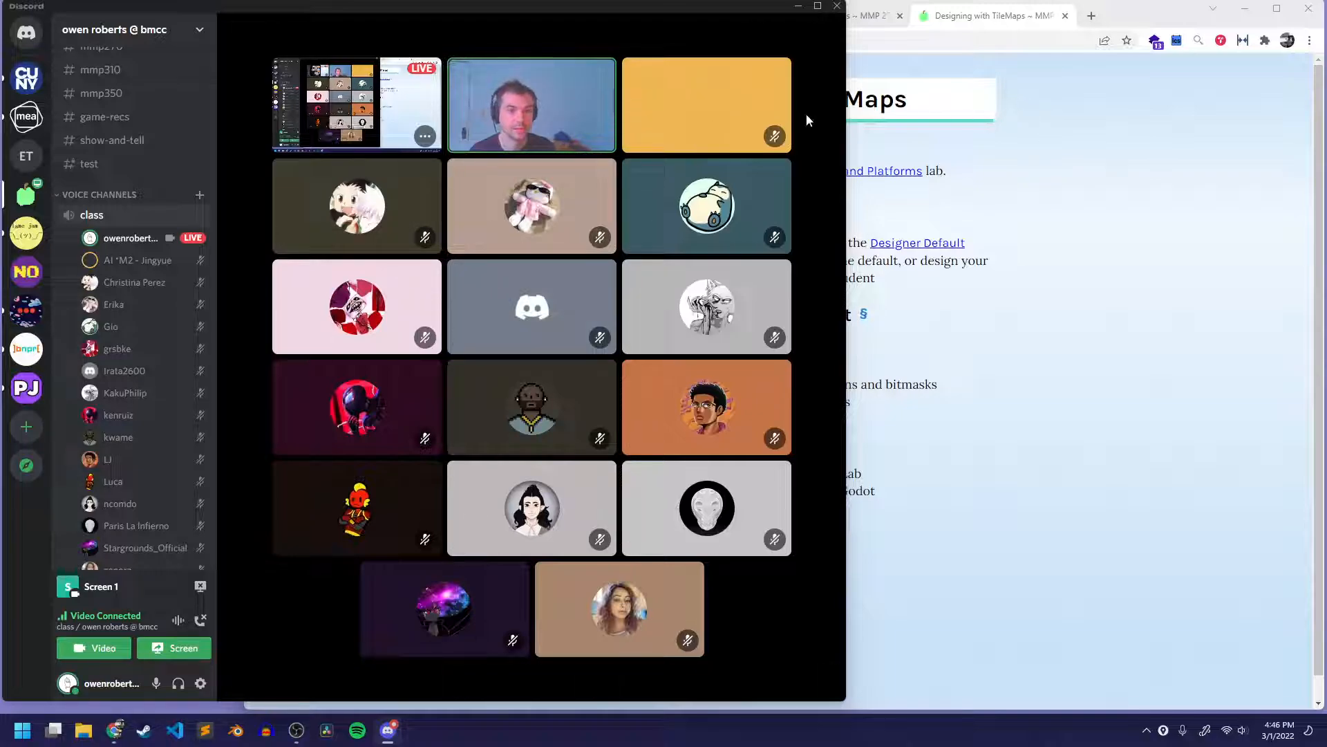
Step: Minimize the Discord and browser windows and launch Piskel-0.14.0.exe from the Piskel-0.14.0 folder on the desktop
left_click(799, 6)
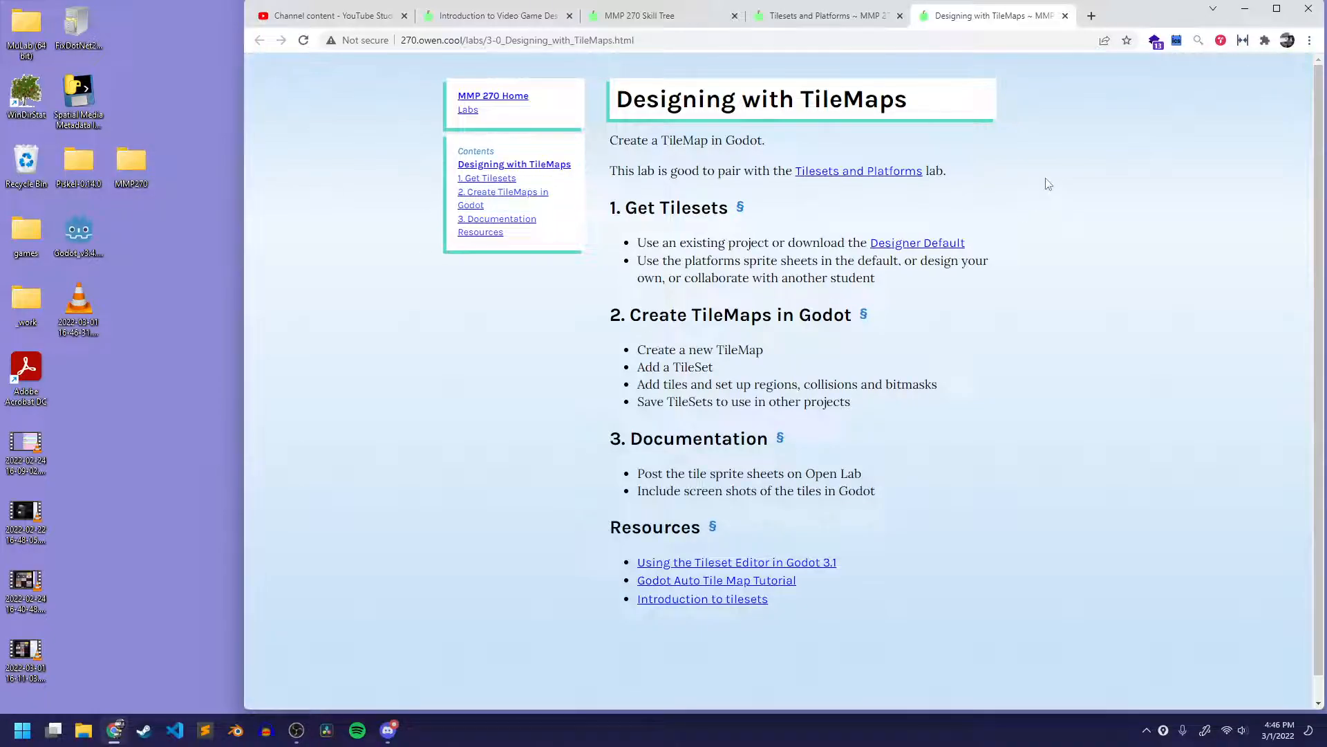
left_click(1245, 9)
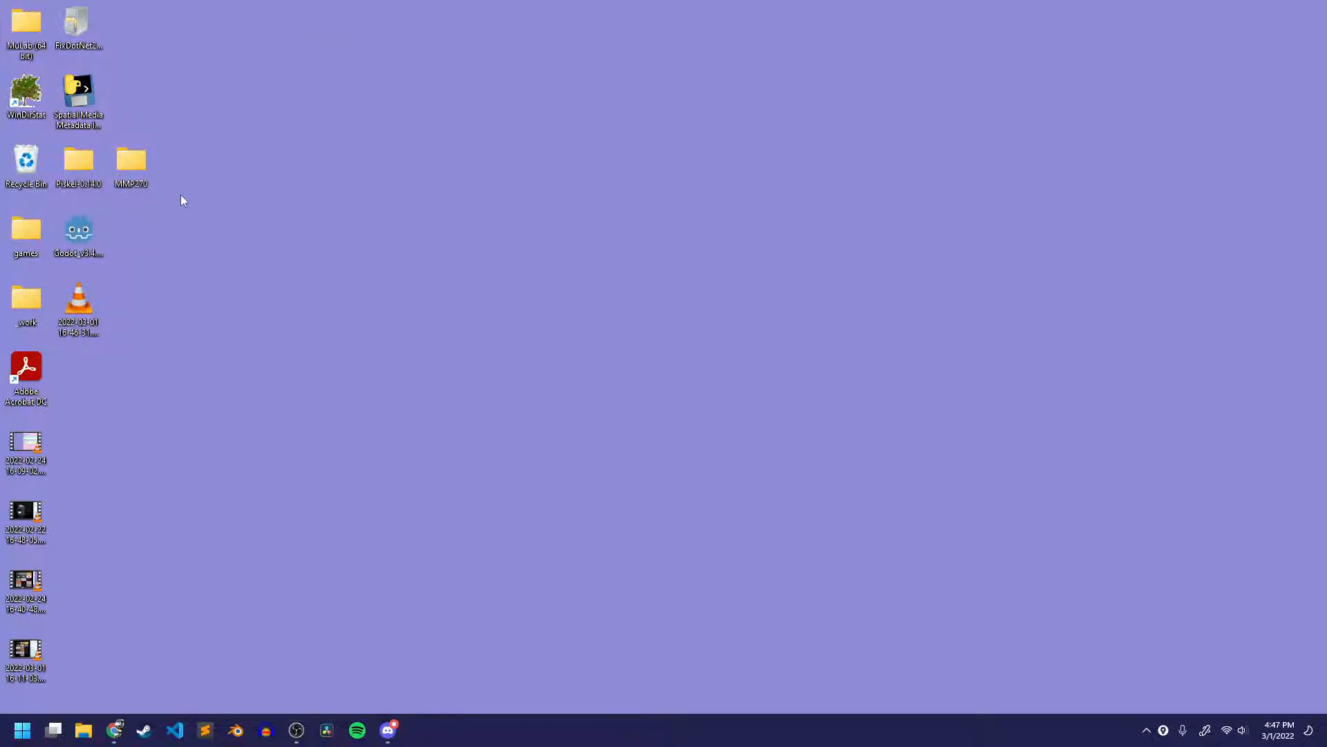
double_click(74, 164)
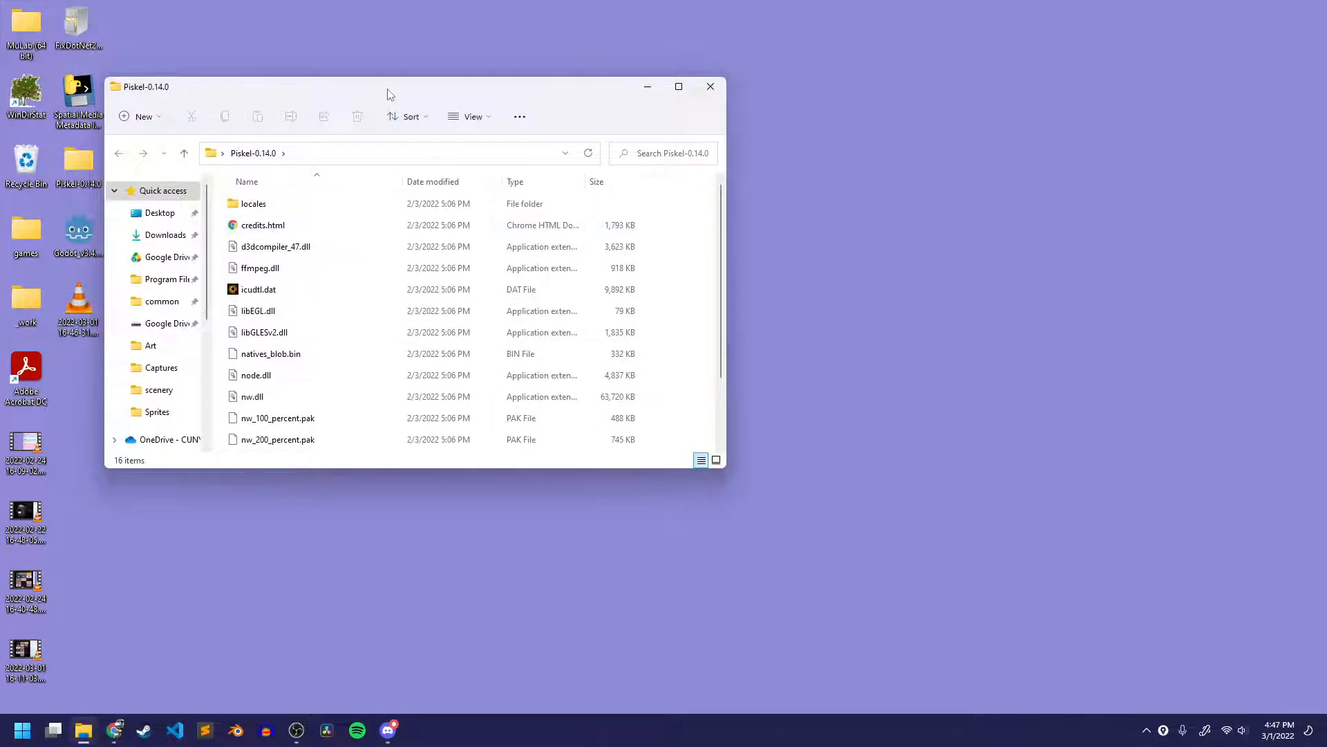
left_click_drag(387, 90, 477, 43)
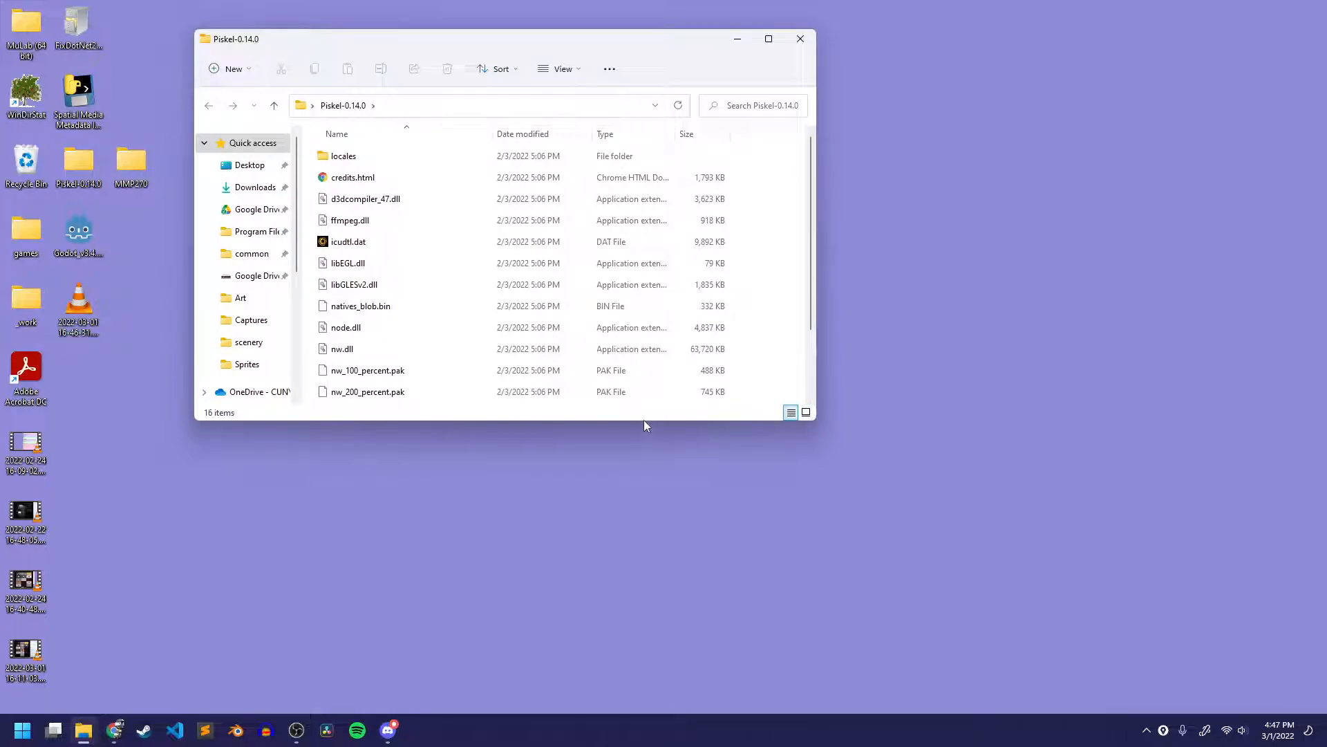
left_click_drag(650, 422, 646, 572)
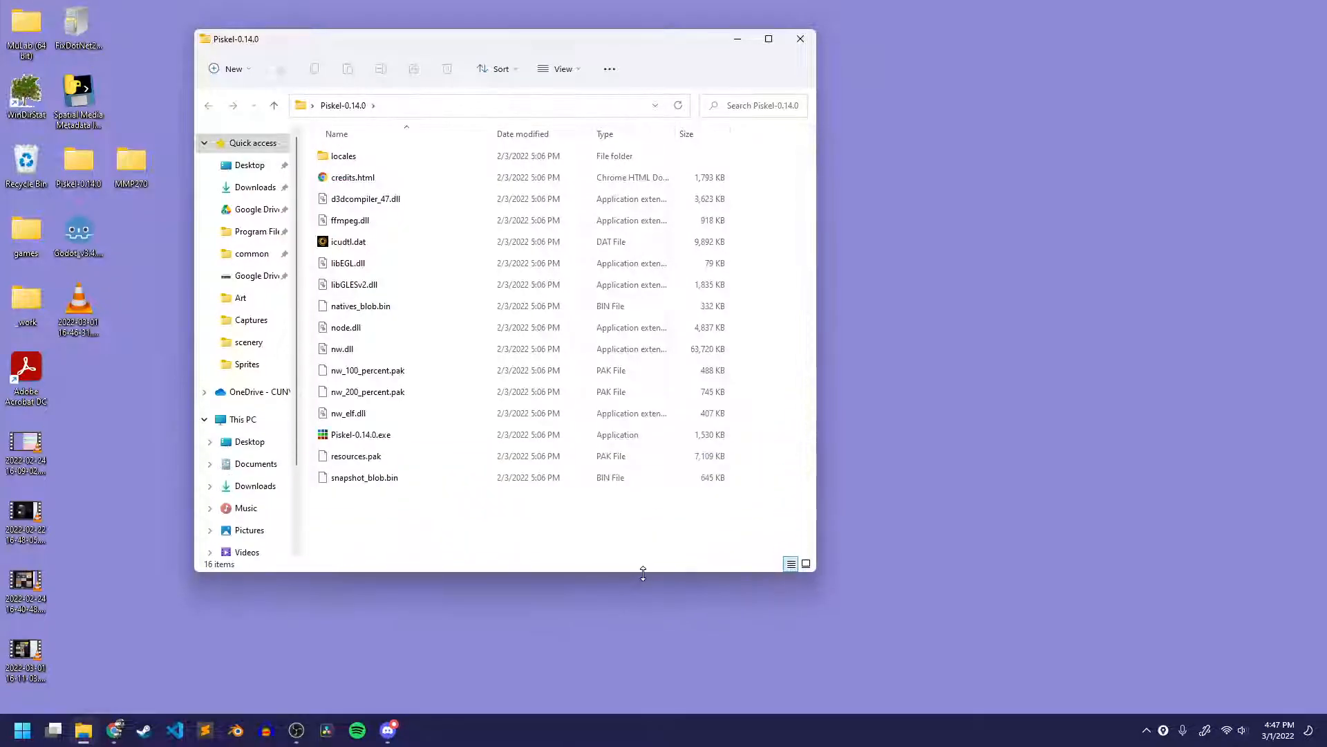
left_click_drag(433, 44, 410, 33)
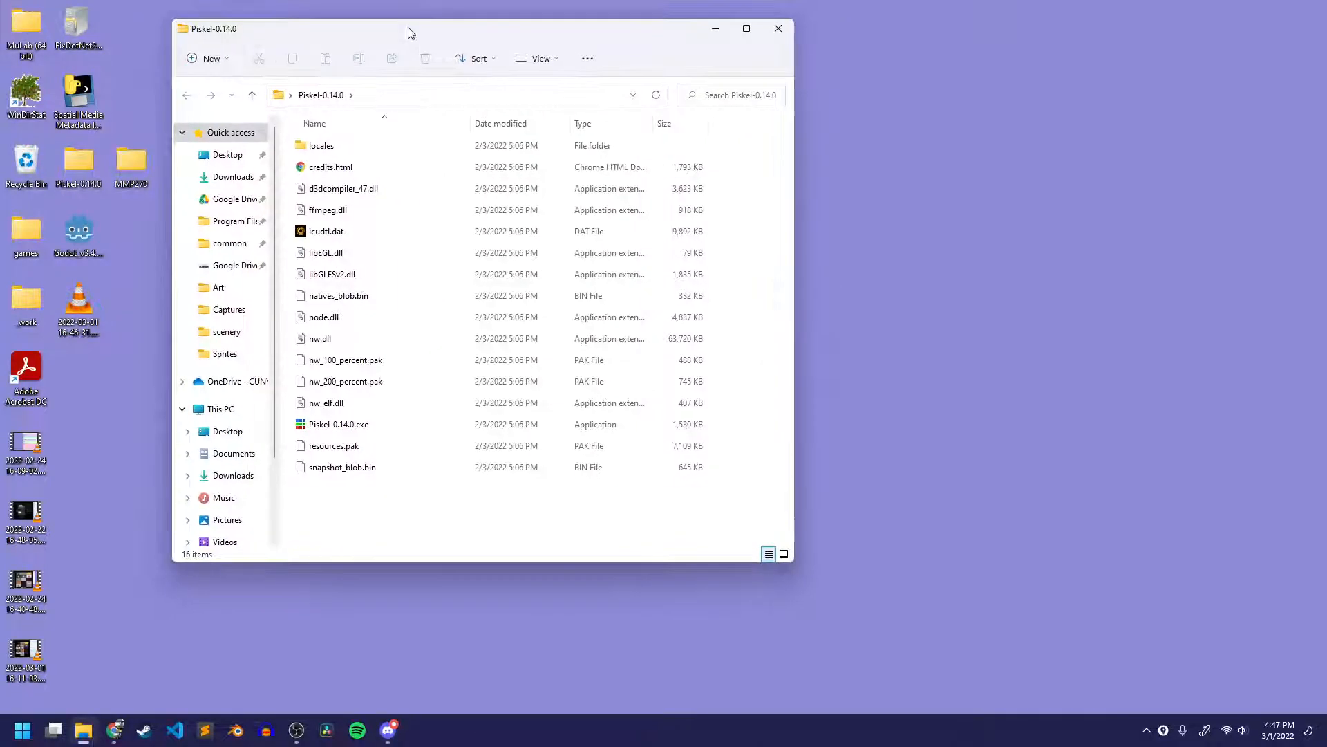
double_click(347, 425)
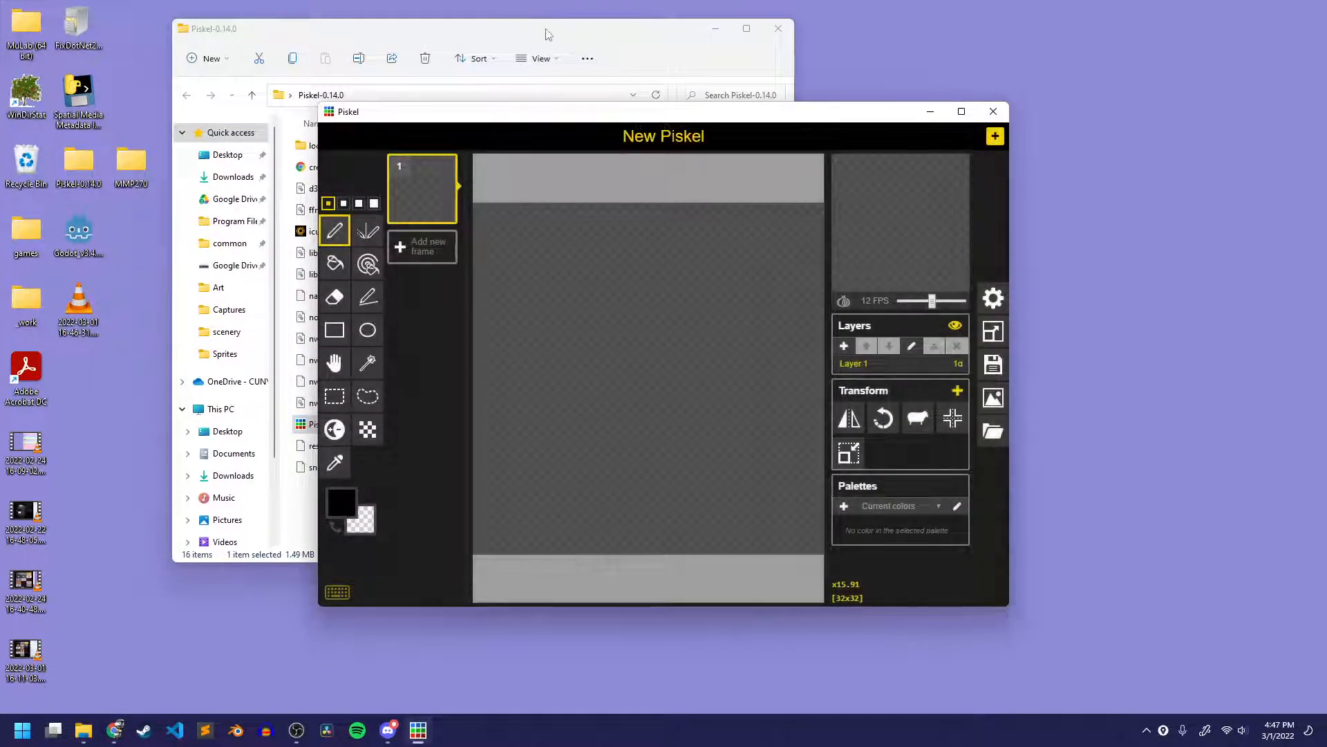
Step: Close the Piskel-0.14.0 folder window and enlarge the Piskel window to fill most of the desktop
left_click(549, 33)
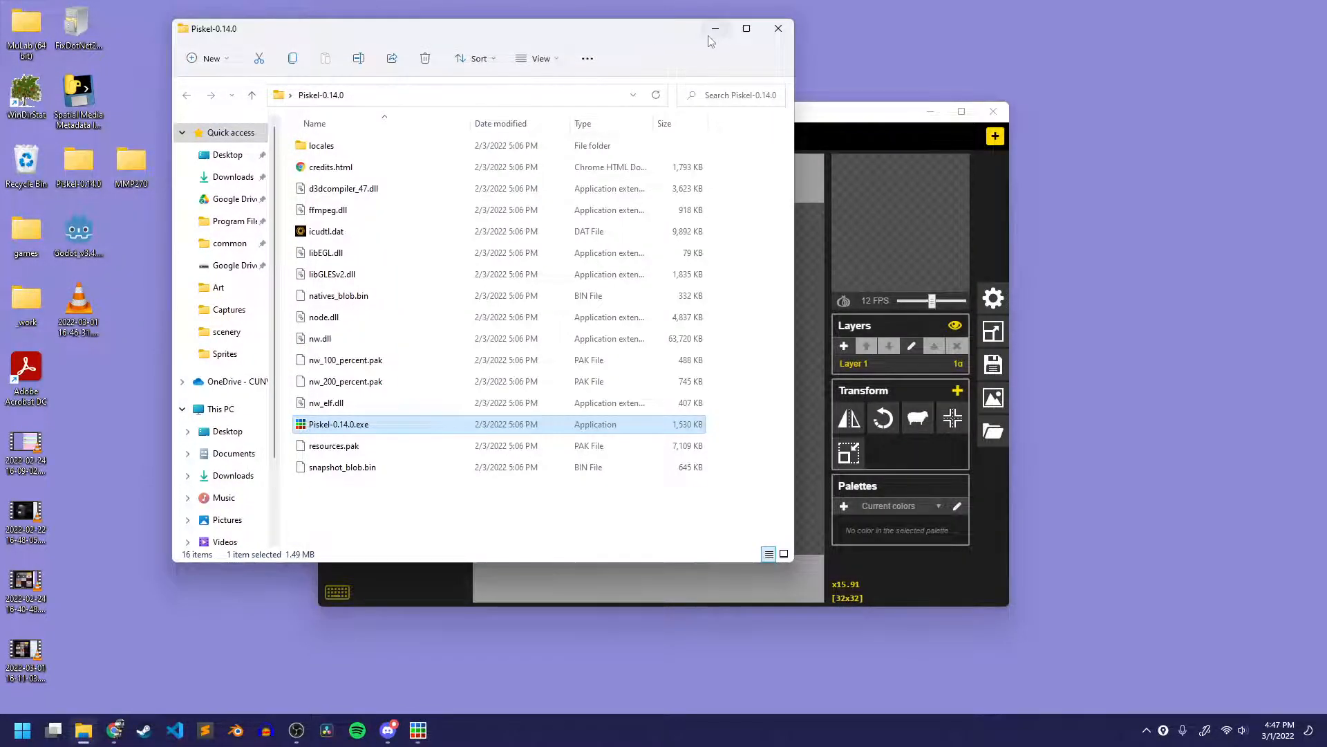
left_click(775, 33)
left_click_drag(636, 114, 481, 17)
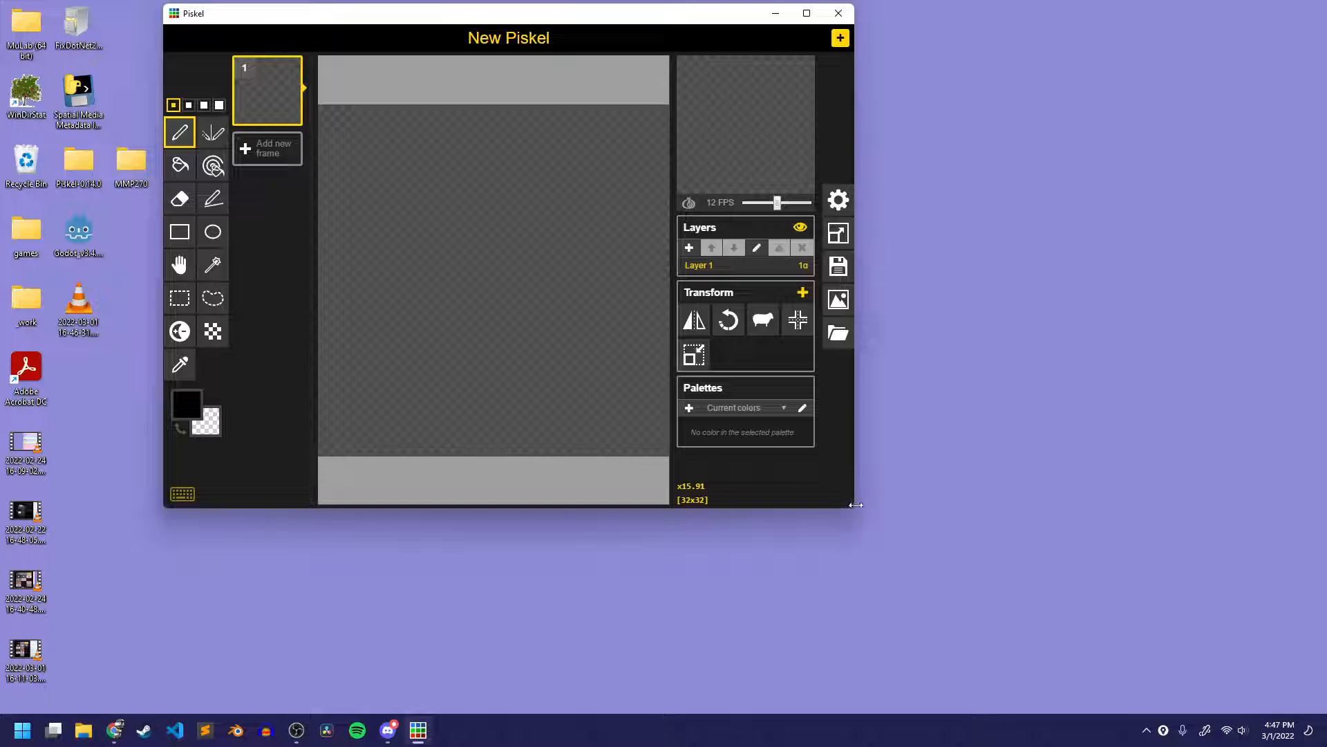
left_click_drag(858, 513, 1241, 701)
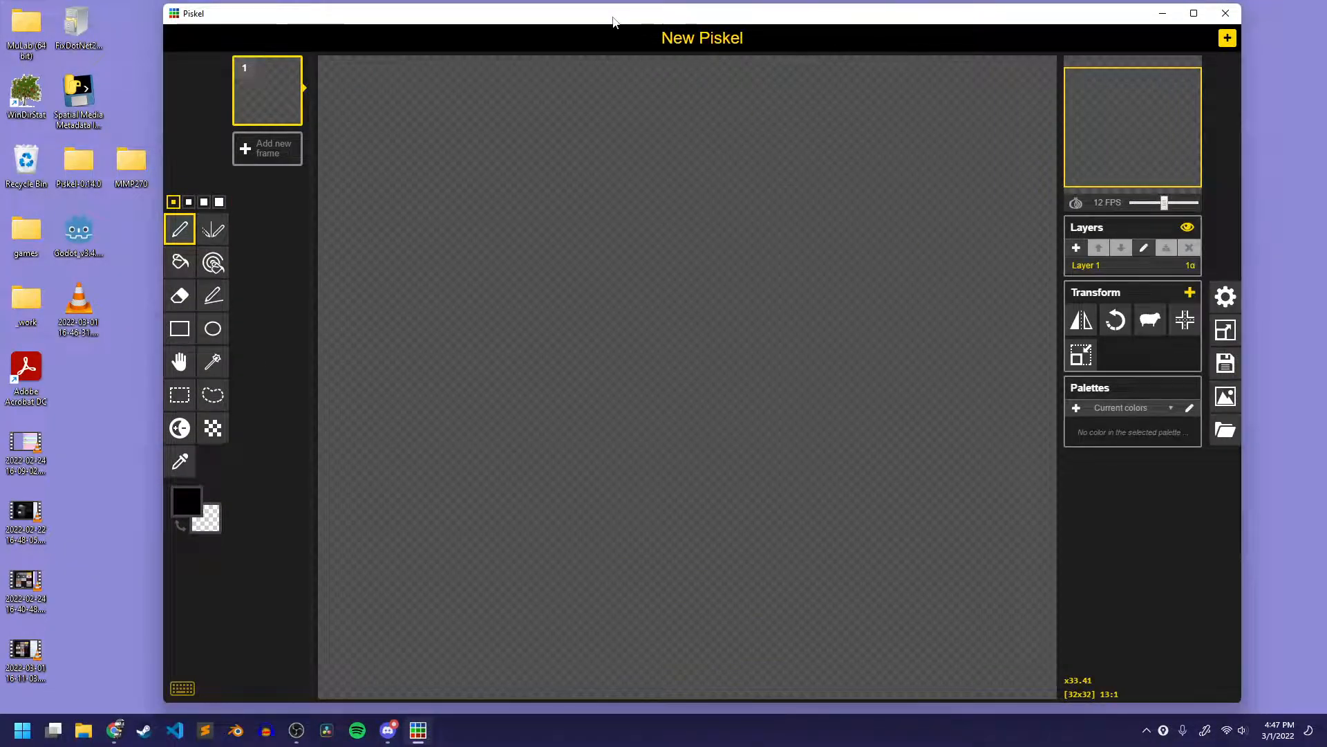
left_click_drag(612, 19, 608, 18)
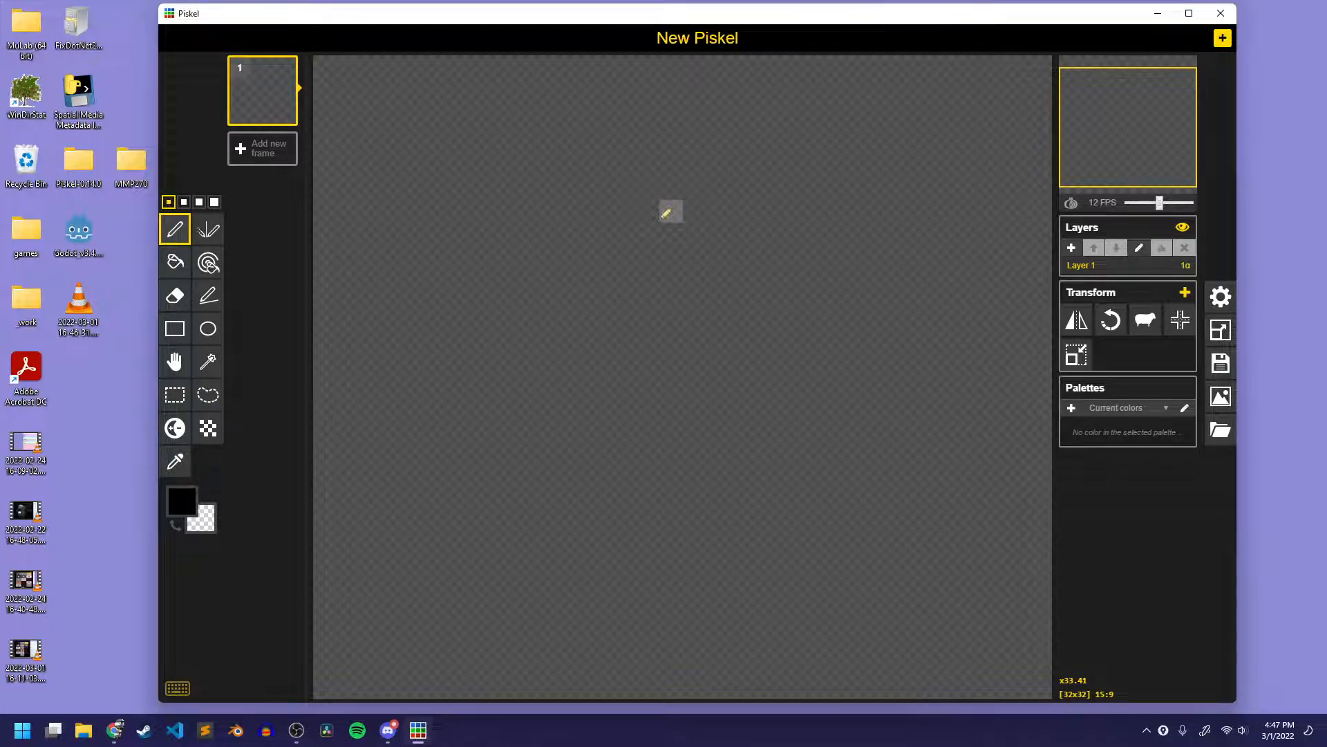
Step: View character_walk.png from the My Game project's Sprites folder inside MMP270, and close the image
double_click(117, 161)
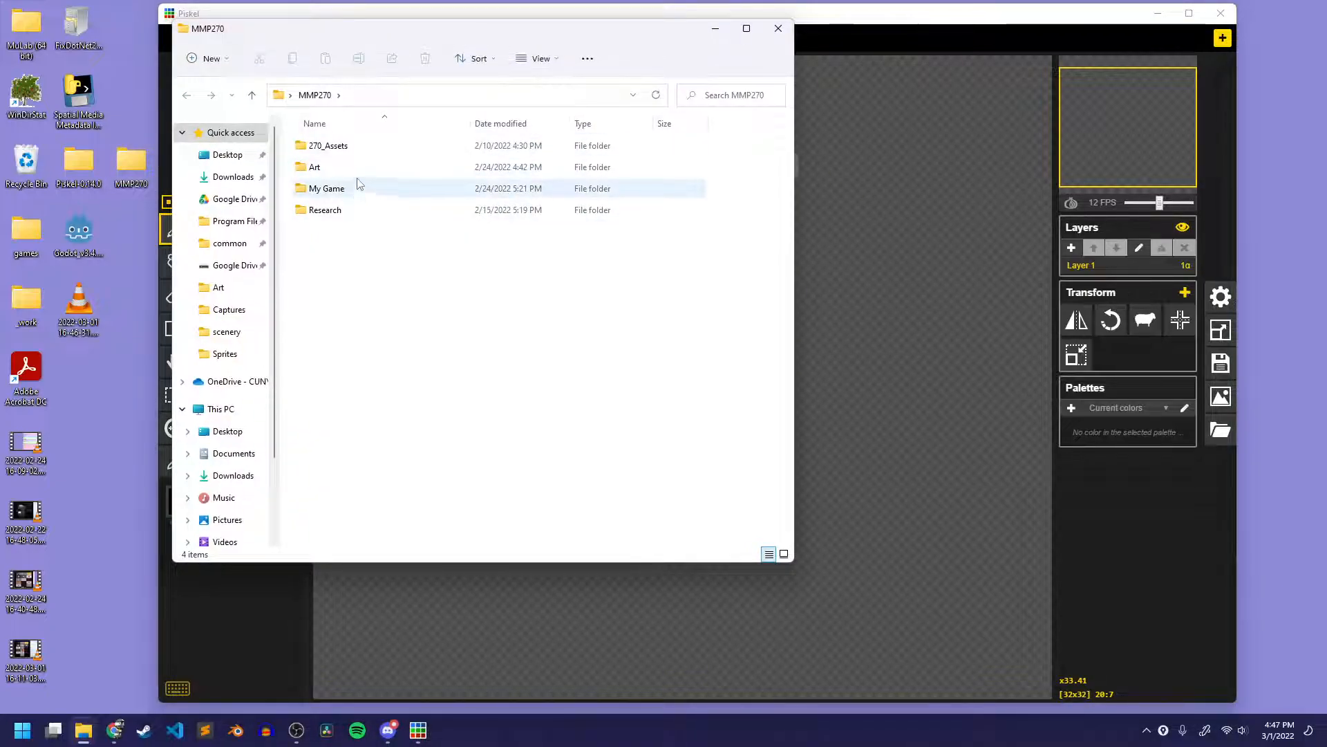
double_click(359, 185)
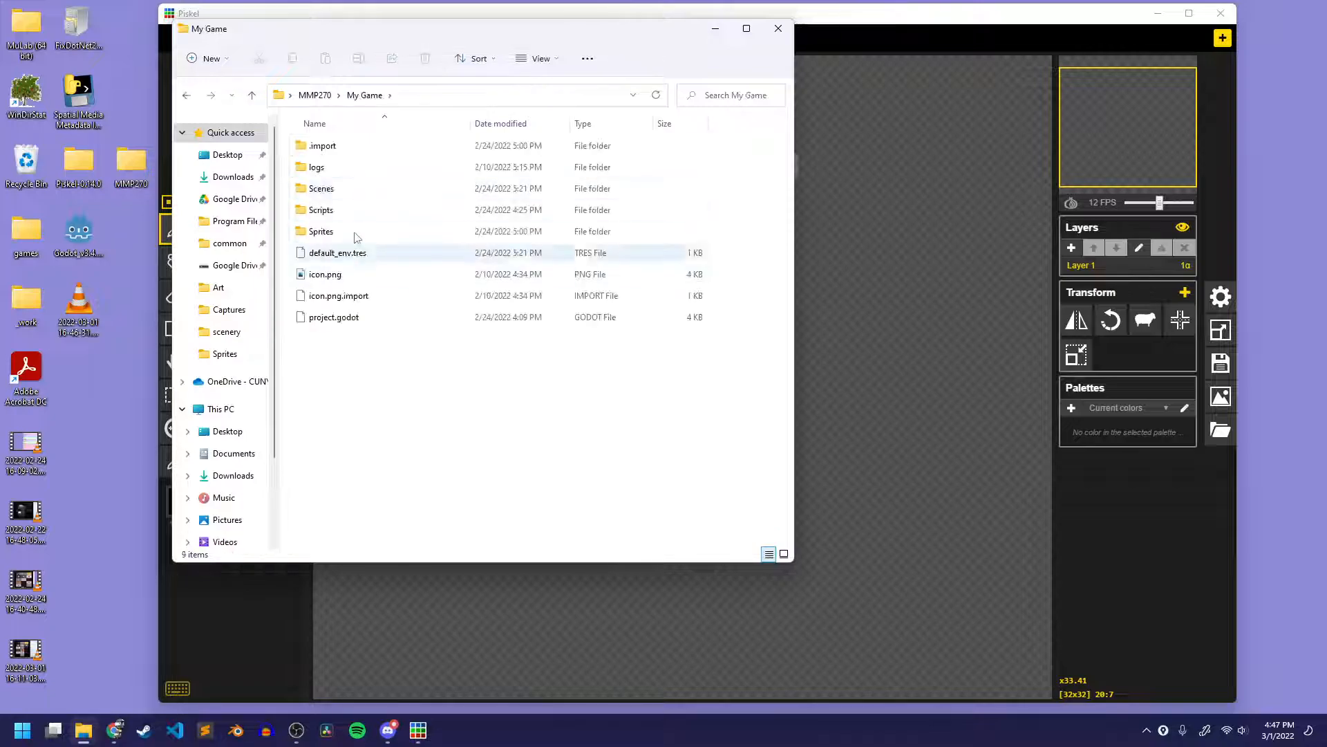
double_click(346, 231)
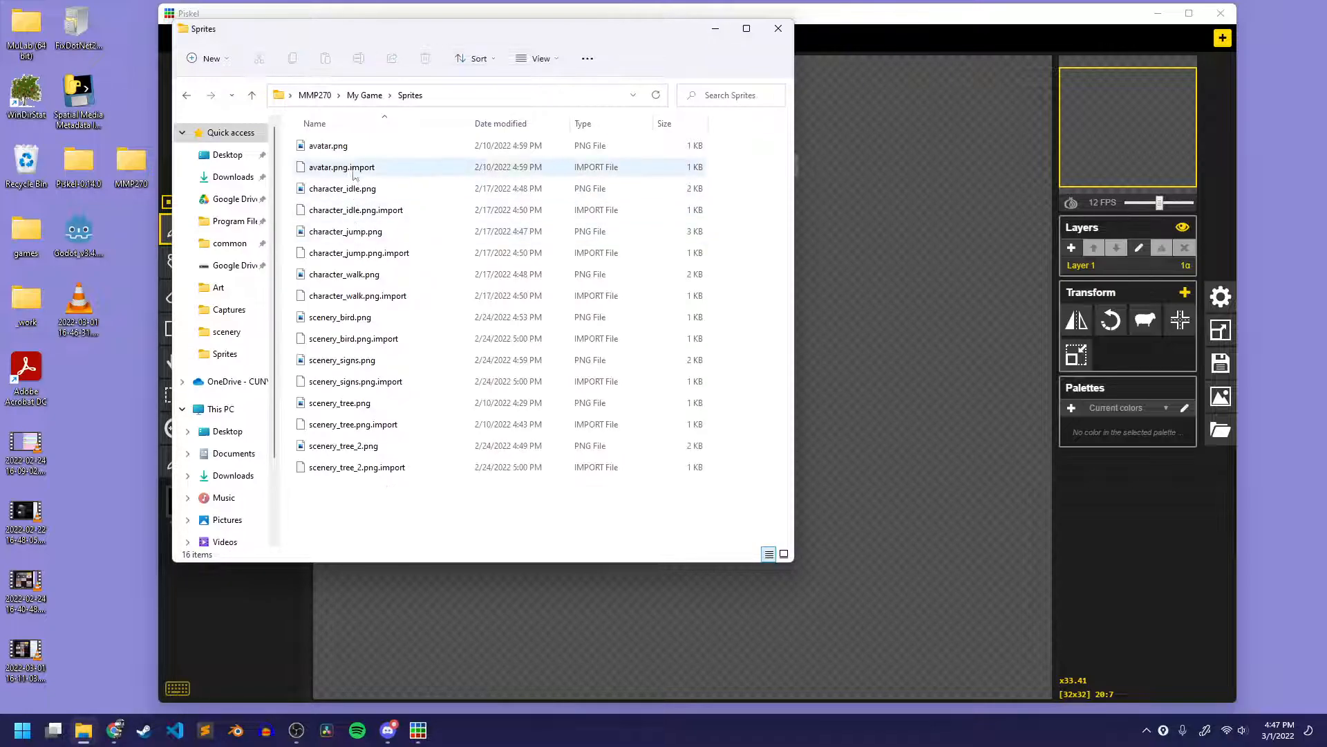
left_click(353, 277)
double_click(353, 277)
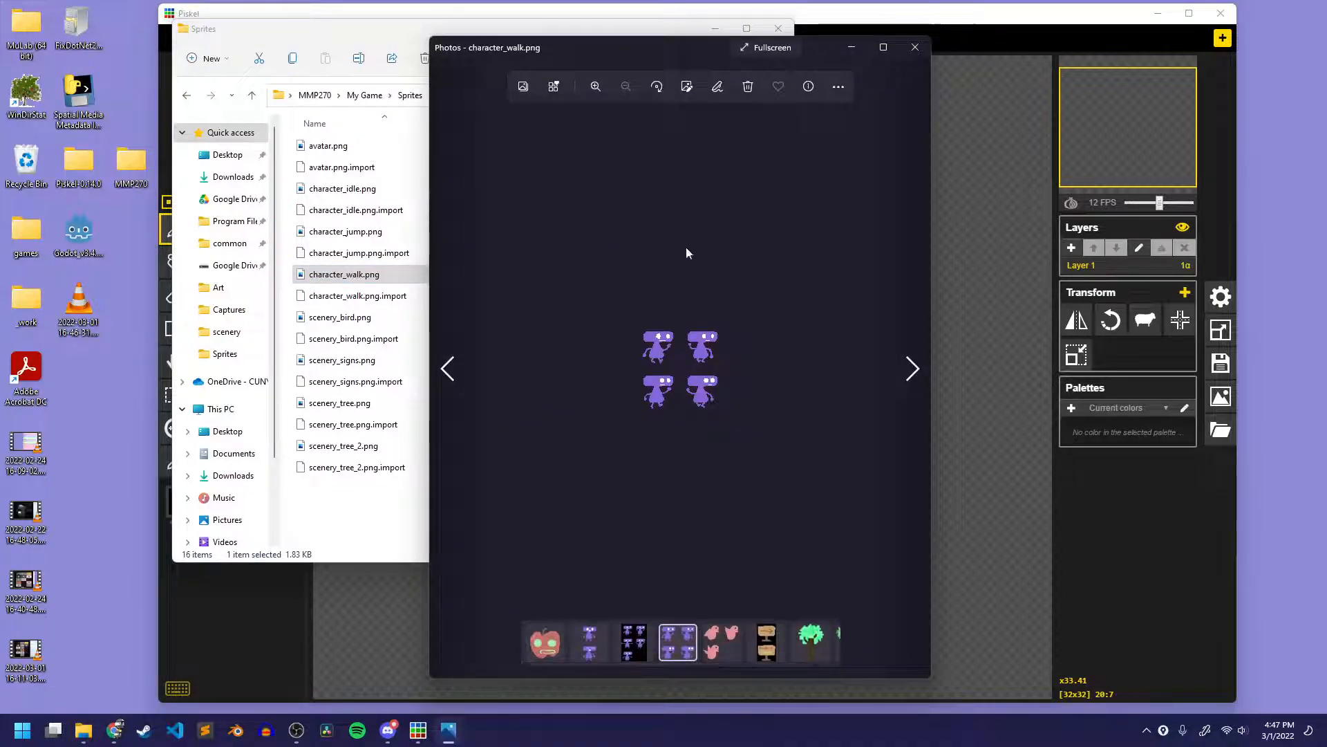
left_click(915, 47)
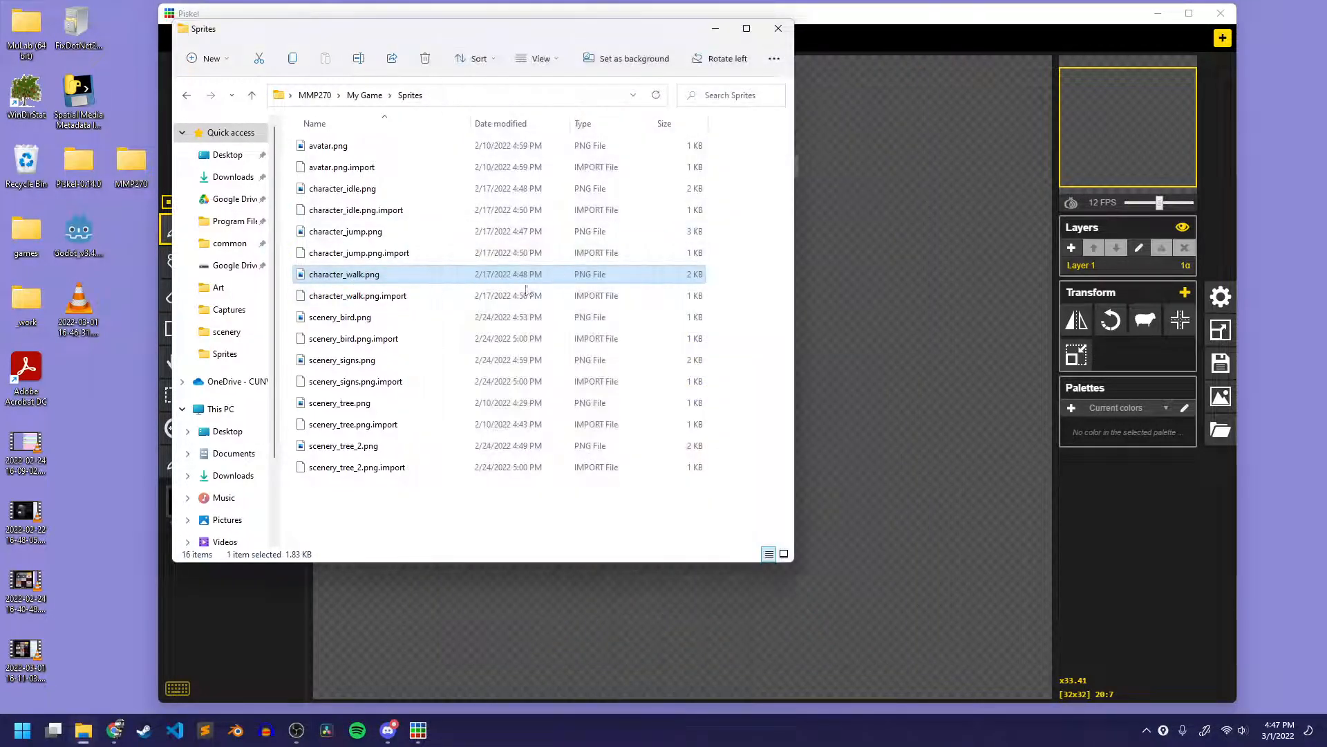
Step: Check the pixel dimensions of character_walk.png in its file properties and close them
right_click(382, 274)
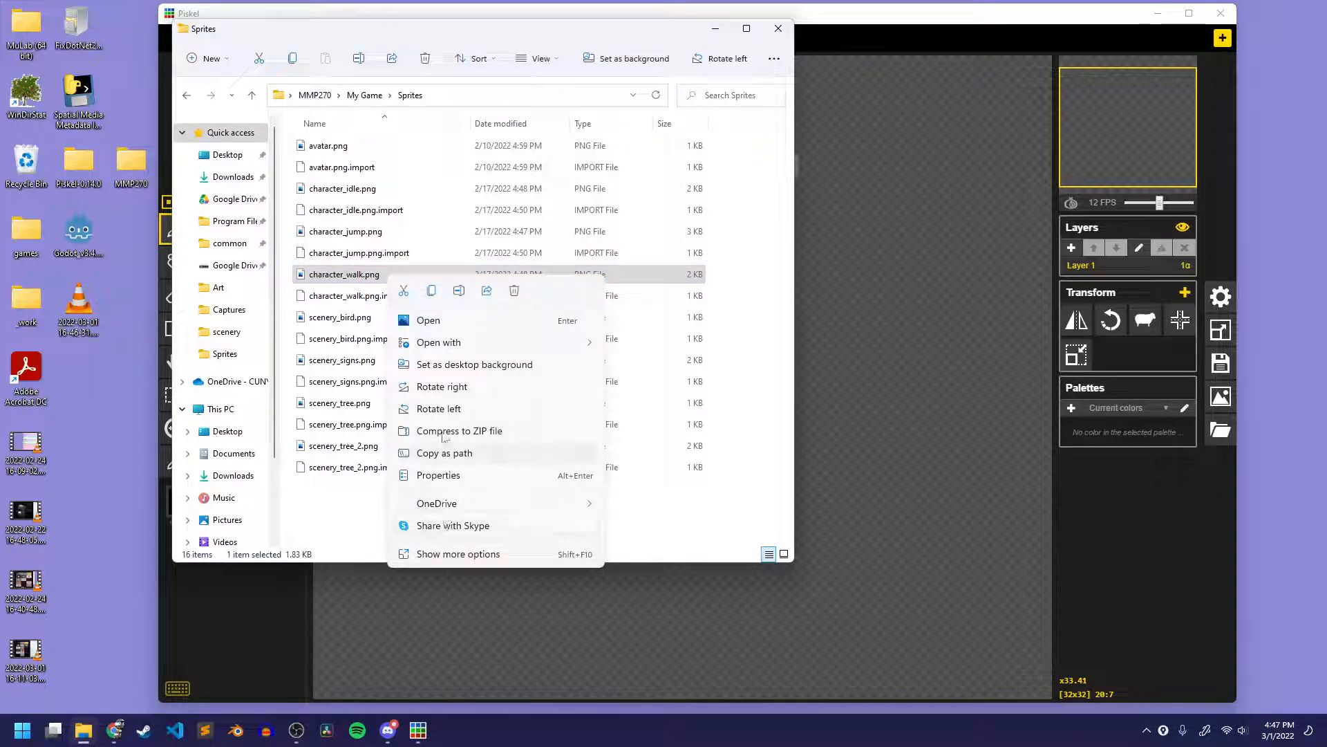
left_click(435, 475)
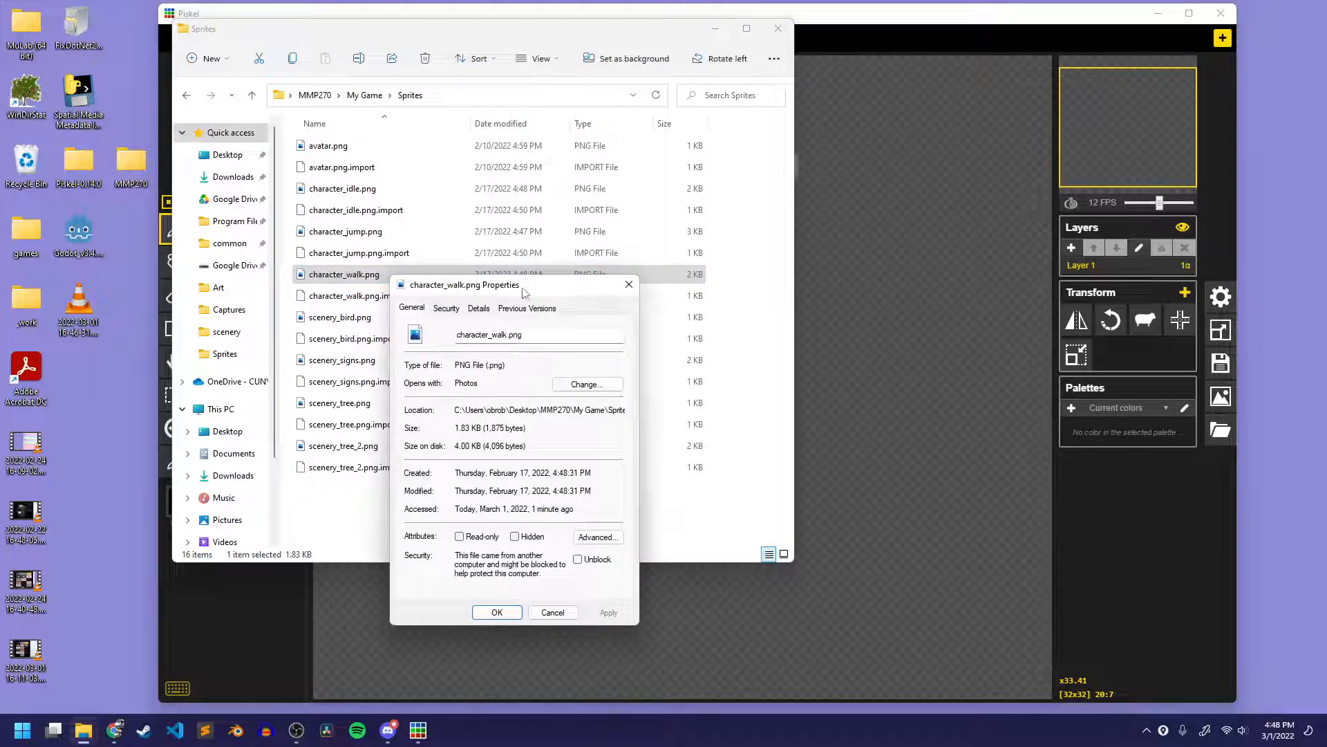
left_click_drag(523, 293, 538, 173)
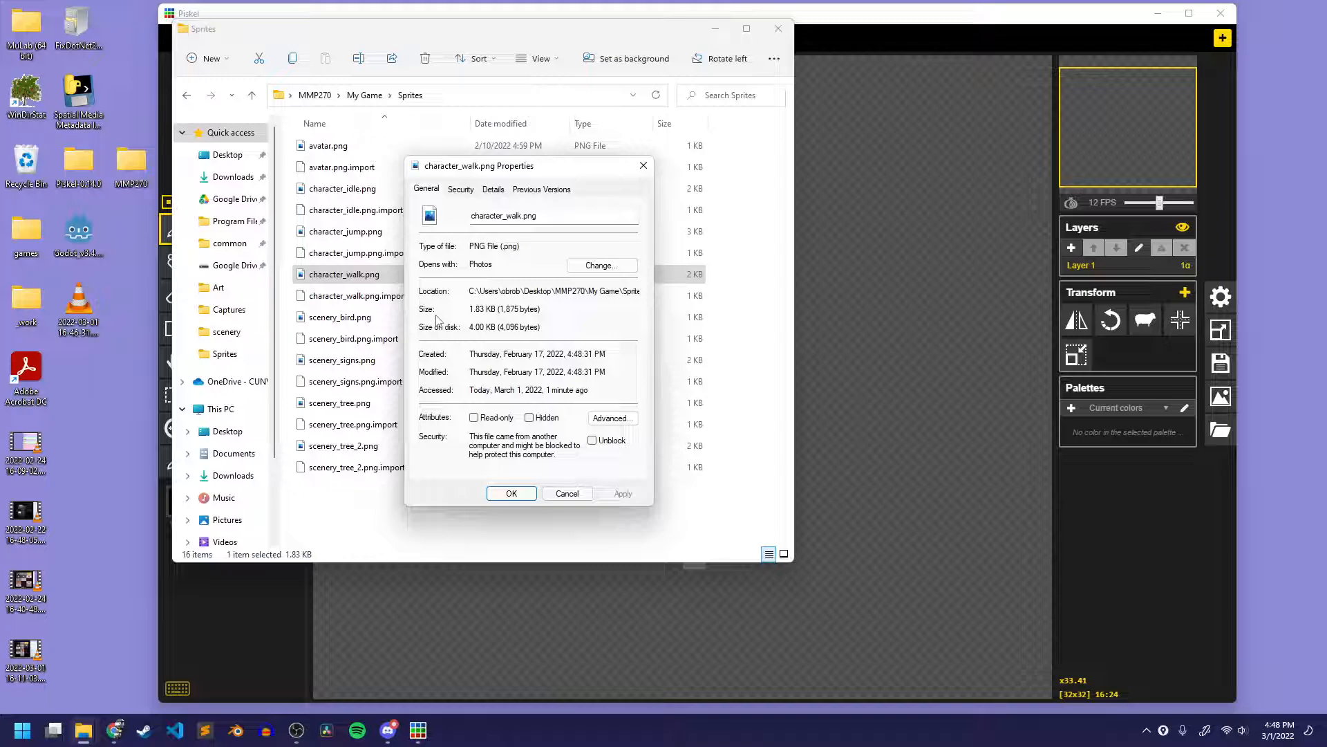
left_click(495, 190)
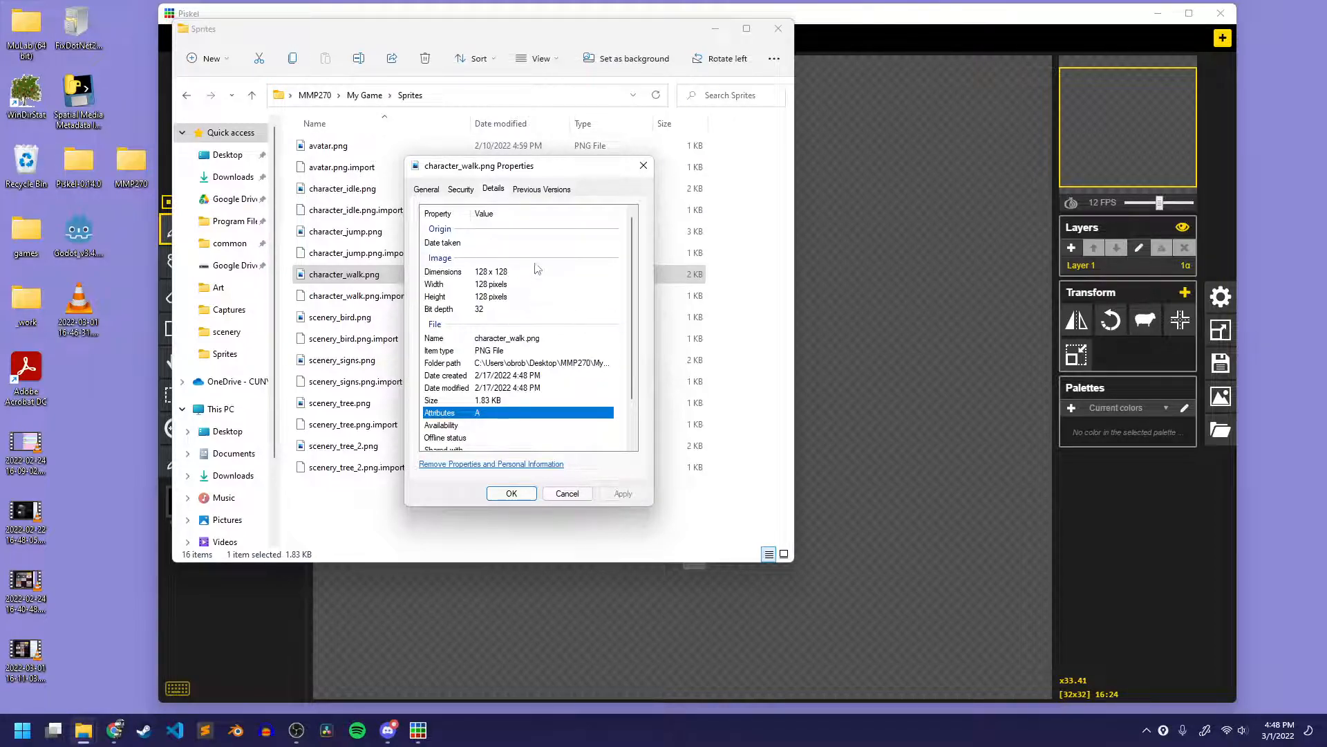
scroll(554, 327, "down", 1)
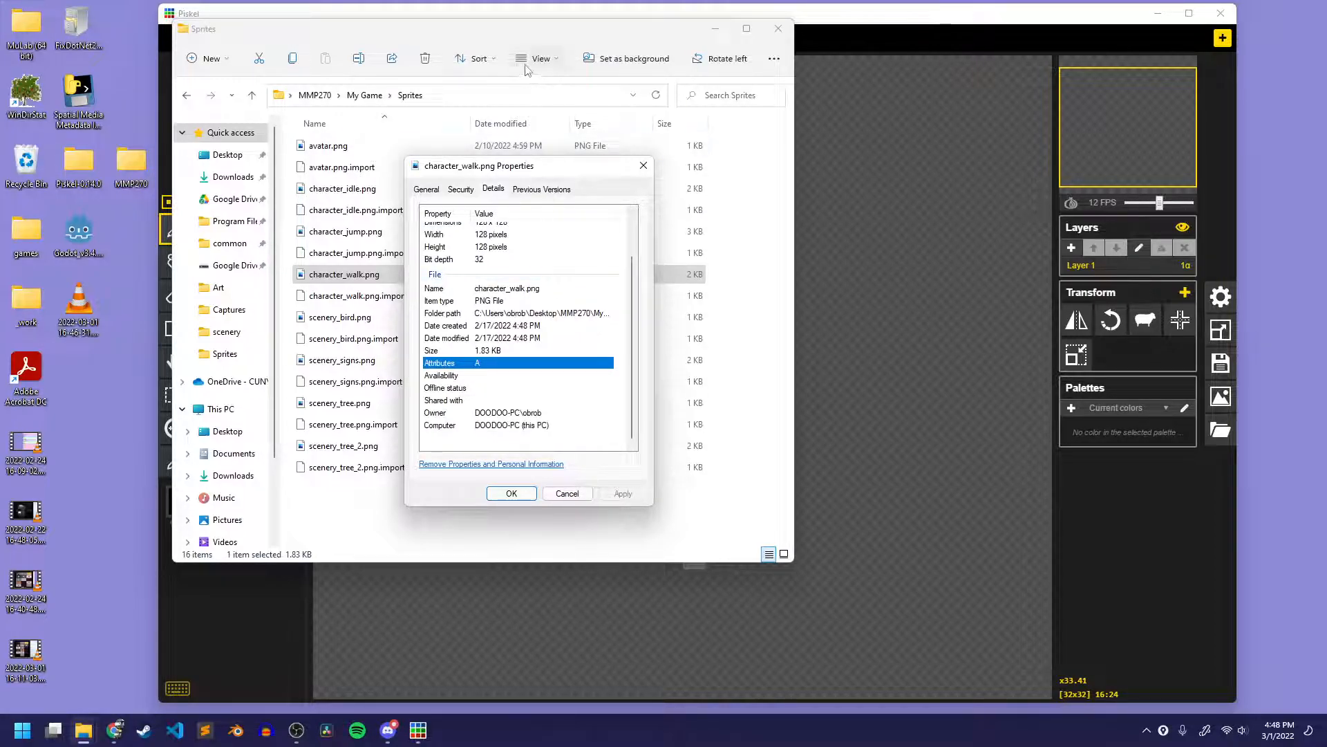
left_click_drag(493, 157, 358, 121)
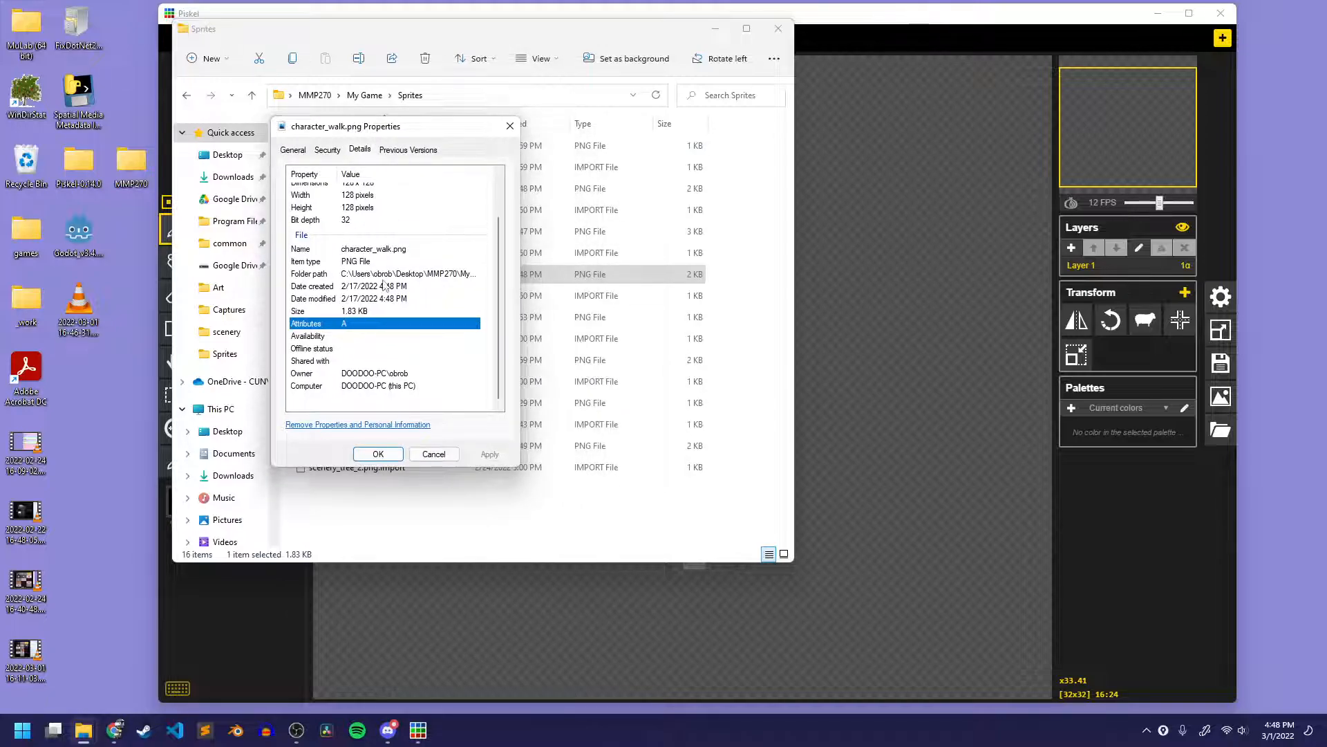
scroll(385, 286, "up", 2)
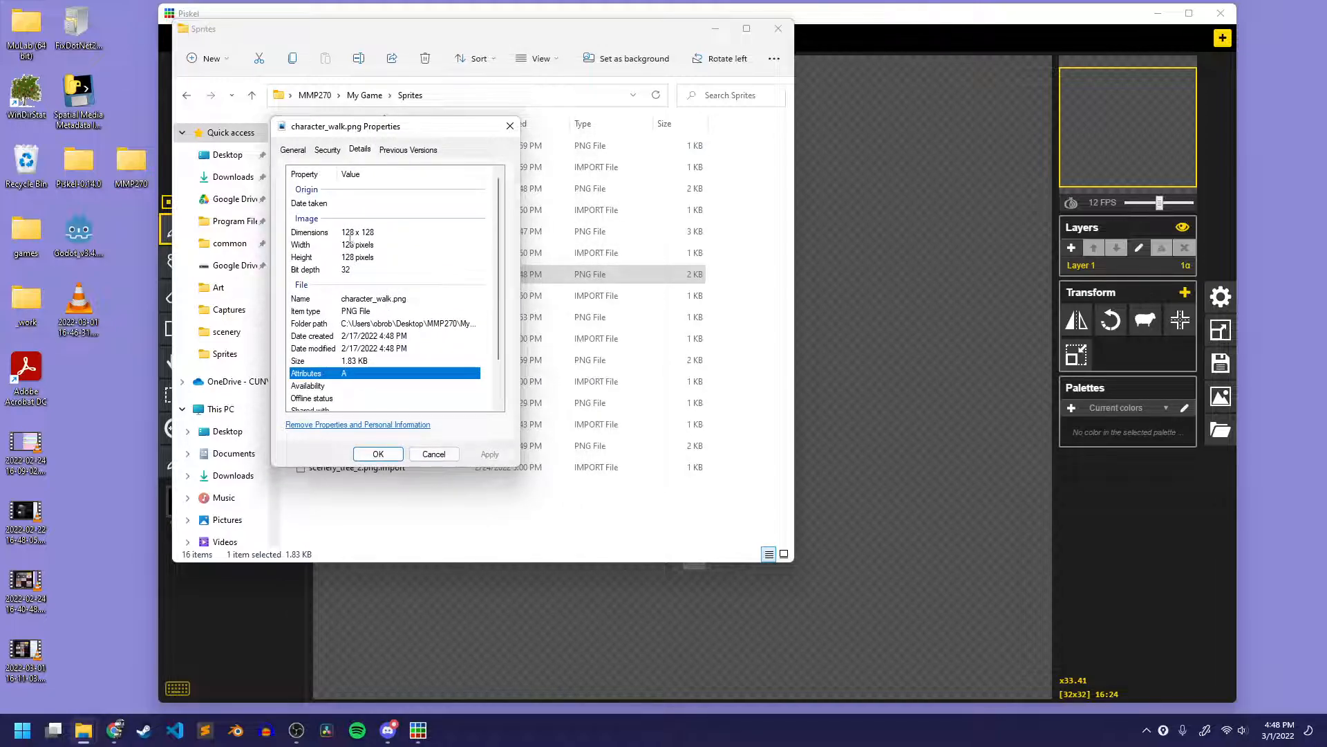
left_click(511, 125)
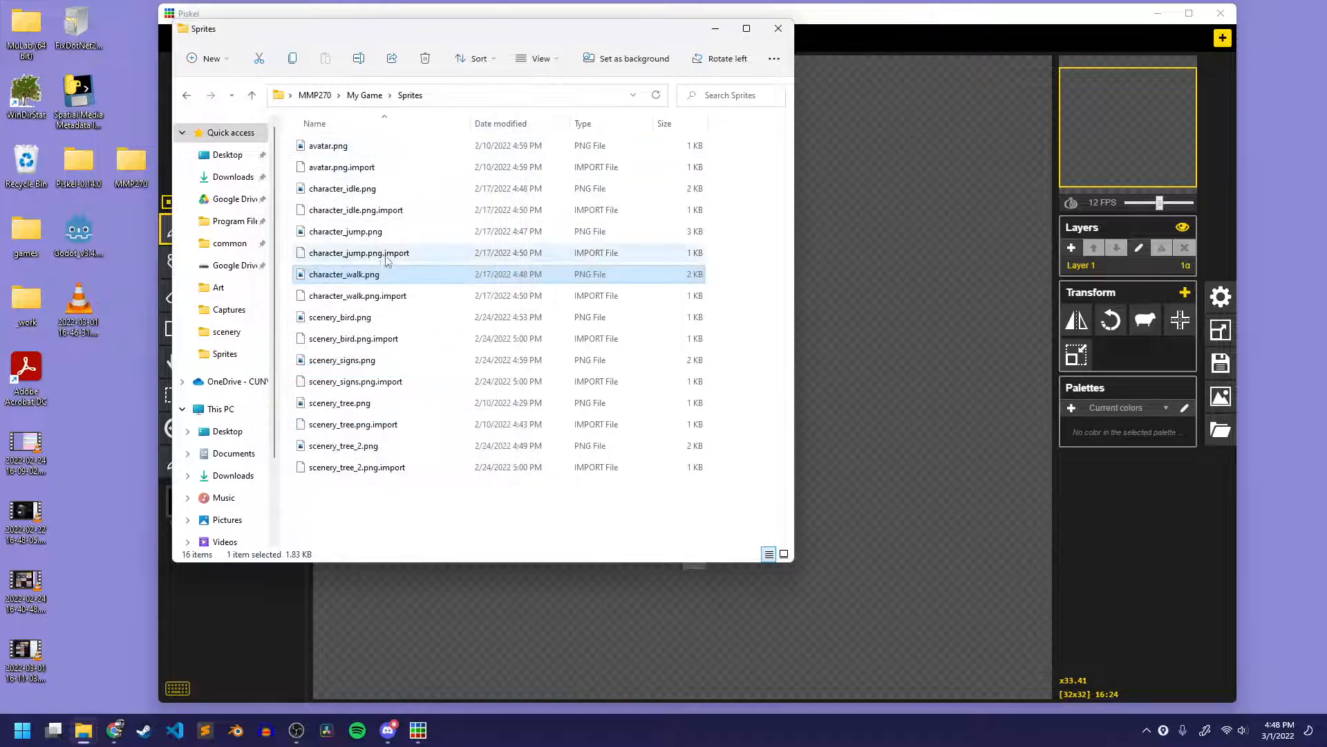
Step: View the character_walk.png sprite sheet once more and switch back to Piskel
double_click(398, 277)
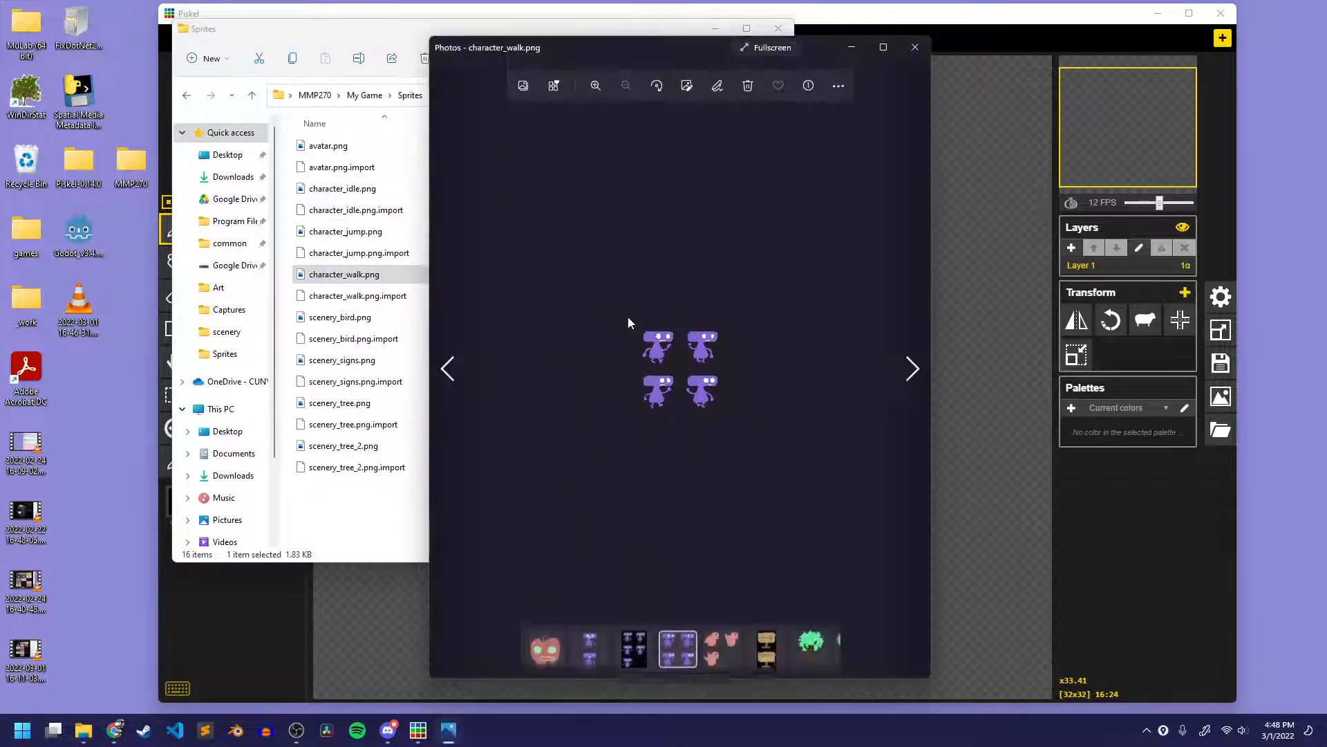
left_click(914, 47)
left_click(837, 101)
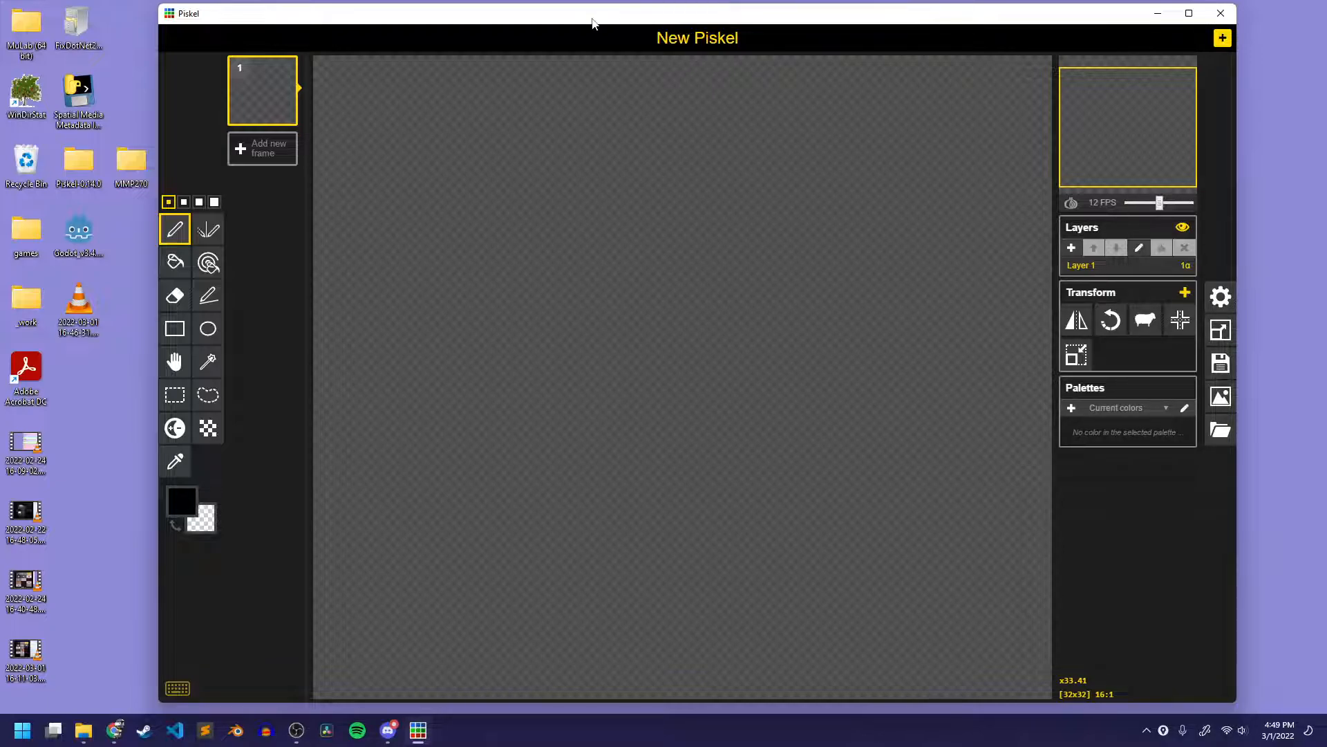
Step: Enlarge the Piskel window slightly and resize the canvas to 64 x 64 px, keeping the aspect ratio
left_click_drag(592, 22, 588, 18)
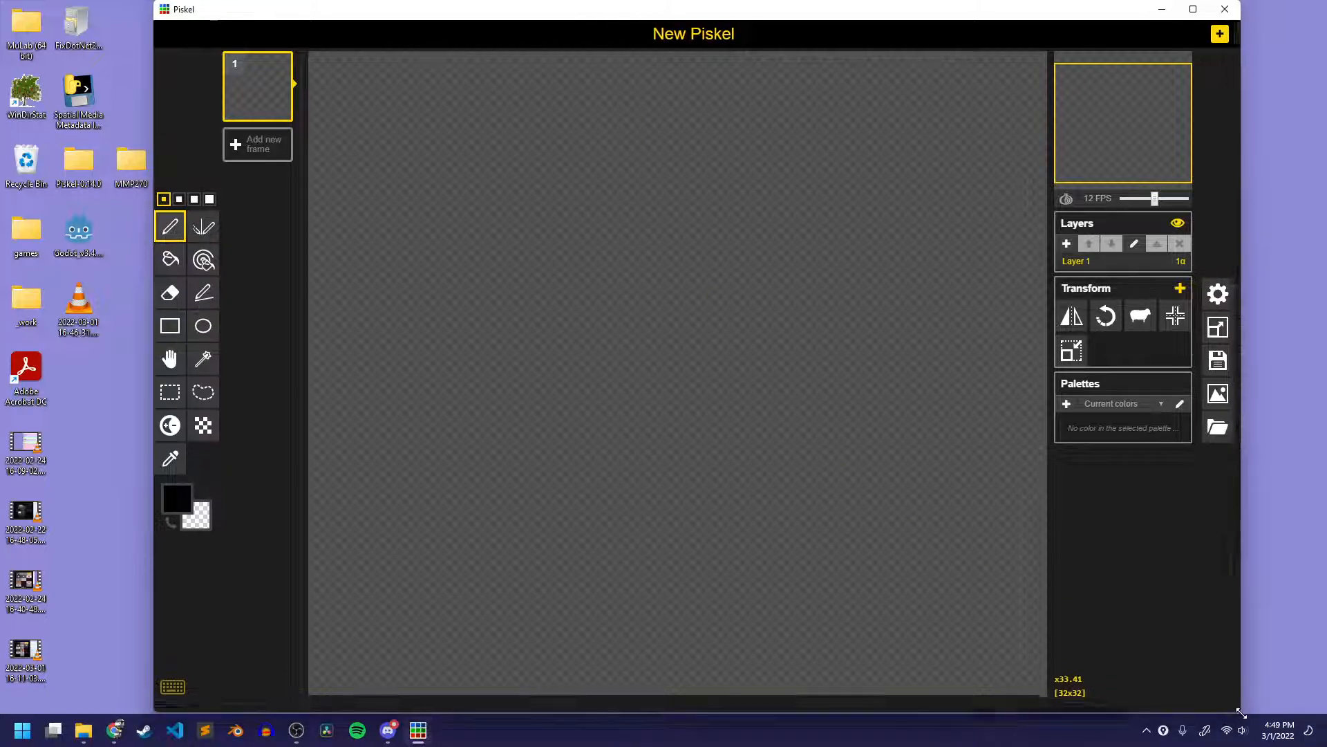
left_click_drag(1231, 700, 1243, 712)
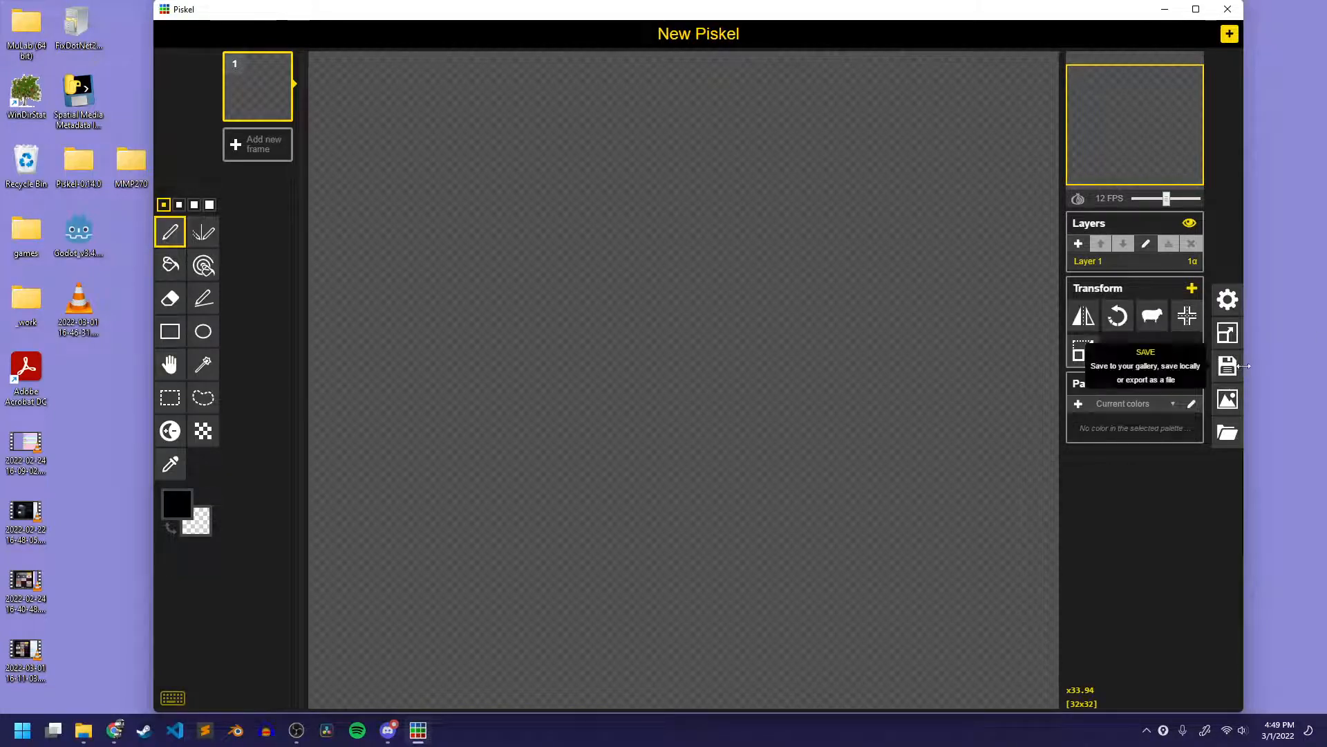
left_click(1228, 333)
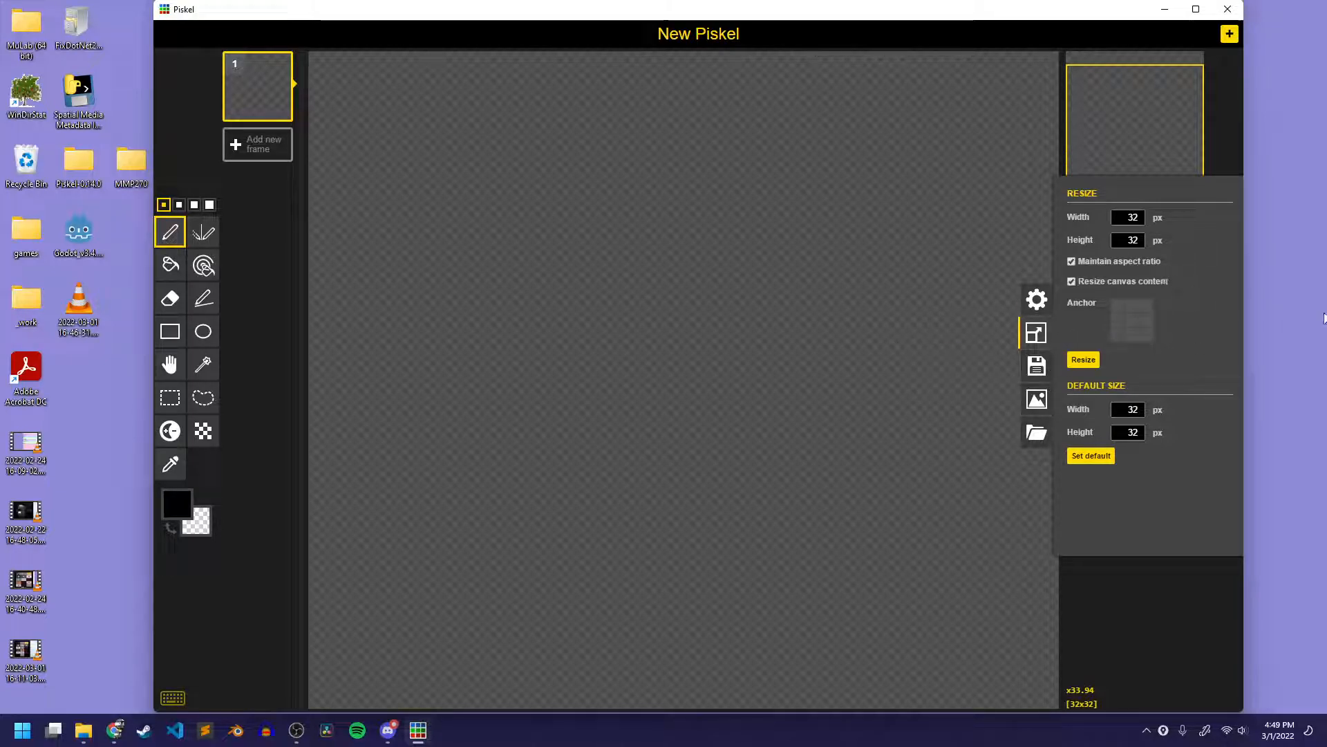
double_click(1131, 216)
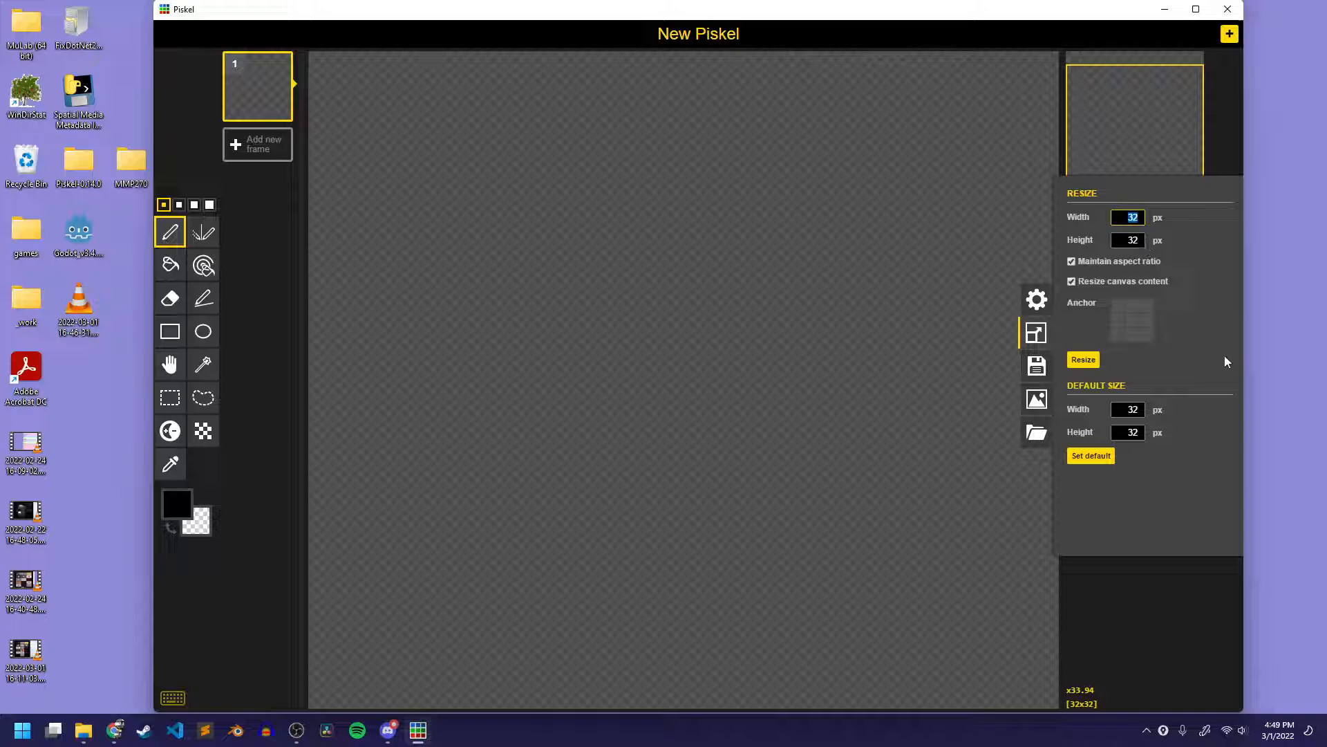
type("64")
left_click(1084, 359)
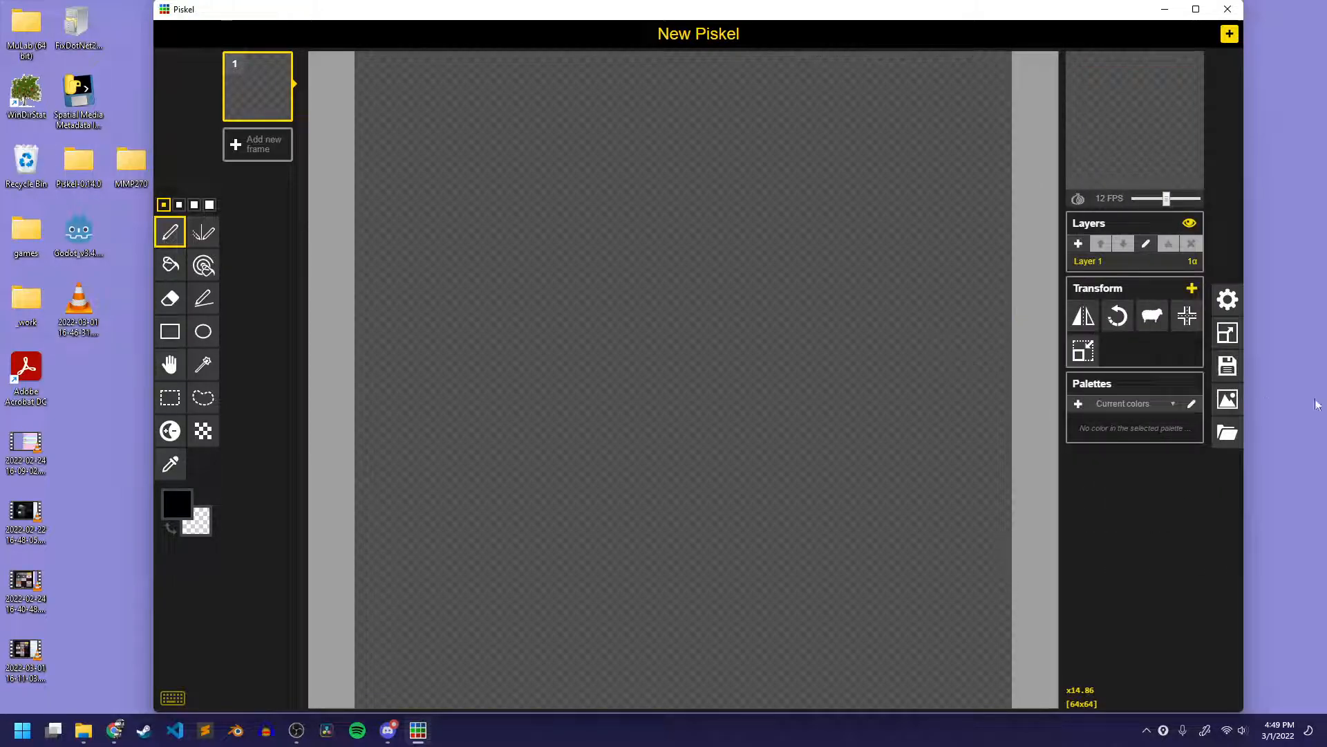
scroll(670, 196, "down", 2)
scroll(674, 195, "up", 1)
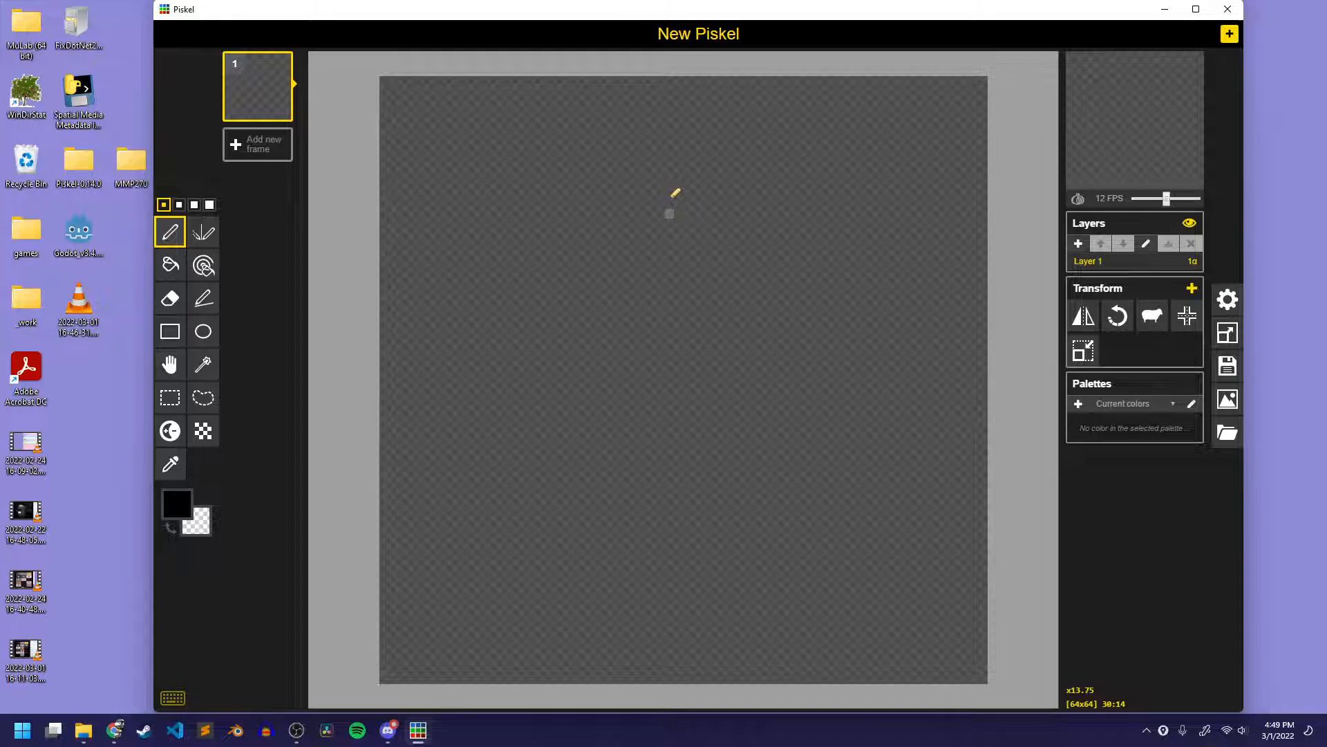
scroll(627, 236, "up", 1)
scroll(629, 239, "down", 1)
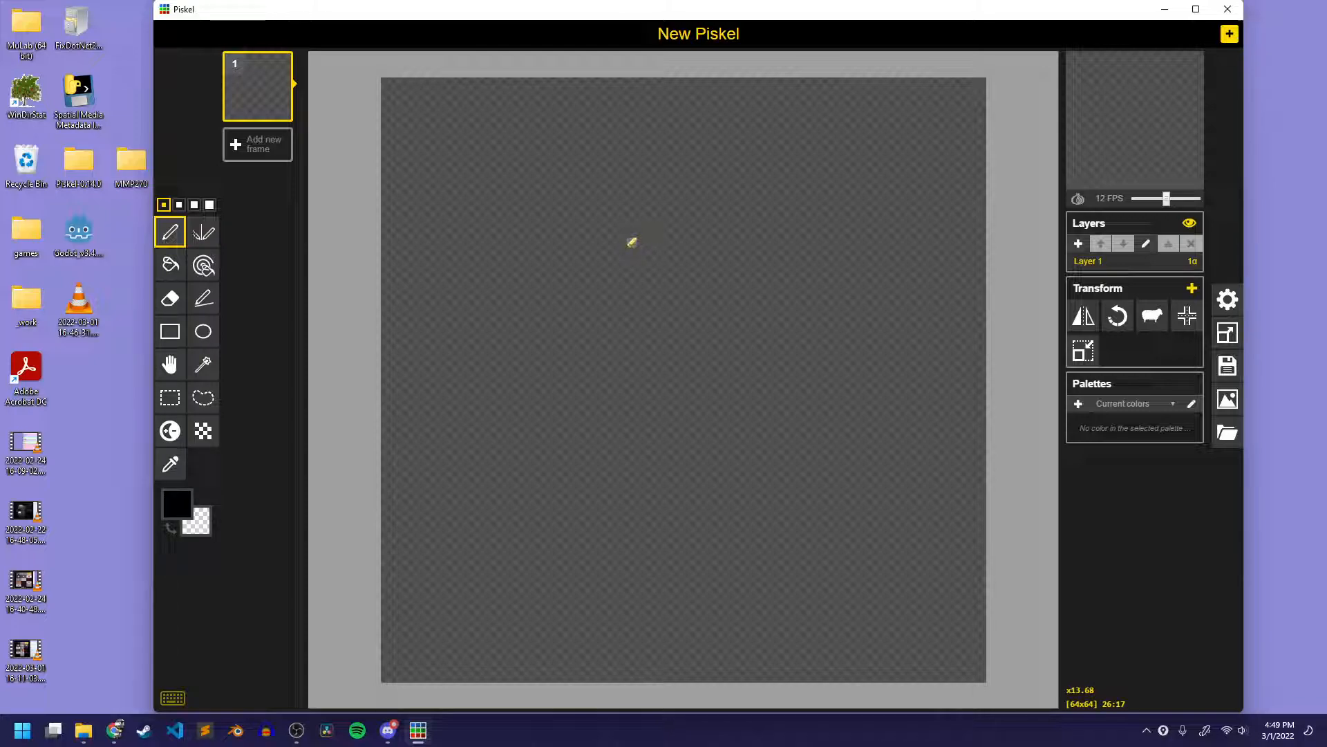
scroll(636, 211, "down", 1)
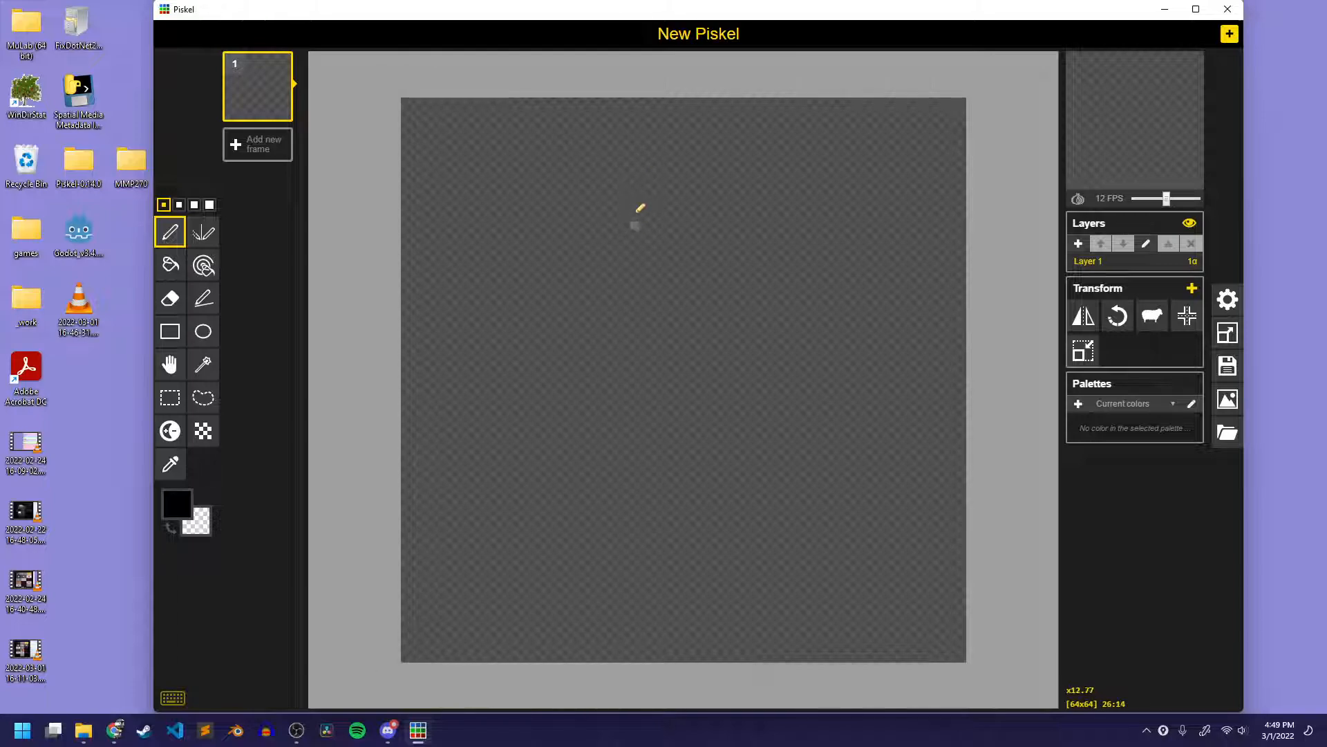
scroll(636, 211, "up", 2)
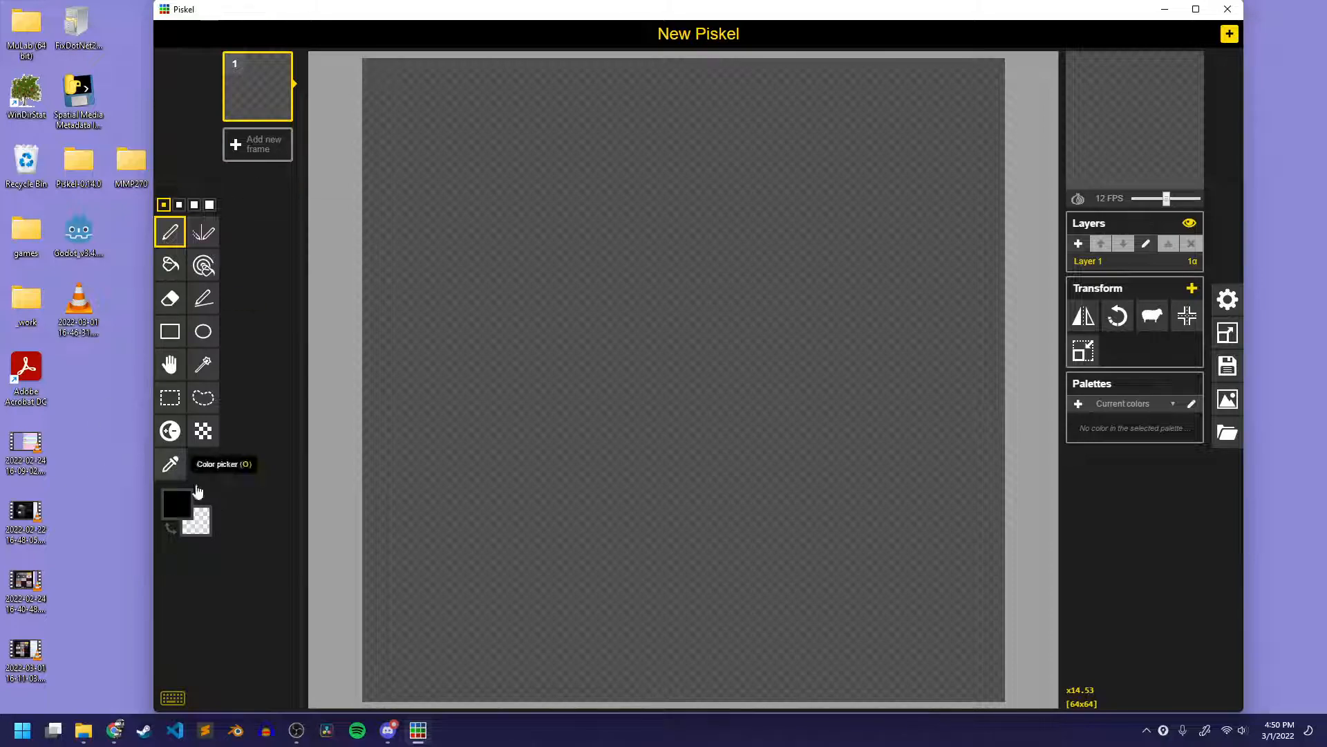
Step: Fill the empty canvas with the bright light green #8fffa6
left_click(179, 508)
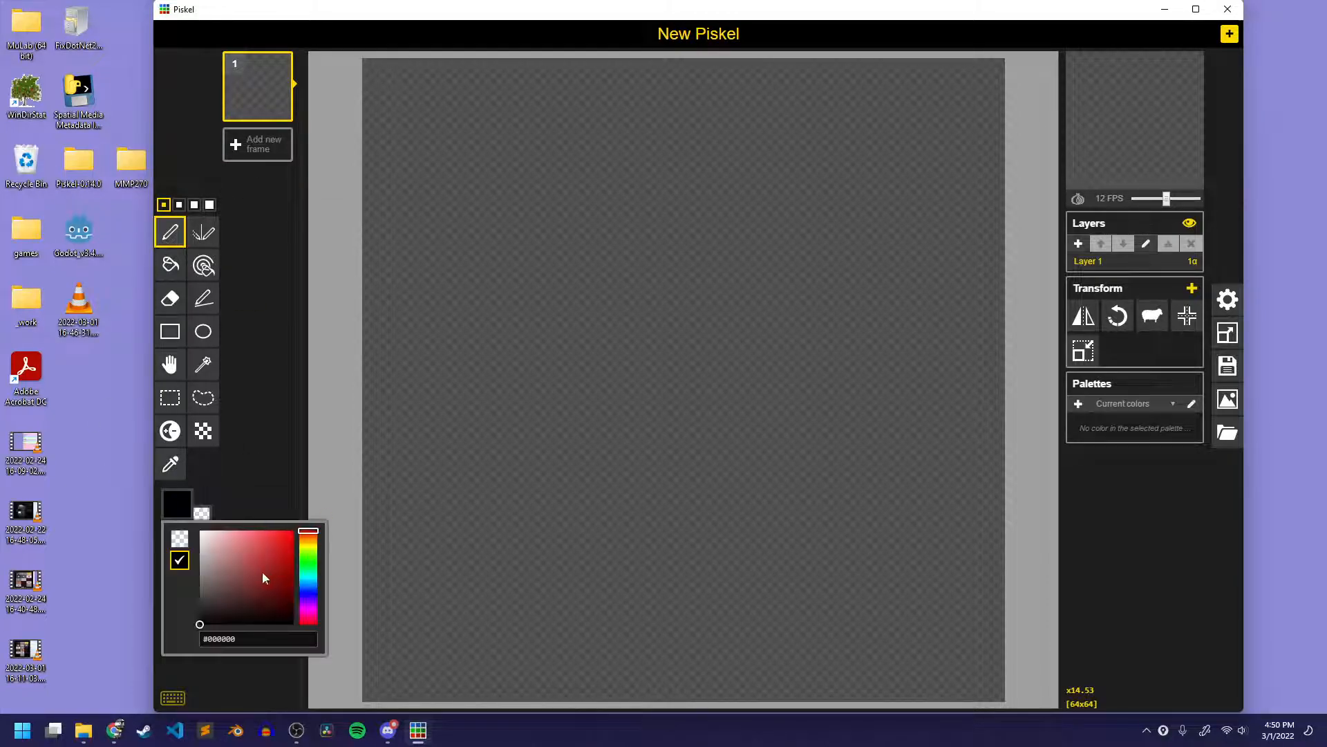
left_click(308, 566)
left_click_drag(271, 551, 243, 529)
left_click(253, 475)
key("b")
left_click(601, 270)
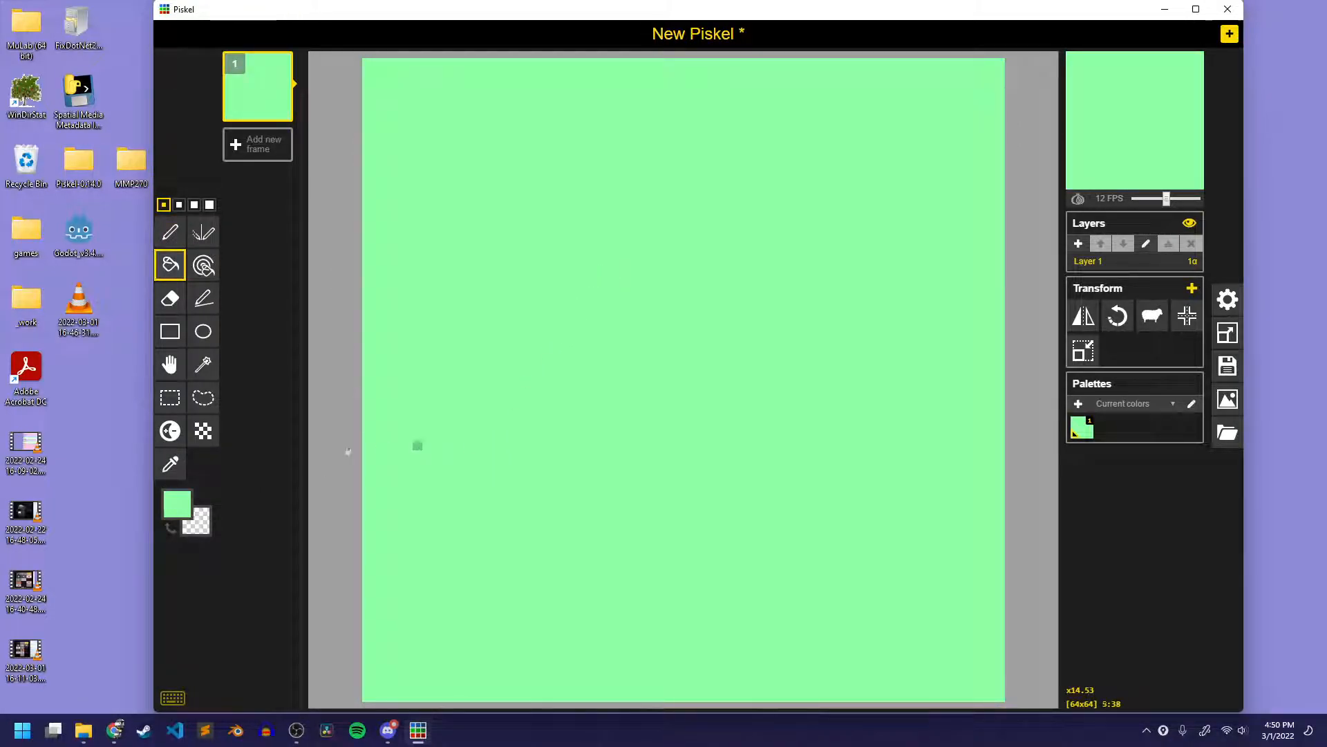
Step: Refill the canvas with the darker green #61a36f
left_click(206, 493)
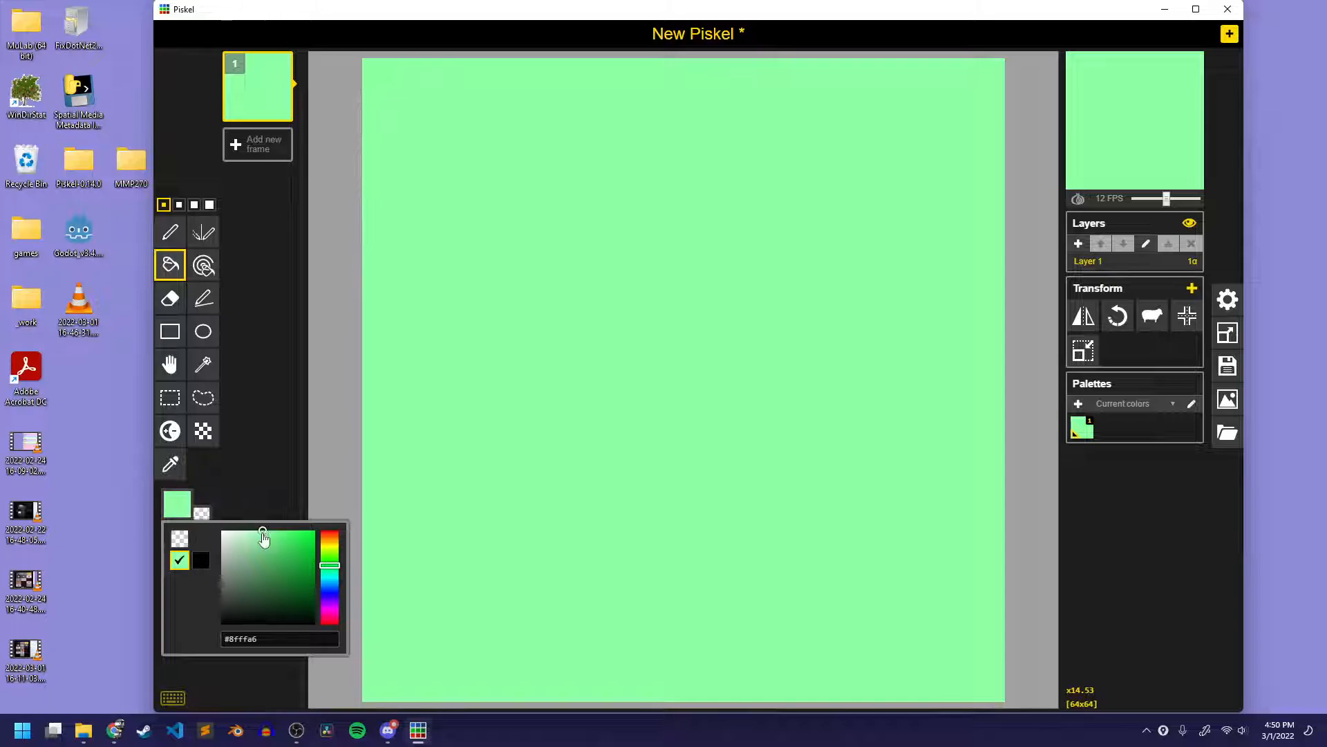
left_click_drag(246, 546, 256, 567)
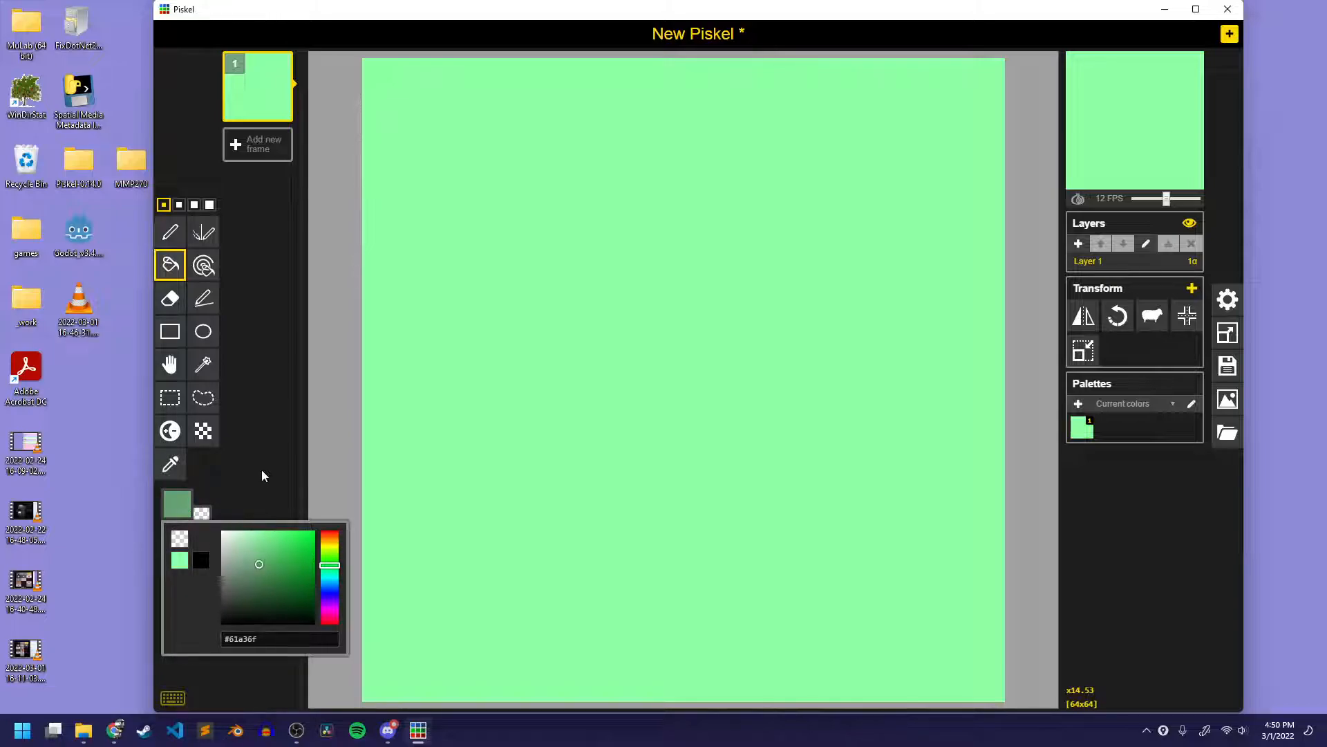
left_click(262, 476)
left_click(498, 397)
Step: Refill the canvas with the paler green #a8e5b5
left_click(183, 508)
left_click_drag(258, 564, 247, 546)
left_click(270, 501)
left_click(484, 377)
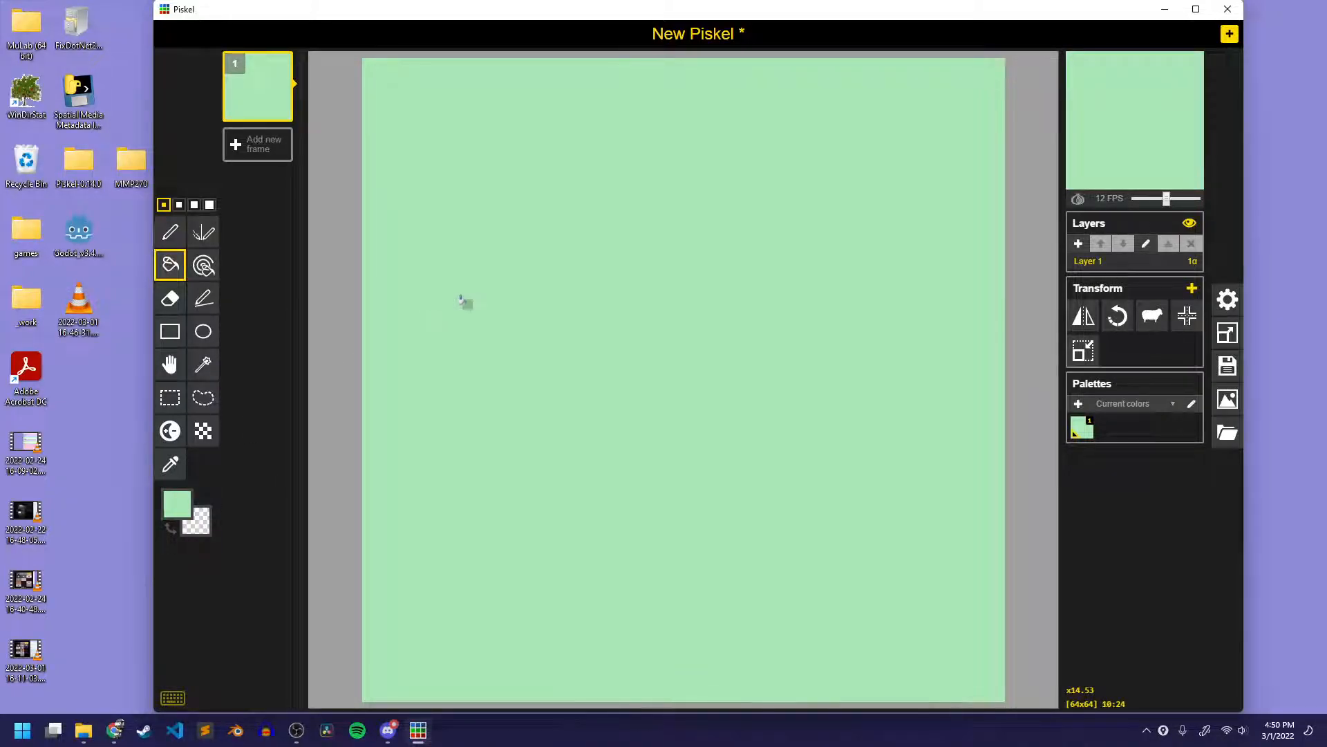
Step: Darken about 24 small squares scattered across the green tile with the Lighten tool at the largest pen size
left_click(196, 208)
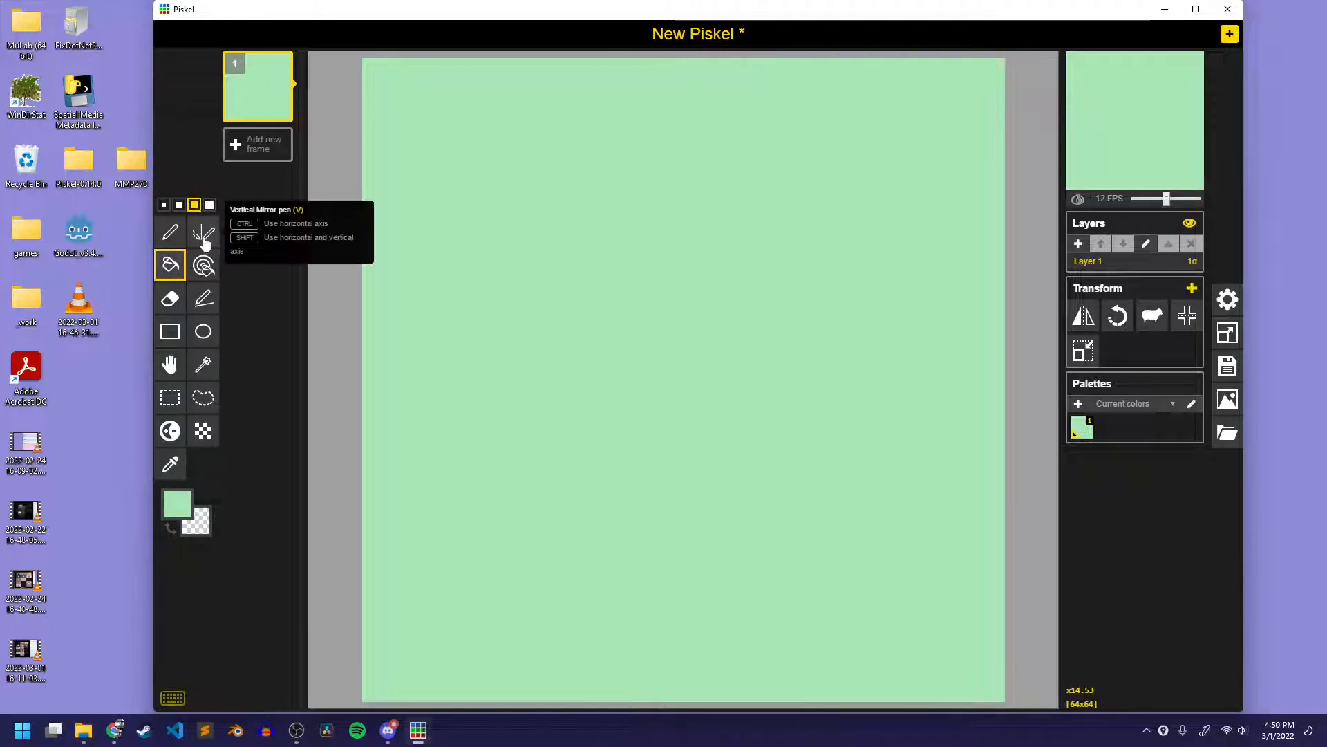
left_click(208, 206)
key("p")
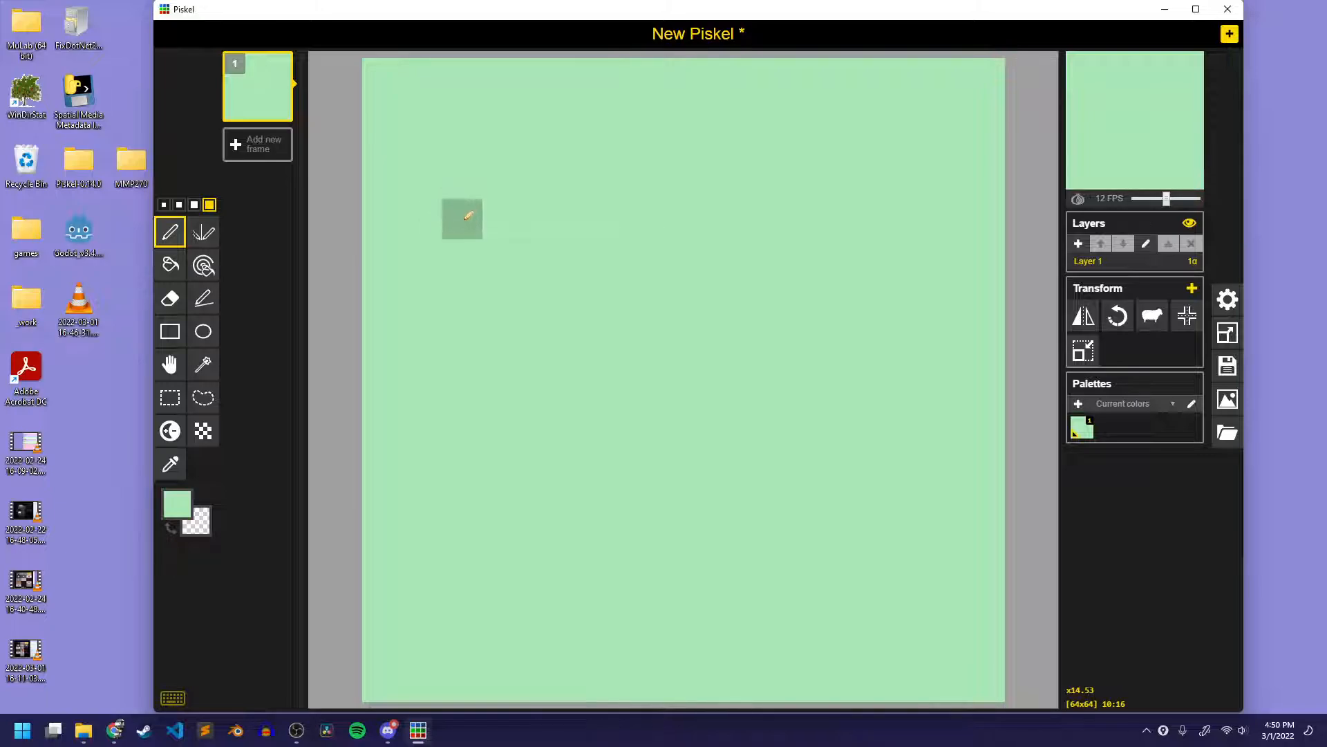
left_click(170, 430)
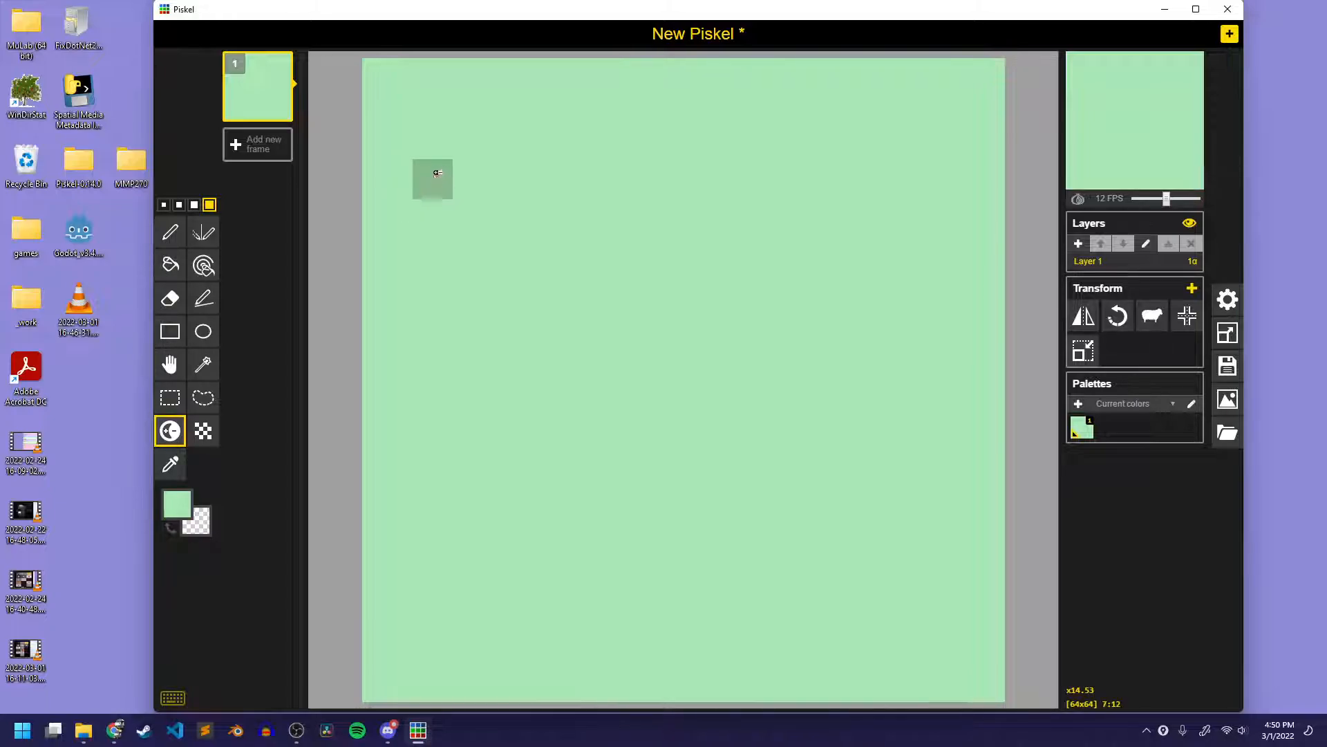
left_click(424, 160)
left_click(672, 119)
left_click(474, 390)
left_click(563, 209)
left_click(905, 88)
left_click(885, 270)
left_click(804, 206)
left_click(704, 370)
left_click(442, 551)
left_click(542, 641)
left_click(413, 661)
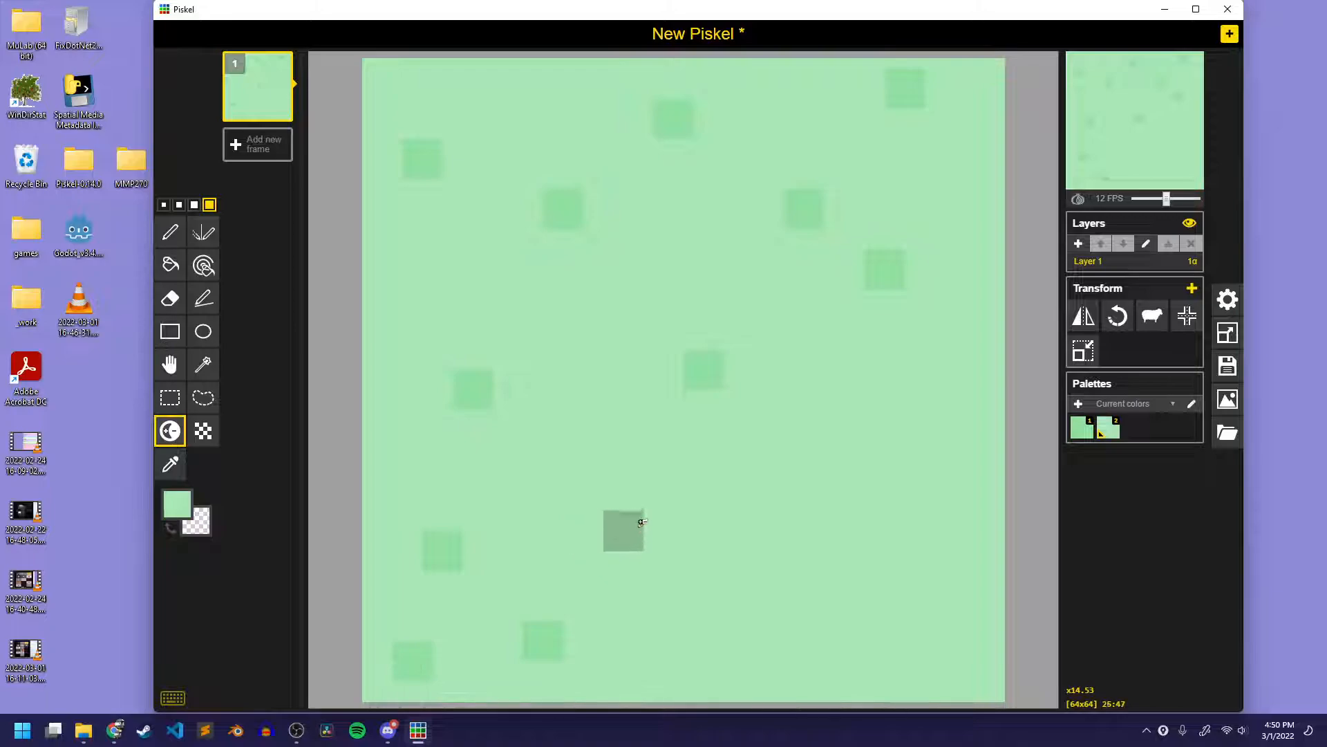
left_click(602, 328)
left_click(826, 303)
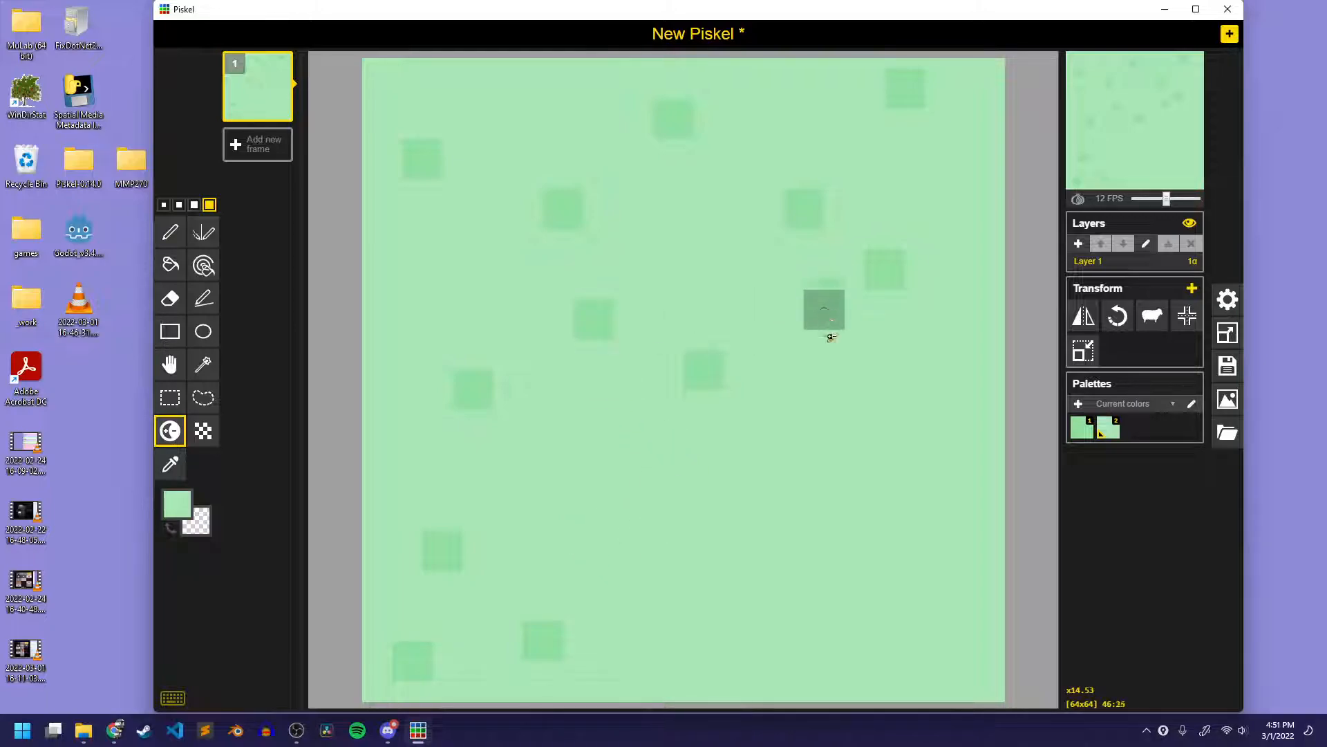
left_click(780, 388)
left_click(934, 421)
left_click(876, 612)
left_click(784, 500)
left_click(573, 471)
left_click(691, 593)
left_click(823, 623)
left_click(944, 178)
left_click(764, 135)
left_click(533, 88)
left_click(403, 258)
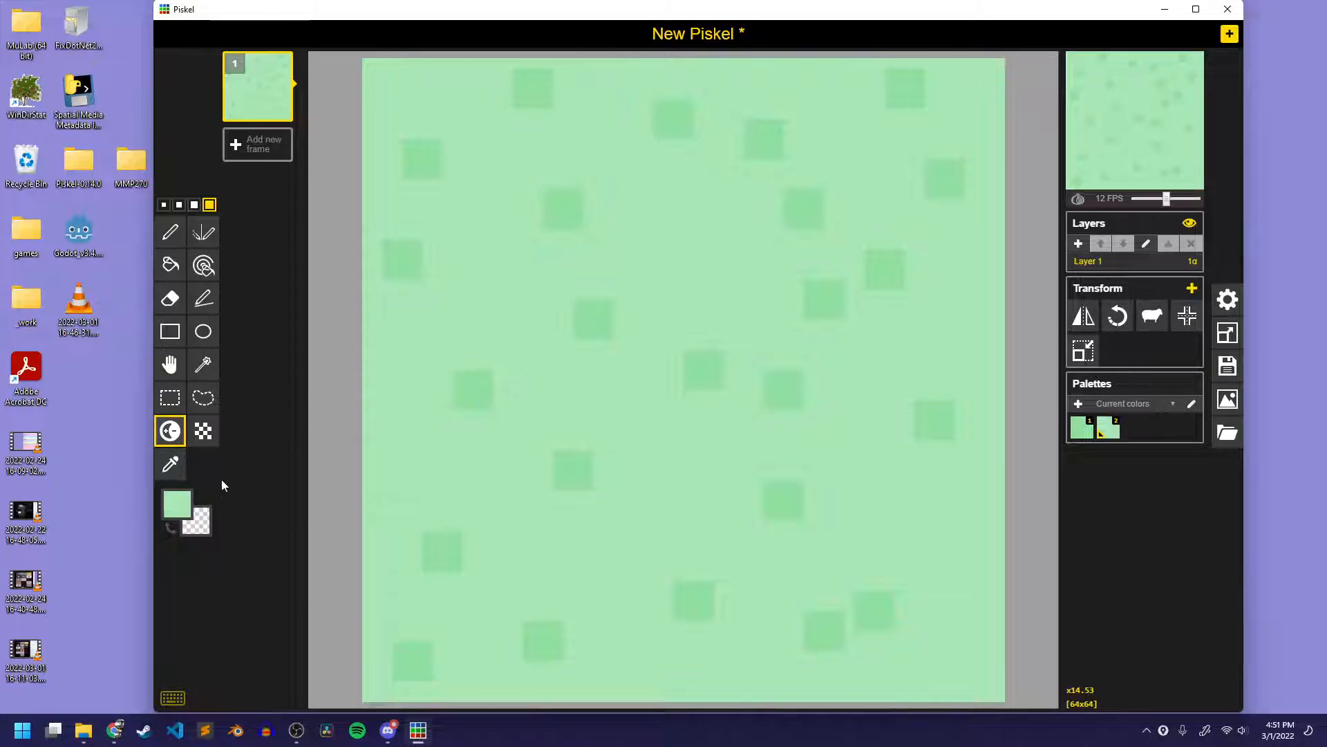
Step: Recolor all the scattered squares at once to the dark green #416549 by painting every pixel of the same color
left_click(179, 508)
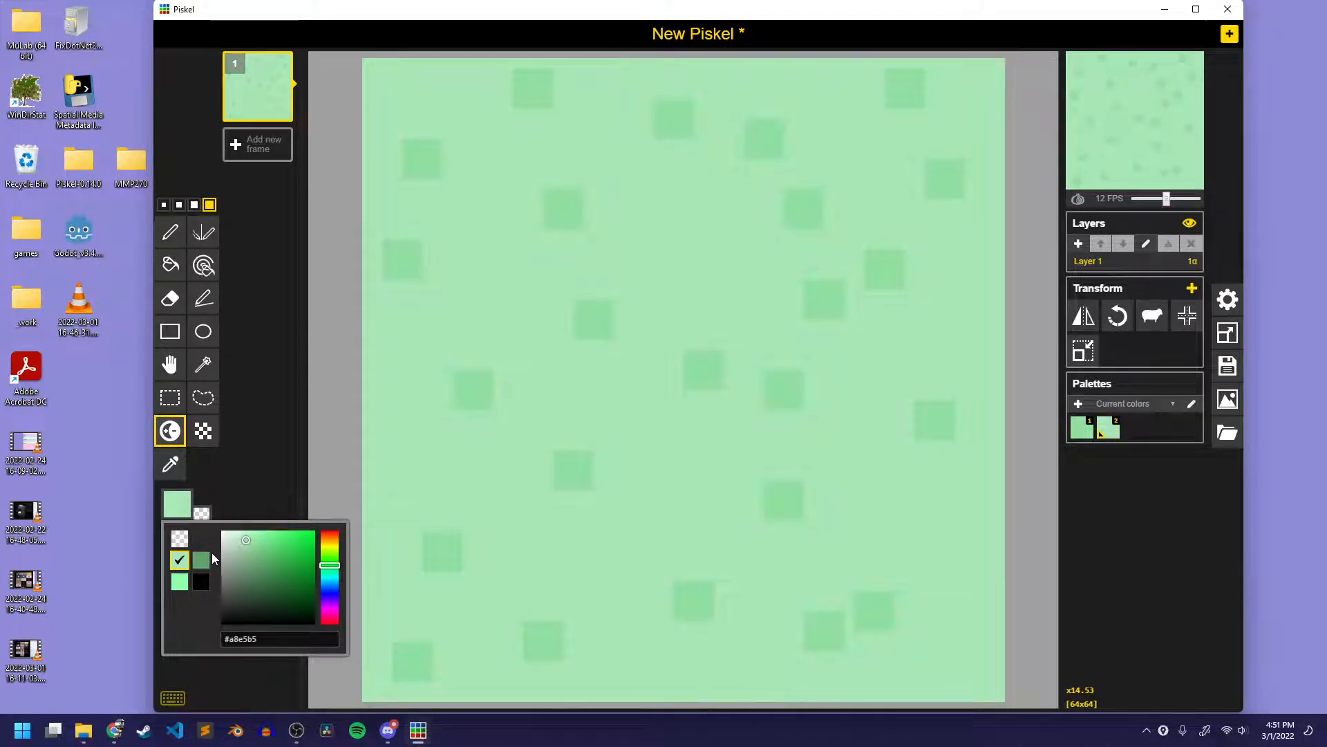
left_click(197, 562)
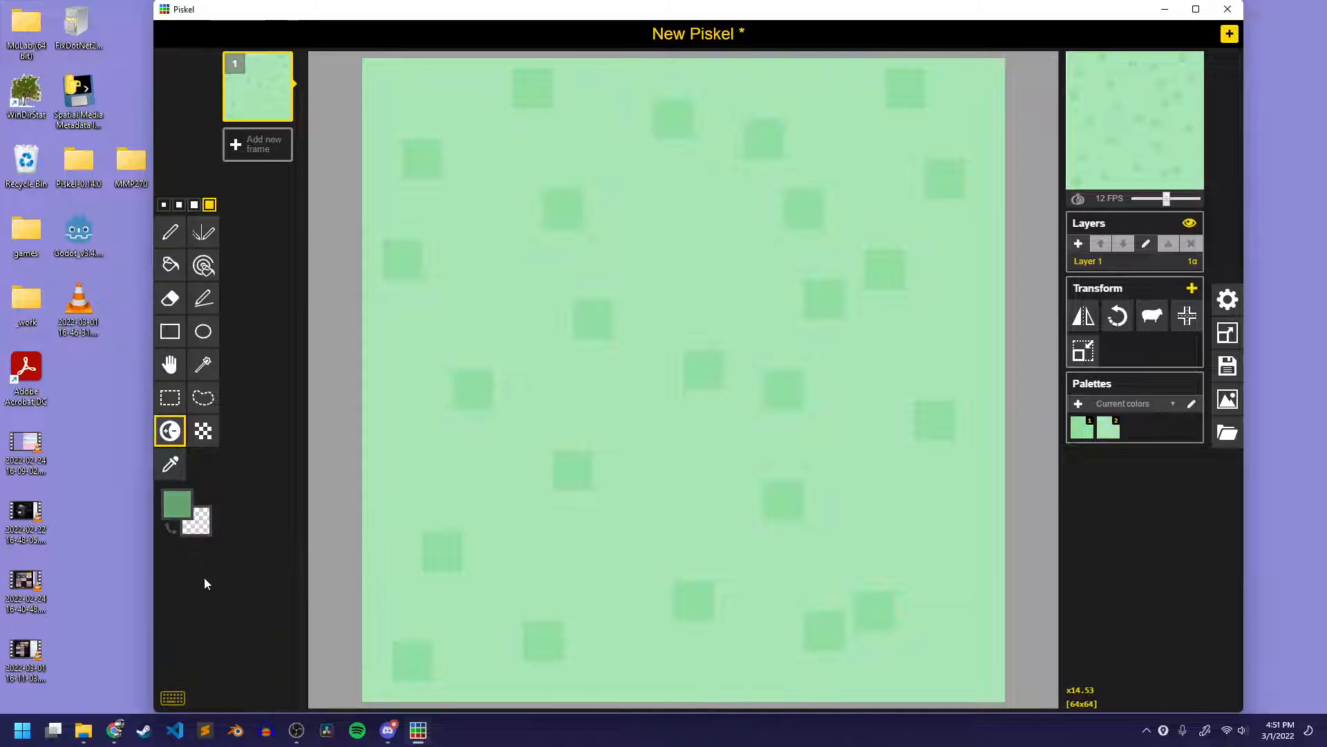
left_click(187, 513)
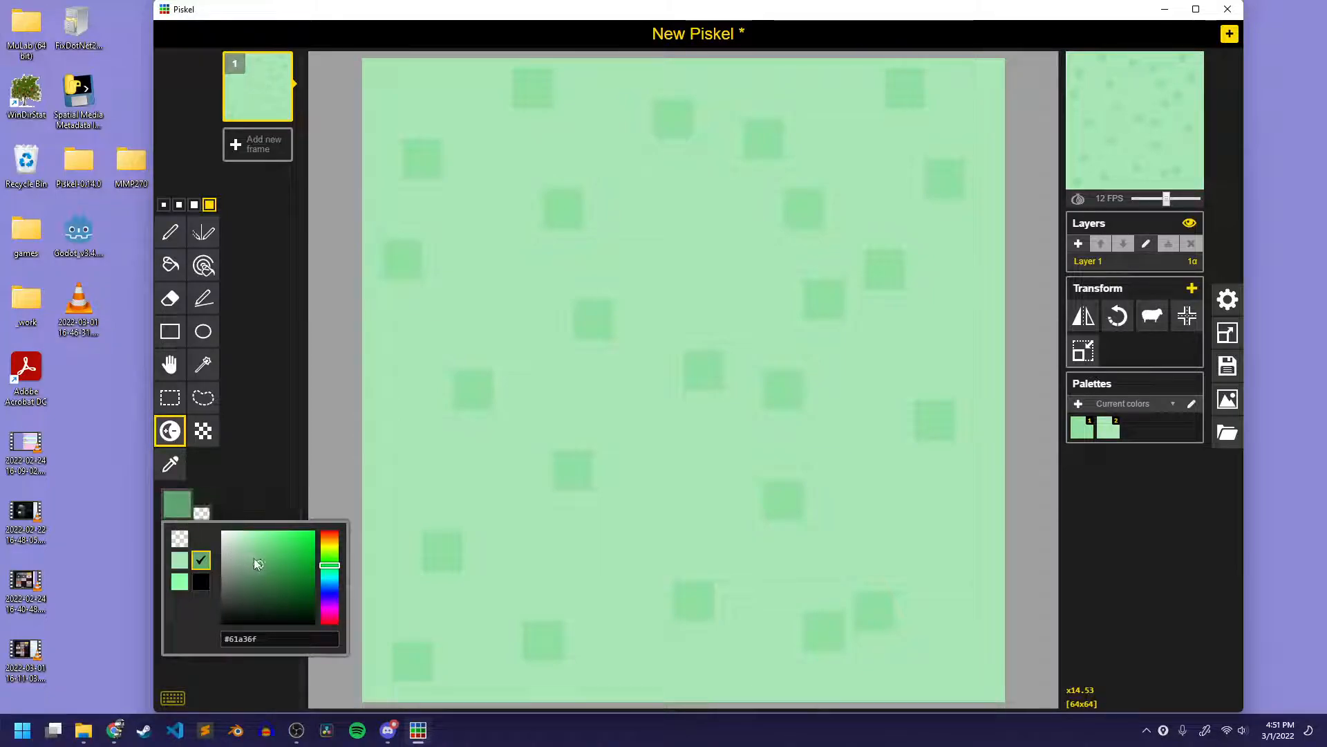
left_click_drag(259, 558, 258, 581)
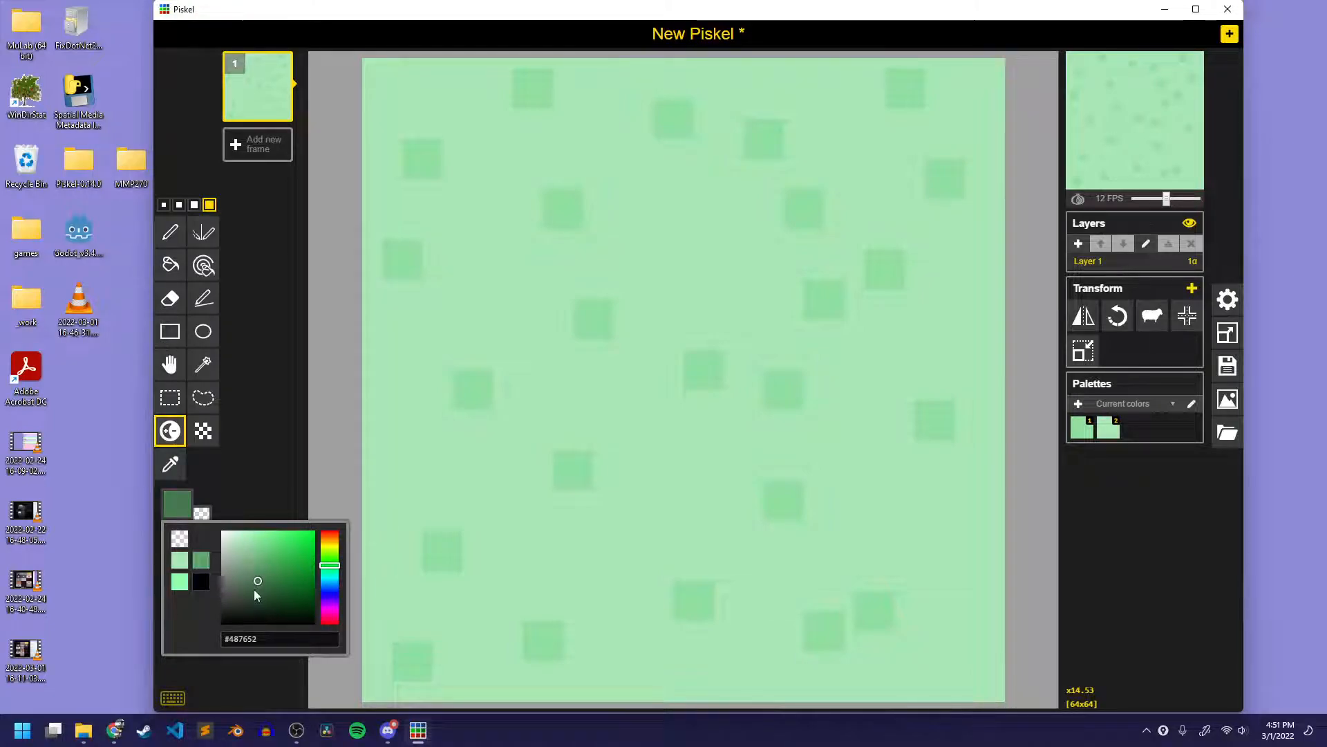
left_click(204, 265)
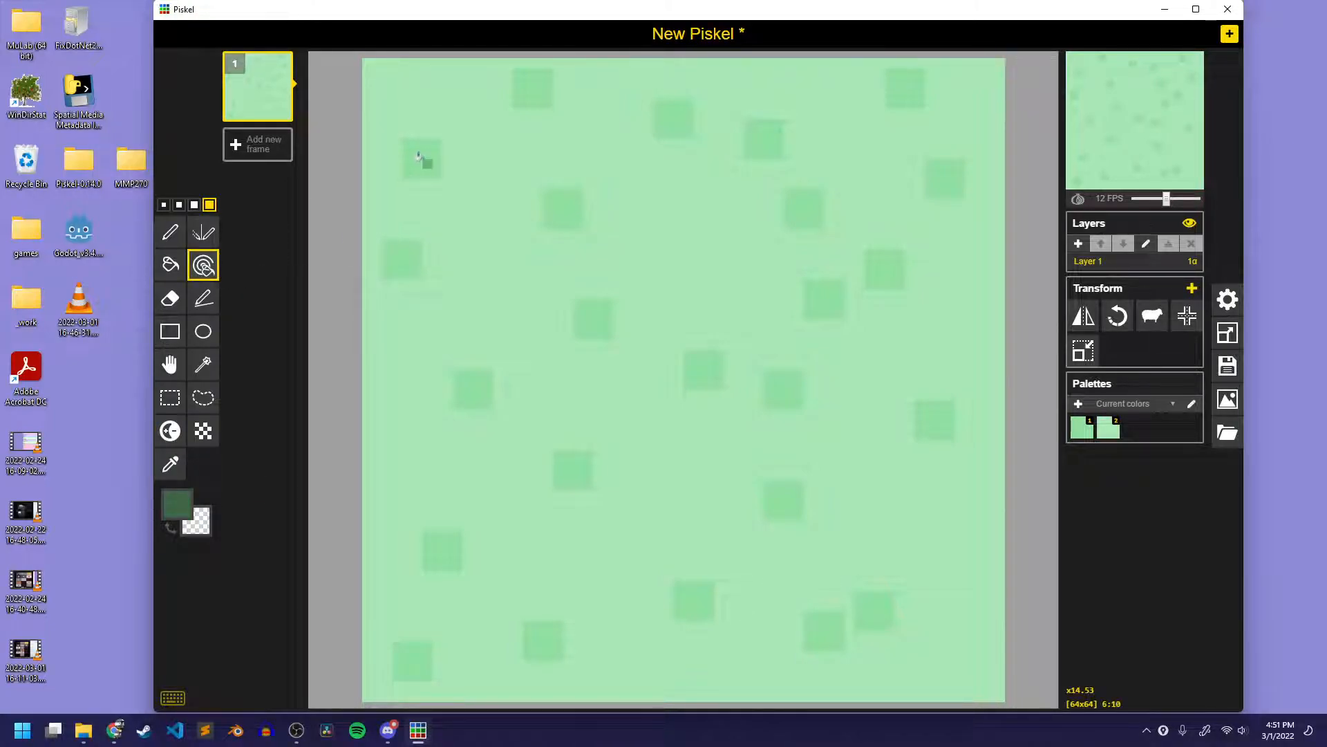
left_click(419, 158)
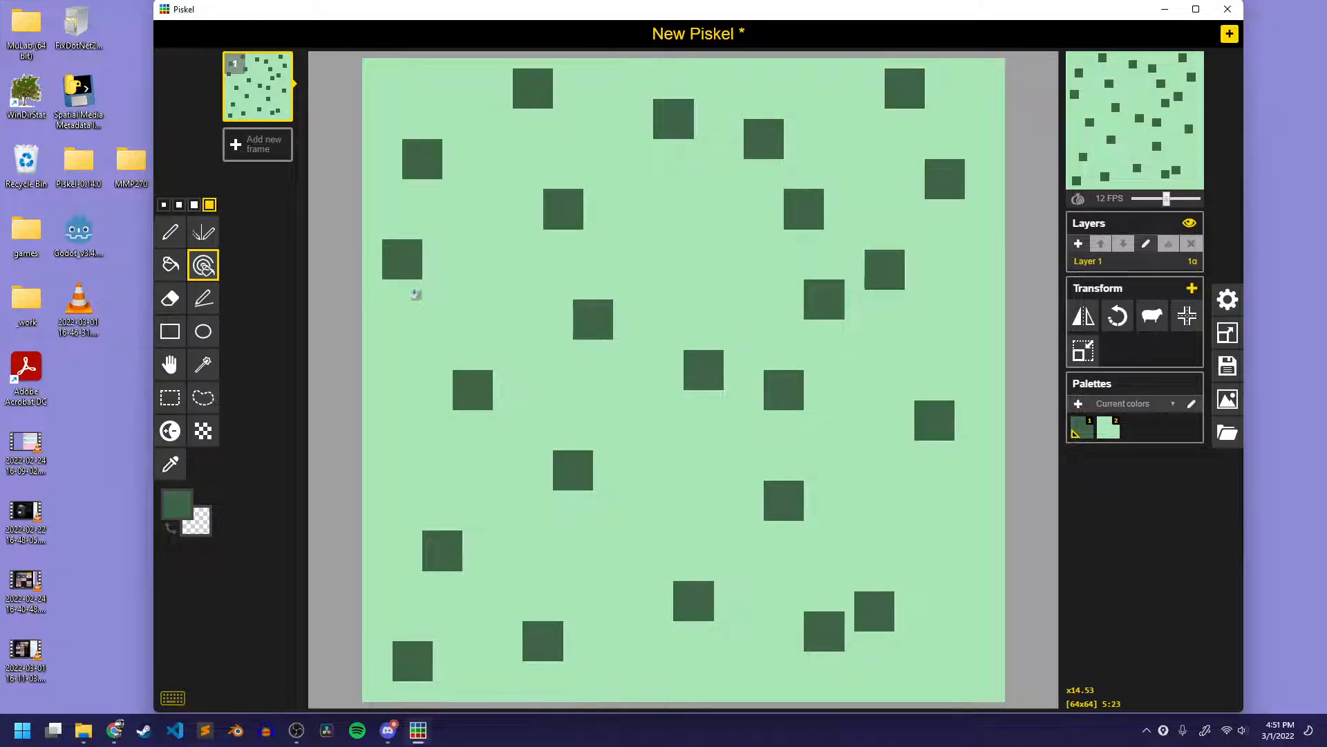
Step: Recolor all the scattered squares to a slightly lighter, medium dark green
left_click(184, 513)
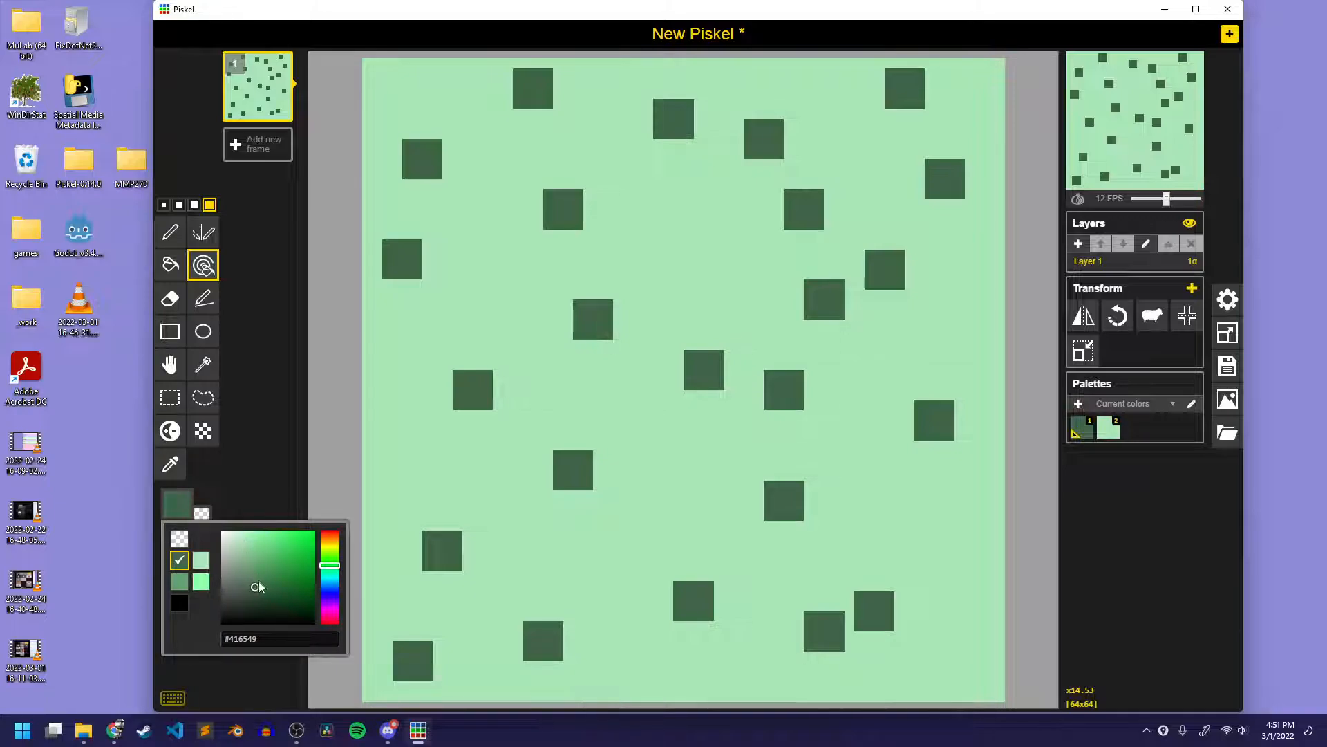
left_click_drag(255, 577, 257, 580)
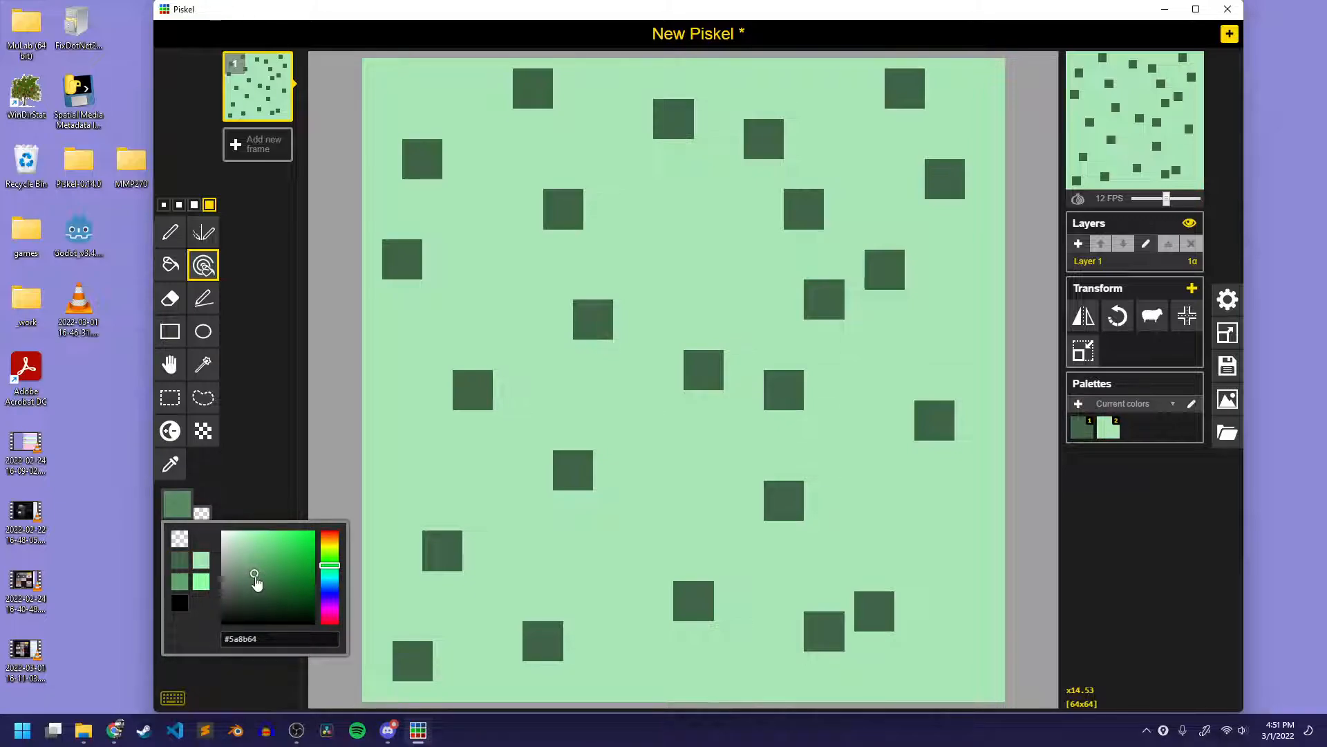
left_click(259, 432)
left_click(387, 244)
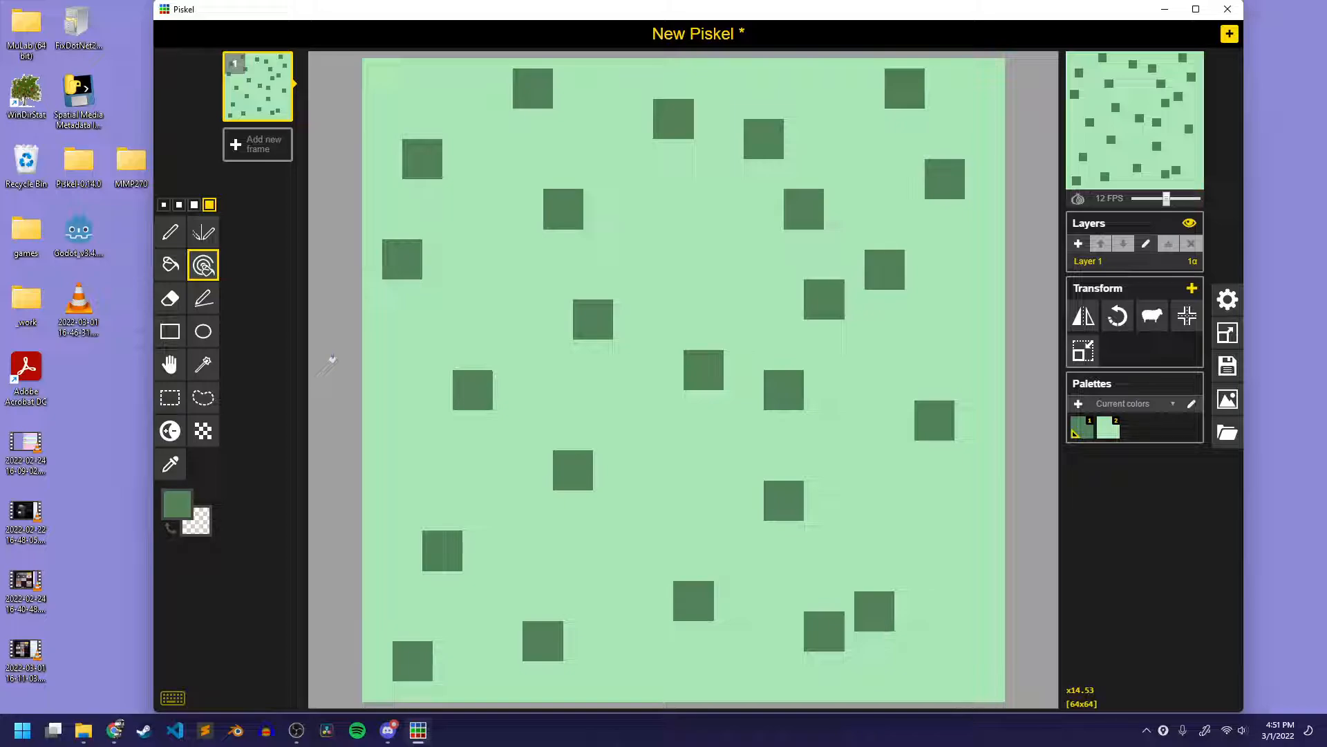
Step: Add a second frame and fill it with a muted sandy tan
left_click(257, 144)
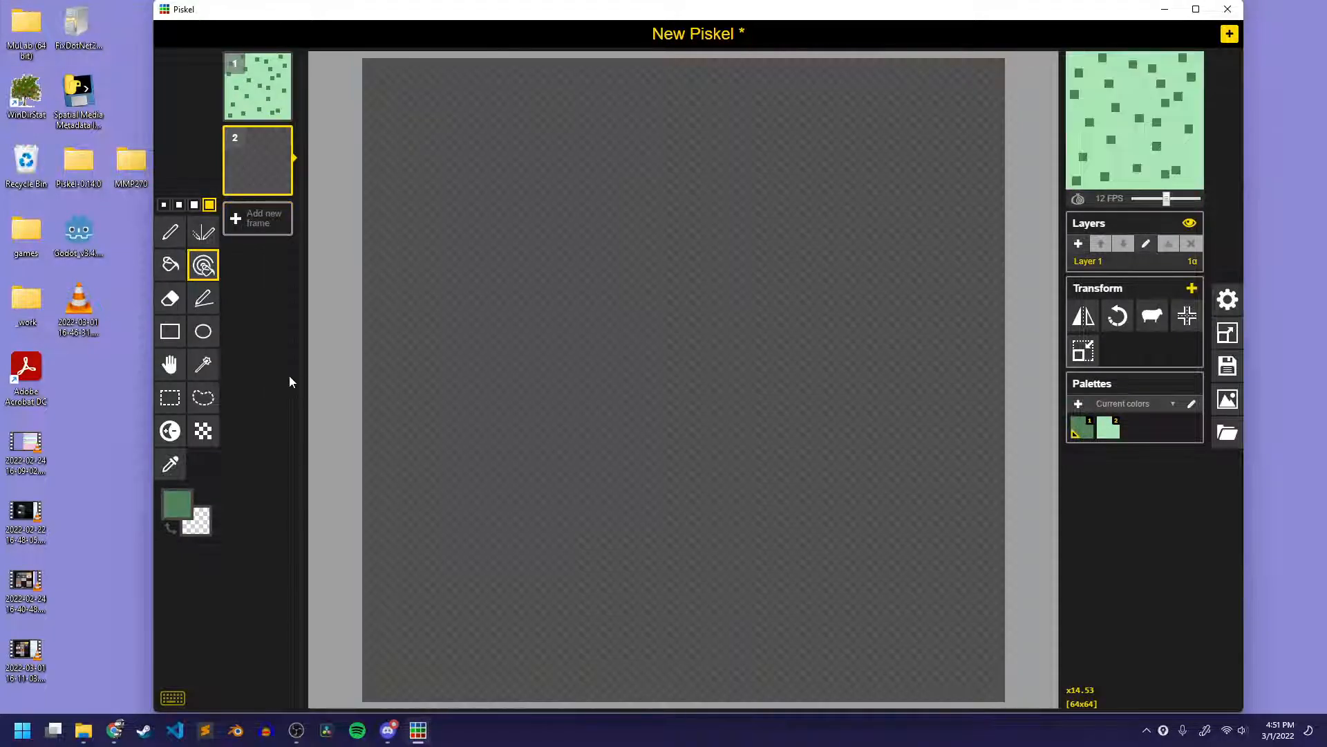
left_click(177, 504)
left_click(334, 557)
mouse_move(333, 556)
left_mouse_down()
mouse_move(331, 542)
mouse_move(254, 551)
mouse_move(251, 573)
mouse_move(253, 553)
left_mouse_up()
left_click(336, 497)
key("b")
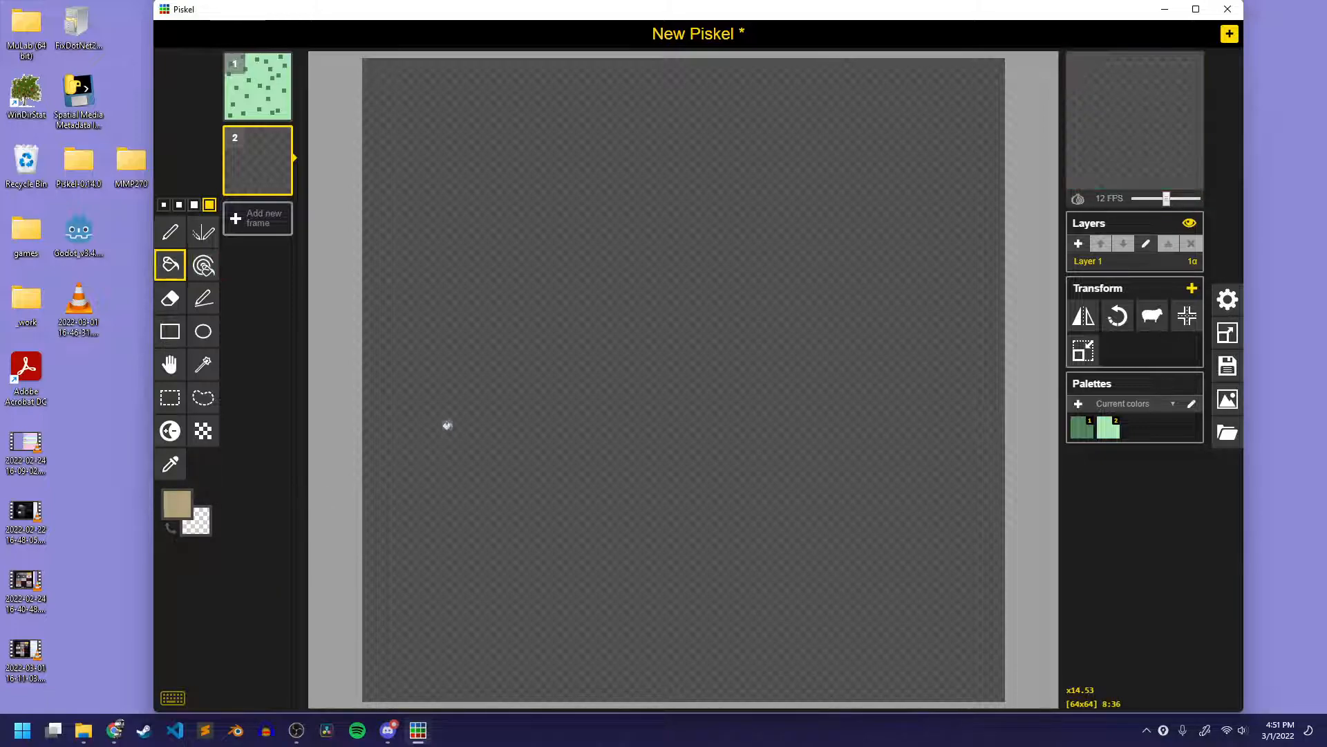
left_click(545, 272)
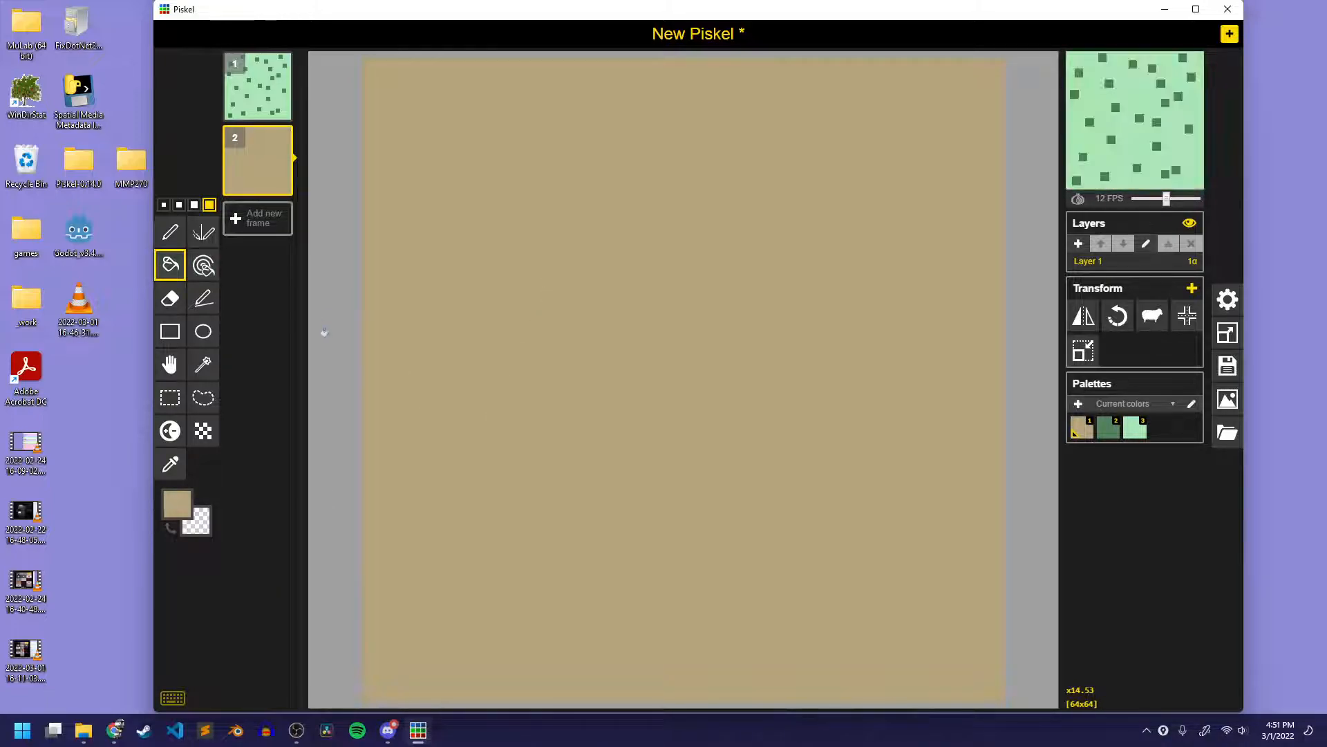
Step: Set the animation preview to 0 FPS and darken ten small squares across the upper part of the tan tile
left_click_drag(1167, 199, 1133, 207)
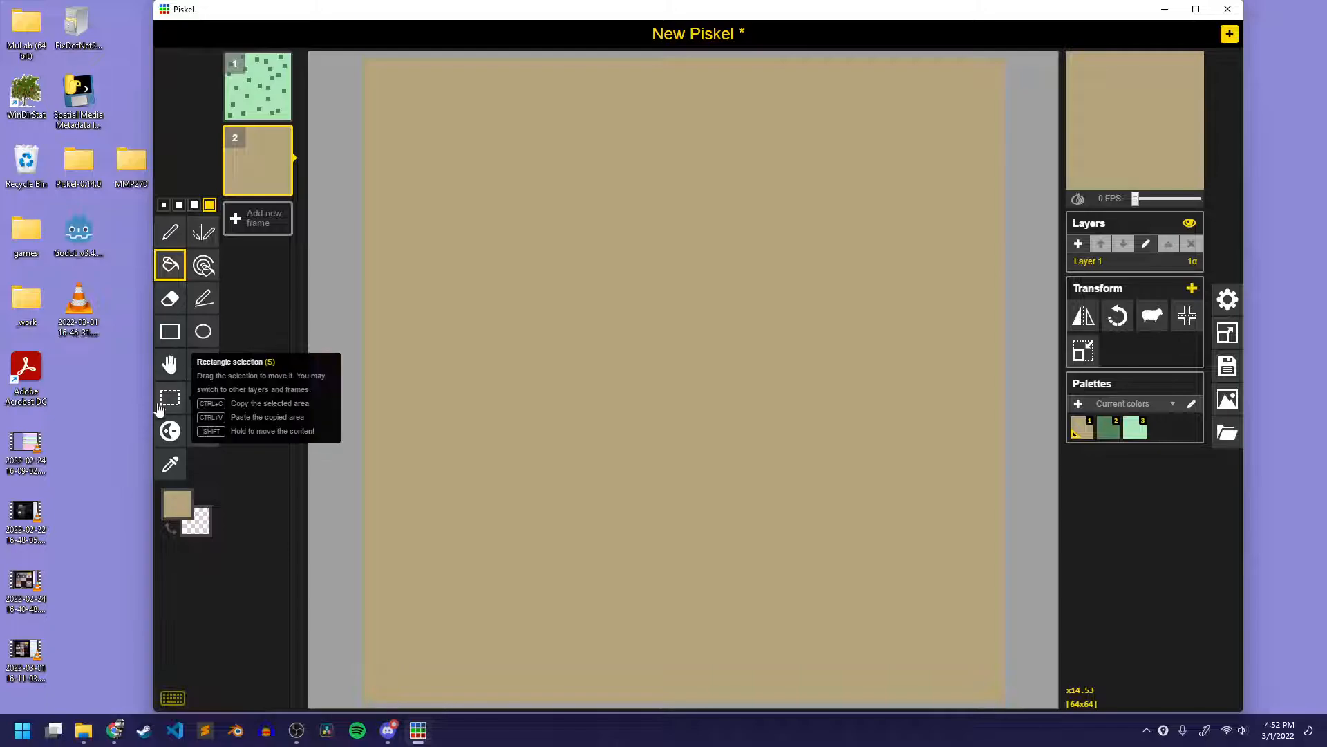
left_click(170, 431)
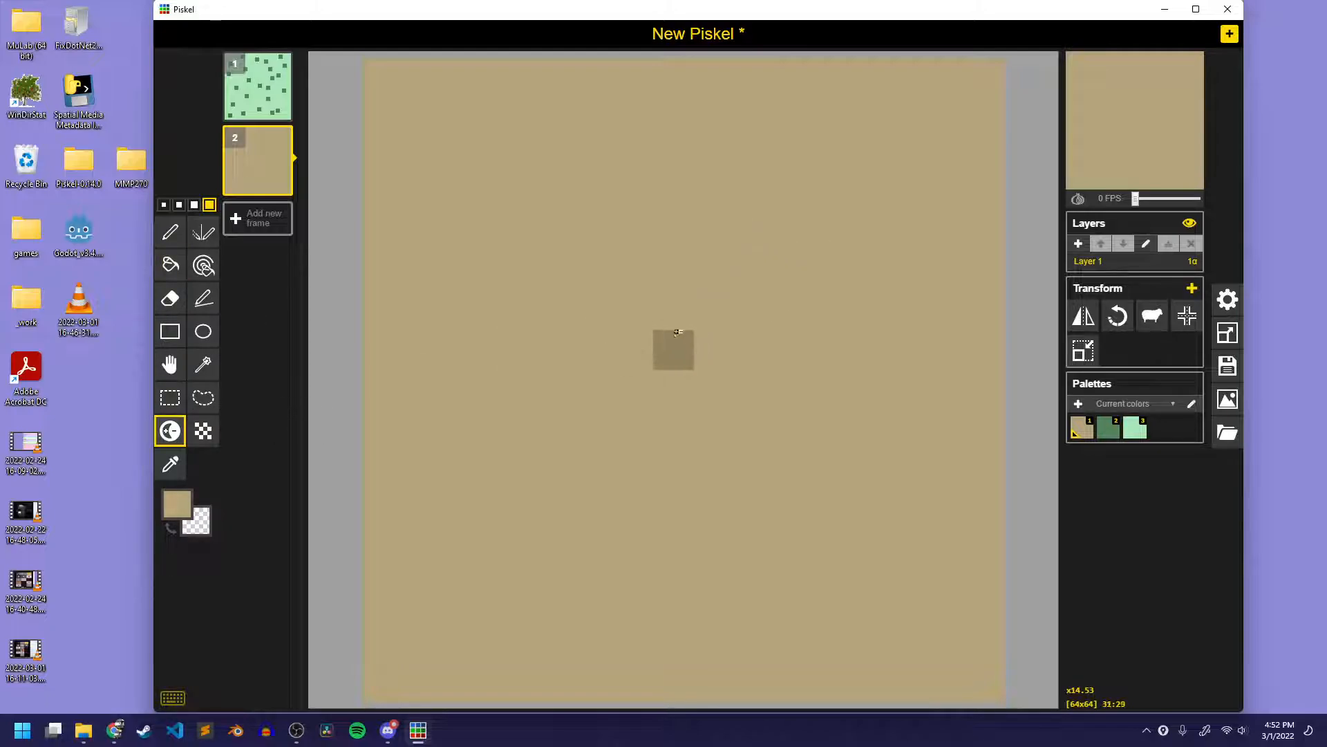
left_click(463, 159)
left_click(804, 199)
left_click(624, 119)
left_click(946, 134)
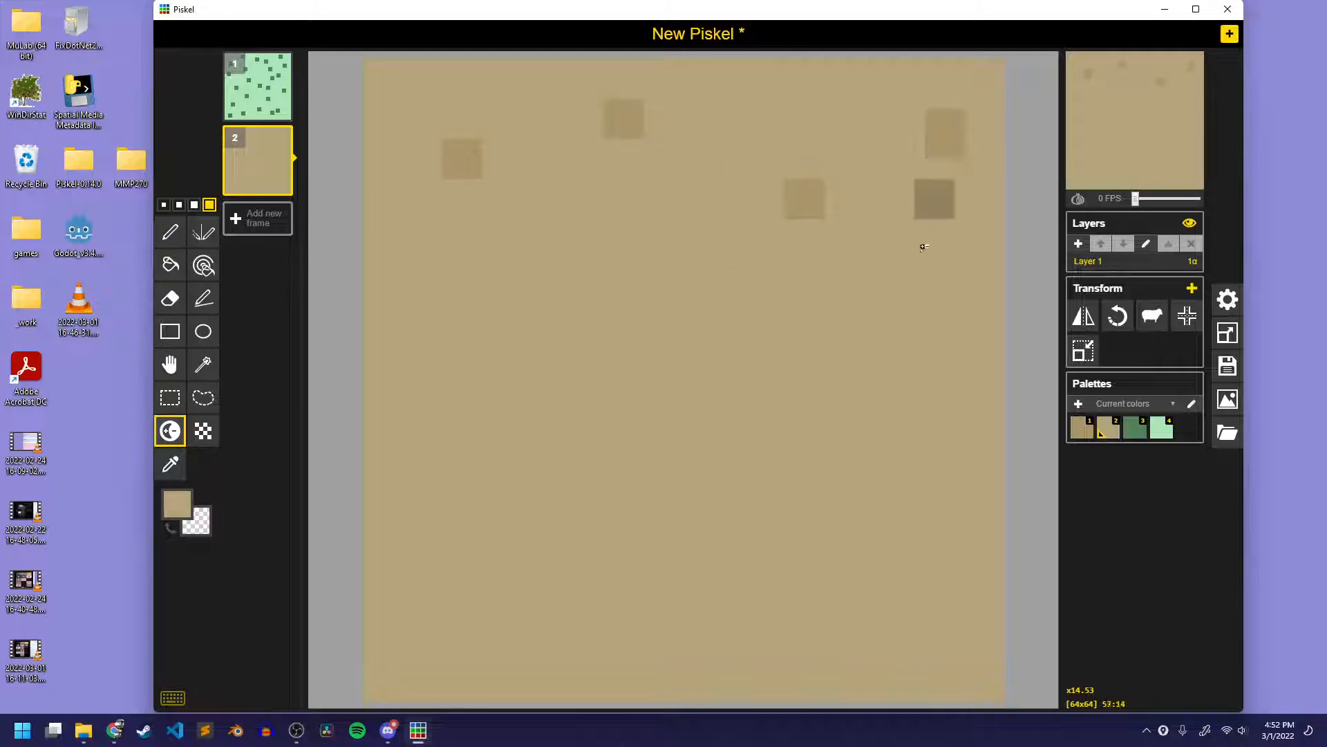
left_click(904, 319)
left_click(512, 391)
left_click(413, 269)
left_click(703, 239)
left_click(818, 99)
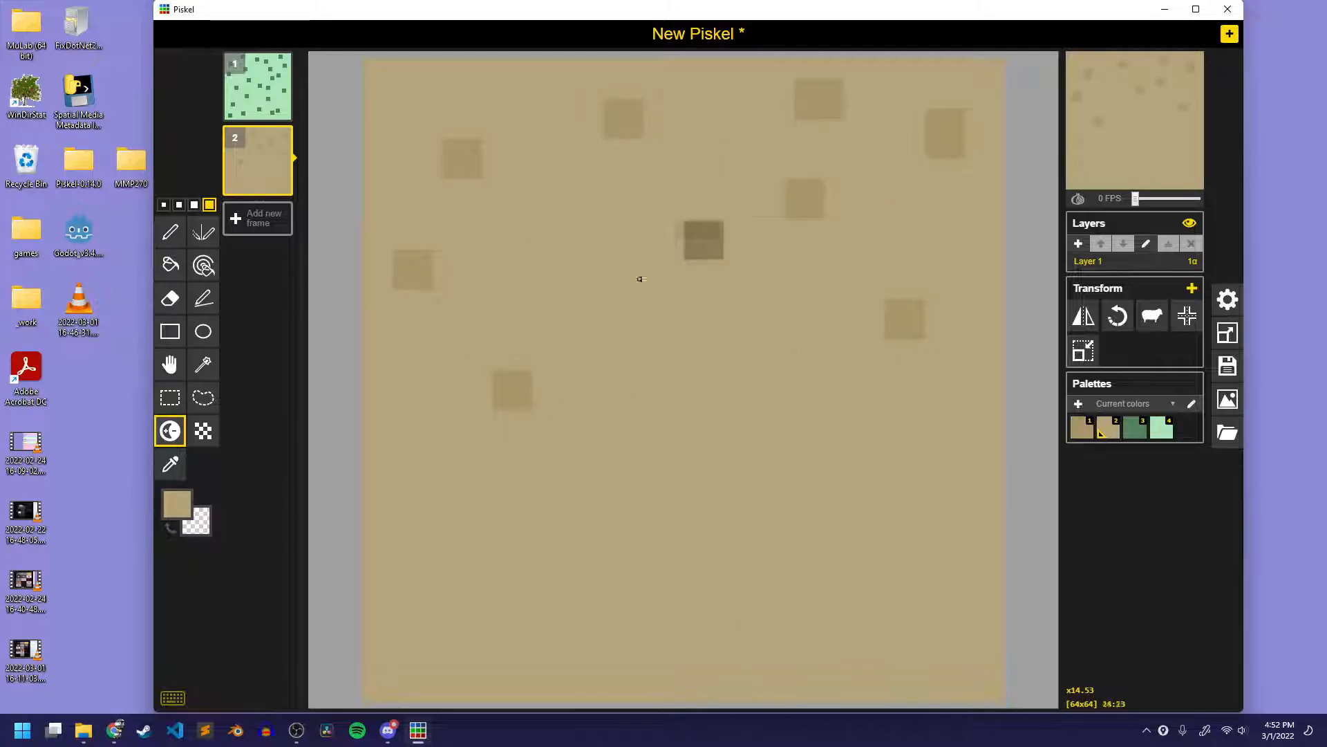
left_click(493, 249)
Step: Try eight more darkened squares on the tan tile, one at its upper edge and the others across its lower half
left_click(473, 78)
left_click(377, 631)
left_click(795, 501)
left_click(418, 660)
left_click(702, 428)
left_click(613, 587)
left_click(874, 610)
left_click(964, 471)
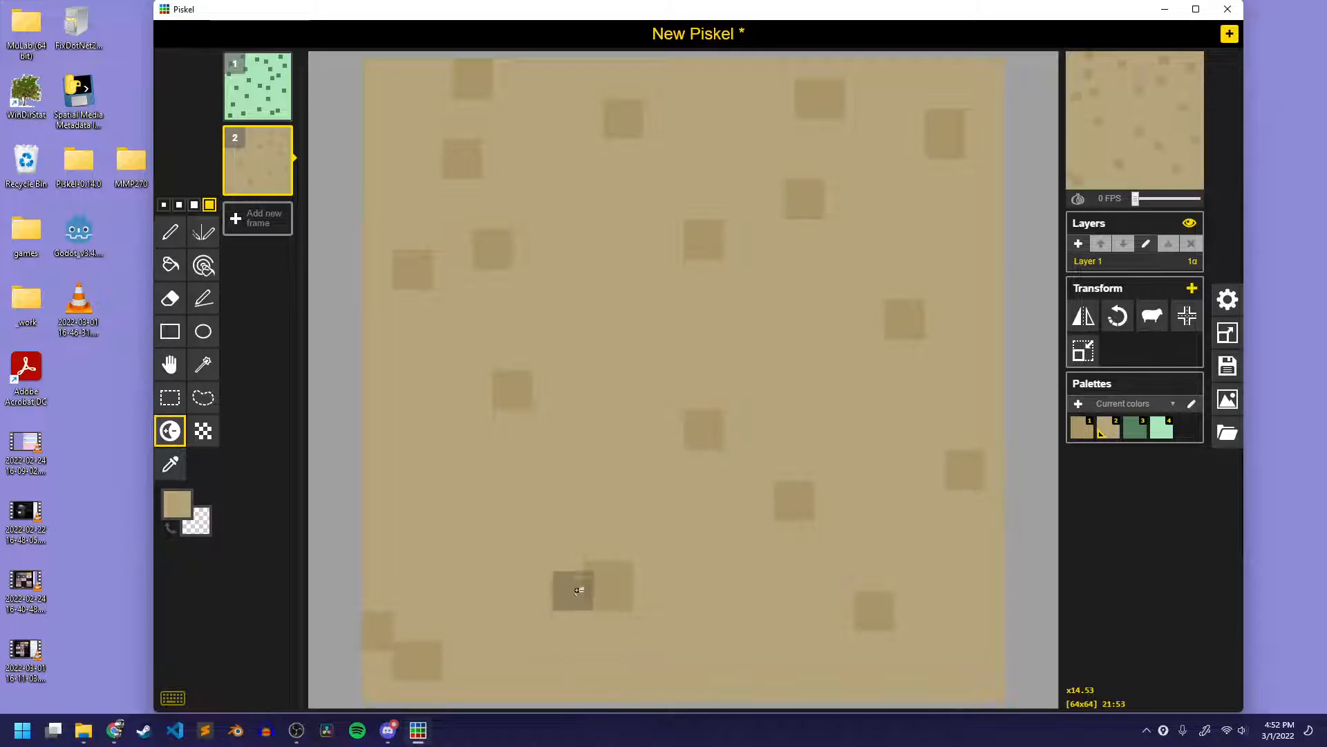
Step: Undo the last eight darkened squares on the tan tile
key("ctrl+z")
key("ctrl+z")
key("ctrl+z")
key("ctrl+z")
key("ctrl+z")
key("ctrl+z")
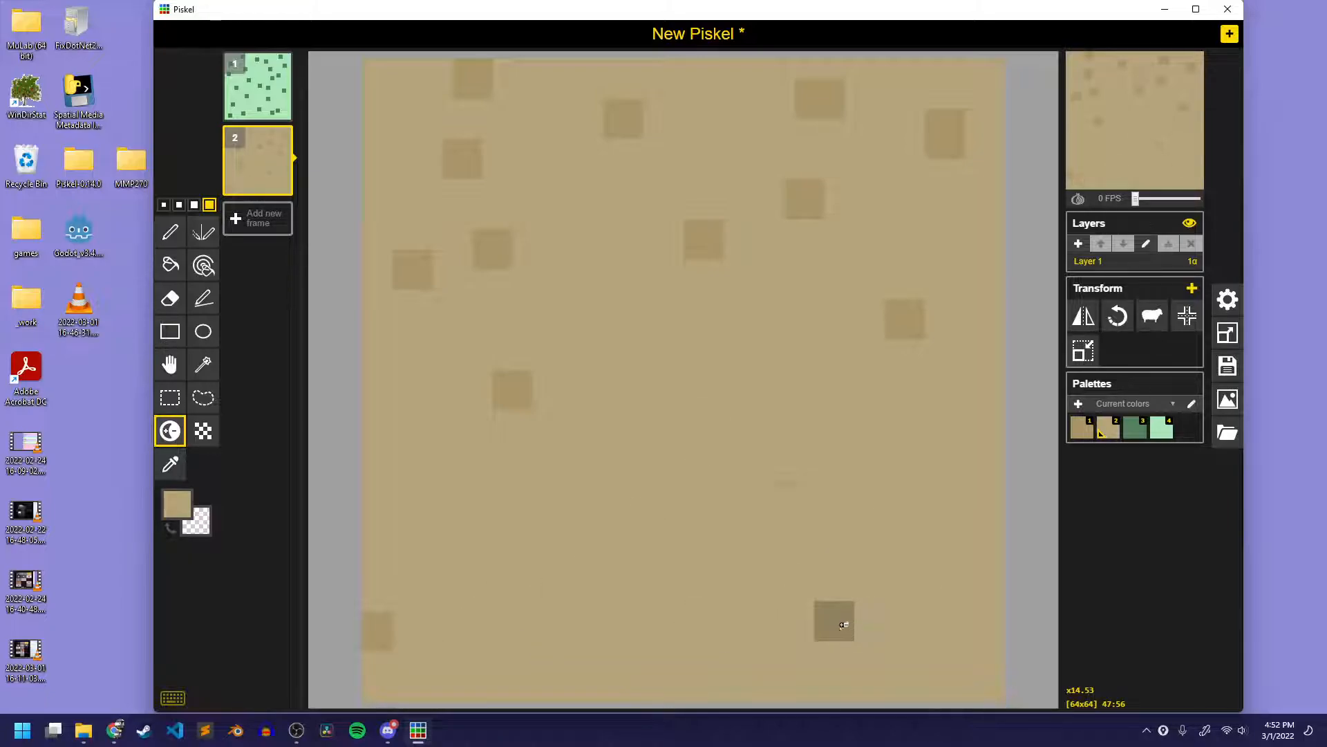
key("ctrl+z")
key("ctrl+z")
Step: Darken 14 more evenly scattered squares across the middle, lower half and upper gaps of the tan tile
left_click(683, 449)
left_click(788, 339)
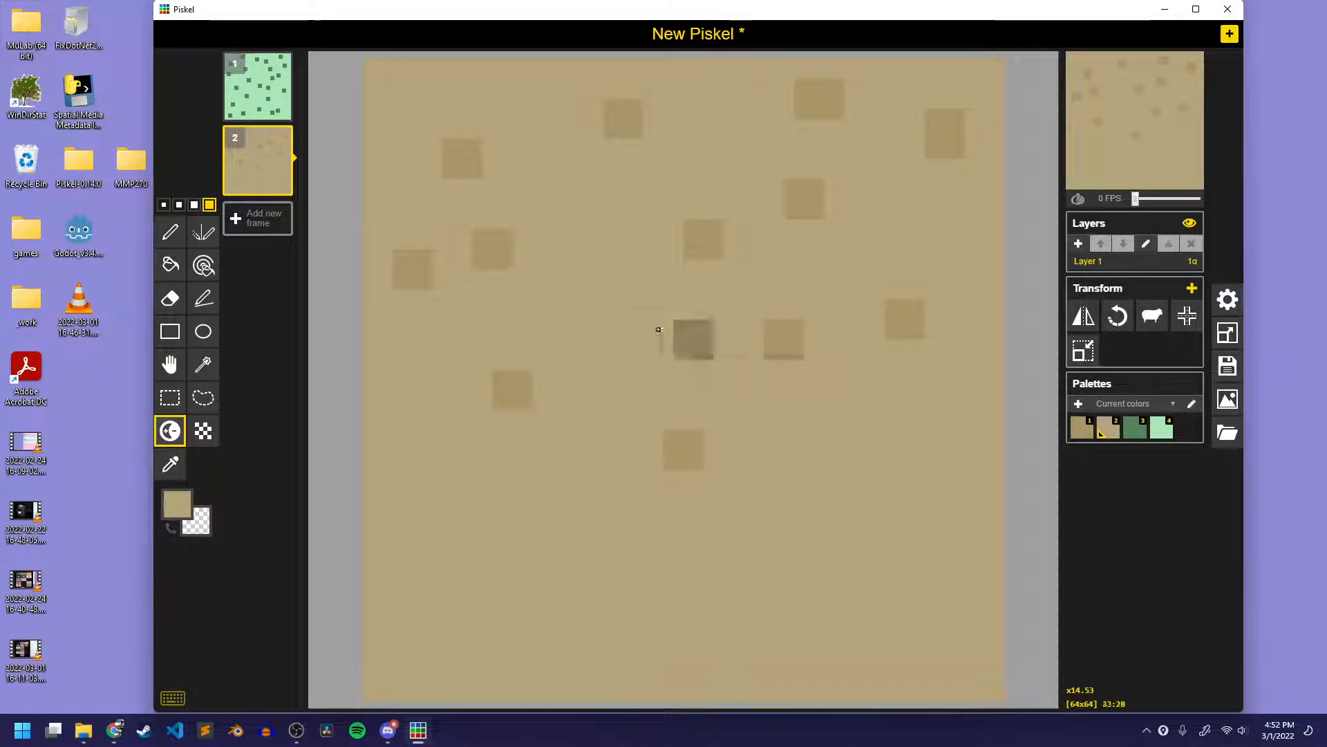
left_click(584, 299)
left_click(934, 490)
left_click(815, 571)
left_click(814, 430)
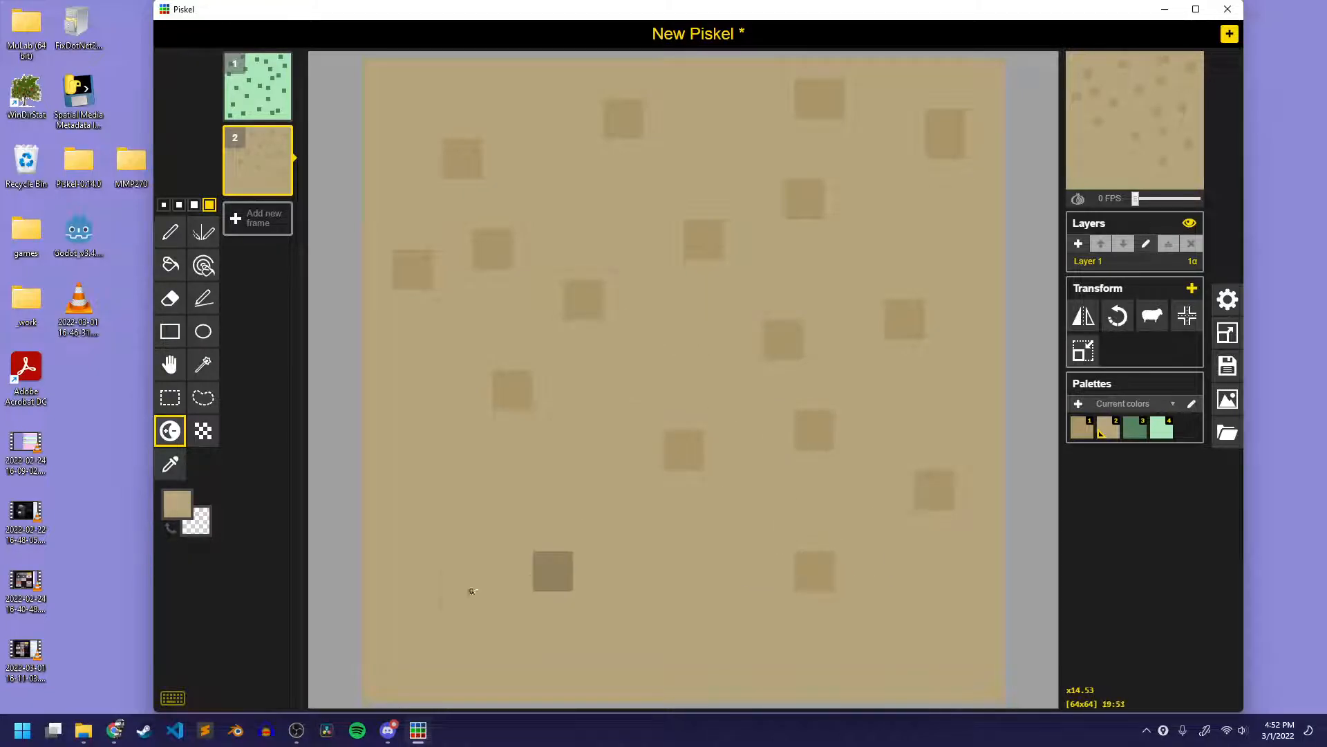
left_click(442, 591)
left_click(392, 449)
left_click(614, 539)
left_click(503, 649)
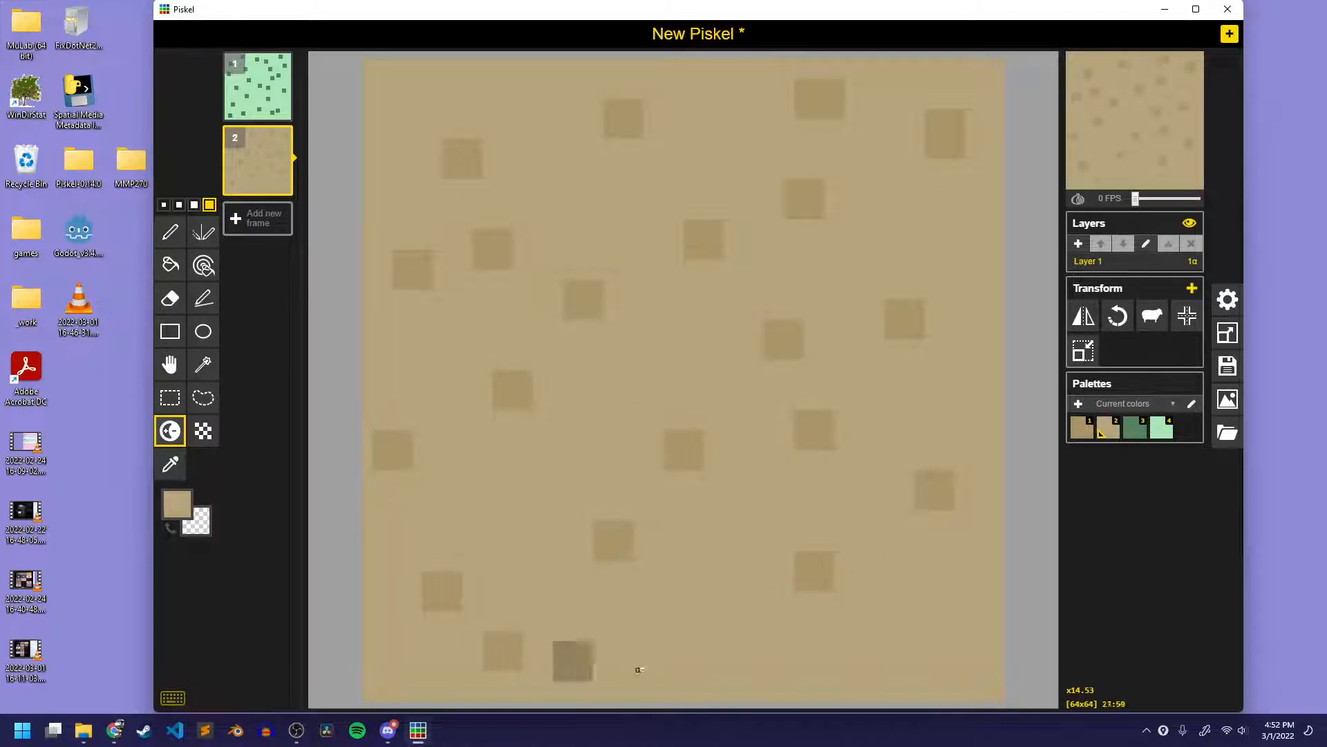
left_click(723, 661)
left_click(915, 640)
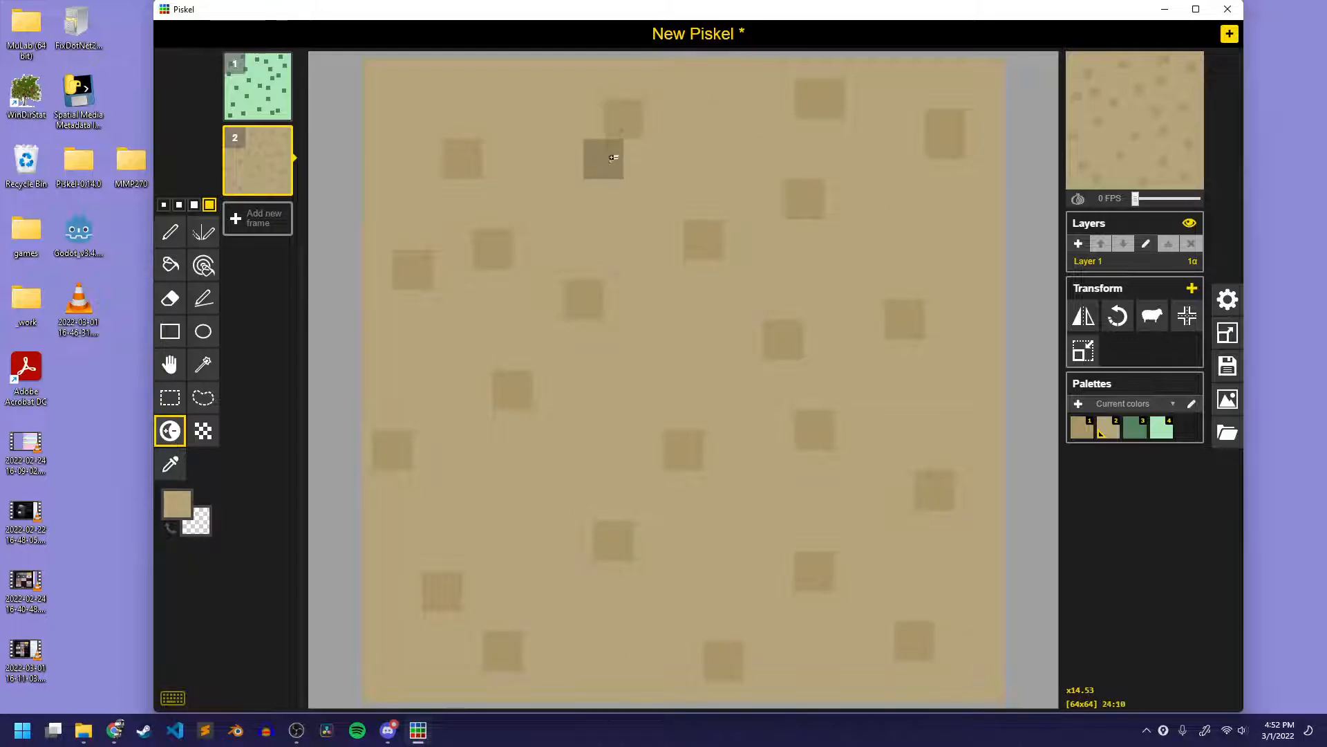
left_click(603, 199)
left_click(404, 100)
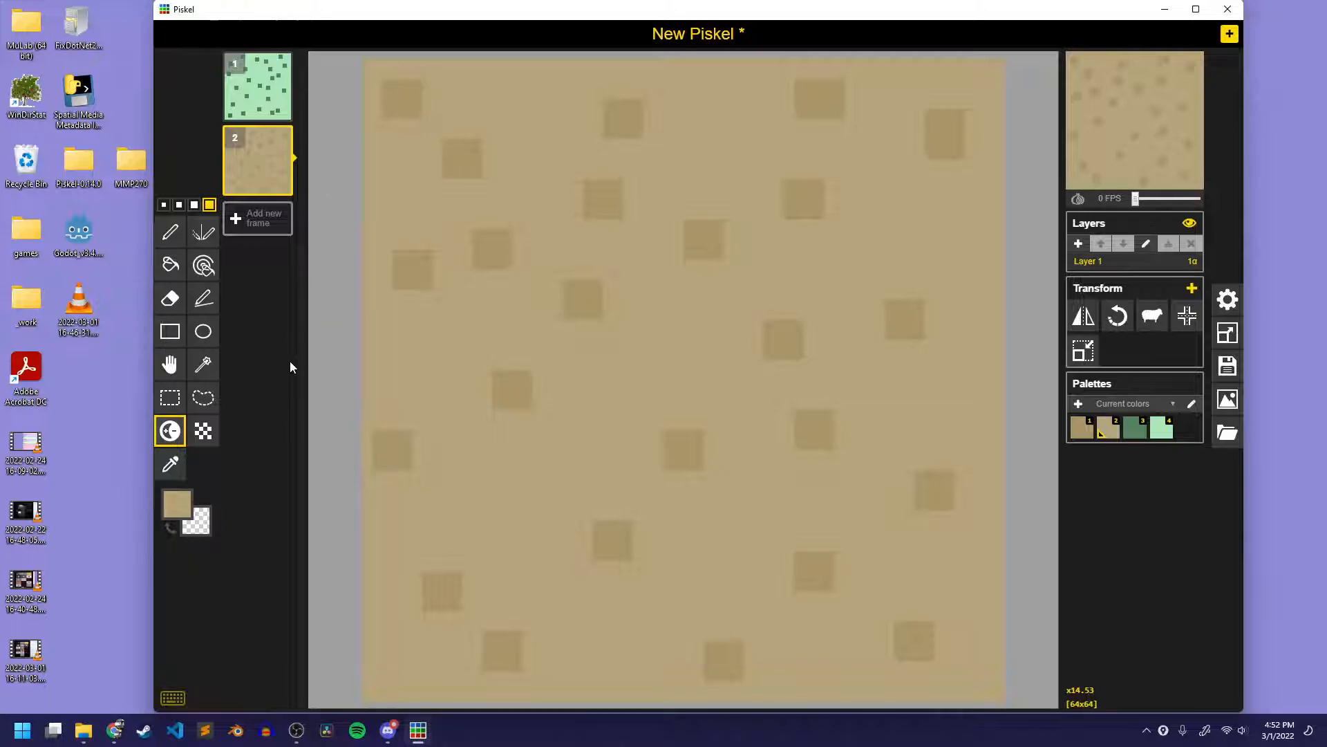
Step: Add a third frame and fill its whole canvas with light cyan #9beaea
left_click(258, 234)
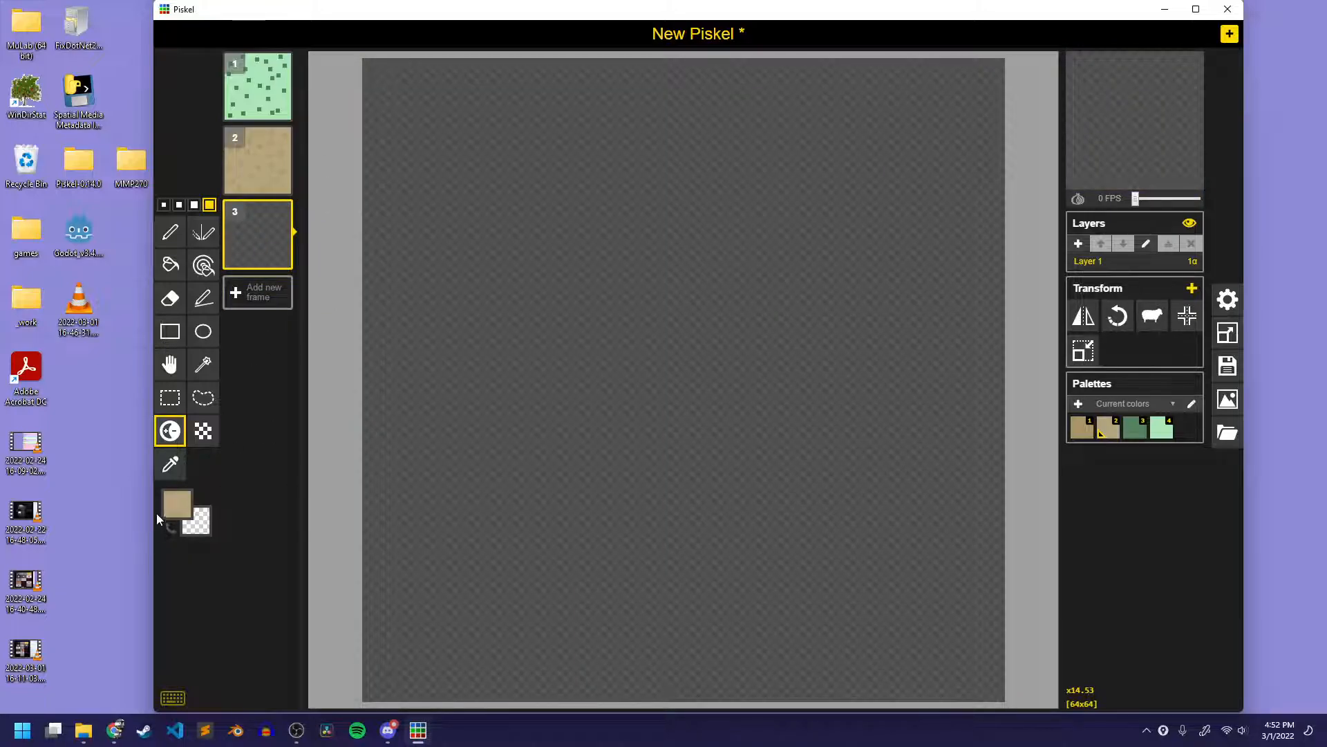
left_click(174, 511)
left_click_drag(321, 569, 329, 577)
mouse_move(259, 550)
left_mouse_down()
mouse_move(259, 538)
mouse_move(254, 549)
left_mouse_up()
left_click(256, 494)
key("b")
left_click(512, 371)
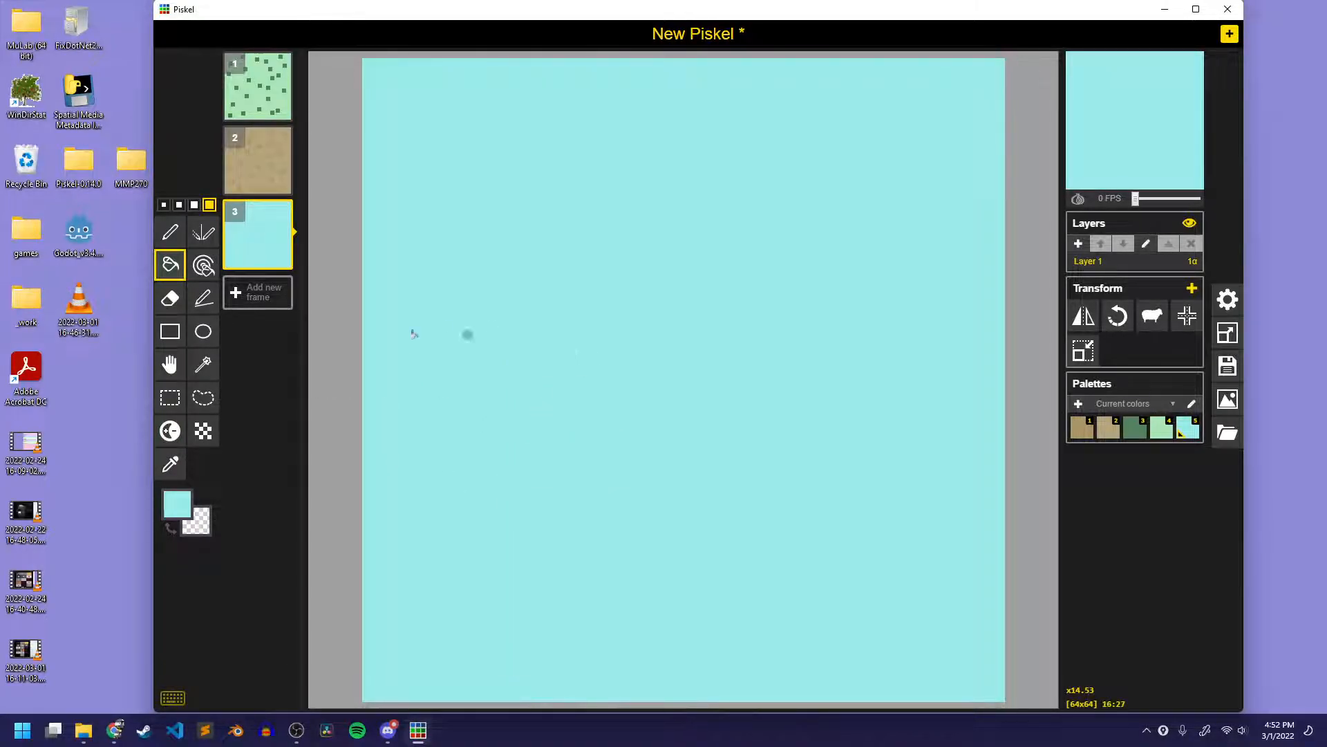
Step: Try shading eight patches across the upper half of the cyan tile with the large brush
left_click(170, 430)
left_click(503, 168)
left_click(421, 294)
left_click(784, 178)
left_click(613, 107)
left_click(582, 259)
left_click(683, 370)
left_click(924, 309)
left_click(894, 96)
Step: Undo the shaded patches on the cyan tile
key("ctrl+z")
key("ctrl+z")
key("ctrl+z")
key("ctrl+z")
key("ctrl+z")
key("ctrl+z")
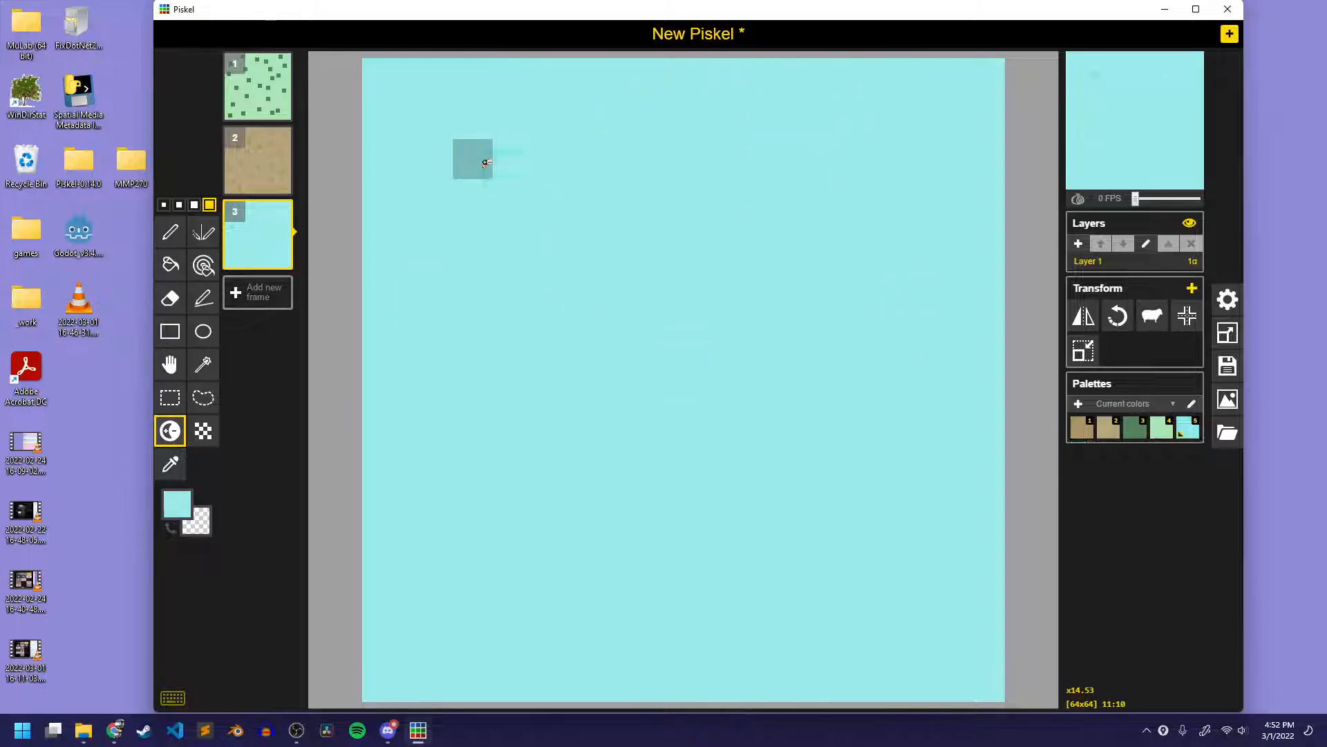
Step: Try eleven broad, roughly horizontal shading strokes spread over the cyan tile
left_click_drag(421, 157, 785, 178)
left_click_drag(391, 308, 685, 313)
left_click_drag(592, 453, 833, 432)
left_click_drag(774, 271, 892, 257)
left_click_drag(716, 110, 868, 119)
left_click_drag(440, 618, 602, 596)
left_click_drag(684, 650, 864, 634)
left_click_drag(713, 531, 907, 533)
left_click_drag(457, 505, 390, 499)
left_click_drag(401, 382, 592, 381)
left_click_drag(857, 346, 983, 341)
Step: Undo all the broad shading strokes on the cyan tile
key("ctrl+z")
key("ctrl+z")
key("ctrl+z")
key("ctrl+z")
key("ctrl+z")
key("ctrl+z")
key("ctrl+z")
key("ctrl+z")
key("ctrl+z")
key("ctrl+z")
key("ctrl+z")
Step: Reduce the brush to its smallest size and shade thin, long wavy lines across the cyan tile from its upper edge to its lower edge
key("bracketleft")
key("bracketleft")
key("bracketleft")
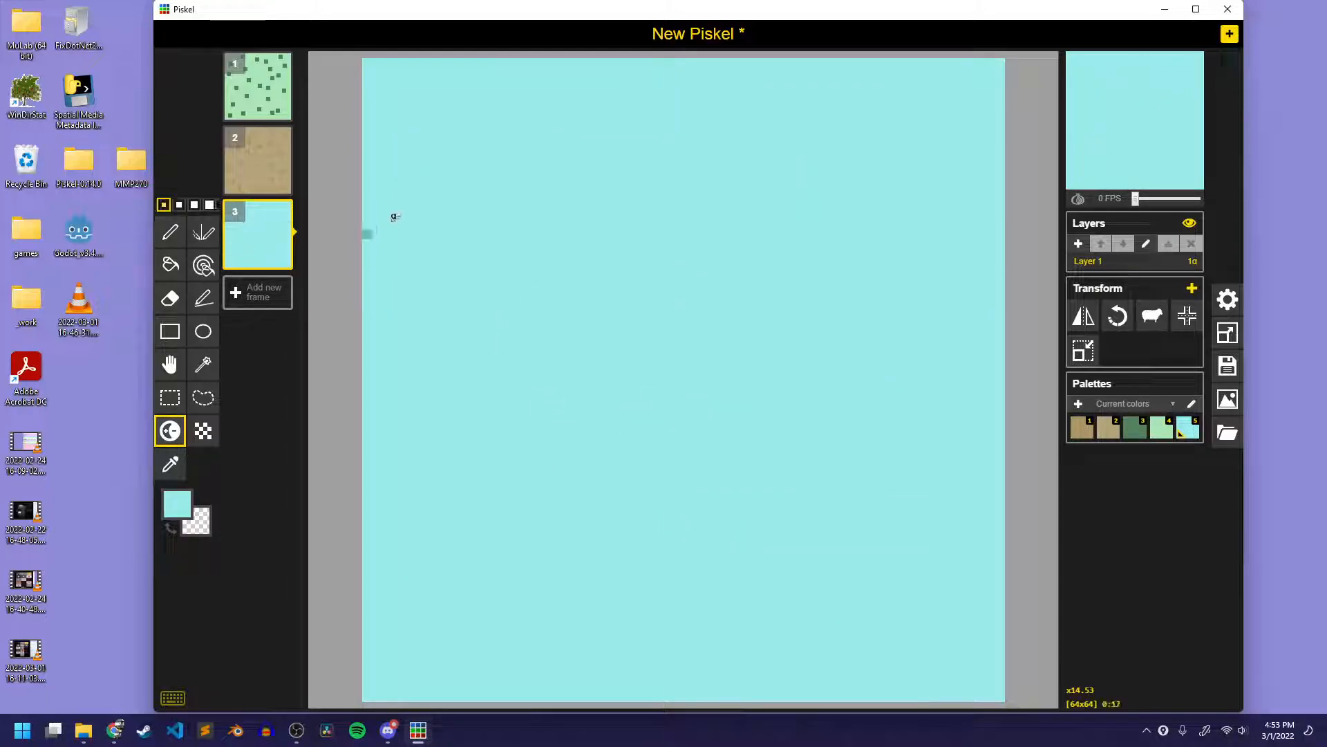
left_click_drag(683, 165, 859, 164)
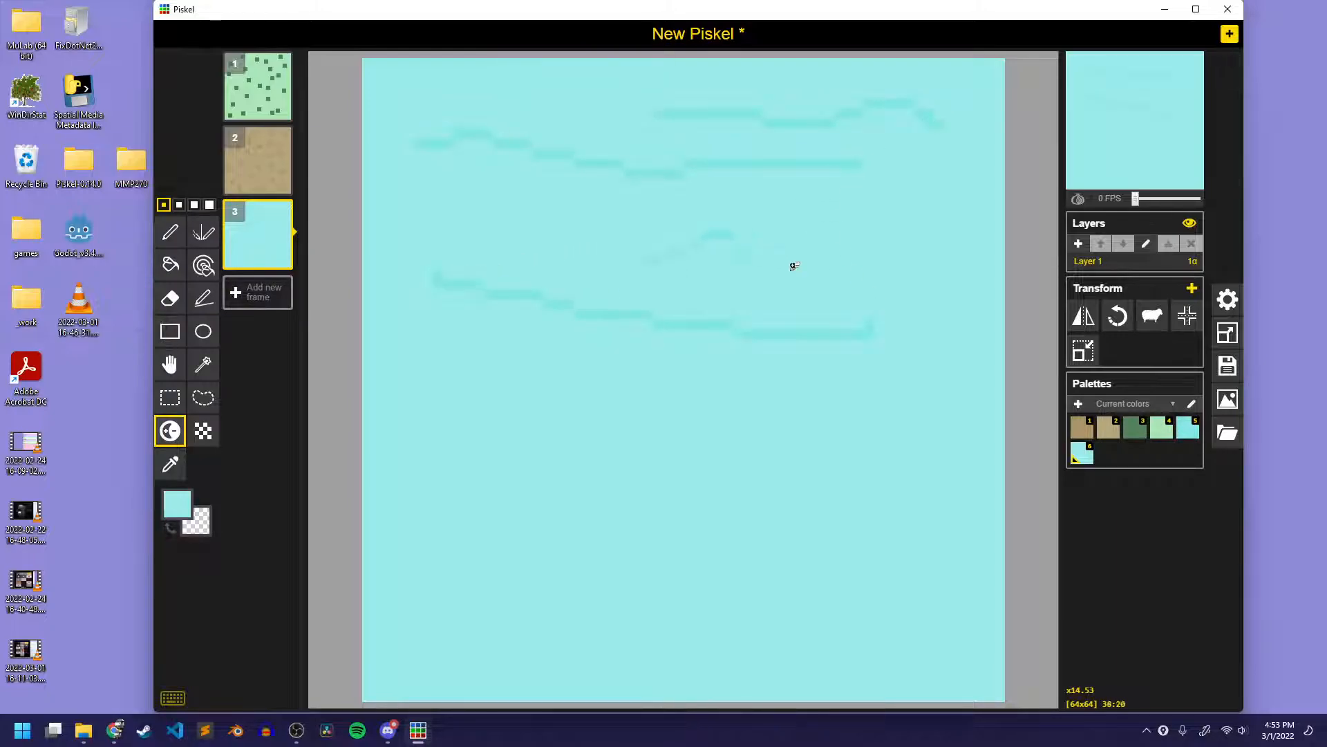
left_click_drag(640, 408, 909, 446)
left_click_drag(412, 526, 785, 538)
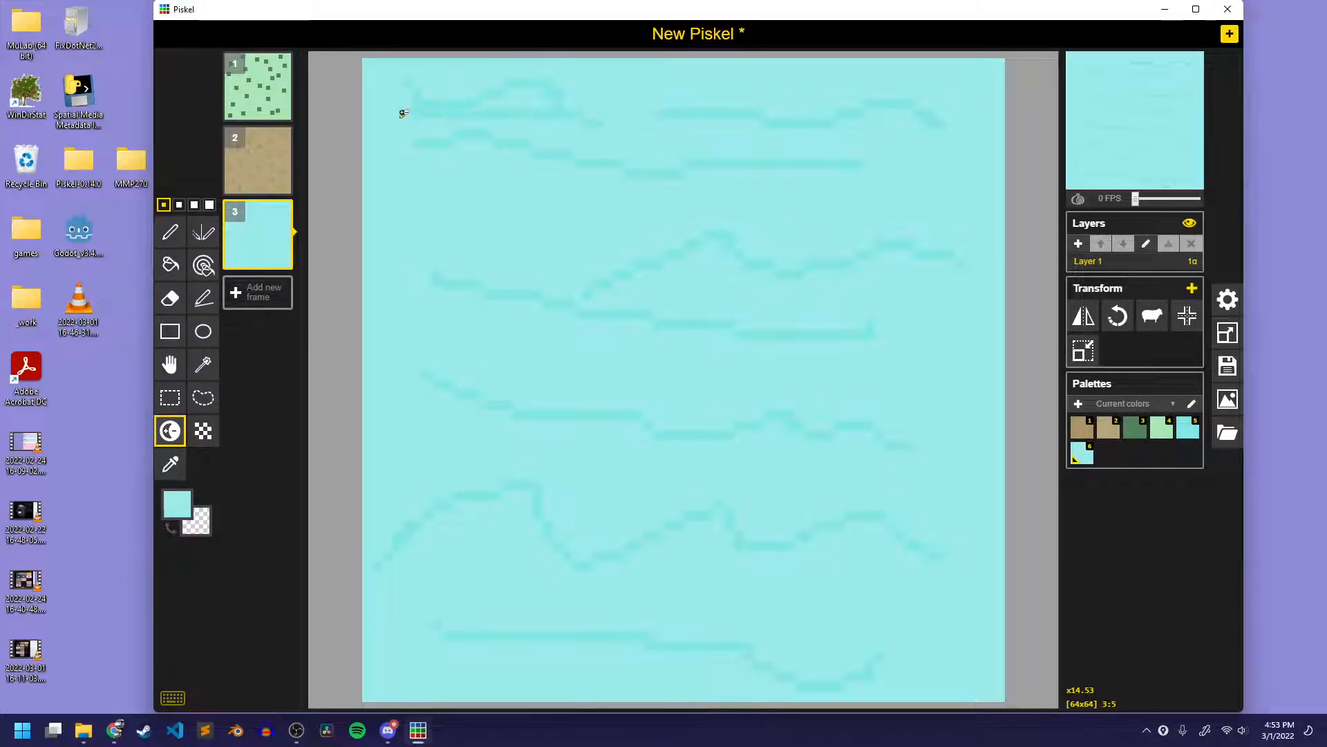
Step: Shade more thin wavy lines in the gaps of the cyan tile, including along its side edges and lower left corner
left_click_drag(461, 213, 354, 179)
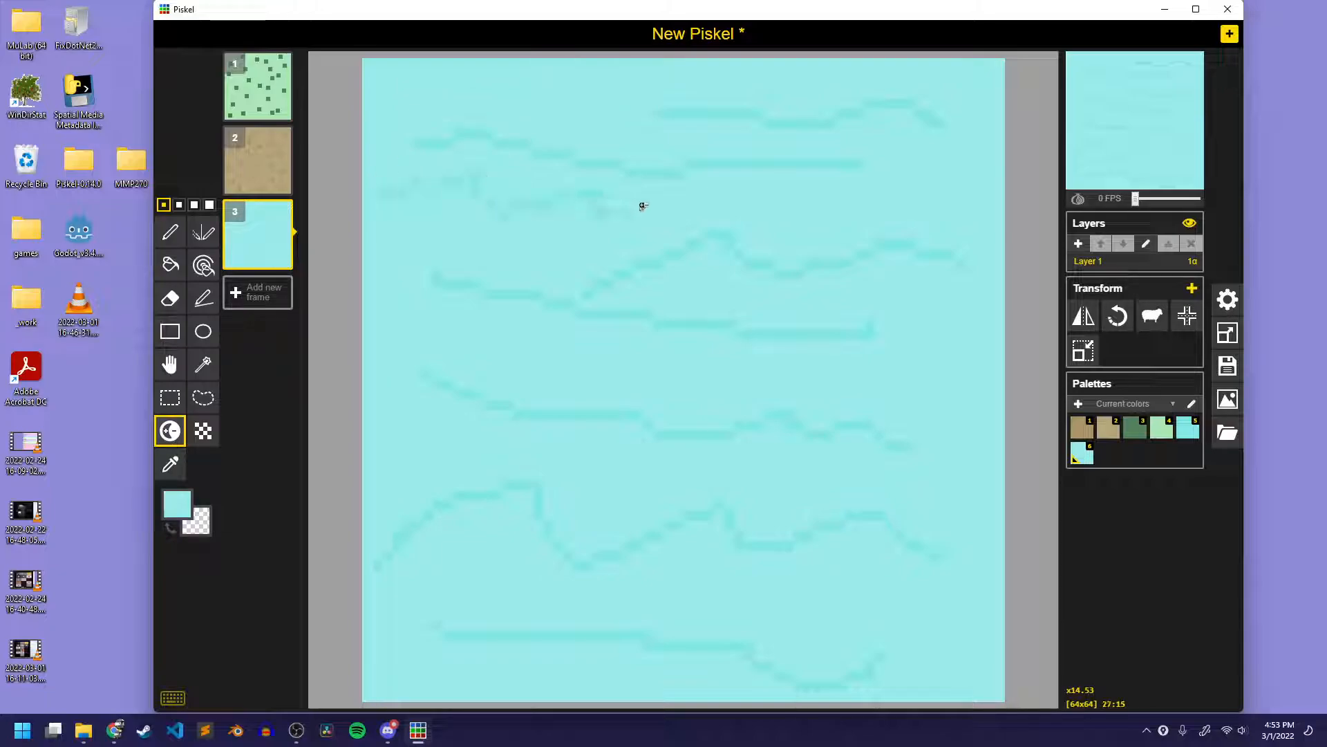
mouse_move(964, 370)
left_mouse_down()
mouse_move(735, 358)
mouse_move(622, 375)
left_mouse_up()
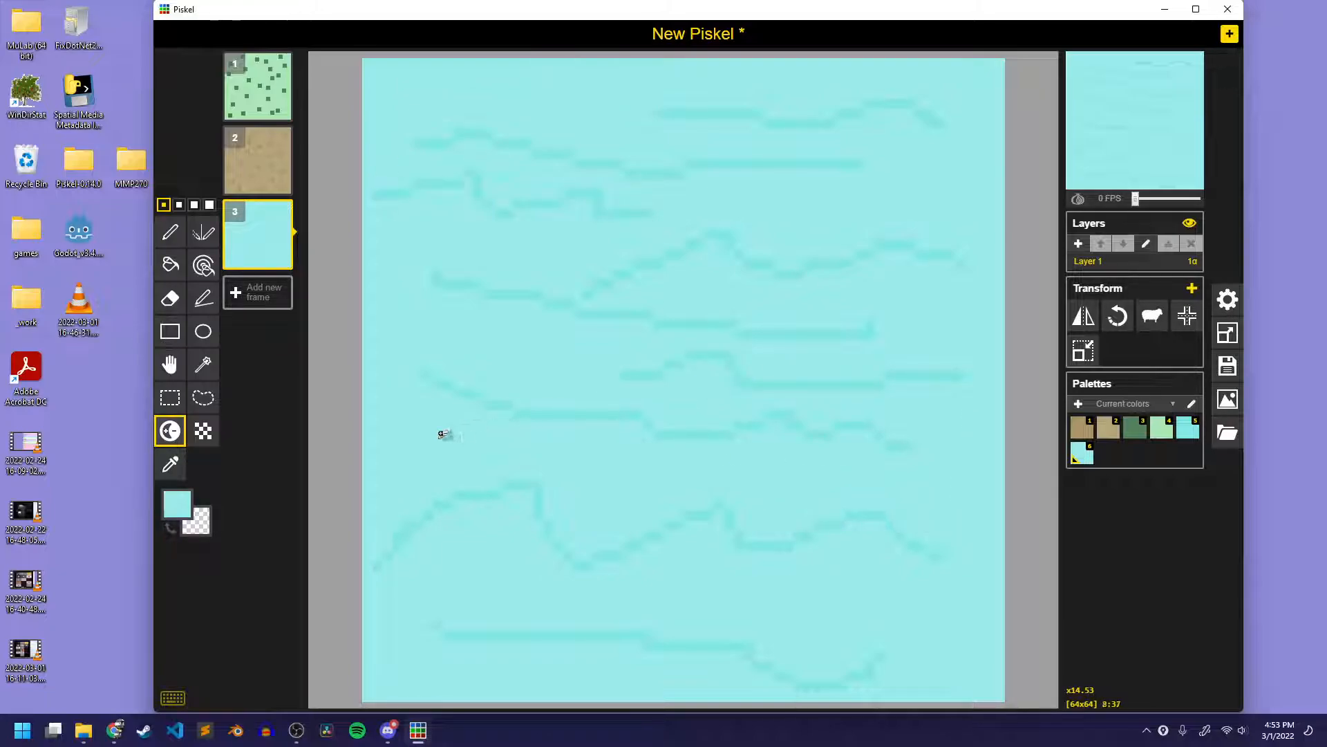
left_click_drag(408, 446, 806, 527)
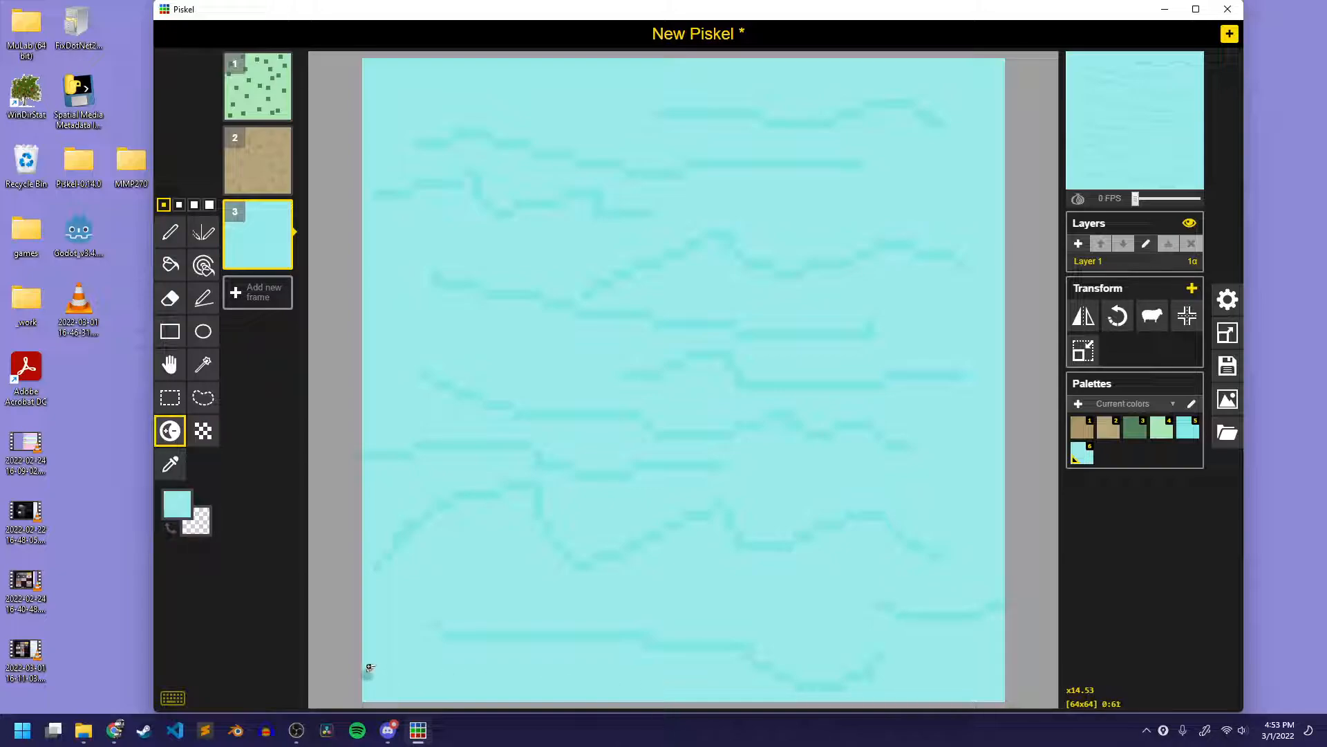
left_click_drag(366, 678, 518, 682)
left_click_drag(643, 682, 662, 685)
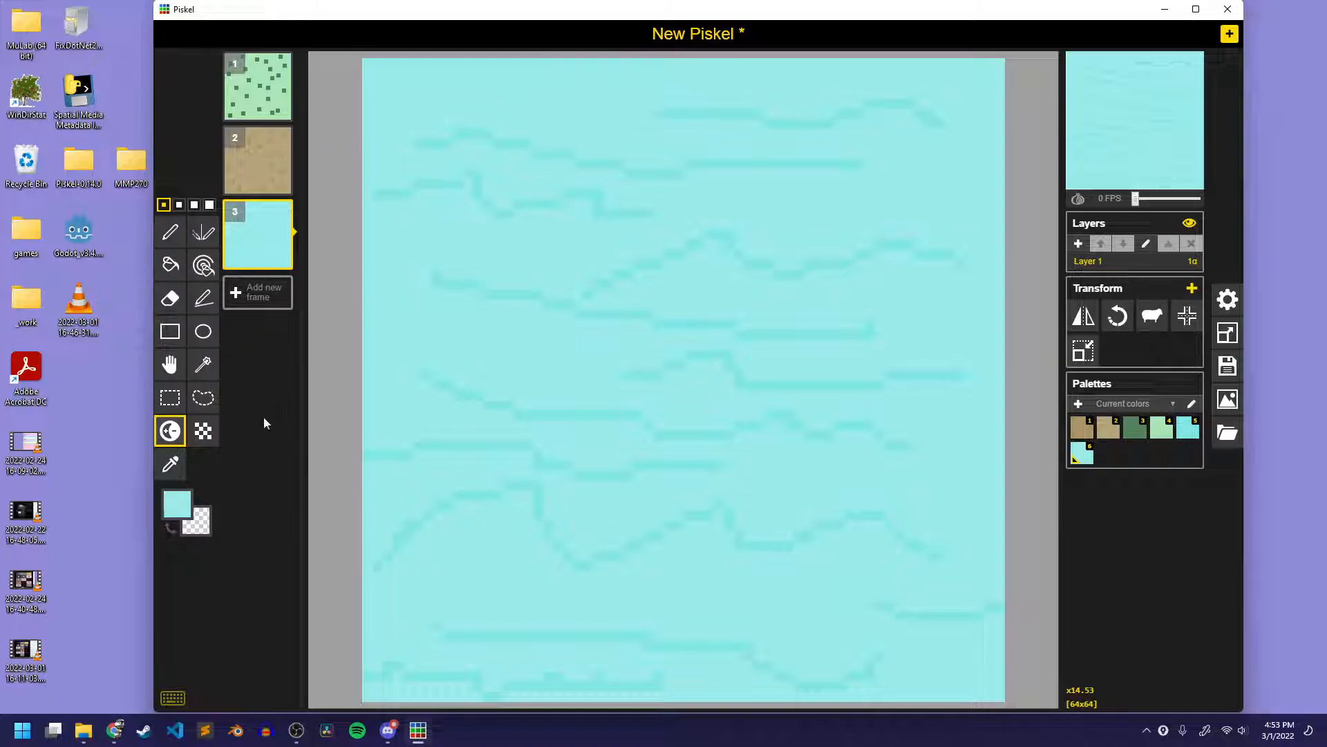
Step: Add a fourth frame and outline a tall tree trunk with a flared base in brown #635732
left_click(257, 292)
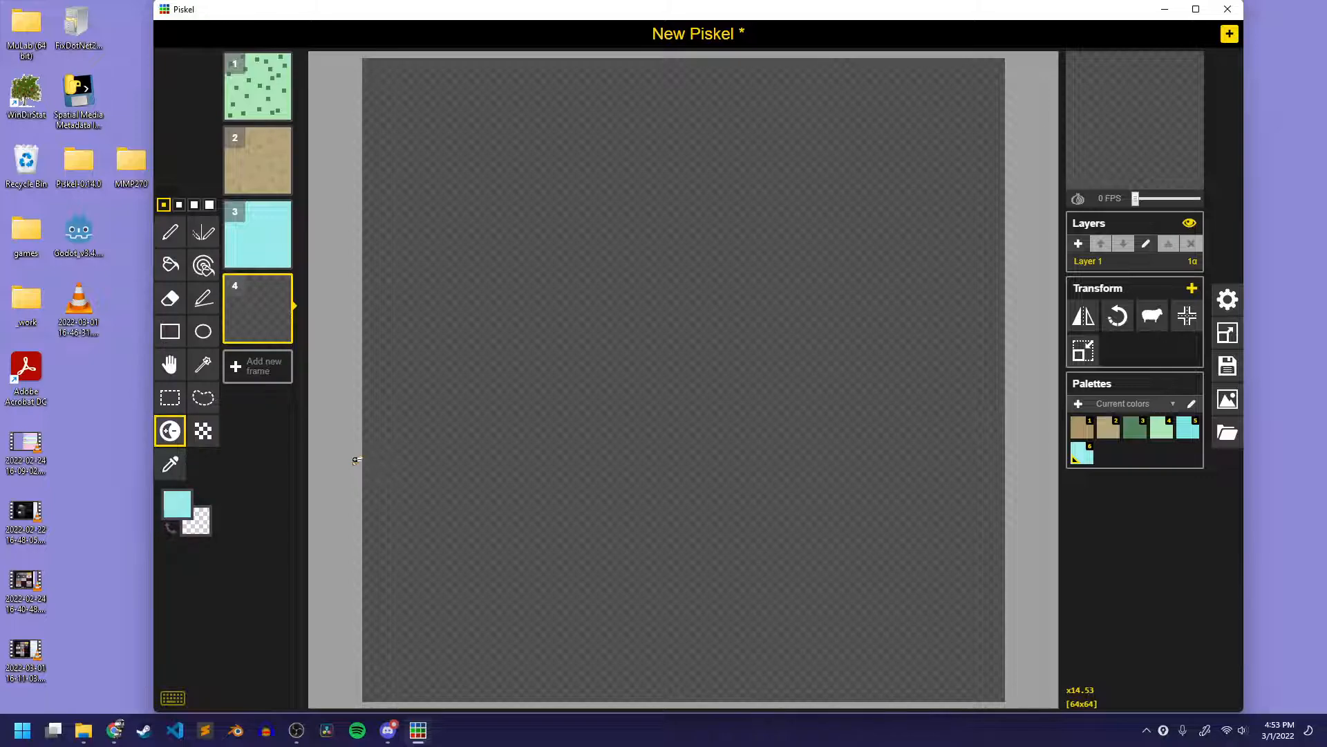
left_click(170, 232)
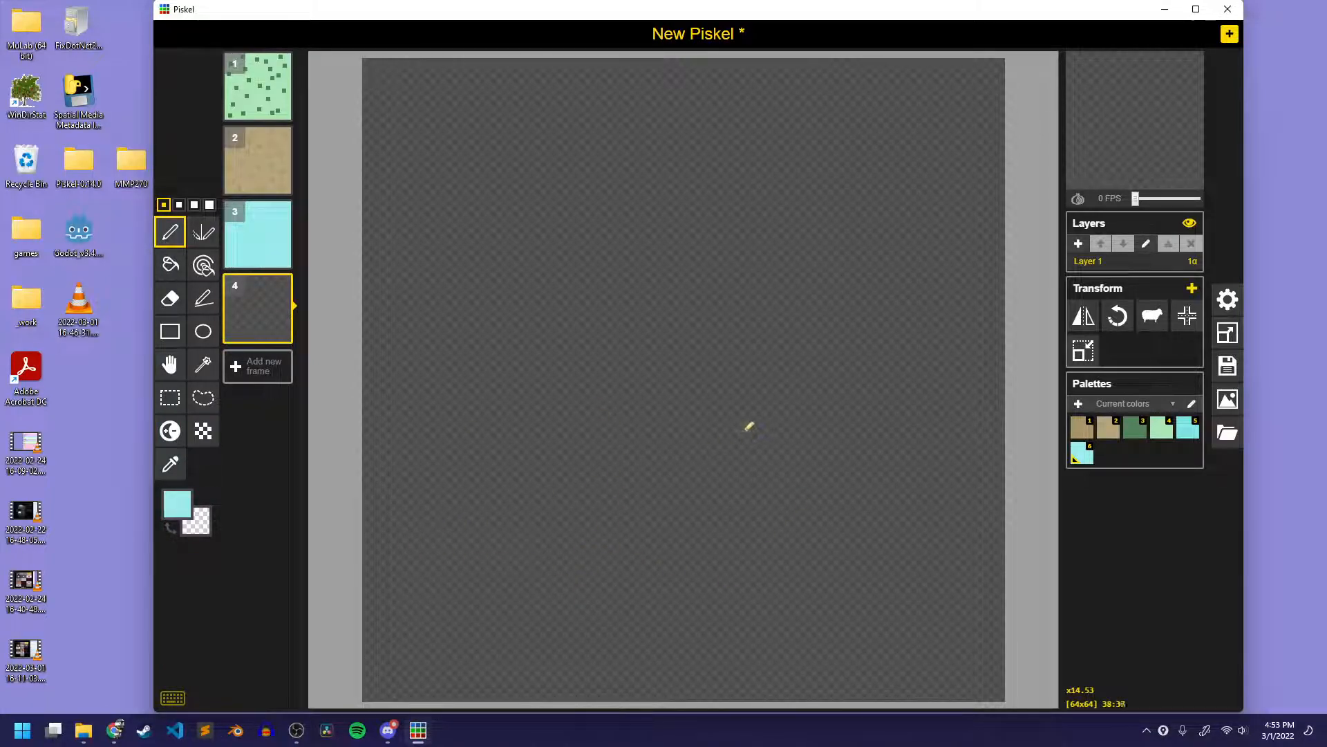
left_click(178, 504)
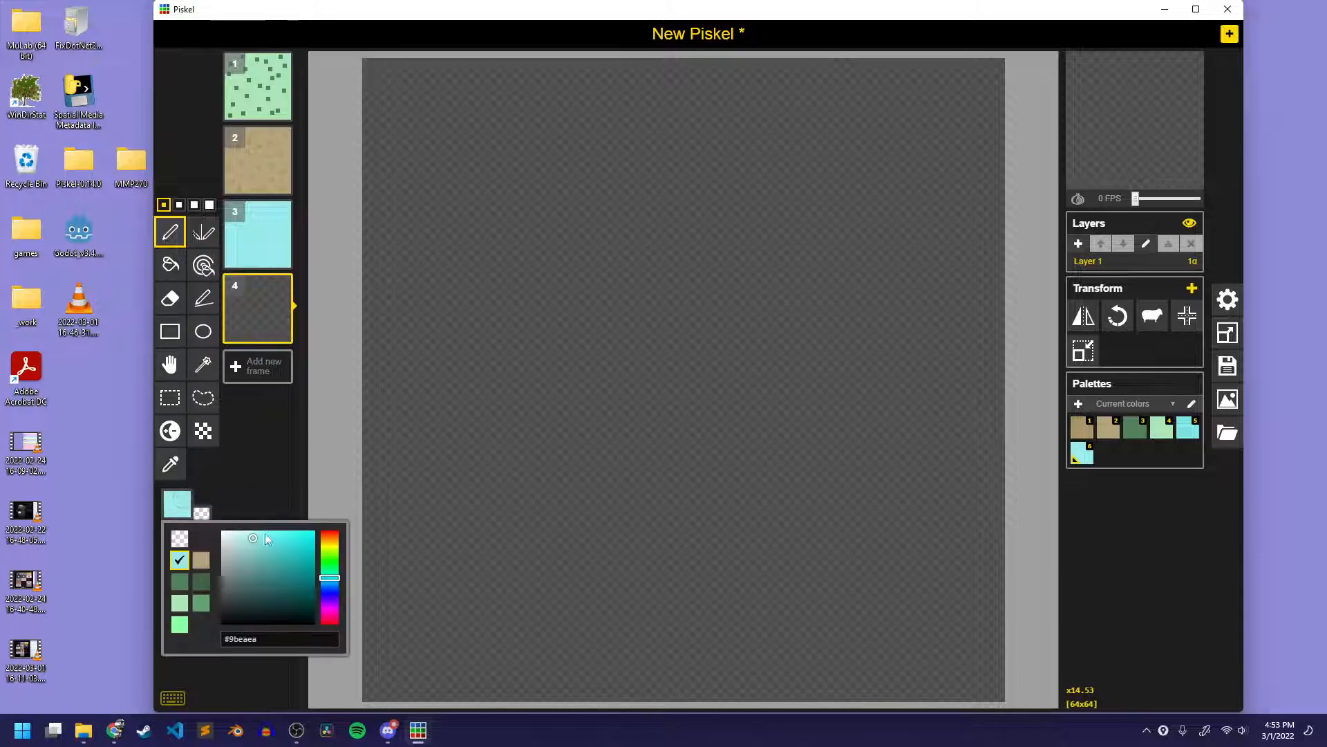
left_click_drag(332, 560, 330, 542)
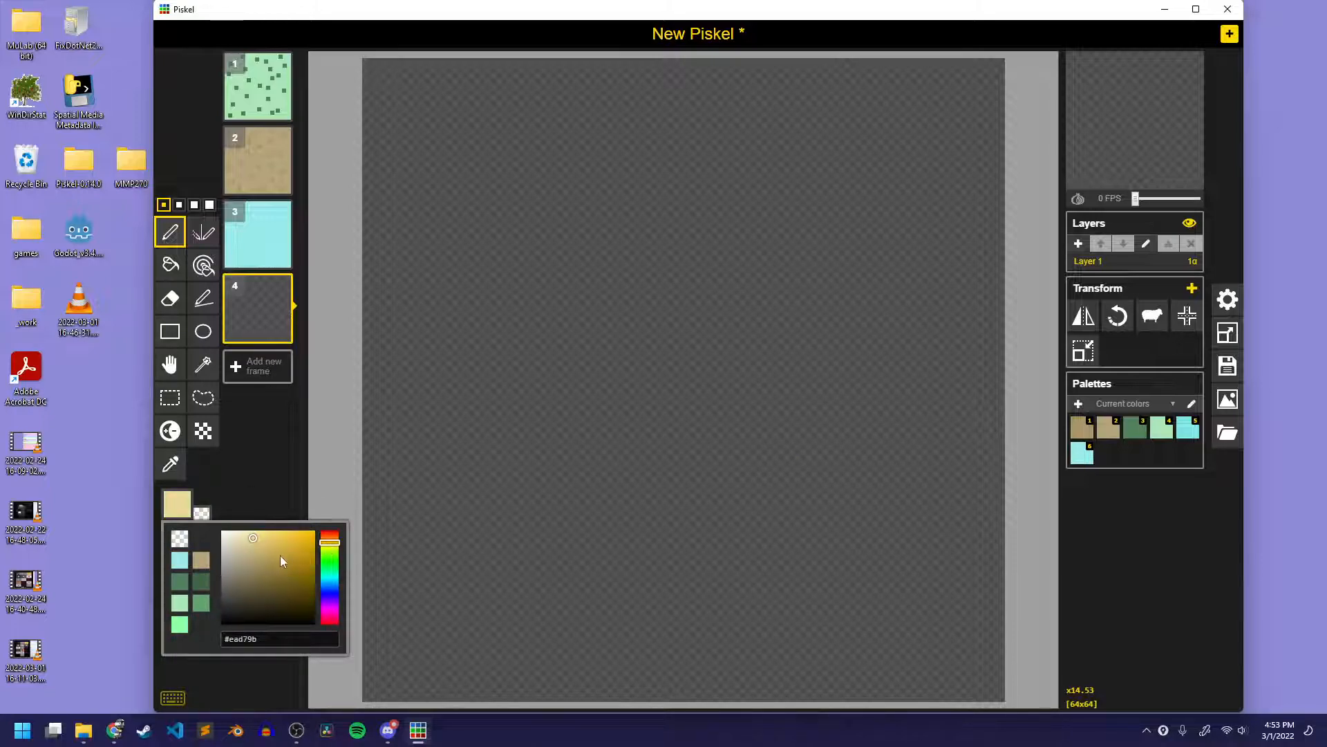
left_click(268, 589)
left_click(453, 488)
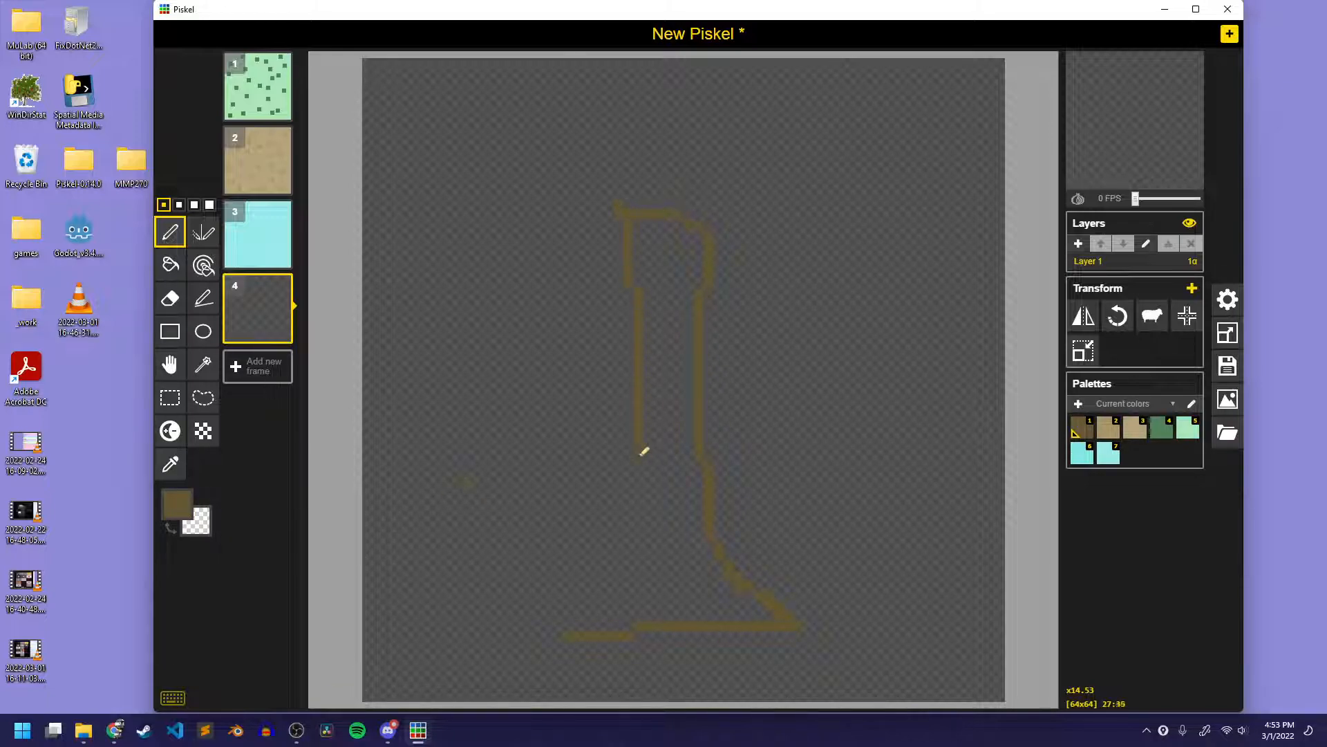
Step: Erase the stray pixel beside the trunk outline and fill the trunk with the same brown
key("e")
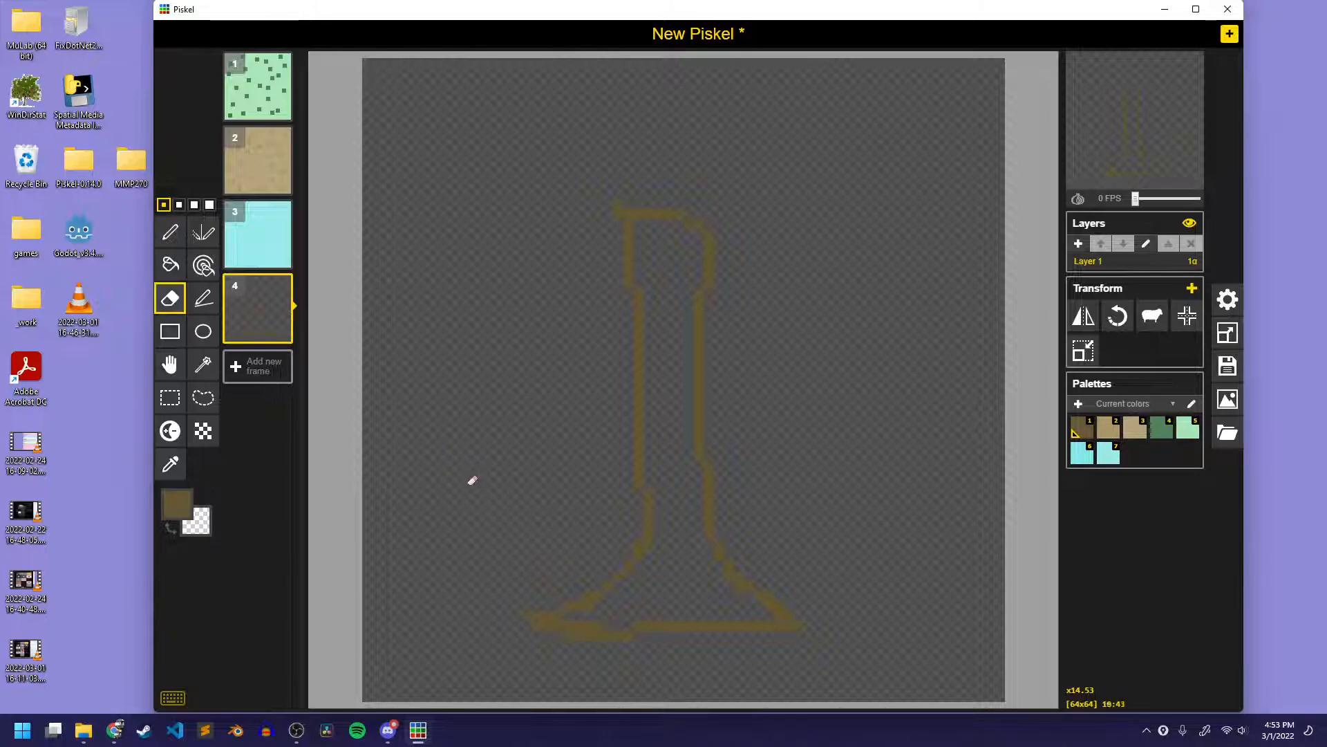
key("b")
left_click(663, 545)
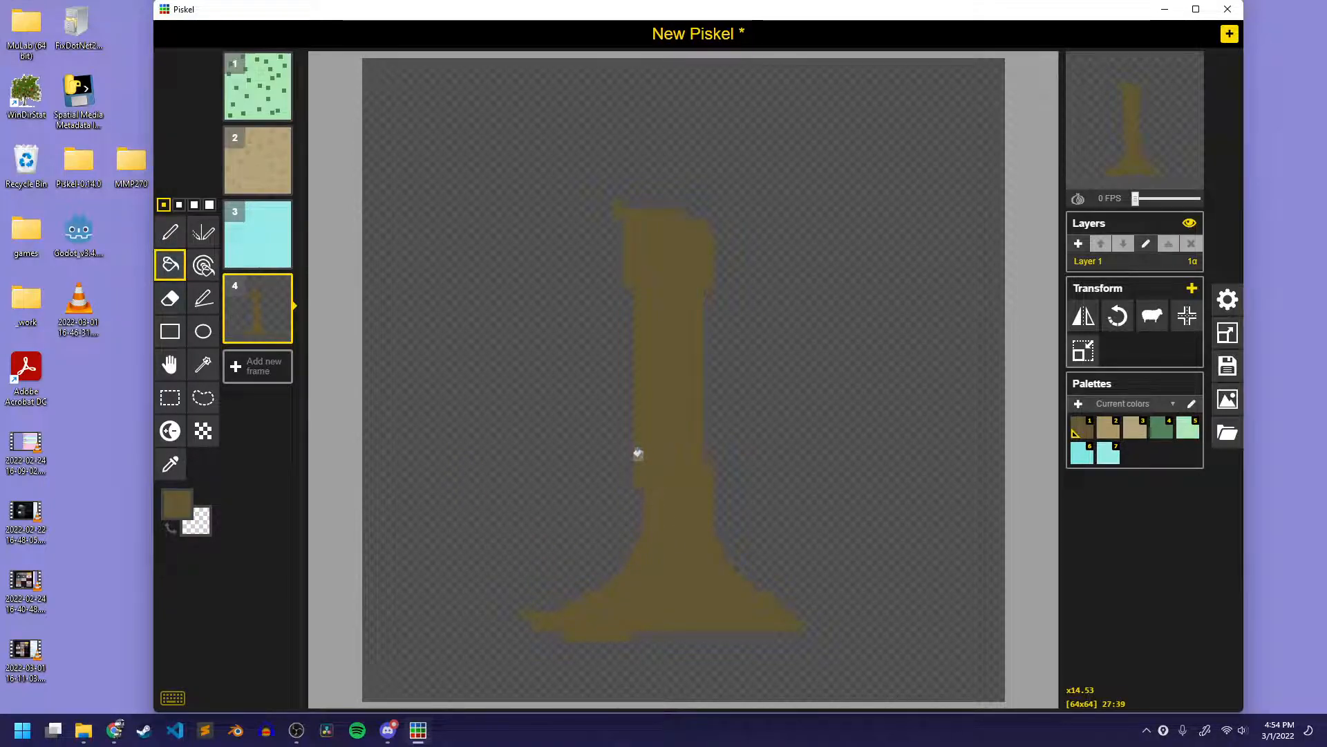
Step: Darken short vertical bark marks along the trunk and small marks across its flared base
left_click(170, 430)
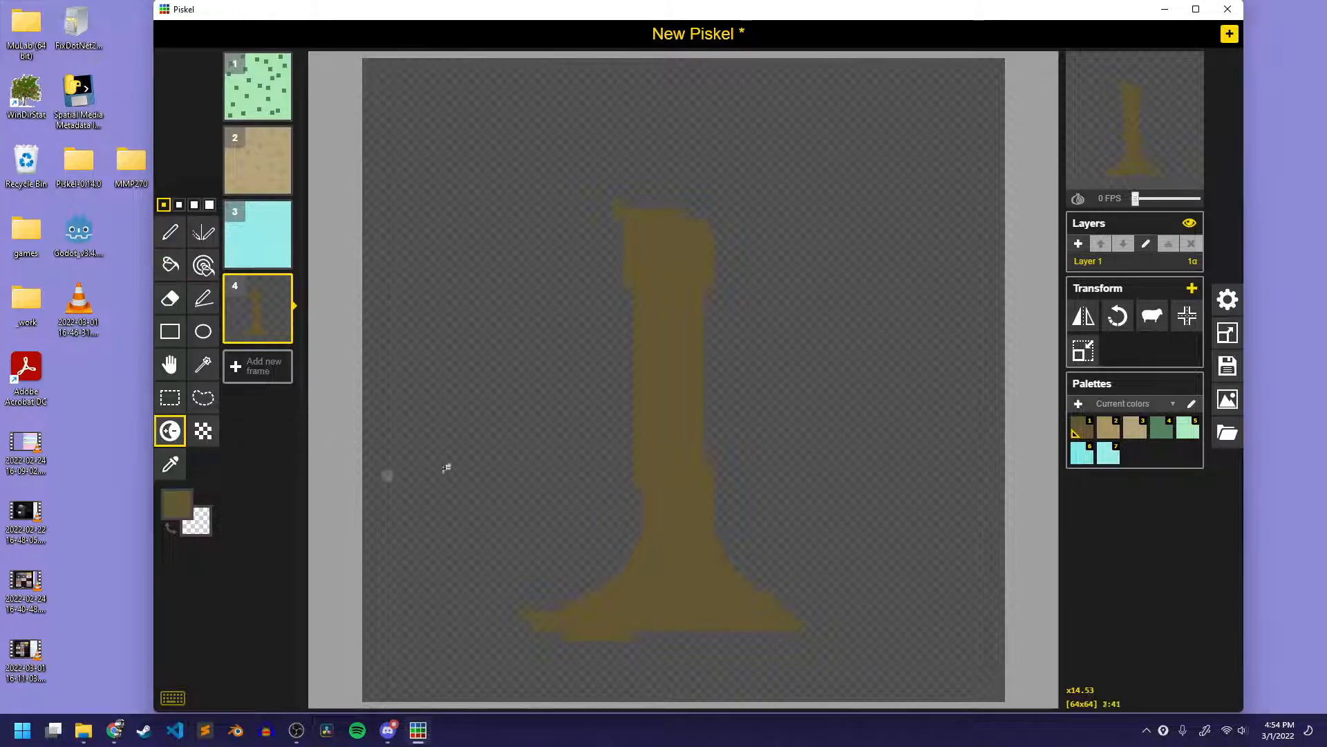
left_click_drag(658, 422, 648, 371, "ctrl")
mouse_move(649, 305)
left_mouse_down("ctrl")
mouse_move(649, 274)
mouse_move(689, 275)
left_mouse_up("ctrl")
left_click(668, 244, "ctrl")
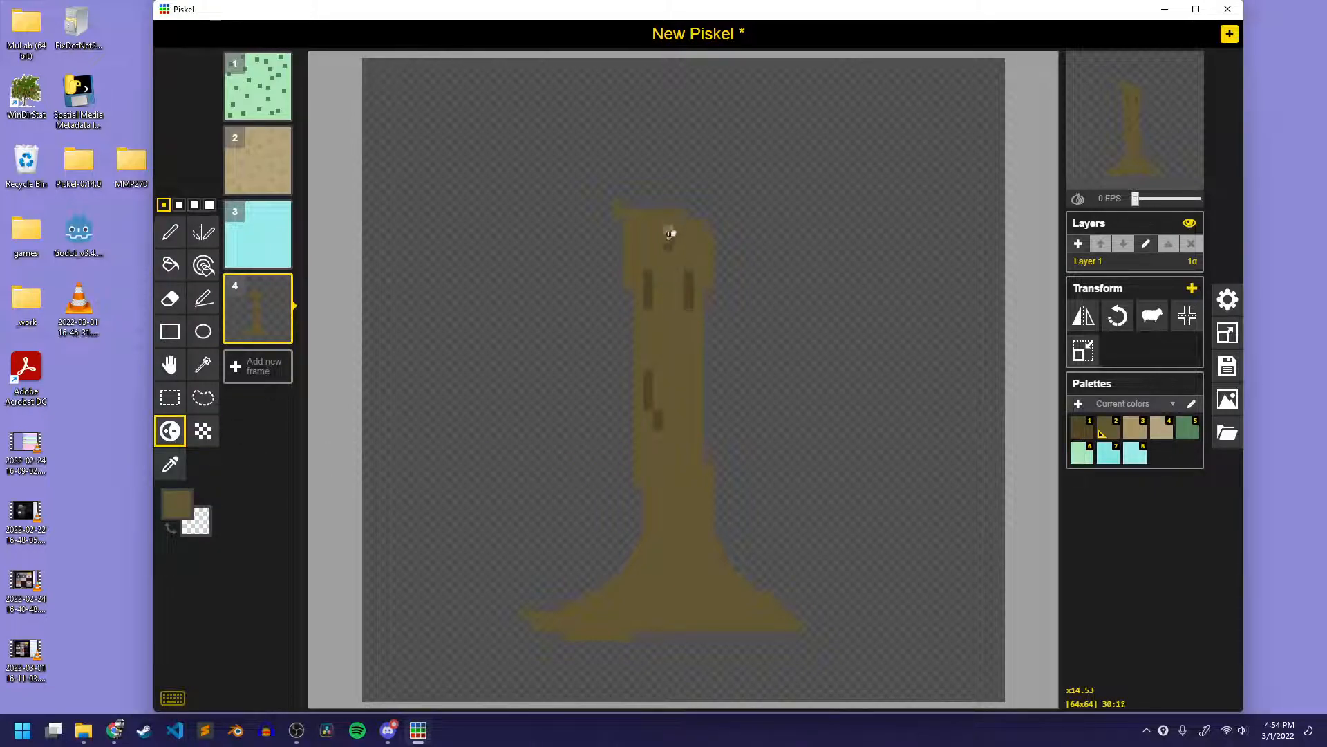
left_click_drag(699, 526, 698, 495, "ctrl")
left_click_drag(677, 600, 678, 574, "ctrl")
left_click(668, 605, "ctrl")
left_click_drag(608, 614, 622, 606, "ctrl")
left_click(748, 605, "ctrl")
Step: Choose a bright green and scribble a rounded leafy crown over the upper end of the trunk with the Pen tool
left_click(166, 503)
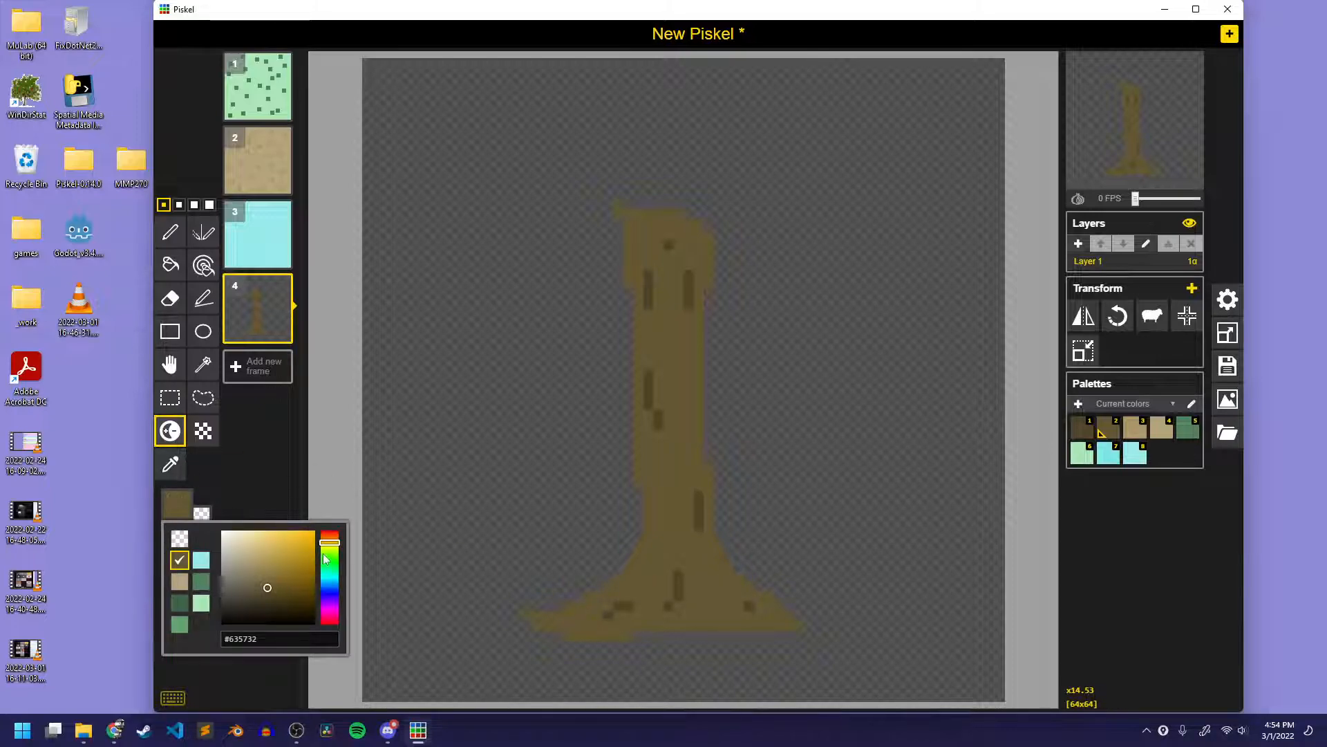
left_click_drag(323, 557, 333, 574)
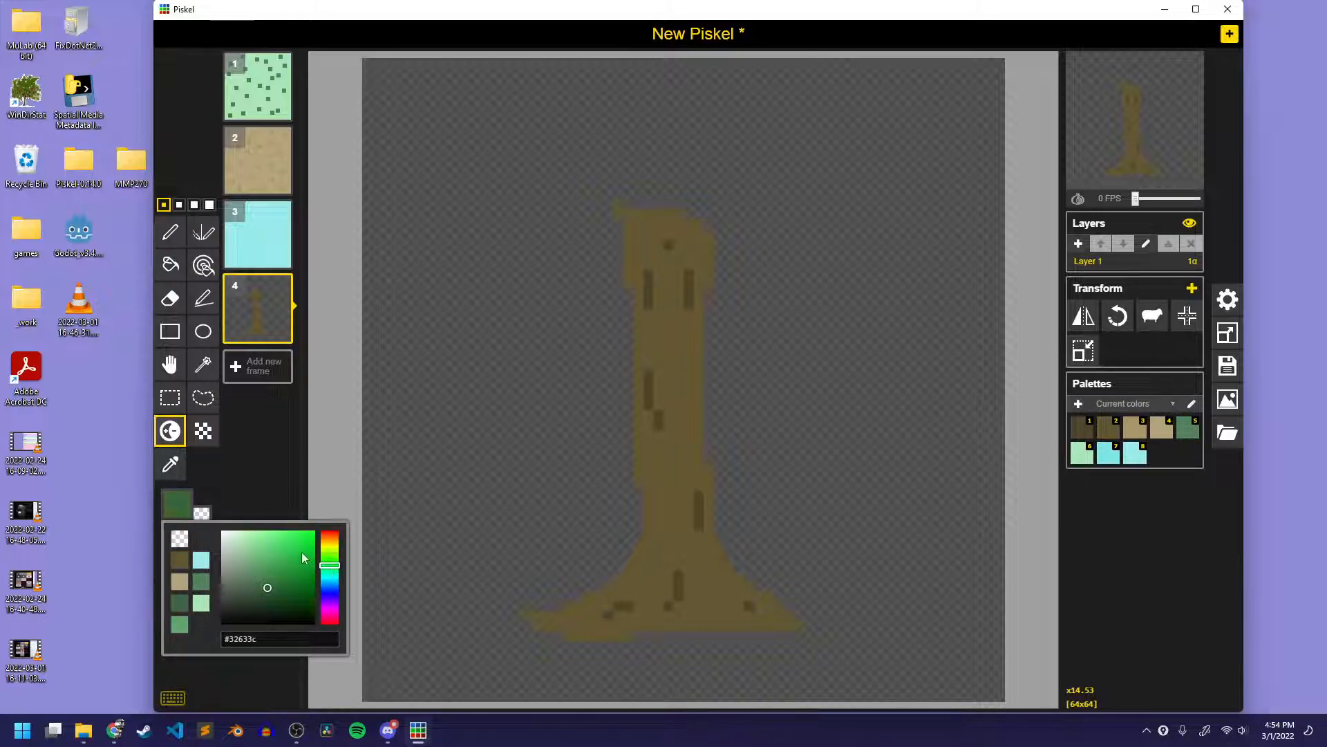
left_click(302, 557)
left_click(484, 315)
left_click_drag(694, 225, 654, 225)
key("ctrl+z")
key("p")
mouse_move(693, 214)
left_mouse_down()
mouse_move(604, 107)
mouse_move(720, 139)
mouse_move(616, 178)
mouse_move(706, 104)
mouse_move(574, 173)
mouse_move(667, 237)
mouse_move(788, 138)
mouse_move(797, 109)
mouse_move(695, 225)
mouse_move(619, 232)
left_mouse_up()
key("v")
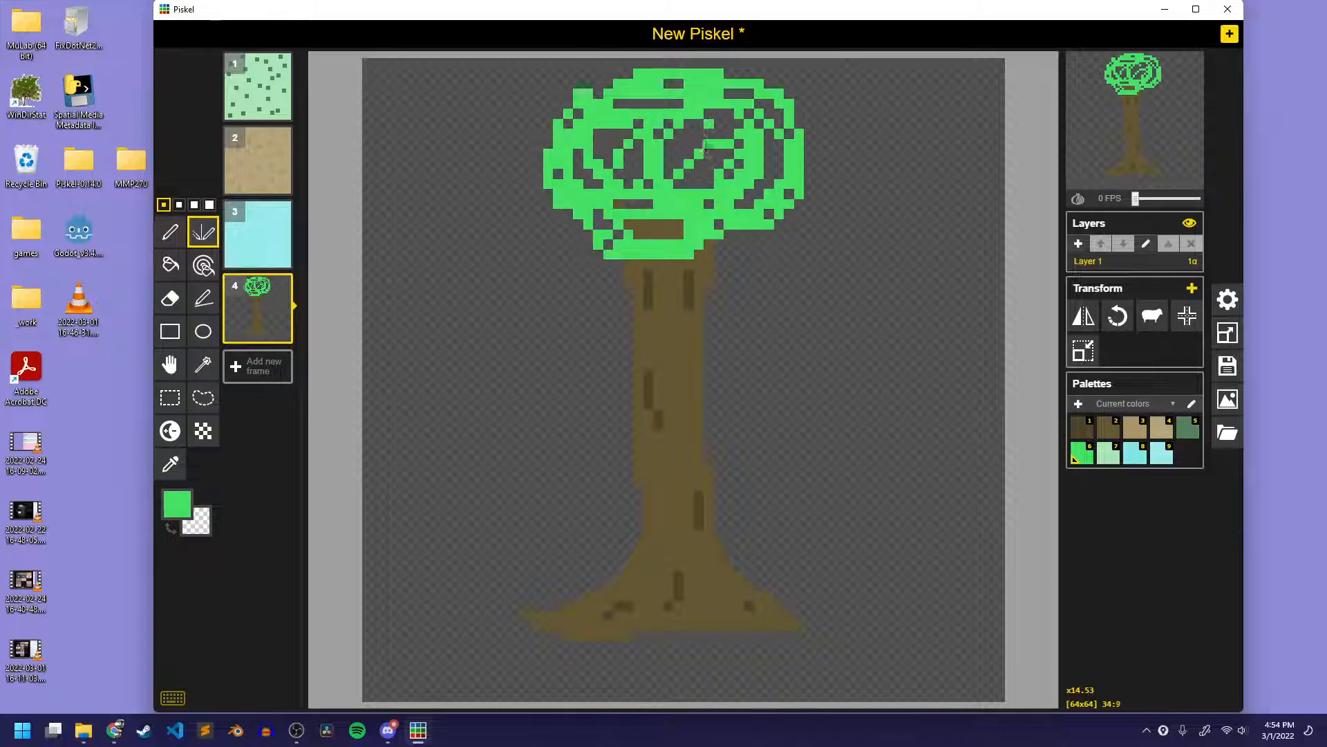
Step: Fill the larger gaps inside the tree crown with the bright green
key("b")
left_click(703, 160)
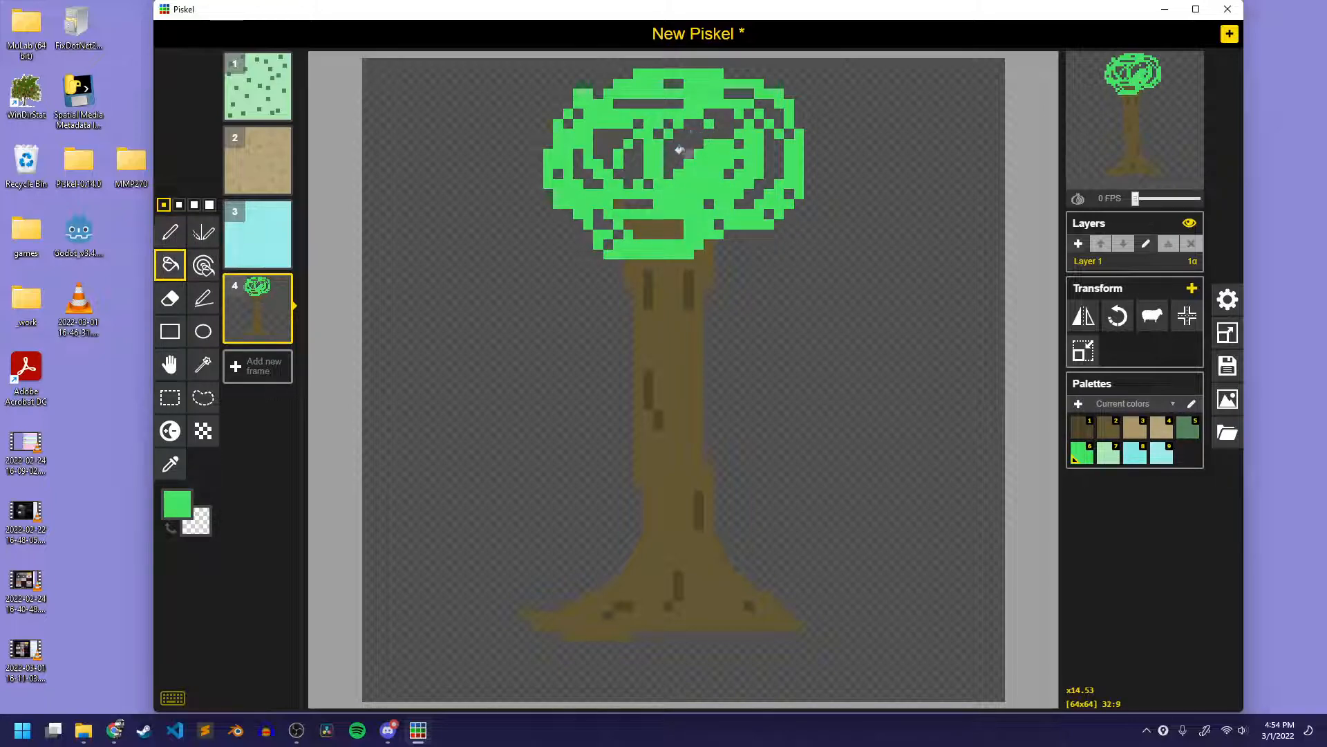
left_click(691, 134)
left_click(618, 141)
left_click(632, 165)
left_click(644, 104)
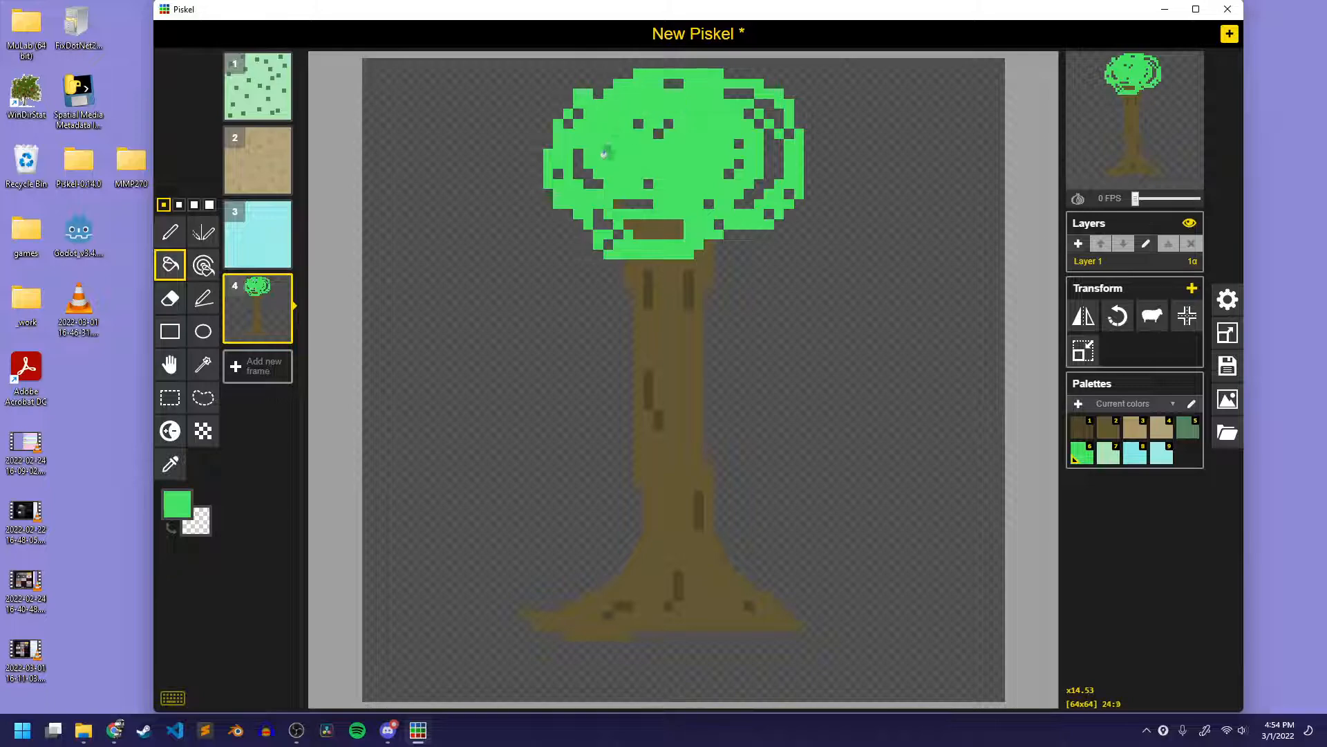
left_click(587, 174)
left_click(768, 146)
left_click(768, 111)
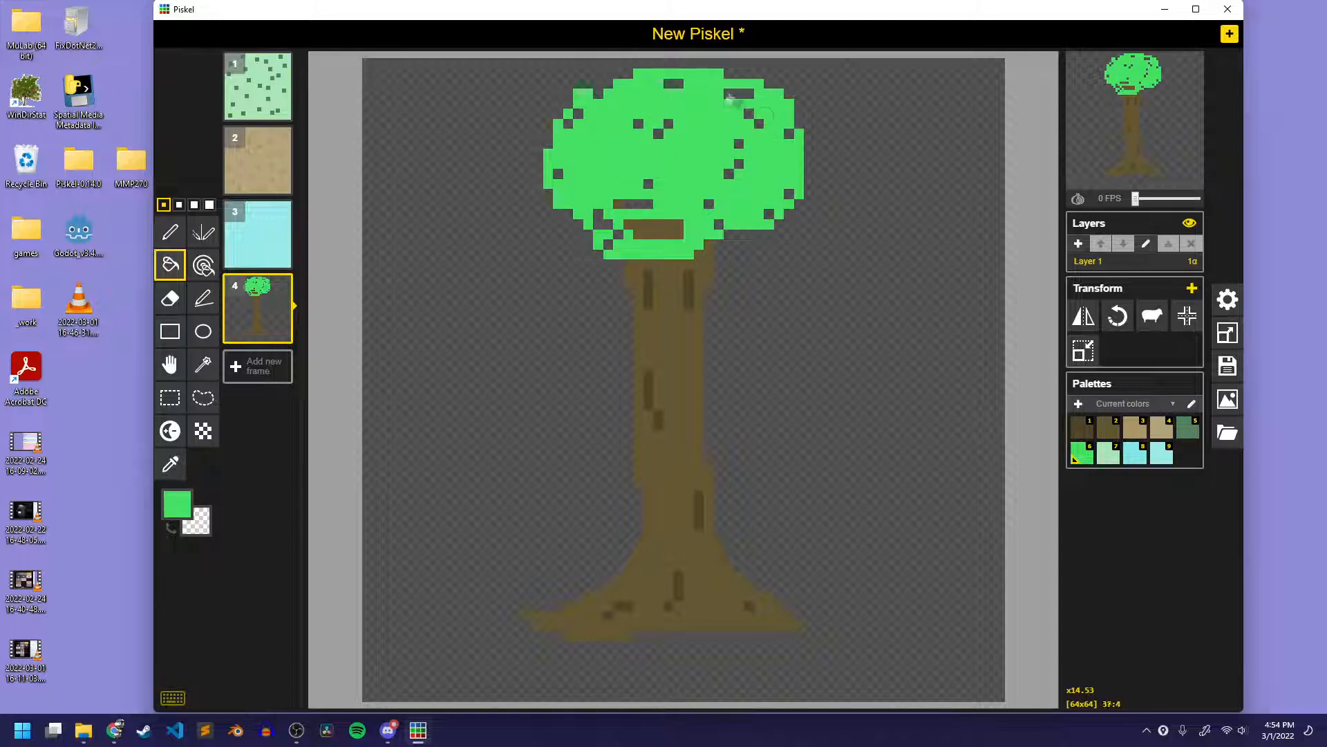
left_click(740, 96)
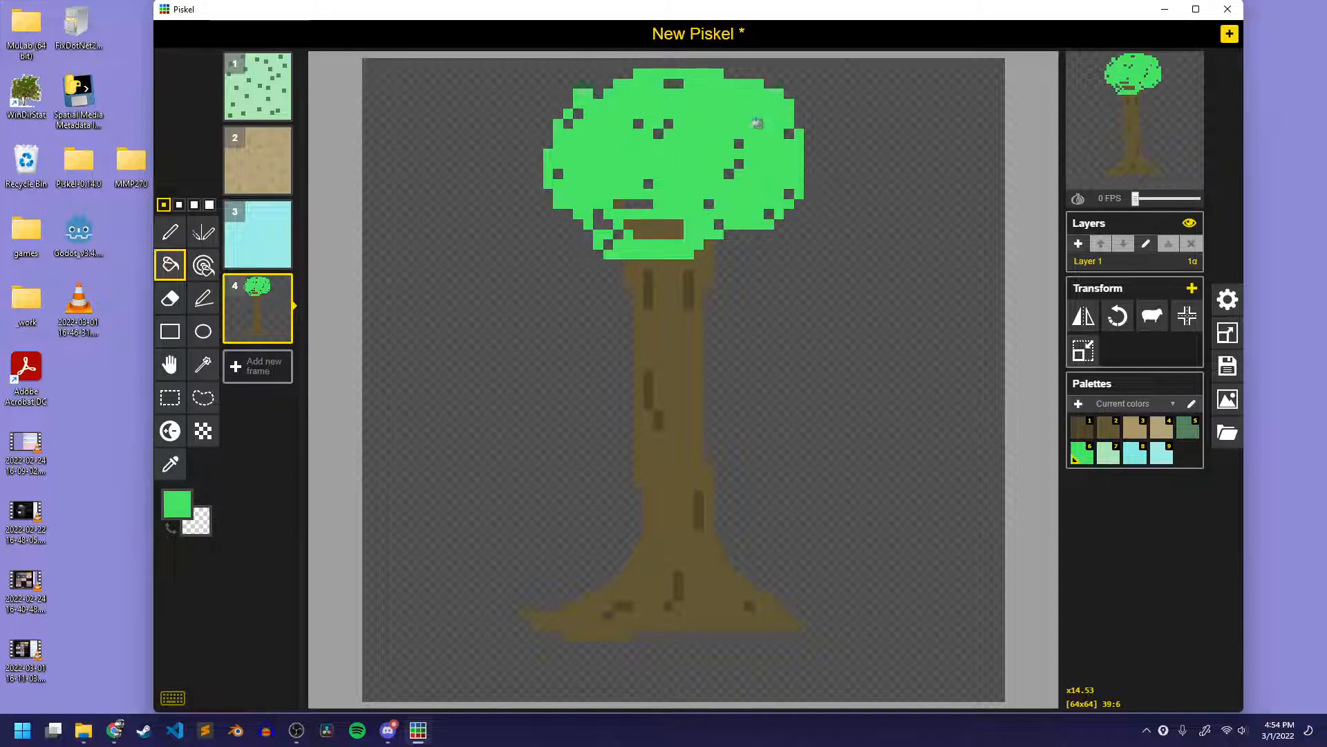
left_click(628, 202)
Step: Paint over the leftover single-pixel gaps in the centre, right side and upper part of the tree crown in green
key("p")
left_click_drag(739, 145, 735, 182)
left_click(786, 195)
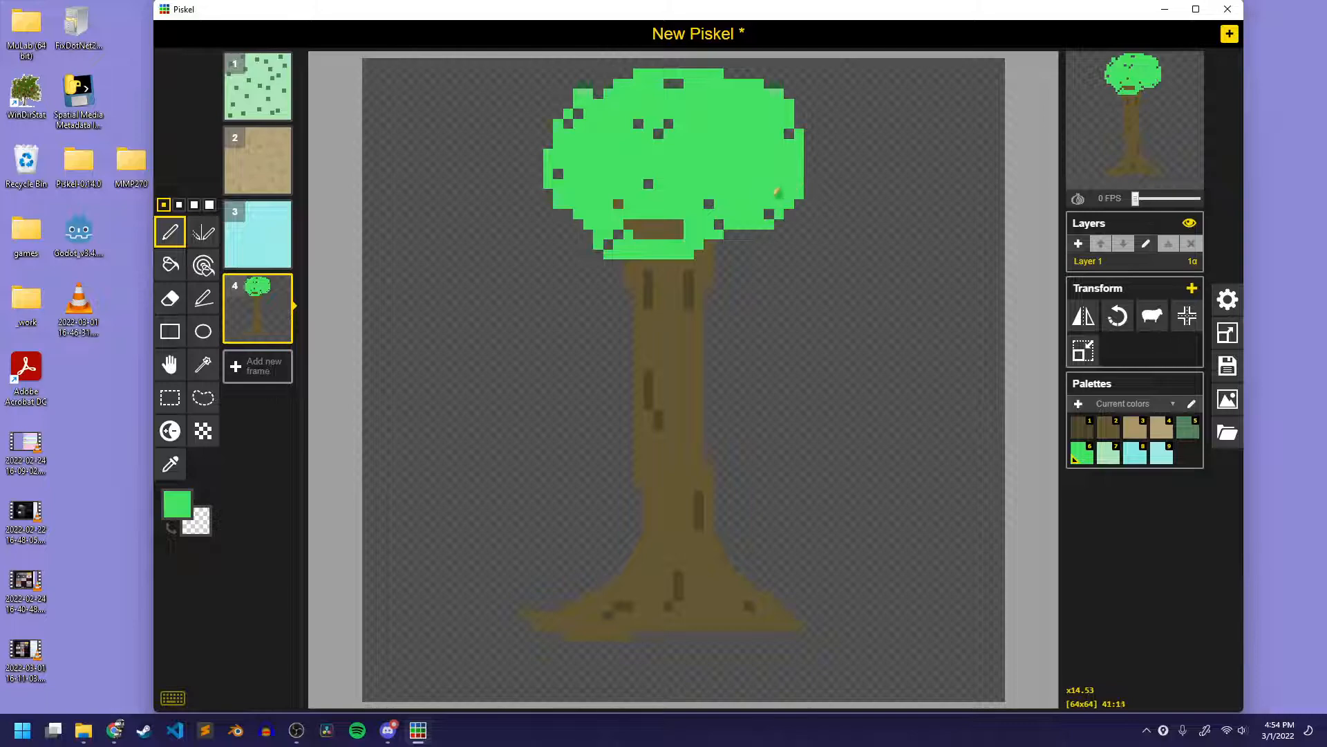
left_click(712, 201)
left_click(789, 133)
left_click_drag(686, 83, 669, 83)
left_click(658, 133)
left_click(668, 123)
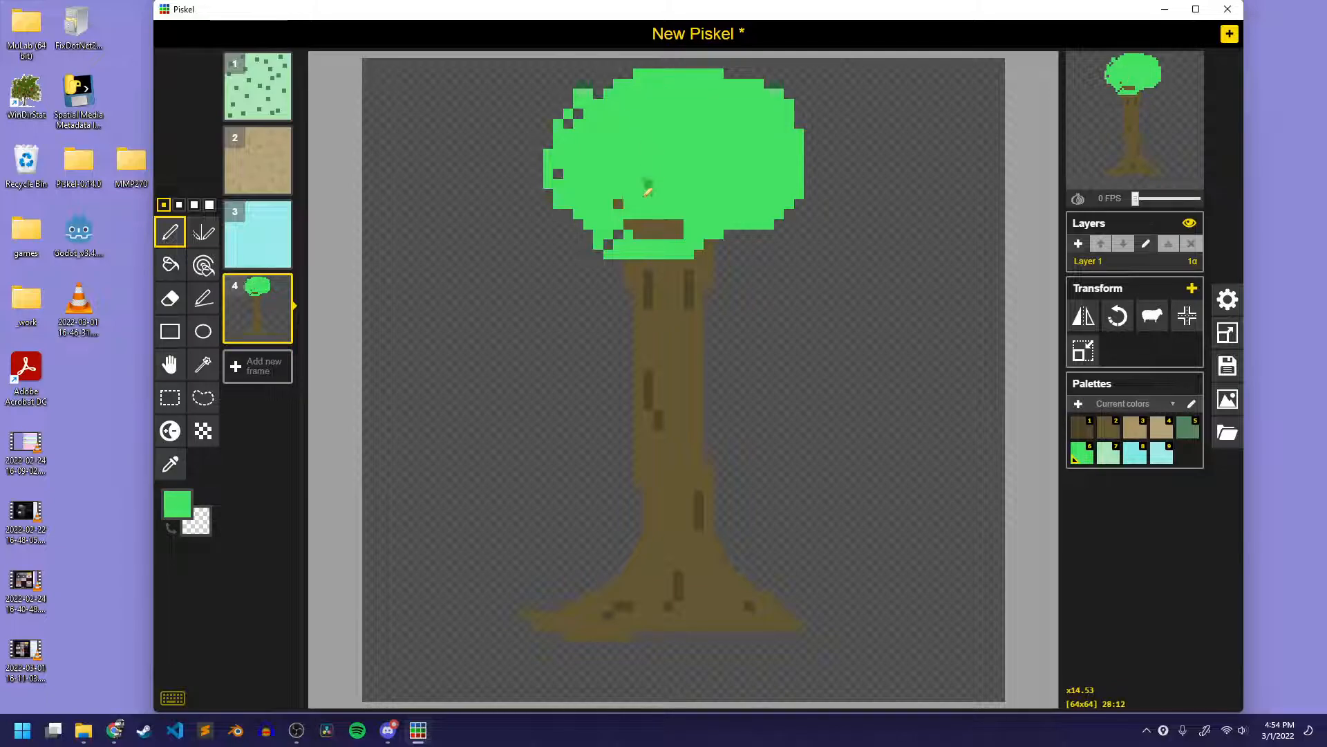
Step: Cover the brown patch low in the tree crown and the remaining gaps along its left edge with green
mouse_move(615, 202)
left_mouse_down()
mouse_move(632, 229)
mouse_move(682, 223)
left_mouse_up()
left_click(609, 244)
left_click(559, 173)
left_click(569, 123)
left_click(578, 113)
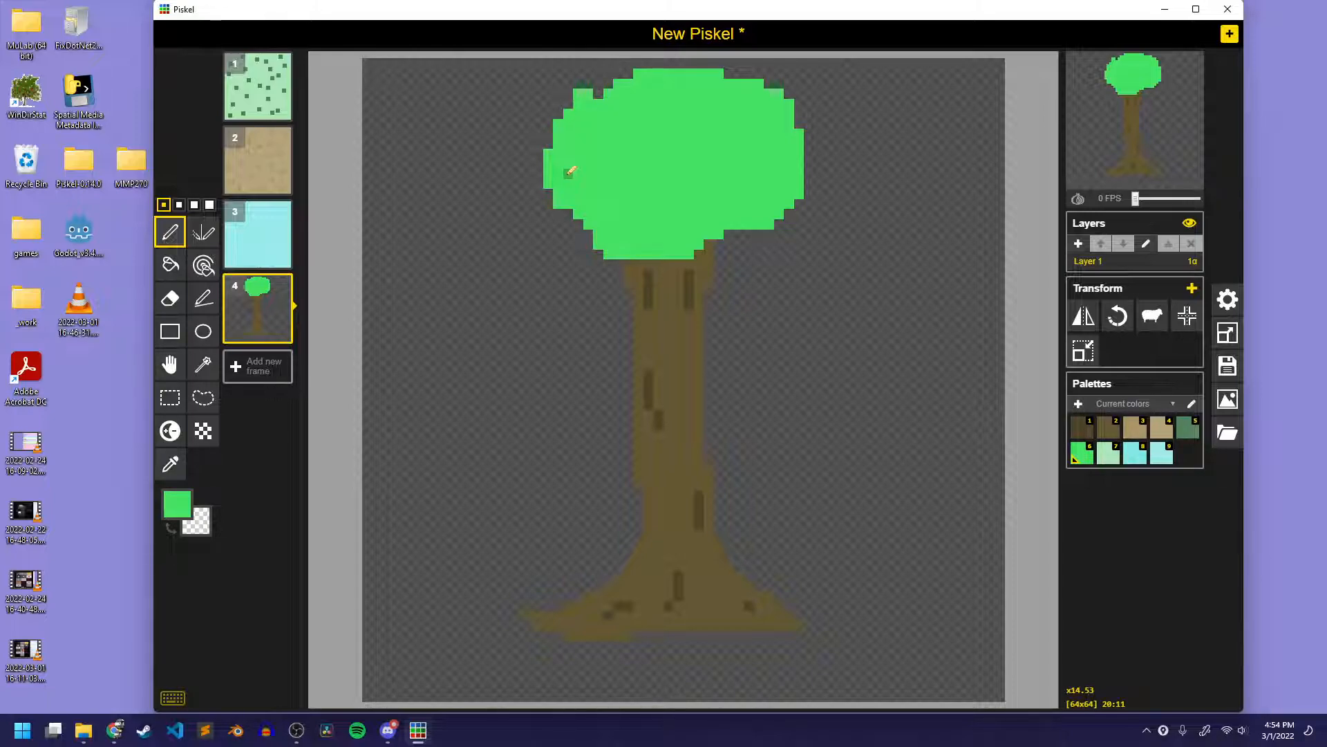
Step: Add a fifth frame and choose a dark grey drawing colour
left_click(260, 370)
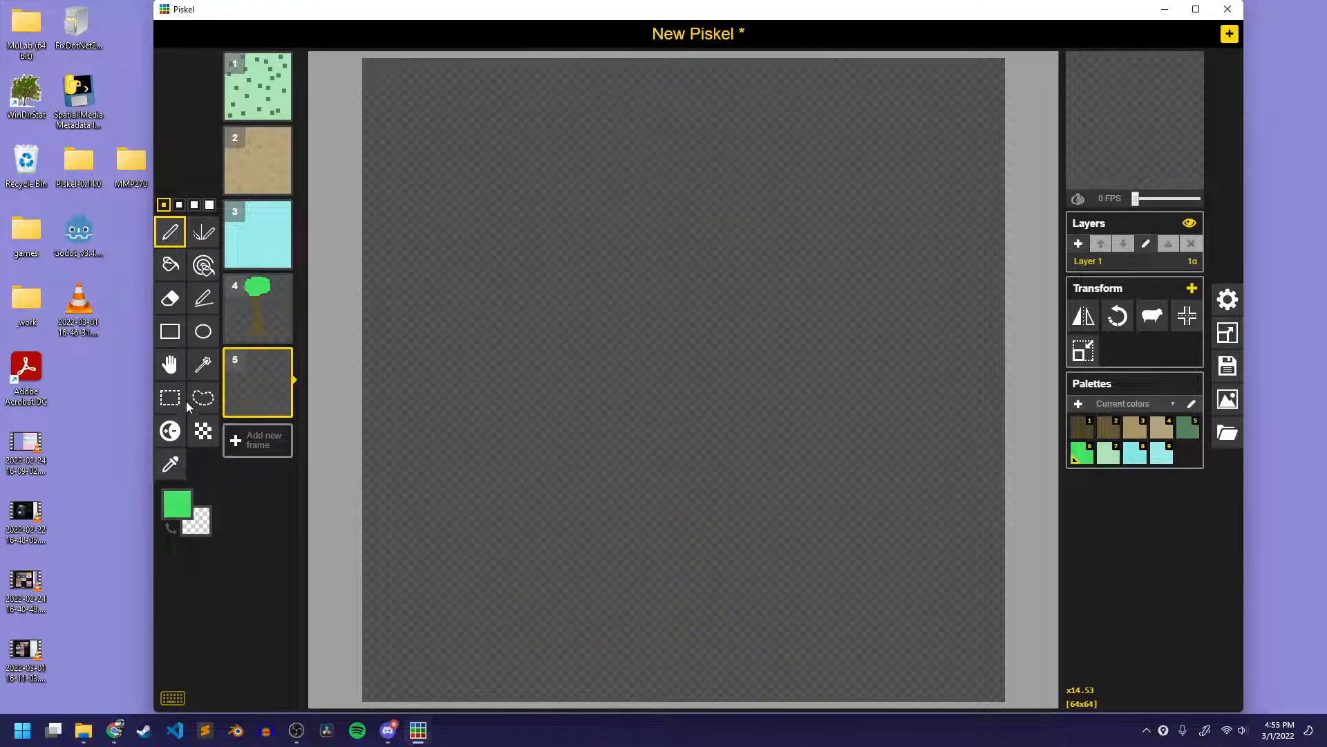
left_click(177, 504)
left_click(264, 568)
mouse_move(264, 568)
left_mouse_down()
mouse_move(233, 588)
mouse_move(217, 579)
mouse_move(219, 602)
left_mouse_up()
left_click(239, 489)
left_click(181, 504)
left_click(487, 515)
Step: Outline a large rounded boulder covering most of the fifth frame and fill it with the dark grey
mouse_move(454, 615)
left_mouse_down()
mouse_move(725, 613)
mouse_move(968, 271)
mouse_move(583, 90)
mouse_move(385, 326)
mouse_move(424, 604)
mouse_move(521, 584)
left_mouse_up()
key("b")
left_click(626, 353)
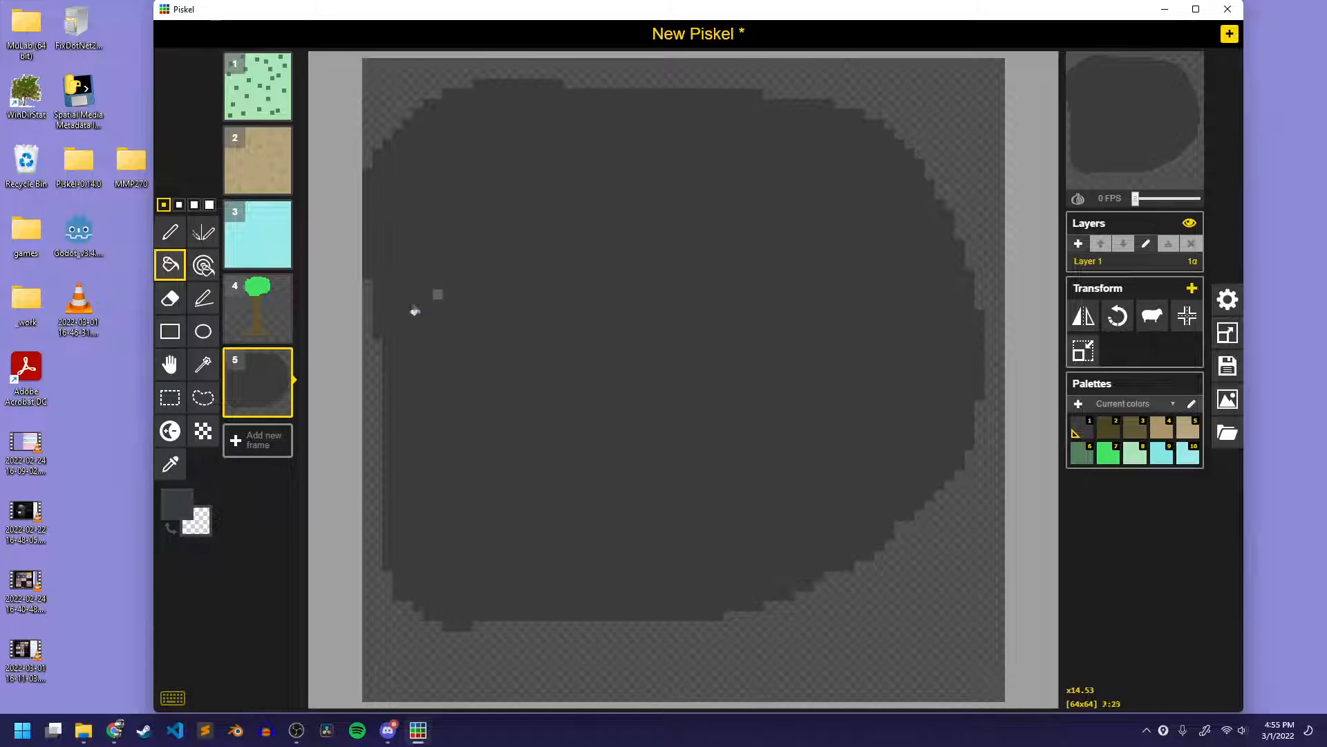
Step: Darken scattered single pixels over the upper half and right side of the boulder
key("u")
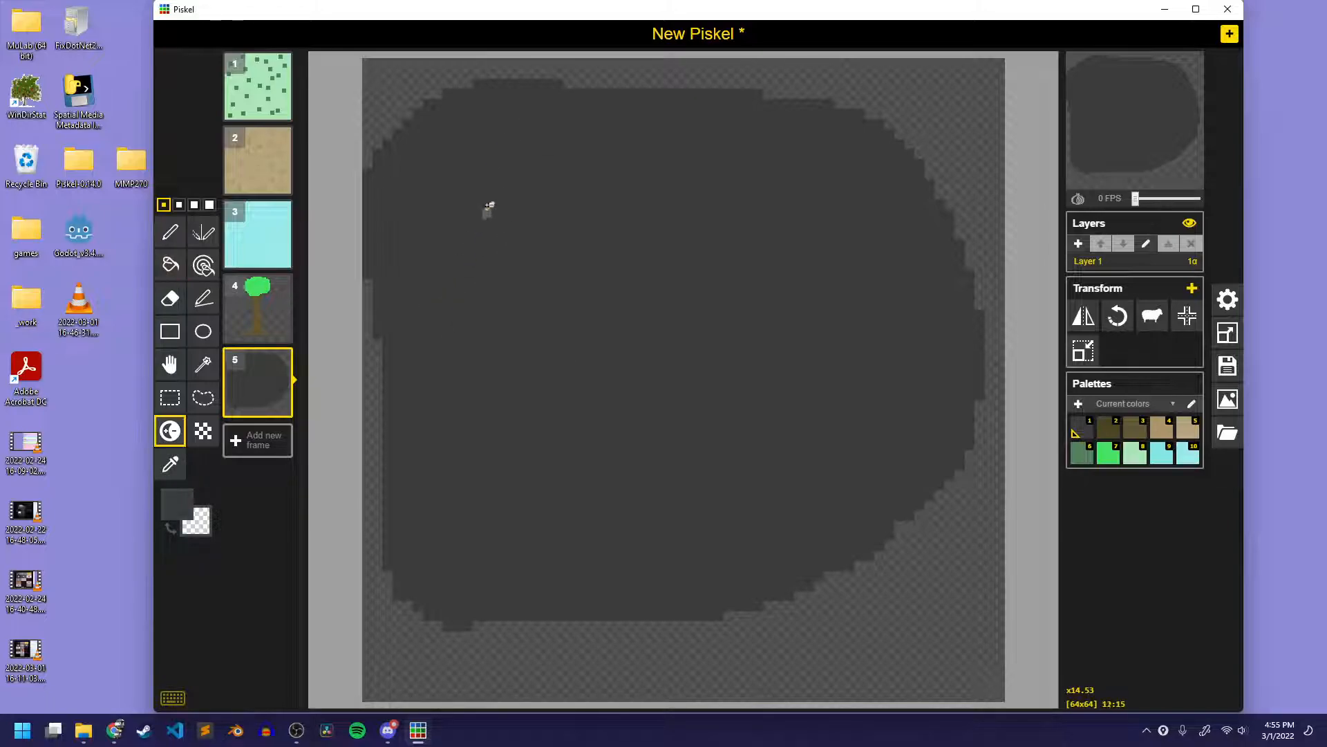
left_click(468, 183, "ctrl")
left_click(468, 283, "ctrl")
left_click(417, 225, "ctrl")
left_click(588, 234, "ctrl")
left_click(709, 204, "ctrl")
left_click(638, 143, "ctrl")
left_click(808, 133, "ctrl")
left_click(860, 284, "ctrl")
left_click(928, 255, "ctrl")
left_click(910, 364, "ctrl")
left_click(779, 255, "ctrl")
left_click(690, 344, "ctrl")
Step: Darken more single pixels across the boulder's lower left area and in the gaps of its centre and upper part
left_click(498, 446, "ctrl")
left_click(437, 384, "ctrl")
left_click(417, 455, "ctrl")
left_click(468, 536, "ctrl")
left_click(498, 565, "ctrl")
left_click(568, 526, "ctrl")
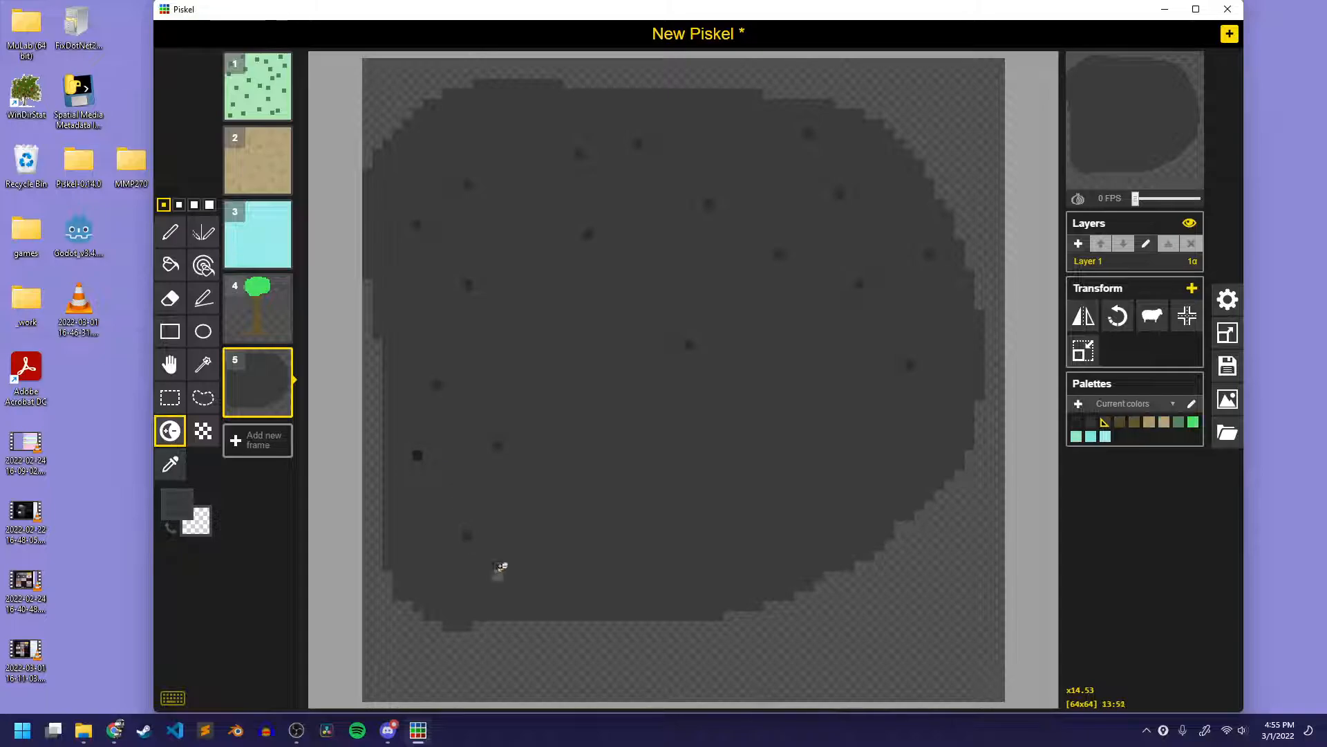
left_click(567, 384, "ctrl")
left_click(618, 294, "ctrl")
left_click(669, 277, "ctrl")
left_click(729, 143, "ctrl")
left_click(527, 123, "ctrl")
left_click(517, 193, "ctrl")
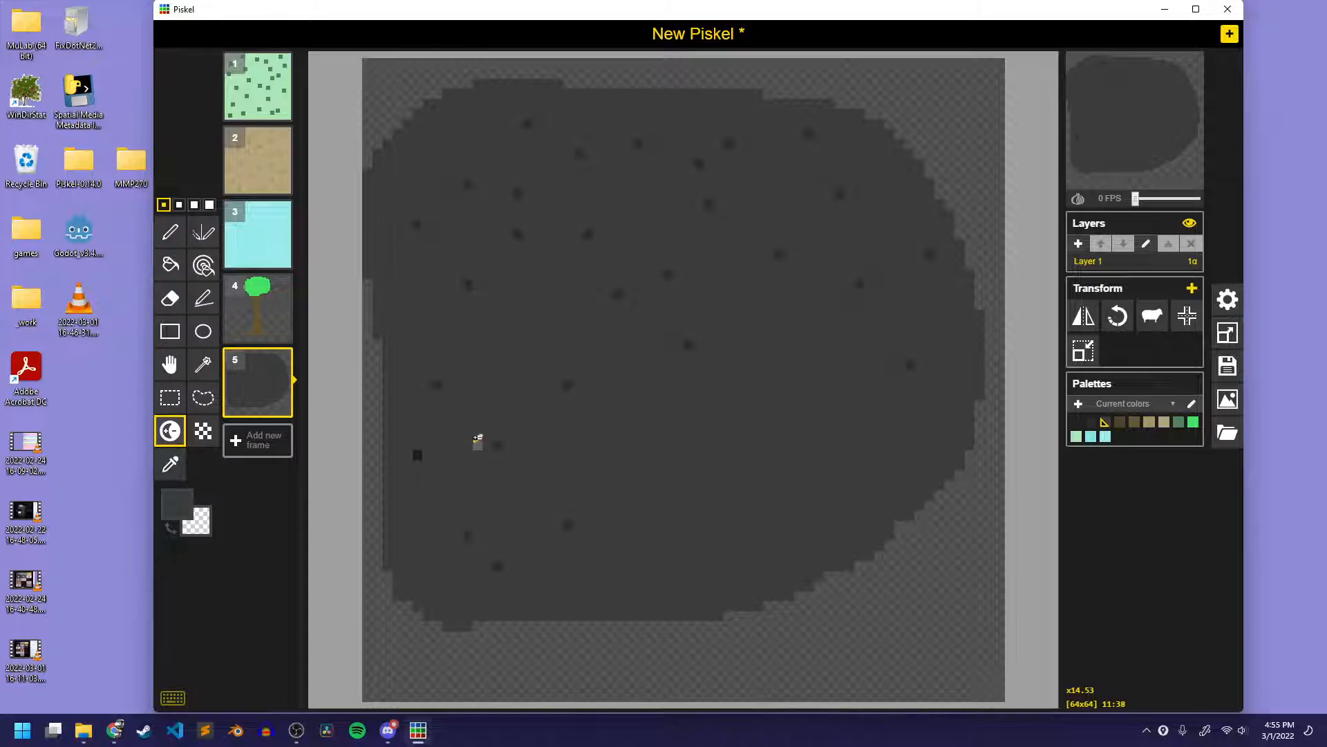
Step: Try to save the sprite
key("ctrl+s")
key("Escape")
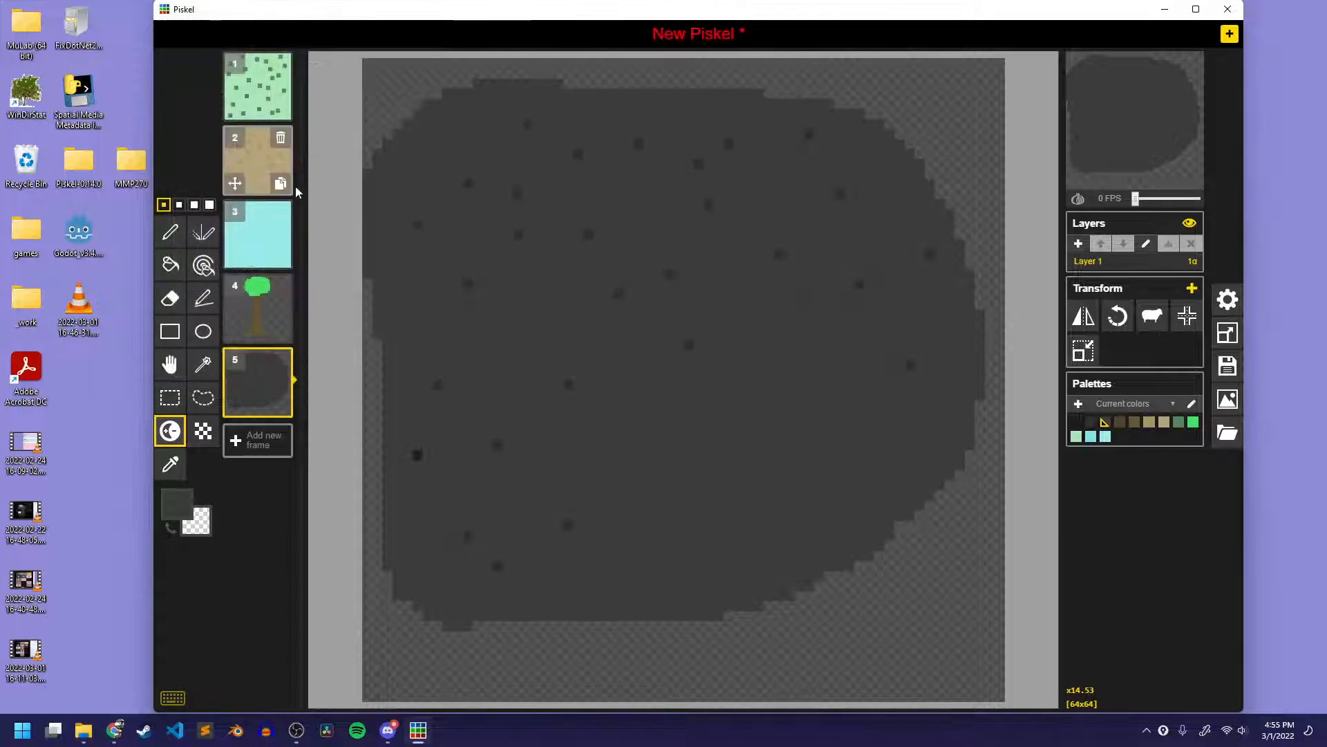
Step: Erase the boulder's upper left edge in the fifth frame so its outline clears the tile border
key("e")
mouse_move(374, 275)
left_mouse_down()
mouse_move(397, 177)
mouse_move(377, 228)
mouse_move(385, 334)
mouse_move(376, 320)
mouse_move(407, 114)
left_mouse_up()
left_click_drag(373, 159, 379, 195)
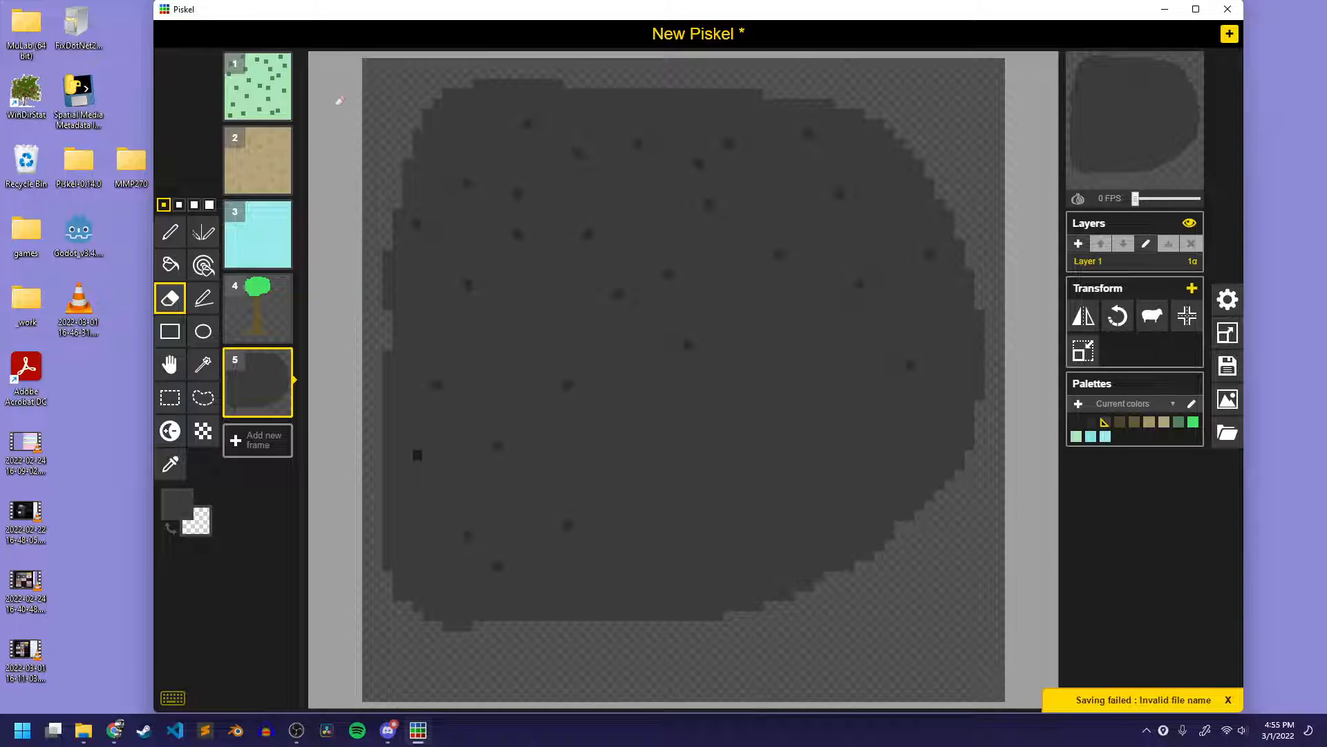
Step: Review the grass, dirt, water, tree and rock frames, finishing on the tree frame
left_click(269, 103)
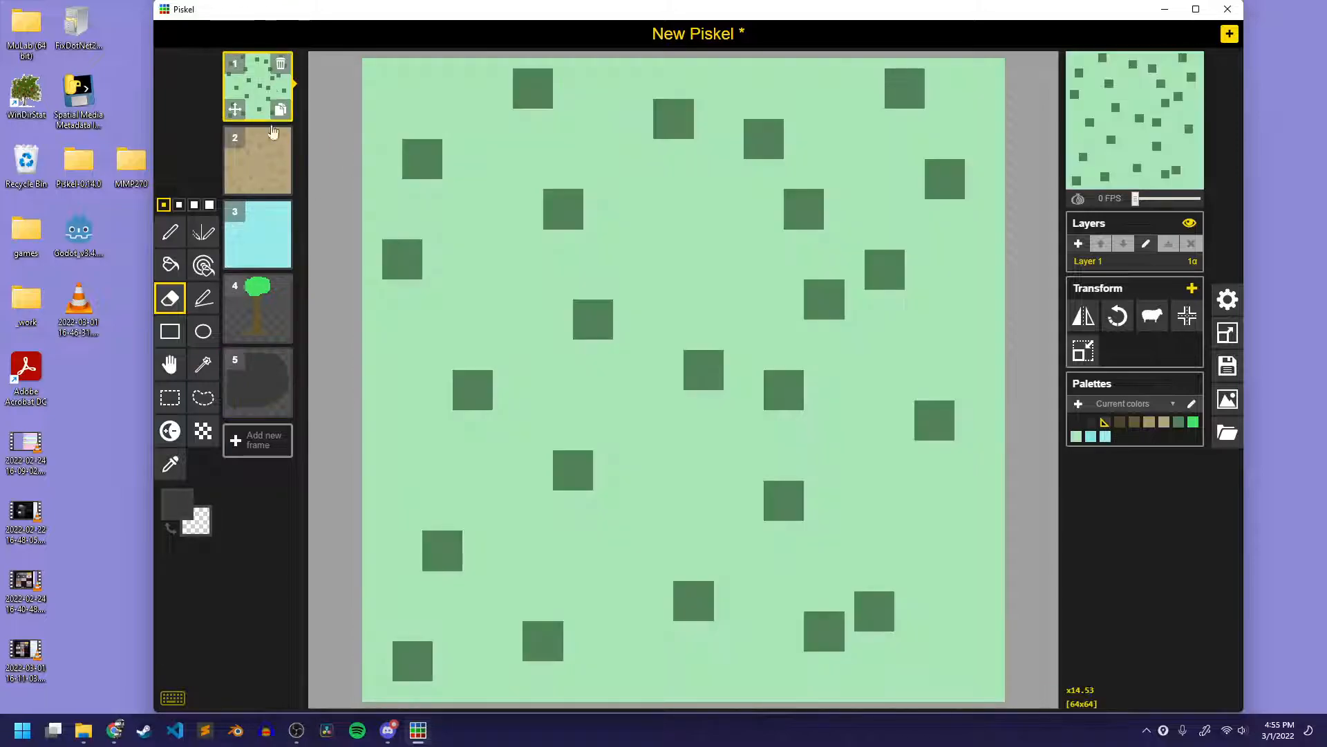
left_click(261, 152)
left_click(254, 231)
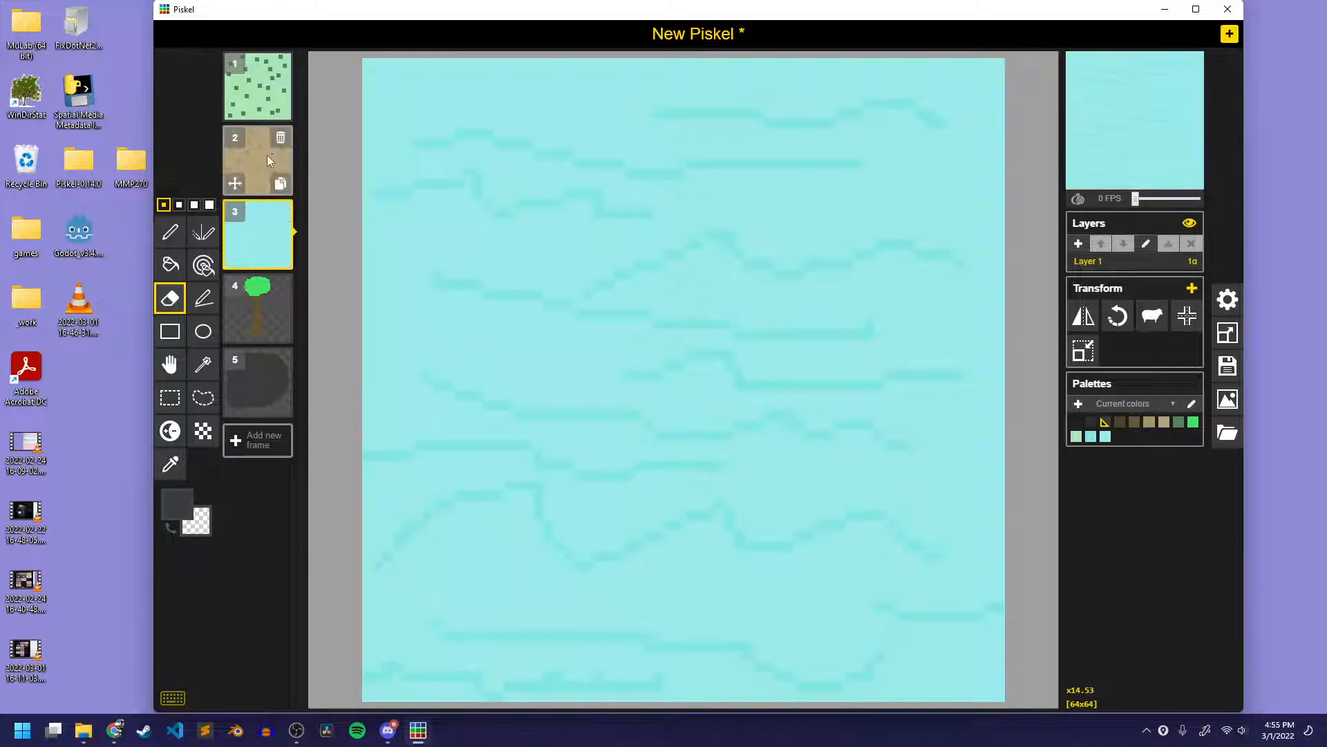
left_click(275, 97)
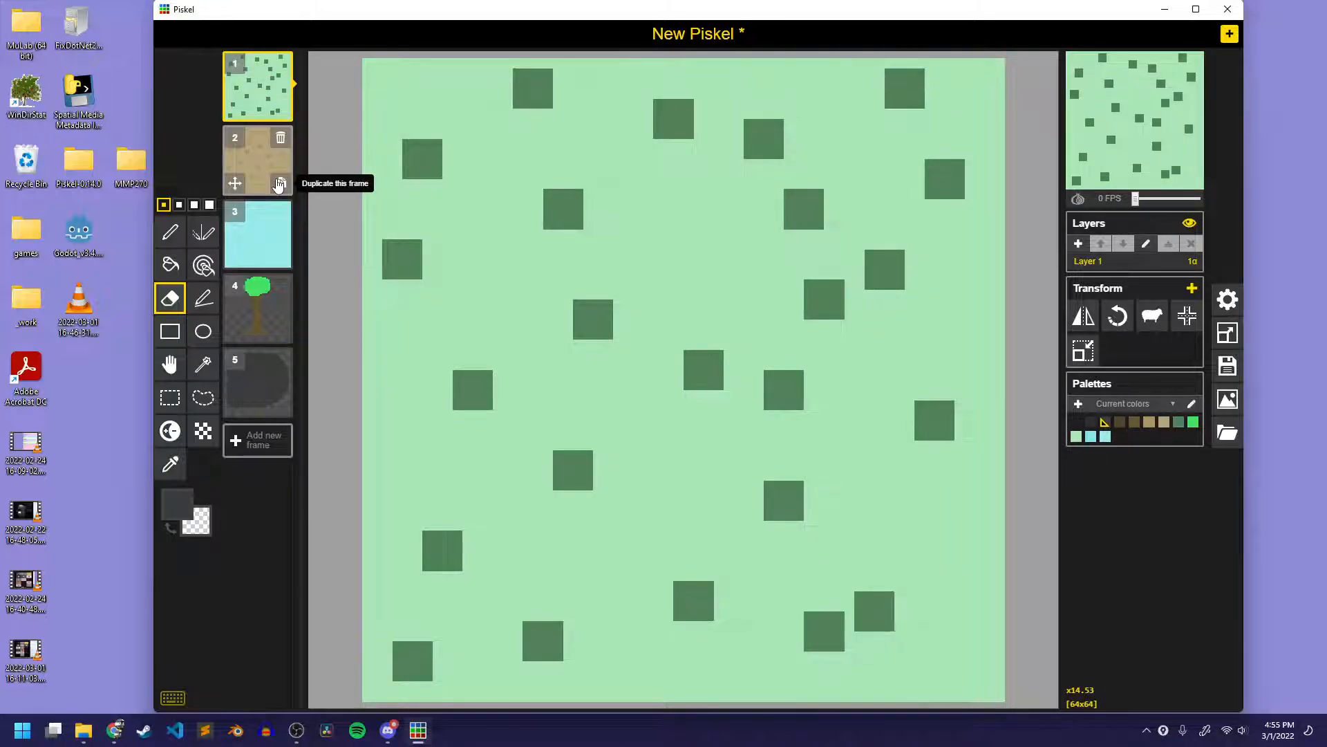
left_click(250, 308)
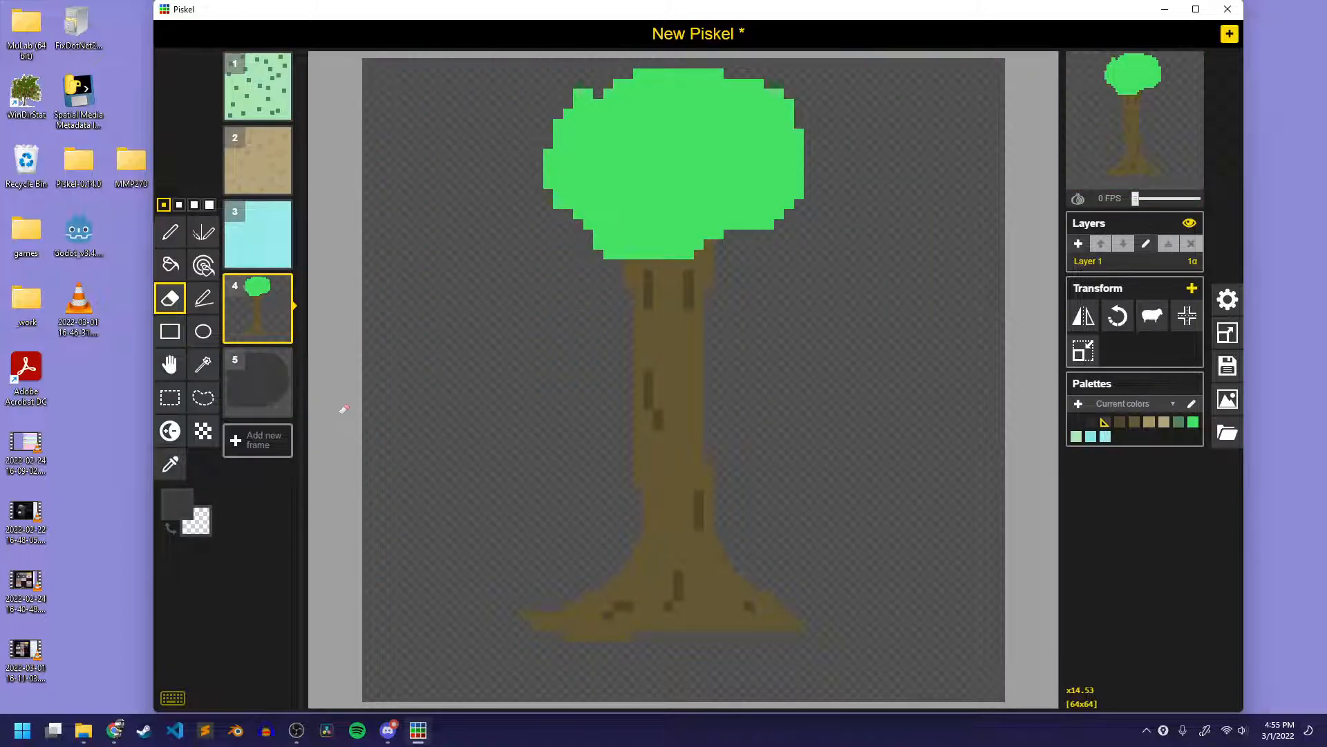
left_click(266, 379)
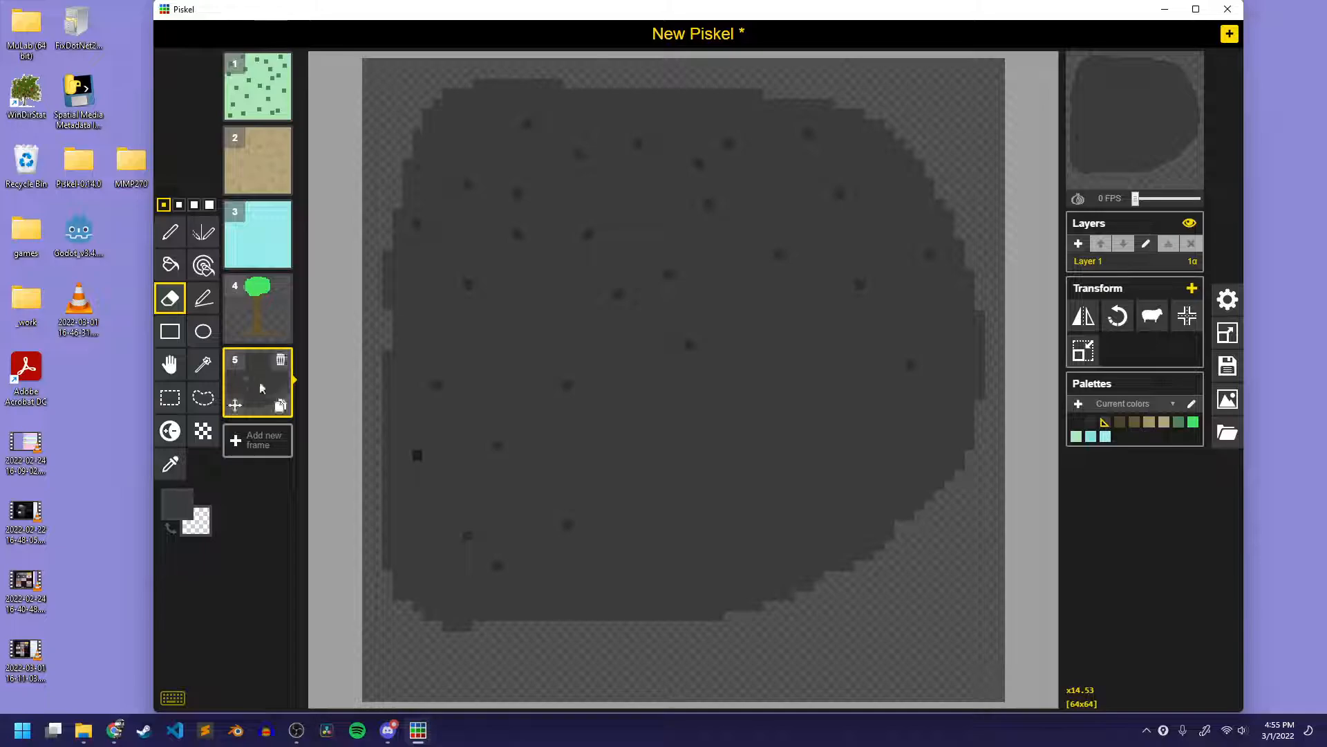
left_click(263, 316)
Step: Start saving the sprite and create a folder named "tile sets" inside Desktop > MMP270 > Art
key("ctrl+s")
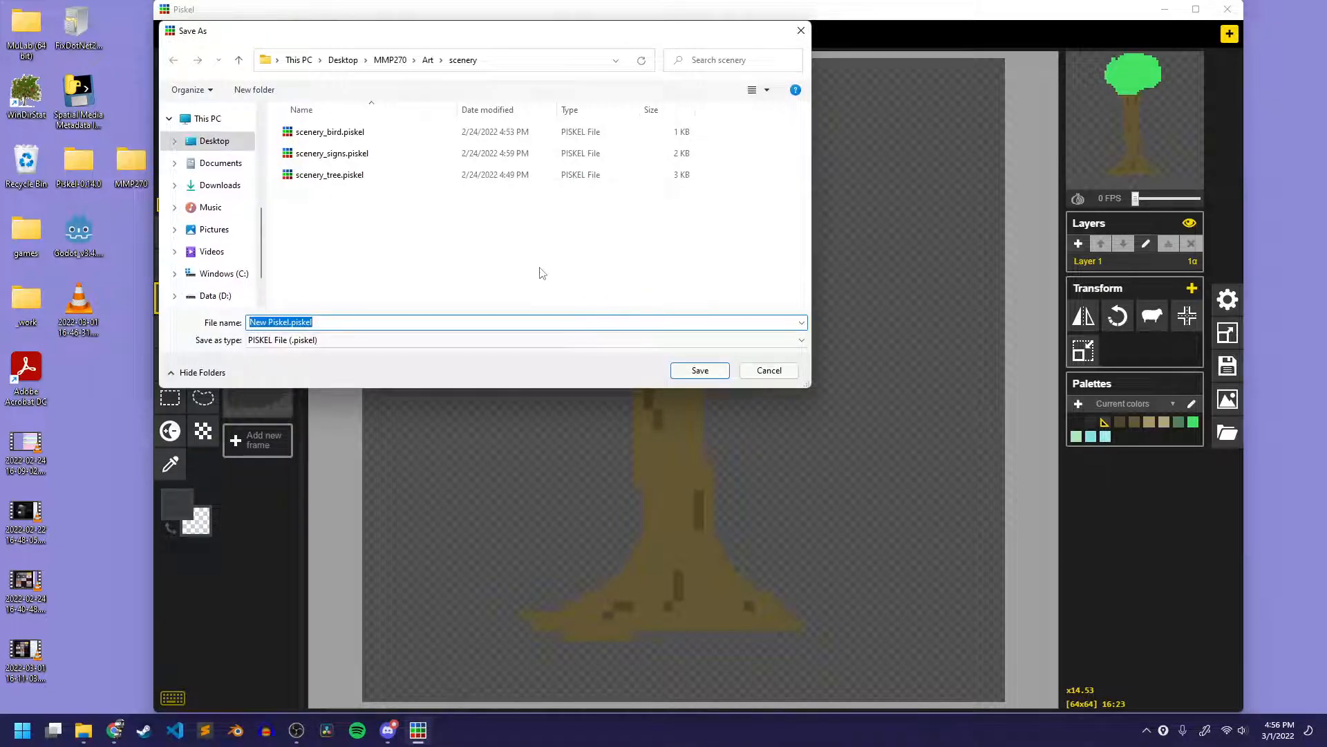
left_click_drag(575, 29, 694, 101)
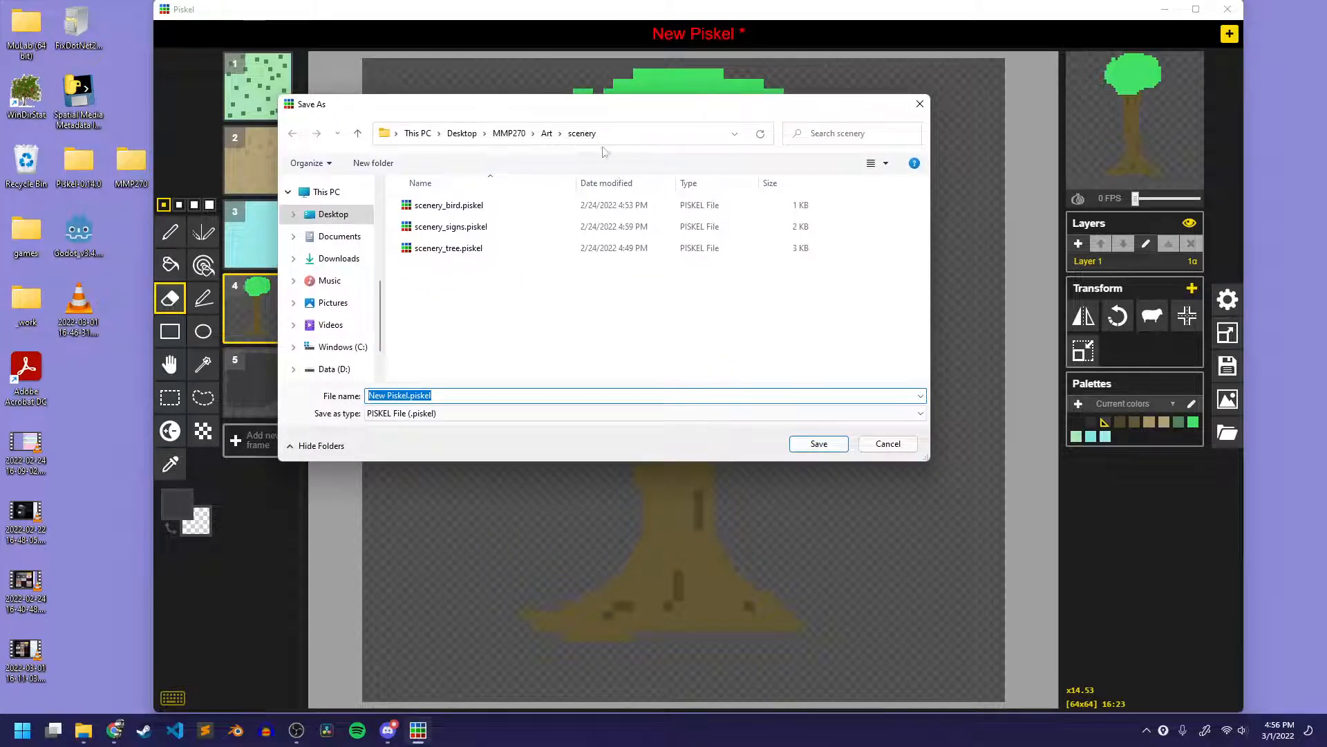
left_click(550, 134)
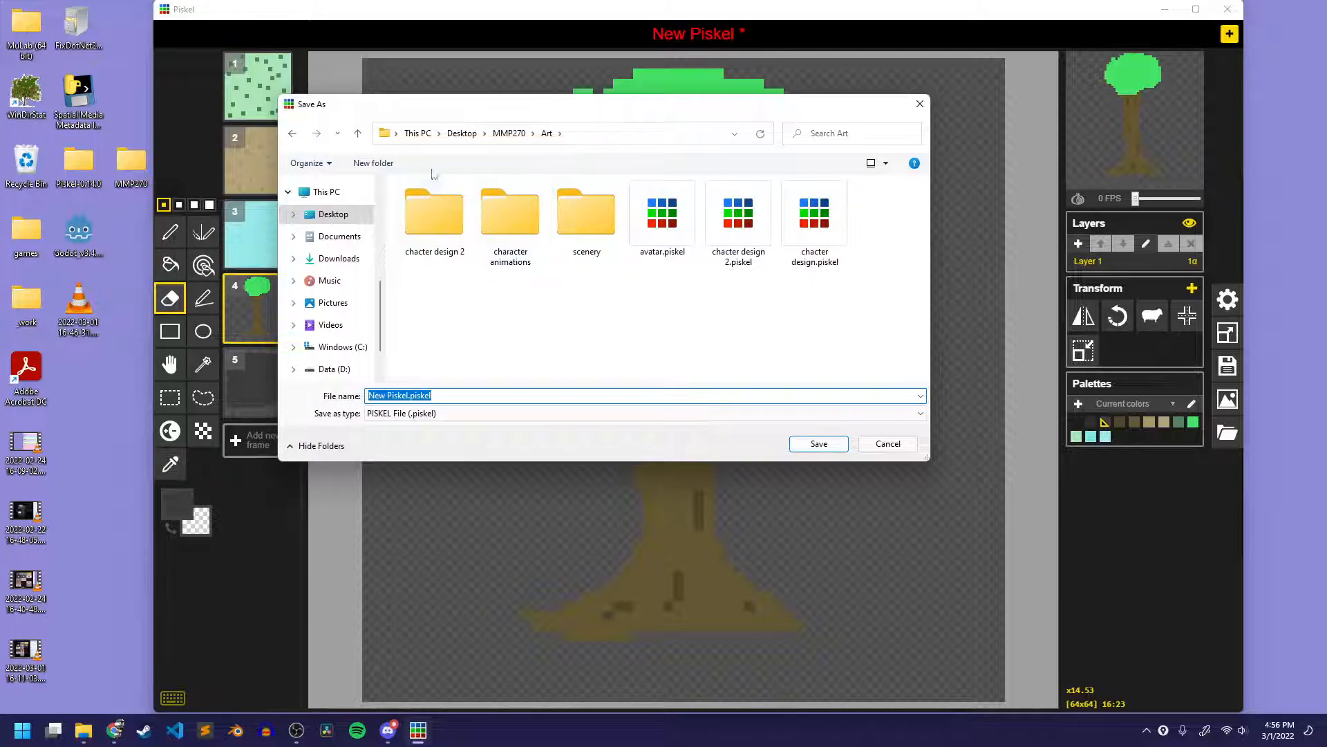
right_click(500, 307)
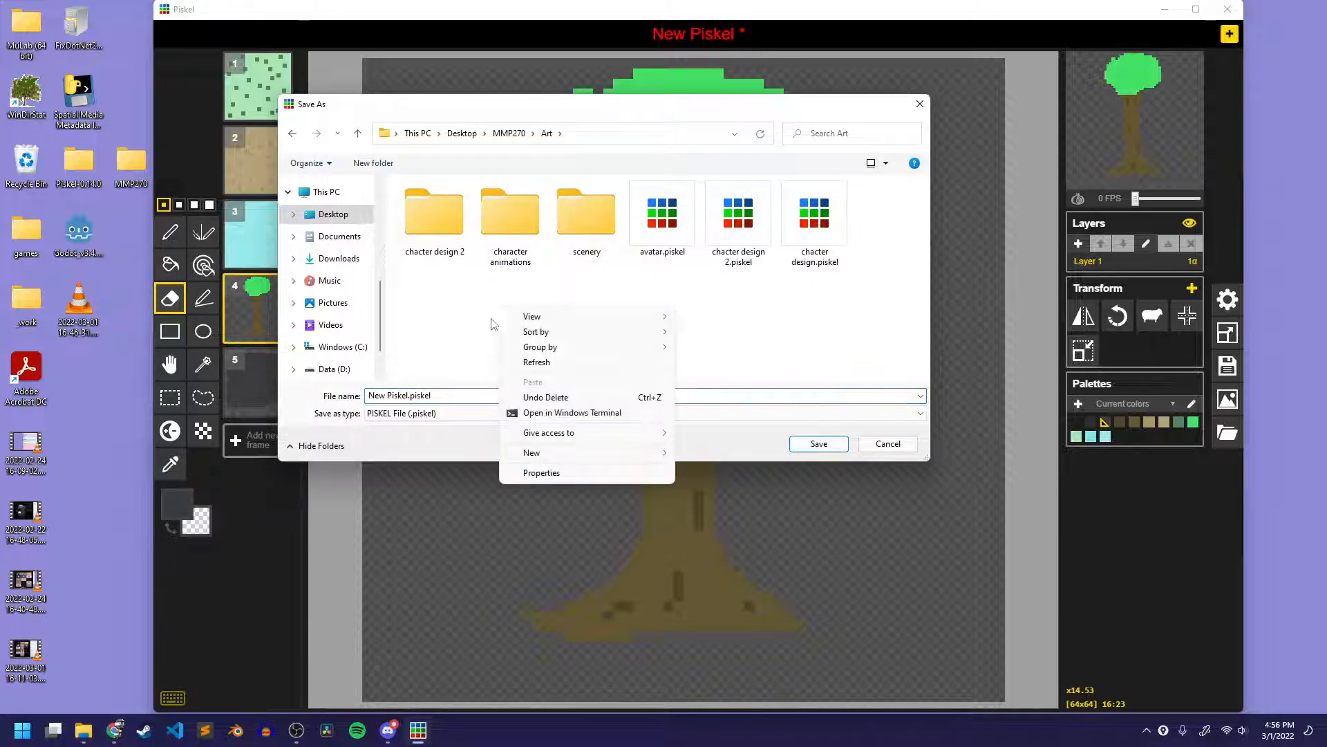
mouse_move(566, 457)
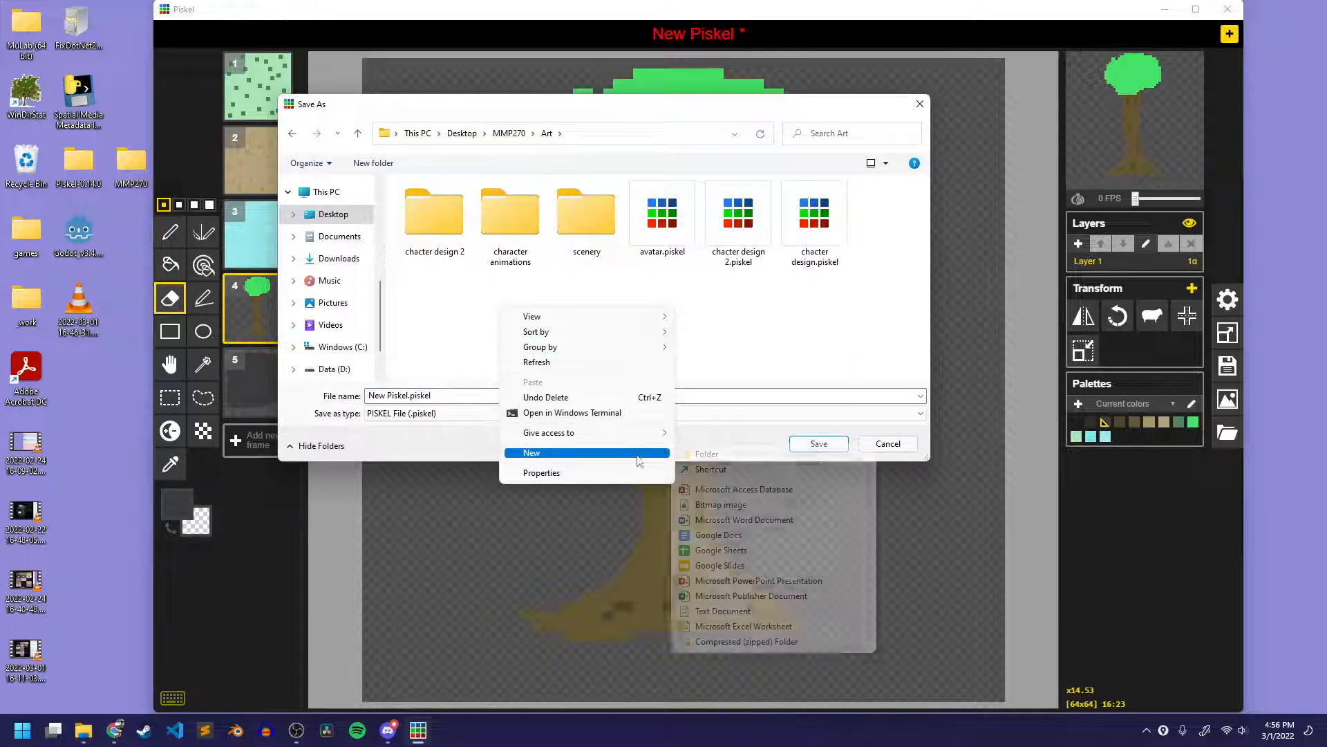
left_click(702, 456)
type("tiles")
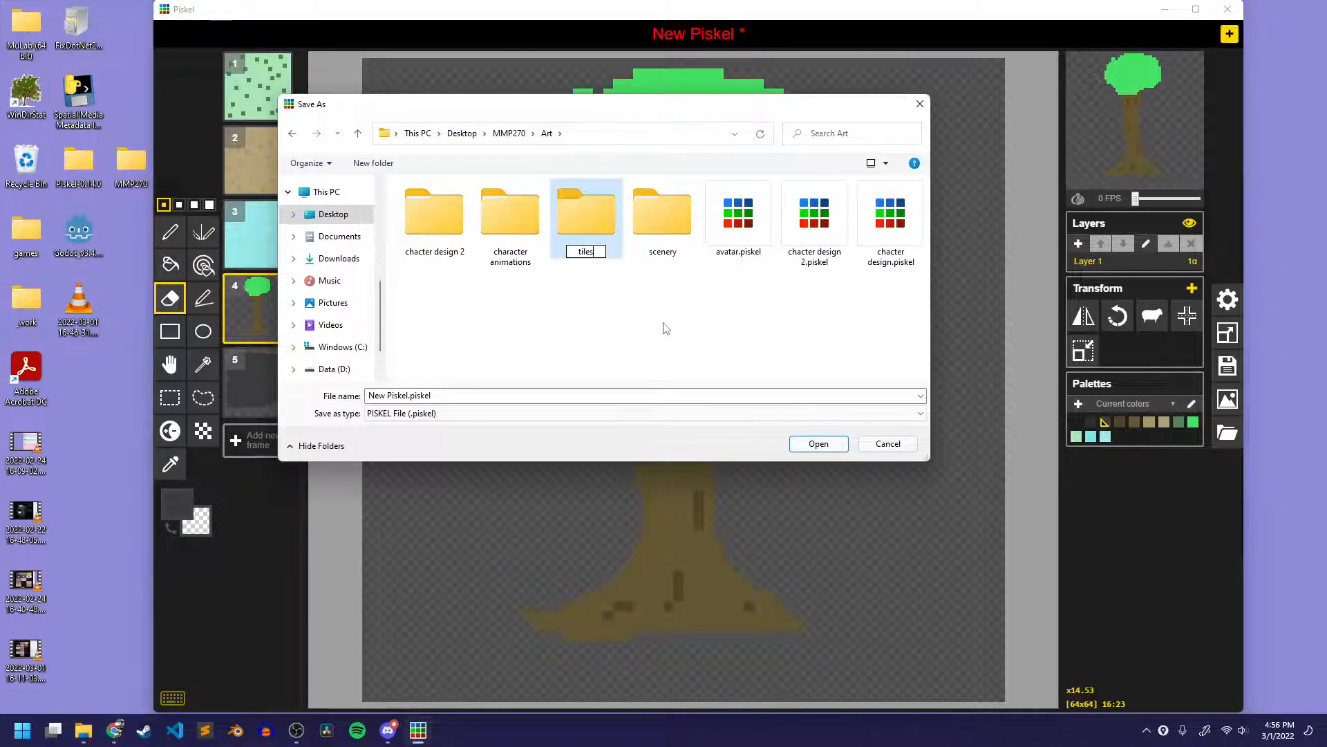
type("sets")
key("BackSpace")
key("BackSpace")
key("BackSpace")
key("BackSpace")
type("sets")
key("Return")
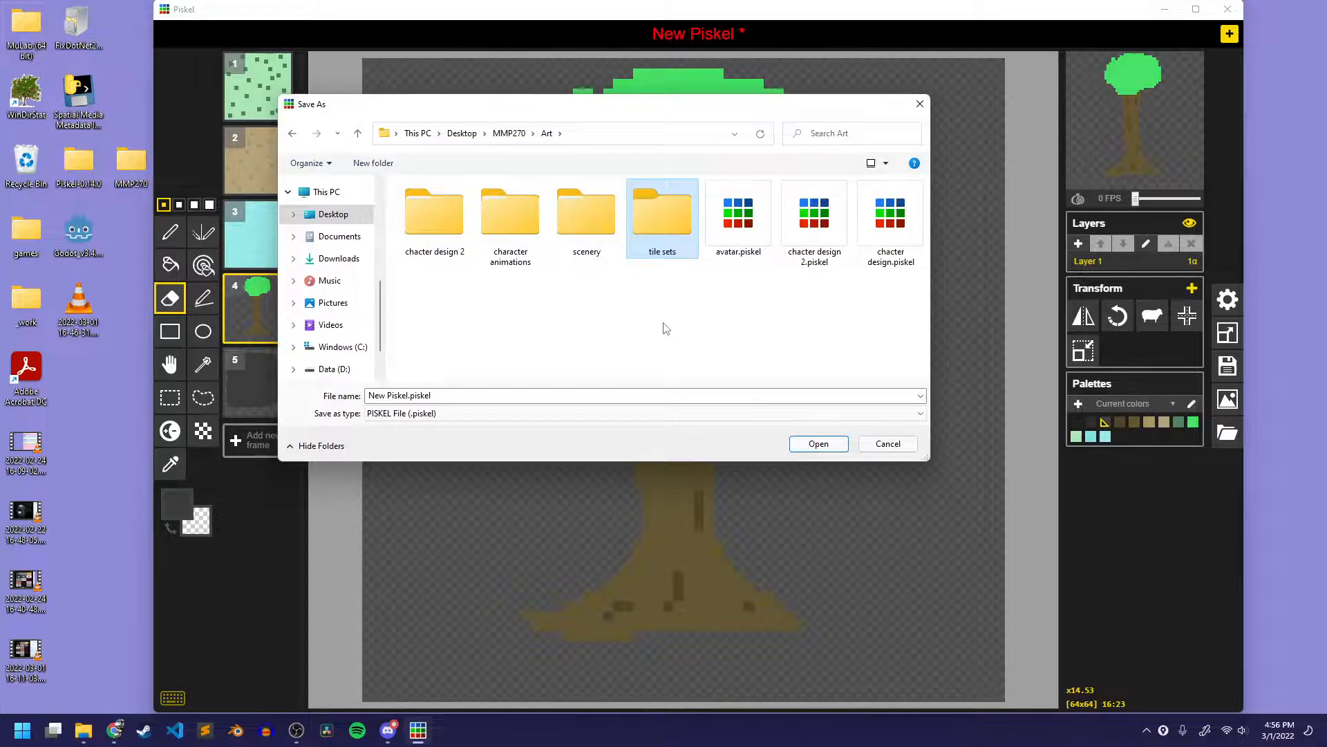
Step: Save the sprite as tiles_basic in the new "tile sets" folder
double_click(669, 227)
left_click(406, 394)
left_click(410, 395)
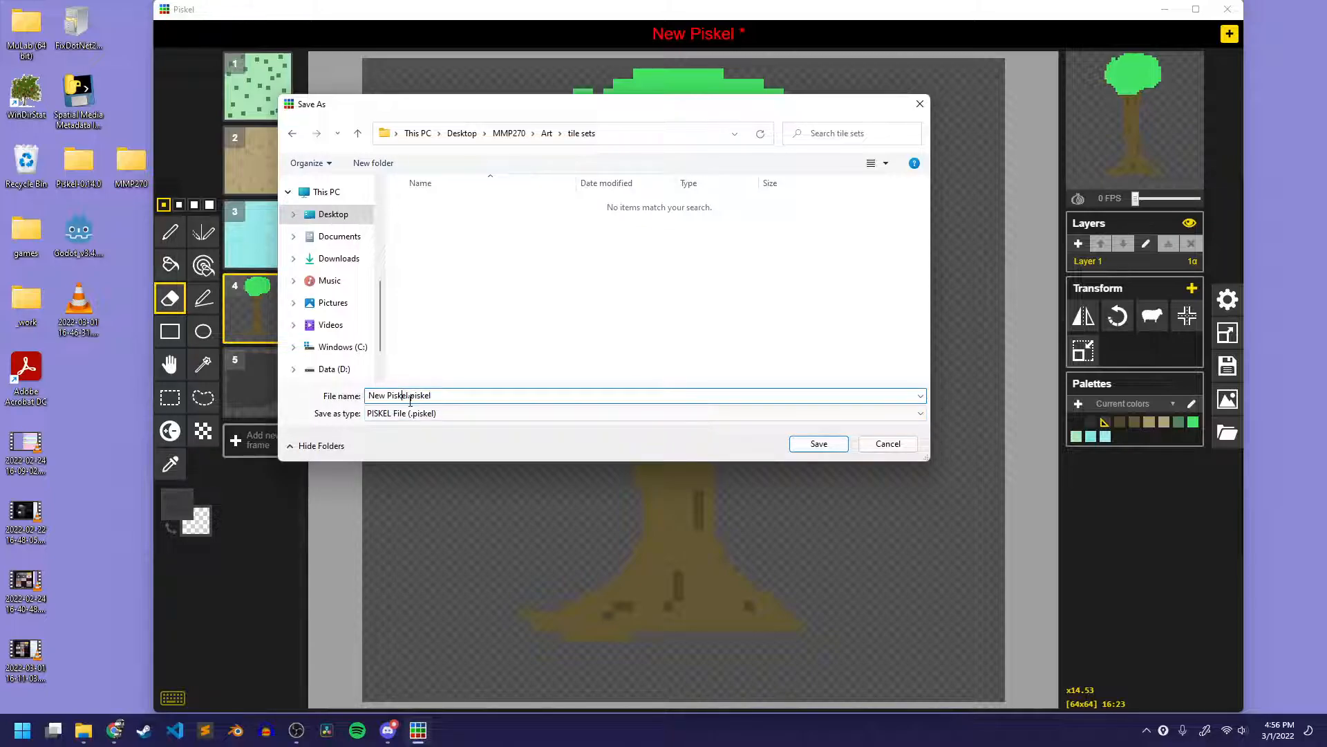
left_click_drag(406, 395, 364, 396)
type("tiles_basic")
left_click(819, 444)
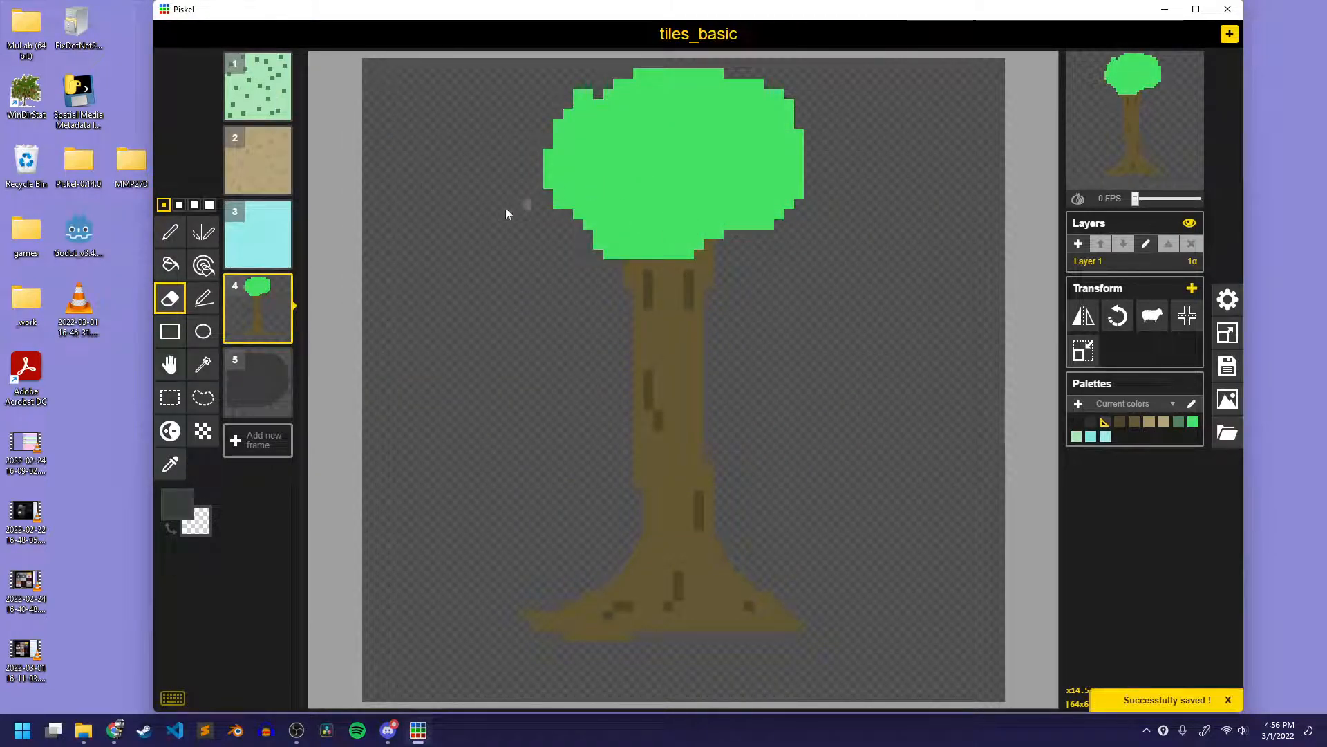
Step: Export all frames as the PNG spritesheet tiles_basic.png into Desktop > MMP270 > My Game > Sprites and close the export settings
left_click(1226, 401)
left_click(1100, 364)
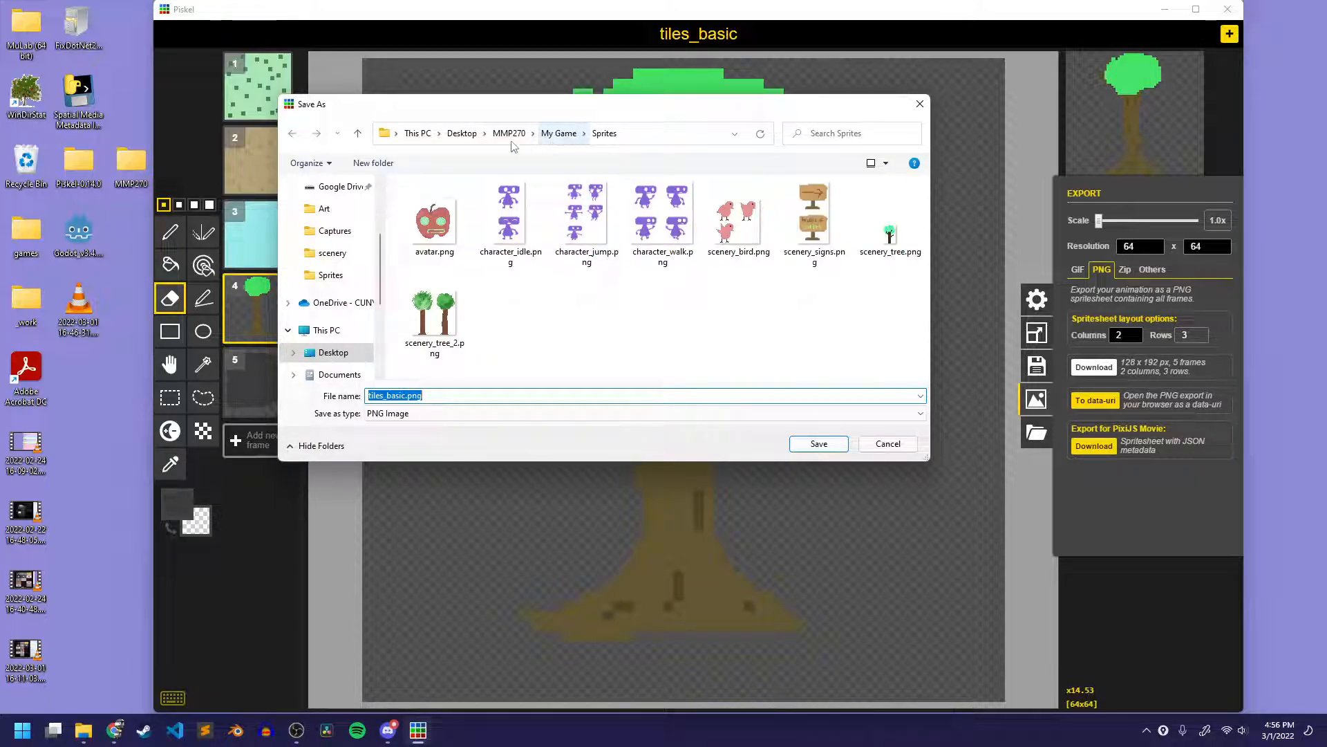
left_click(462, 138)
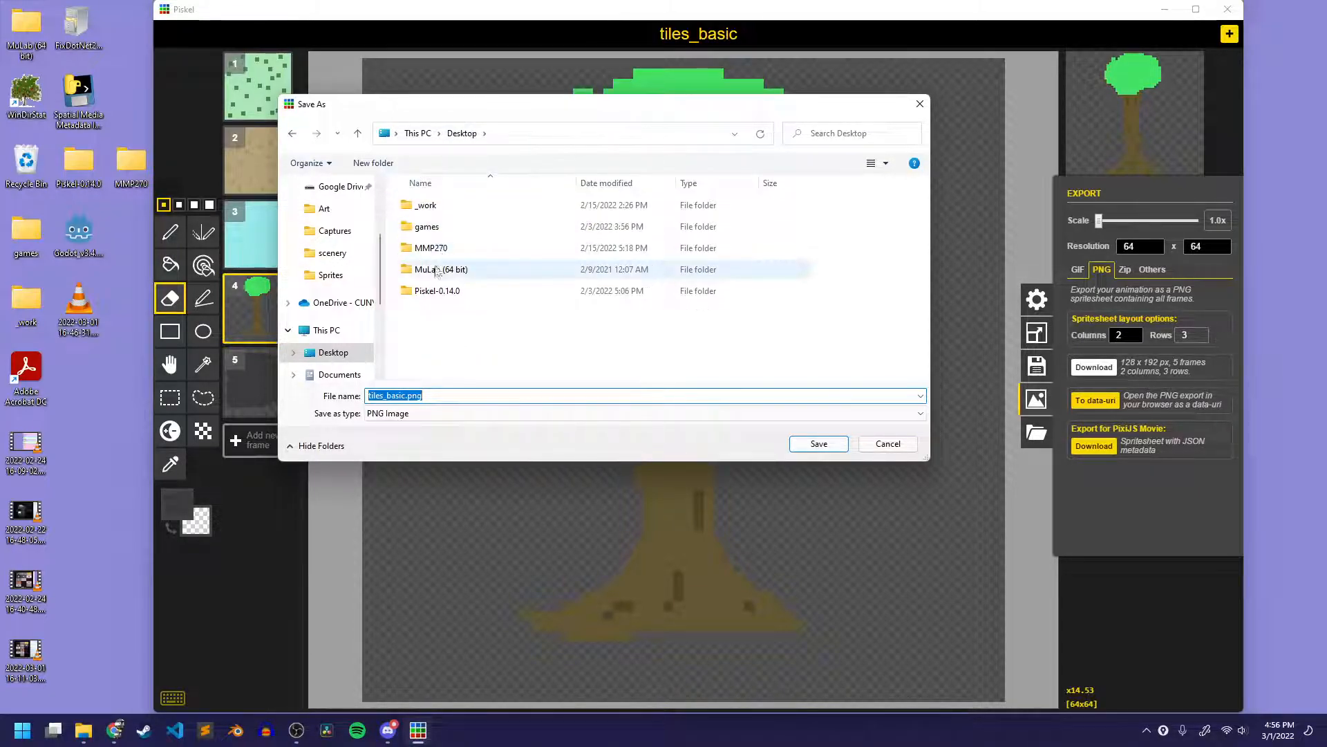
double_click(484, 247)
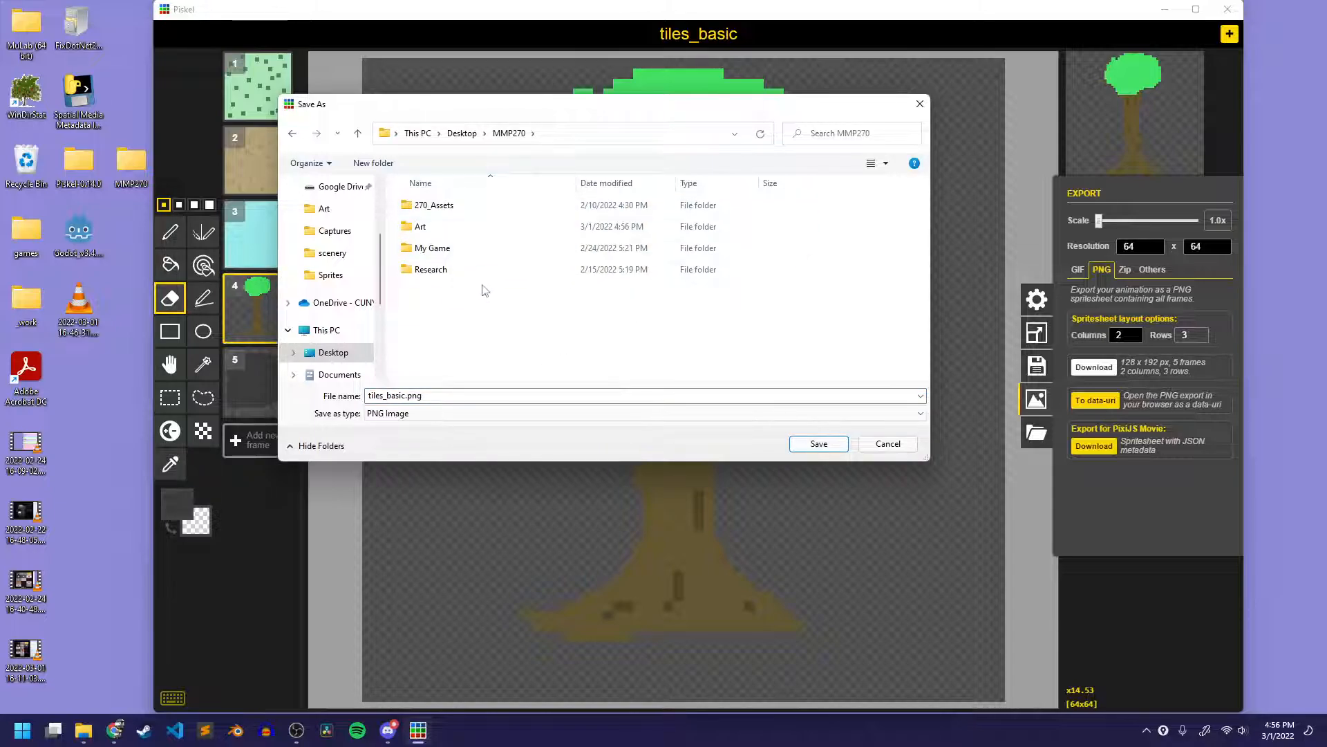
double_click(473, 249)
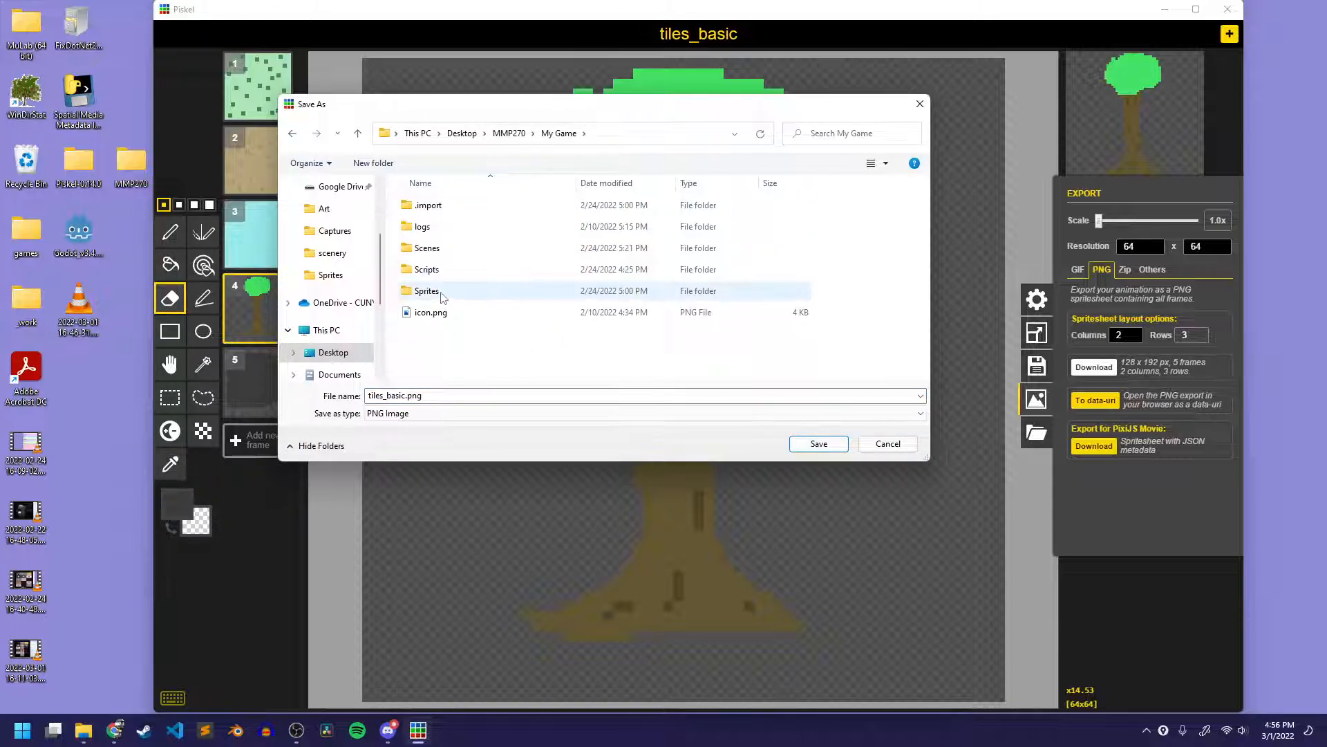
double_click(442, 290)
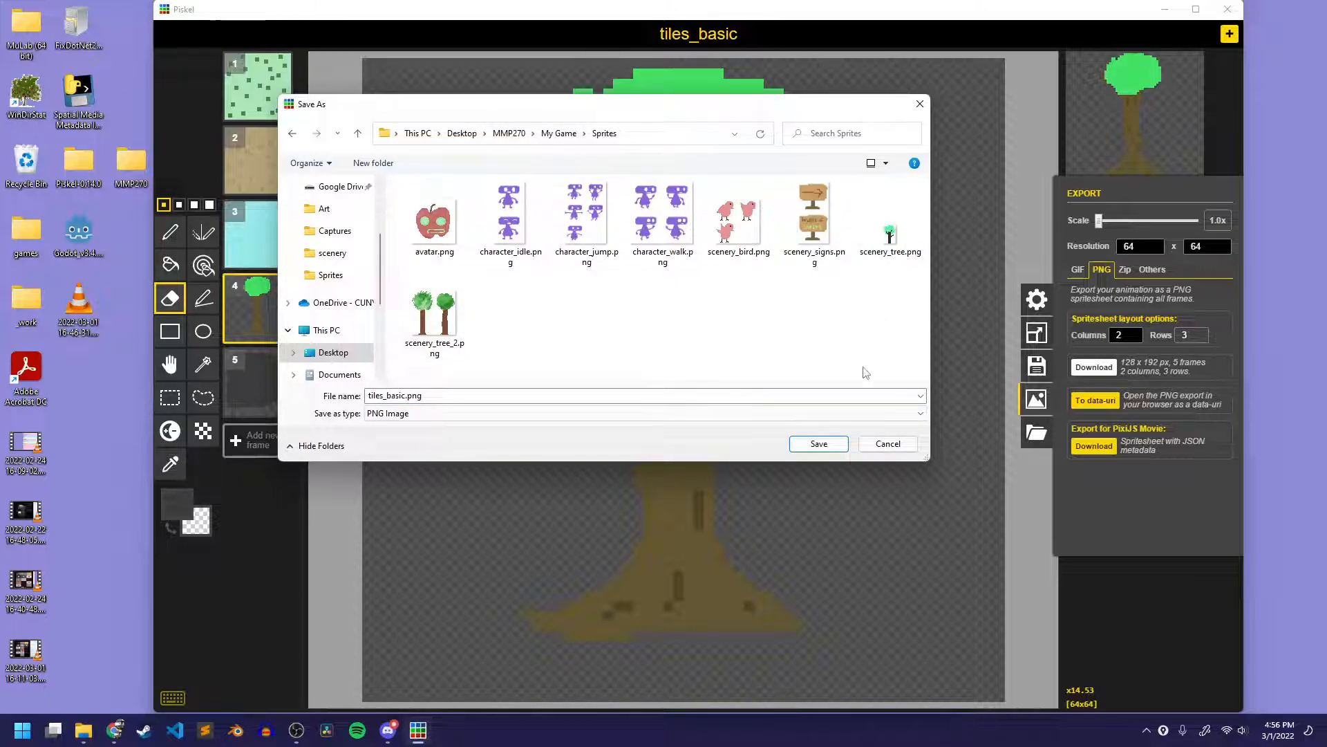
left_click(810, 444)
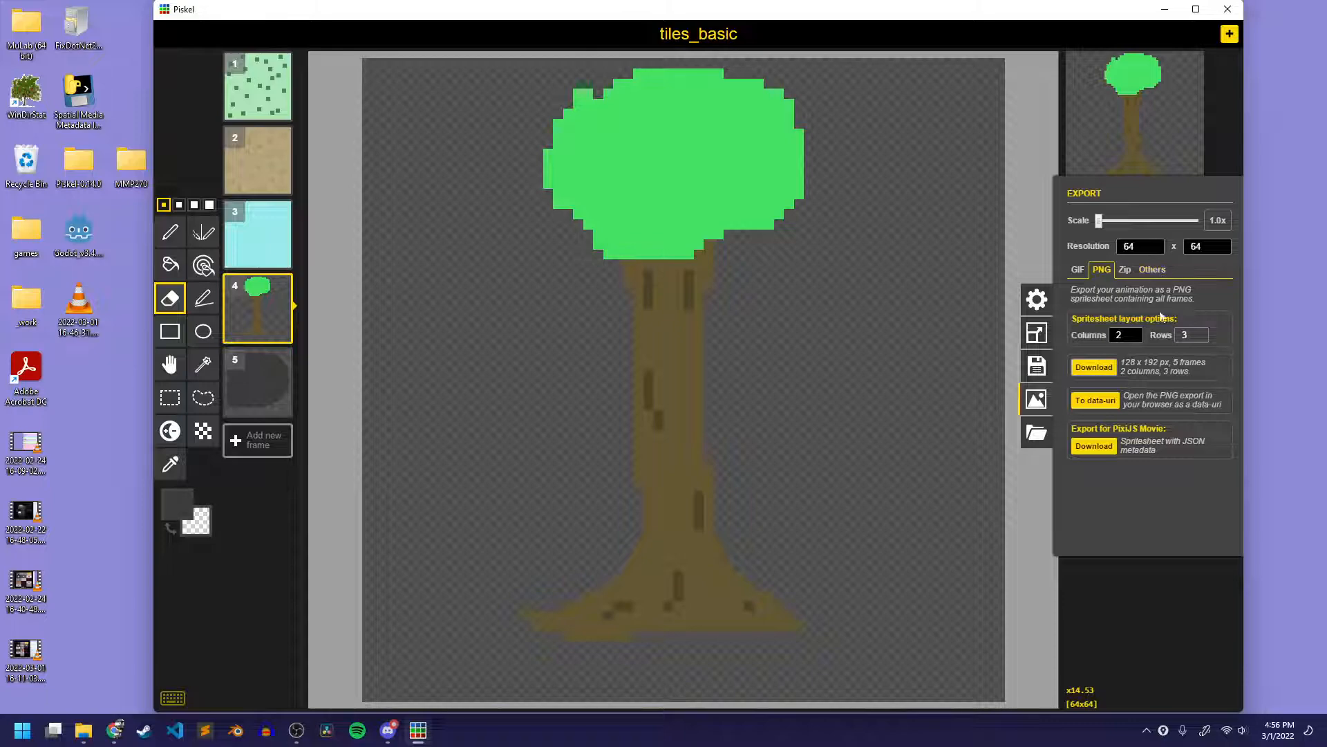
left_click(1037, 398)
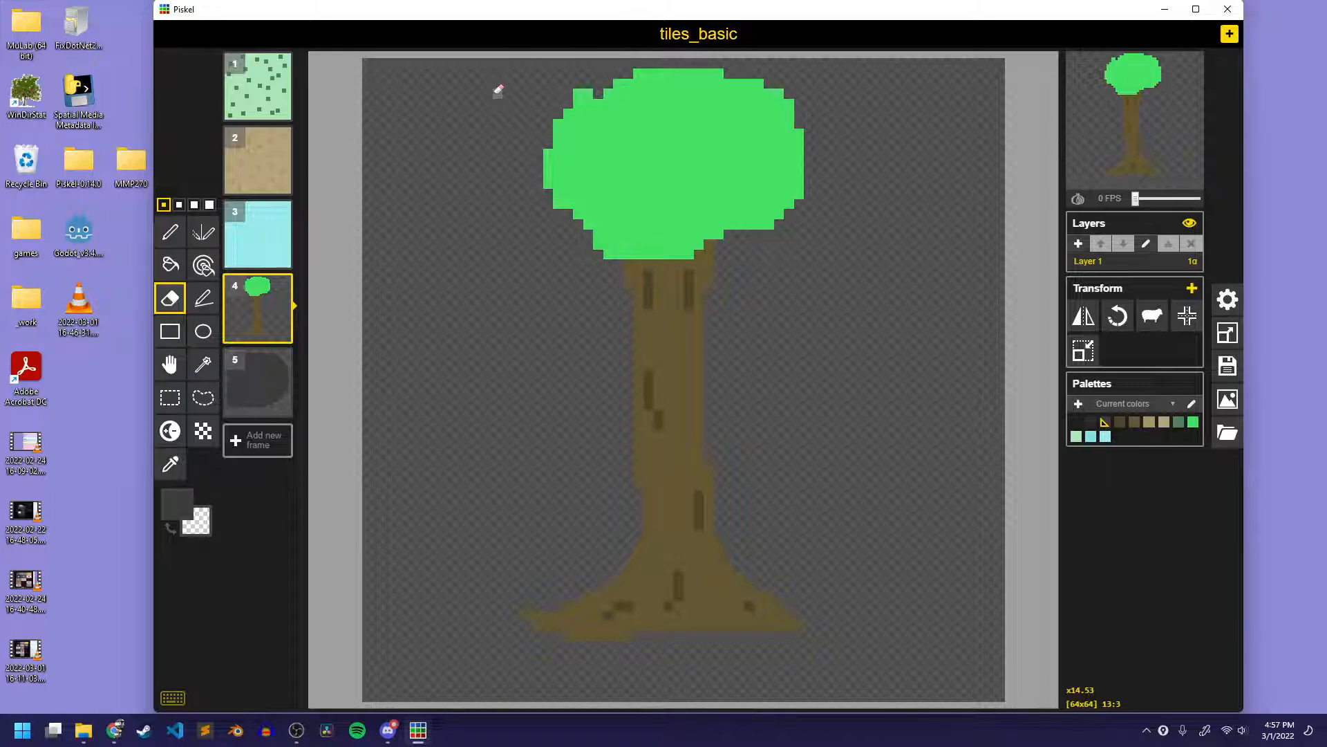
Step: Switch to Godot Engine by opening project.godot from the My Game folder inside MMP270
double_click(131, 162)
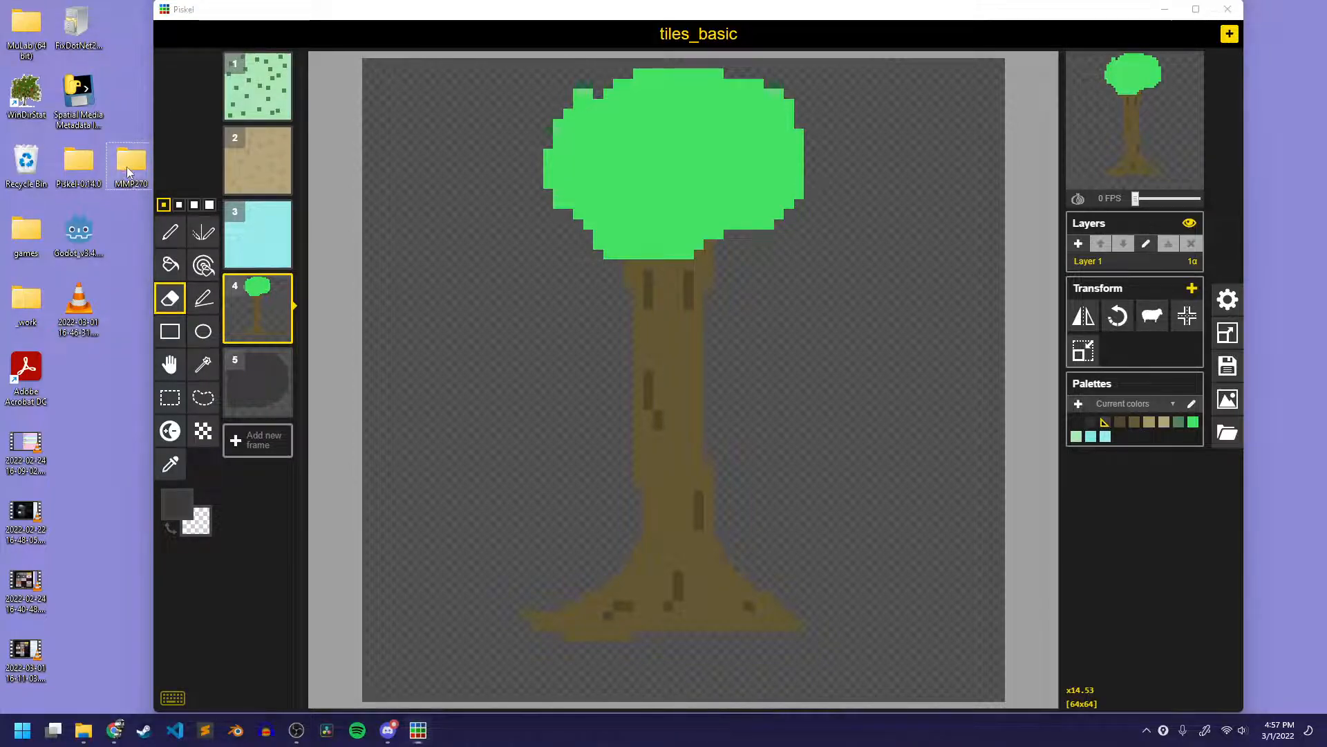
left_click_drag(354, 48, 468, 52)
double_click(458, 211)
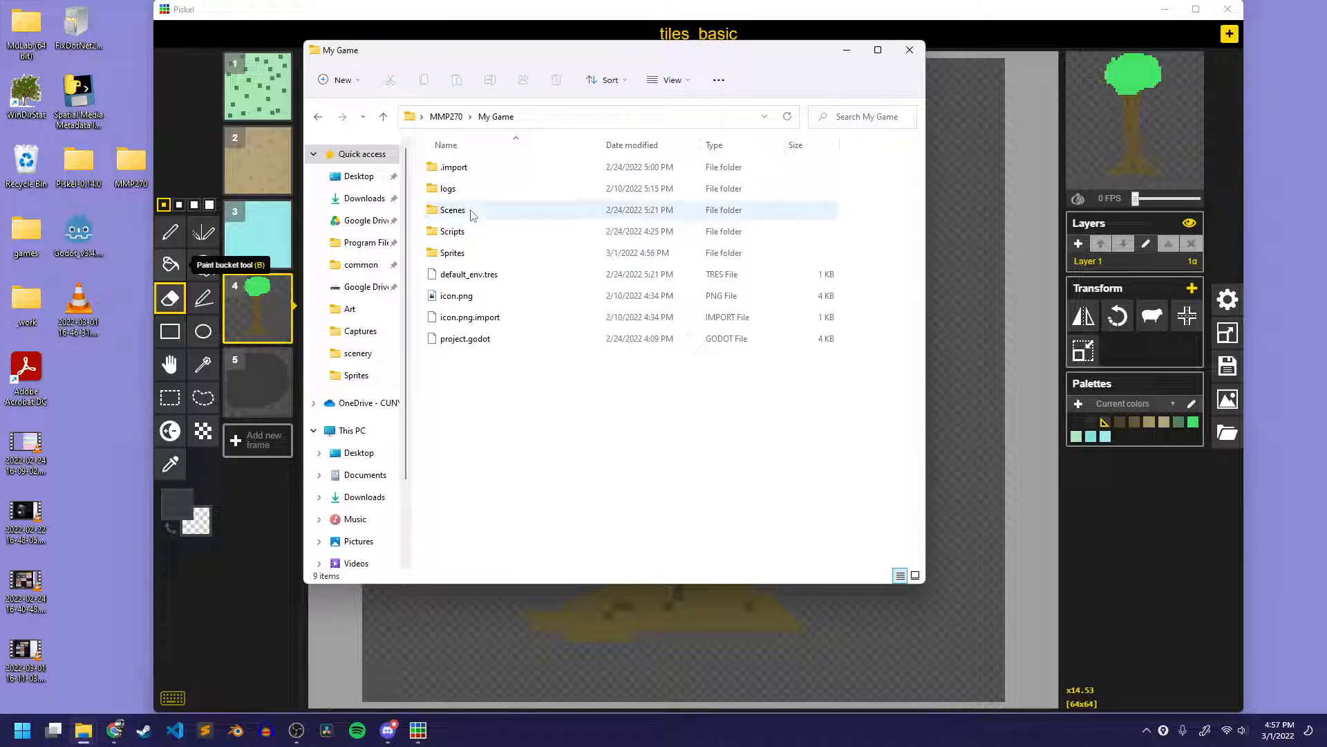
left_click(477, 343)
double_click(477, 343)
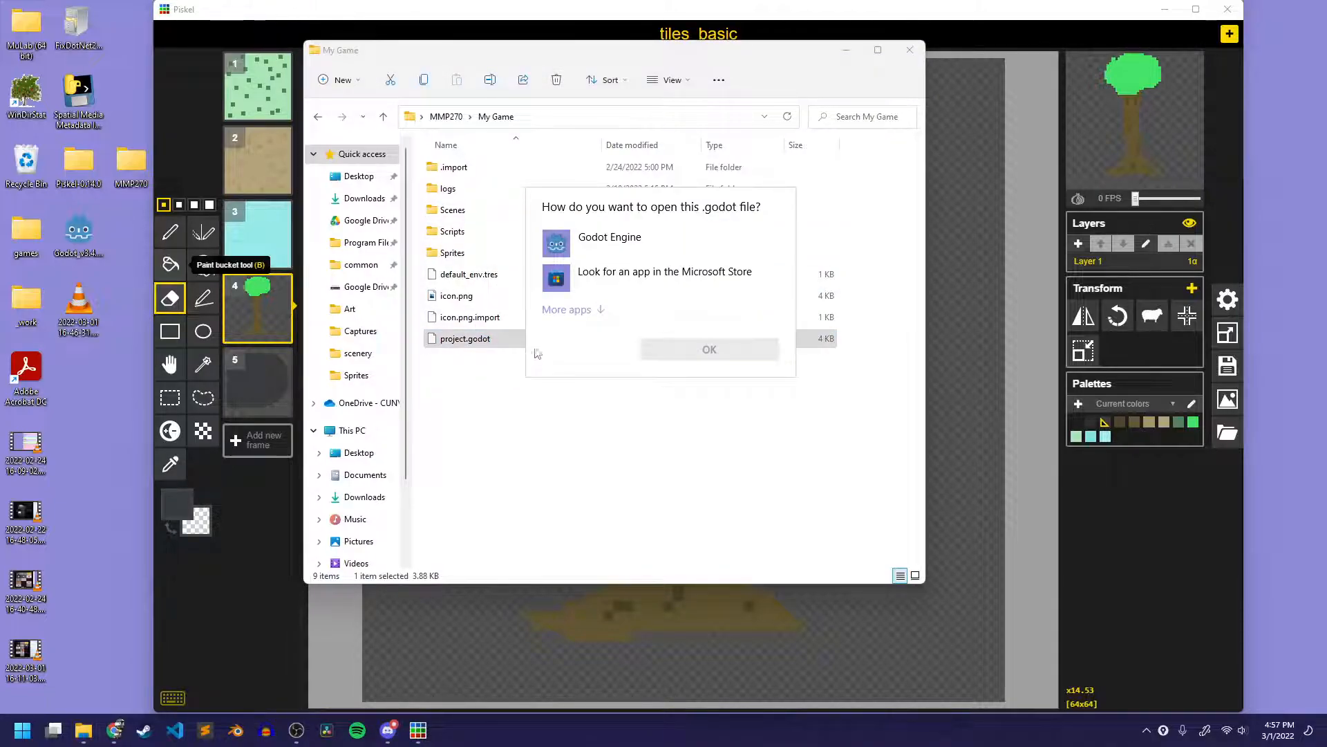
left_click(601, 242)
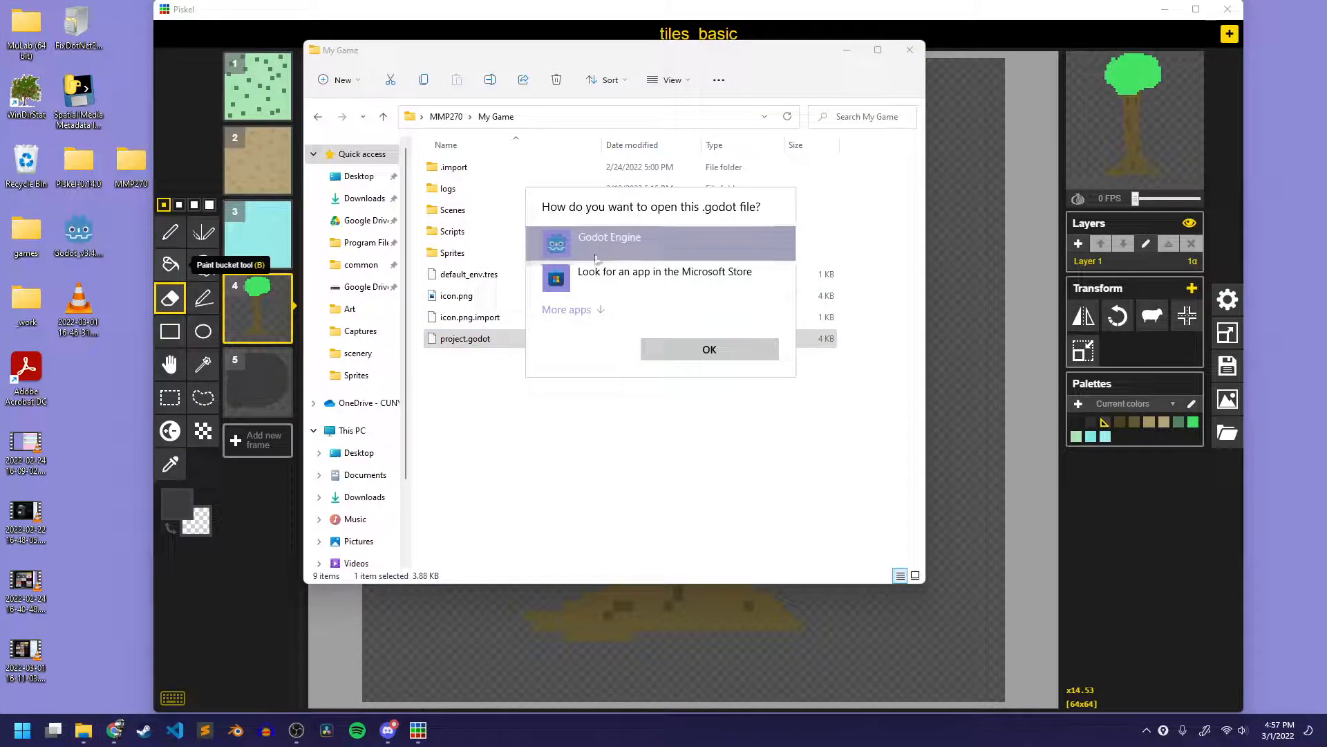
left_click(674, 352)
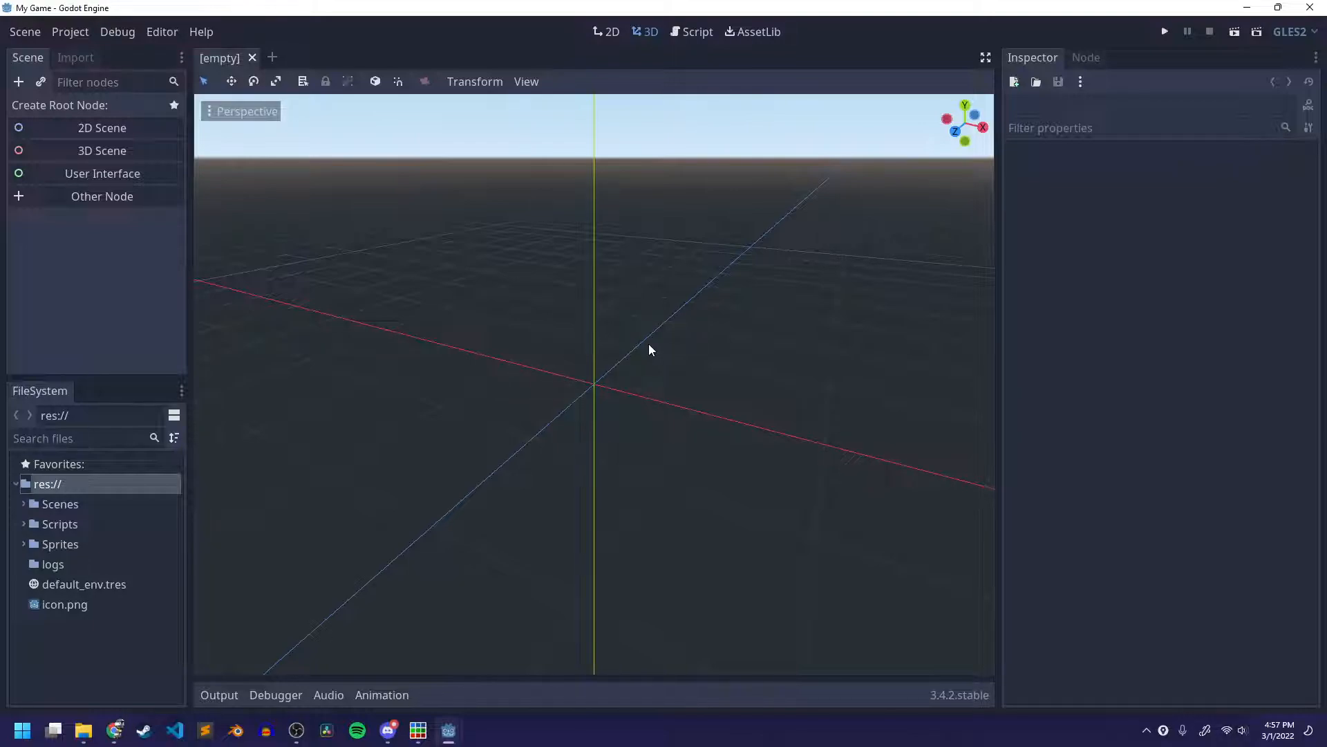
Step: Open DefaultScene.tscn from the project's Scenes folder
left_click(25, 503)
double_click(110, 524)
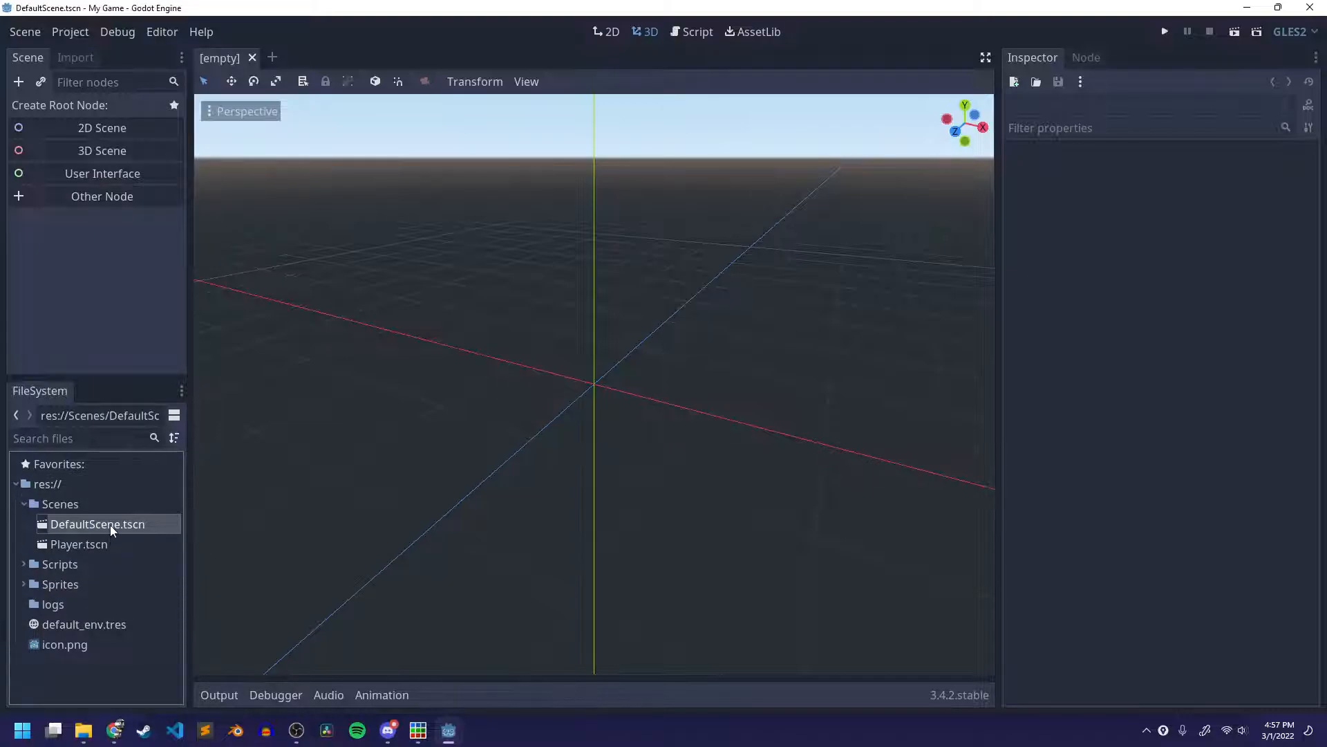
scroll(701, 493, "down", 3)
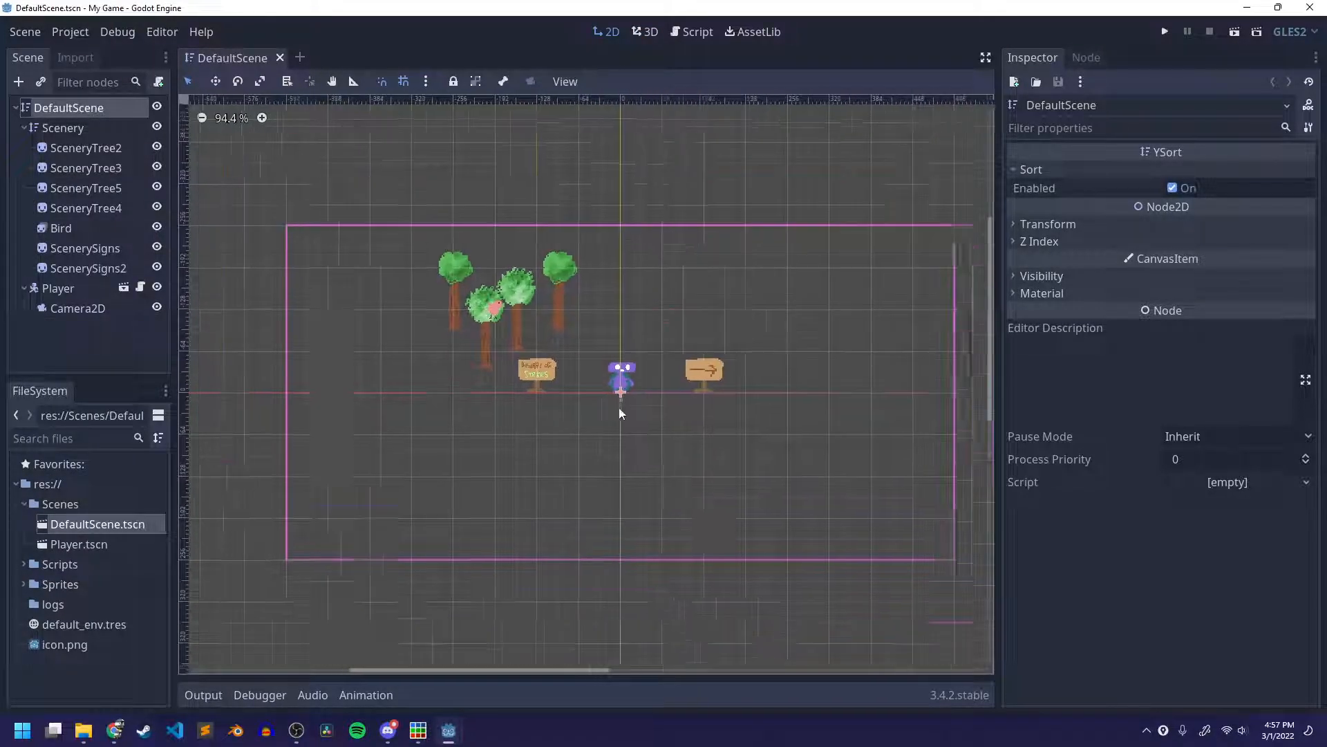
middle_click_drag(685, 424, 663, 384)
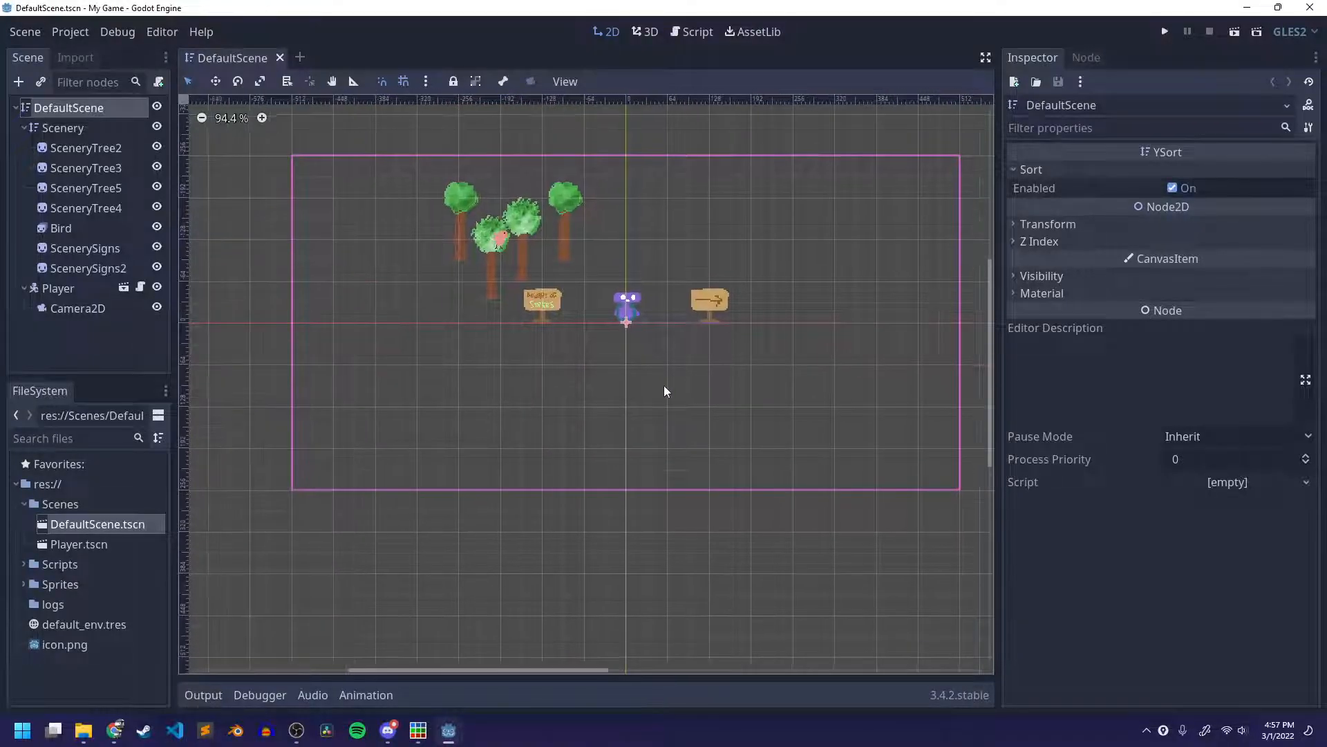
scroll(634, 451, "up", 1)
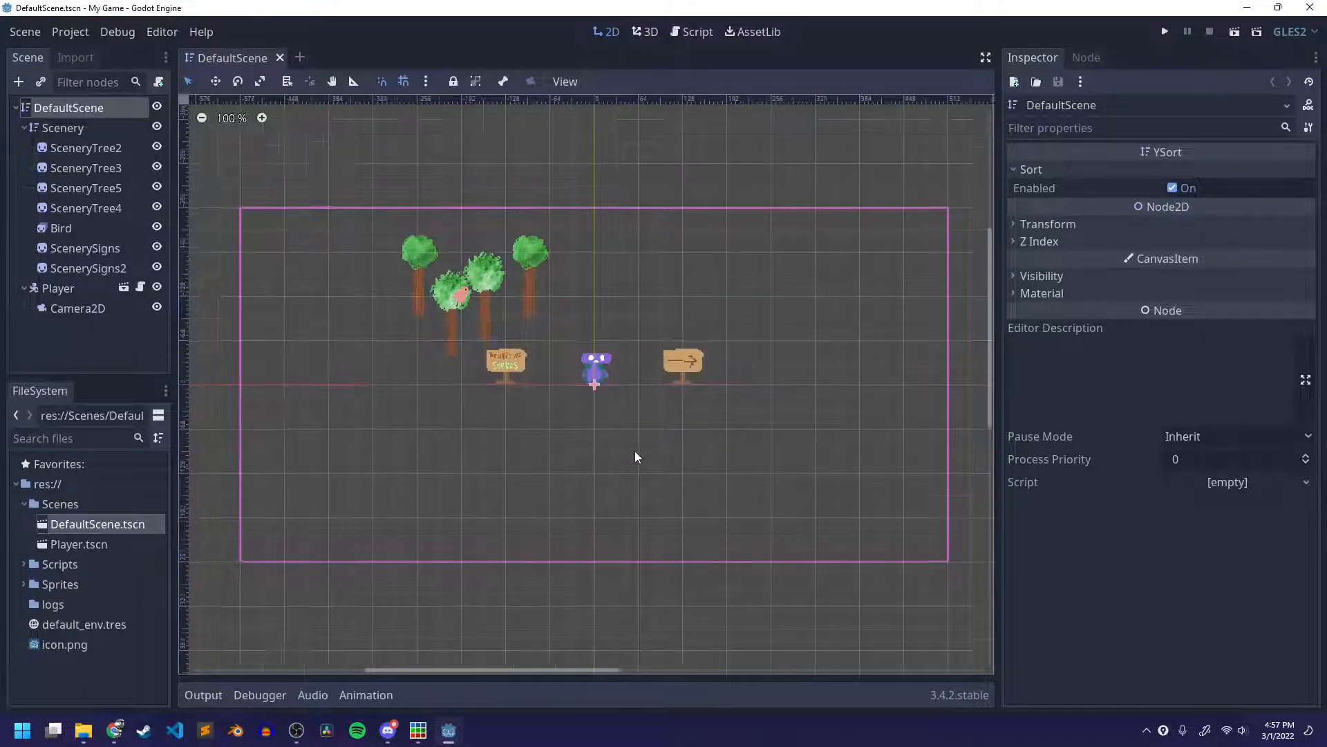
scroll(635, 450, "up", 1)
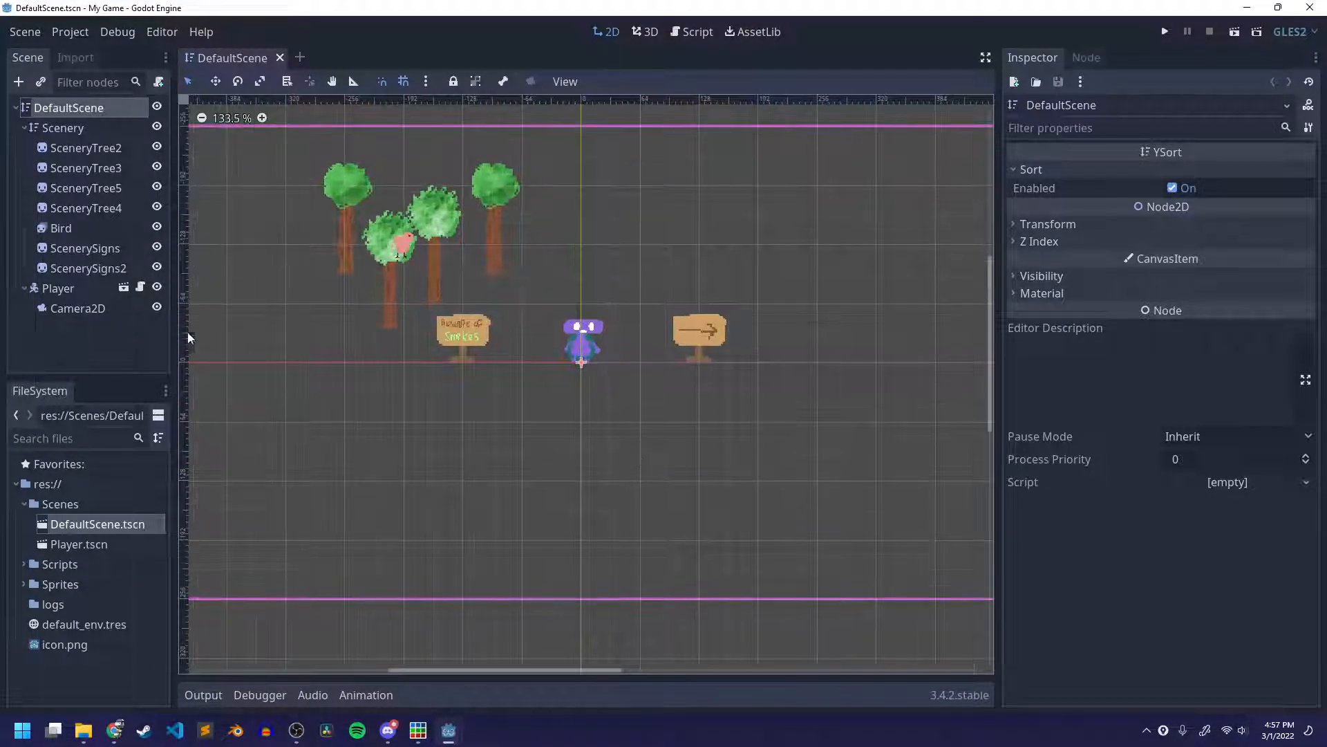
Step: Collapse the Scenery and Player branches in the scene tree
left_click(23, 129)
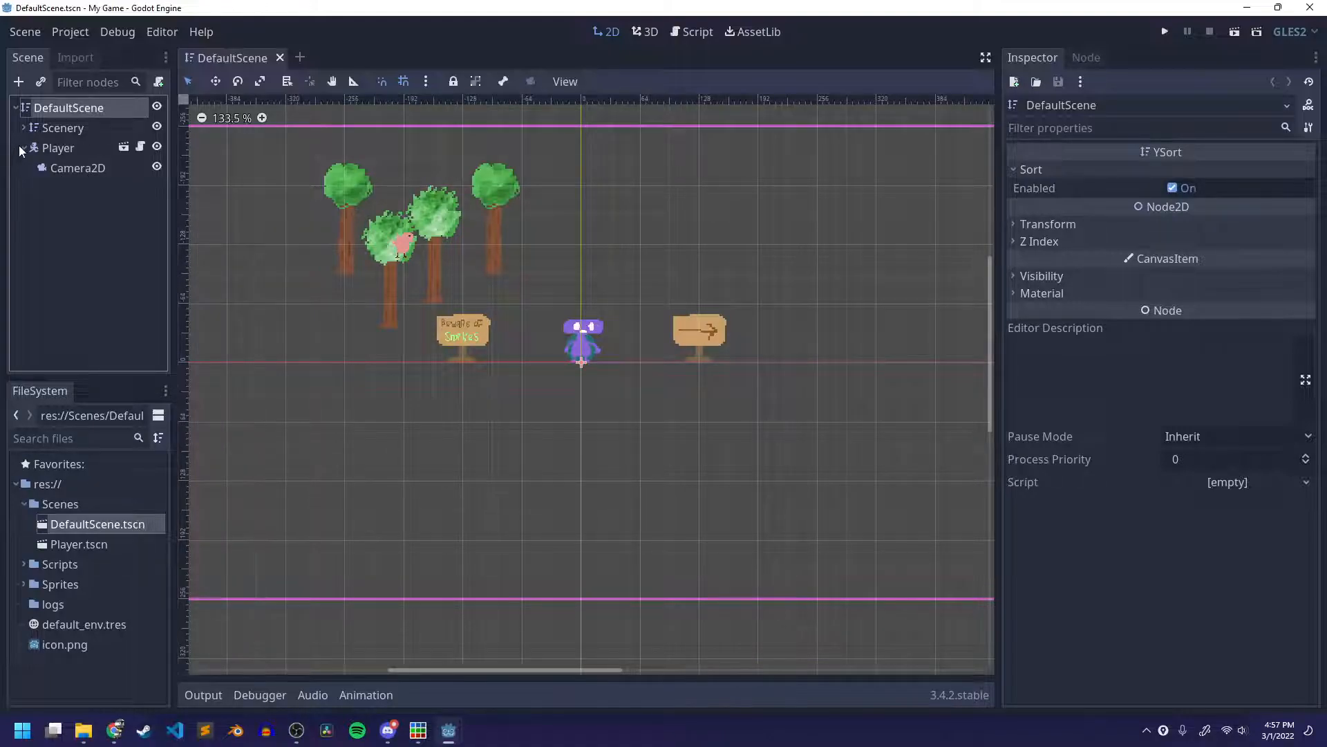
left_click(20, 147)
left_click(23, 147)
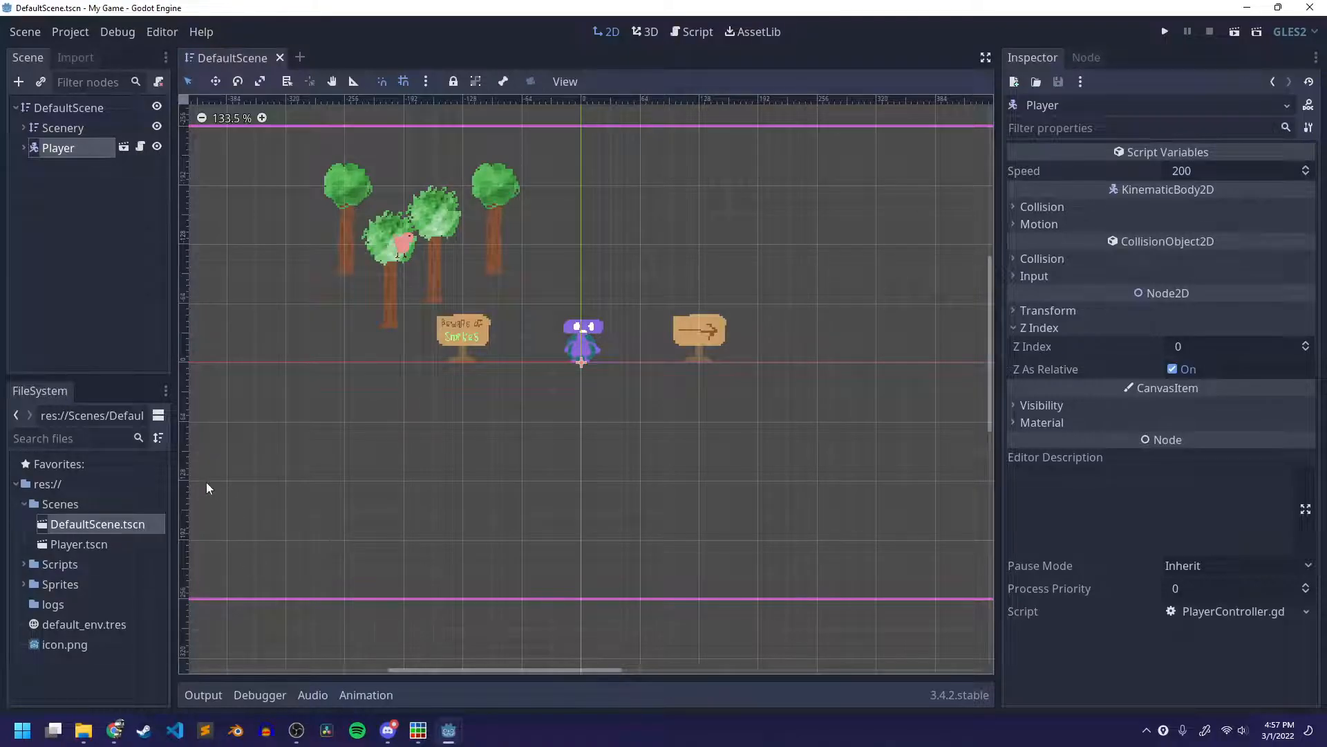
Step: Duplicate DefaultScene.tscn in the Scenes folder under the name TileBasicScene.tscn
right_click(84, 524)
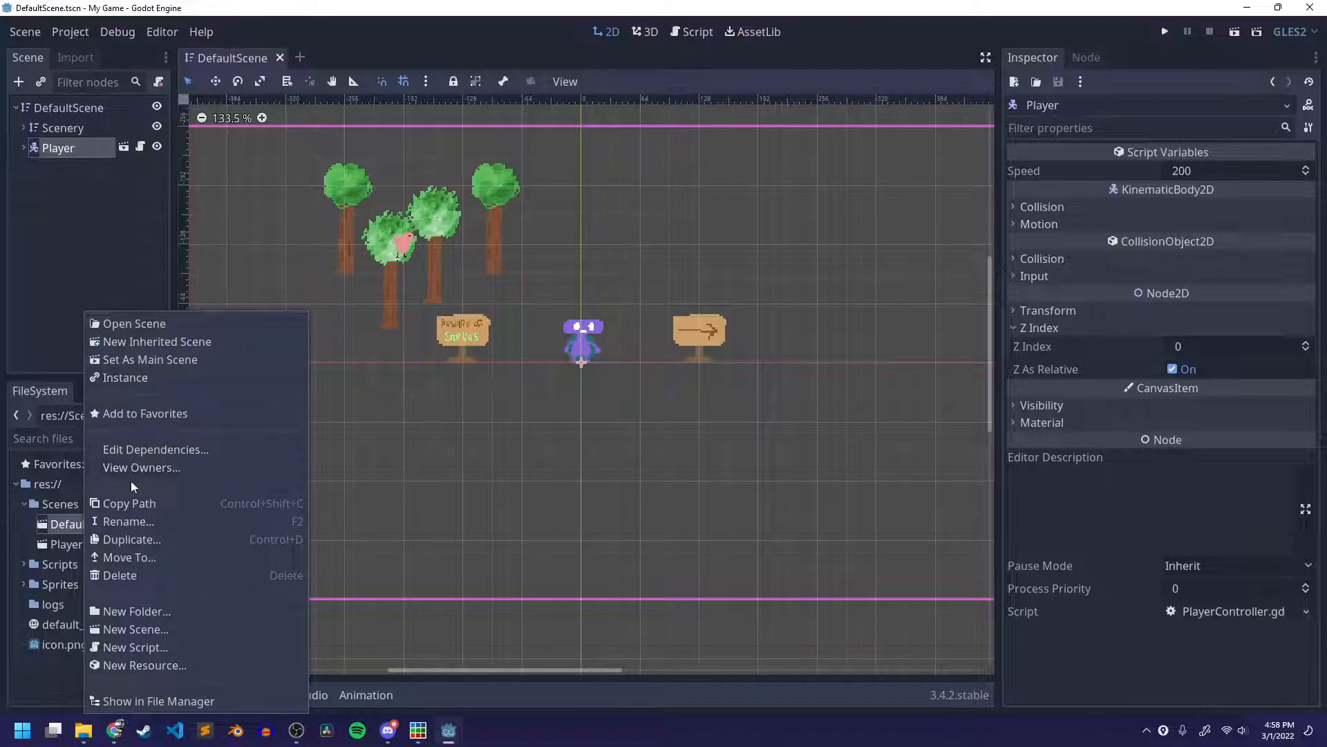
left_click(140, 540)
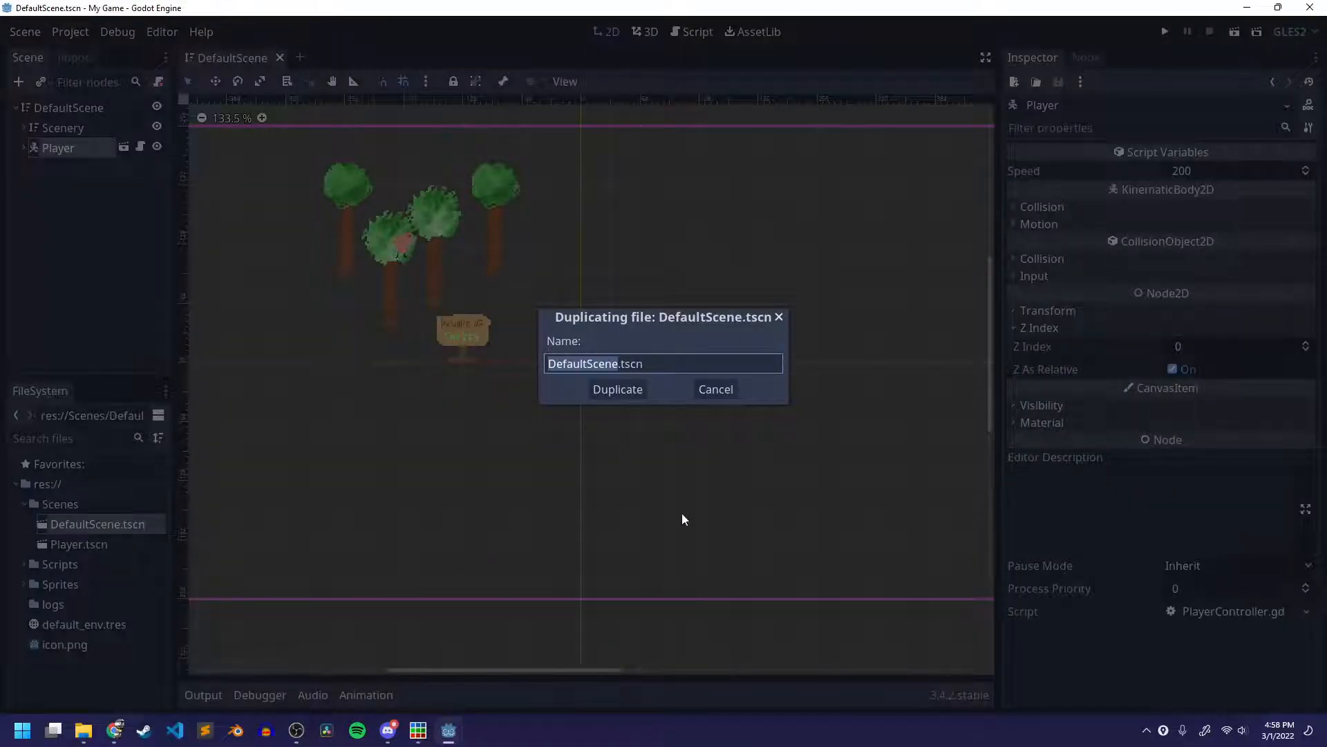
type("Tile")
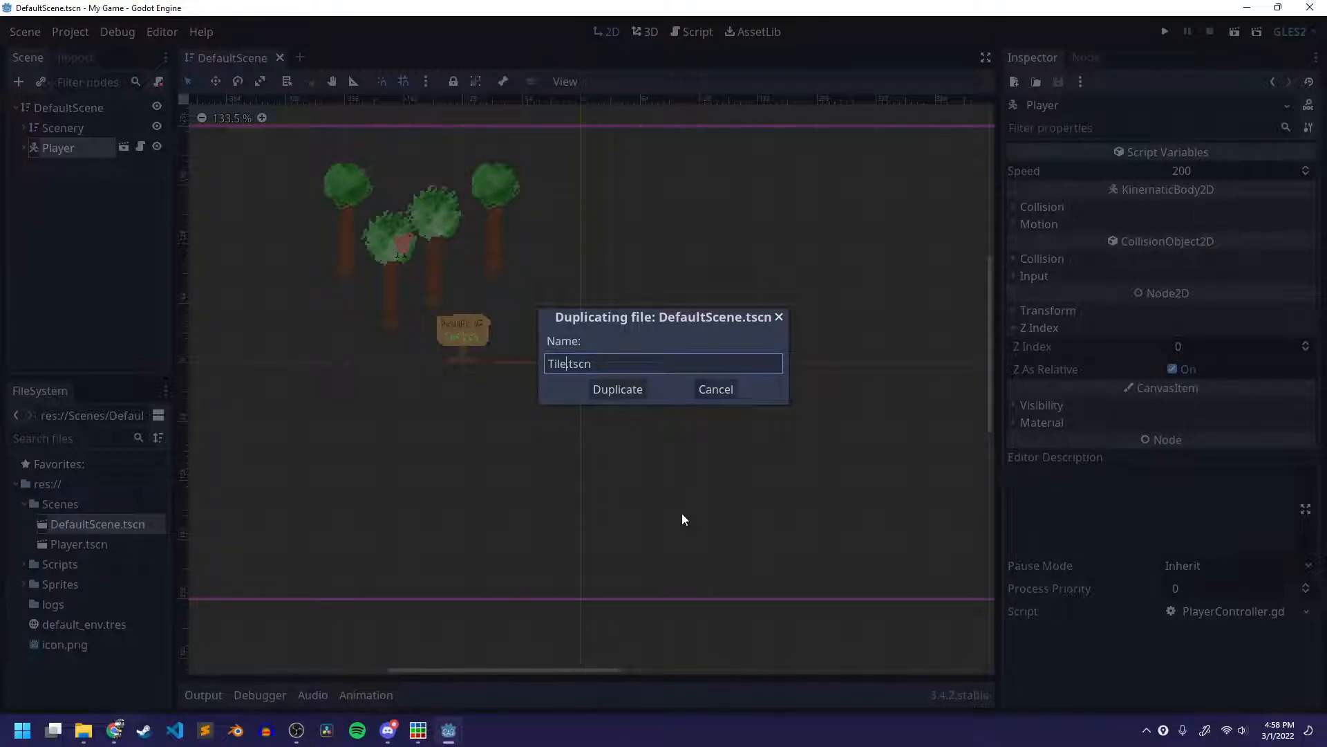
type("BasicScene")
key("Return")
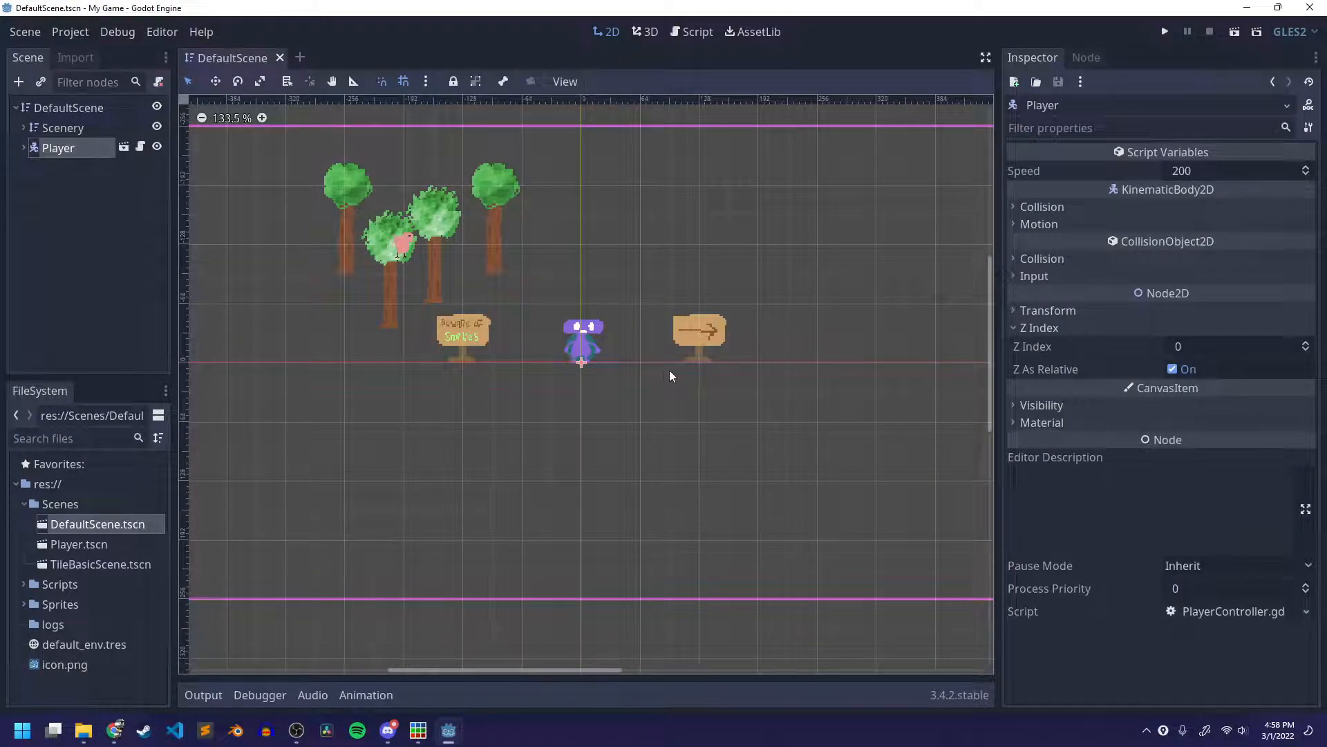
Step: Open TileBasicScene.tscn from the Scenes folder and close the DefaultScene scene
scroll(477, 432, "down", 5)
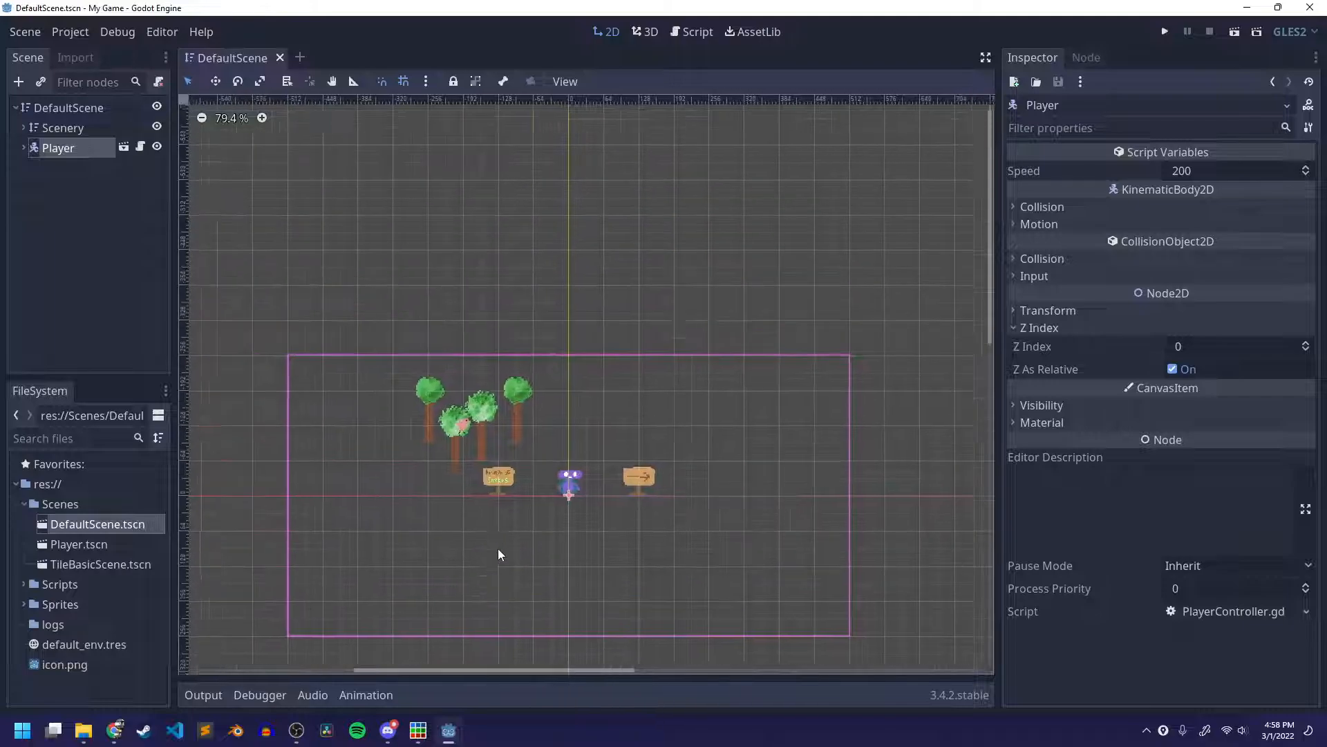
middle_click_drag(499, 411, 499, 408)
left_click(53, 211)
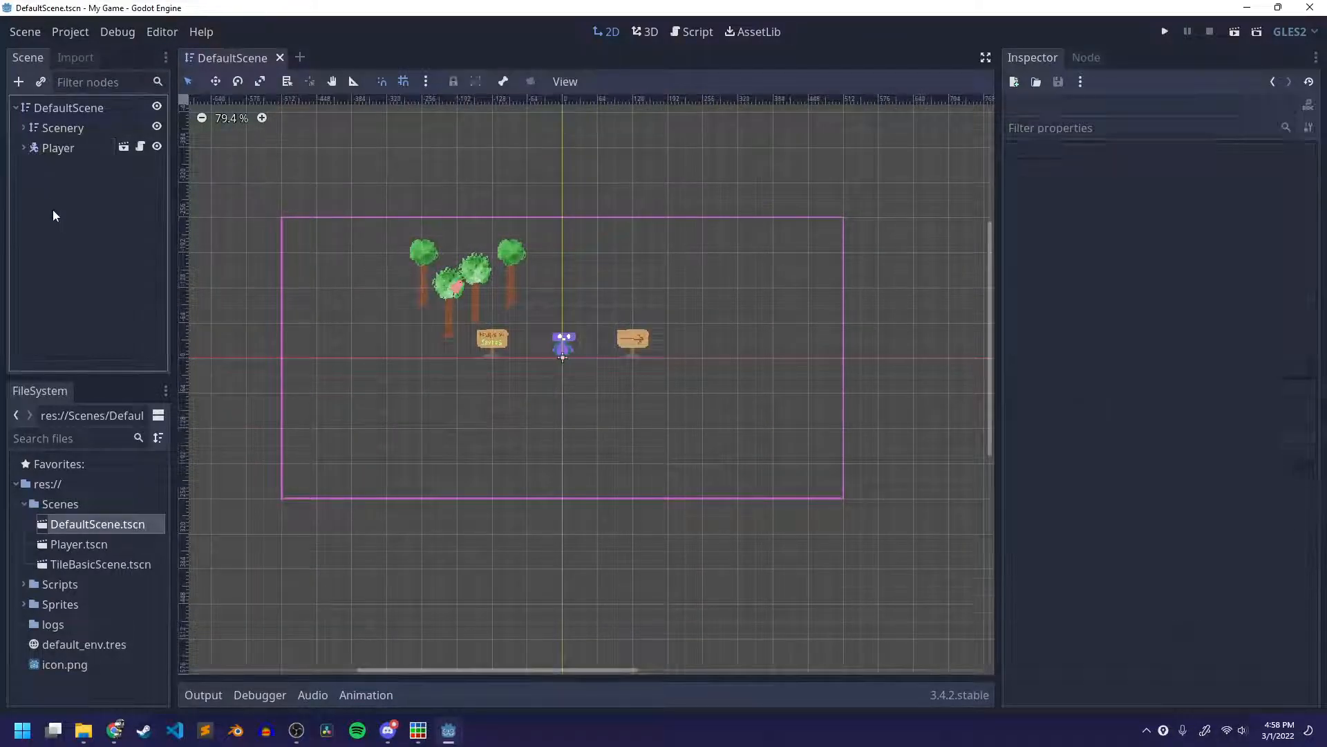
scroll(523, 335, "up", 1)
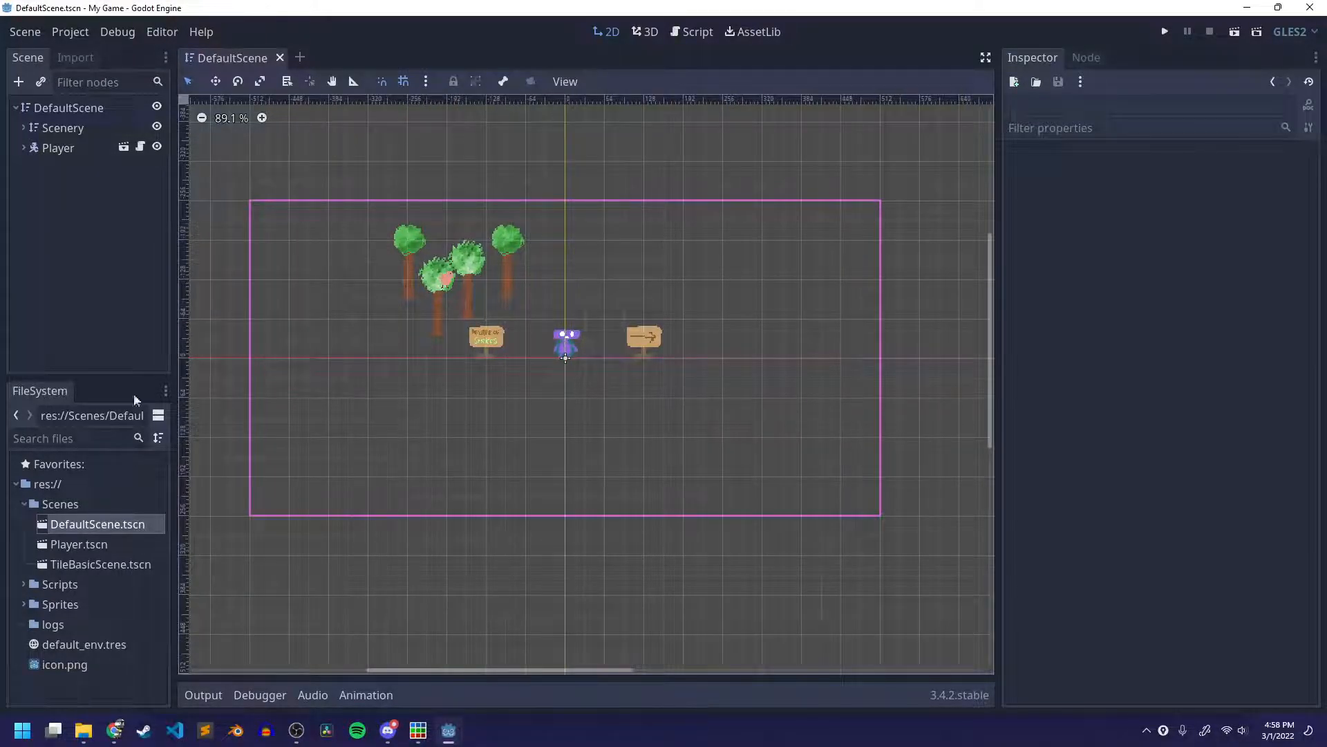
left_click(79, 565)
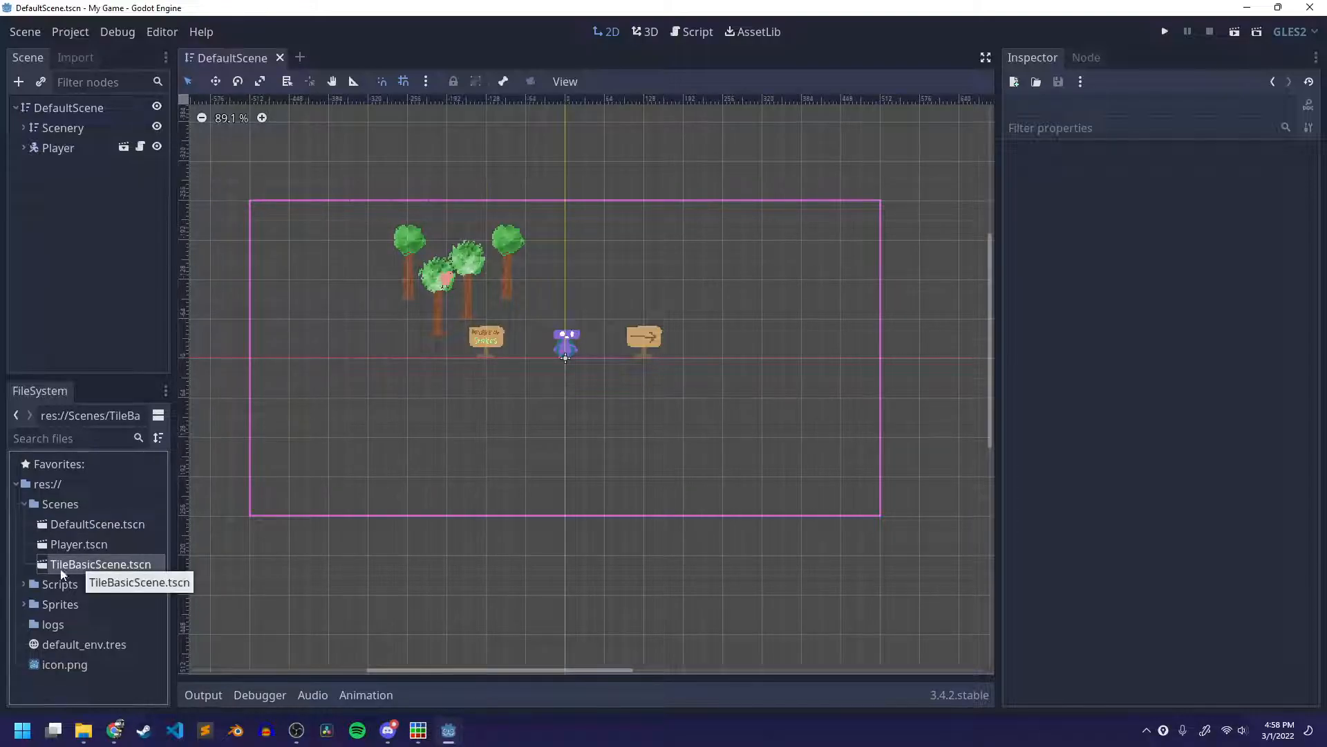
left_click(265, 57)
left_click(279, 58)
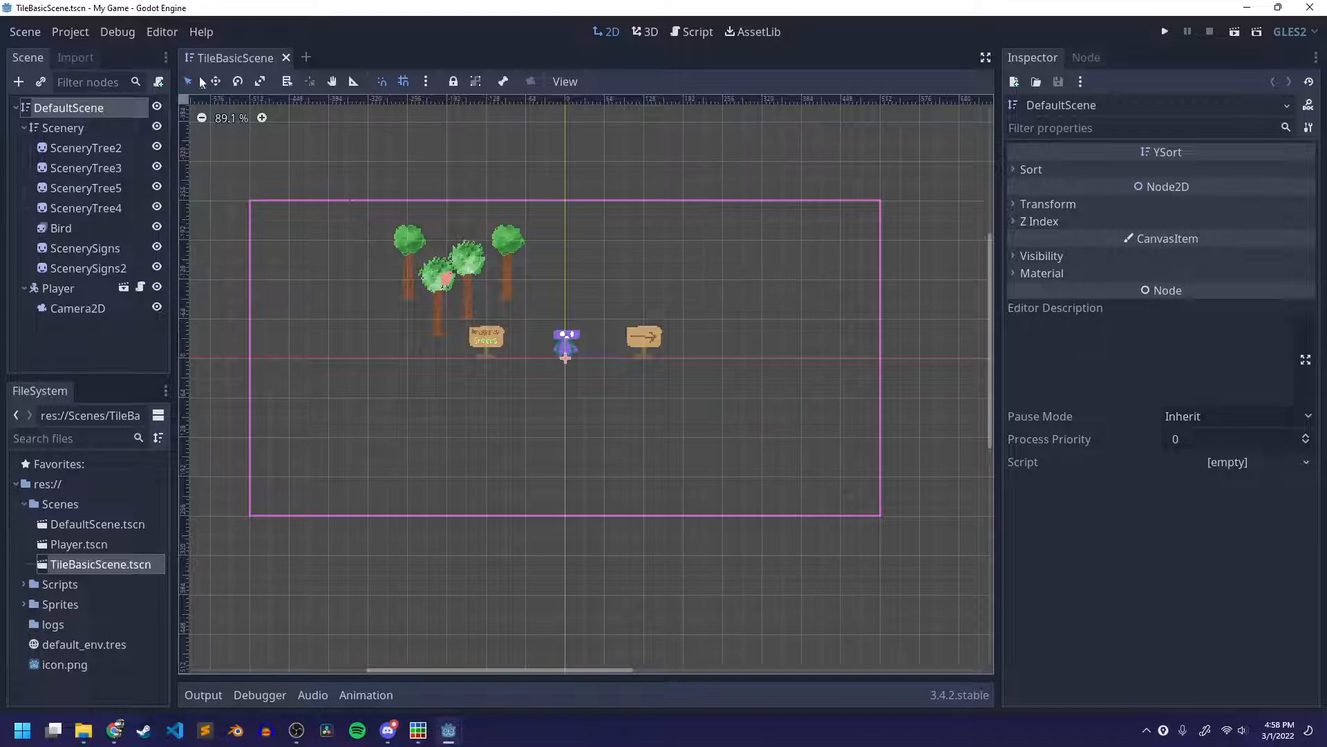
Step: Rename the root node of the duplicated scene to TileBasicScene and save the scene
double_click(56, 108)
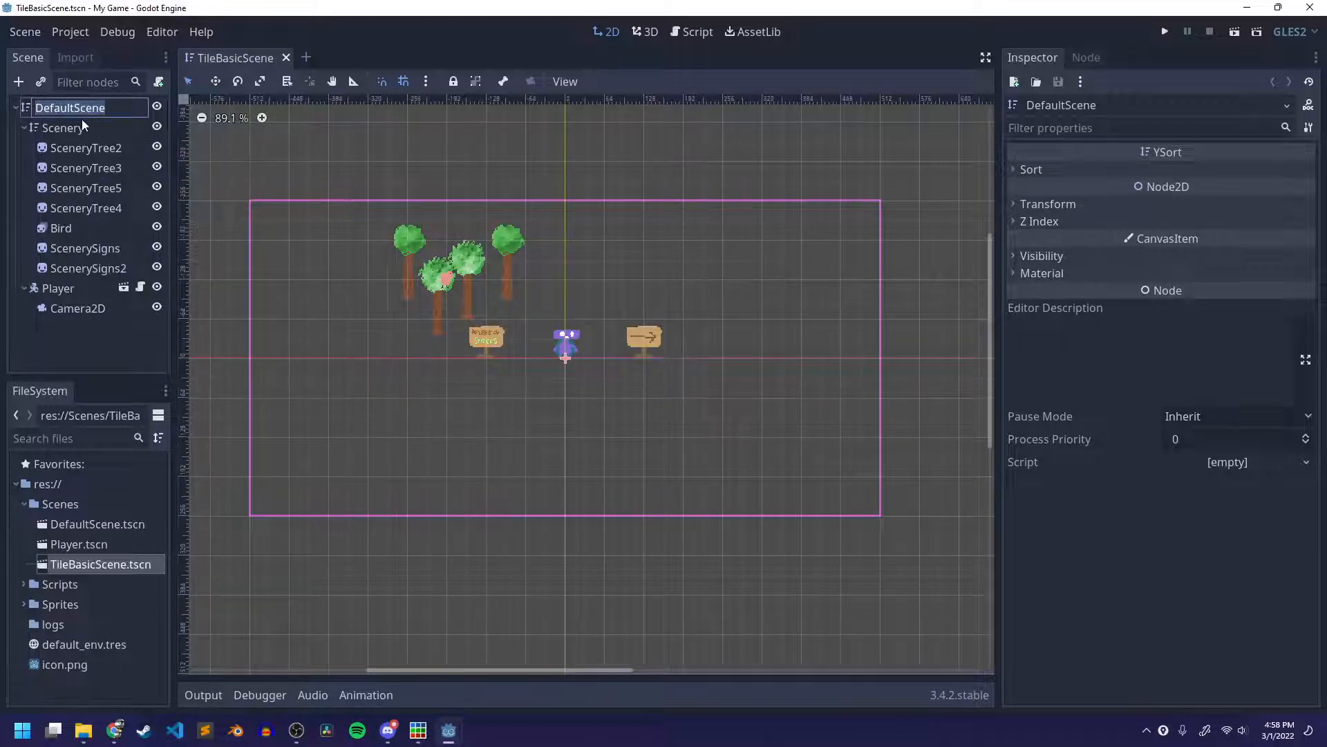
type("TileBasicScene")
key("Return")
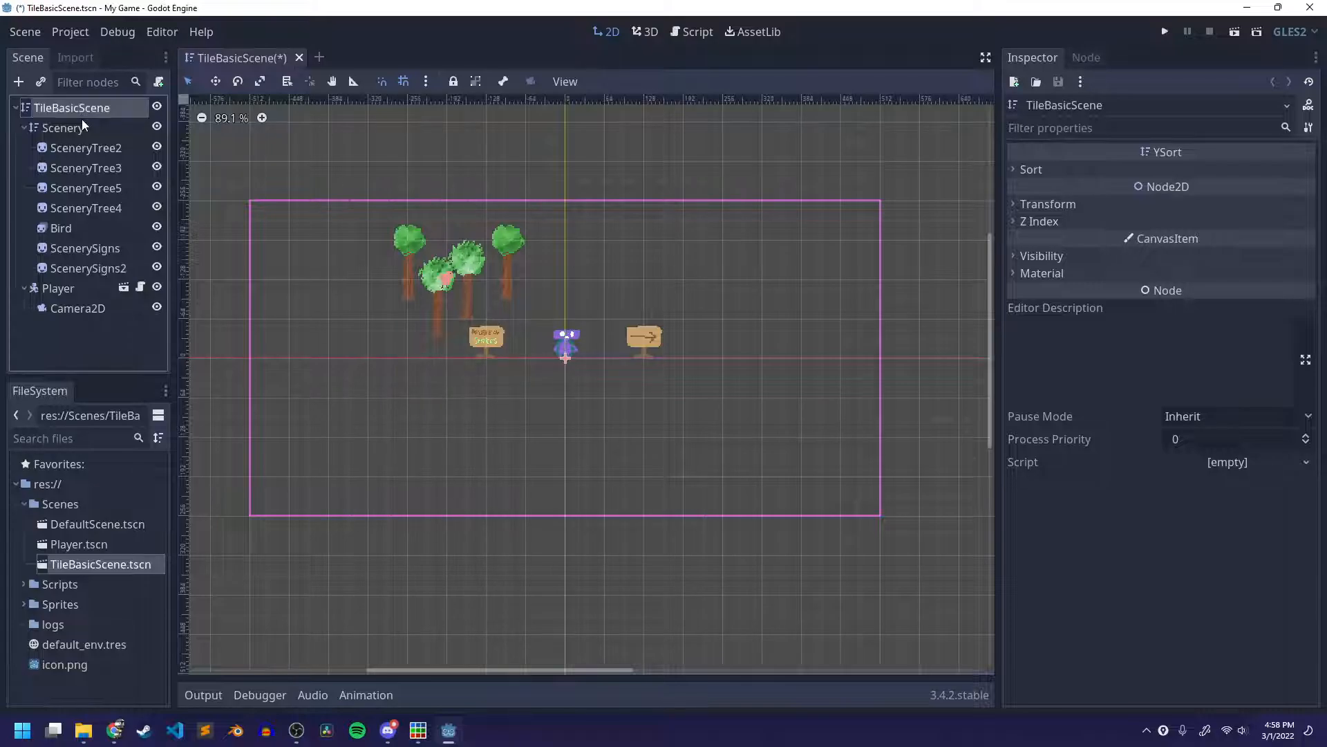
key("ctrl+s")
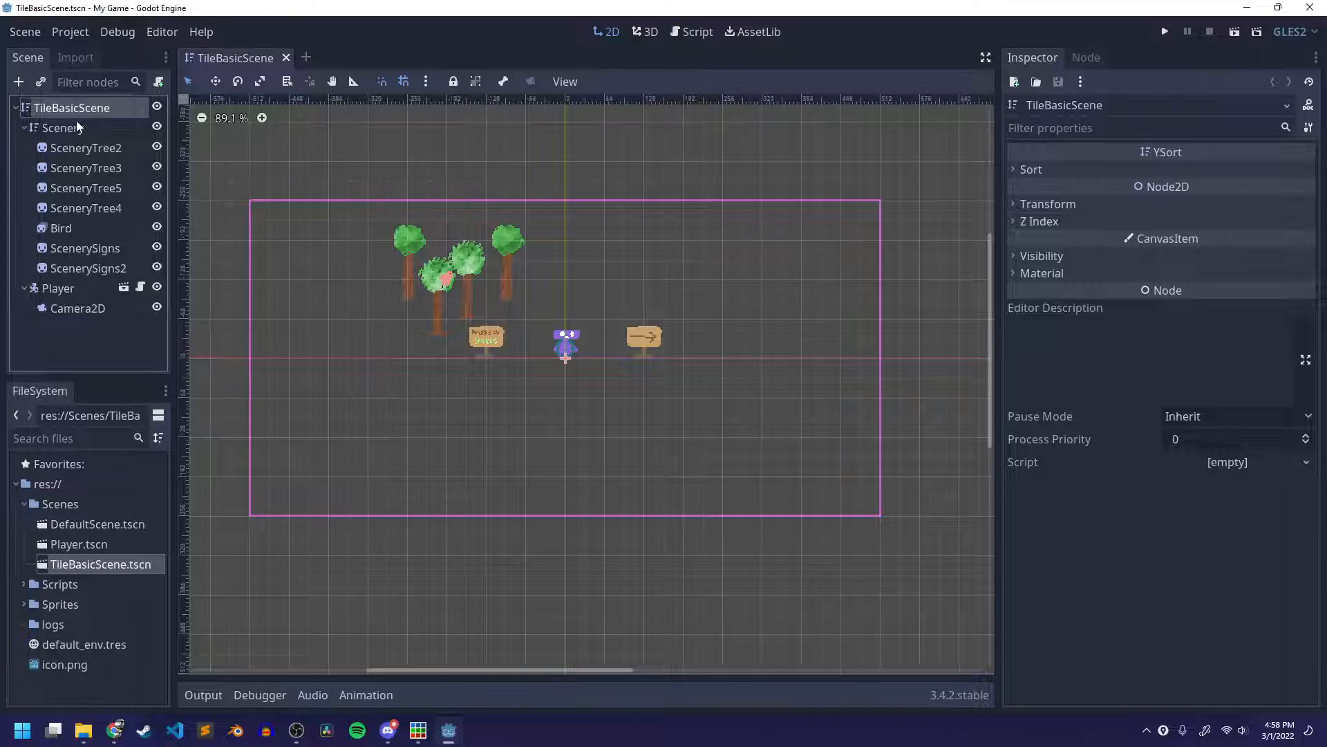
Step: Save the scene again and collapse the Scenery and Player branches in the scene tree
scroll(574, 366, "up", 3)
scroll(582, 369, "down", 5)
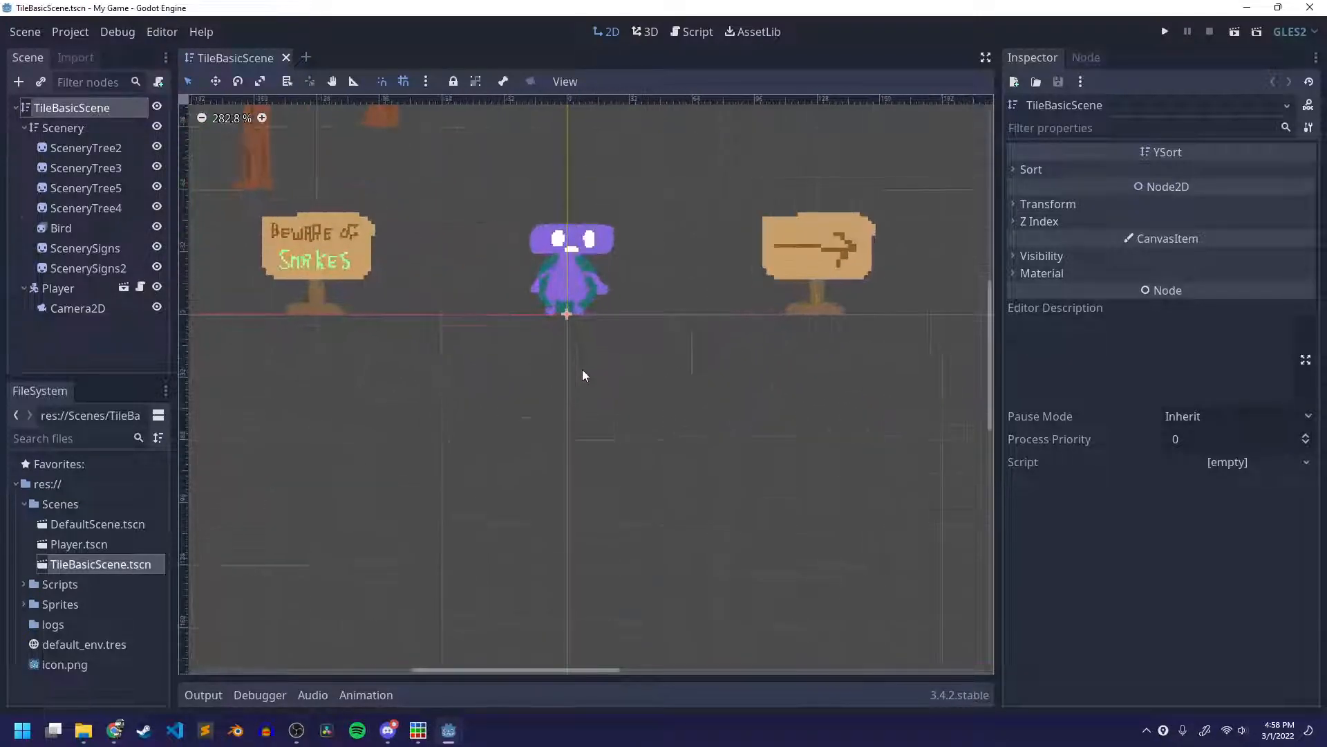
middle_click_drag(621, 427, 756, 413)
key("ctrl+s")
left_click(23, 128)
left_click(24, 148)
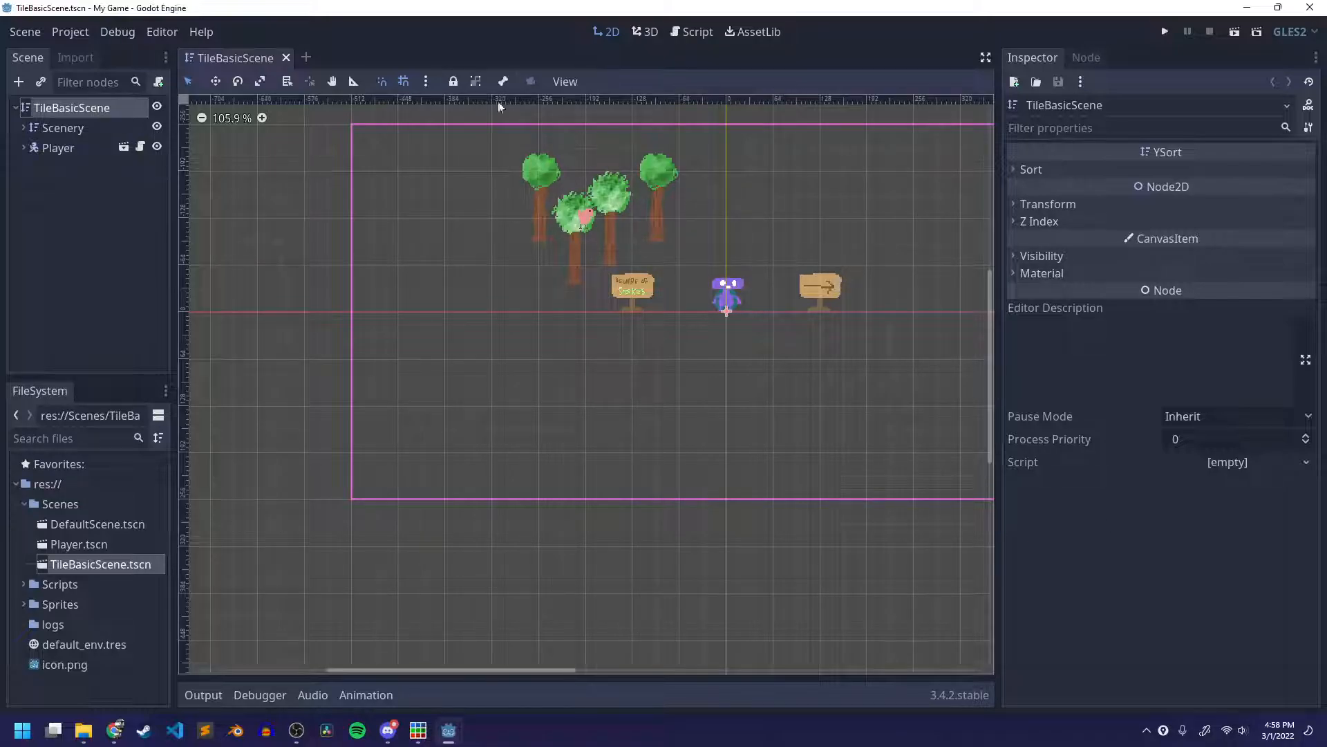
scroll(687, 382, "down", 2)
middle_click_drag(687, 382, 600, 396)
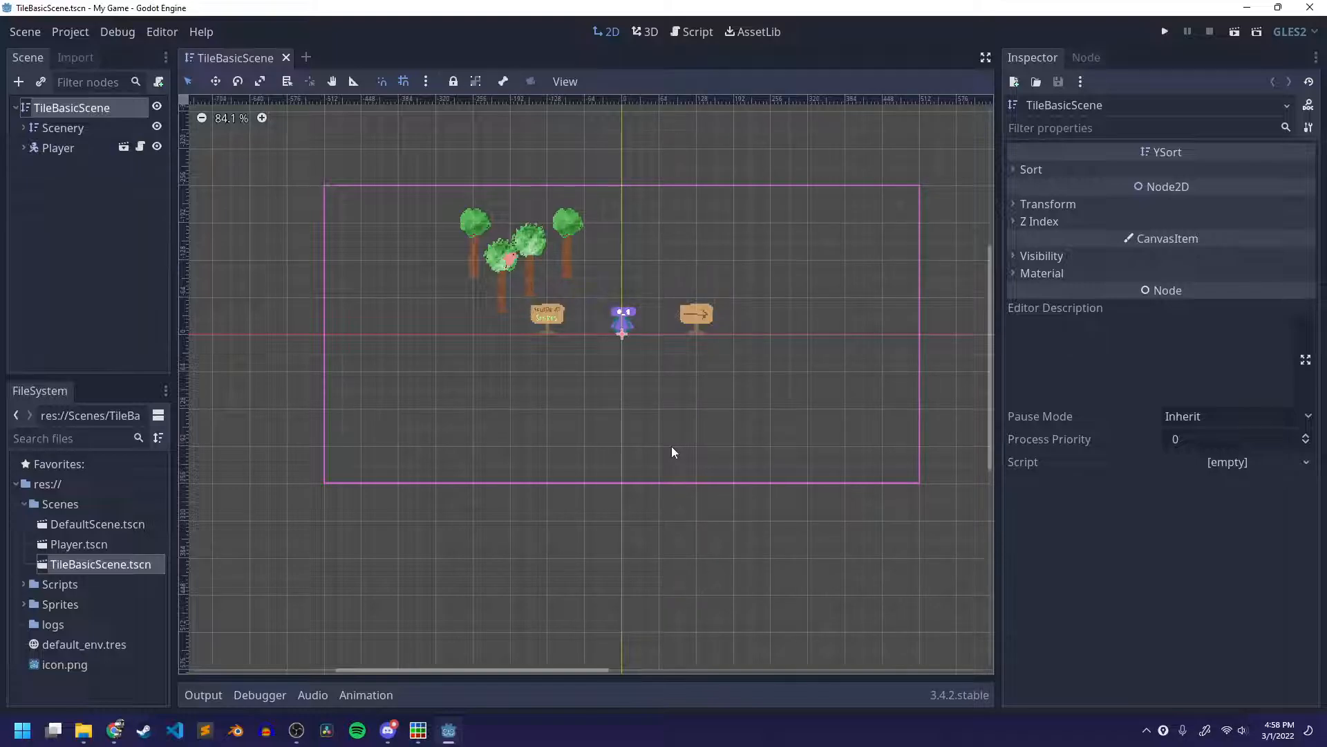
Step: Add a TileMap node as a child of the TileBasicScene root node
left_click(80, 228)
left_click(50, 109)
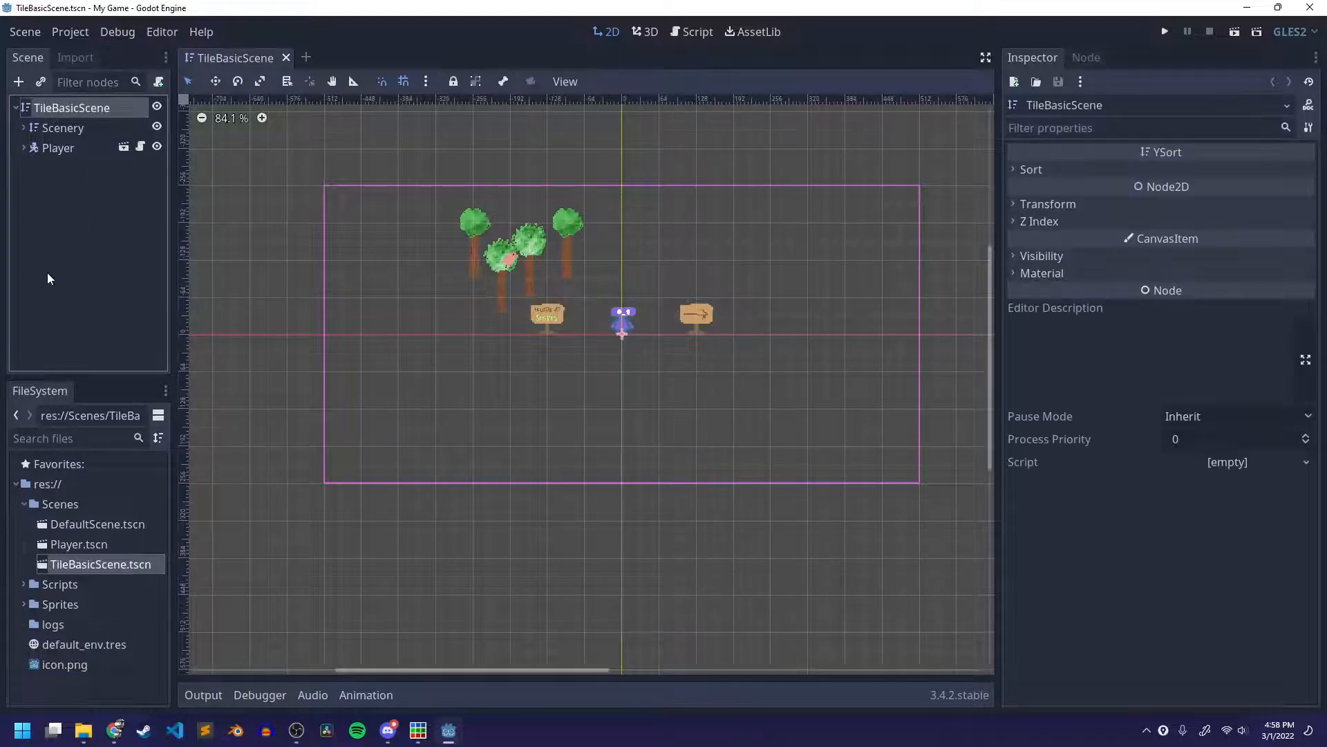
left_click(19, 83)
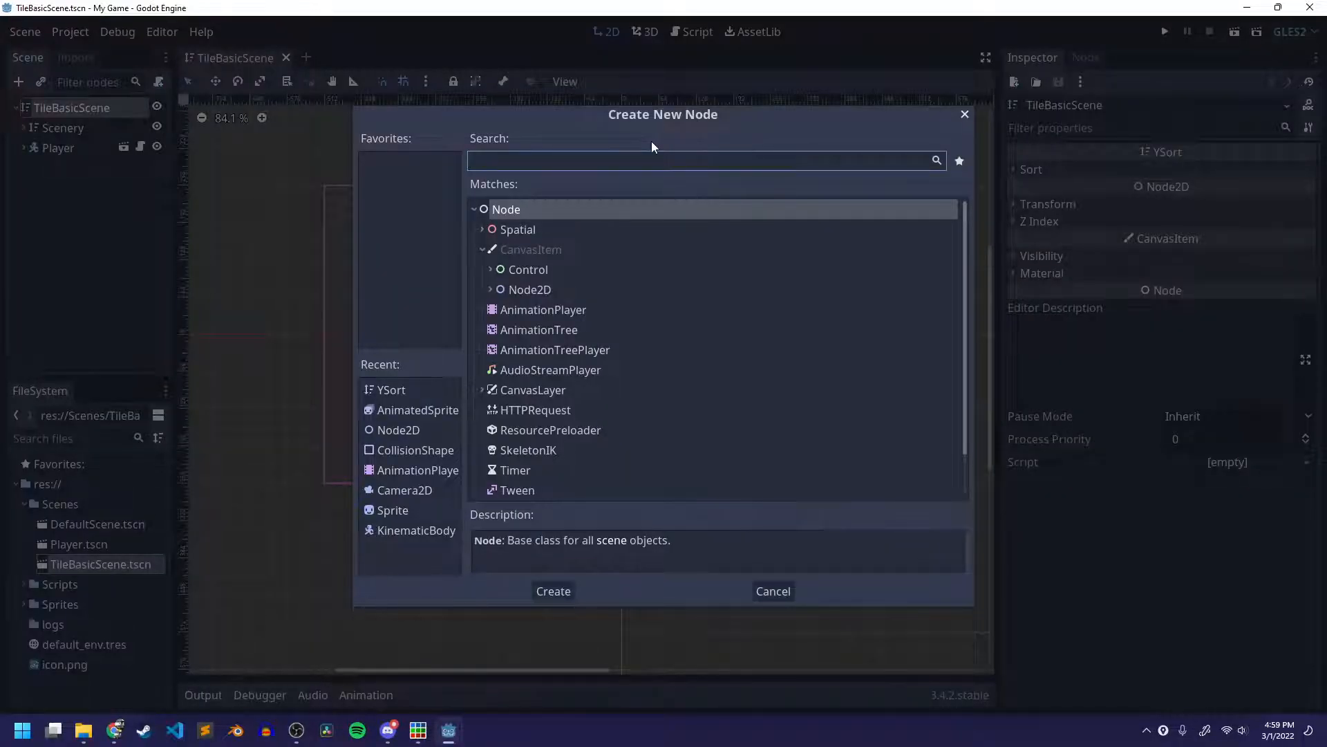
type("tile")
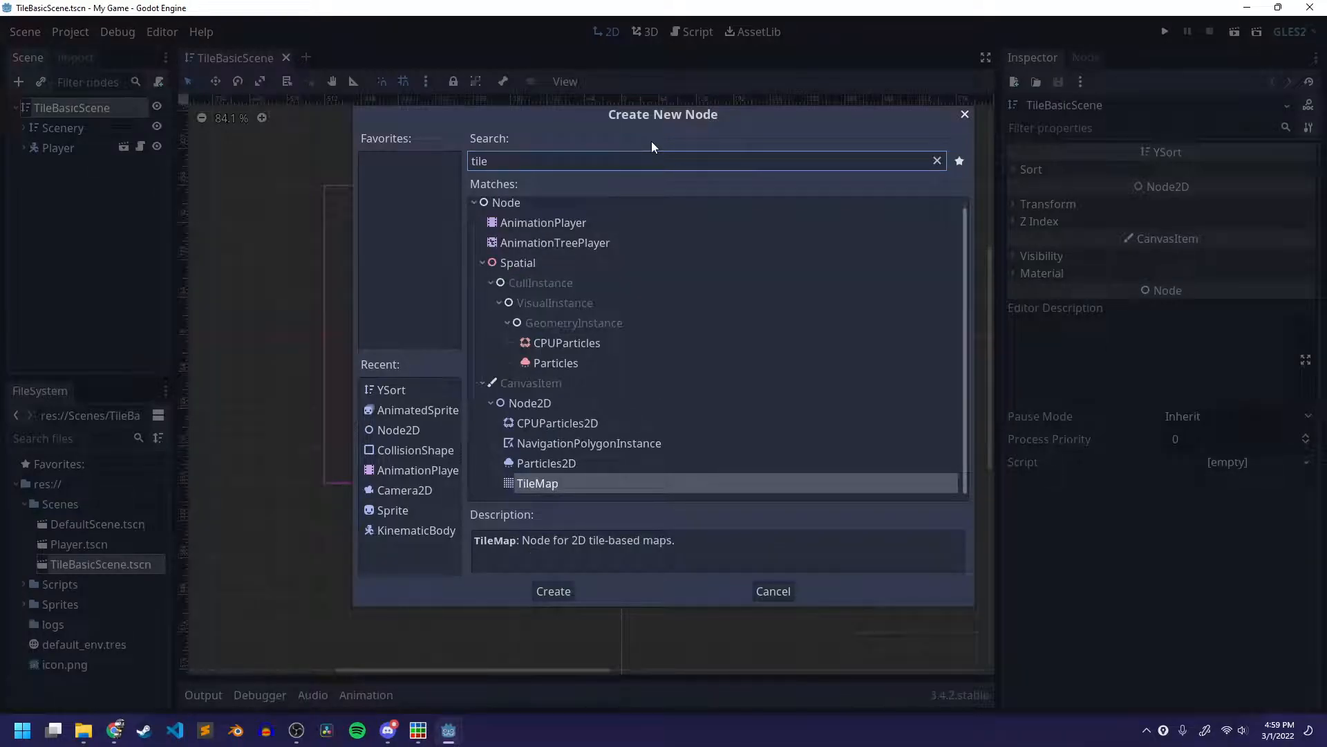
type("map")
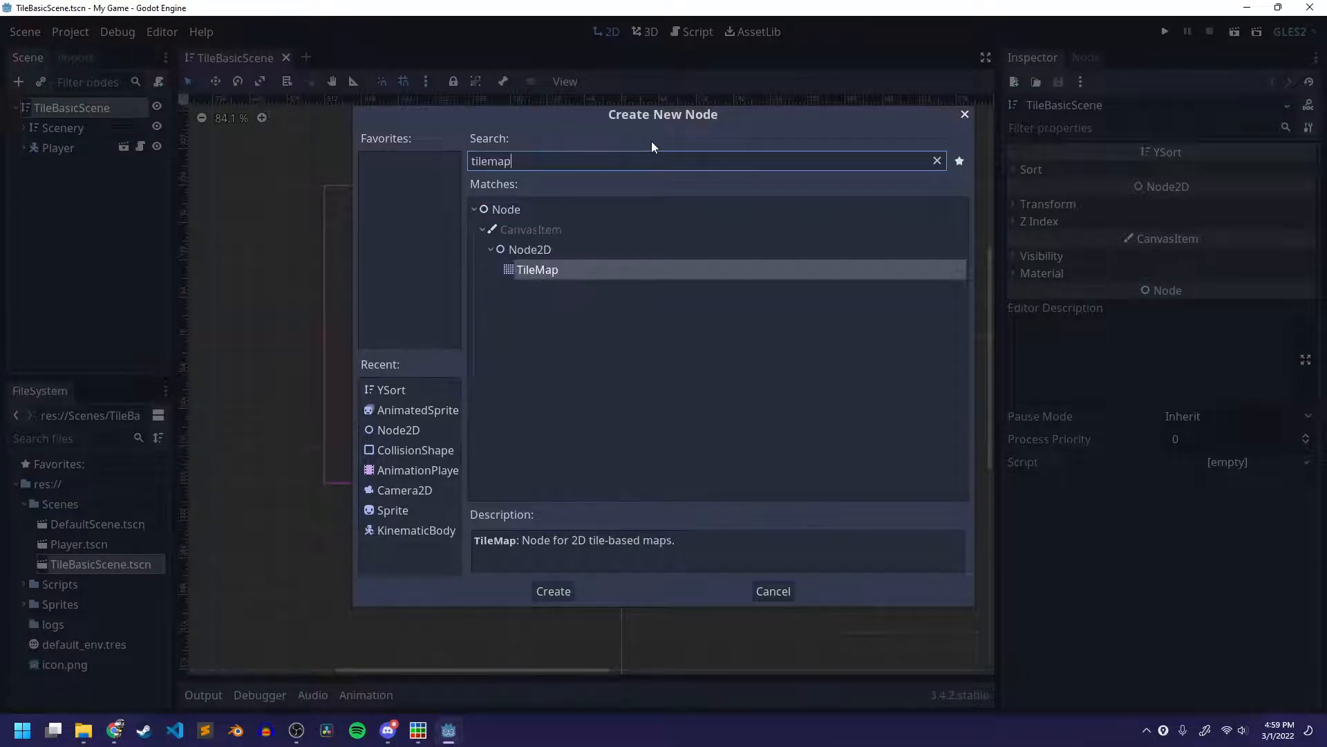
left_click(564, 269)
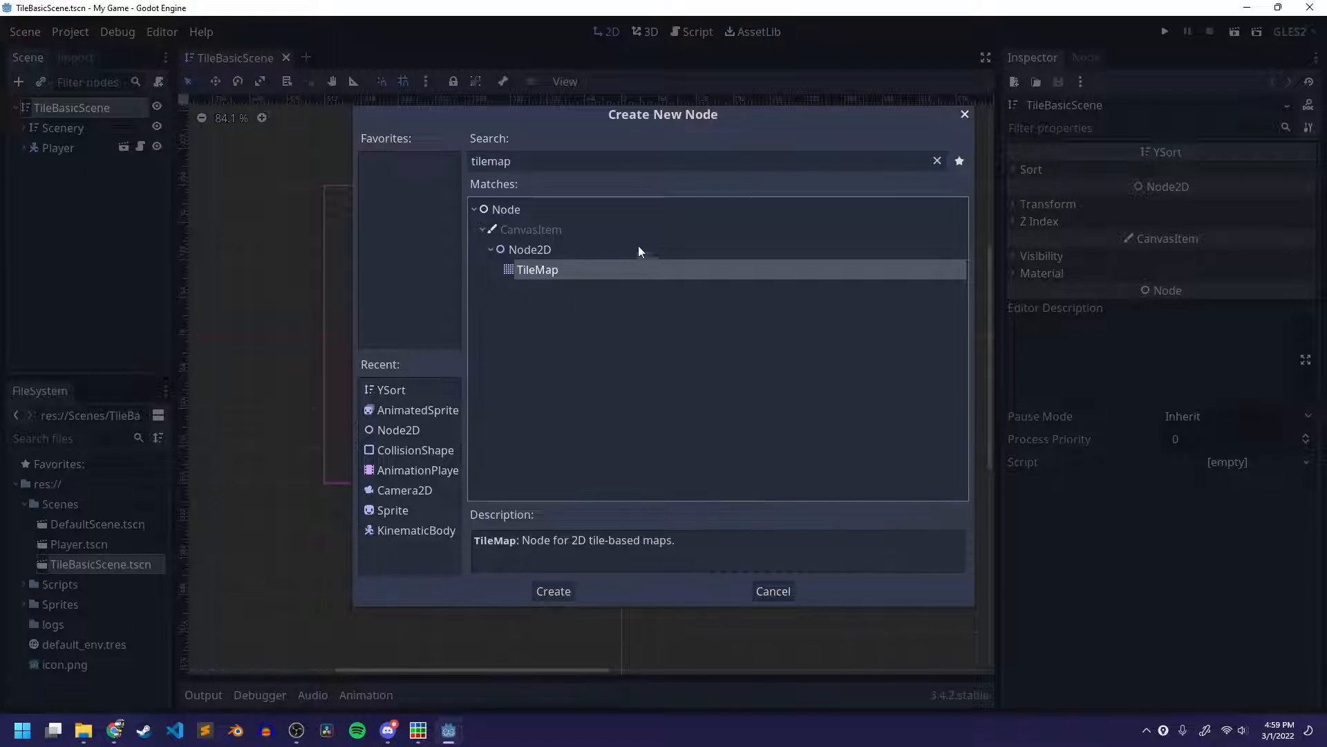
left_click(553, 592)
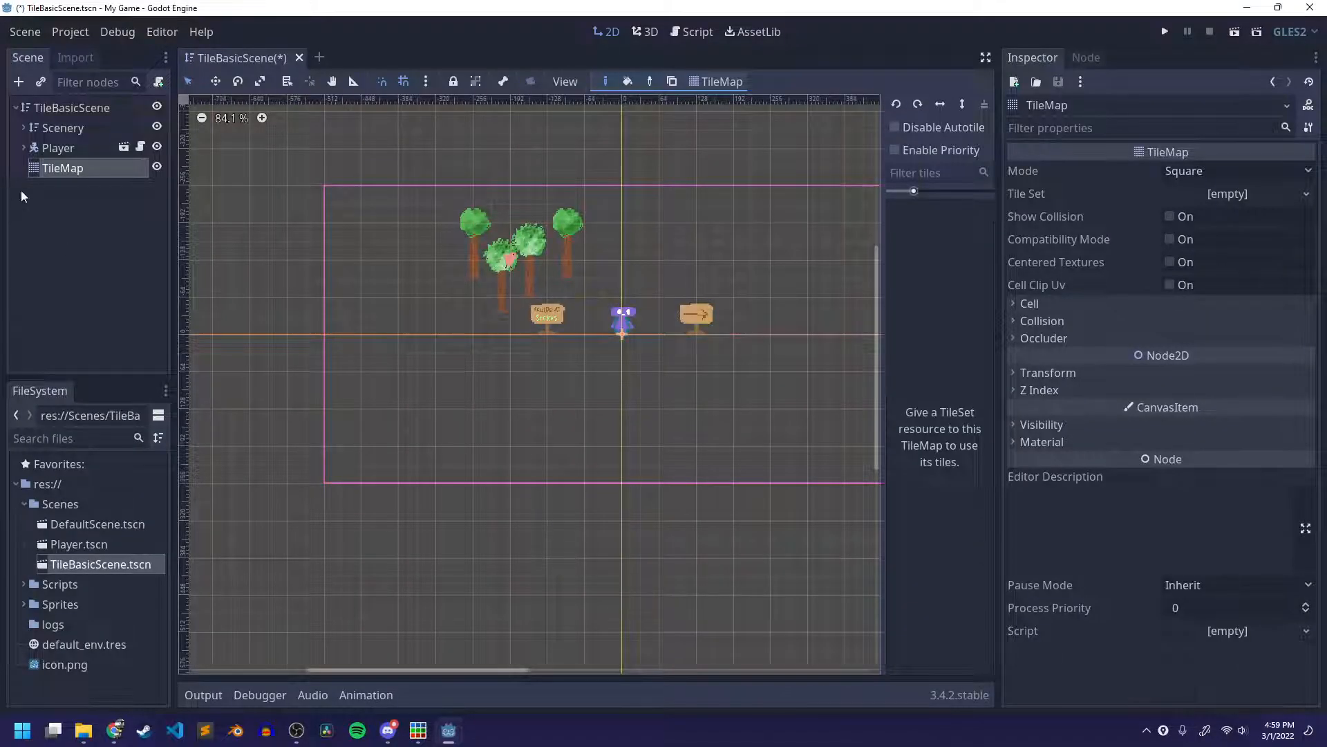
Step: Move the TileMap node above Scenery in the scene tree and rename it TileMapBasic
left_click_drag(53, 177, 57, 125)
left_click(62, 128)
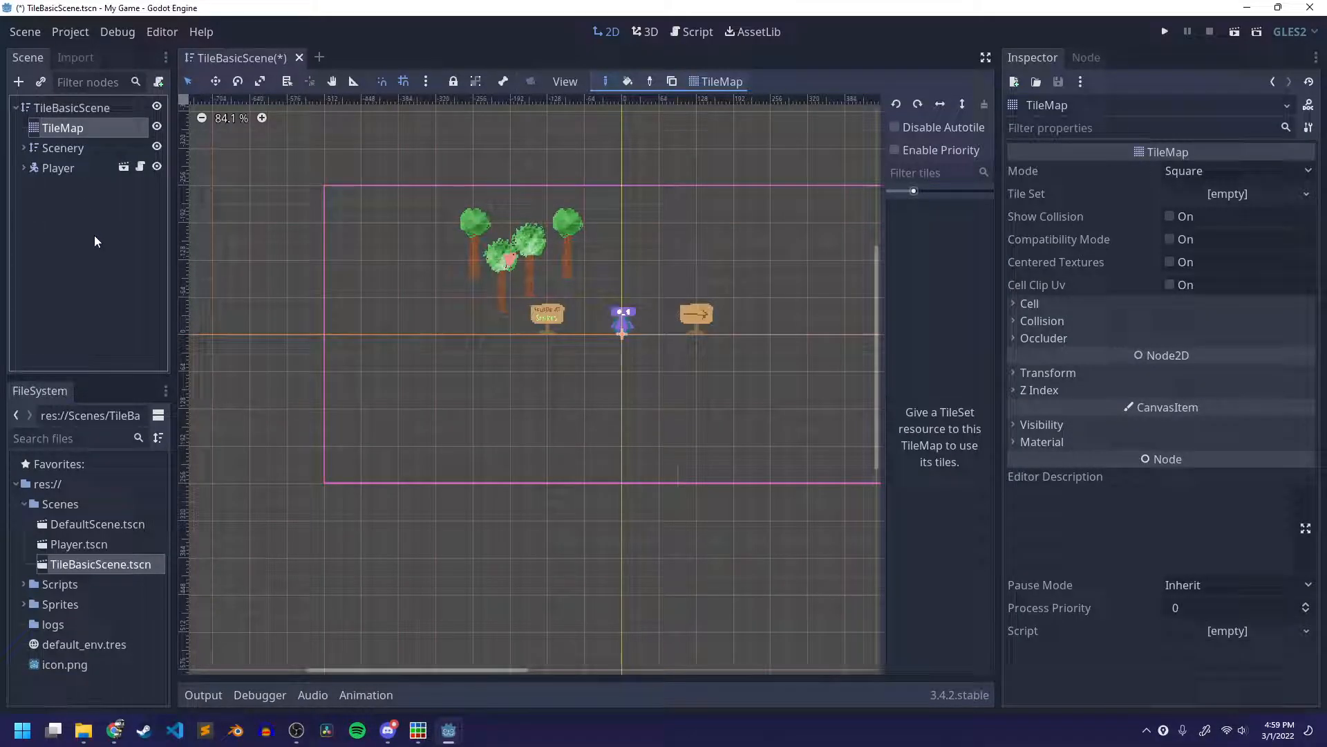
key("F2")
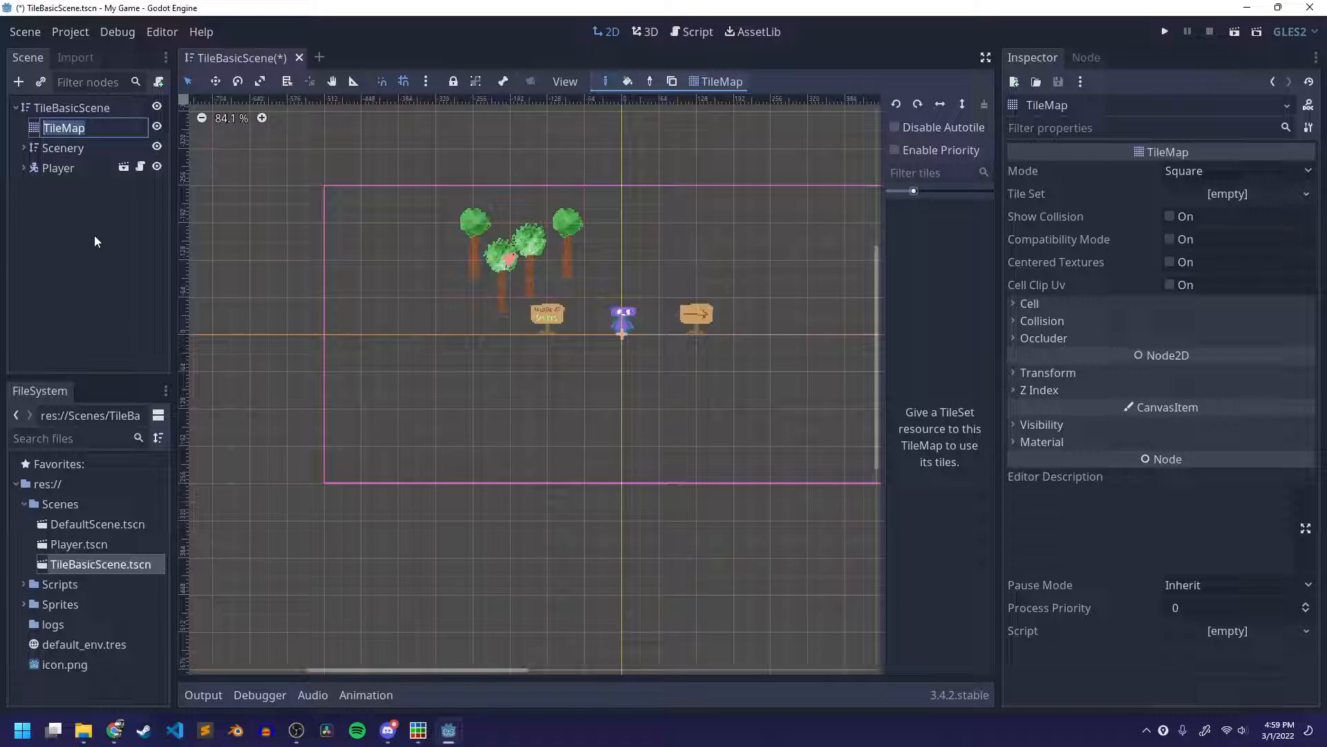
key("End")
type("Basic")
key("Return")
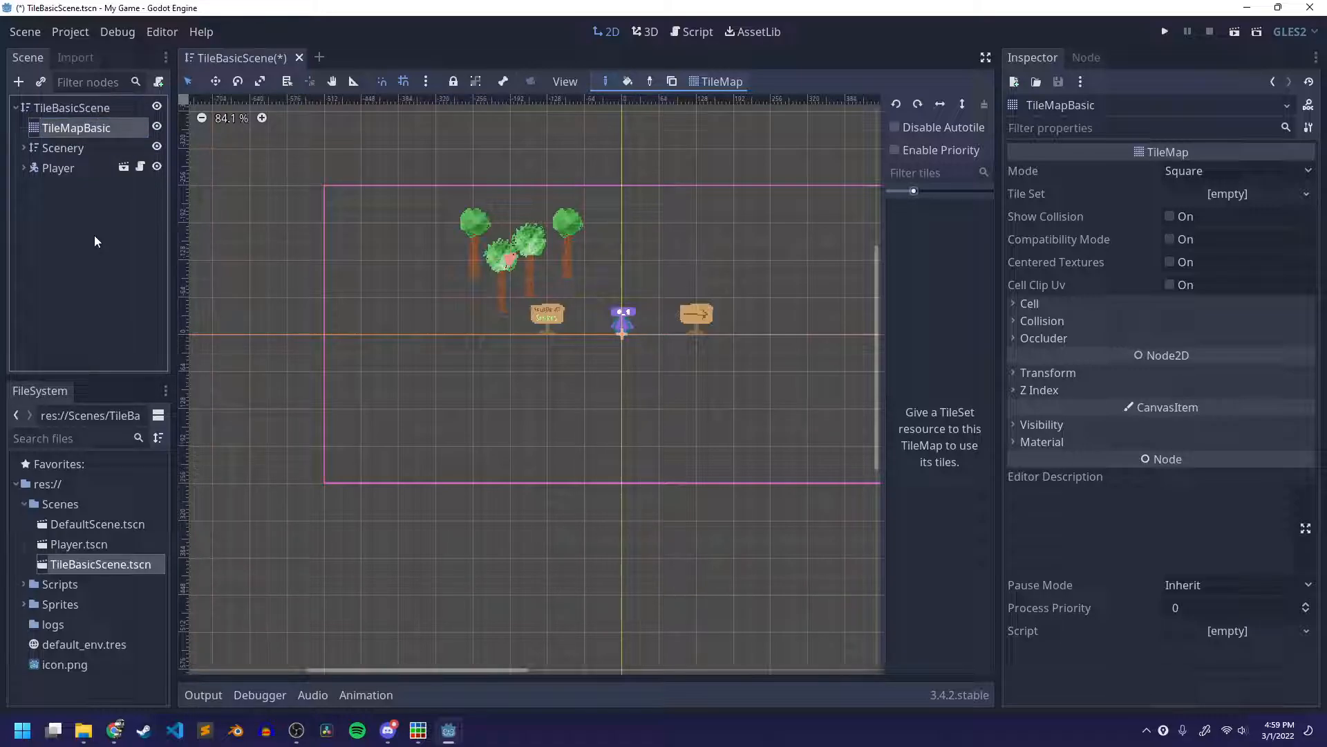
left_click(64, 235)
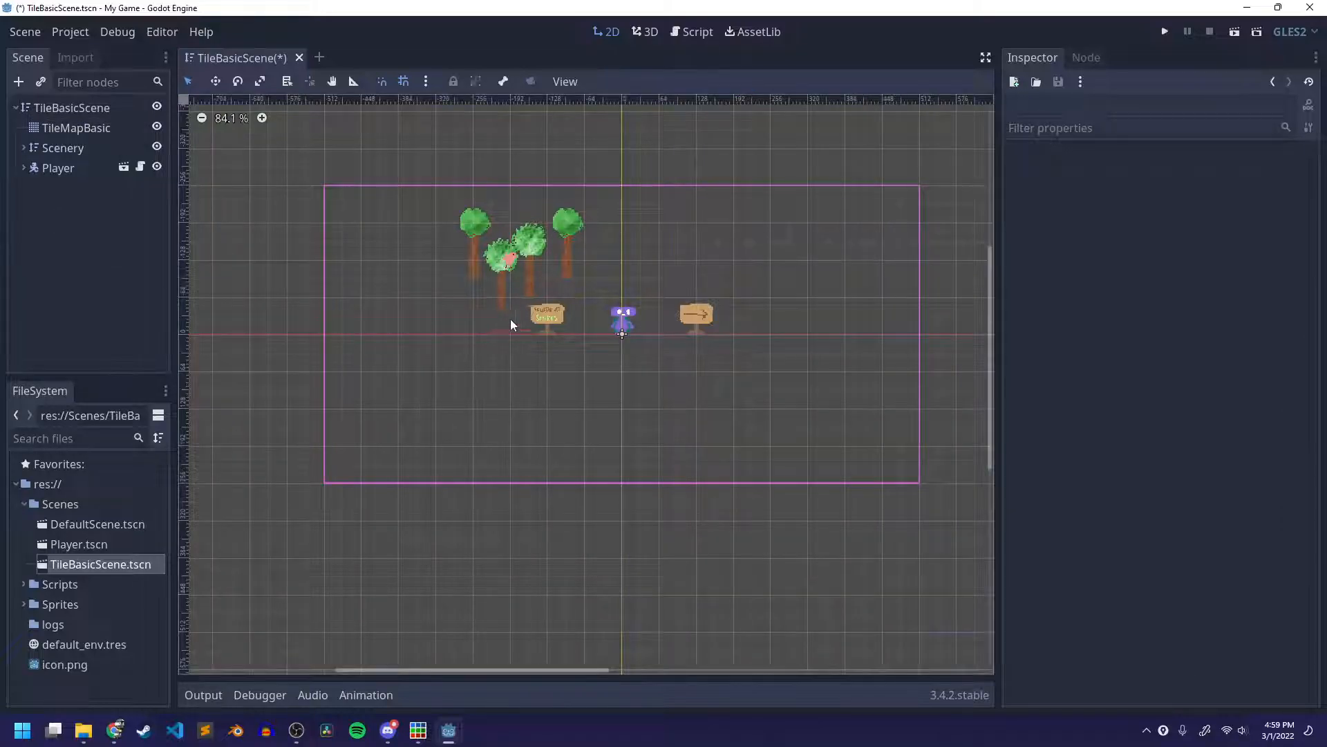
Step: Configure the 2D editor's snap grid with a grid step of 64 px by 64 px
scroll(518, 315, "up", 1)
scroll(592, 291, "up", 1)
middle_click_drag(684, 362, 580, 355)
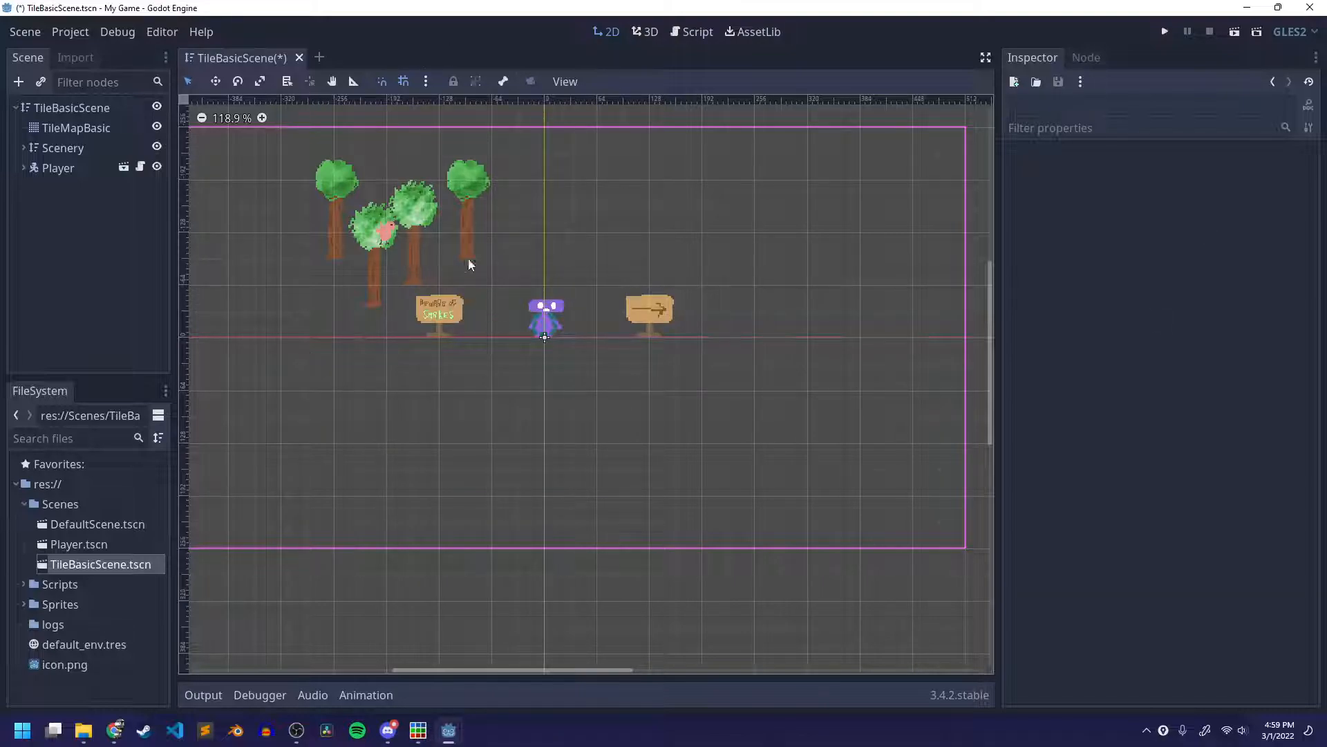
left_click(426, 81)
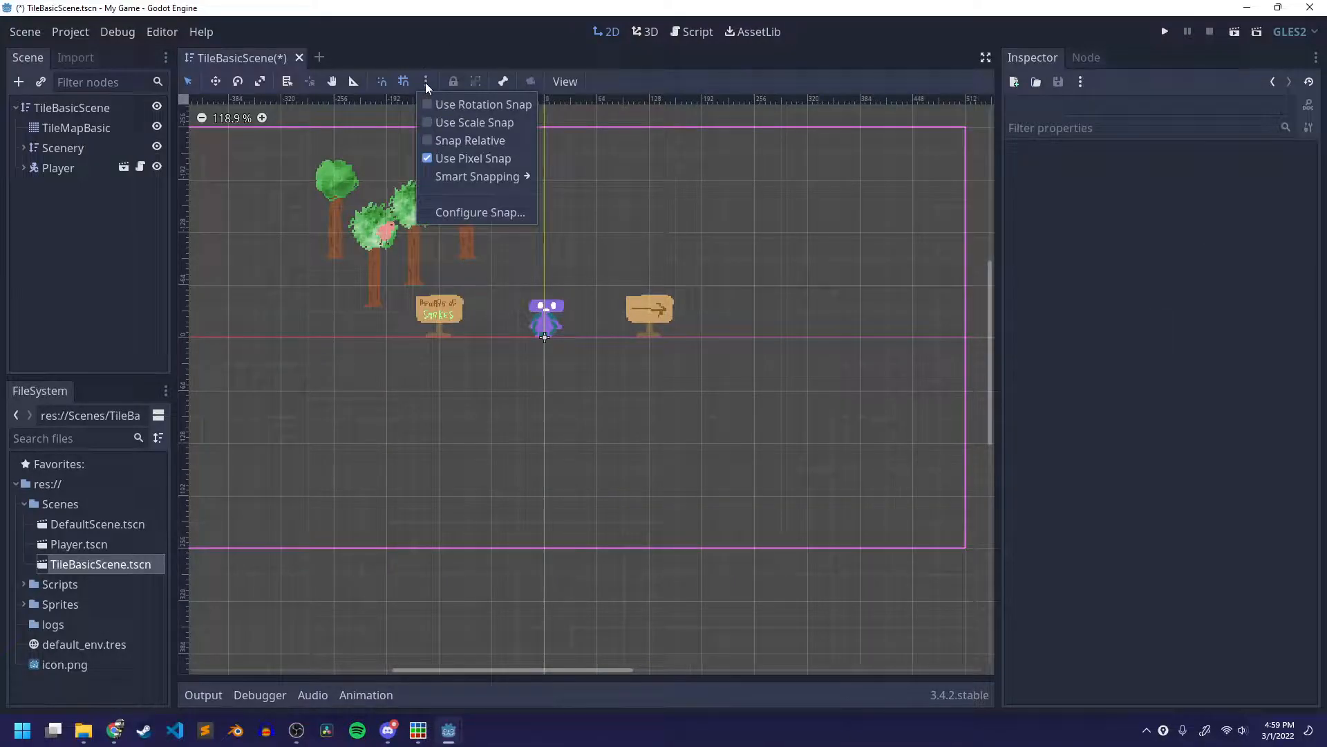
left_click(459, 216)
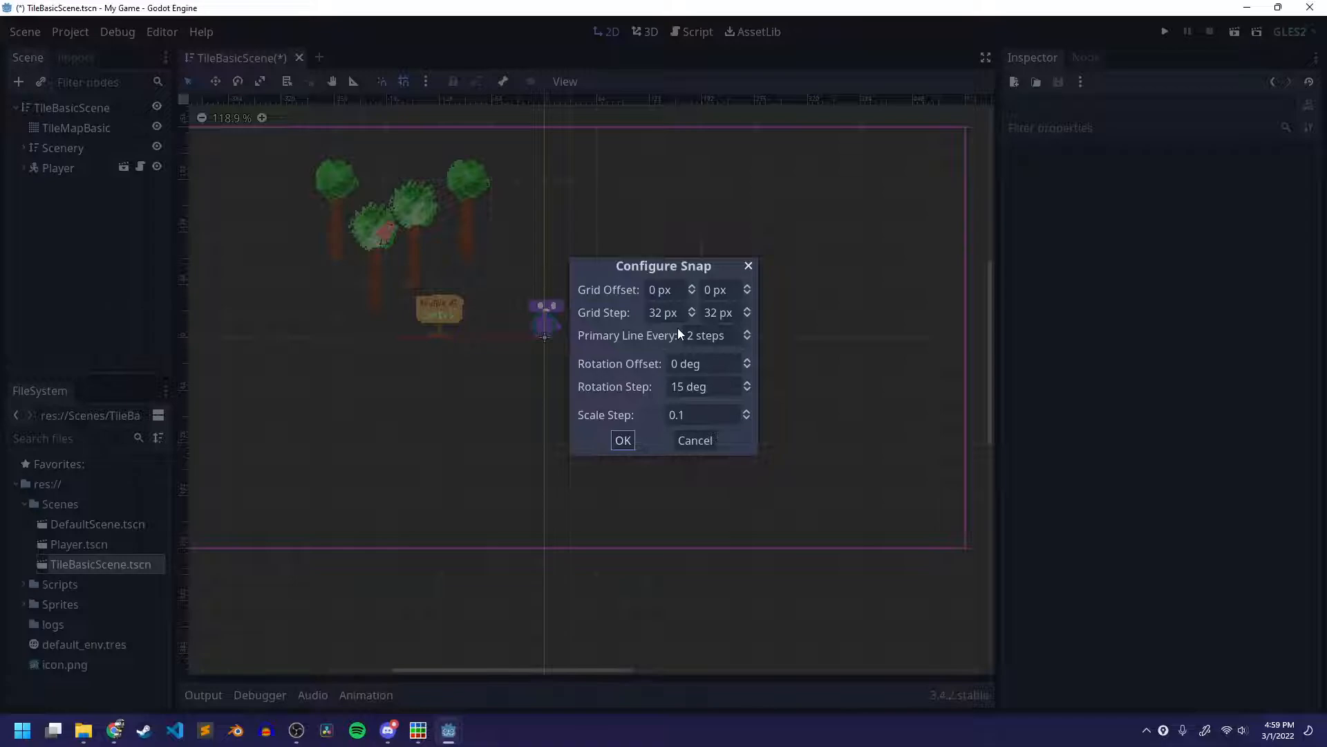
left_click(656, 312)
double_click(657, 313)
type("64")
left_click(719, 315)
double_click(720, 315)
type("64")
left_click(621, 441)
scroll(640, 412, "down", 2)
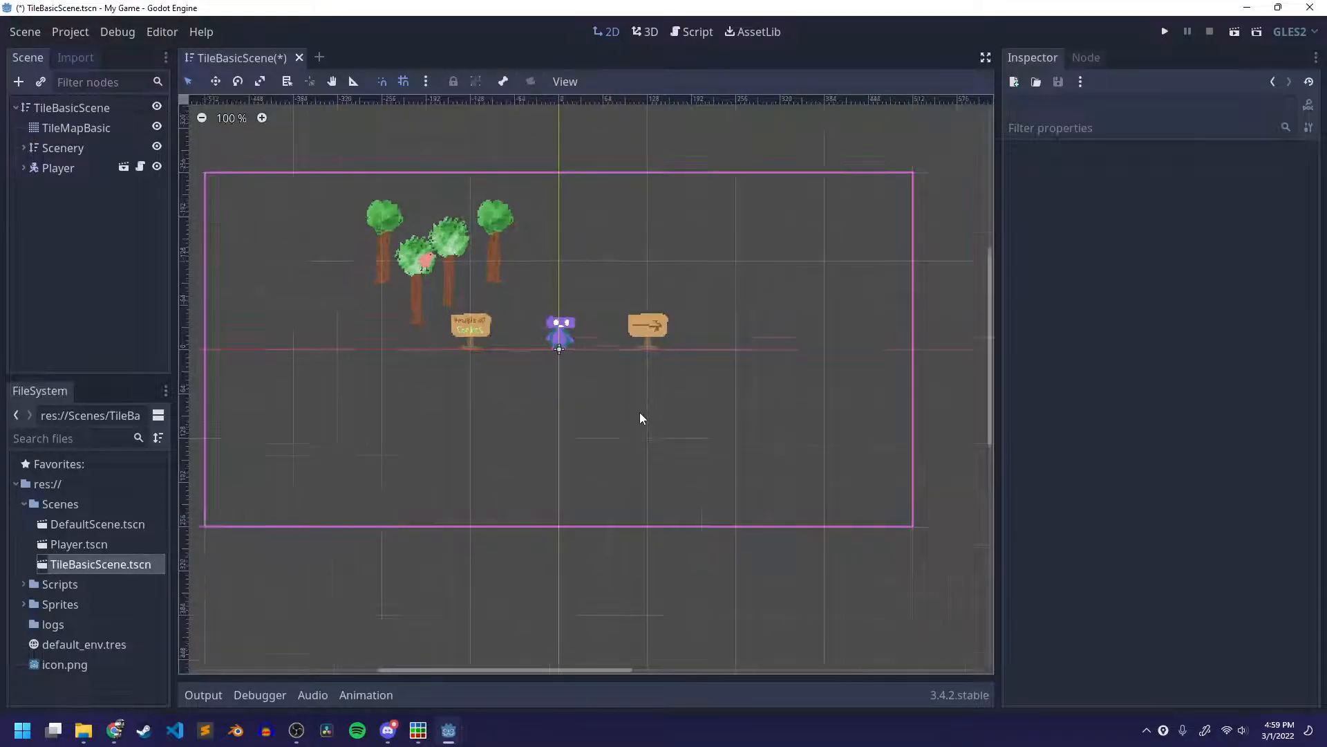
scroll(641, 408, "down", 1)
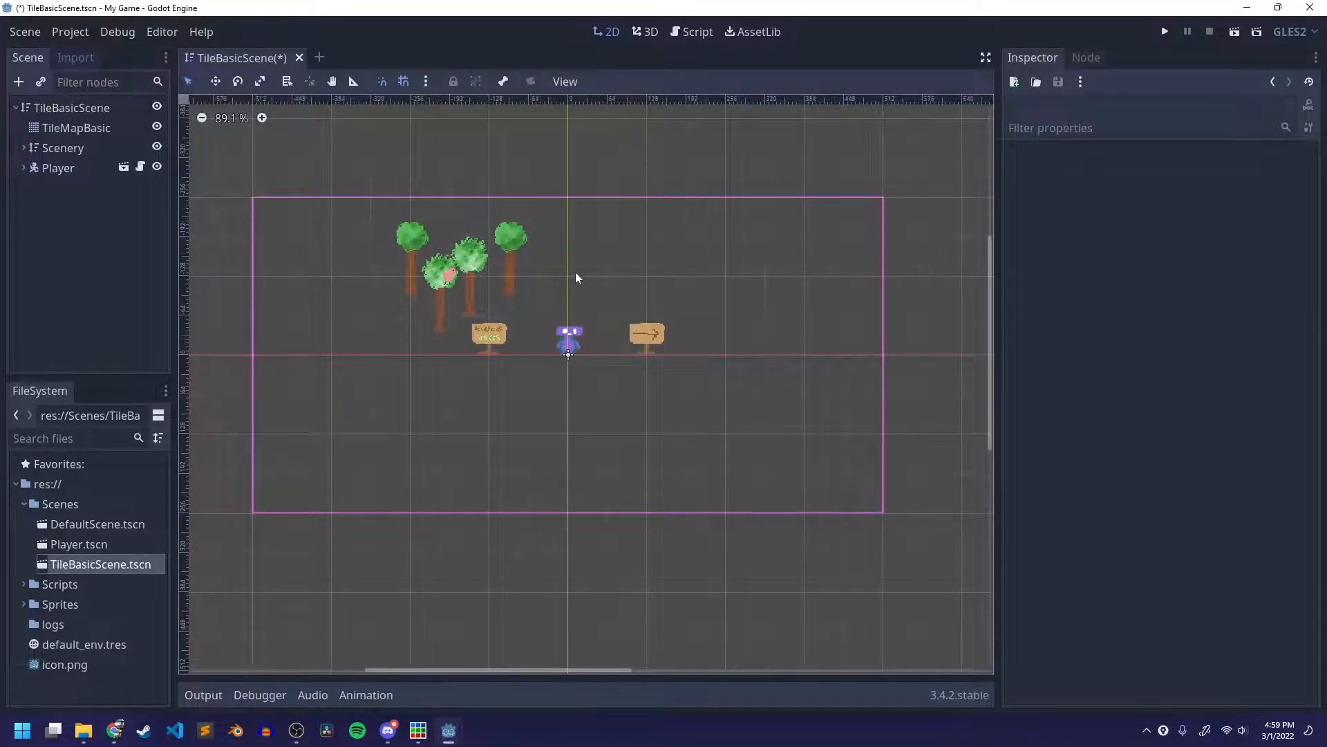
Step: Examine the cell size and collision properties of the TileMapBasic node
scroll(605, 315, "up", 5)
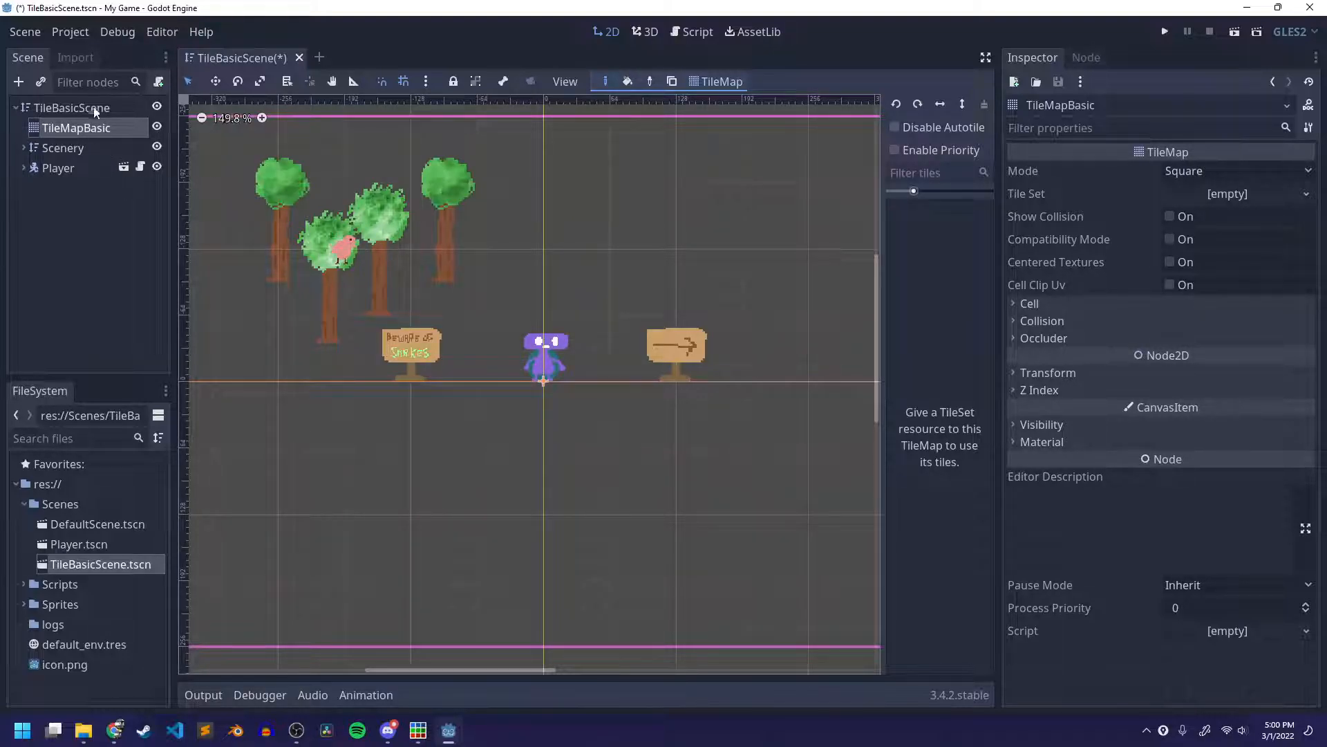
left_click(1059, 303)
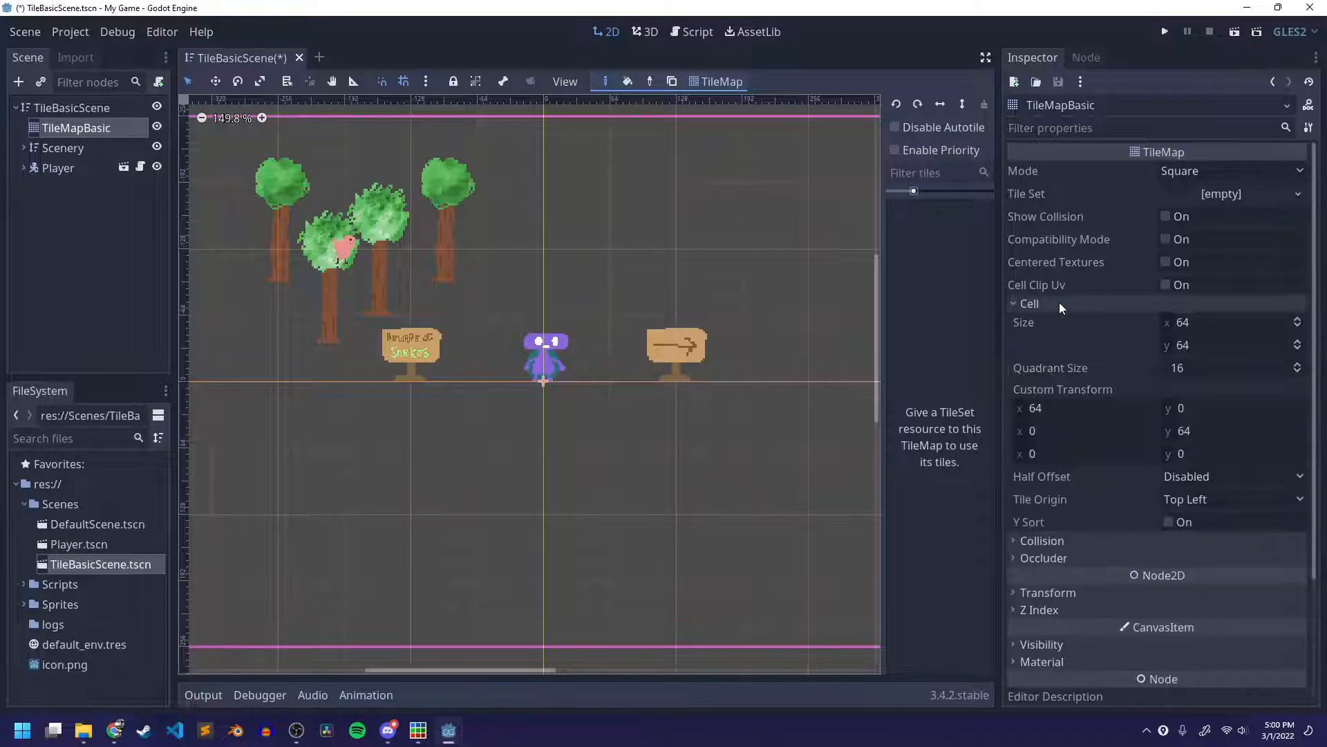
left_click(1059, 303)
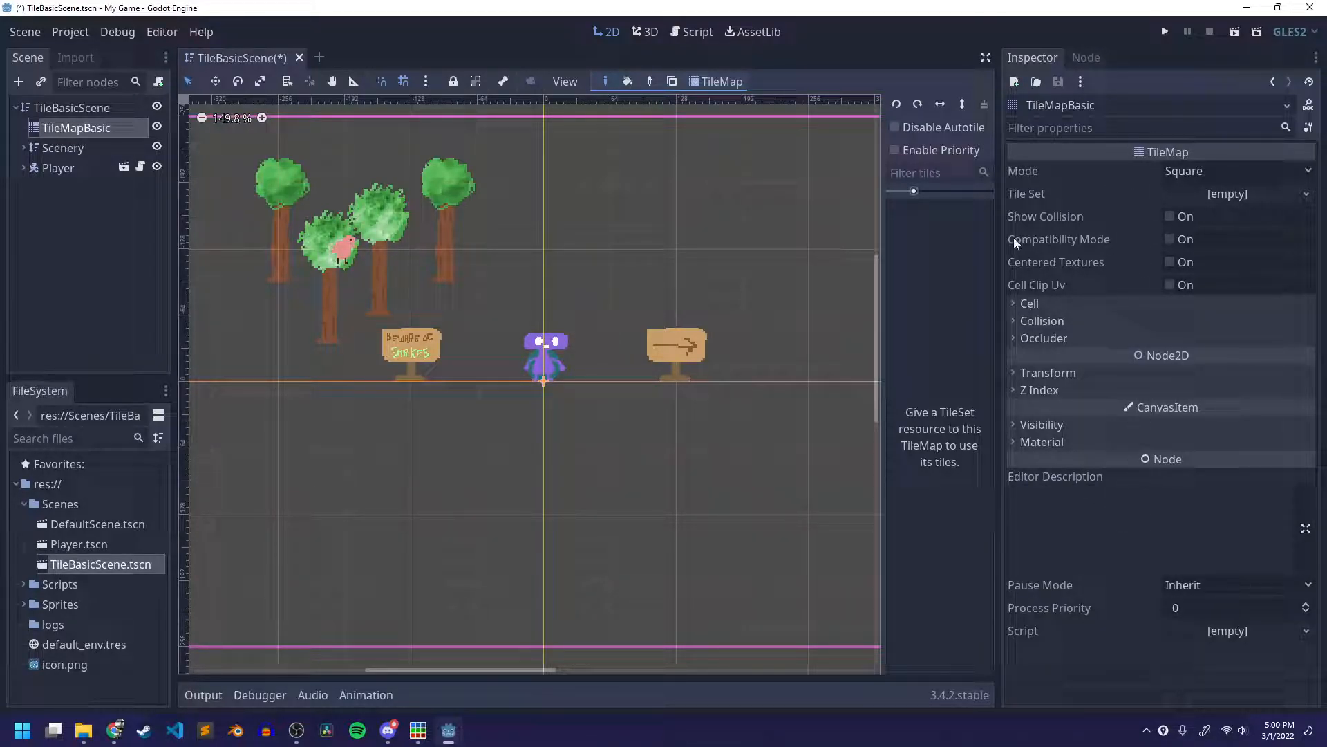
left_click(1059, 303)
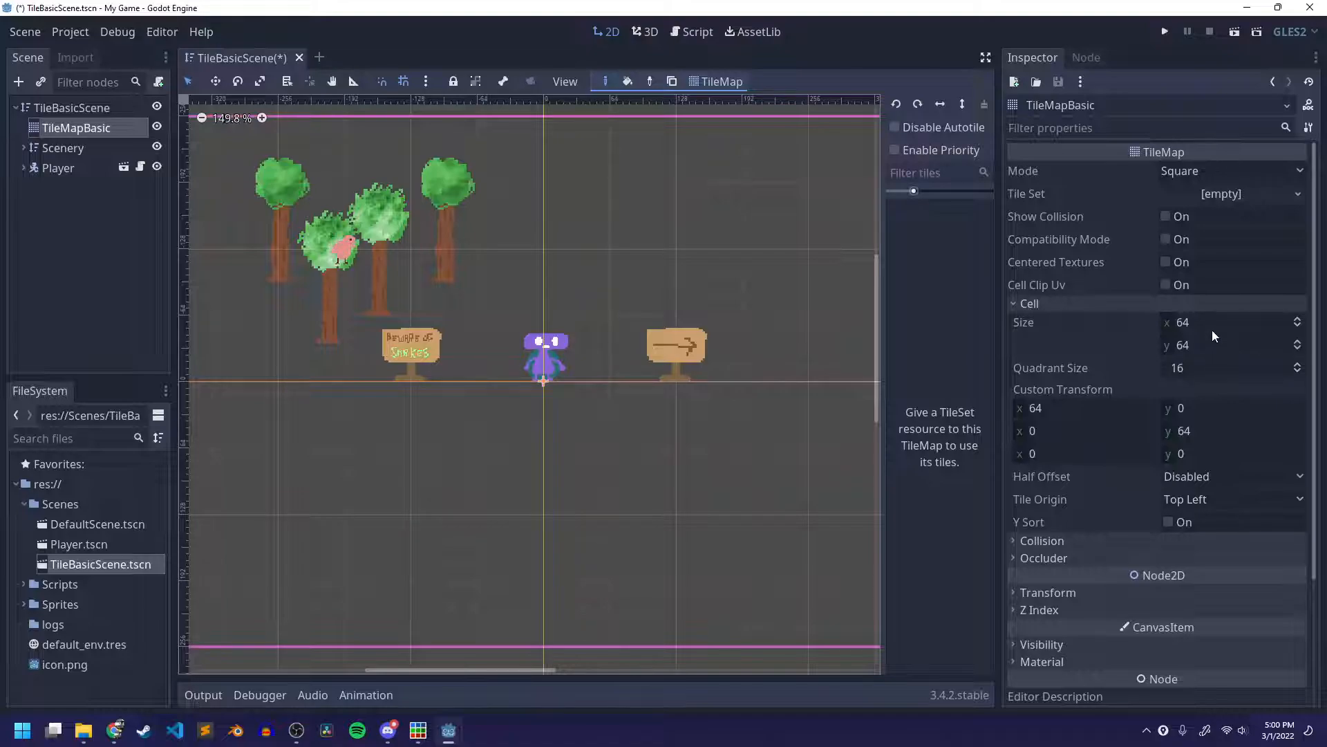
left_click(1133, 305)
left_click(1069, 316)
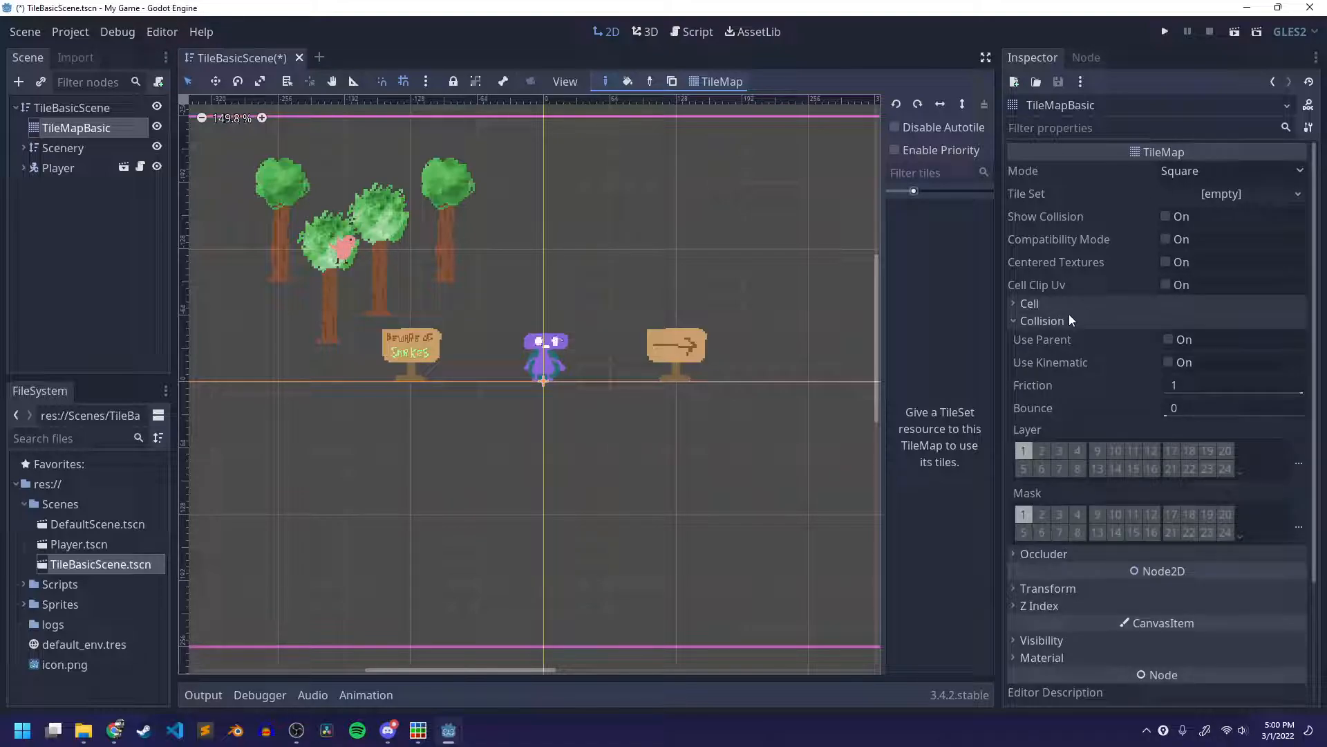
Step: Enable Y Sort in the TileMapBasic node's cell properties and keep the tile origin at Top Left
left_click(1069, 319)
left_click(1051, 370)
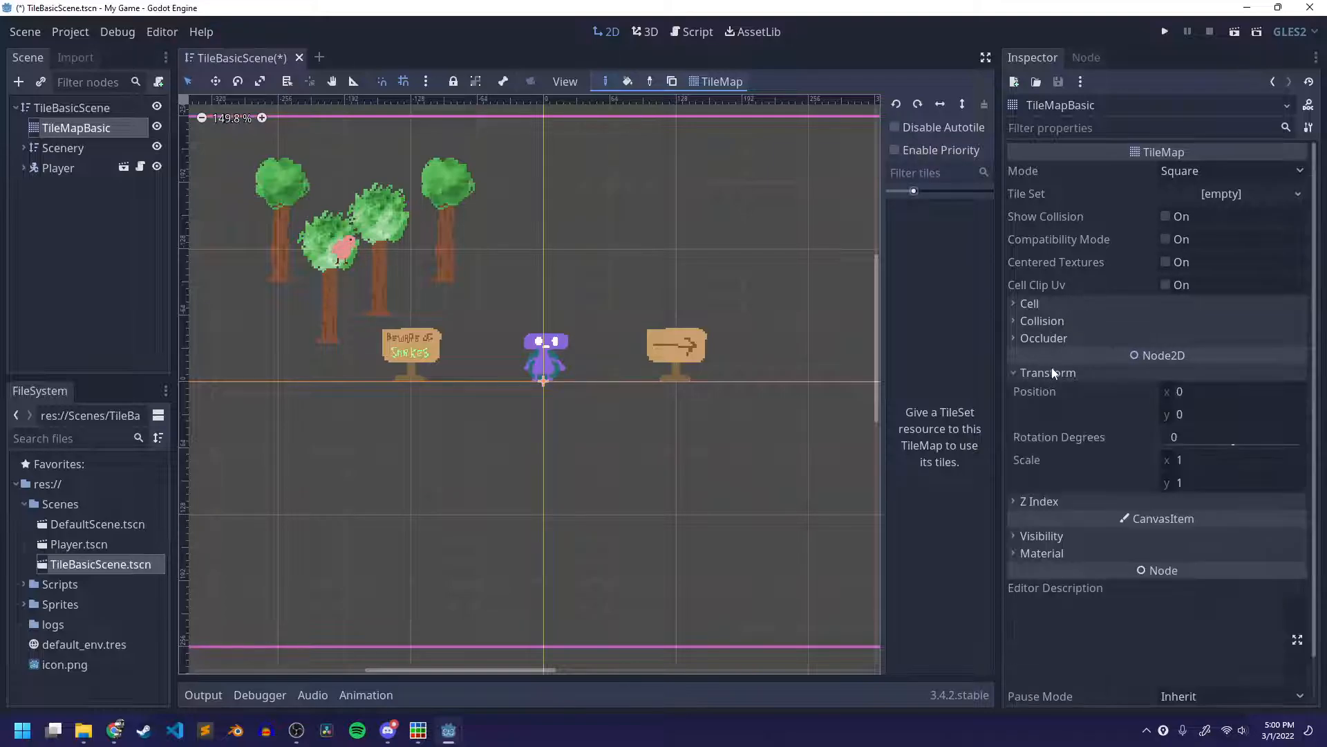
left_click(1052, 369)
left_click(1041, 392)
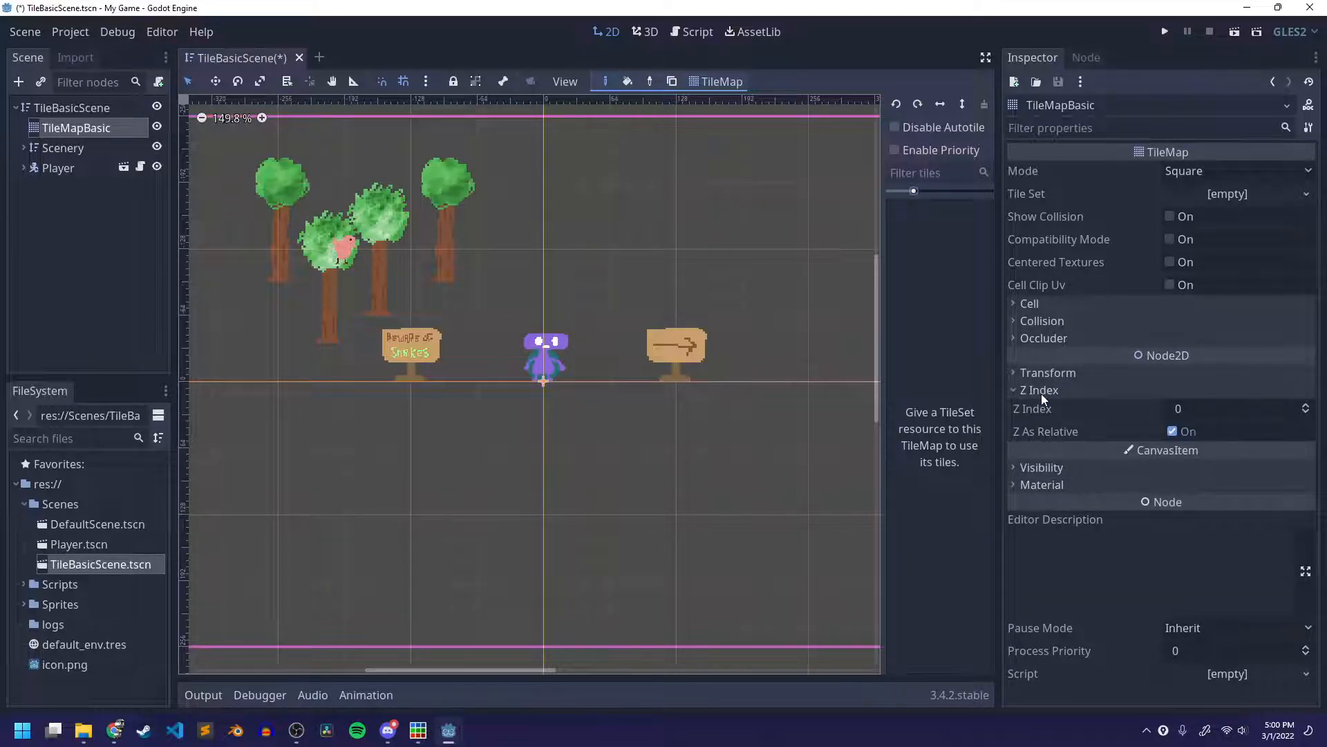
left_click(1042, 392)
left_click(1050, 304)
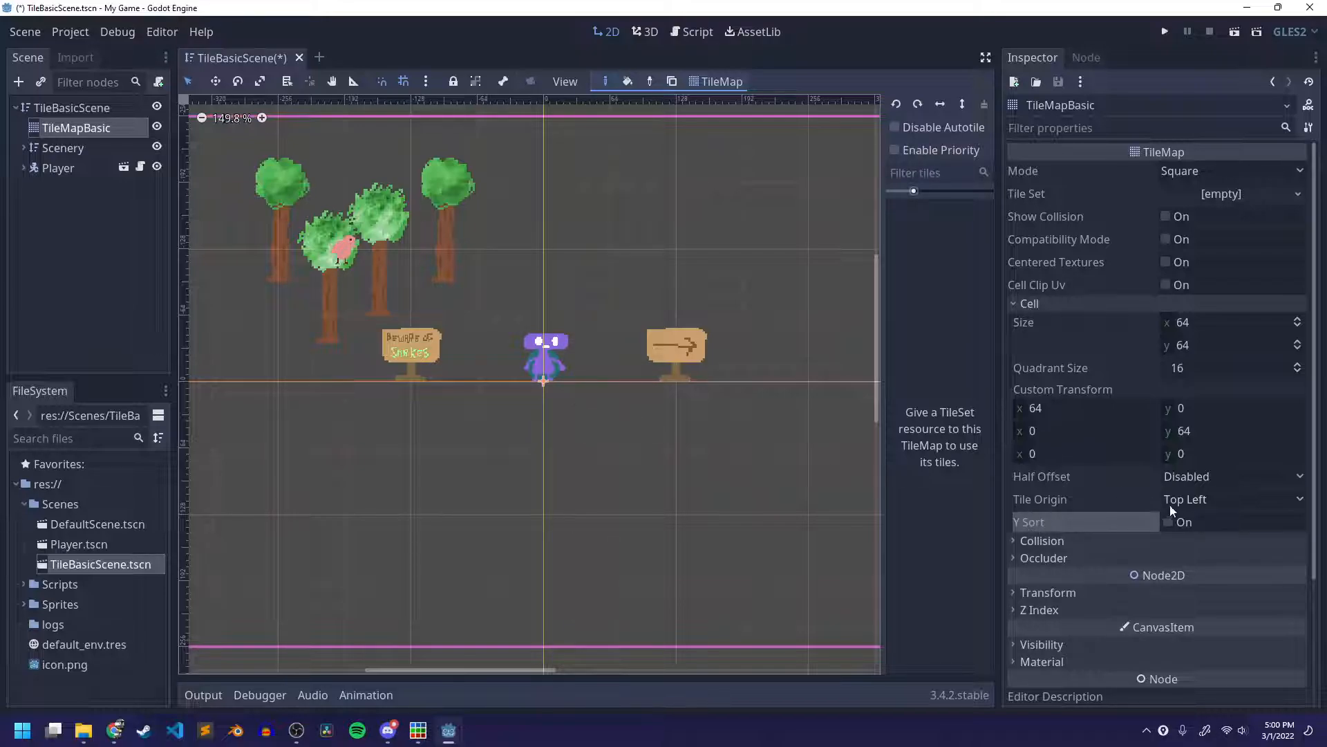
left_click(1168, 523)
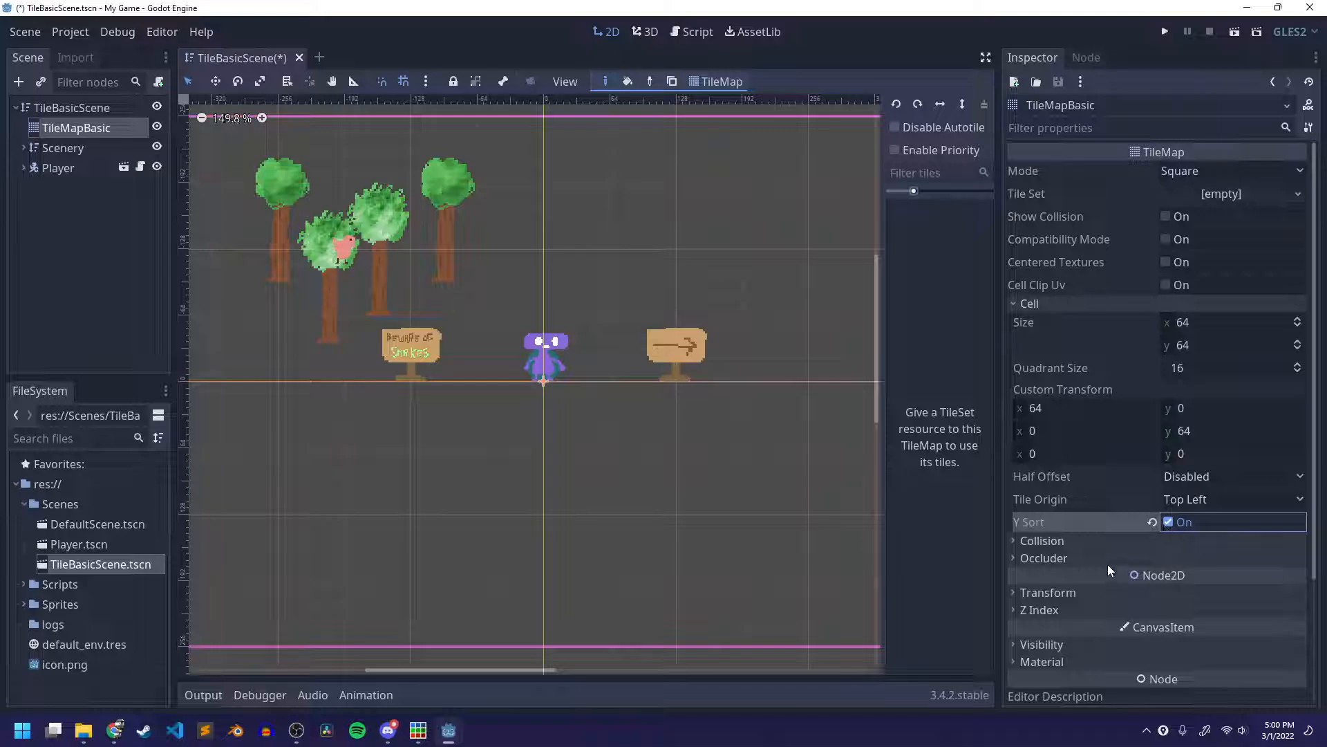
left_click(1231, 499)
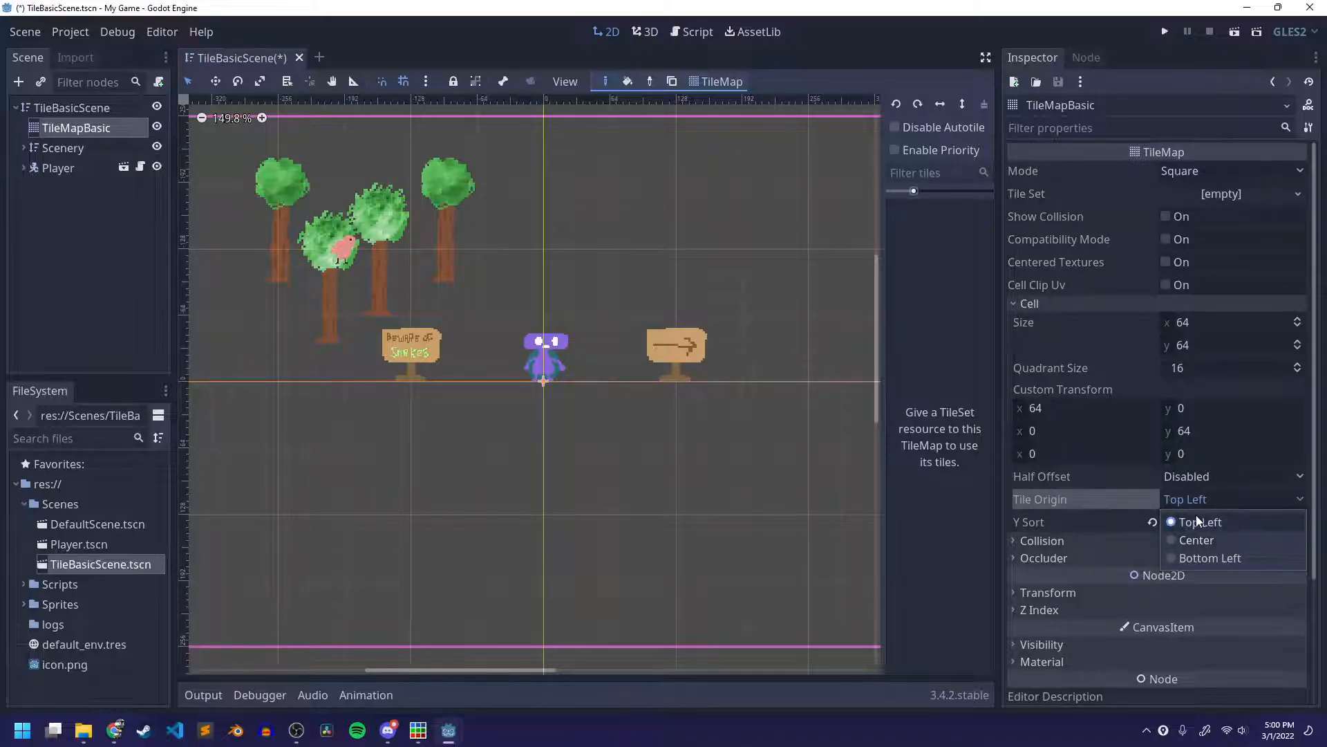
left_click(1241, 495)
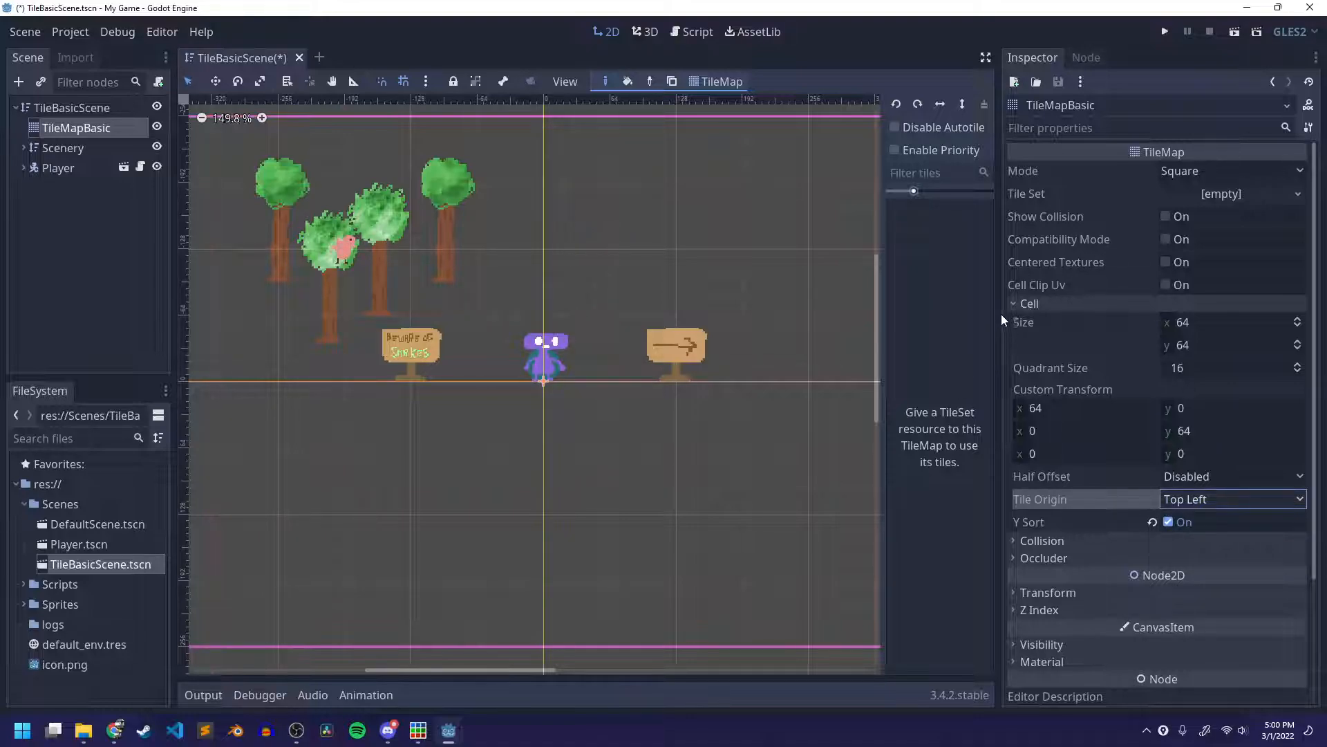
Step: Assign a new TileSet resource to the TileMapBasic node and open it for editing
left_click_drag(997, 317, 1013, 315)
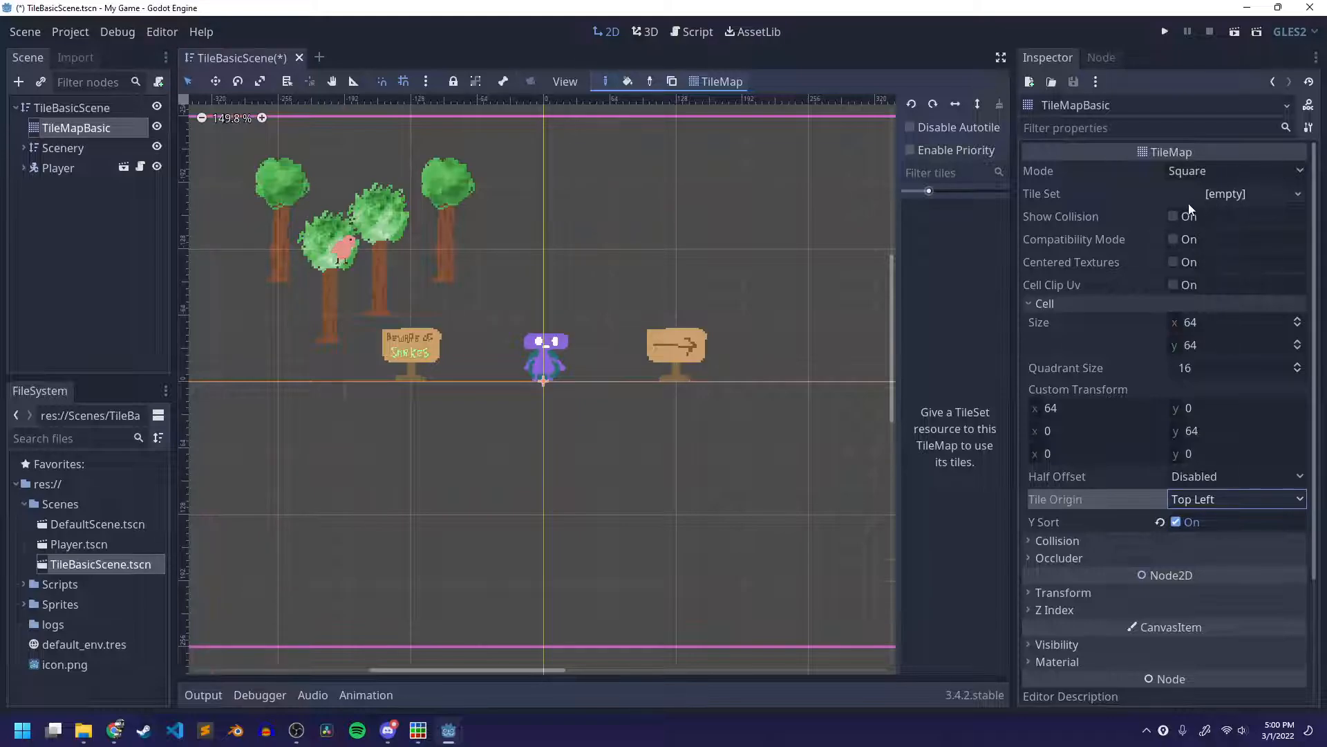
left_click(1212, 196)
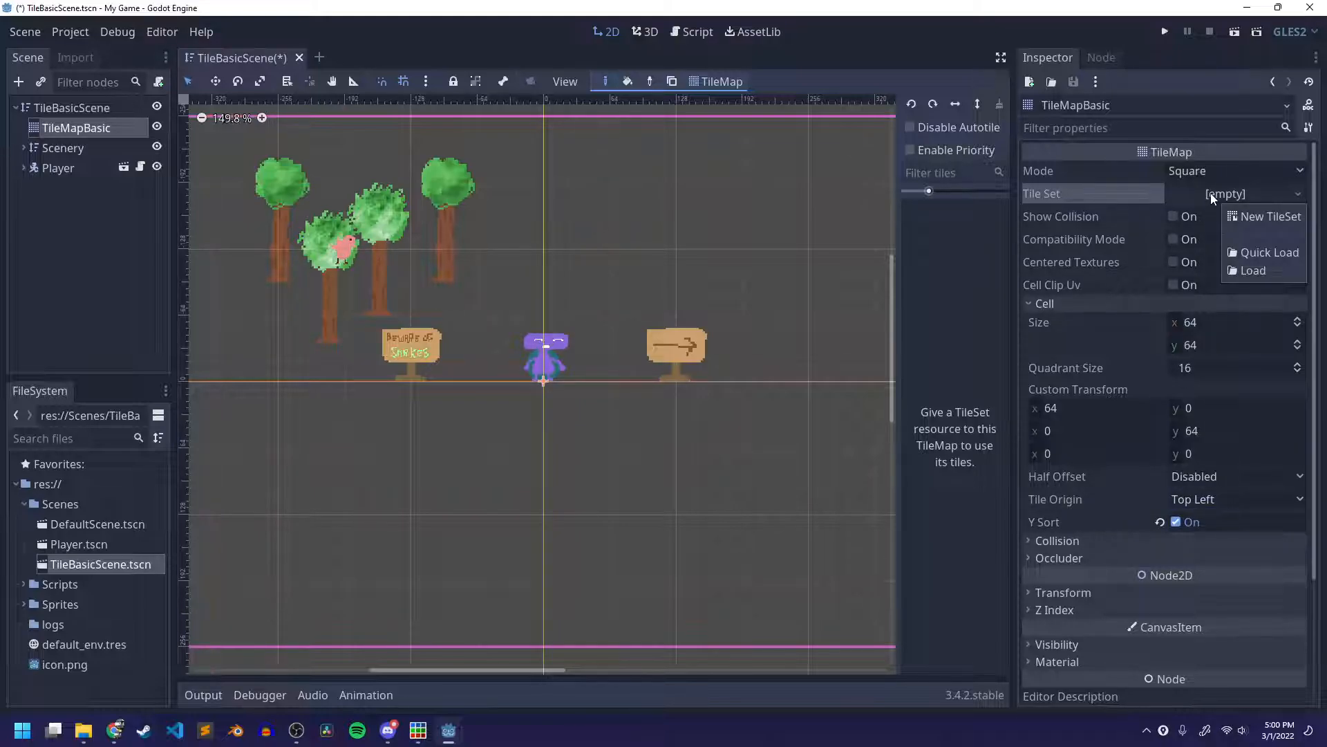
left_click(1259, 217)
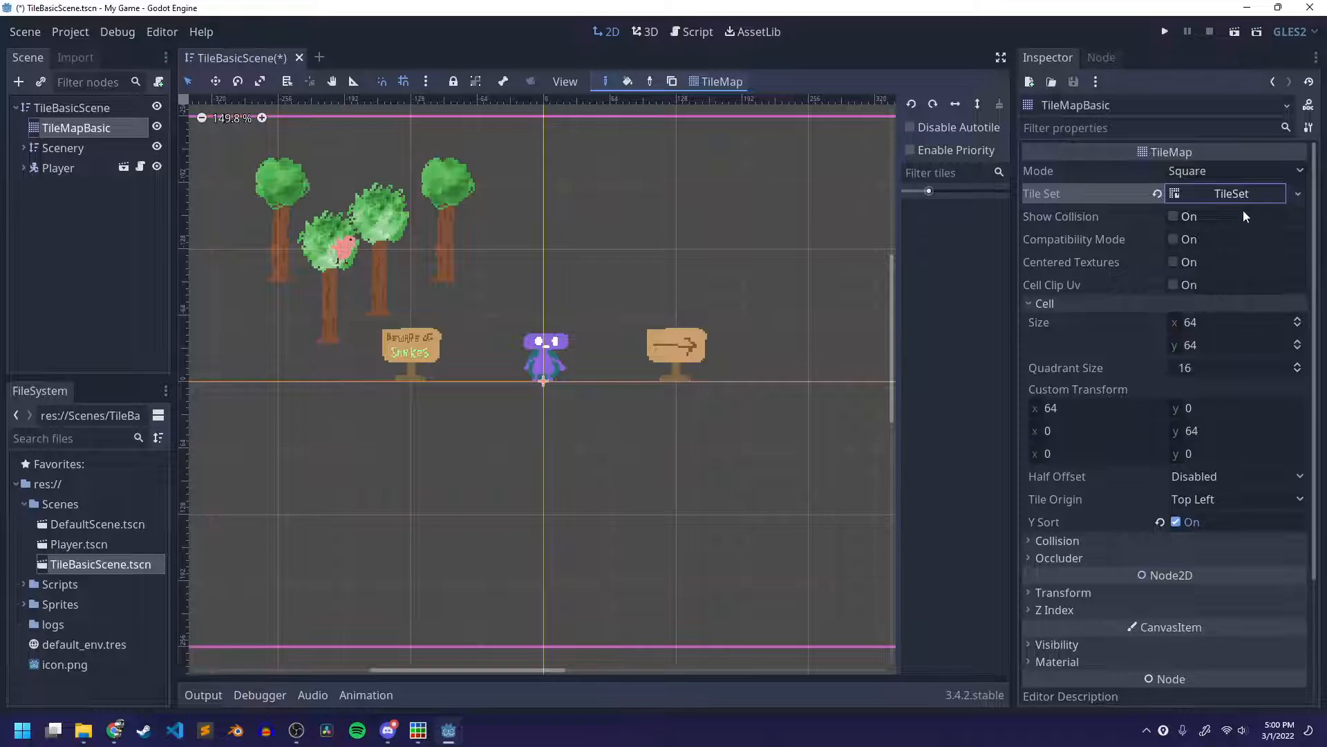
left_click(1234, 194)
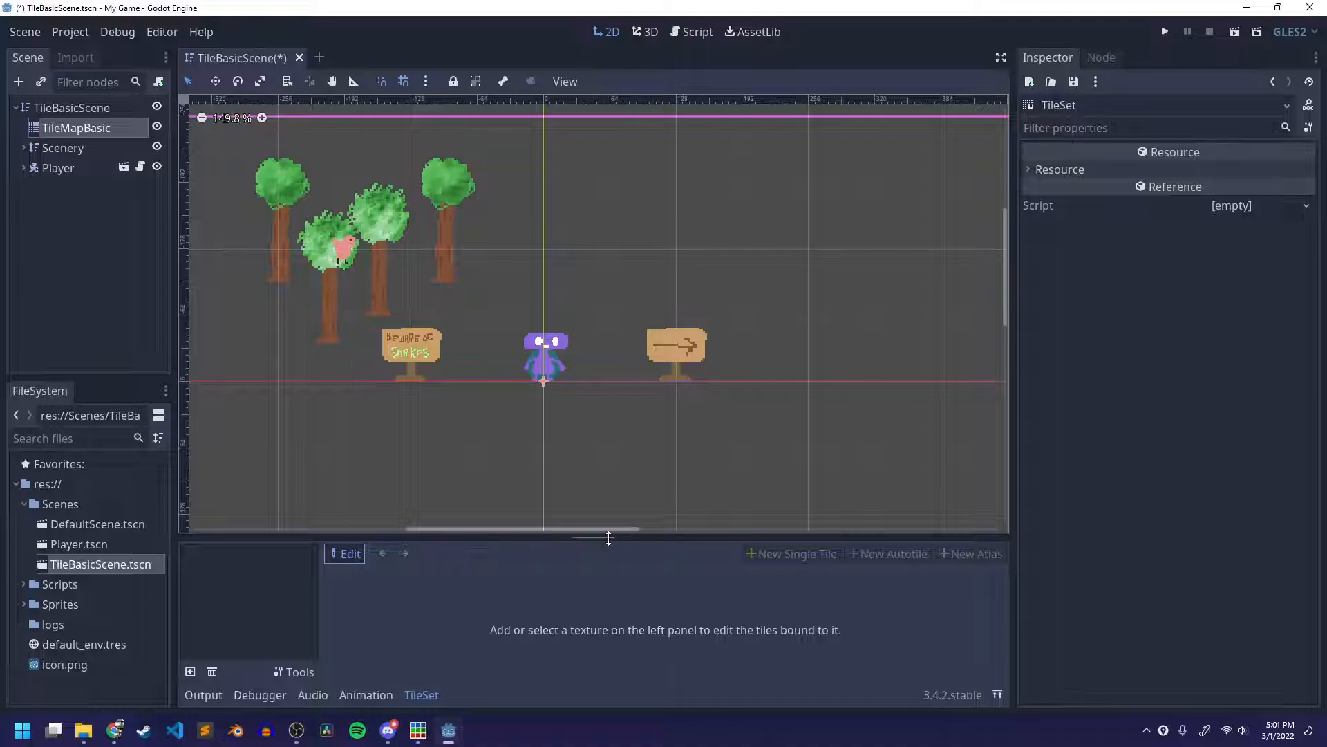
Step: Enlarge the TileSet editor so that it covers nearly the full height of the 2D viewport
left_click_drag(617, 537, 581, 543)
left_click(993, 694)
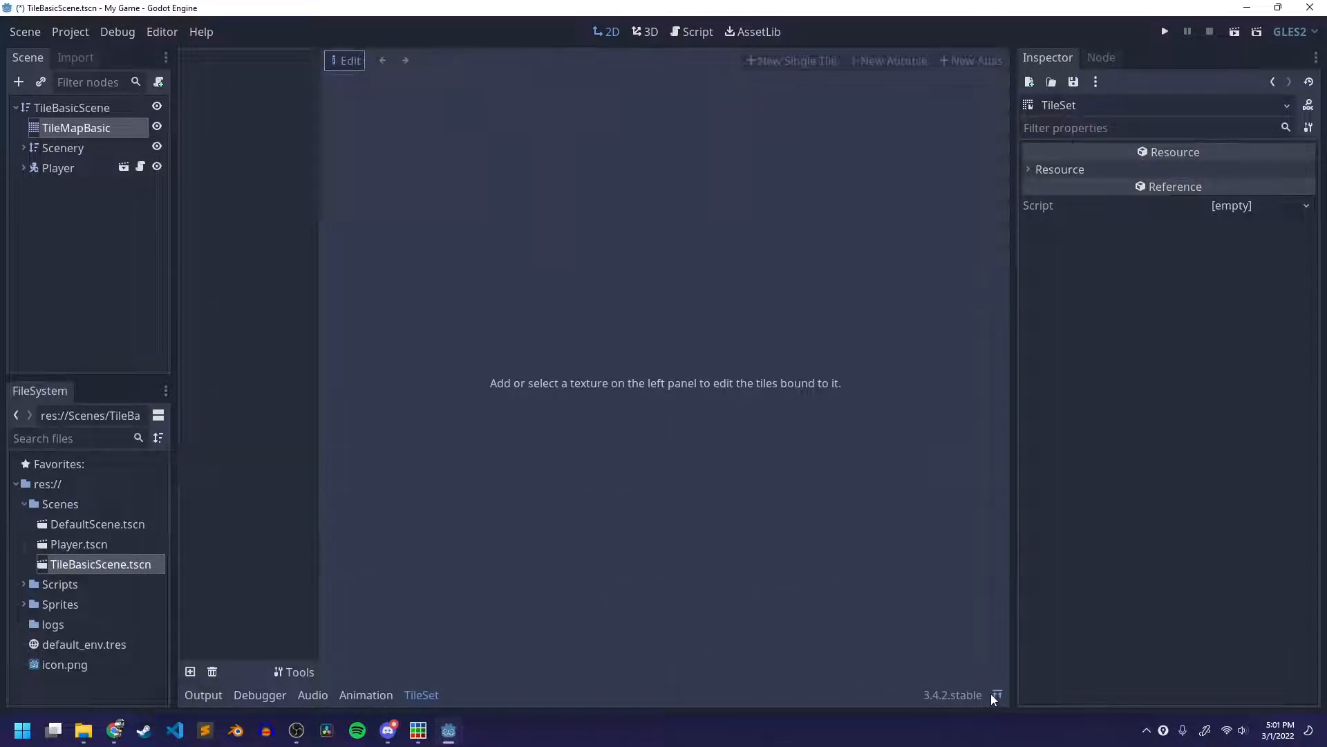
left_click(996, 695)
left_click(995, 695)
left_click(995, 695)
left_click(995, 695)
left_click(996, 695)
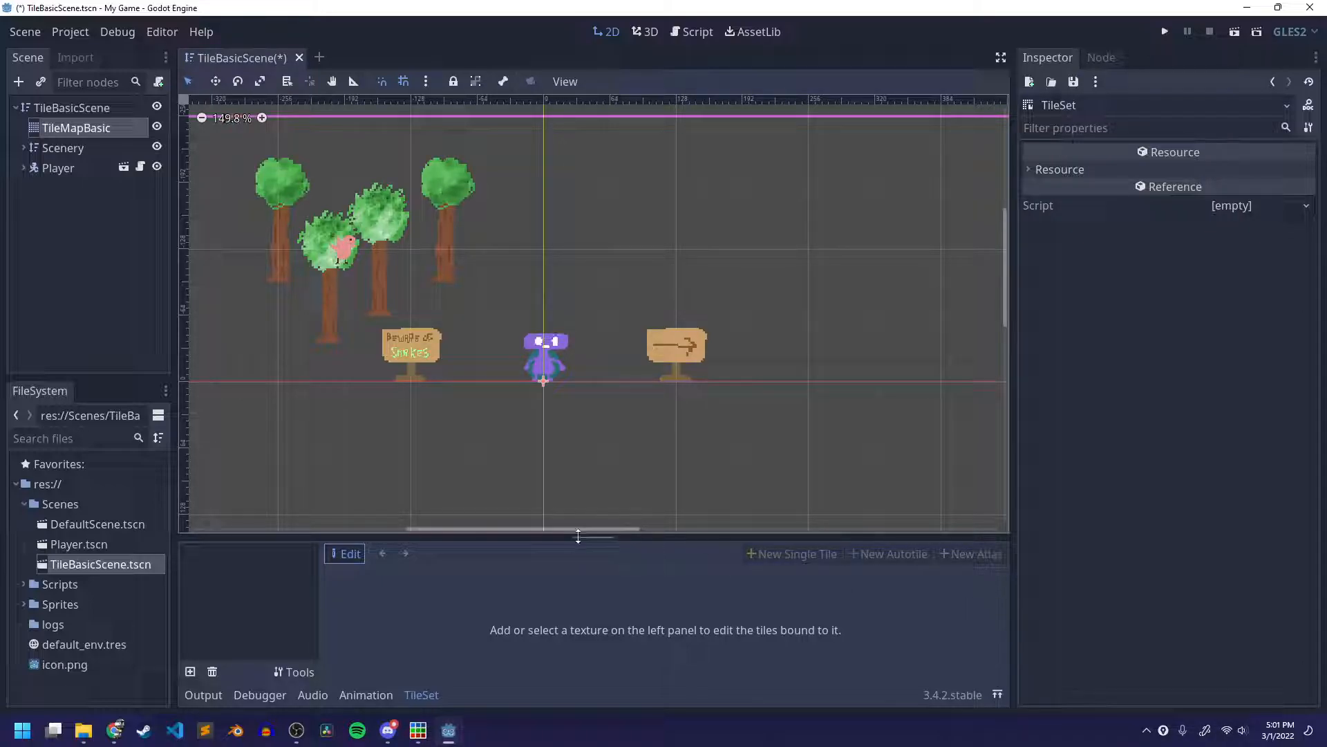
left_click_drag(581, 537, 620, 129)
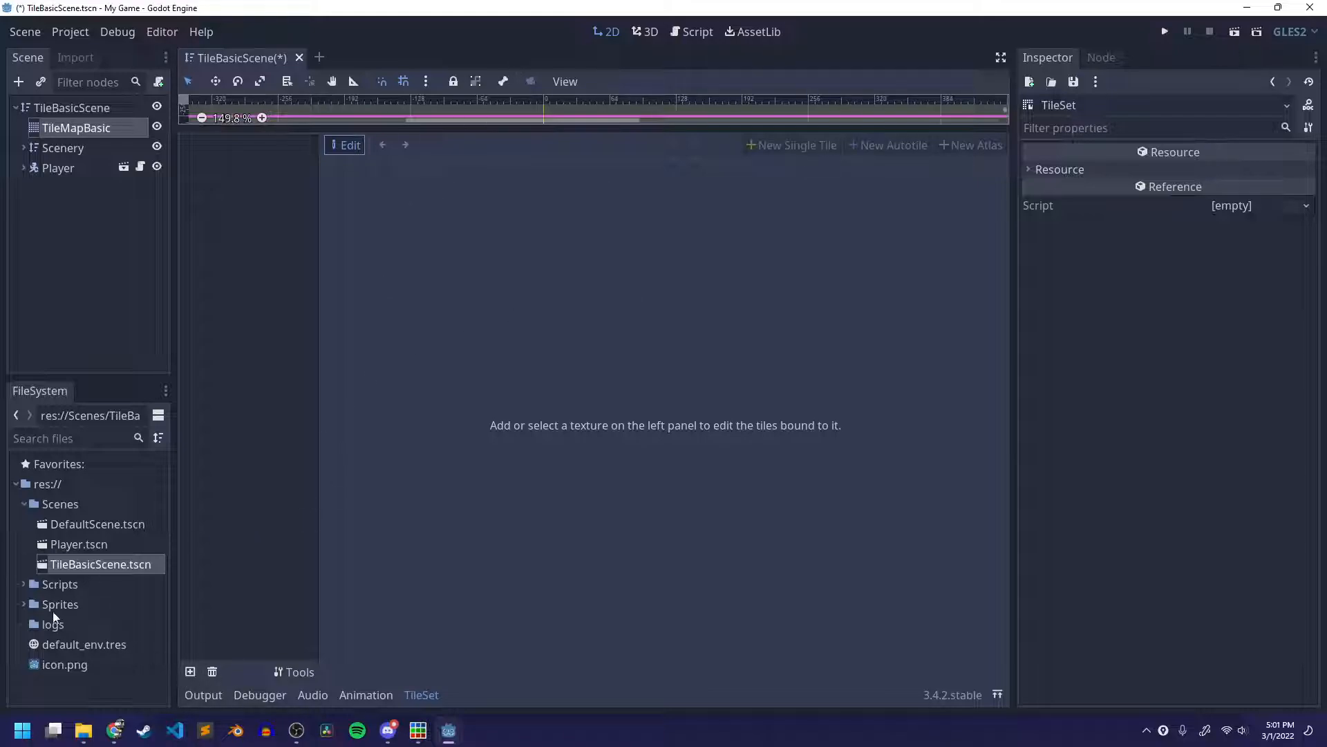
Step: Load tiles_basic.png from the Sprites folder as a tile set texture, and remove it from the tile set again
left_click(191, 672)
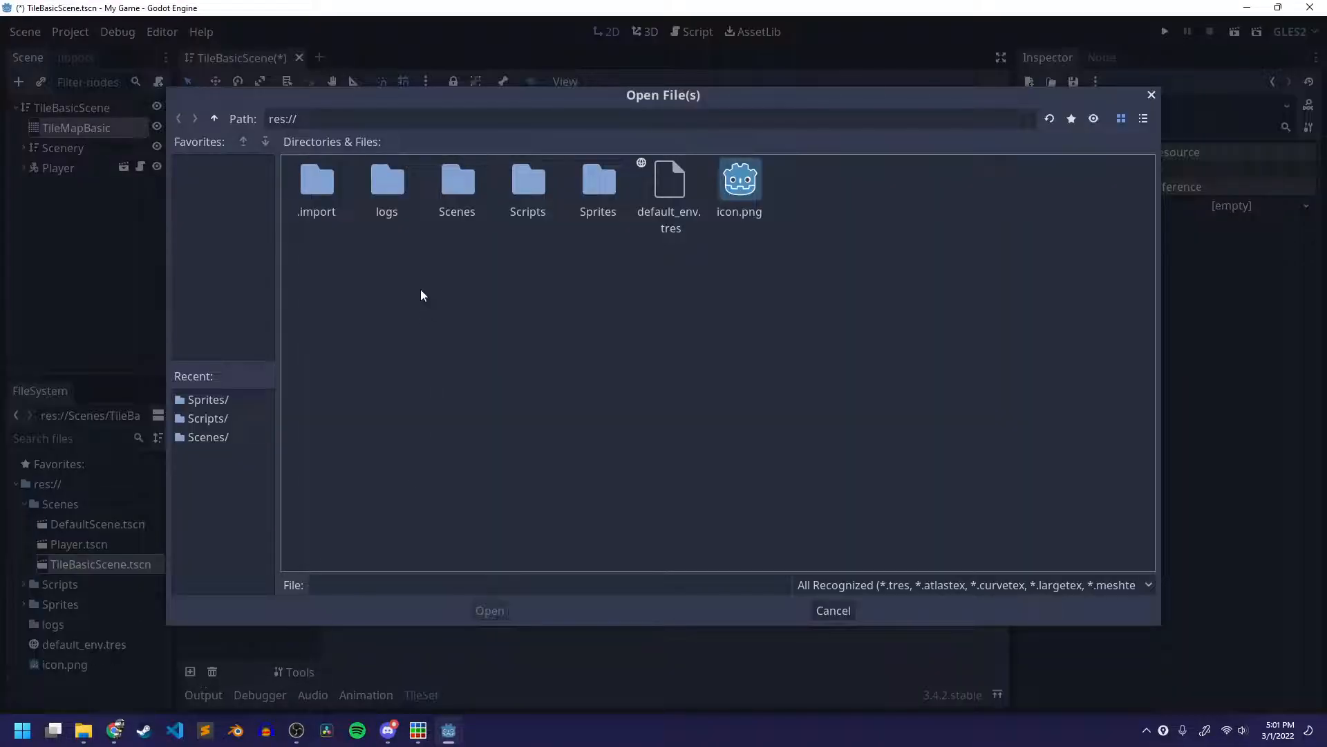
left_click(604, 193)
double_click(604, 193)
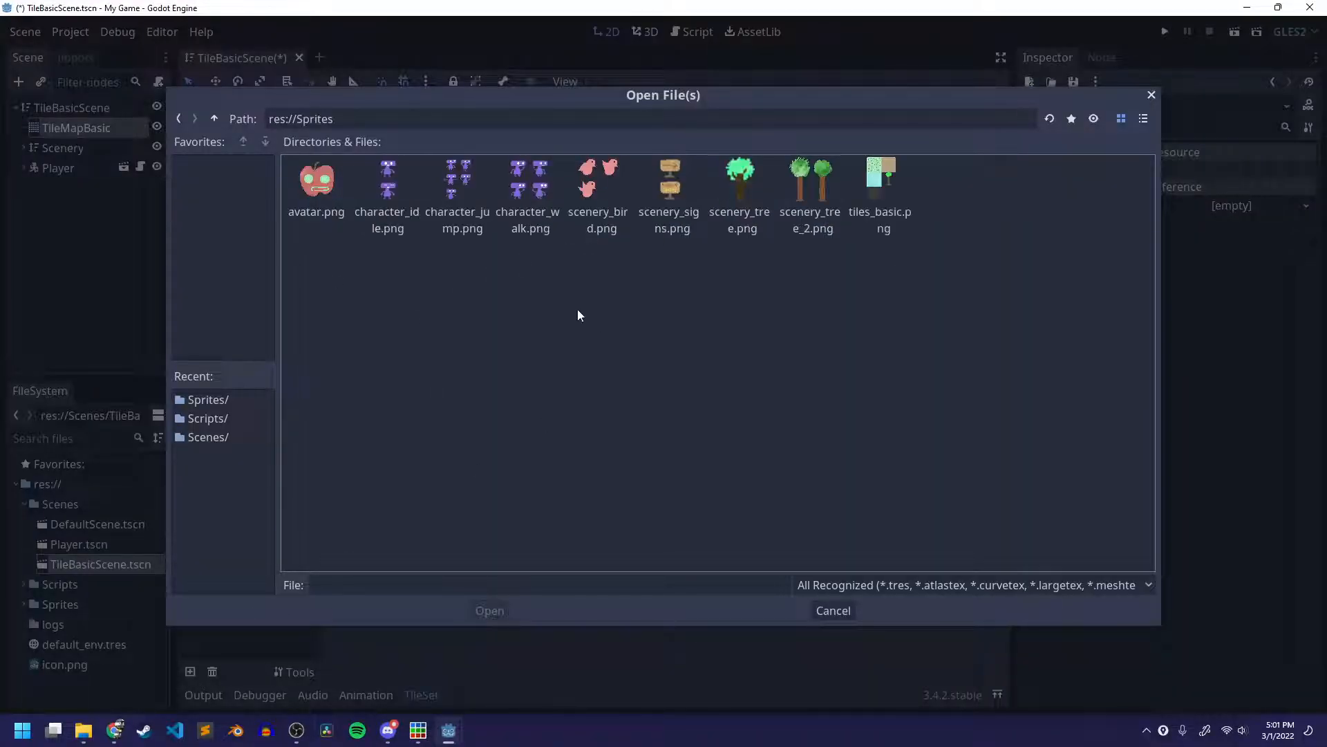
left_click(894, 177)
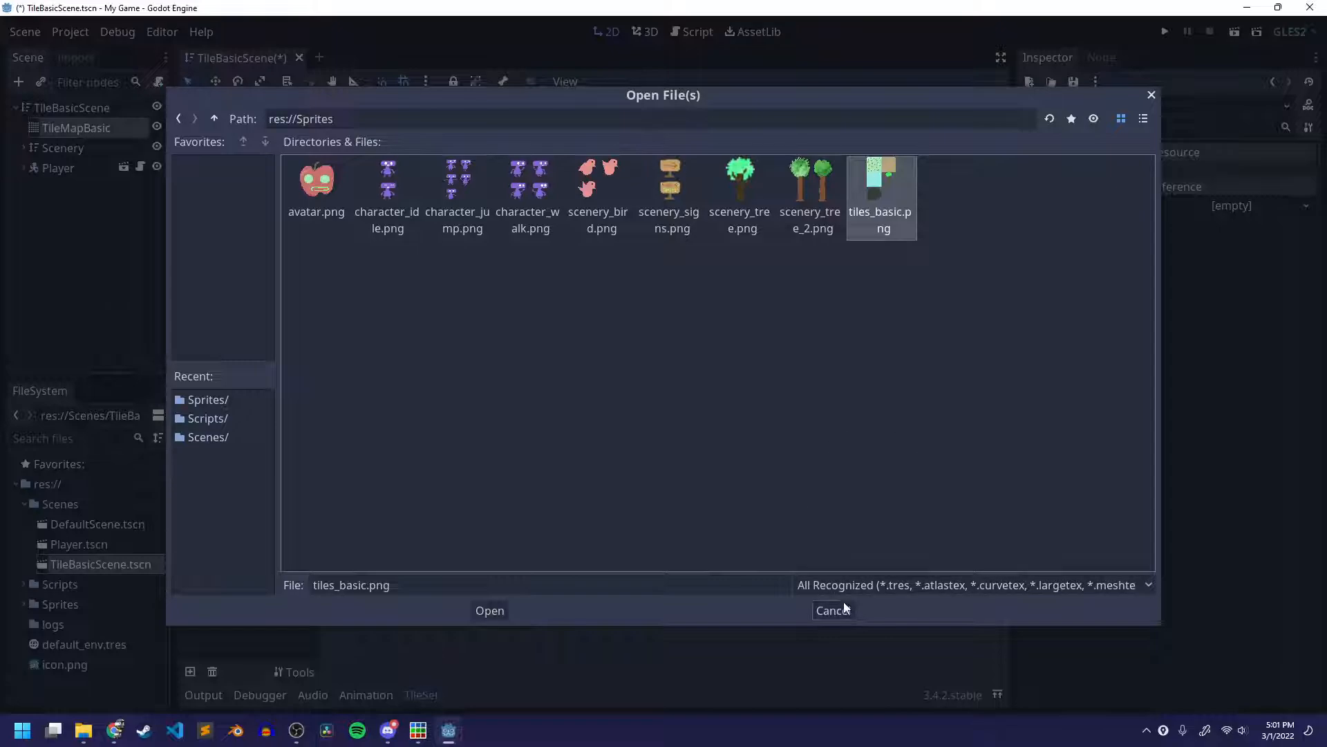
left_click(492, 609)
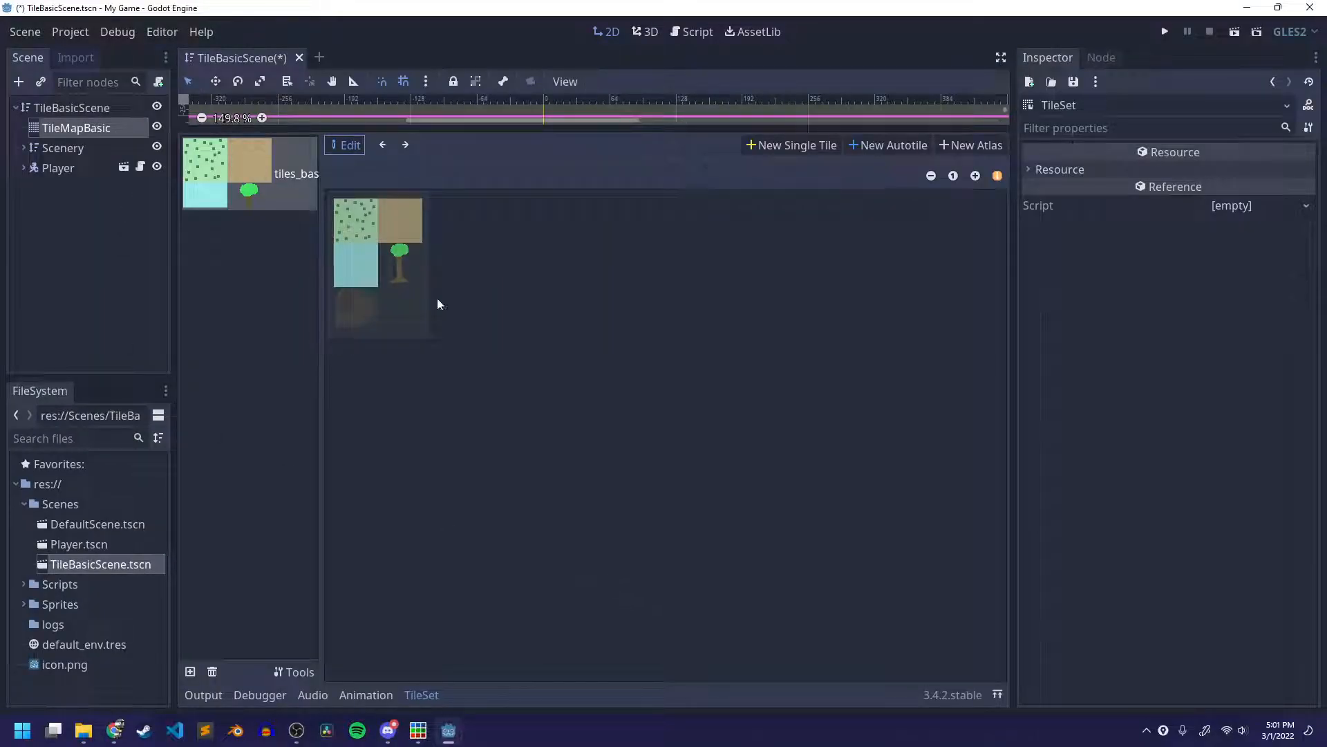
left_click(212, 672)
left_click(598, 378)
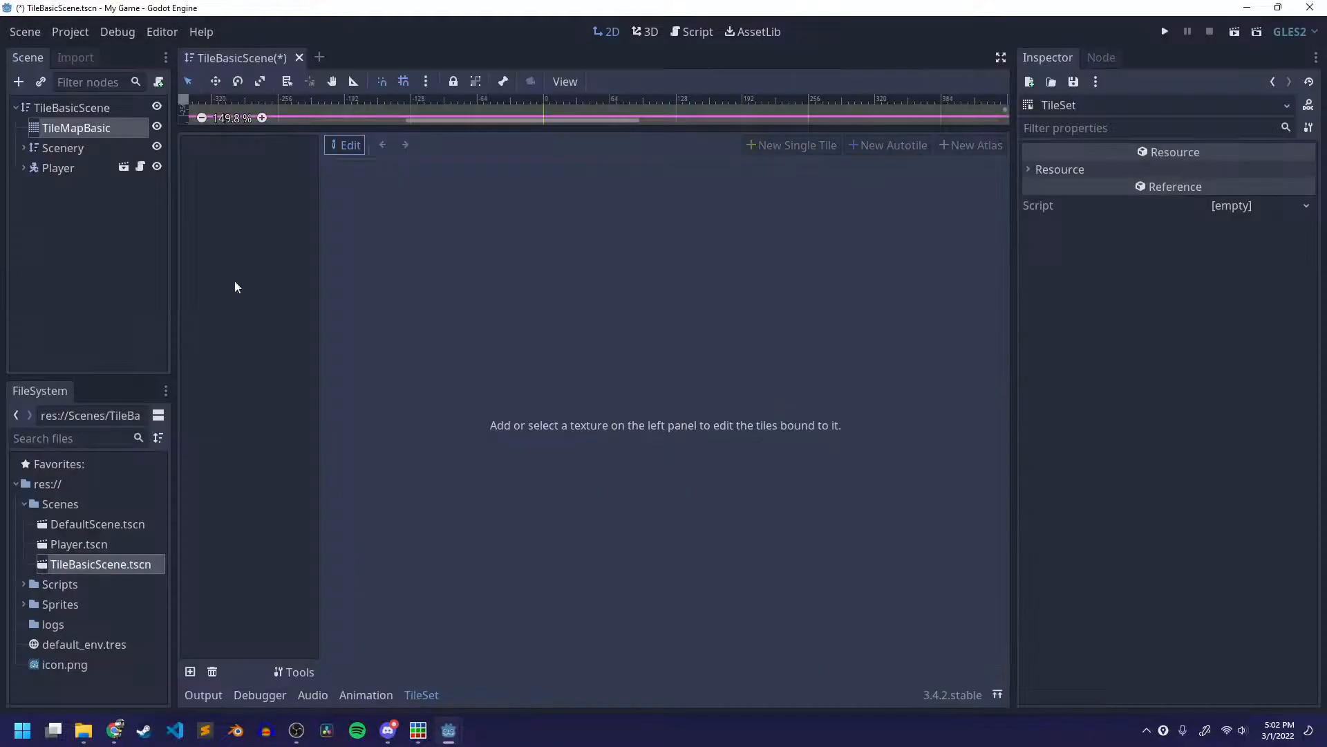
Step: Add tiles_basic.png from the project's Sprites folder to the tile set's texture list
left_click(27, 604)
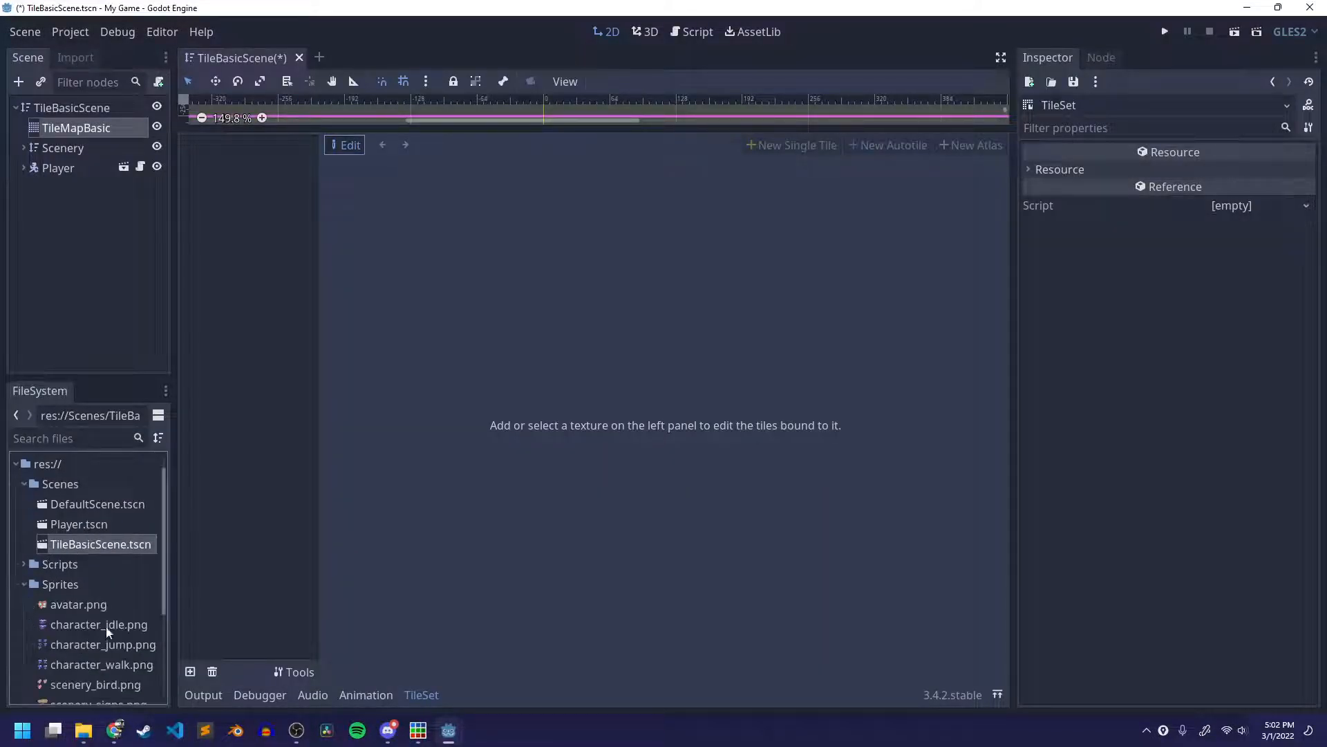
scroll(89, 634, "down", 3)
left_click_drag(89, 642, 245, 329)
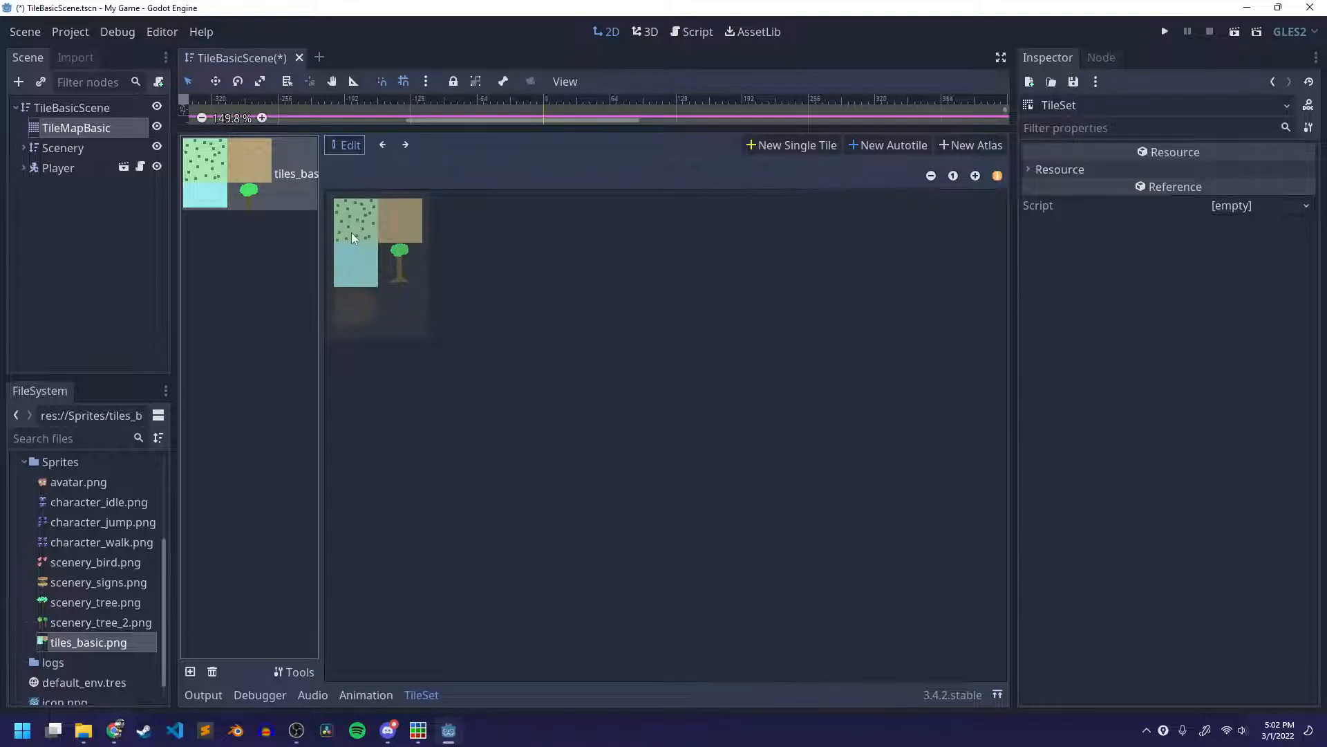
Step: Inspect the tiles_basic.png texture in the TileSet editor at different zoom levels
left_click(975, 176)
left_click(975, 176)
left_click(975, 176)
left_click(975, 176)
left_click(974, 176)
left_click(974, 176)
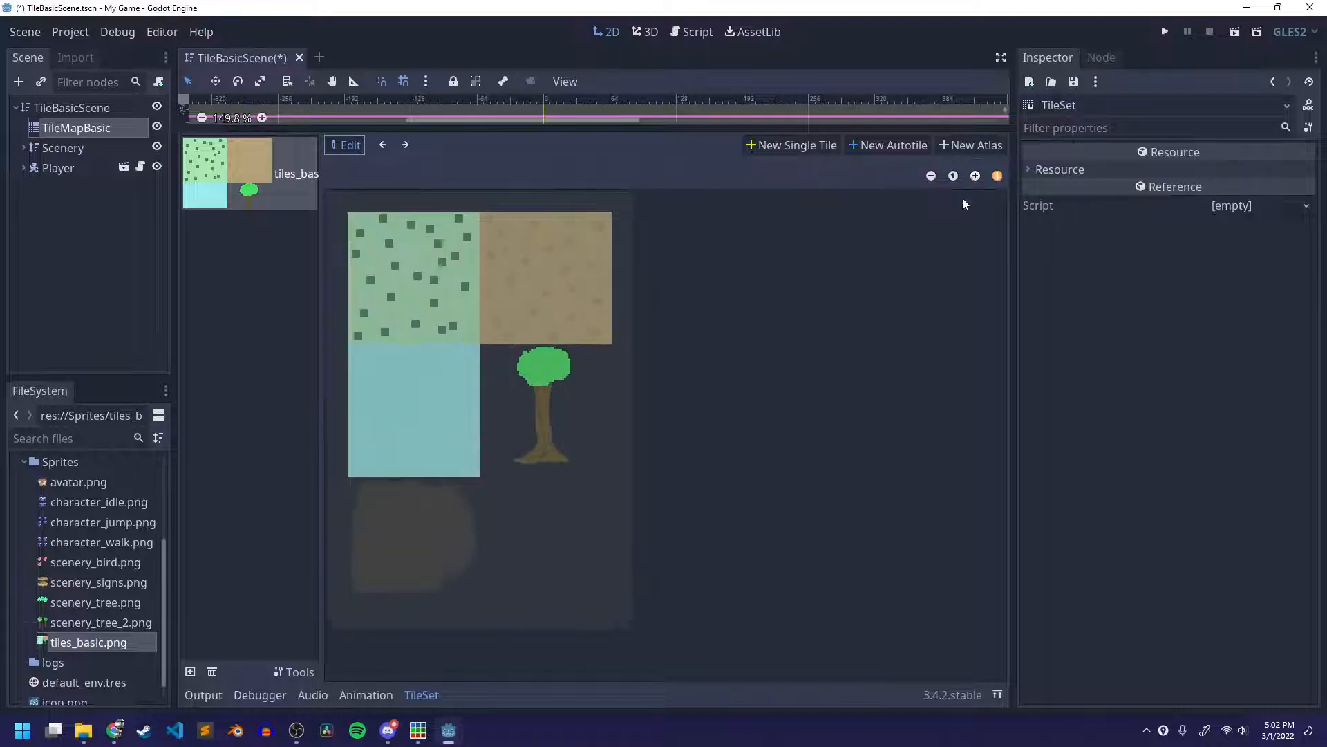
left_click(953, 175)
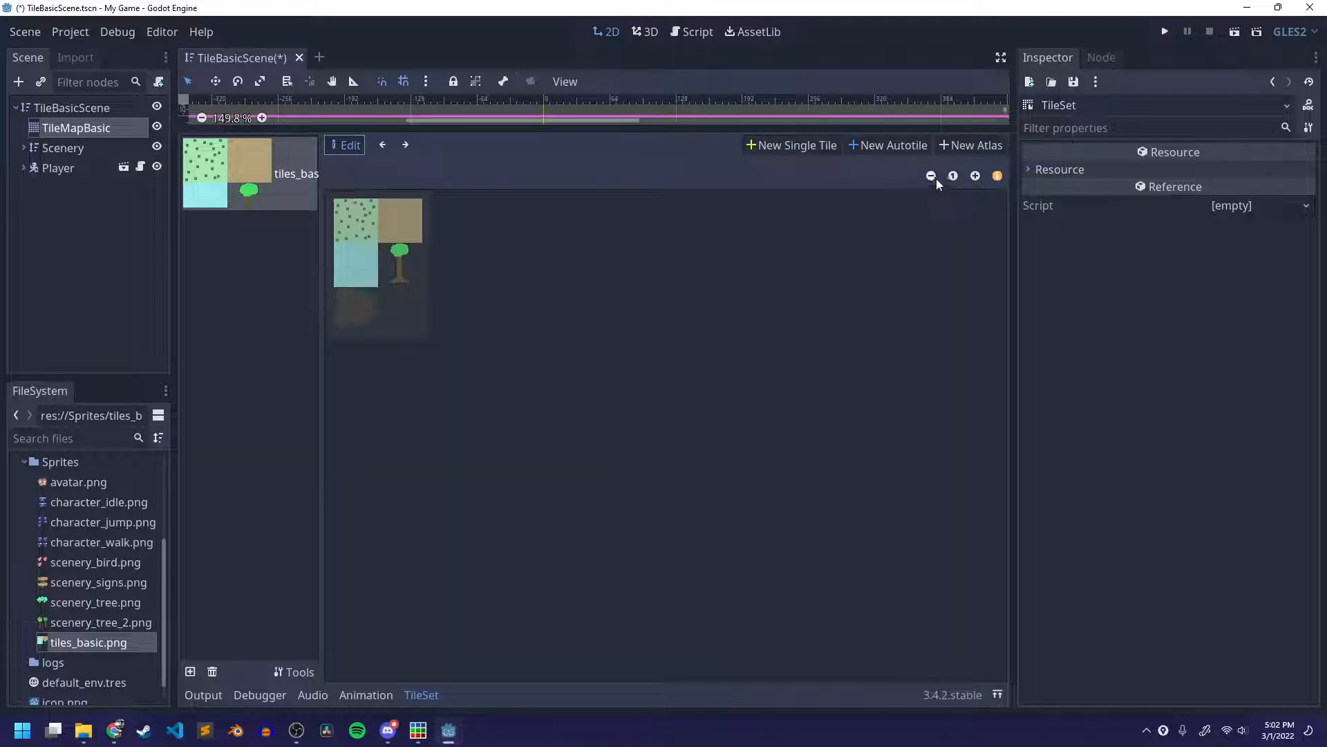
left_click(973, 177)
left_click(974, 177)
left_click(973, 177)
left_click(973, 177)
left_click(974, 177)
left_click(973, 177)
left_click(974, 177)
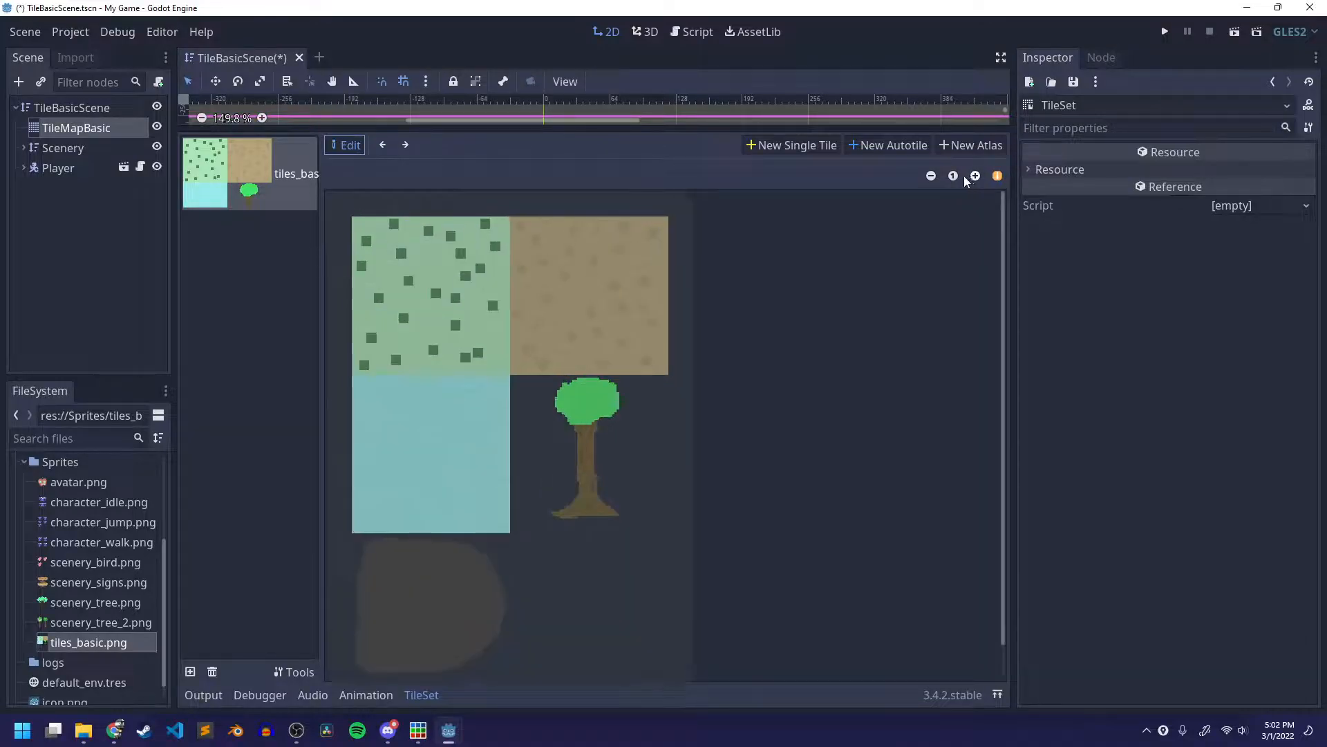
left_click(953, 177)
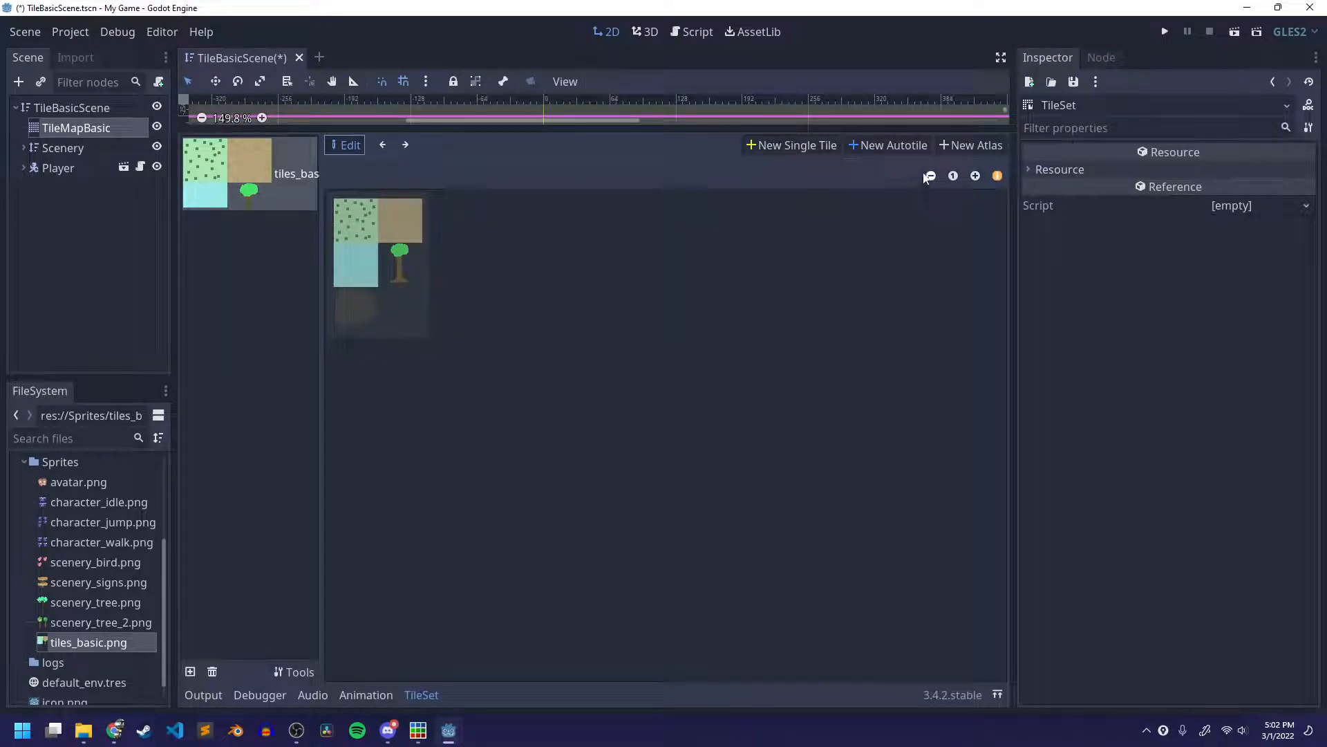
left_click(930, 175)
left_click(931, 176)
left_click(953, 176)
left_click(975, 176)
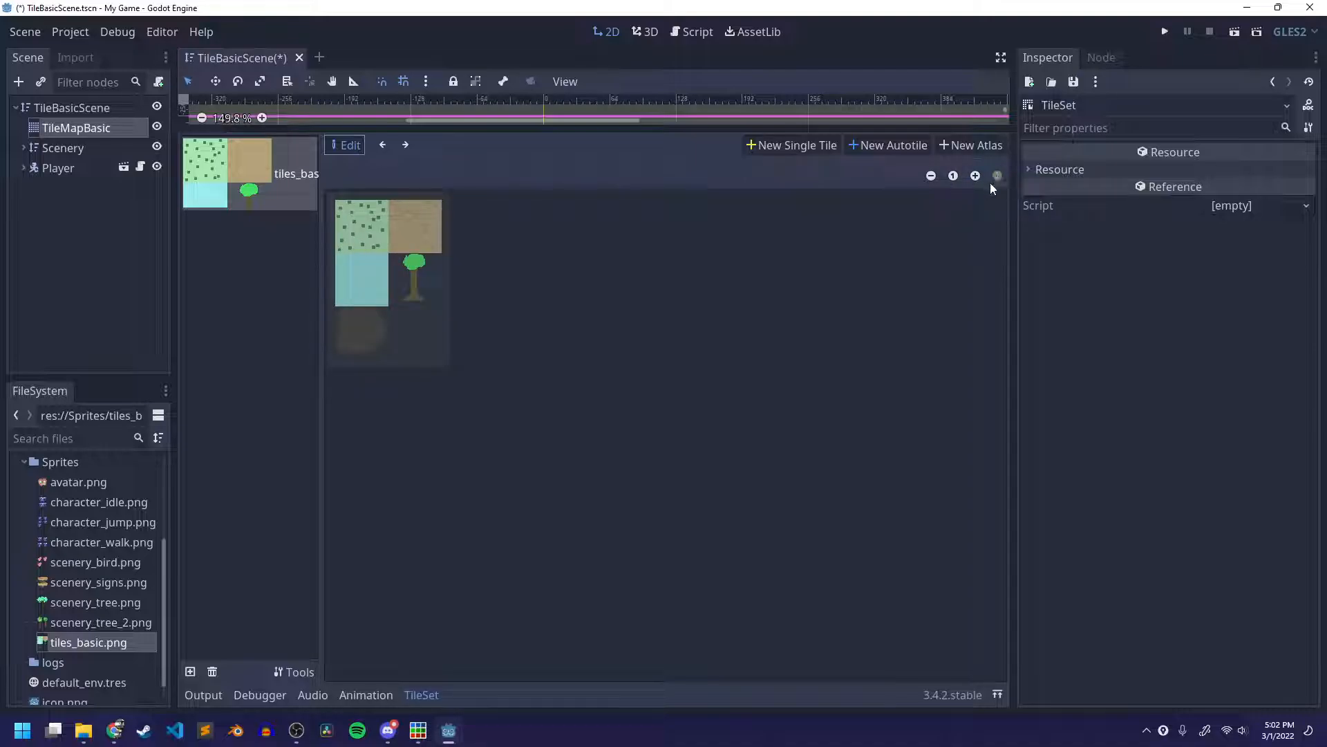
left_click(972, 177)
left_click(975, 177)
left_click(975, 177)
left_click(975, 177)
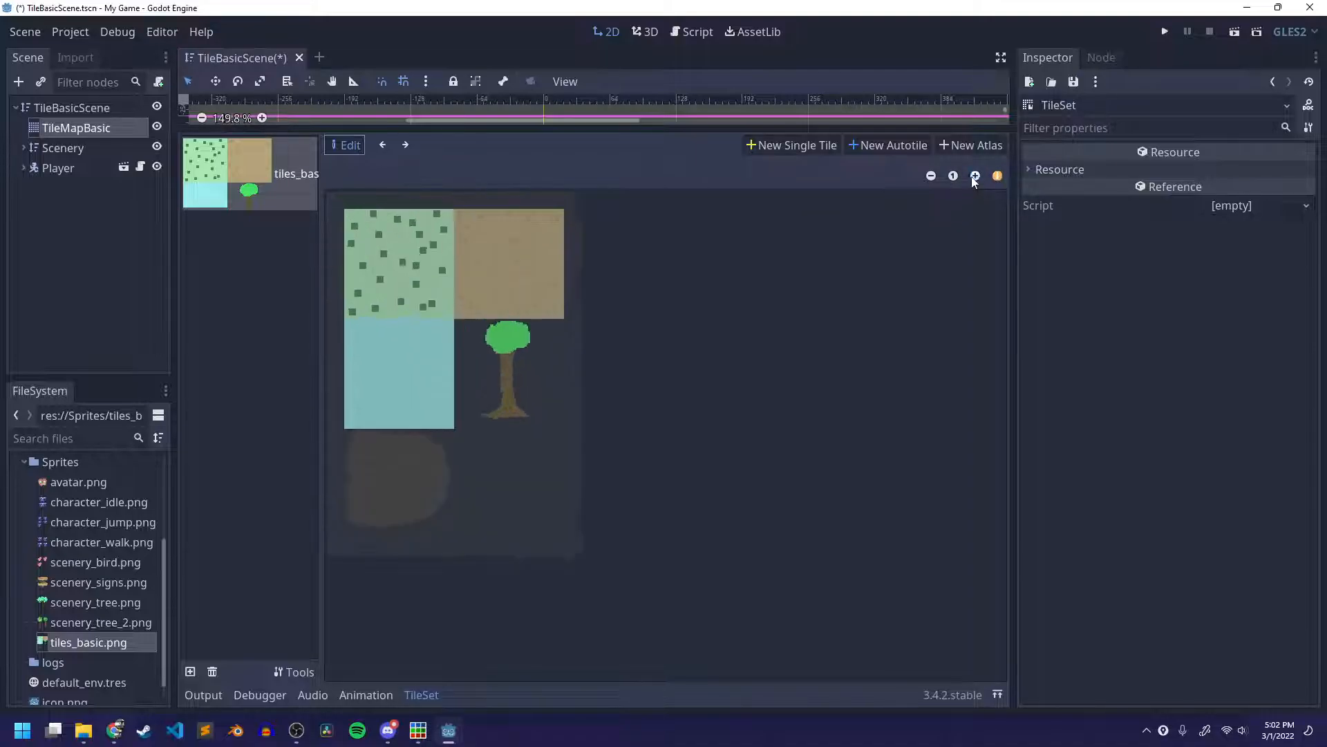
left_click(977, 178)
left_click(978, 177)
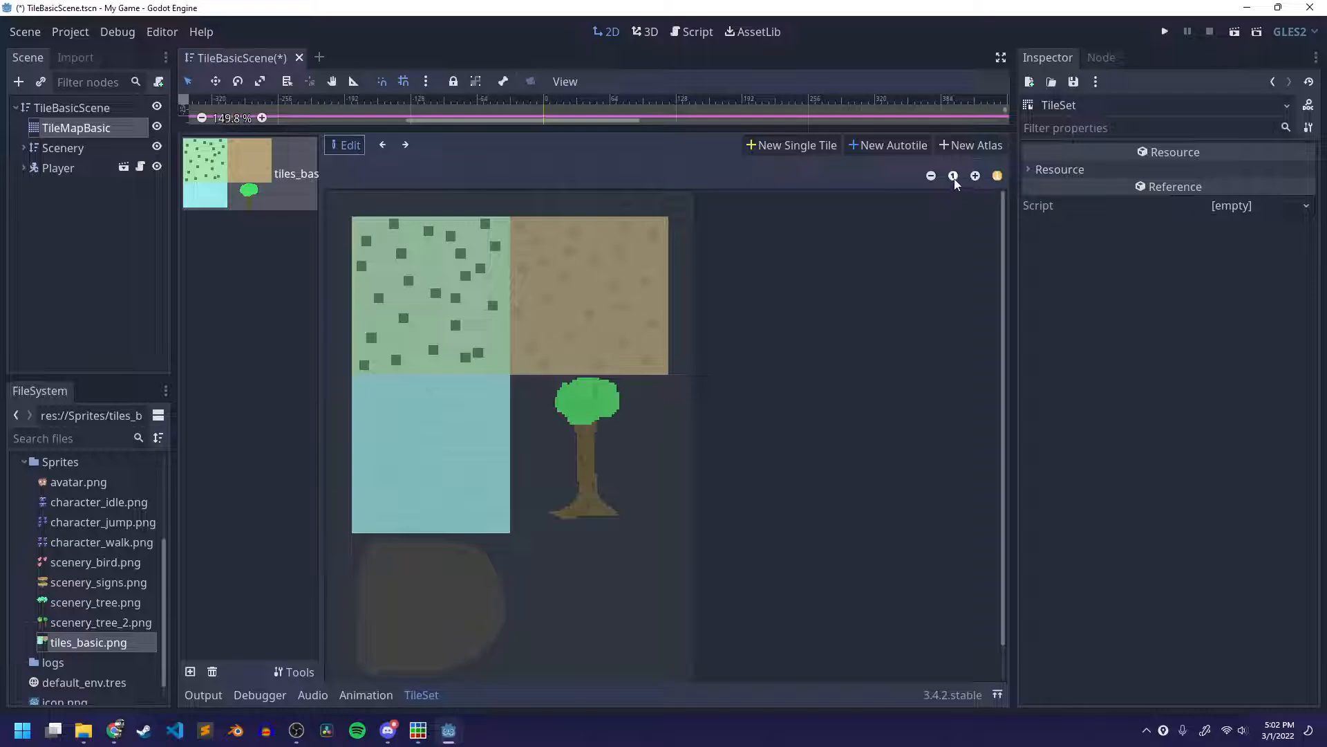
left_click(931, 176)
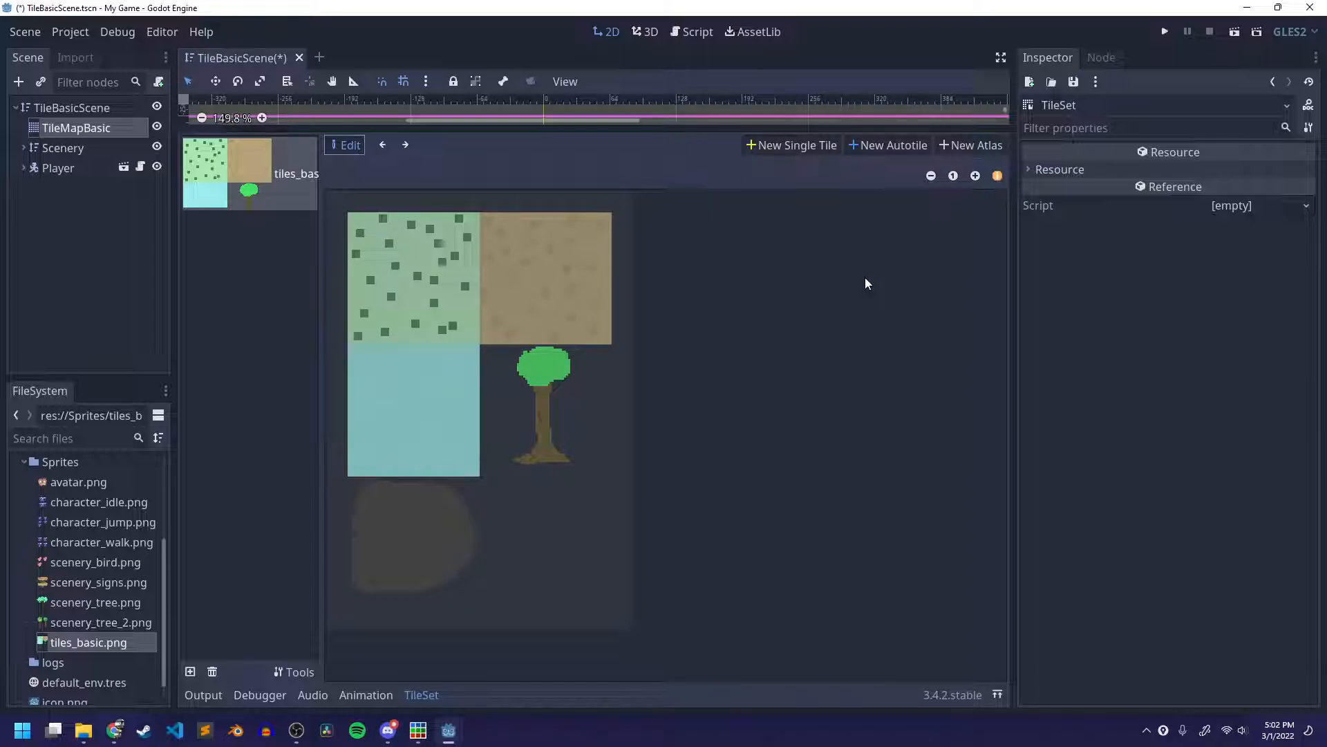
Step: Collapse the Sprites and Scenes folders in the project's file tree
scroll(113, 558, "up", 5)
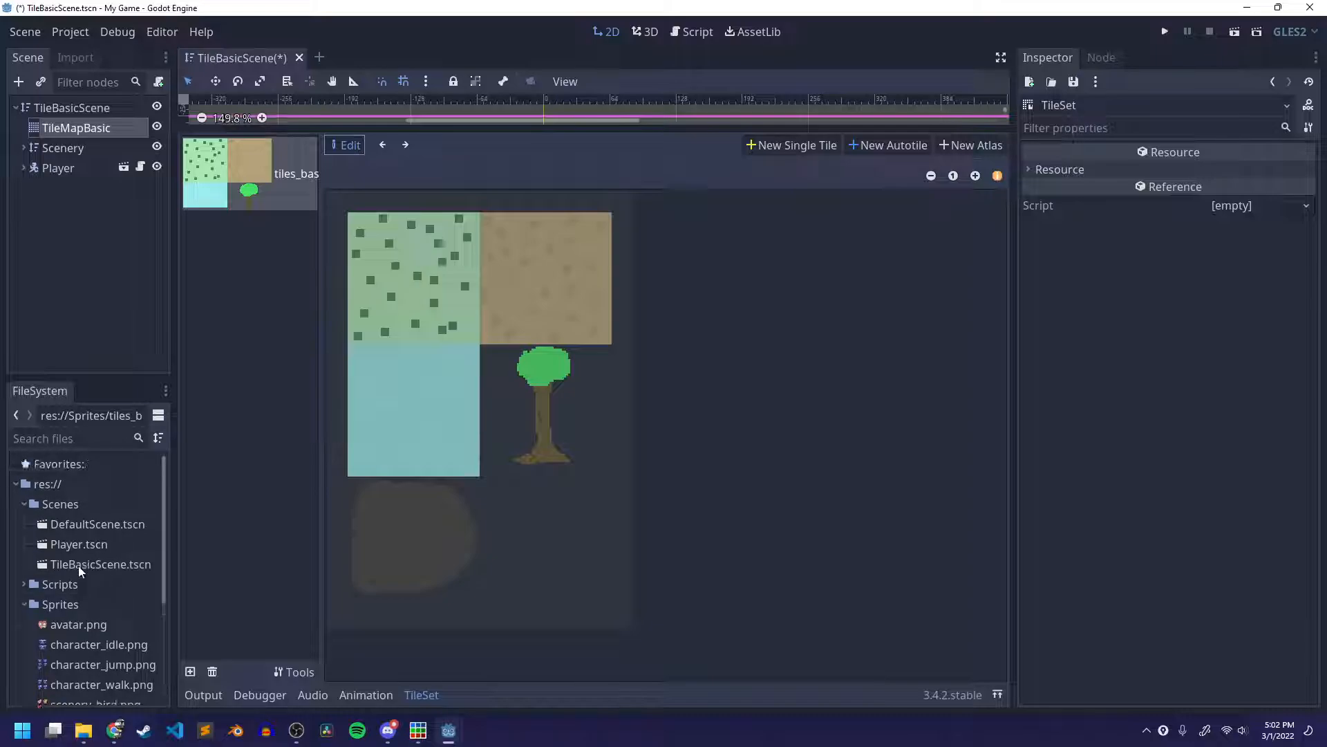
left_click(20, 605)
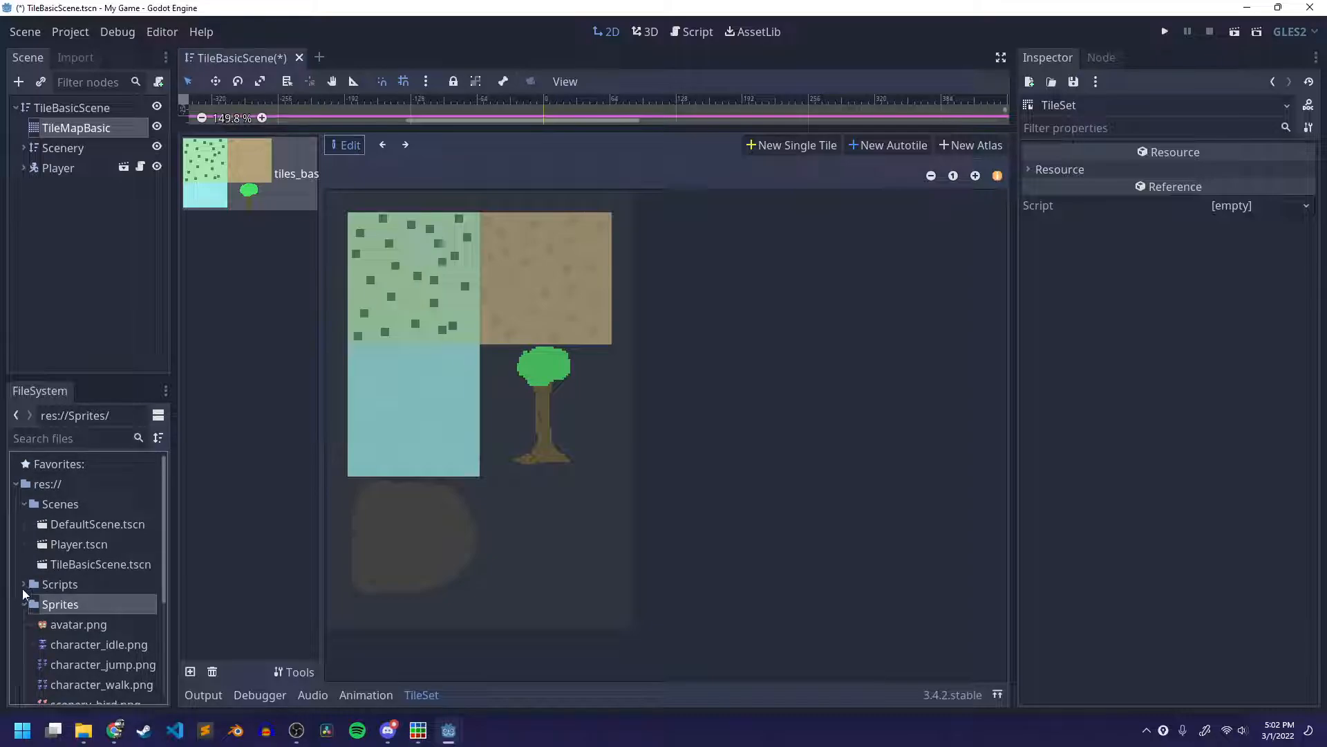
left_click(23, 503)
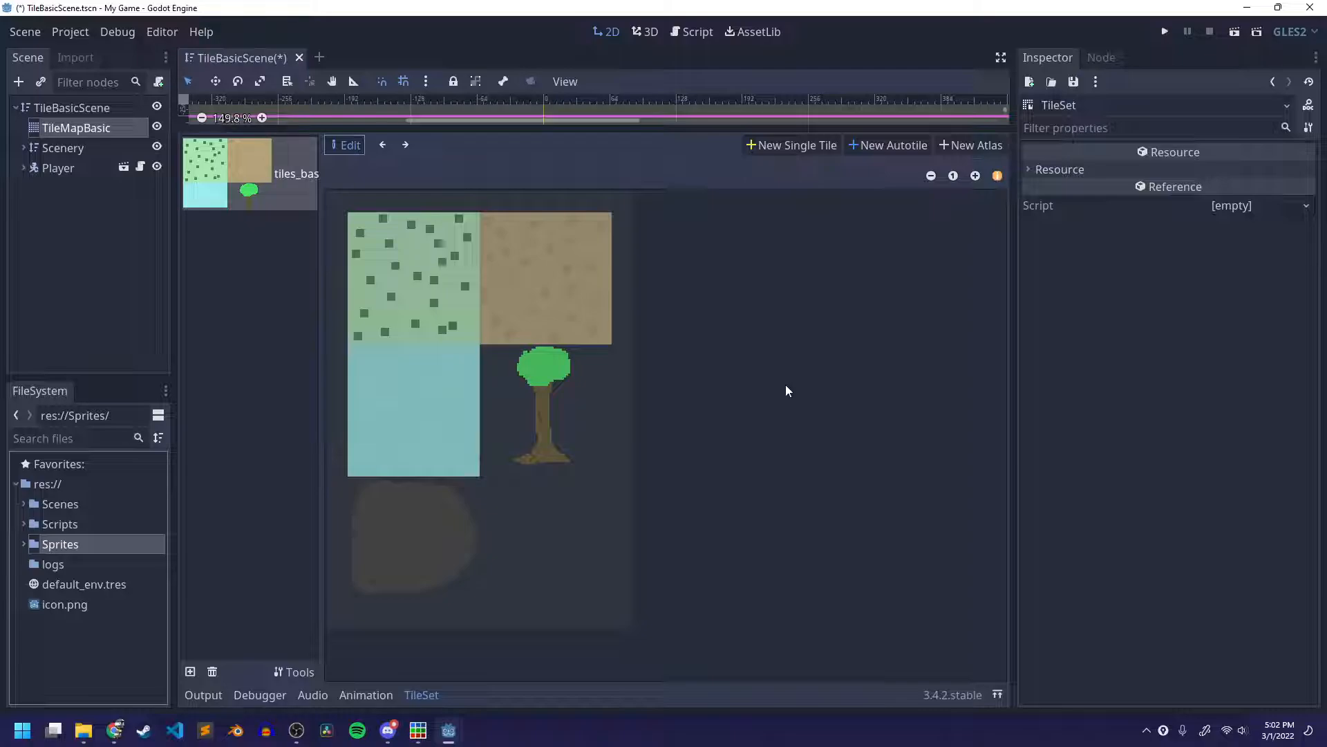
Step: Create a grid-snapped single tile covering the dotted green square of tiles_basic.png and turn on the tile name display
left_click(766, 147)
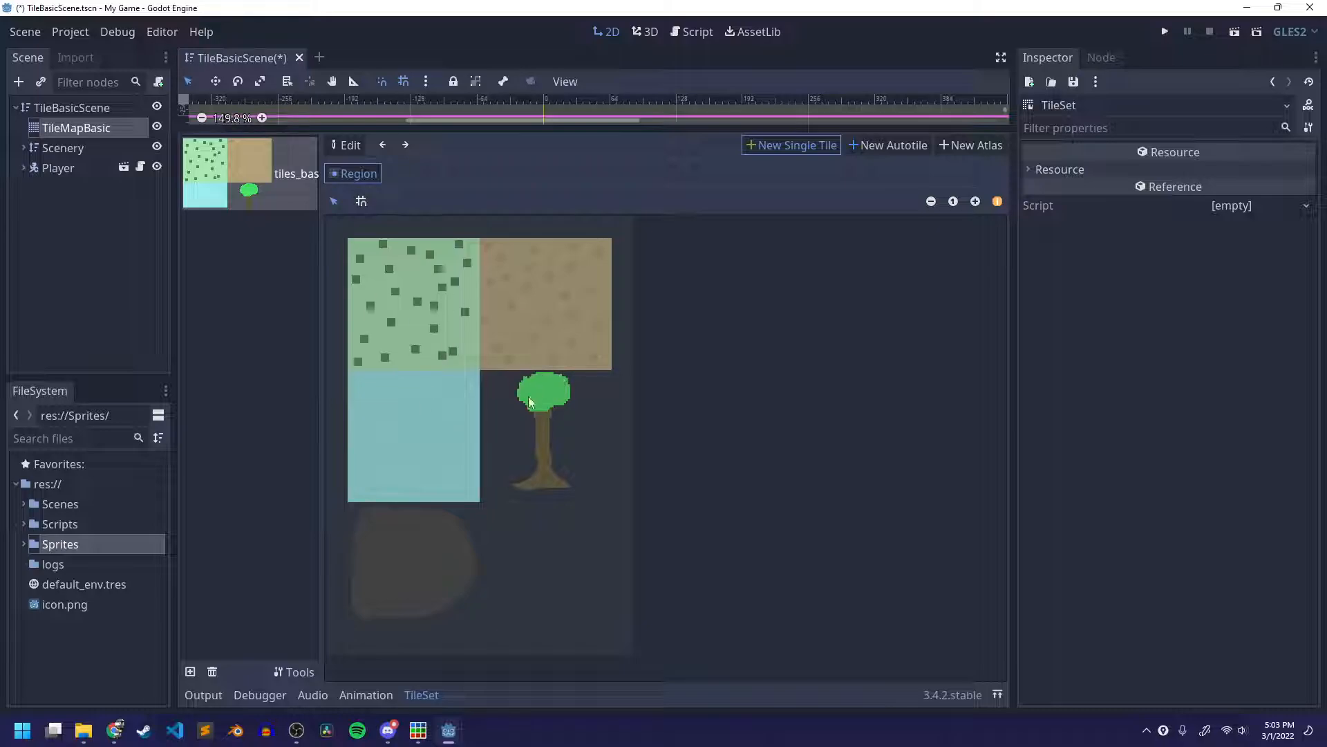
left_click(361, 201)
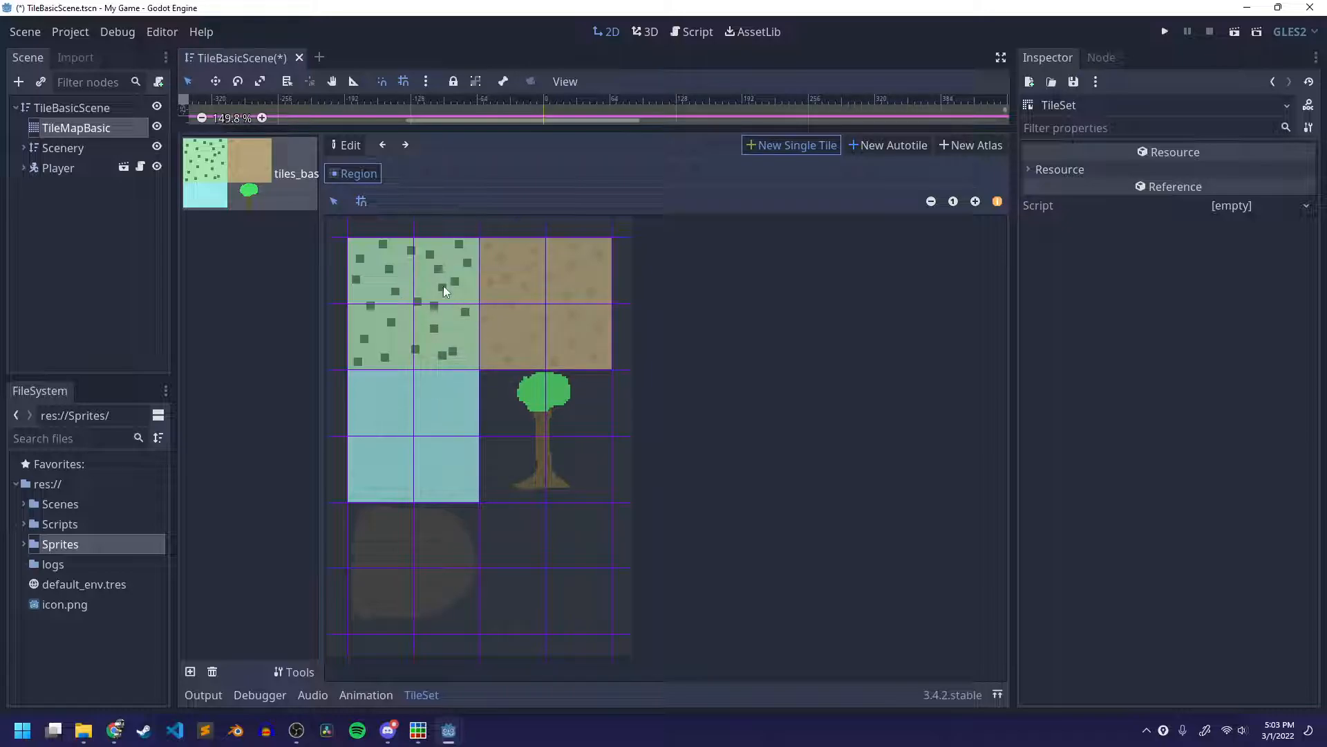
left_click(1076, 168)
left_click(1077, 168)
left_click(451, 353)
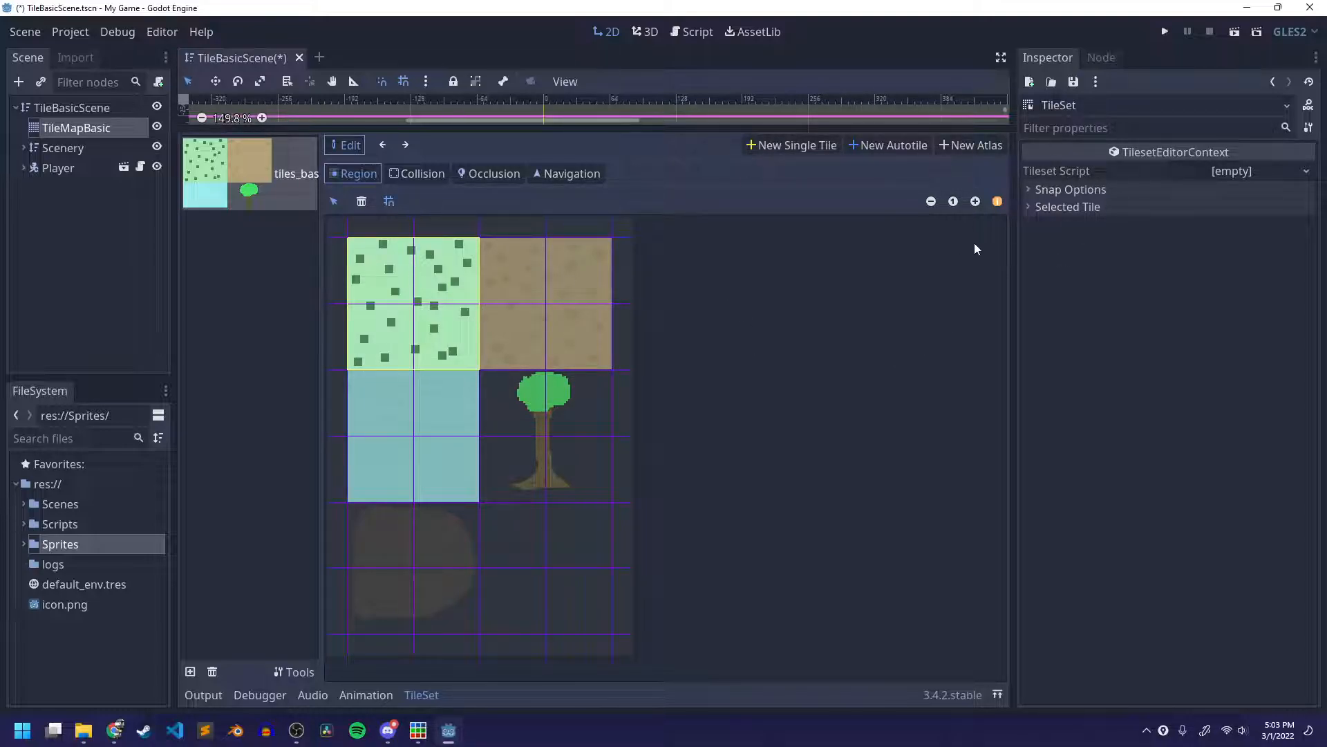
left_click(998, 201)
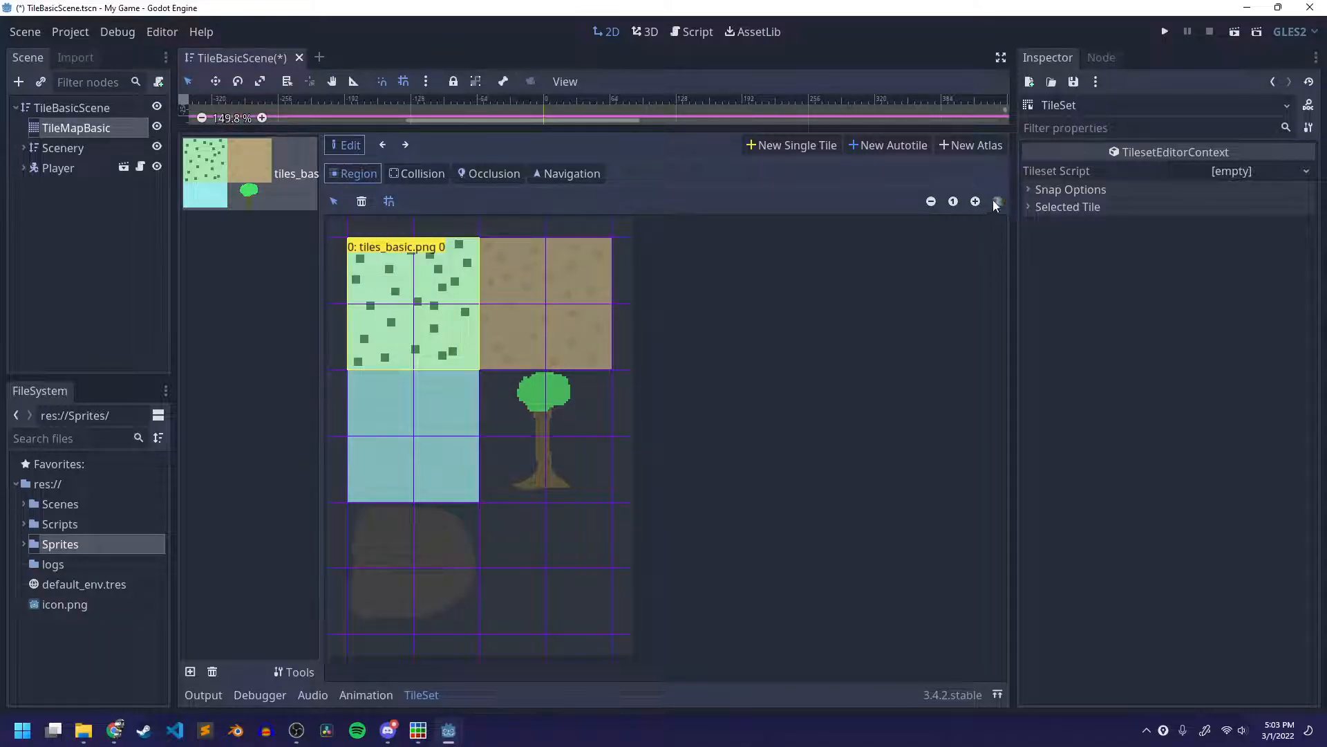
Step: Set the tile snap step to 64 on x and 64 on y
left_click(1069, 189)
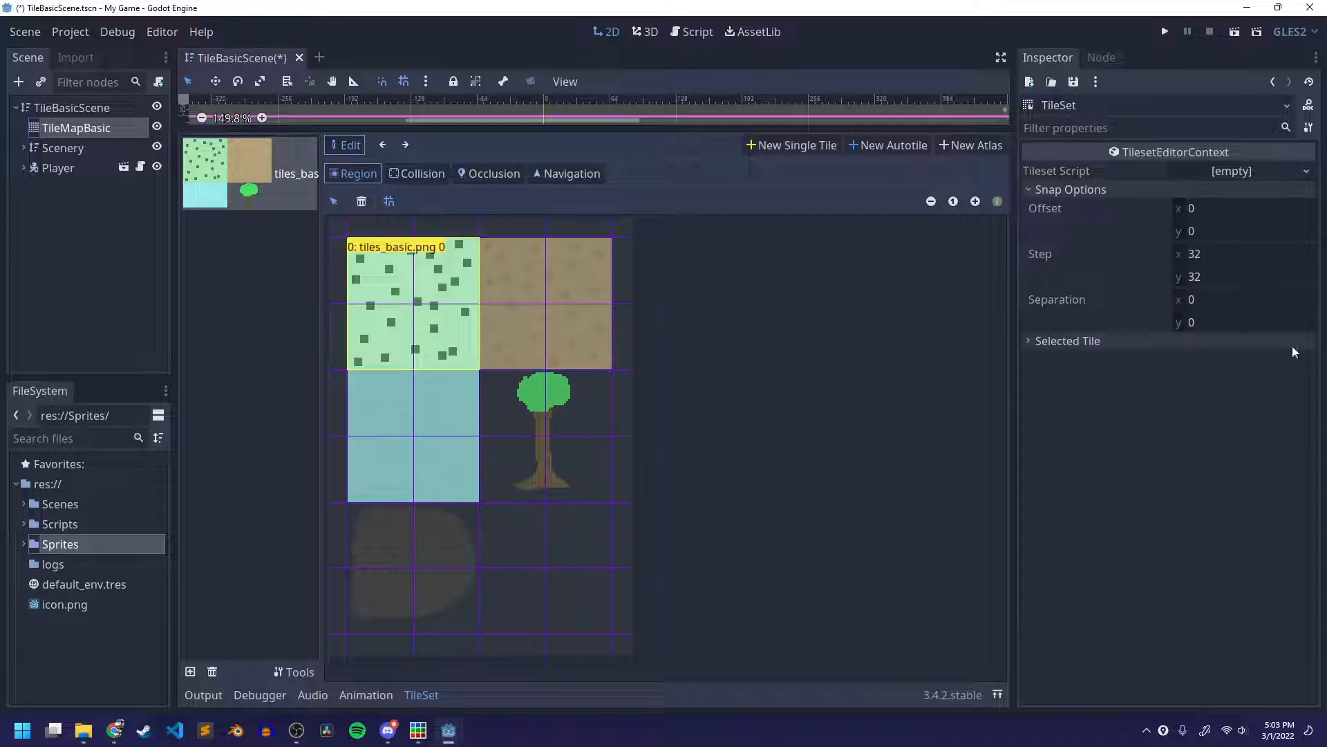
left_click(1102, 186)
left_click(1102, 186)
left_click(1210, 254)
key("Right")
key("BackSpace")
key("BackSpace")
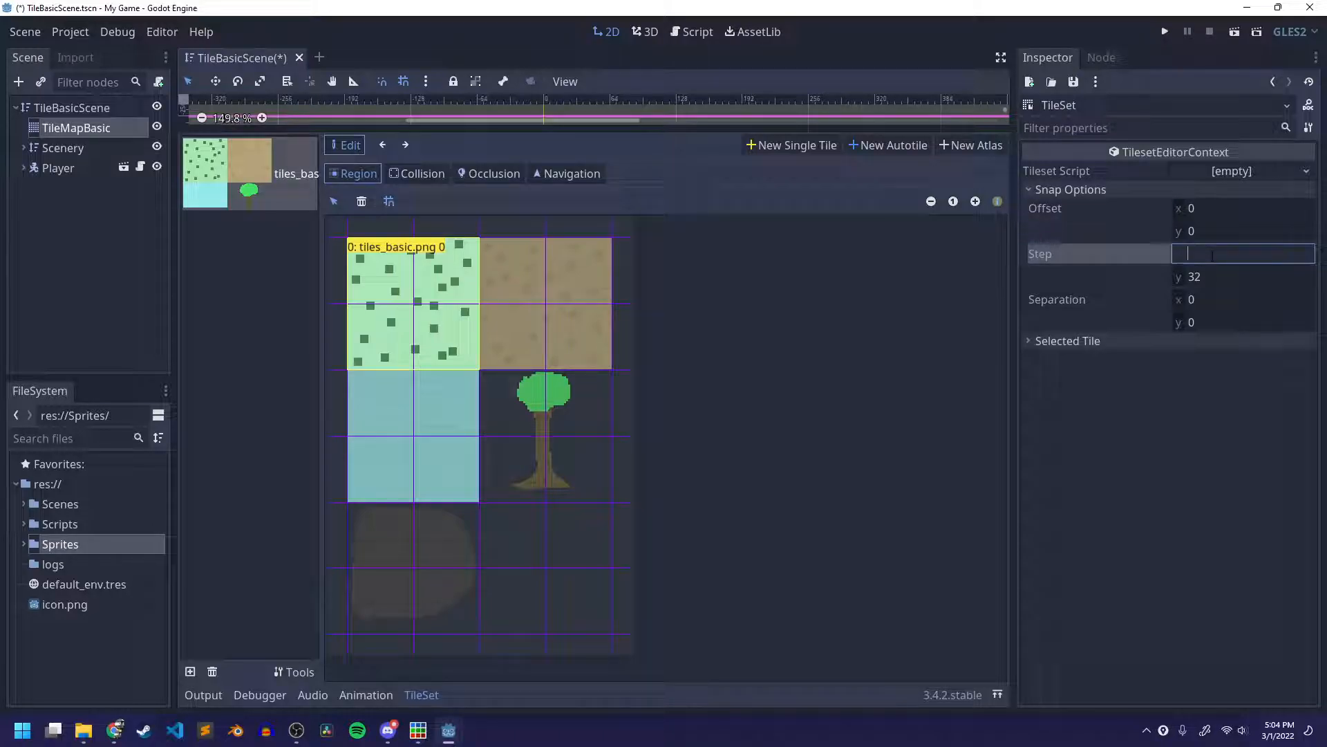
type("64")
key("Tab")
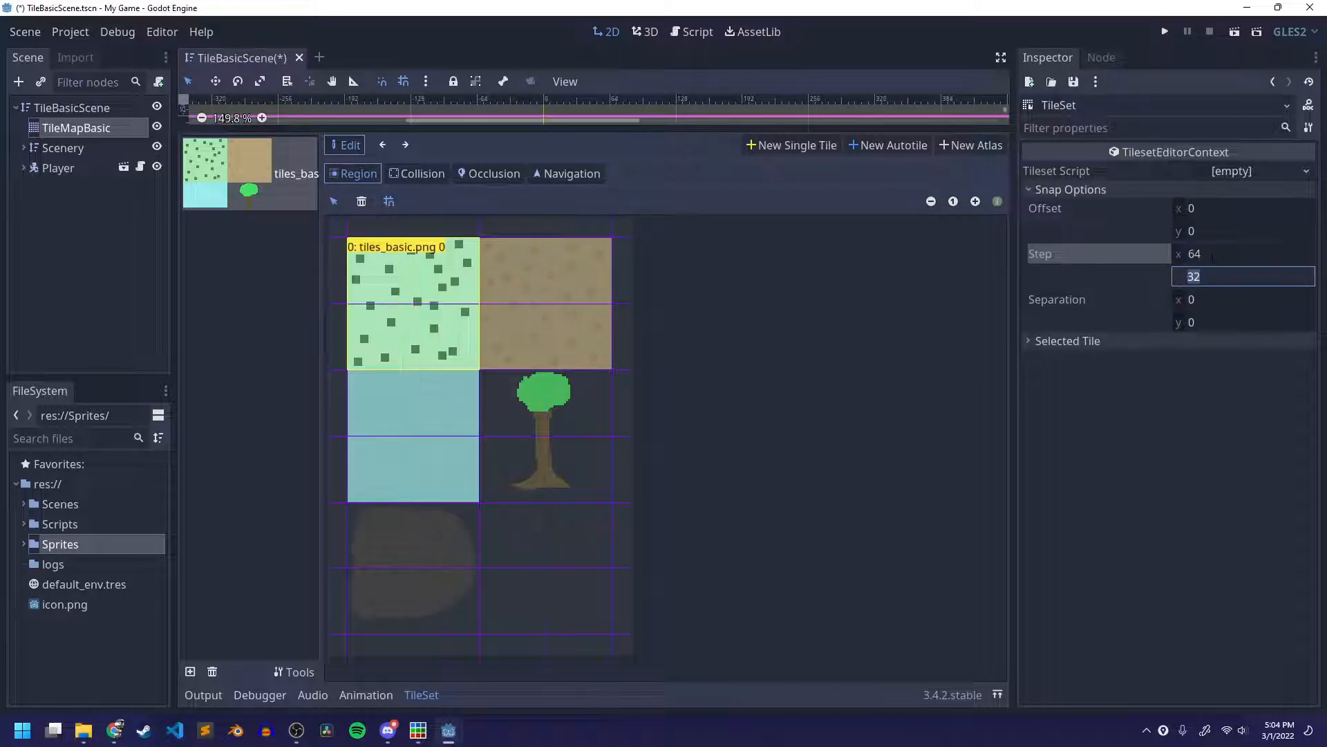
type("64")
key("Return")
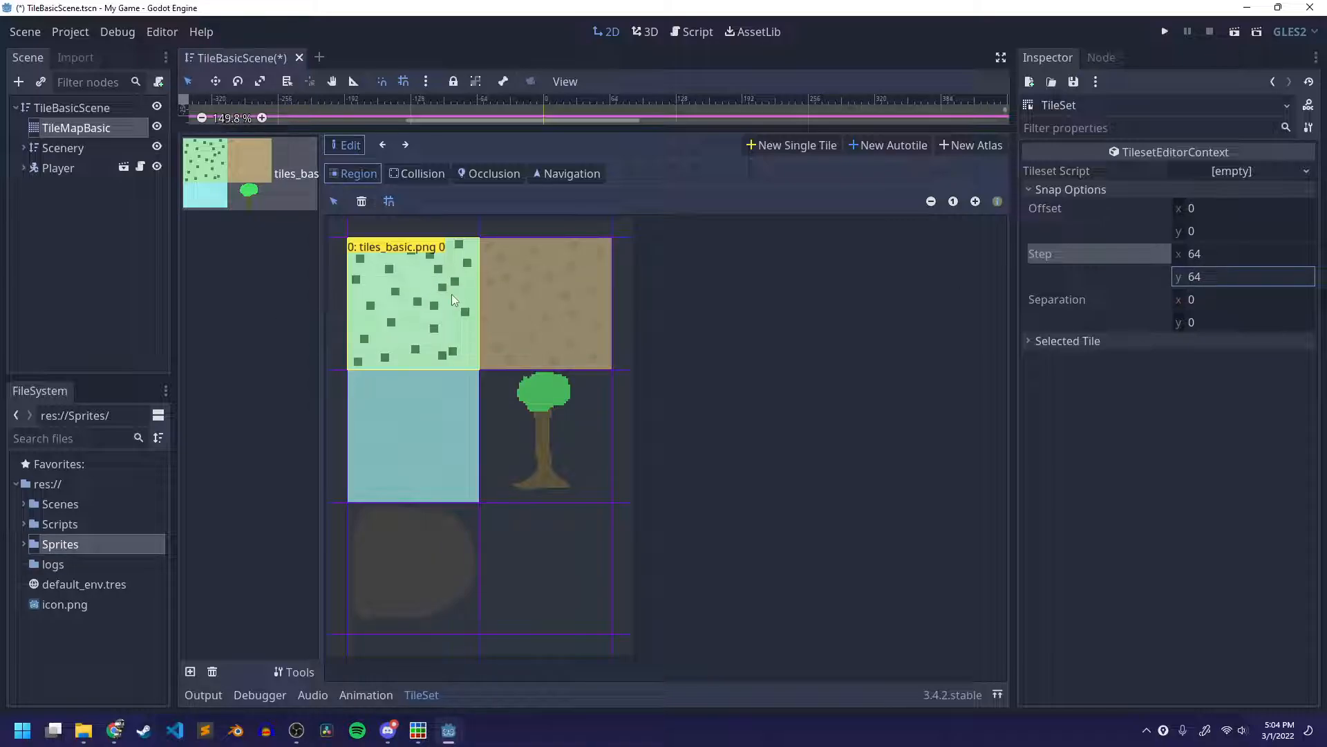
Step: Delete the tile over the grass square and recreate it as a new single tile
left_click(360, 201)
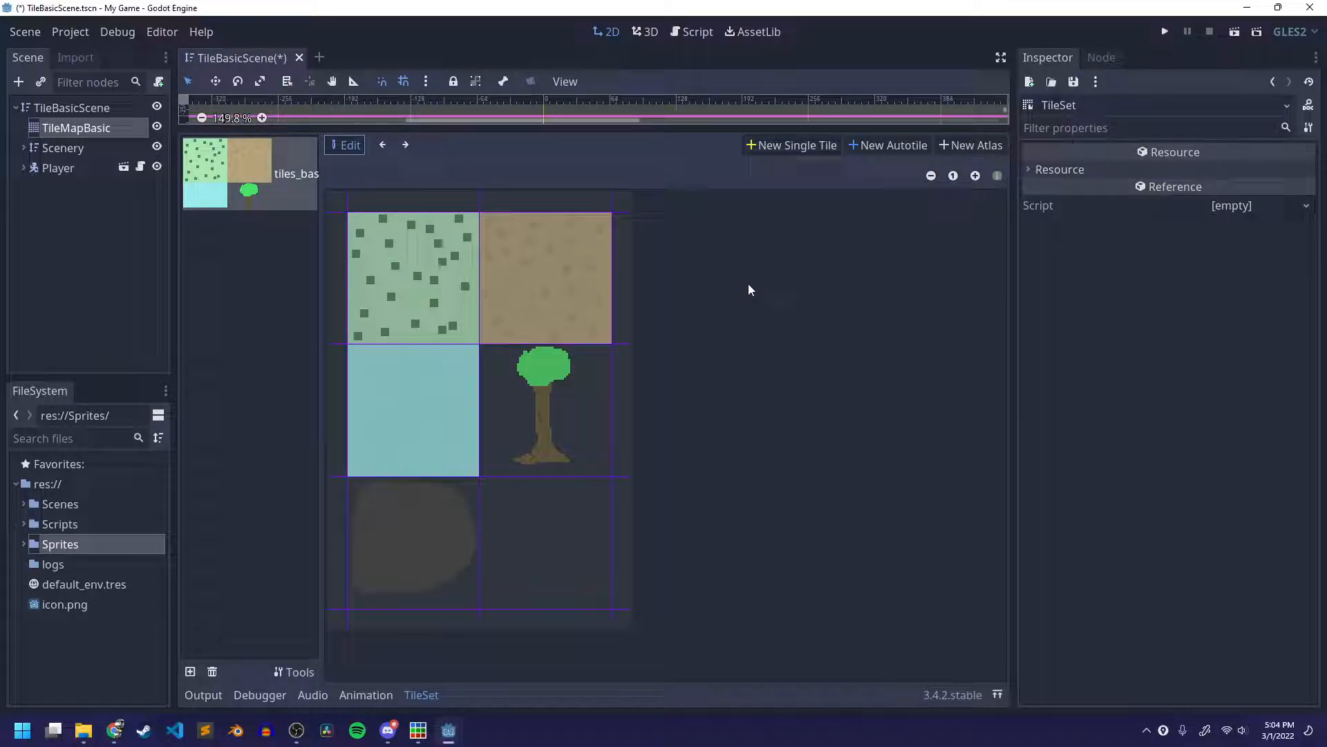
left_click(805, 146)
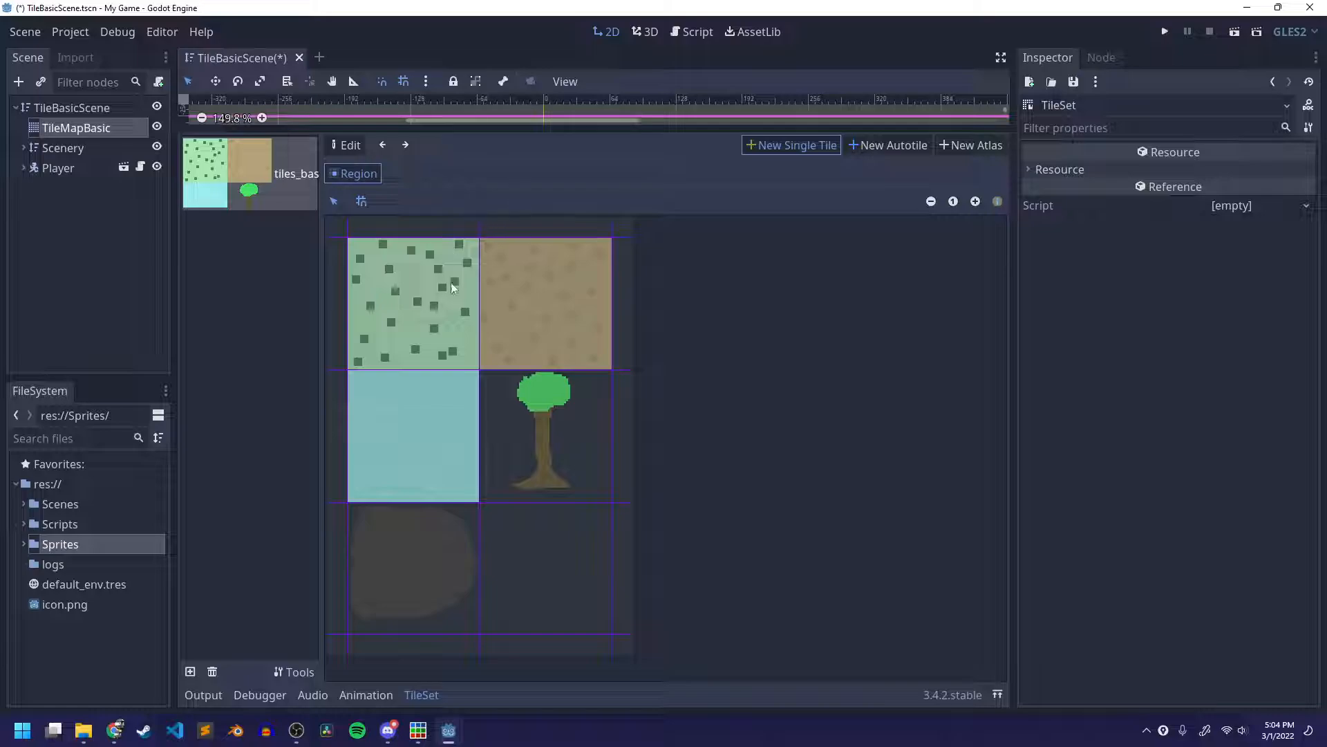
left_click(399, 292)
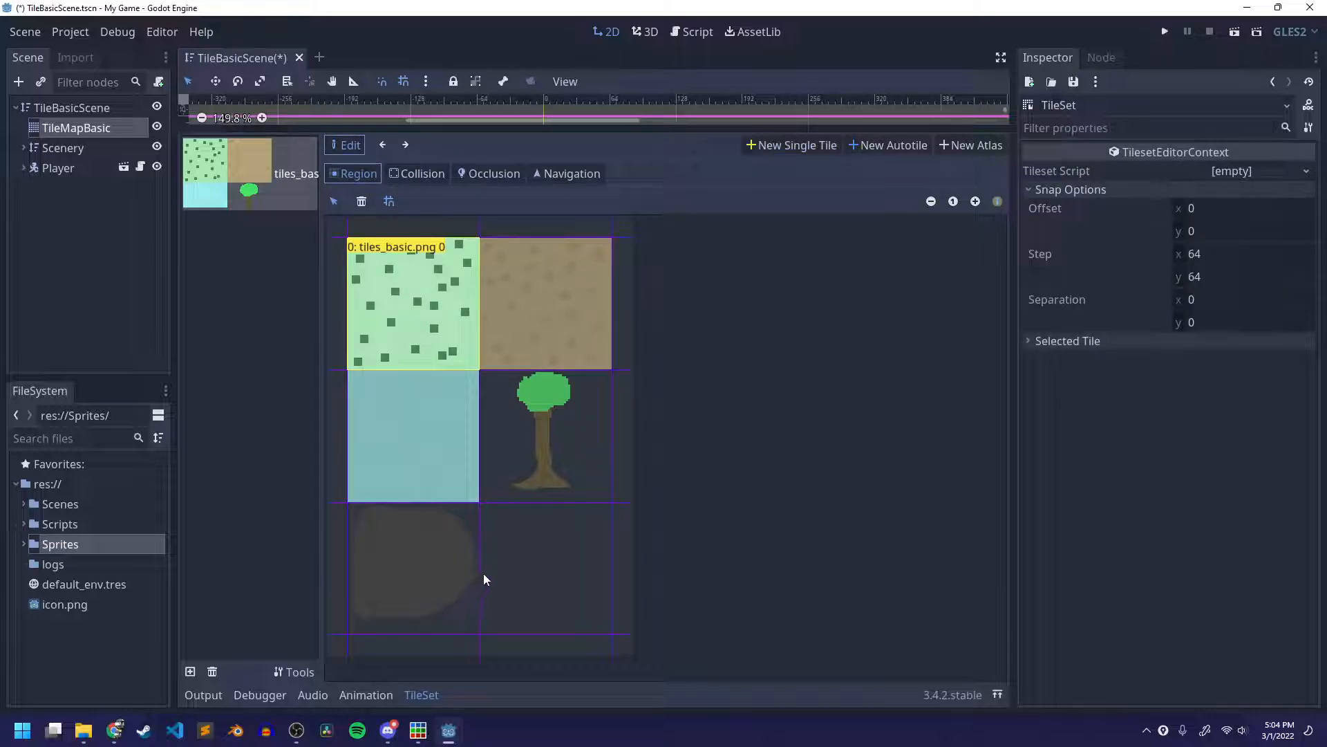
Step: Name the tile over the grass square "grass" and save the scene
left_click(1053, 339)
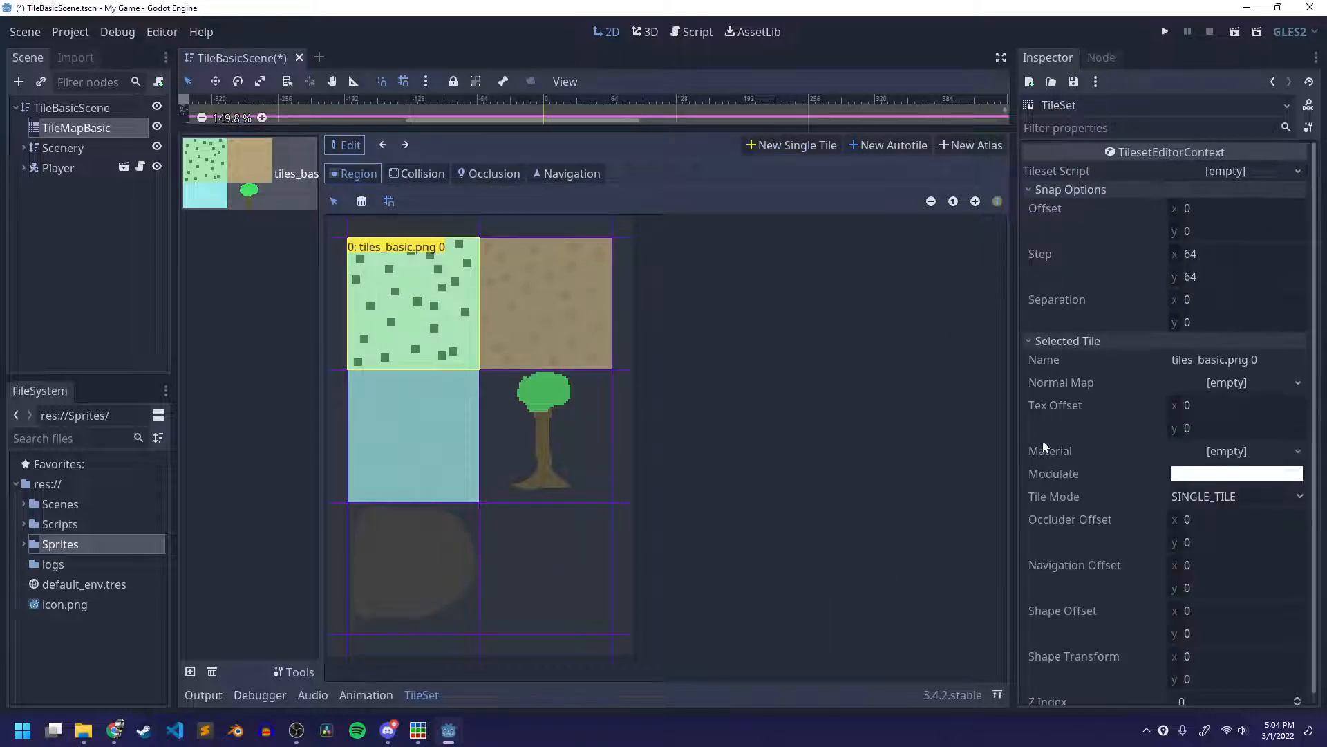
left_click(1077, 192)
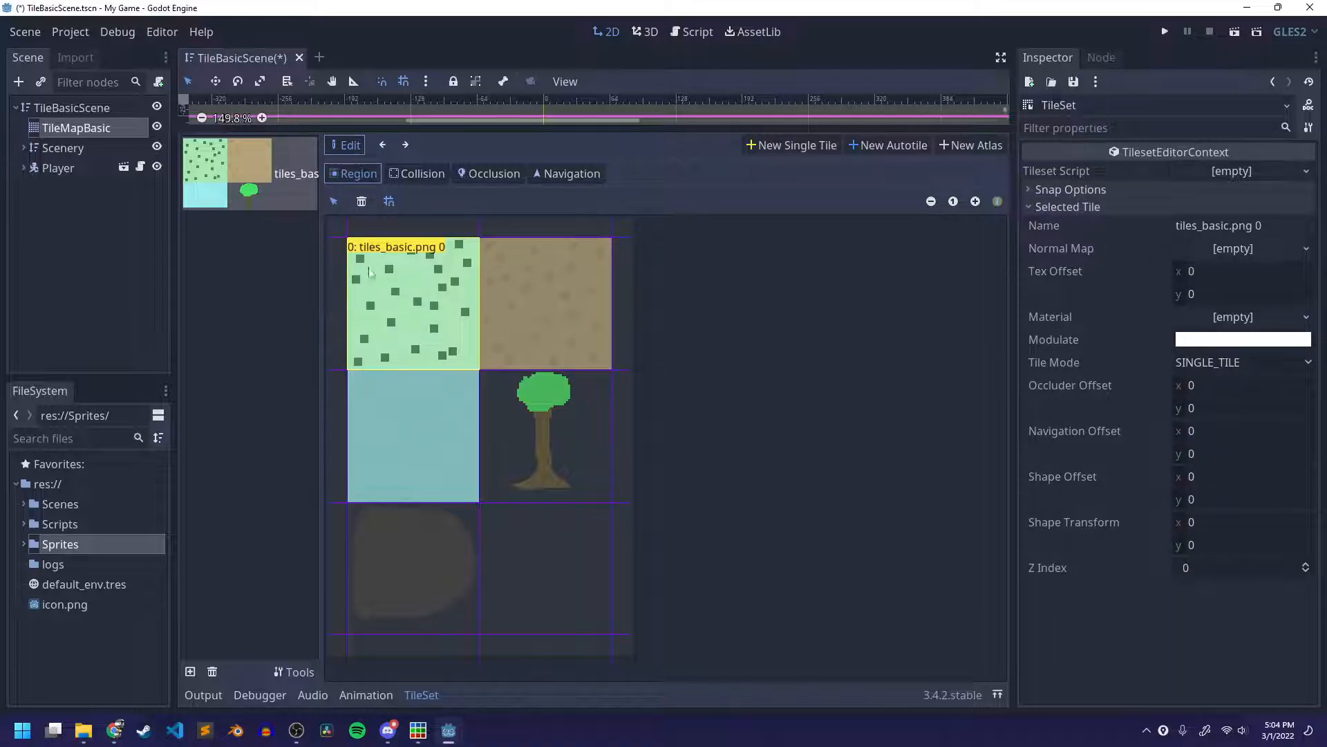
left_click(1202, 226)
triple_click(1203, 226)
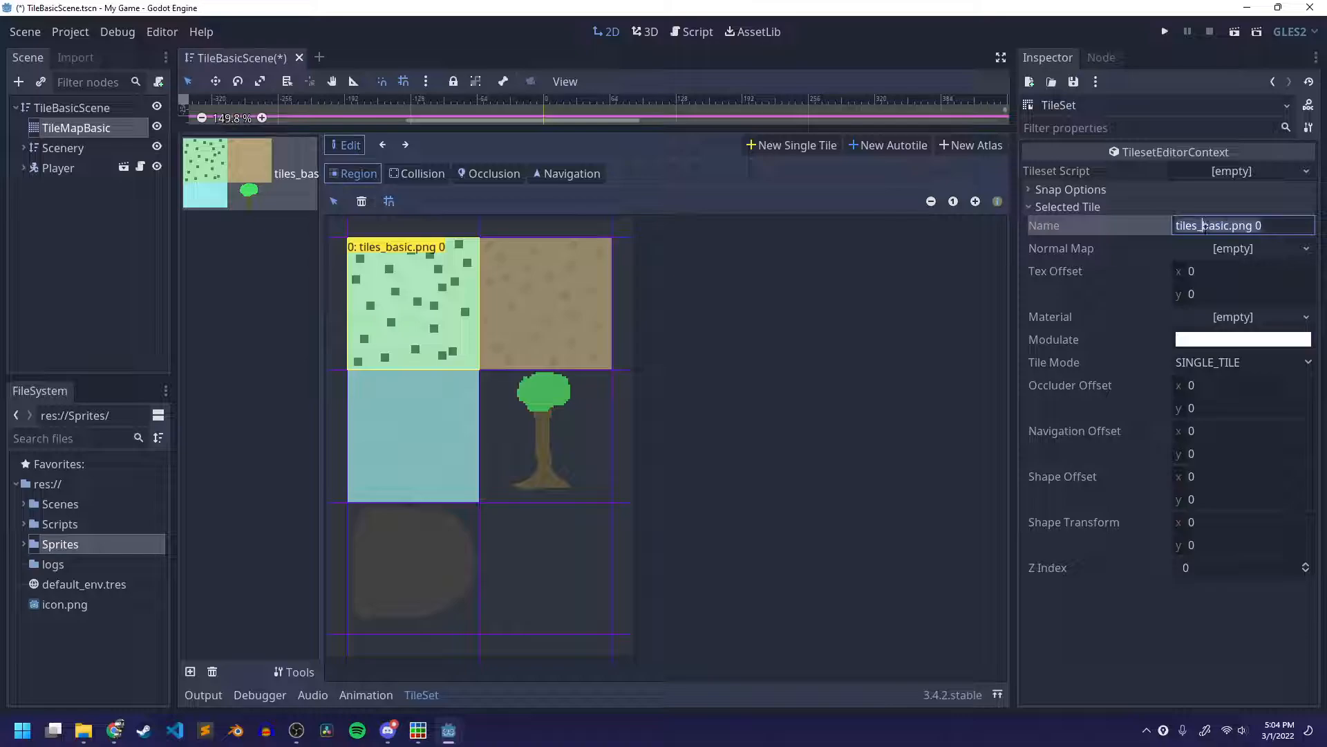
type("grass")
key("Return")
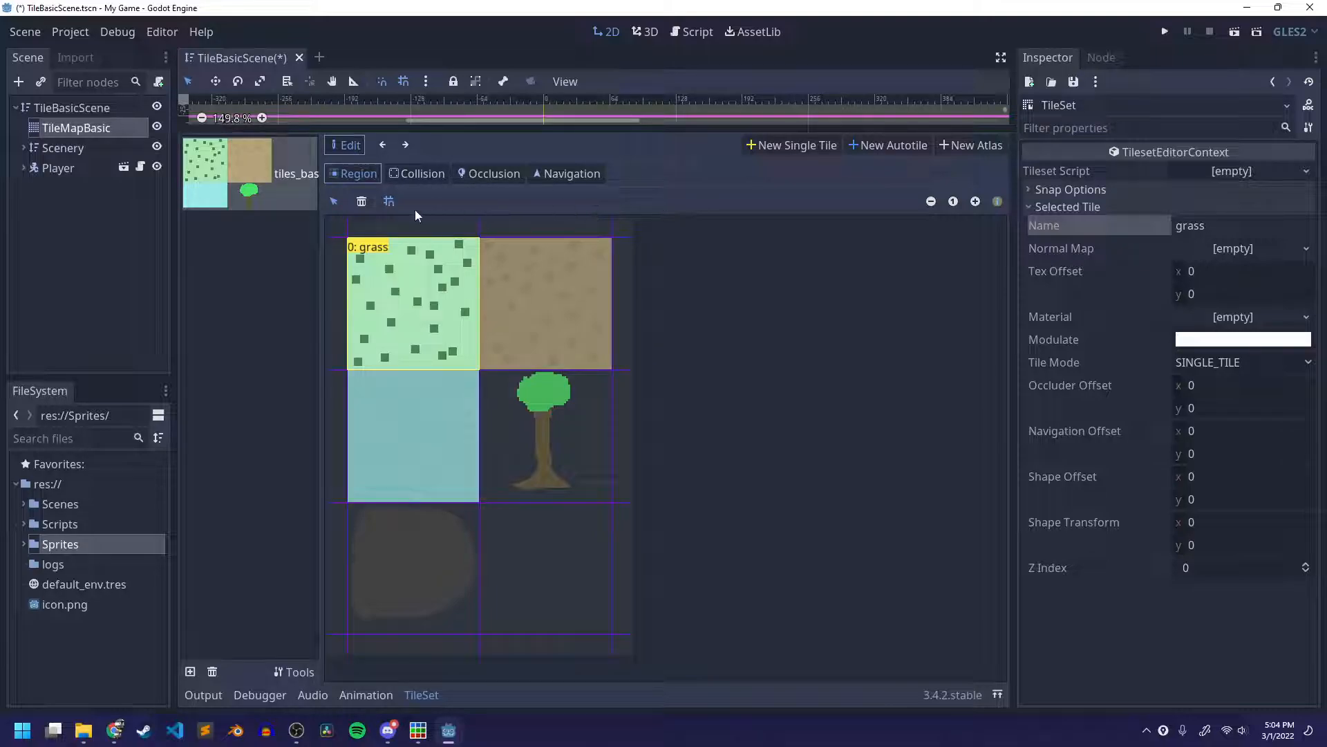
left_click(997, 202)
left_click(997, 201)
key("ctrl+s")
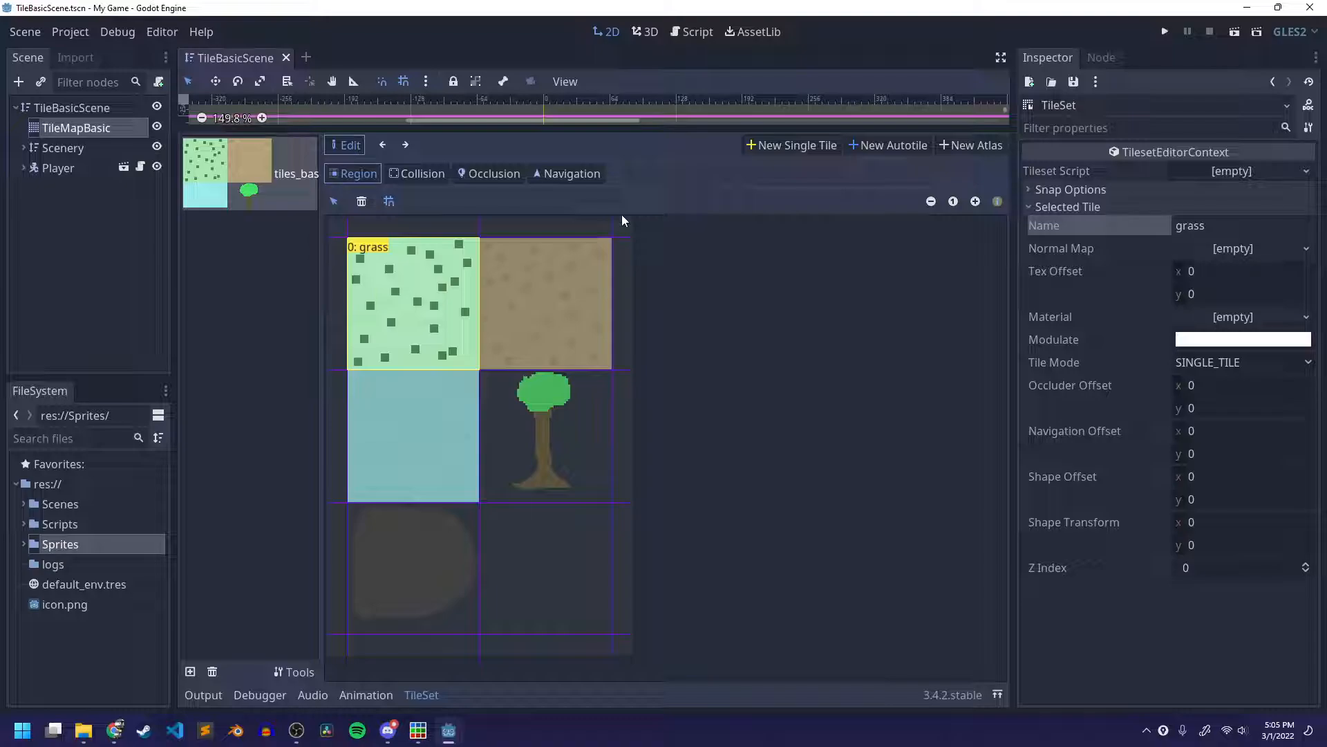
Step: Create a new single tile named "dirt" over the brown square and save the scene
left_click(788, 142)
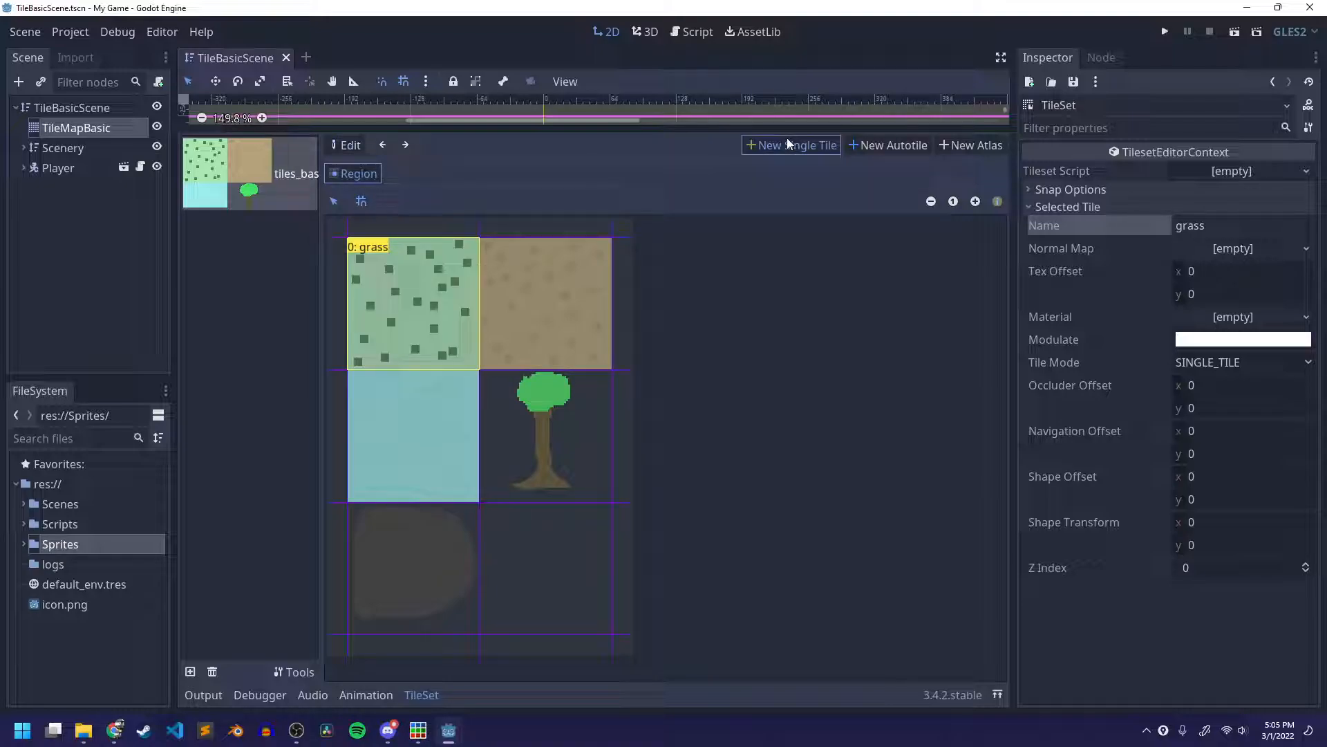
left_click(540, 290)
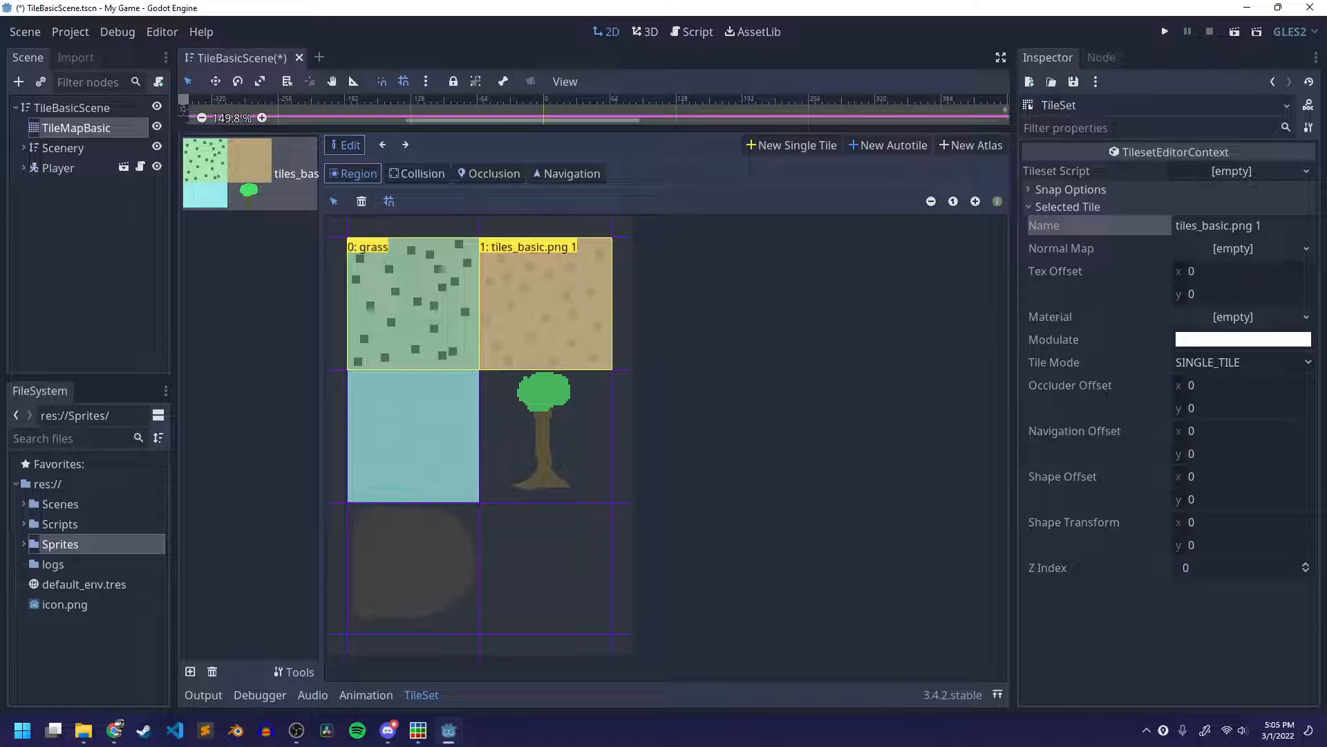
triple_click(1200, 226)
type("dirt")
key("Return")
key("ctrl+s")
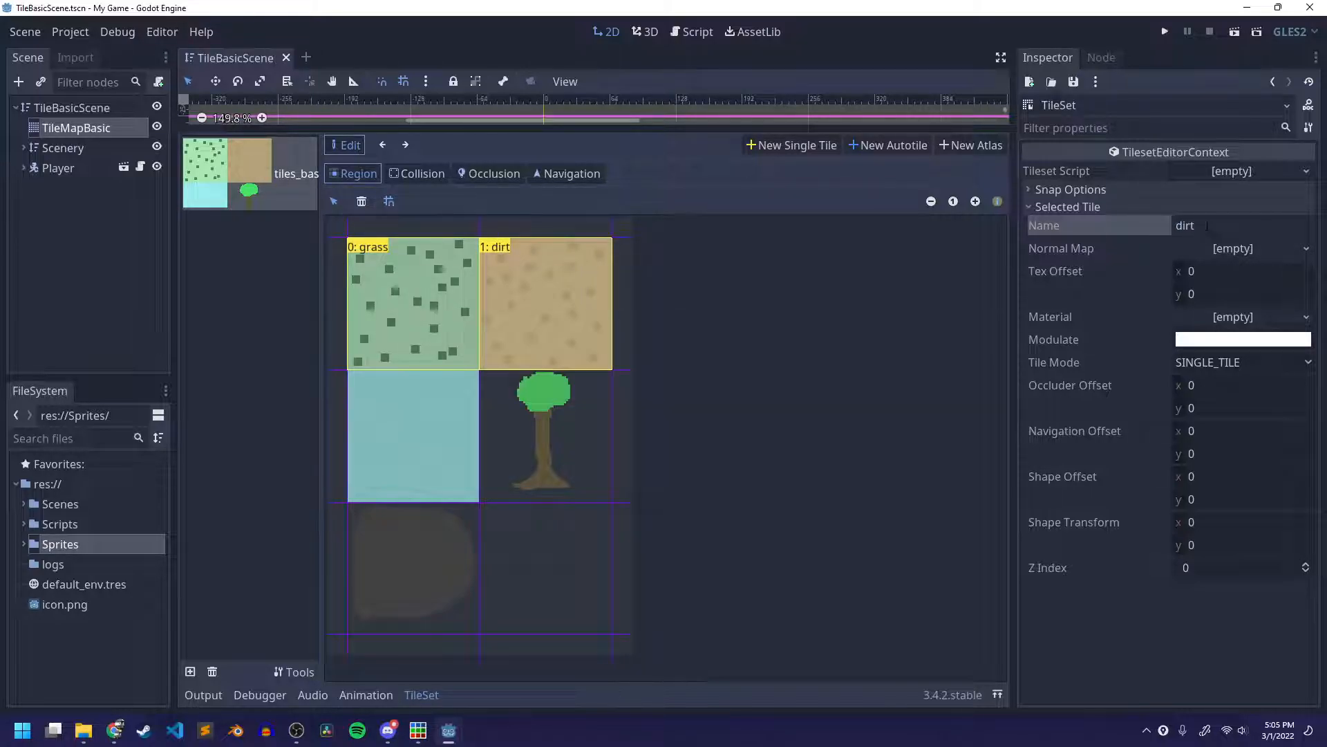
Step: Create a new single tile named "water" over the light blue square and save the scene
left_click(795, 147)
left_click(463, 428)
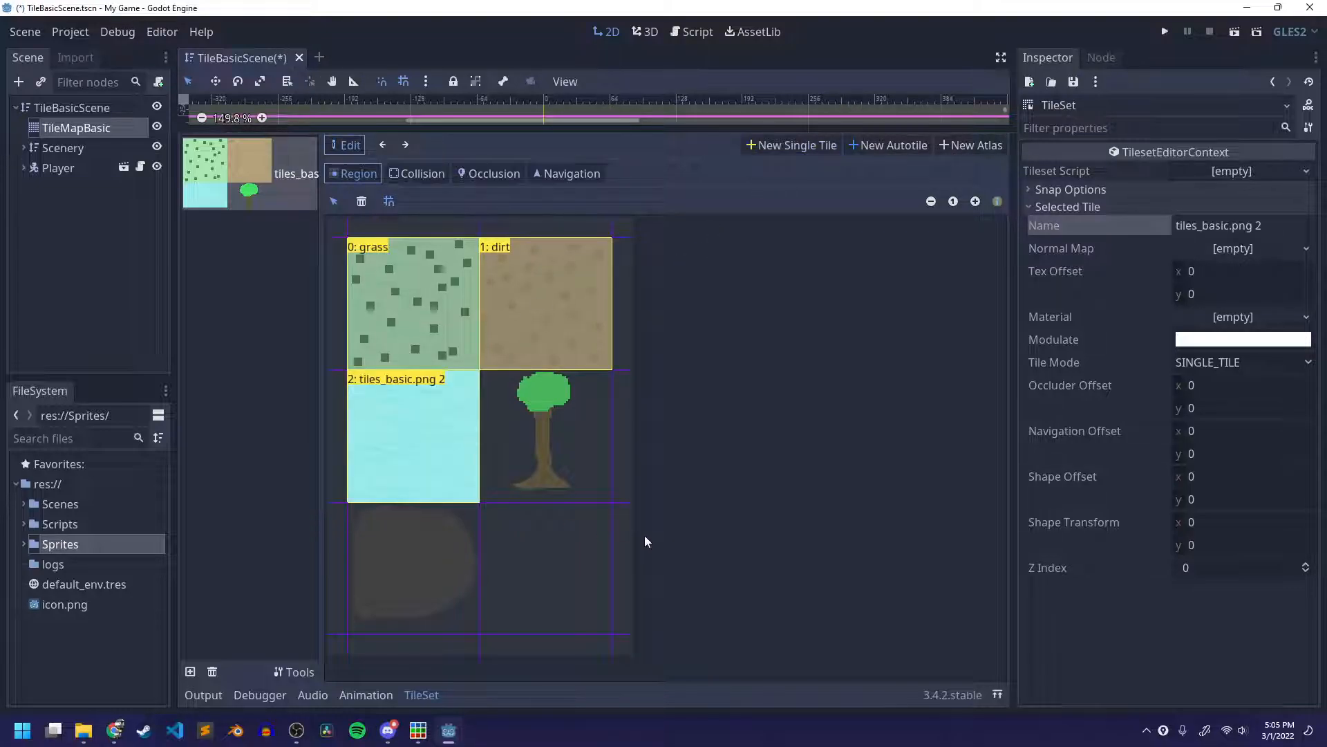
left_click(1224, 227)
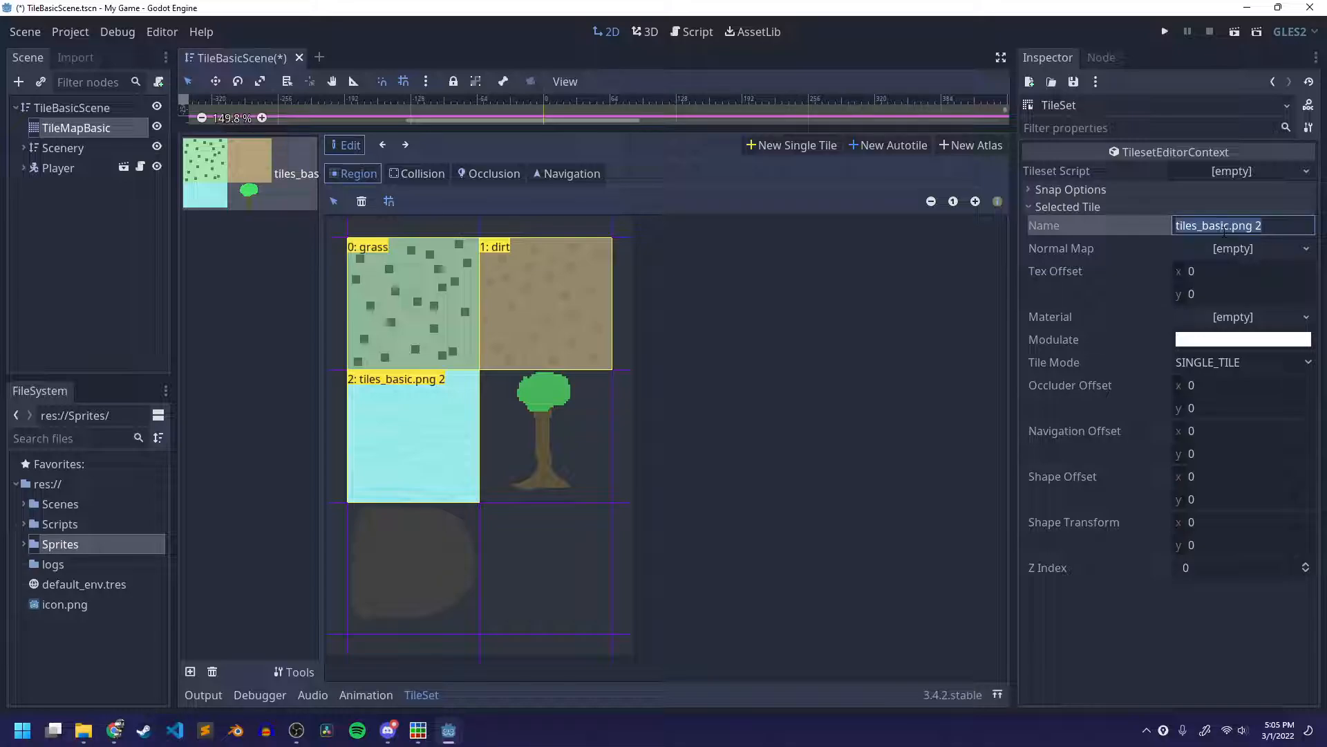
type("water")
key("Return")
key("ctrl+s")
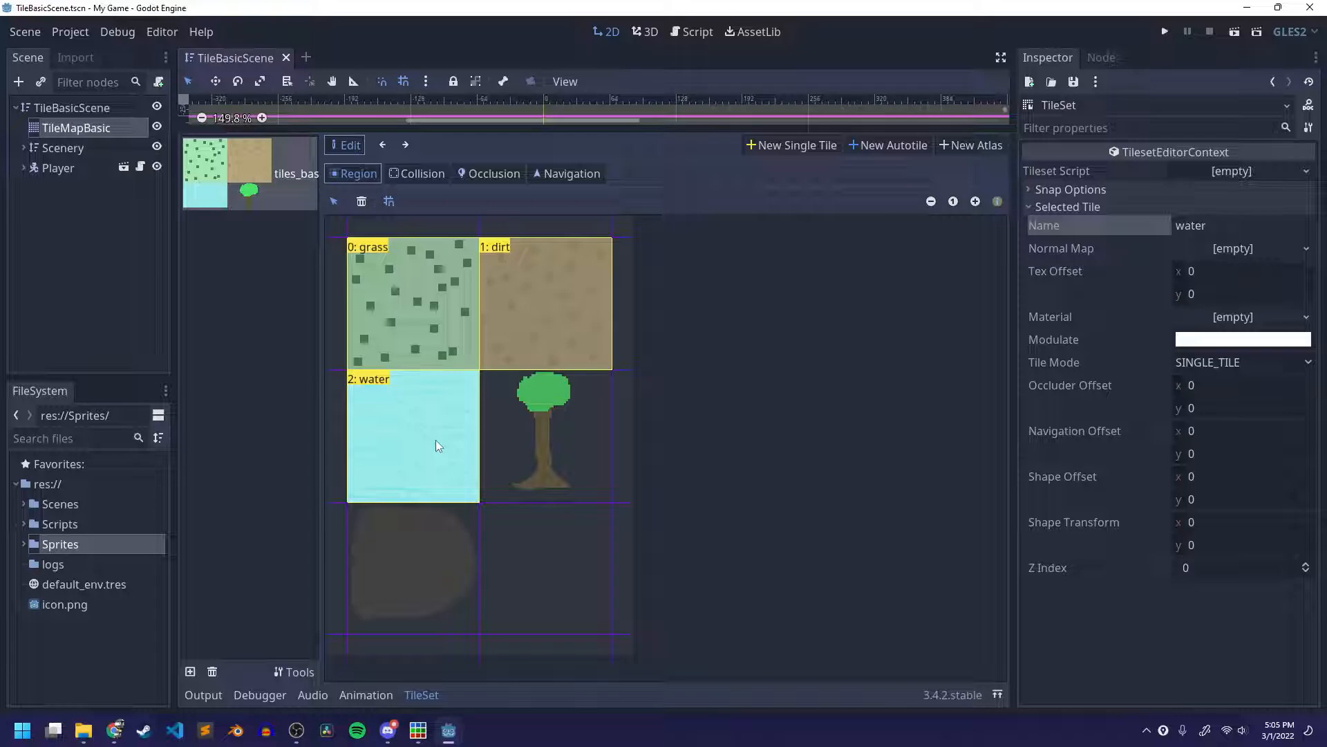
Step: Try a rectangular collision shape on the water tile and delete it again
left_click(409, 175)
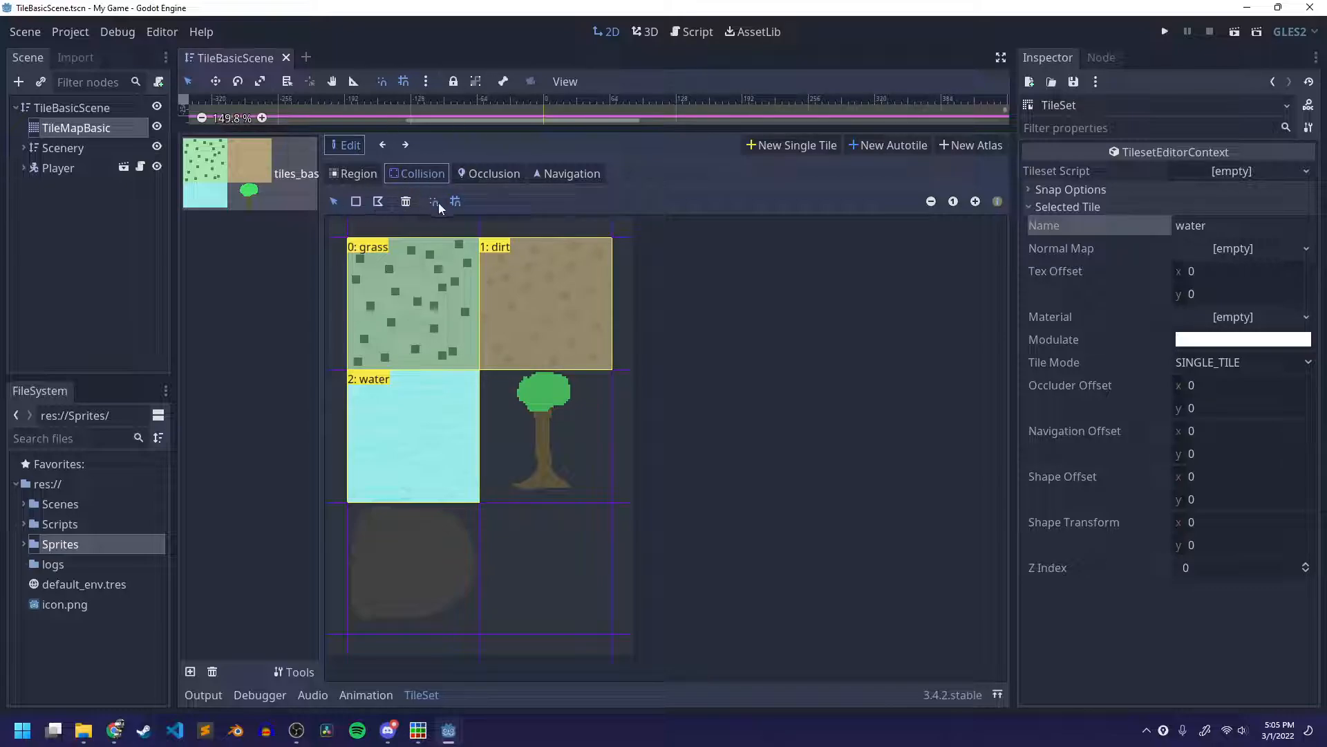
left_click(357, 202)
left_click(400, 417)
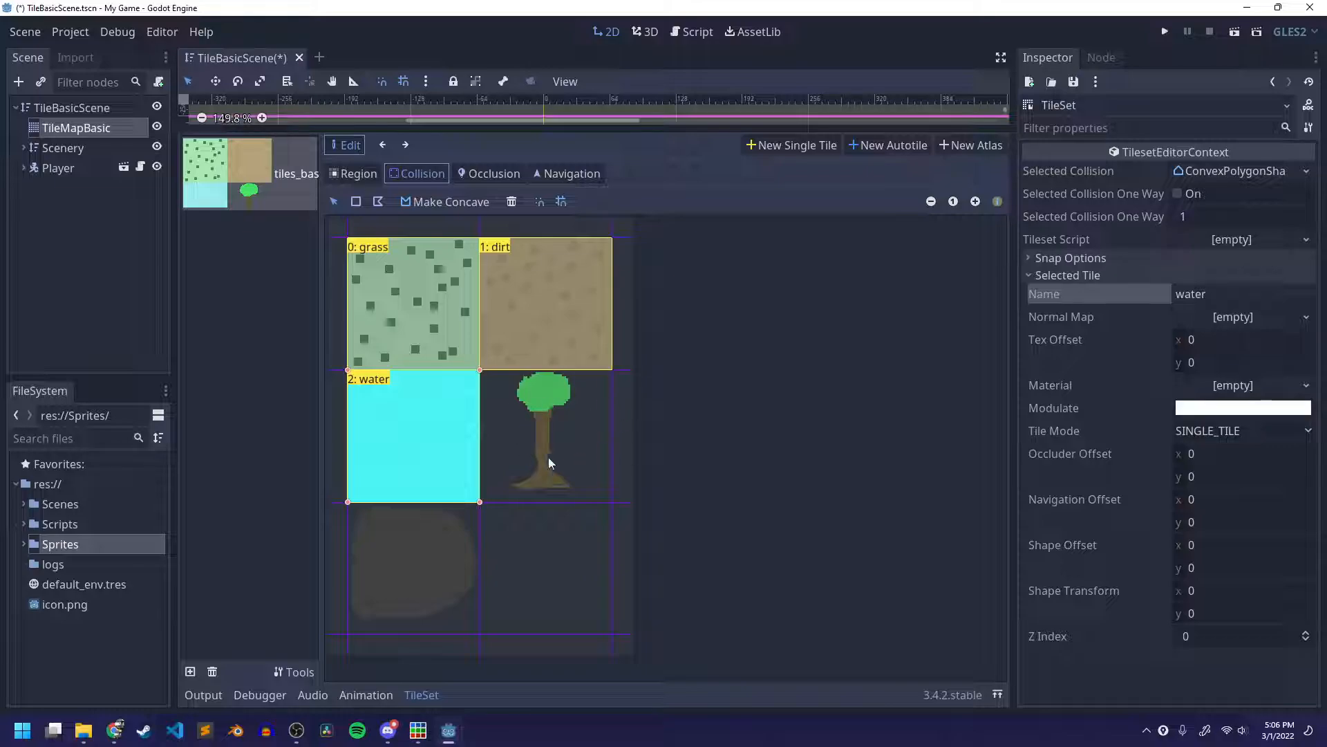
left_click(510, 205)
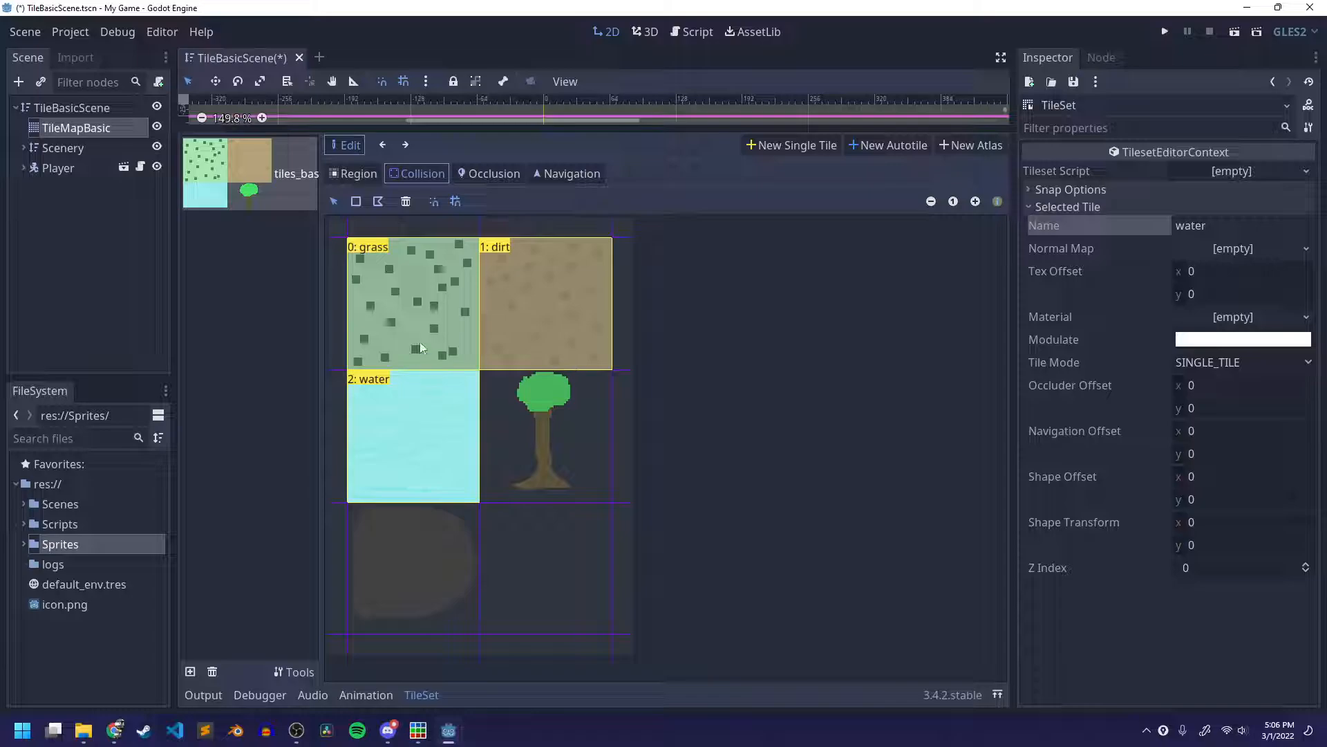
Step: Add a rectangular collision shape covering the whole water tile and save the scene
left_click(356, 201)
left_click(412, 395)
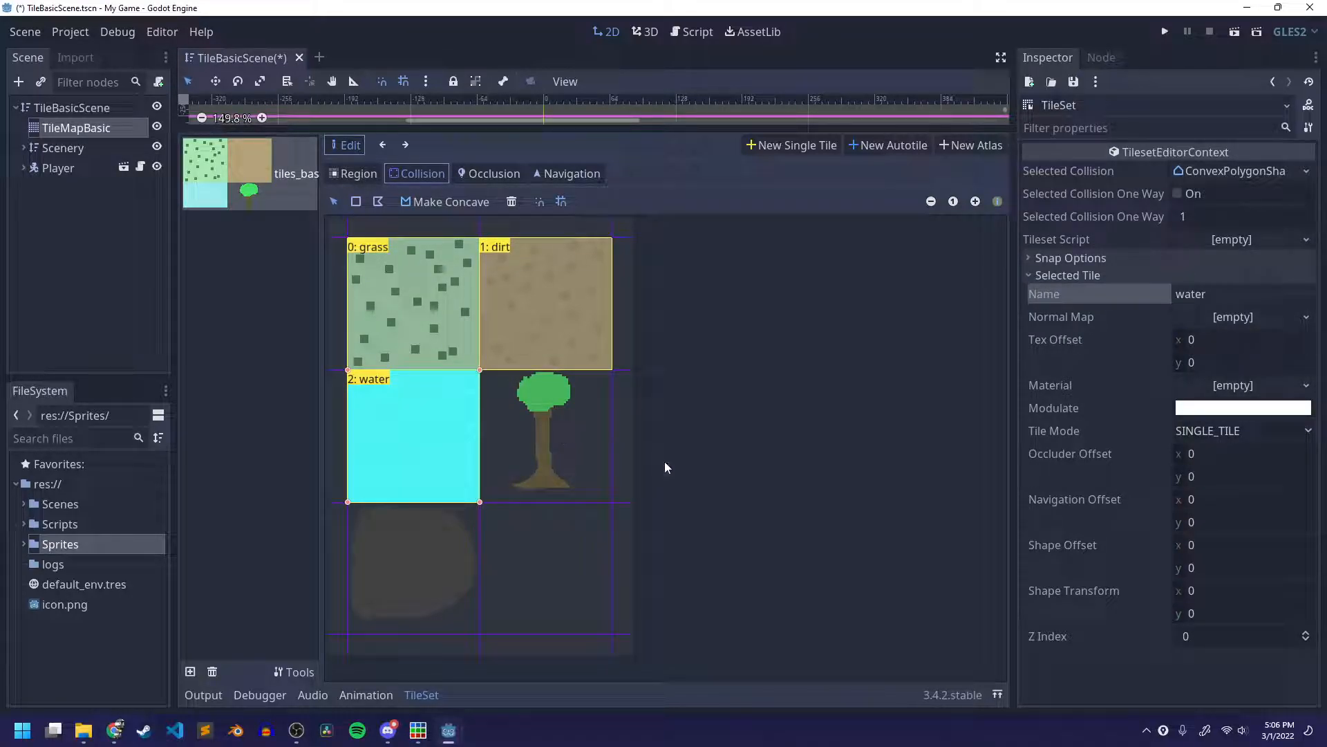
key("ctrl+s")
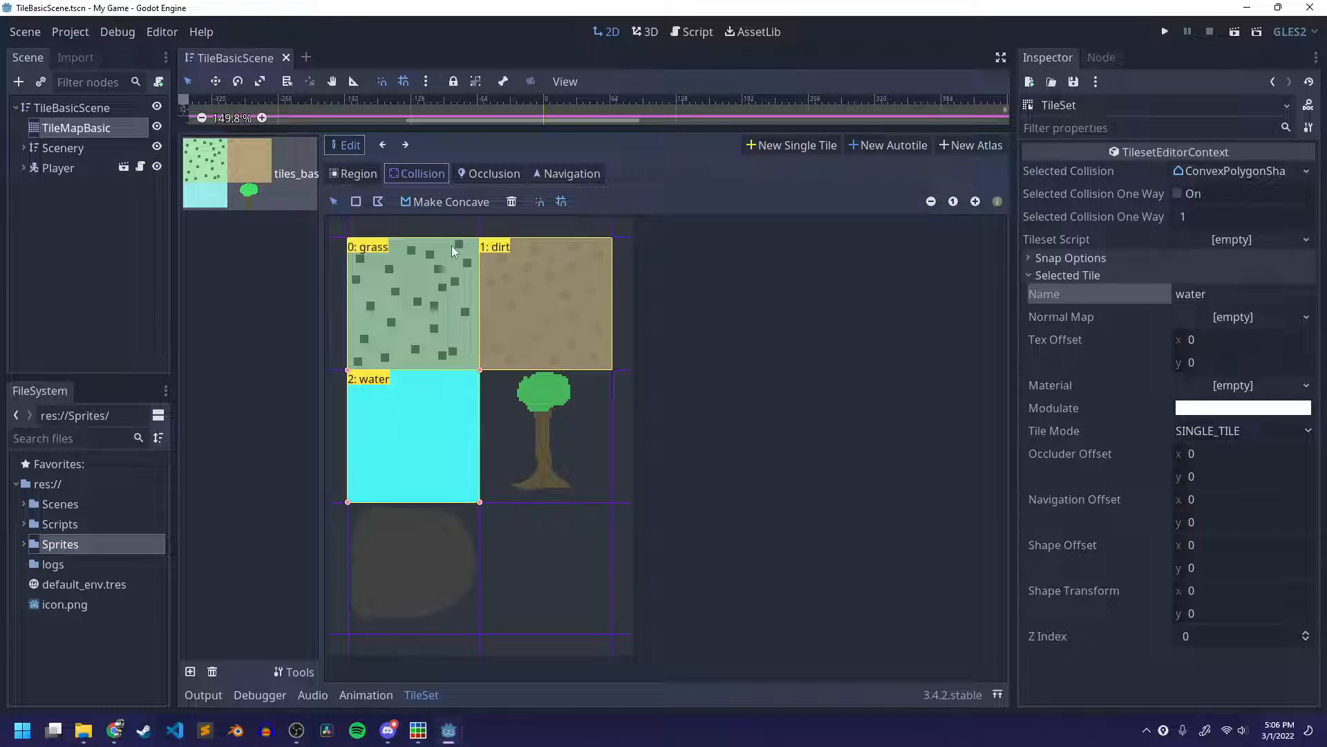
Step: Create a new single tile named "tree" over the tree sprite and save the scene
left_click(785, 147)
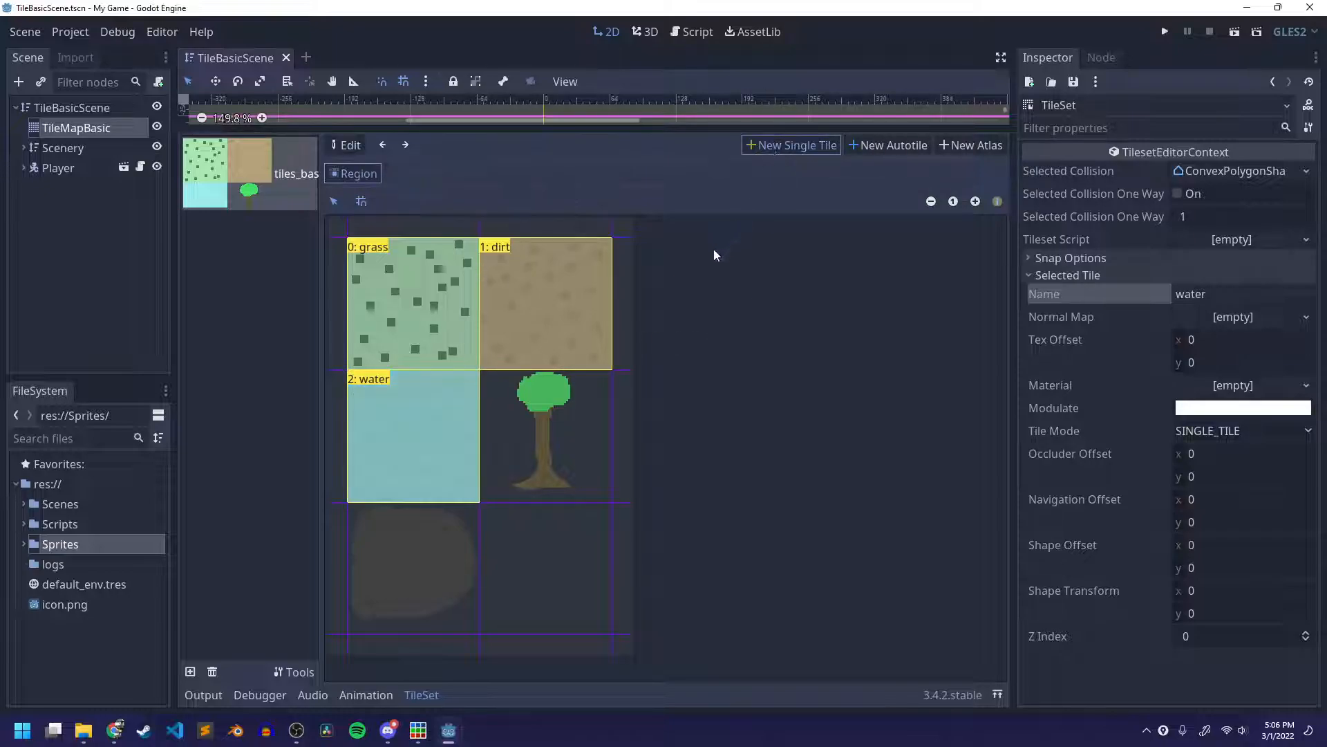
left_click_drag(551, 417, 568, 466)
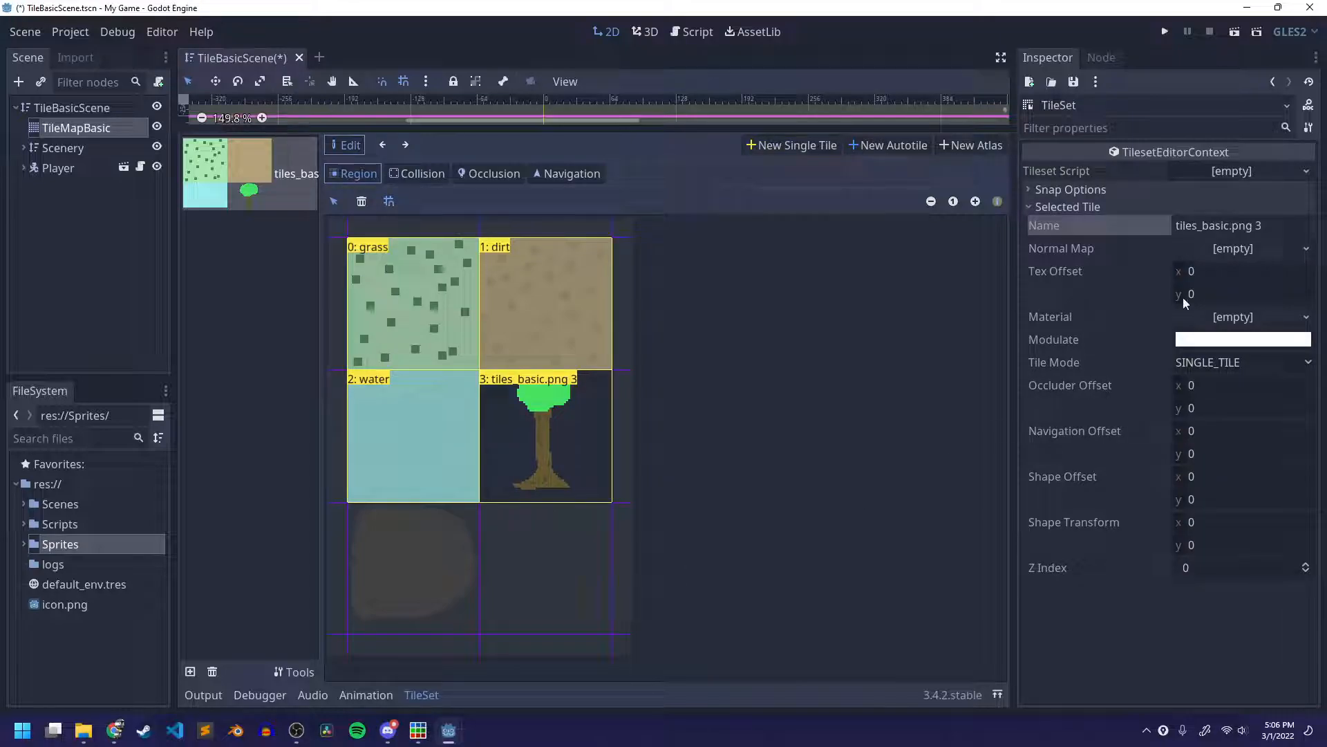
triple_click(1218, 225)
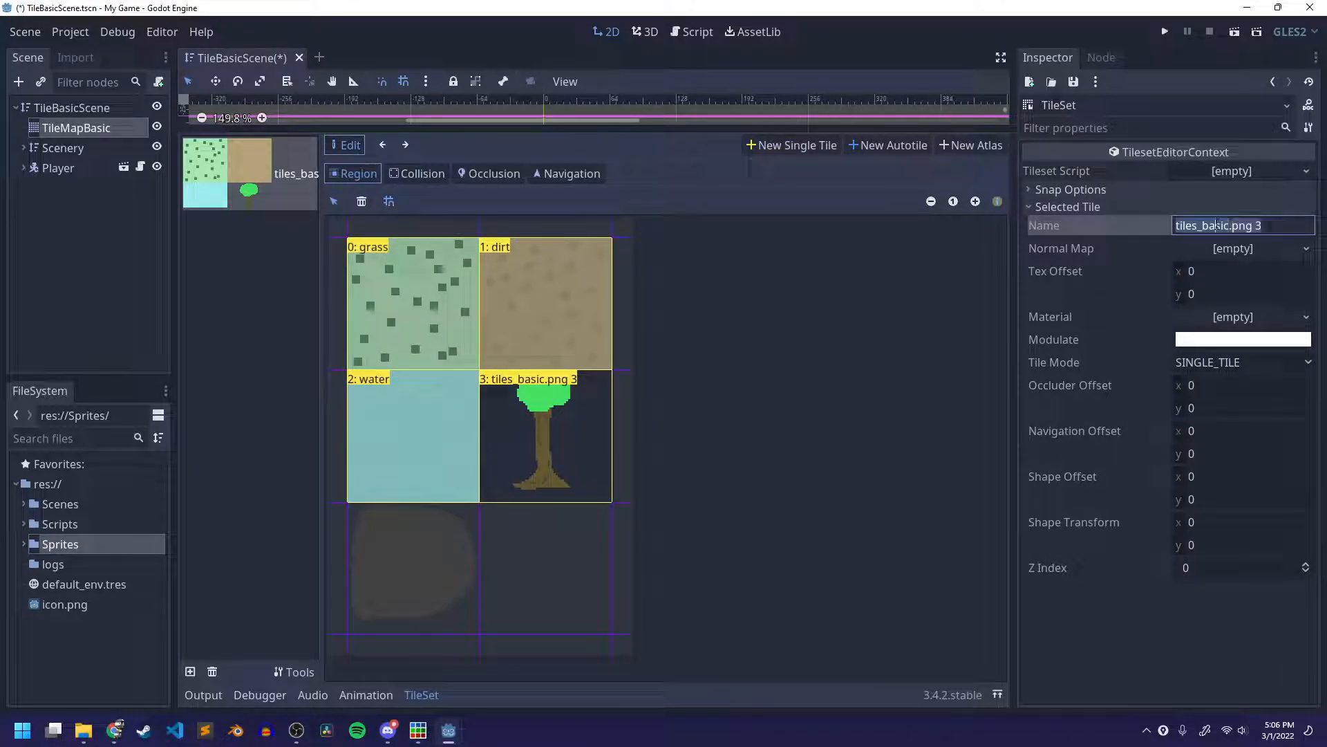
type("tree")
key("Return")
key("ctrl+s")
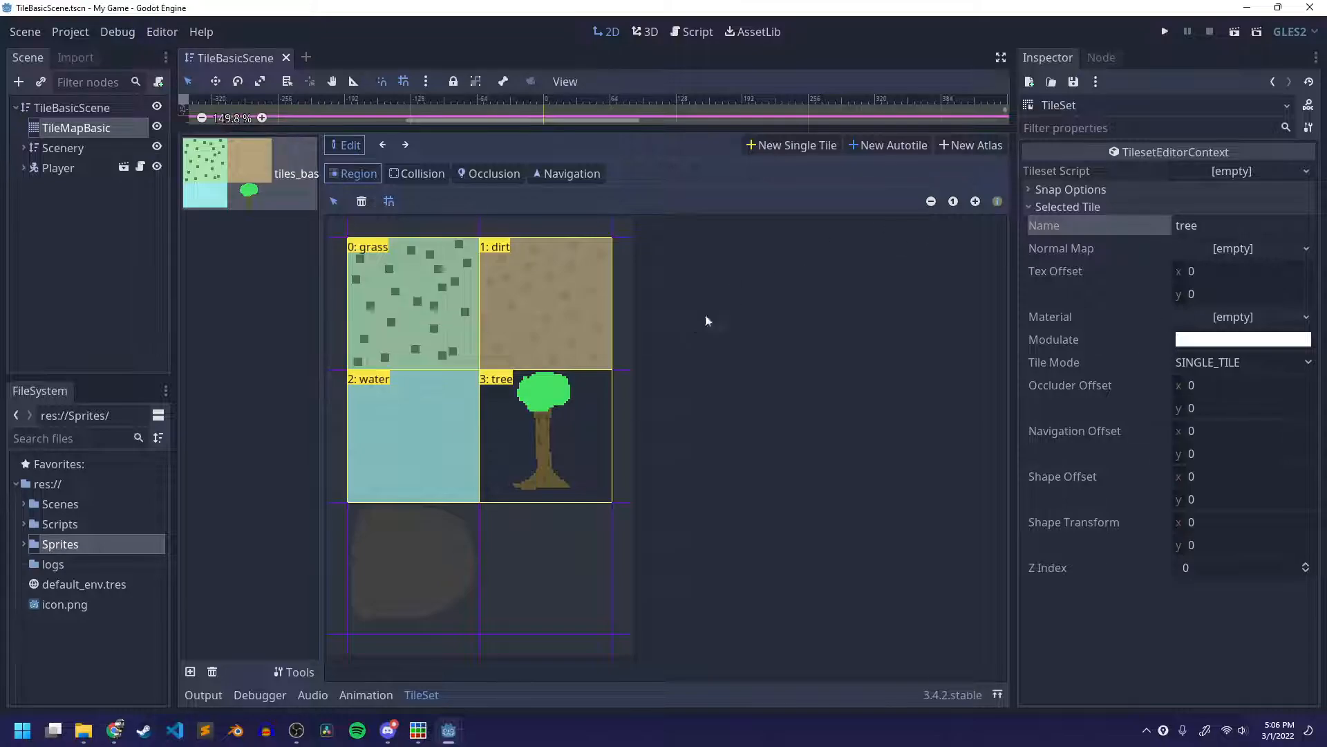
Step: Start a polygon collision shape on the tree tile with grid snapping enabled
left_click(975, 201)
left_click(976, 202)
left_click(976, 202)
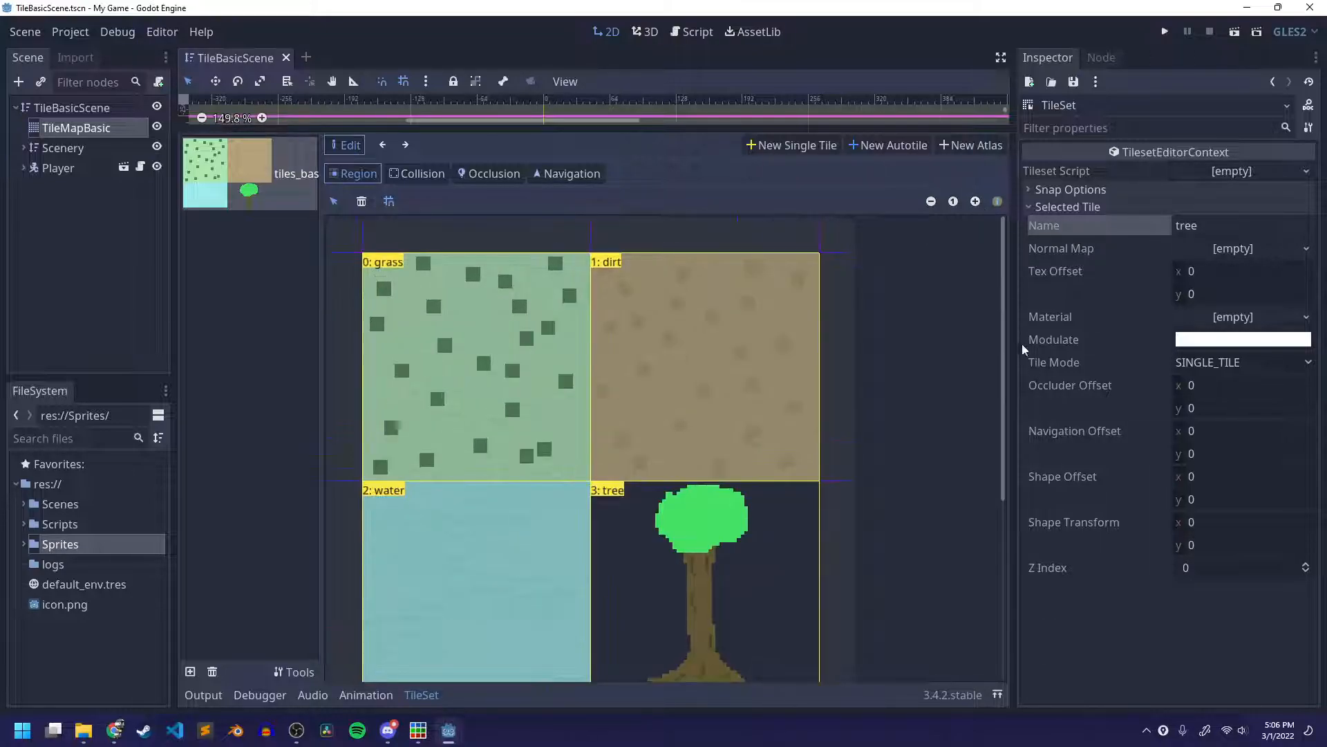
left_click_drag(1006, 326, 995, 450)
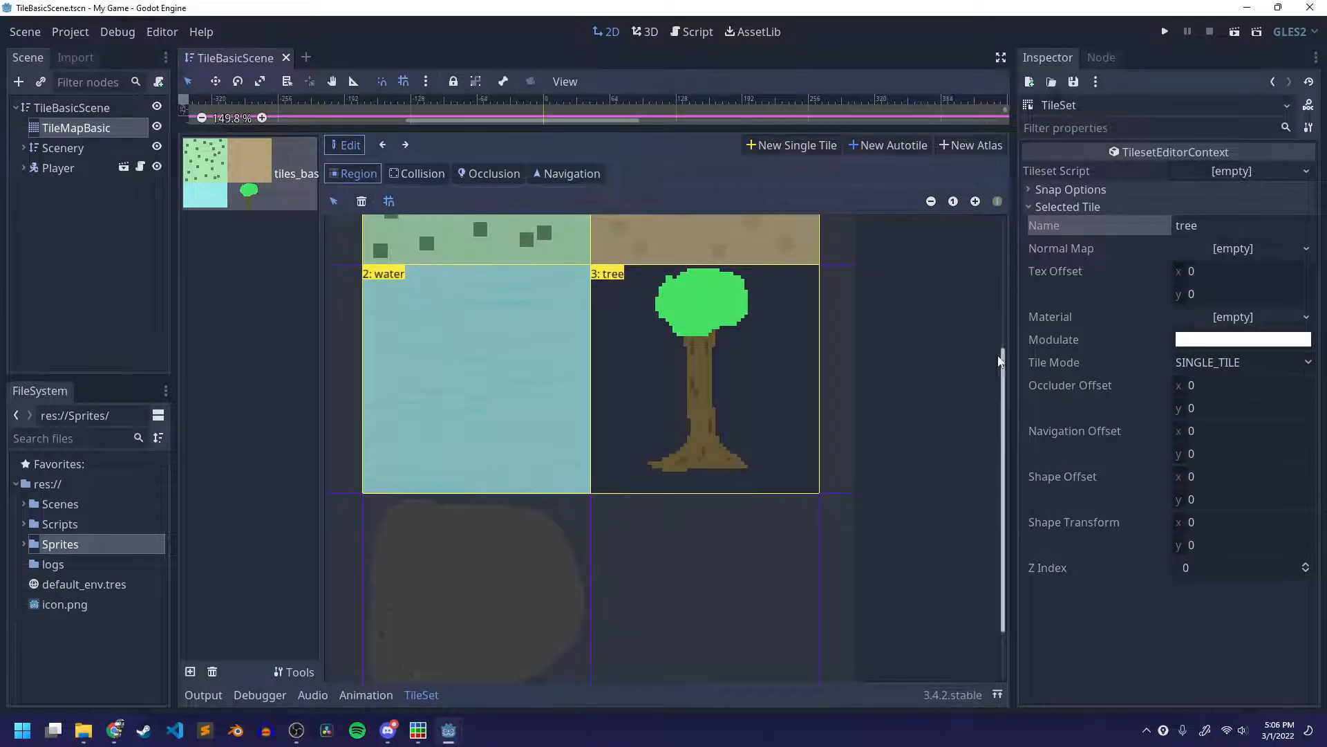
left_click(418, 174)
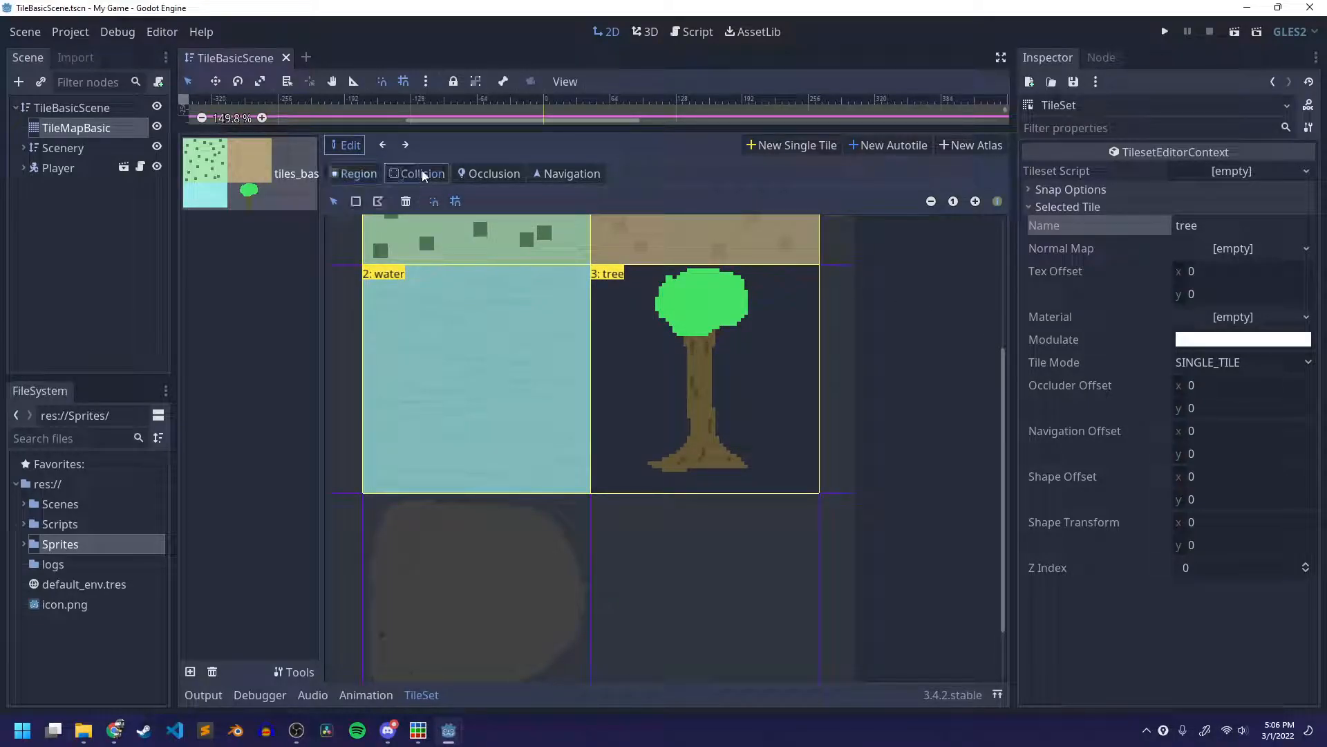
left_click(377, 202)
left_click(792, 495)
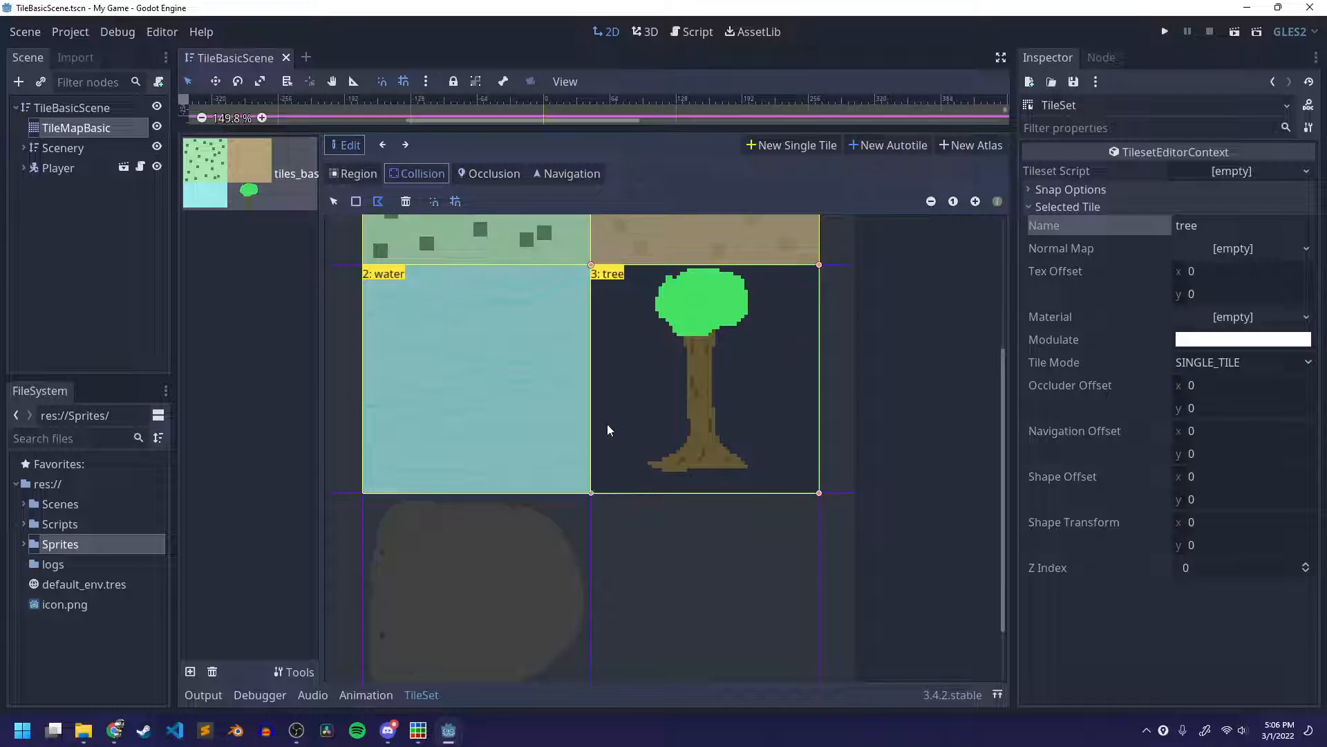
Step: Discard the unfinished collision polygon on the tree tile and turn off grid snapping
left_click(408, 203)
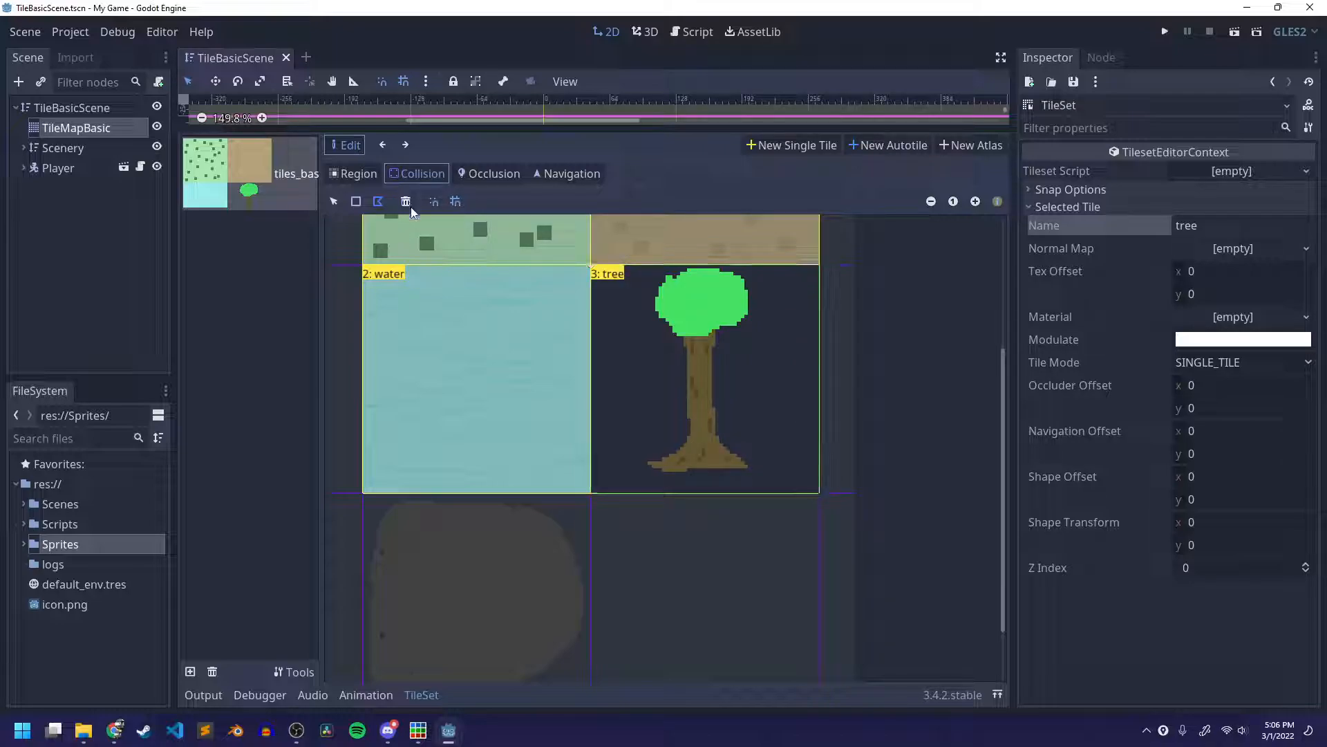
left_click(457, 203)
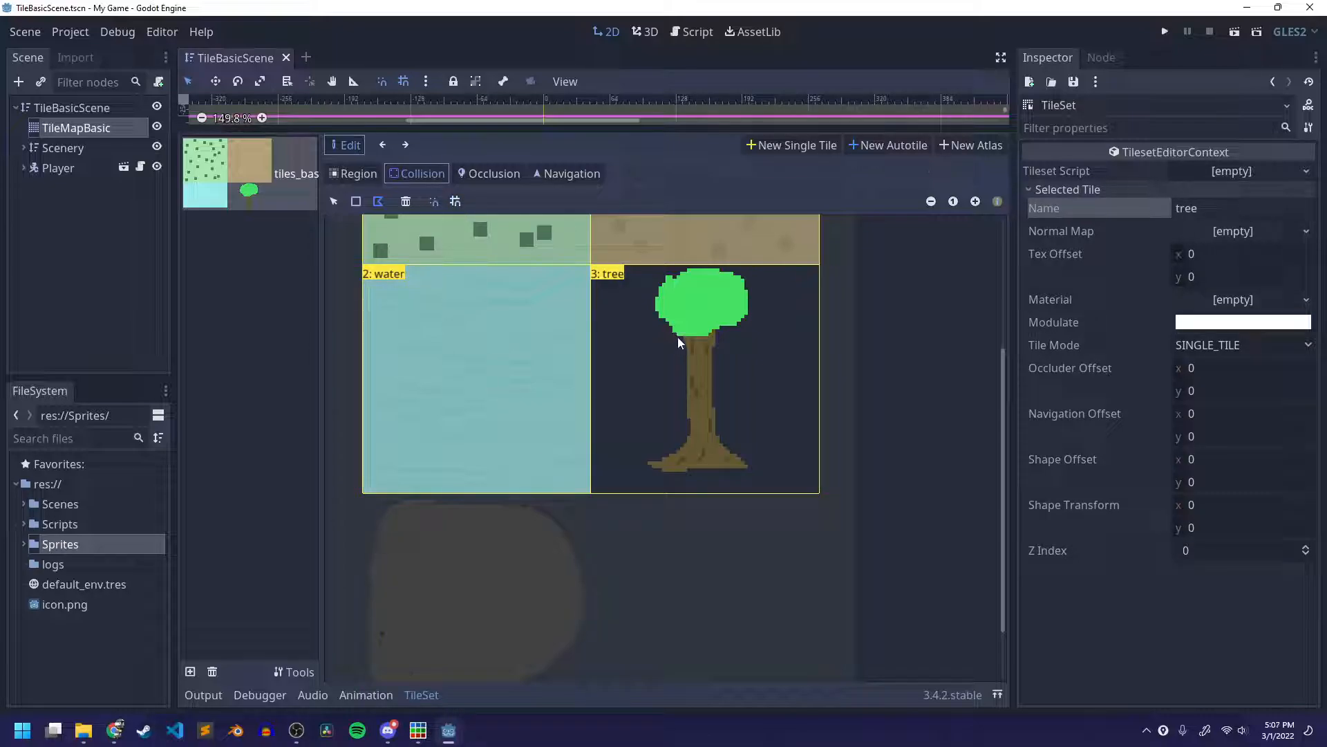
Step: Start a collision polygon at the edge of the tree's crown and undo the last two changes
left_click(378, 202)
left_click(656, 291)
left_click(658, 285)
key("ctrl+z")
key("ctrl+z")
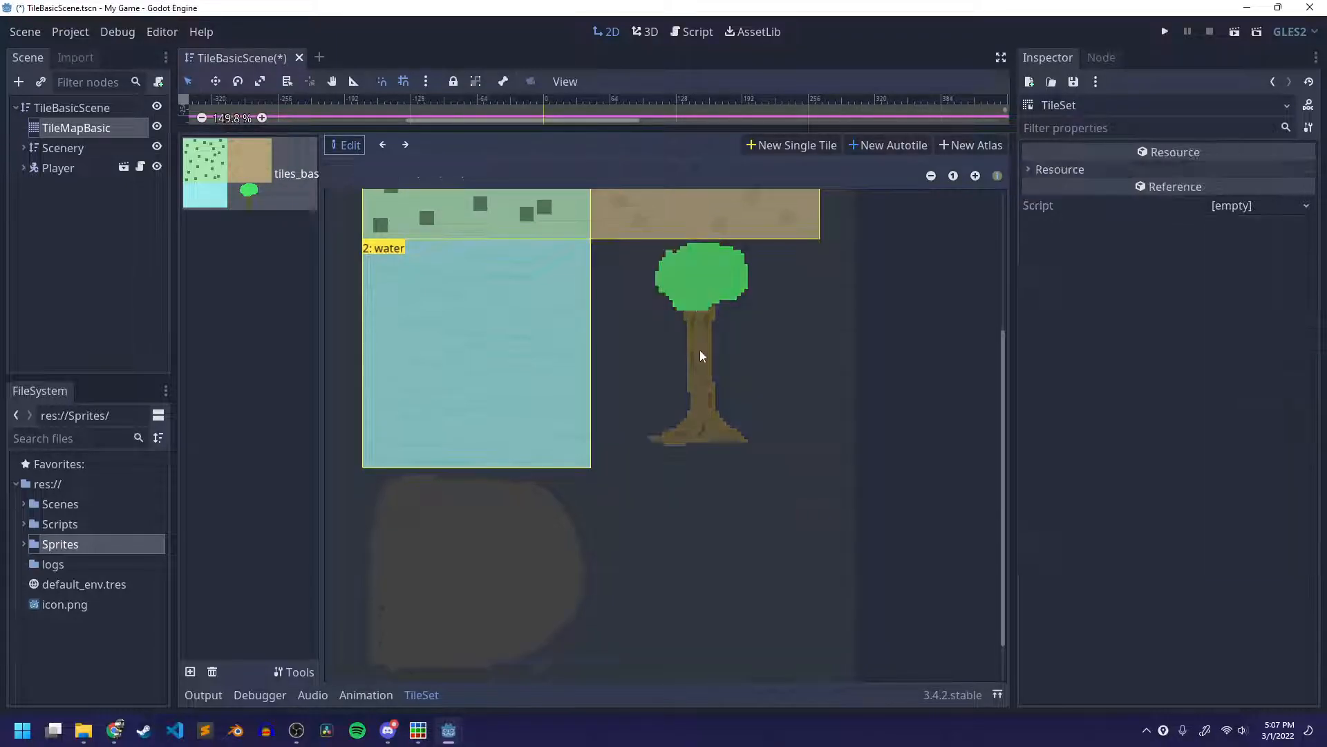
Step: Create a new single tile over the tree sprite with grid snapping on, name it "tree" and save the scene
scroll(745, 408, "up", 3)
scroll(748, 417, "down", 3)
scroll(748, 418, "up", 3)
scroll(794, 319, "down", 2)
left_click(793, 146)
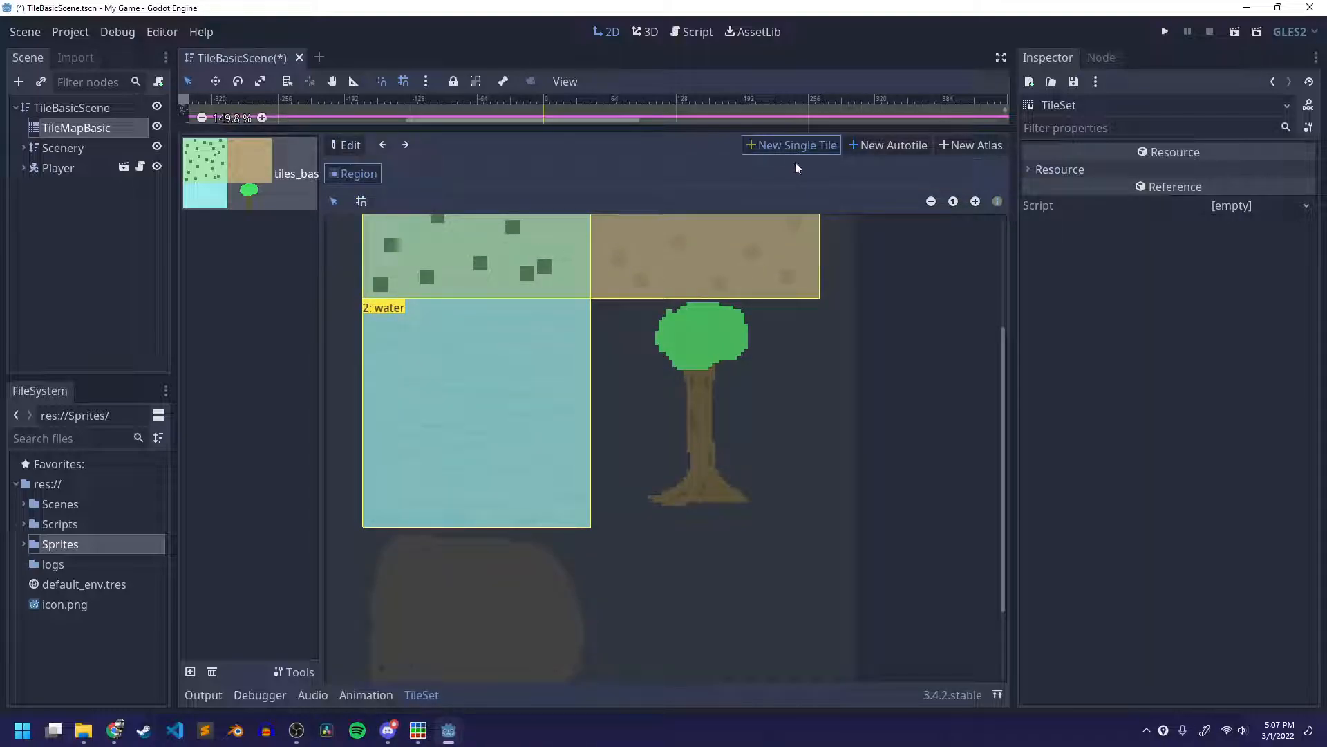
left_click(361, 201)
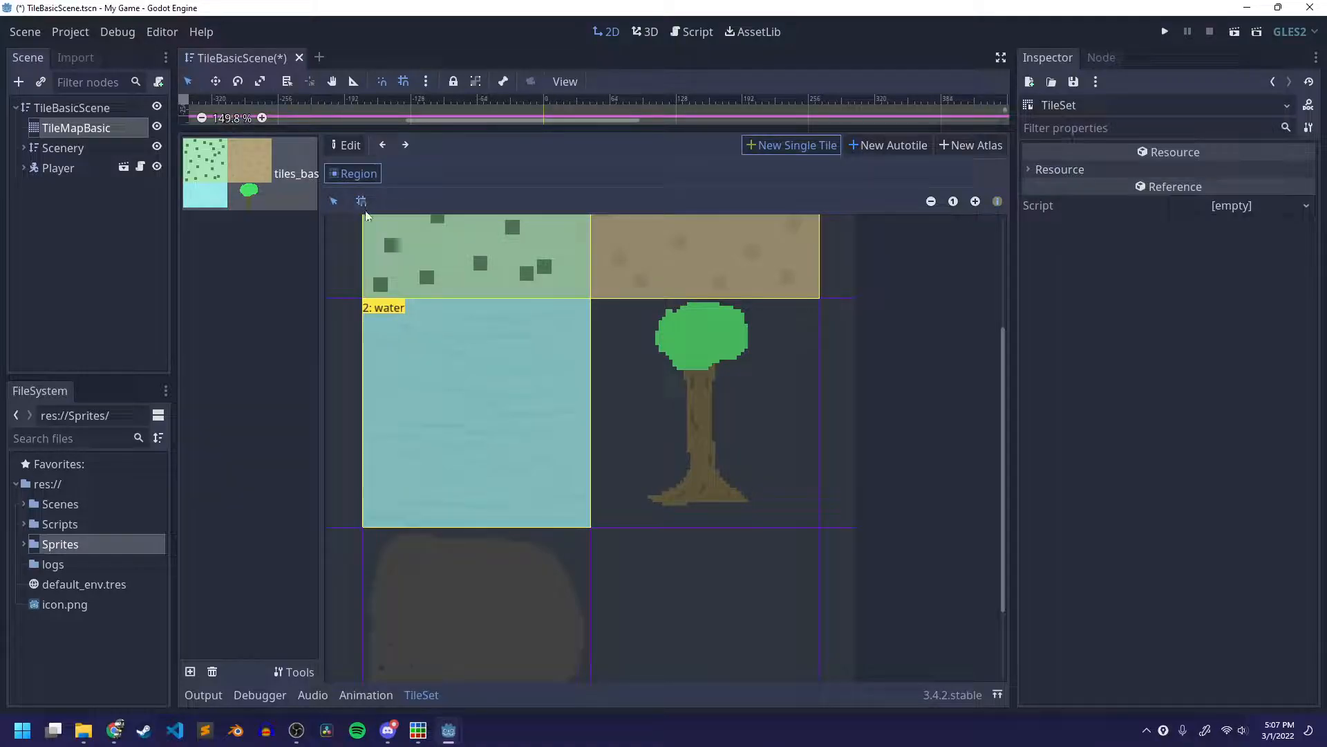
left_click(685, 390)
left_click(1233, 226)
key("ctrl+a")
type("tree")
key("Return")
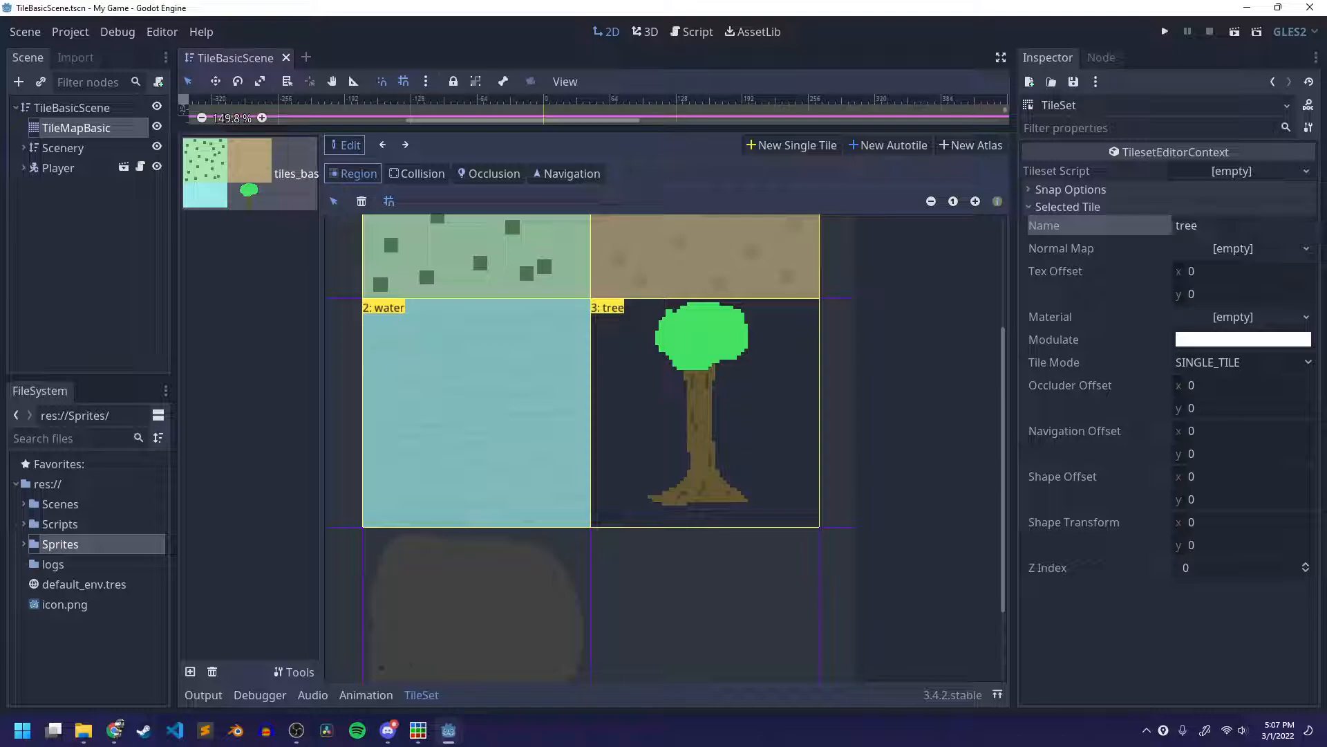
Step: Switch the tree tile to collision editing with grid snapping off and the polygon shape tool active
scroll(788, 377, "up", 2)
scroll(781, 376, "down", 2)
scroll(779, 376, "up", 3)
scroll(747, 361, "down", 2)
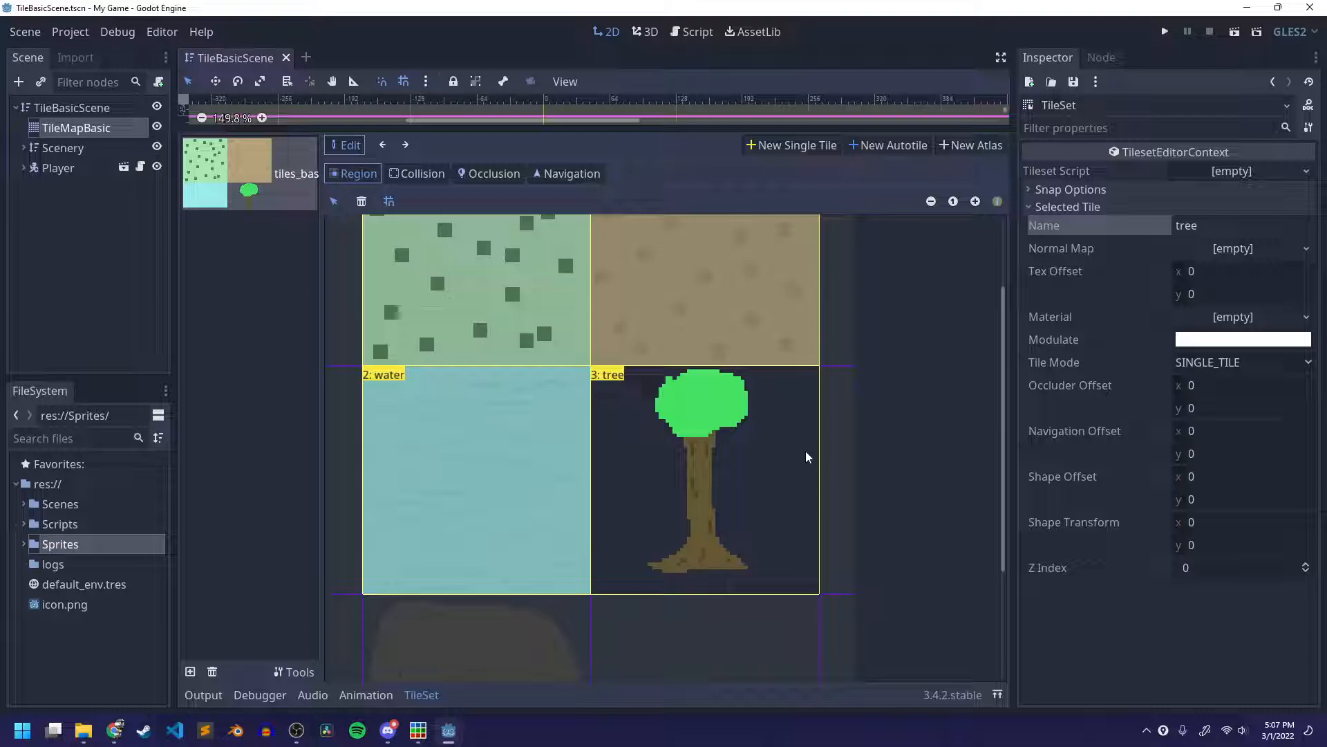
scroll(779, 356, "down", 3)
scroll(775, 350, "up", 2)
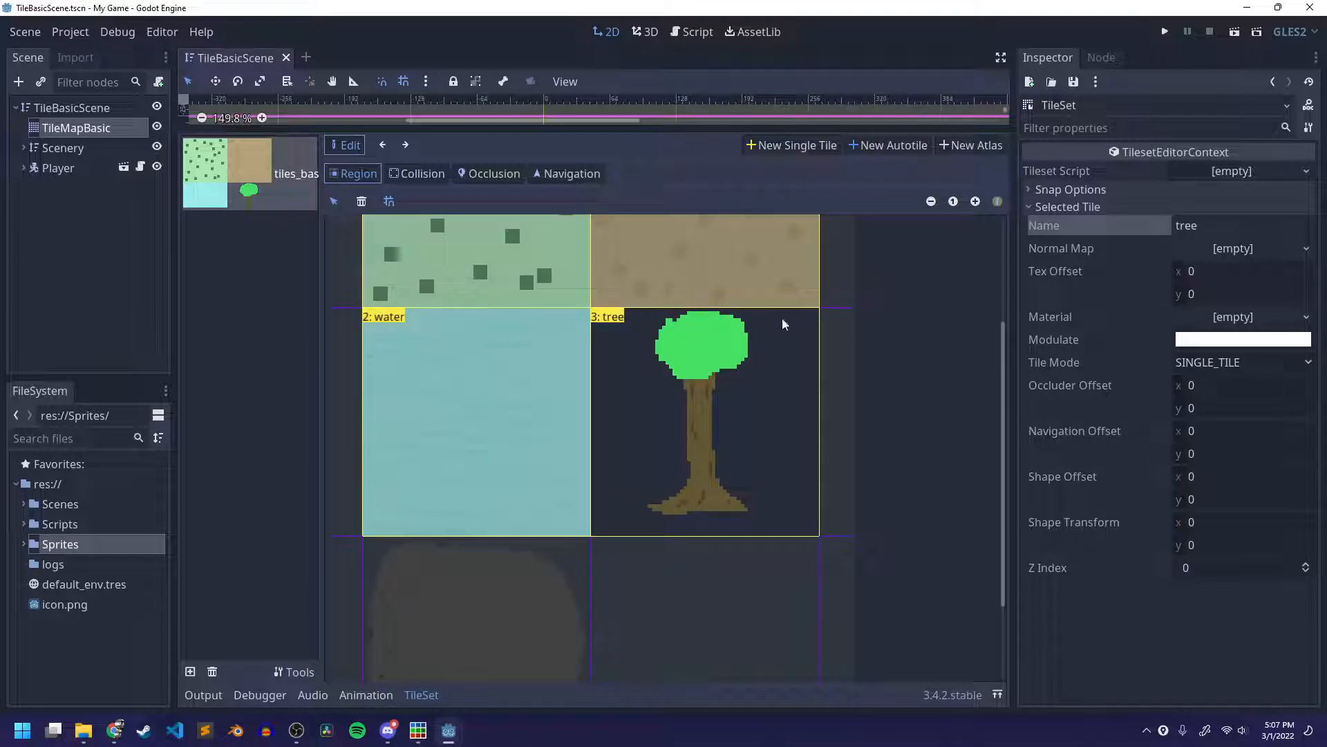
left_click(726, 375)
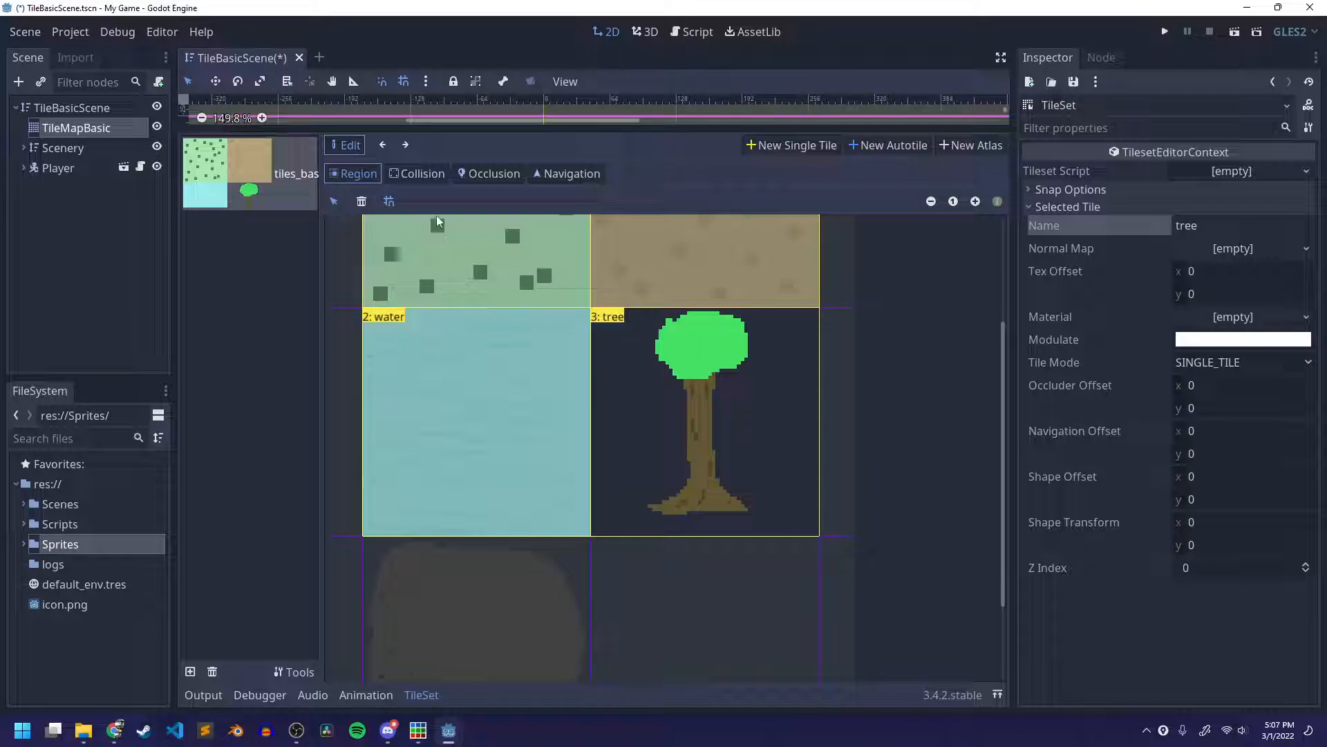
left_click(414, 174)
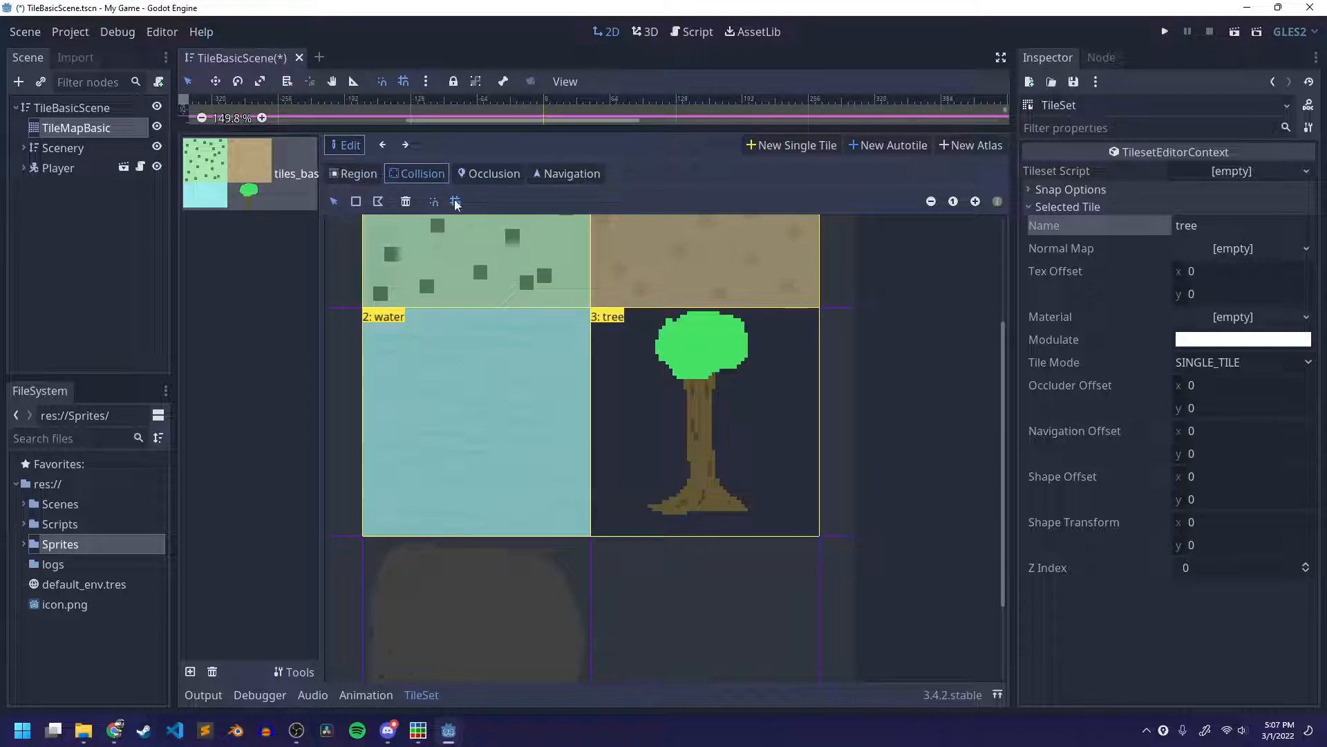
left_click(378, 201)
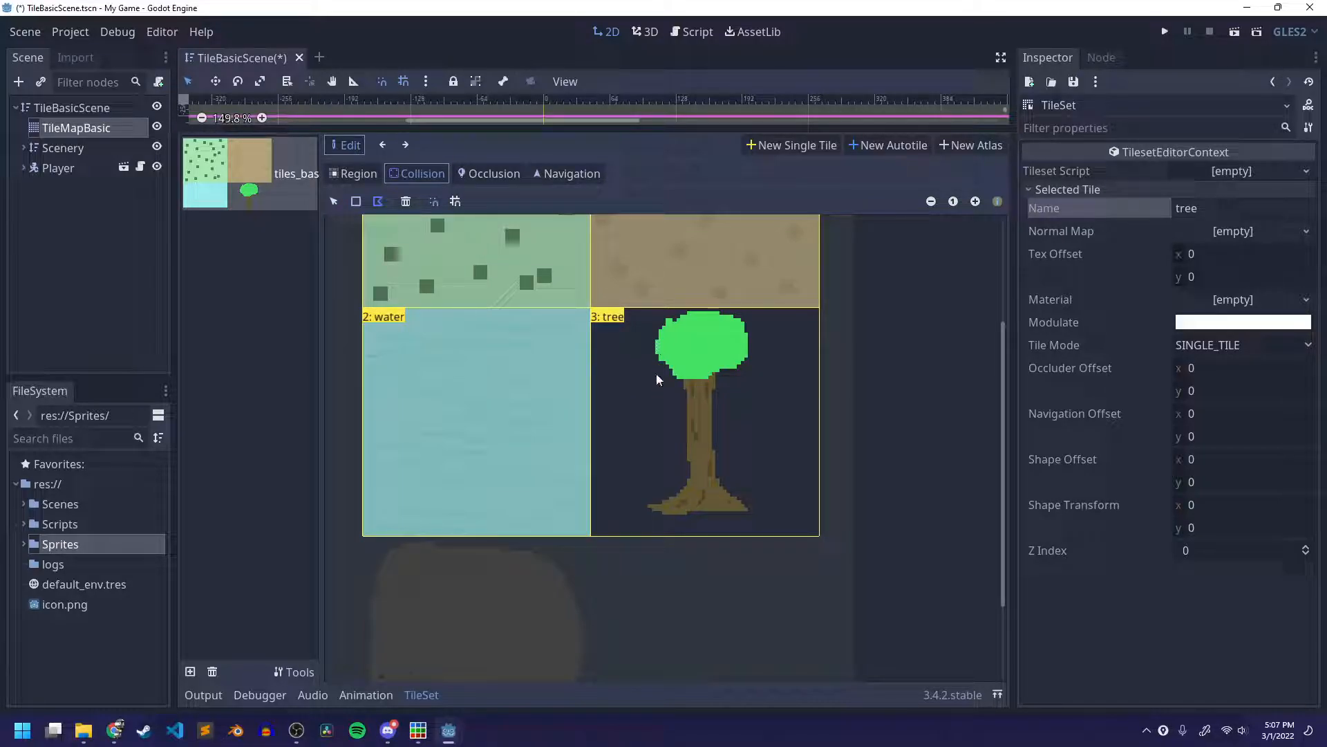
Step: Draw a closed collision polygon around the whole tree, following its crown, trunk and roots
left_click(654, 342)
left_click(658, 375)
left_click(681, 380)
left_click(686, 485)
left_click(650, 512)
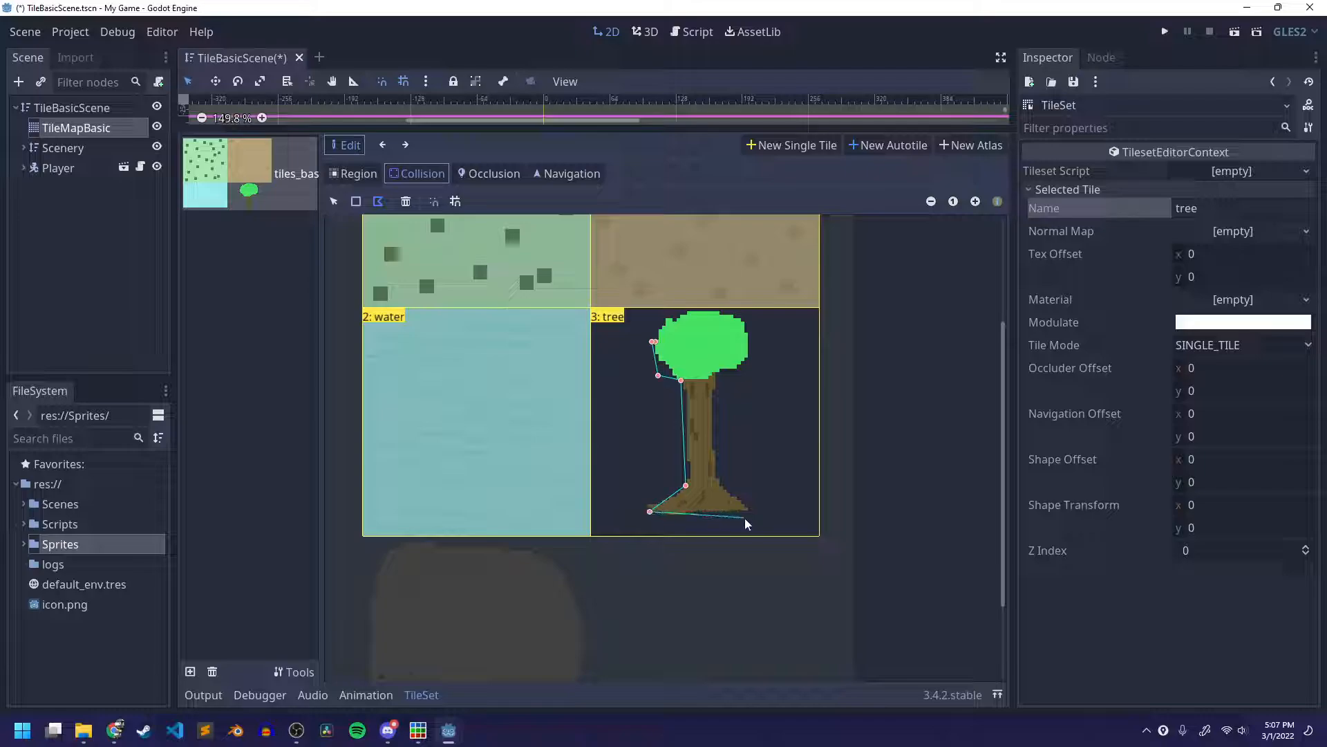
left_click(749, 510)
left_click(714, 478)
left_click(717, 372)
left_click(744, 363)
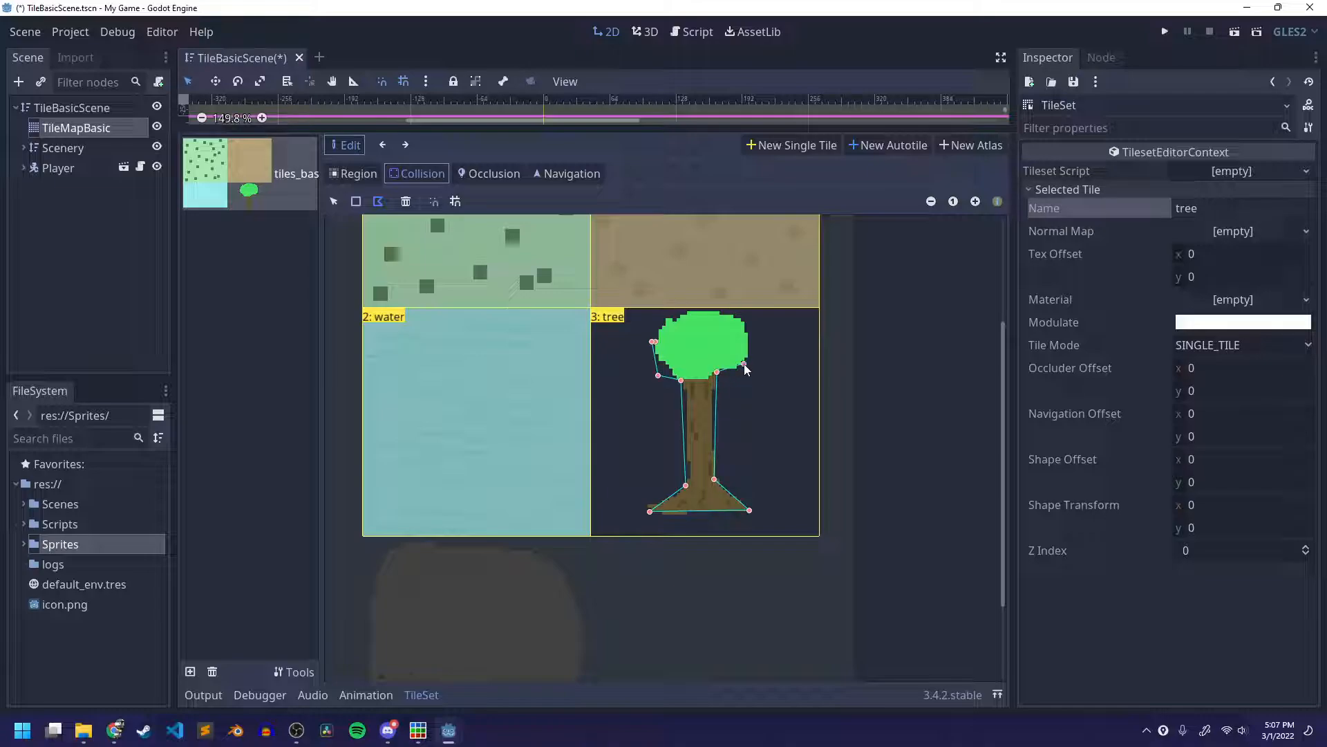
left_click(746, 313)
left_click(675, 314)
left_click(653, 342)
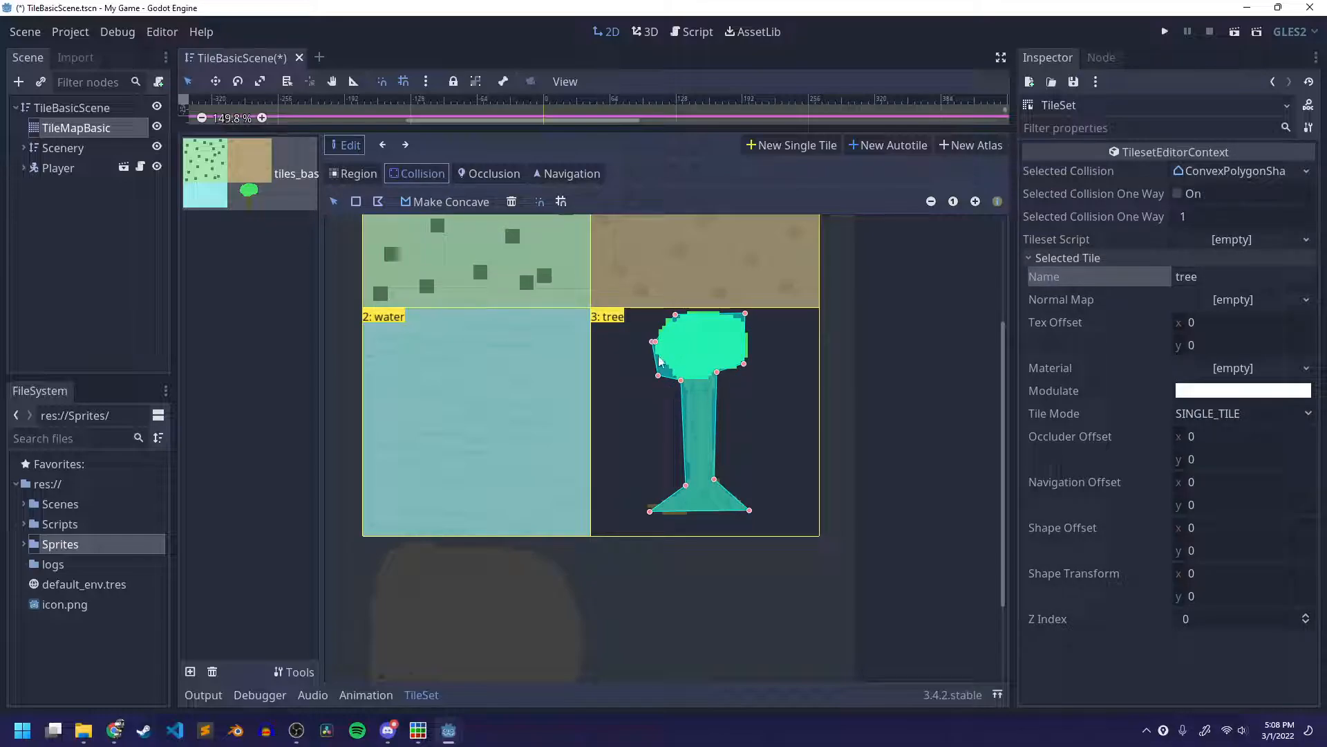
Step: Adjust the points around the crown on the tree's collision polygon and delete the whole shape
left_click_drag(656, 341, 660, 324)
left_click_drag(744, 364, 750, 358)
left_click_drag(664, 373, 716, 386)
left_click_drag(745, 313, 740, 350)
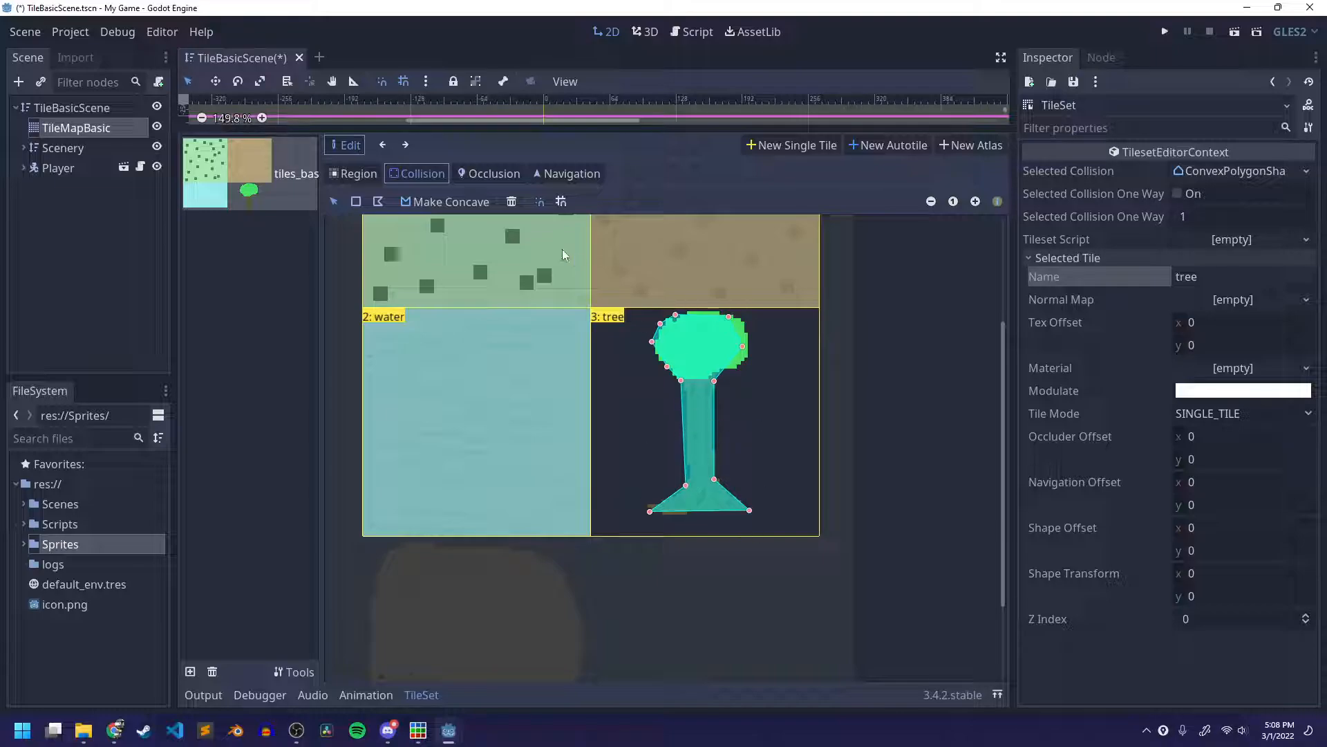
left_click(512, 201)
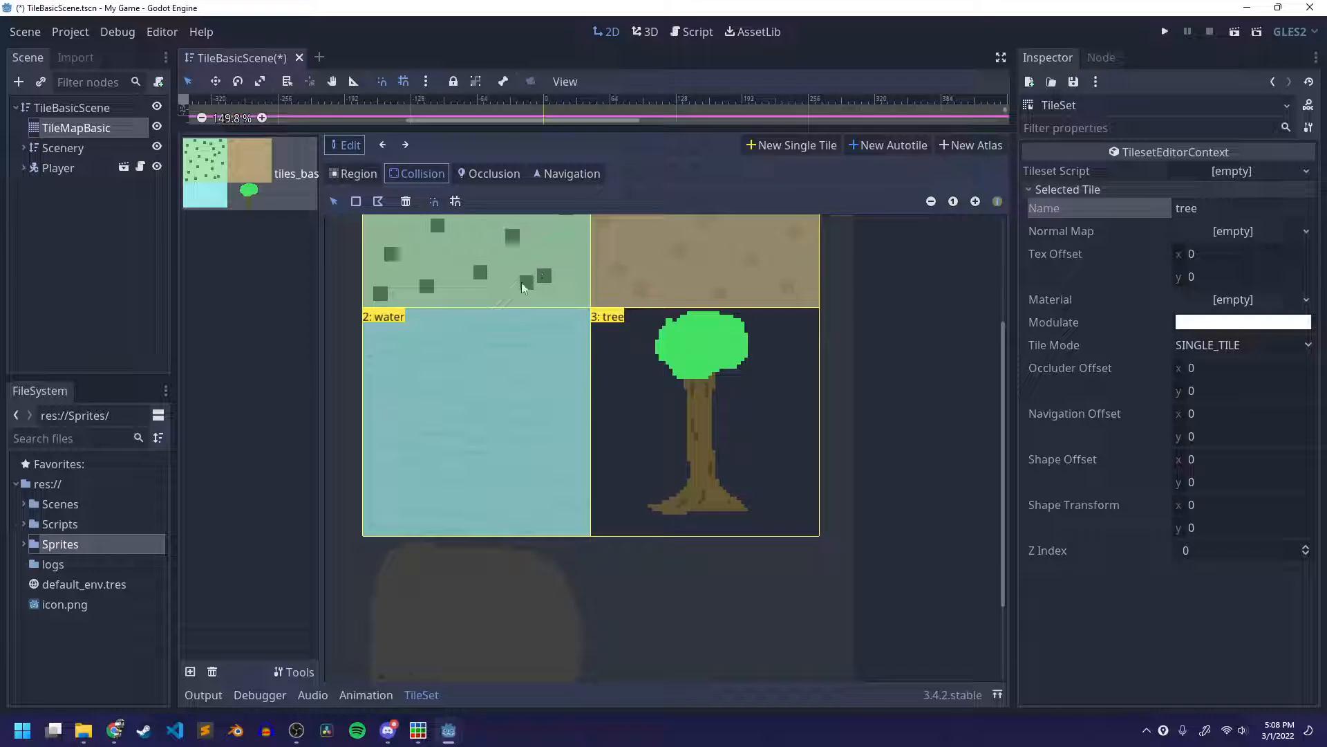
Step: Draw and refine a collision polygon around only the roots at the tree's base, and save the scene
left_click(378, 202)
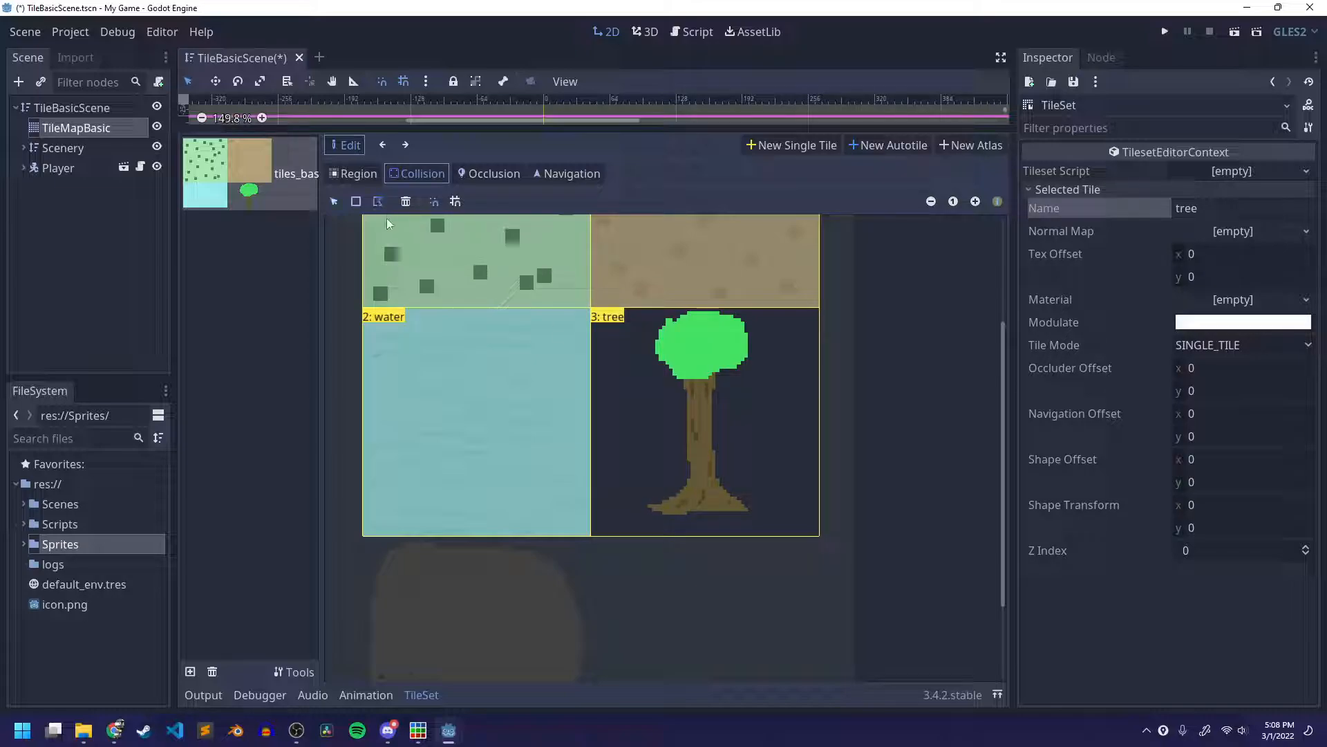
left_click(654, 516)
left_click(698, 511)
left_click(750, 512)
left_click(717, 478)
left_click(686, 479)
left_click(647, 498)
left_click(654, 515)
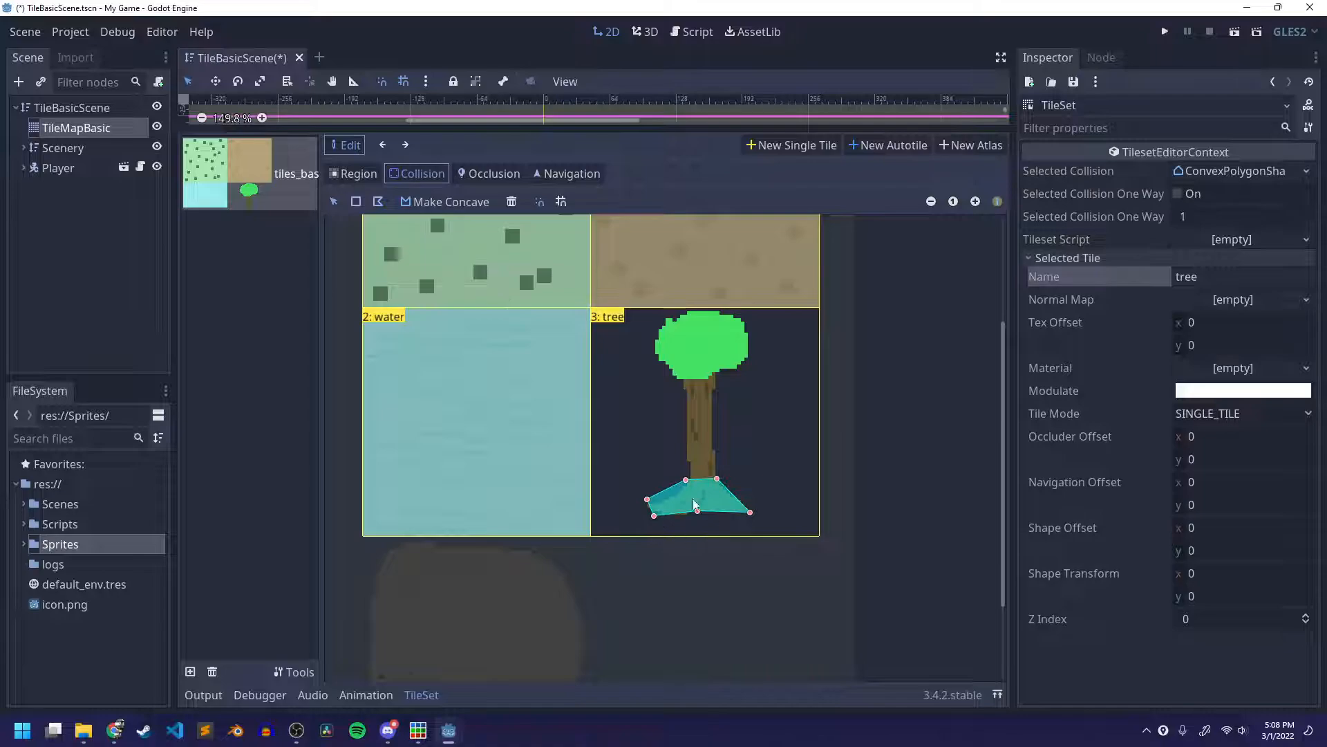
left_click_drag(647, 499, 696, 515)
key("ctrl+s")
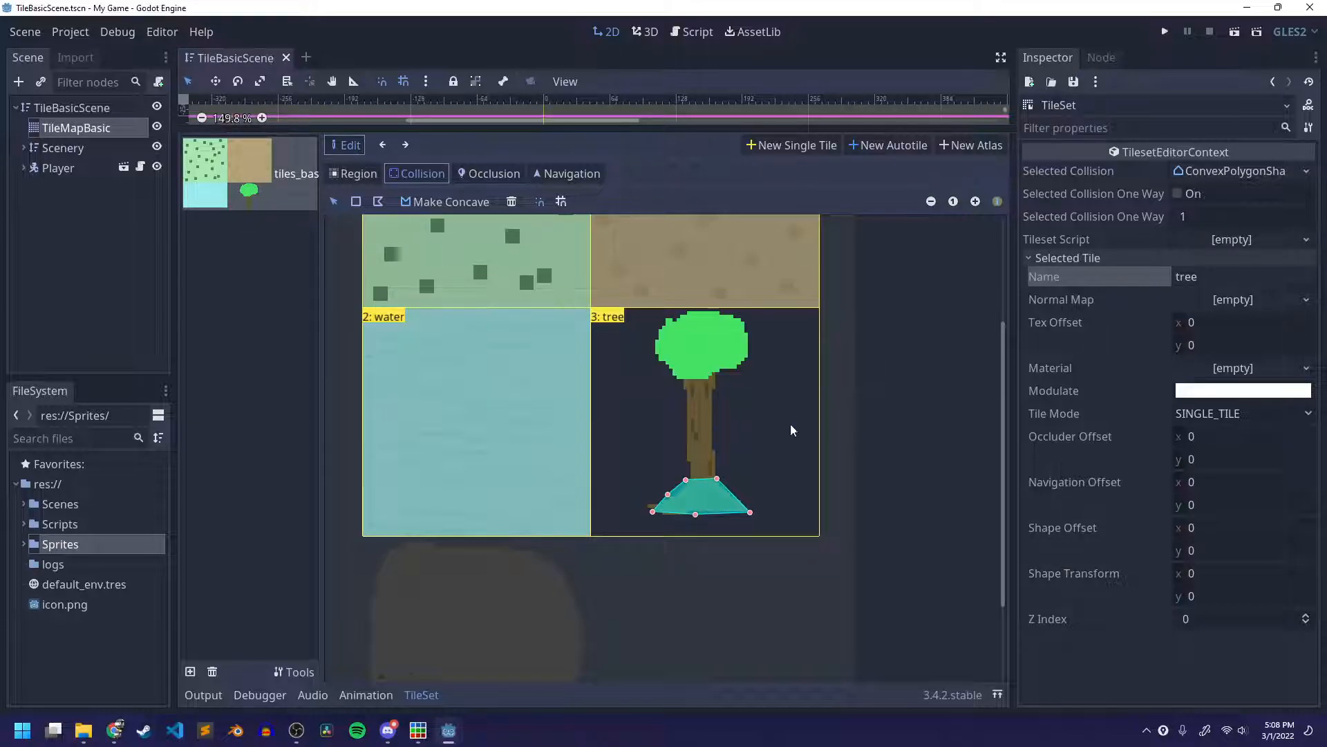
Step: Create a grid-snapped single tile over the rock sprite below the water, name it "rock" and save the scene
scroll(792, 423, "down", 3)
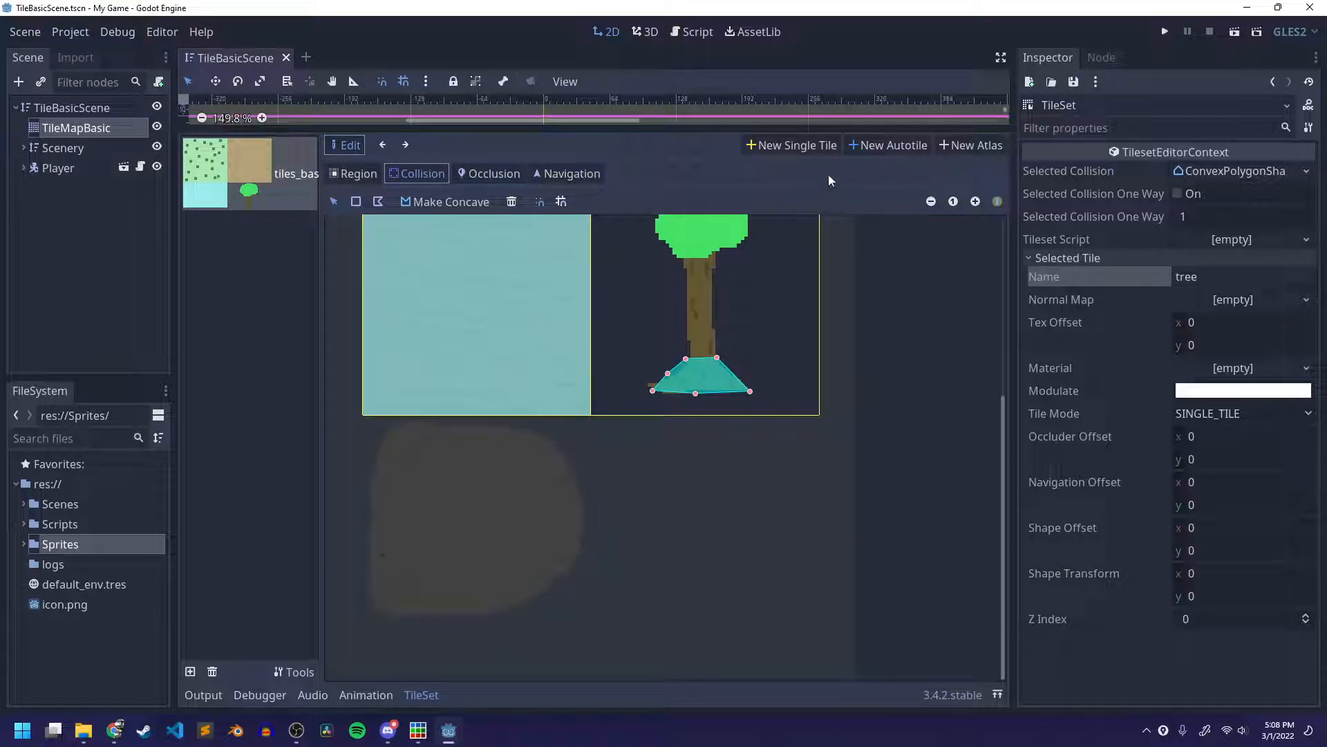
left_click(805, 146)
left_click(461, 503)
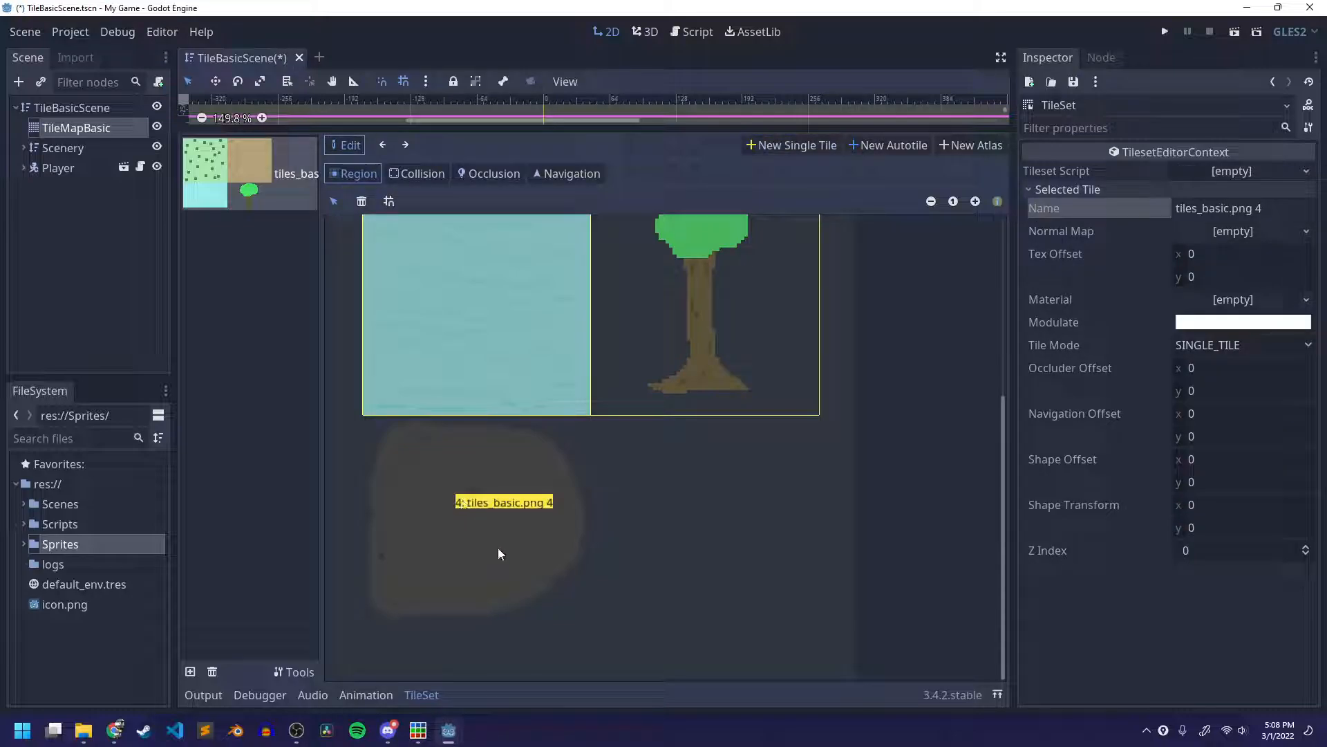
left_click(389, 201)
left_click_drag(533, 521, 604, 658)
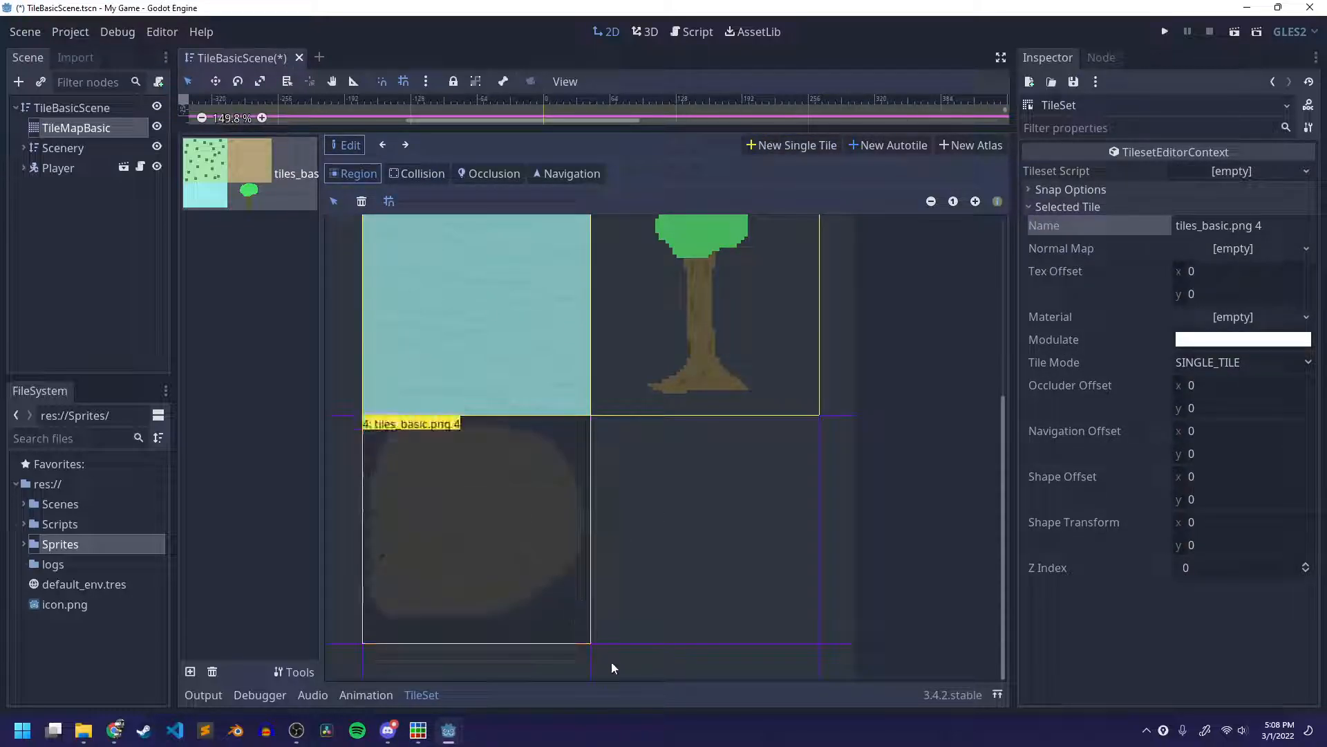
triple_click(1217, 225)
type("rock")
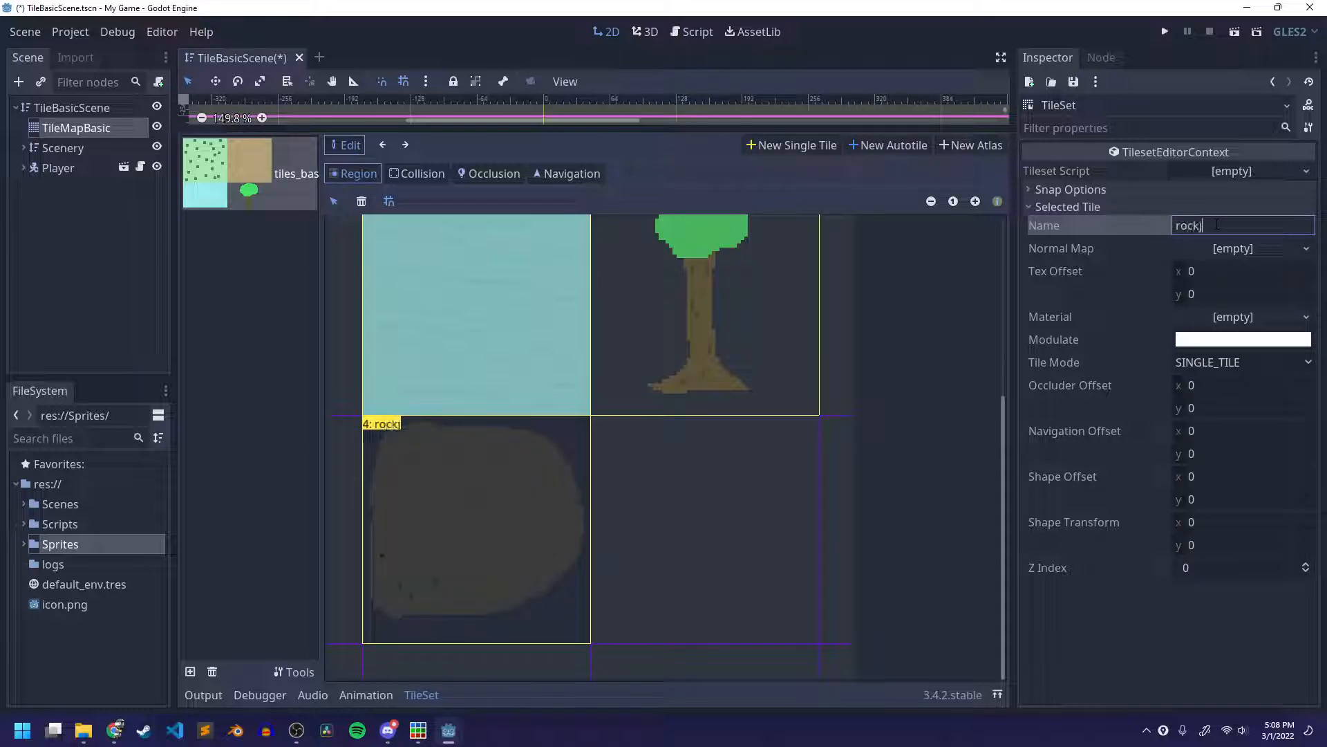
key("Return")
key("ctrl+s")
Step: Draw a collision polygon around the rock's outline with grid snapping off and save the scene
left_click(422, 173)
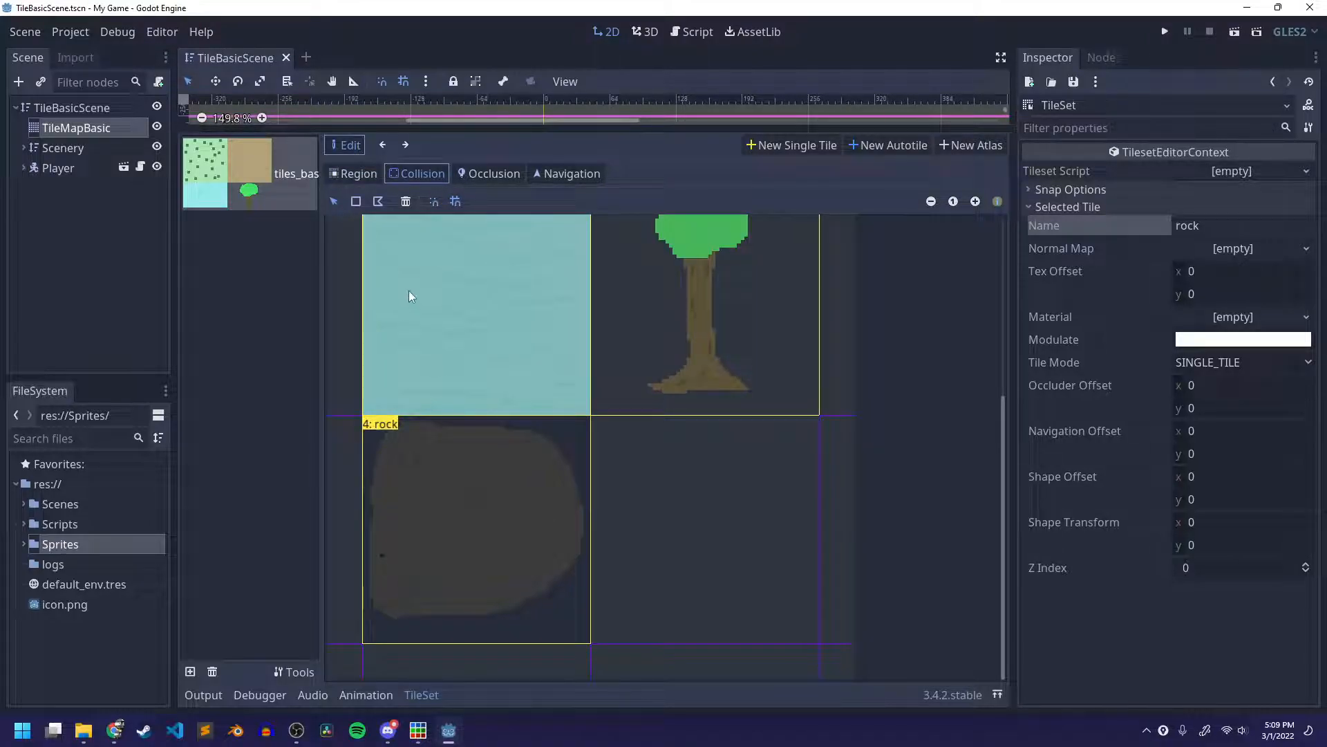
left_click(455, 201)
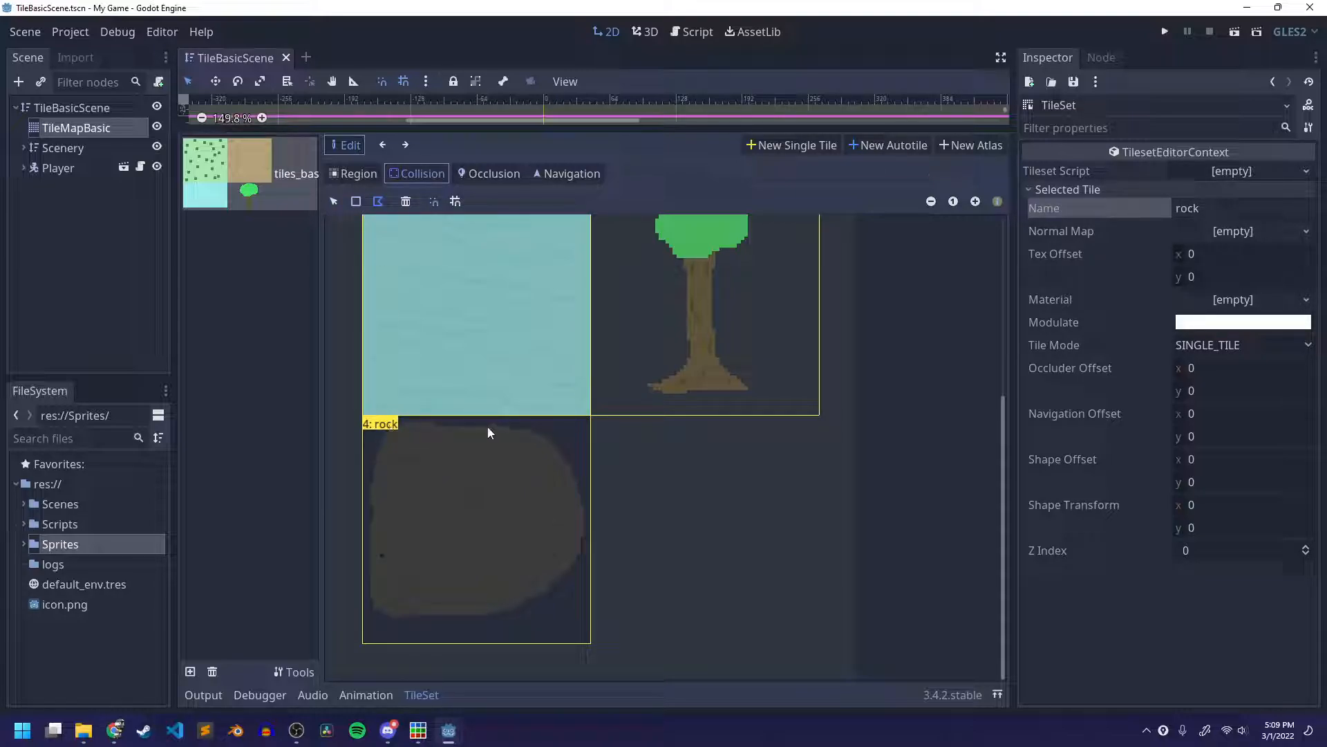
left_click(534, 430)
left_click(575, 568)
left_click(374, 608)
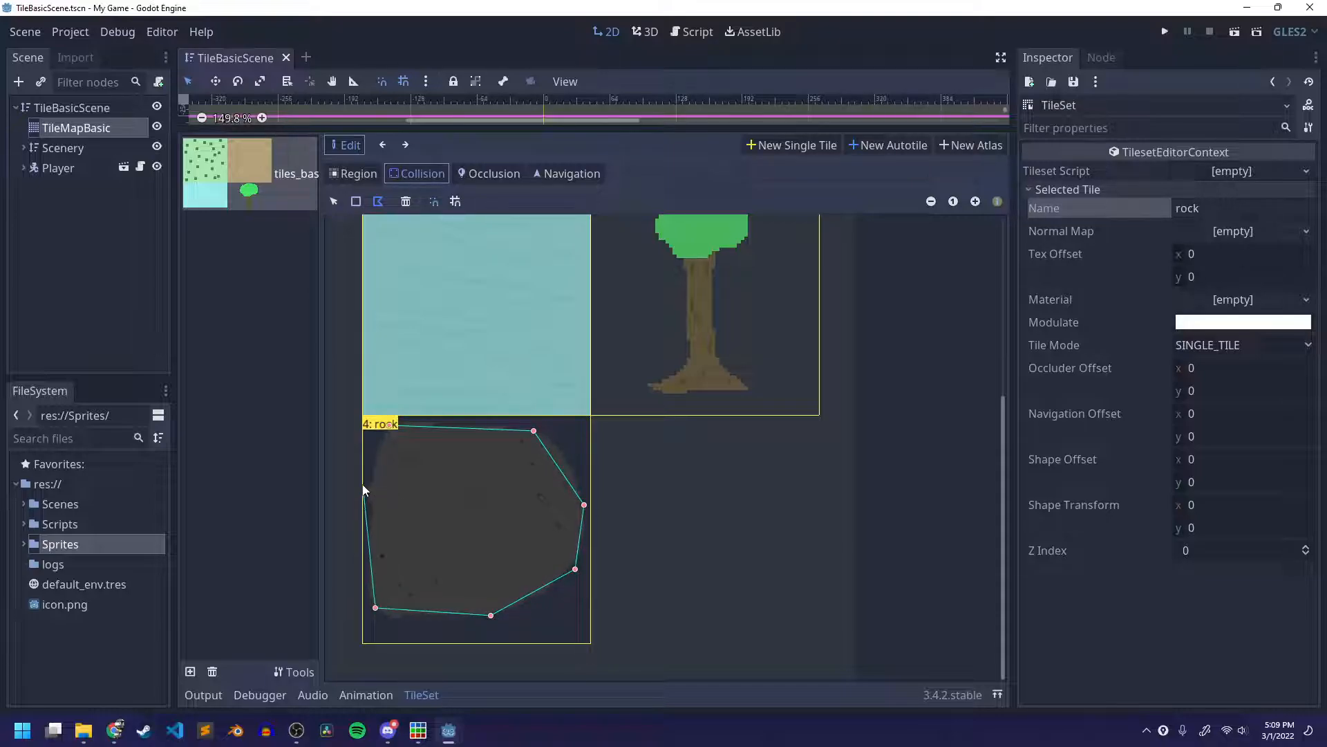
left_click(389, 428)
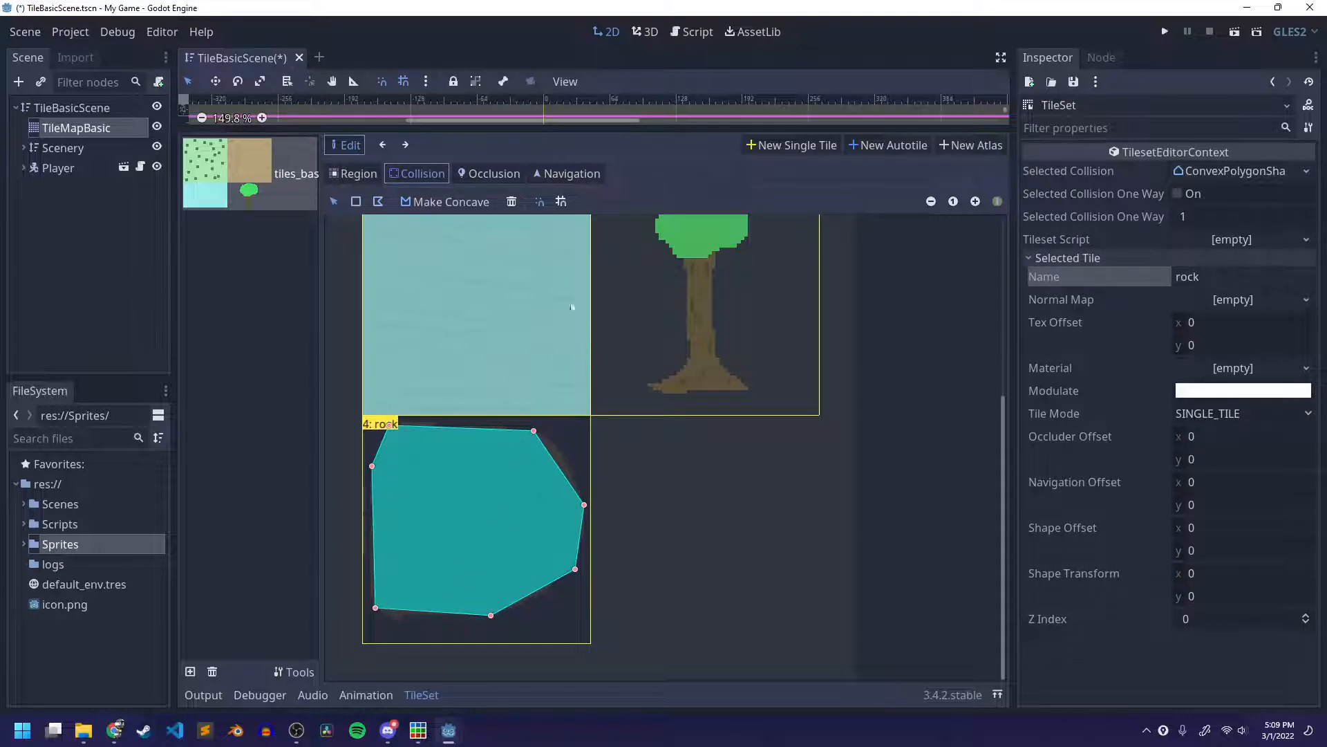
key("ctrl+s")
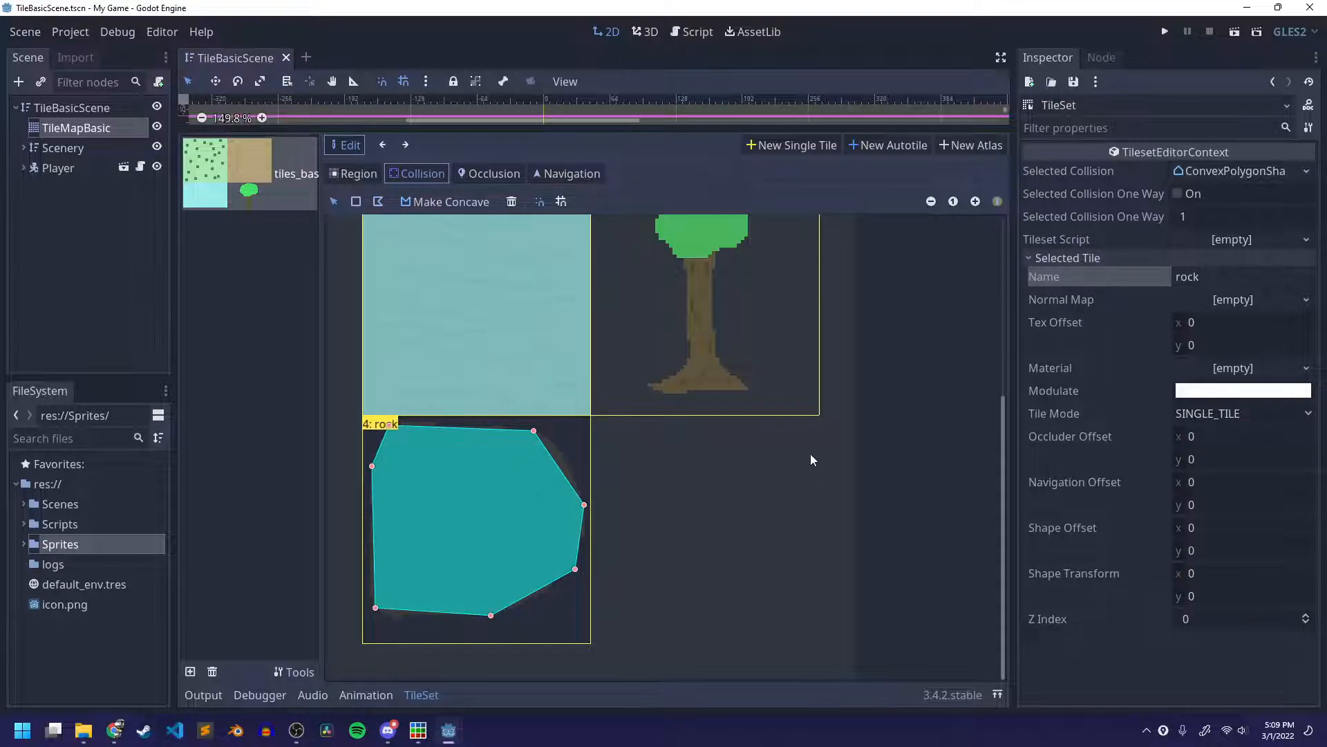
Step: Return to the TileMapBasic node so its tiles can be painted in the scene
left_click(931, 201)
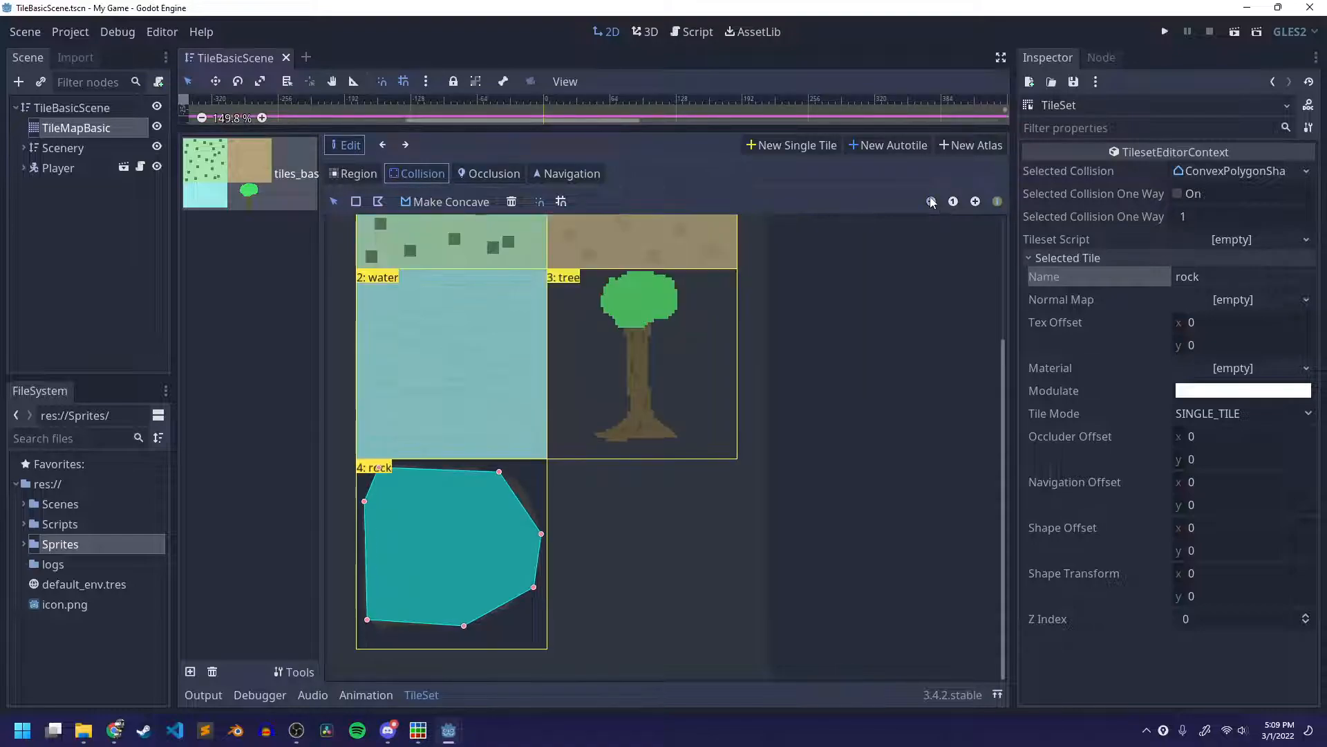
left_click(931, 201)
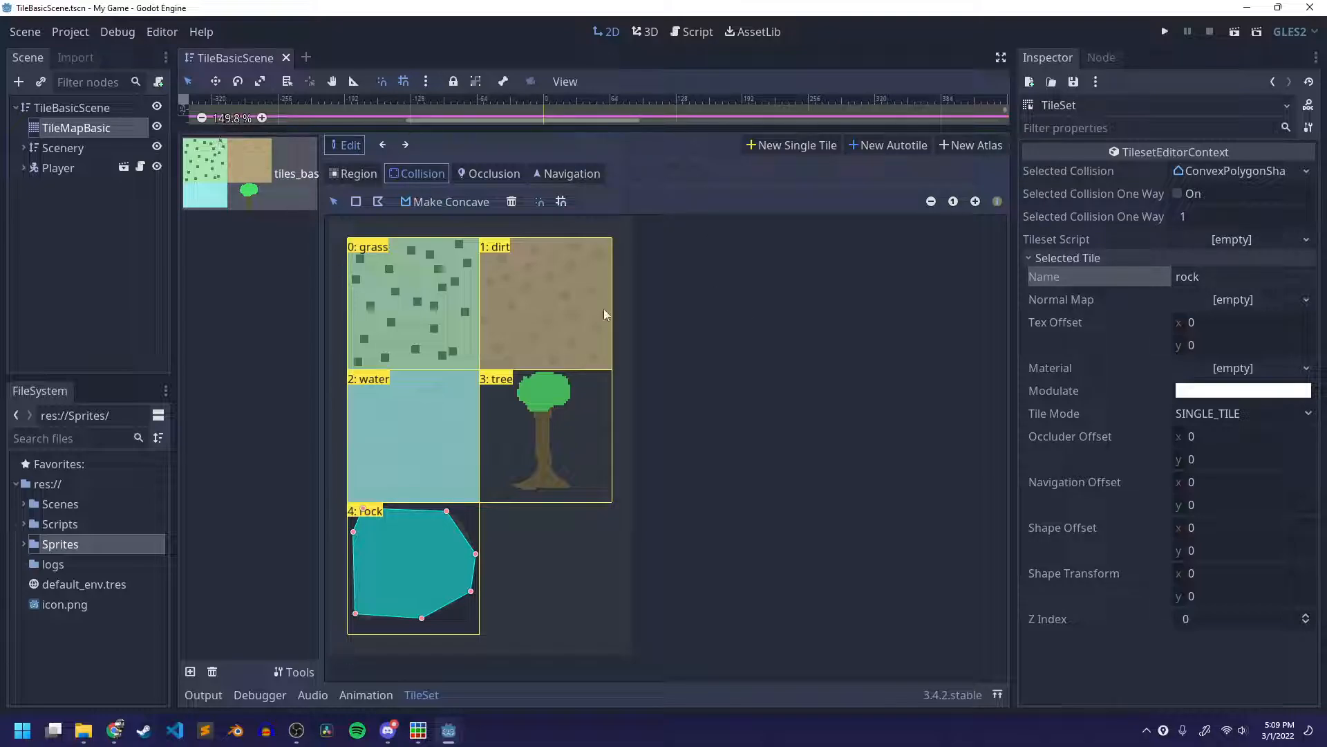
left_click(105, 130)
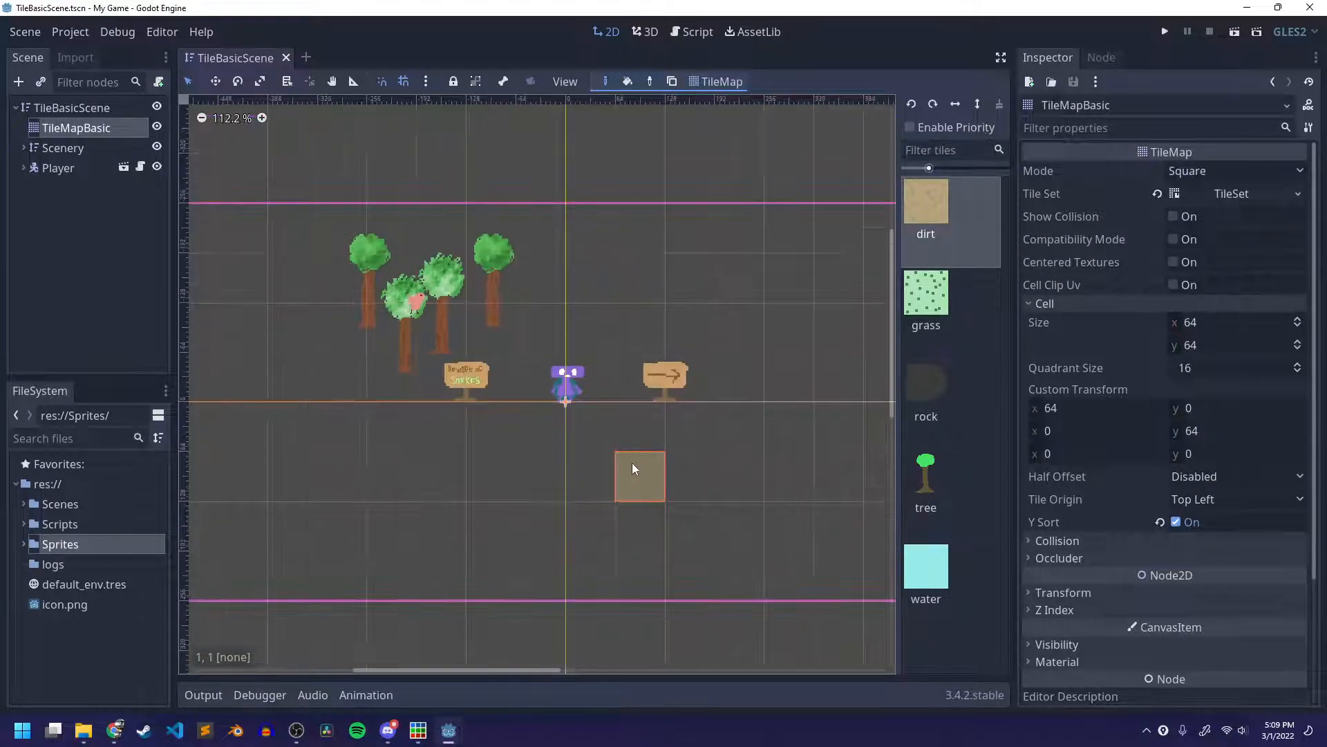
scroll(632, 462, "down", 3)
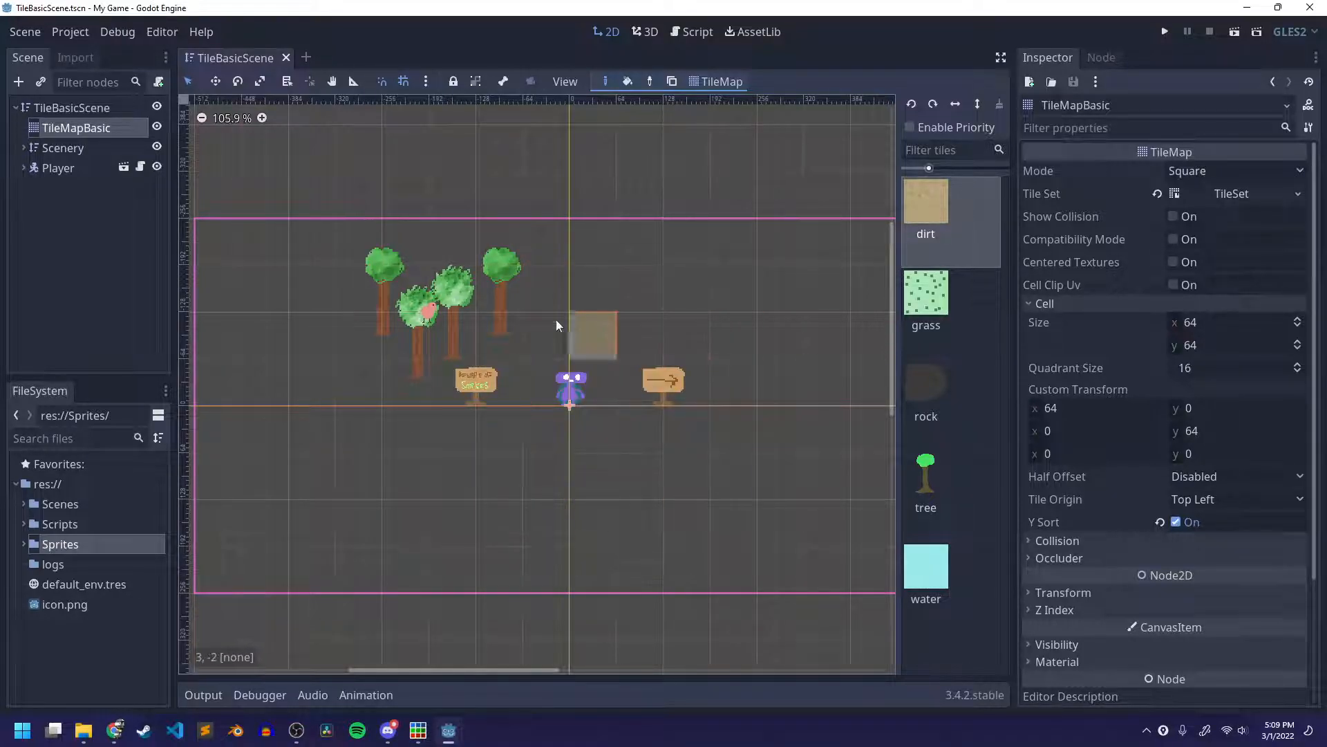
Step: Paint one grass tile at the player's position as a test and erase it again
left_click(925, 301)
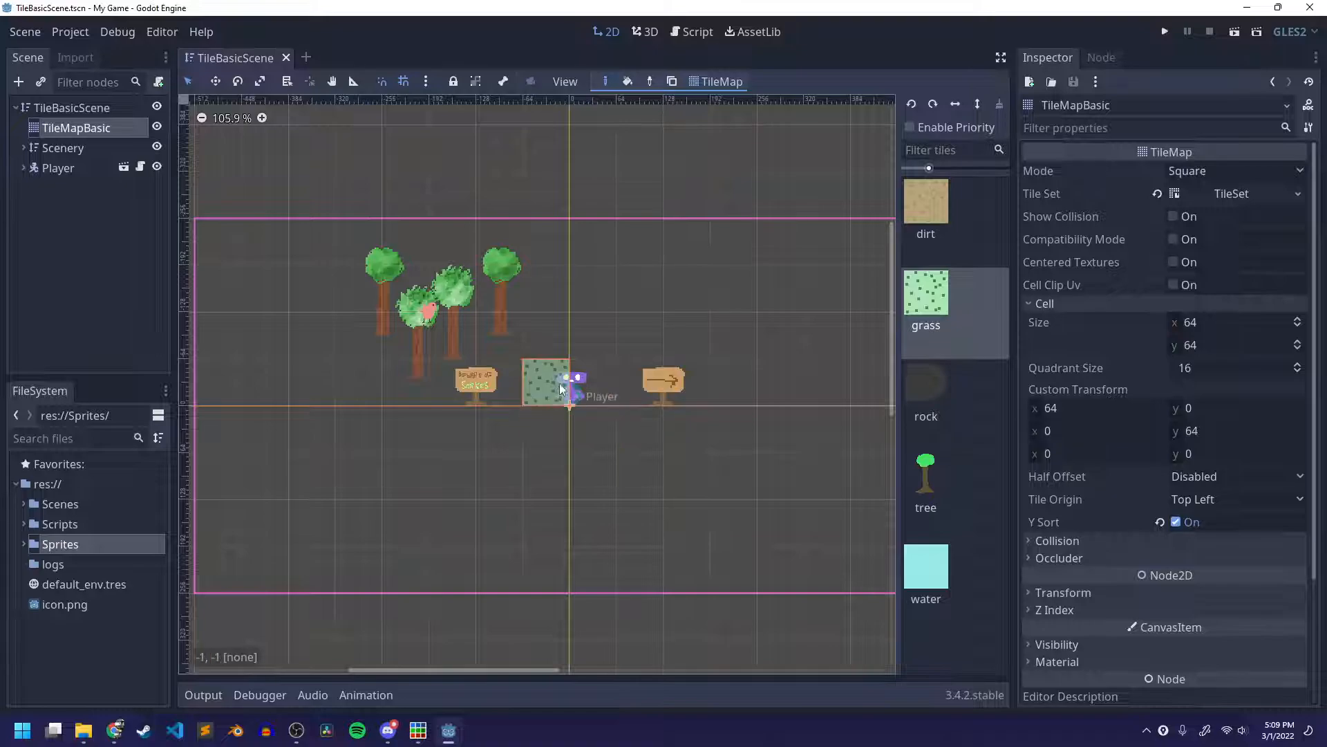
left_click(544, 377)
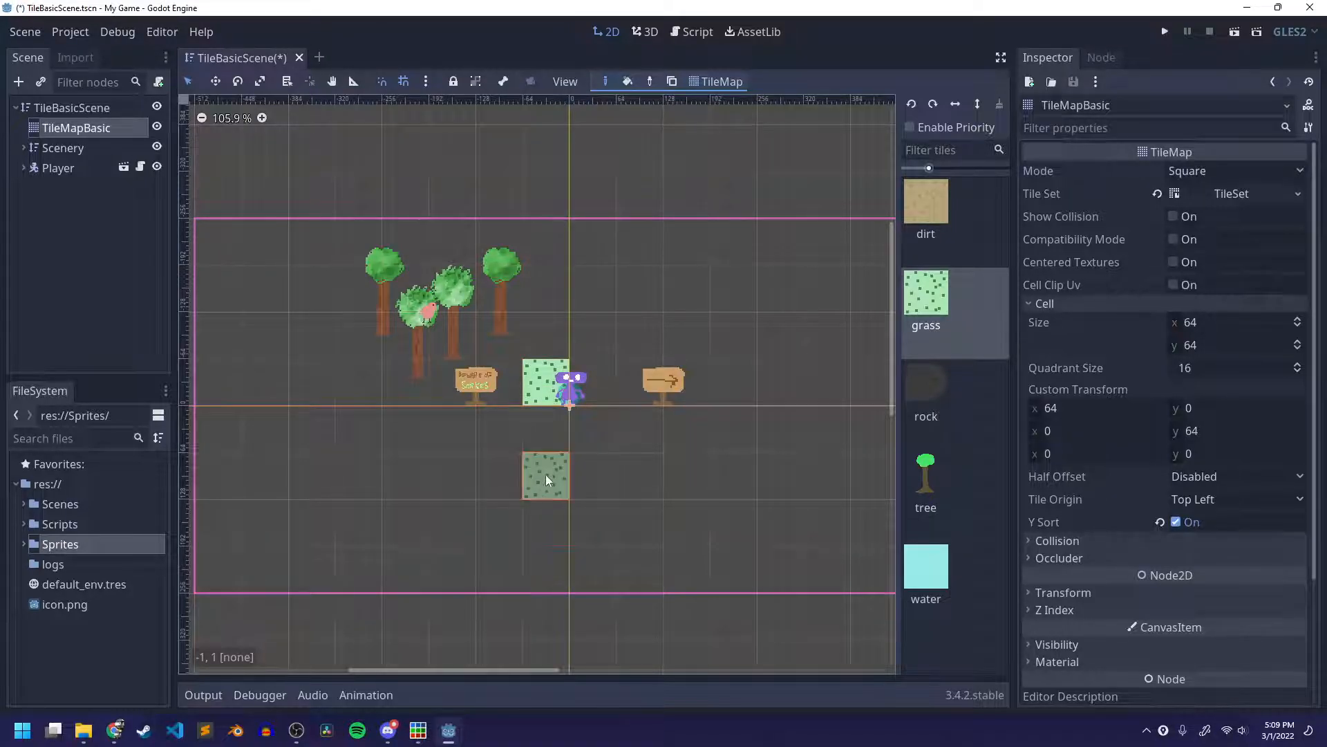
scroll(545, 475, "up", 5)
scroll(546, 473, "up", 5)
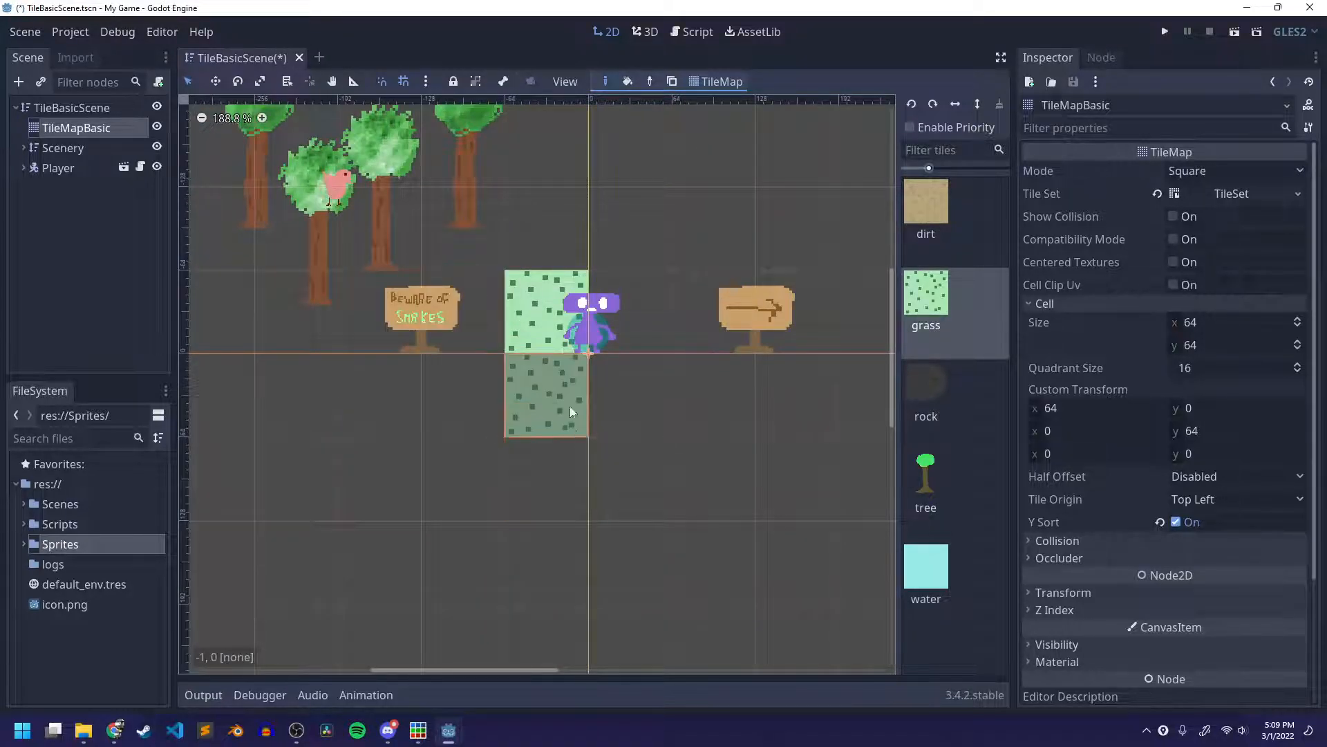
right_click(542, 309)
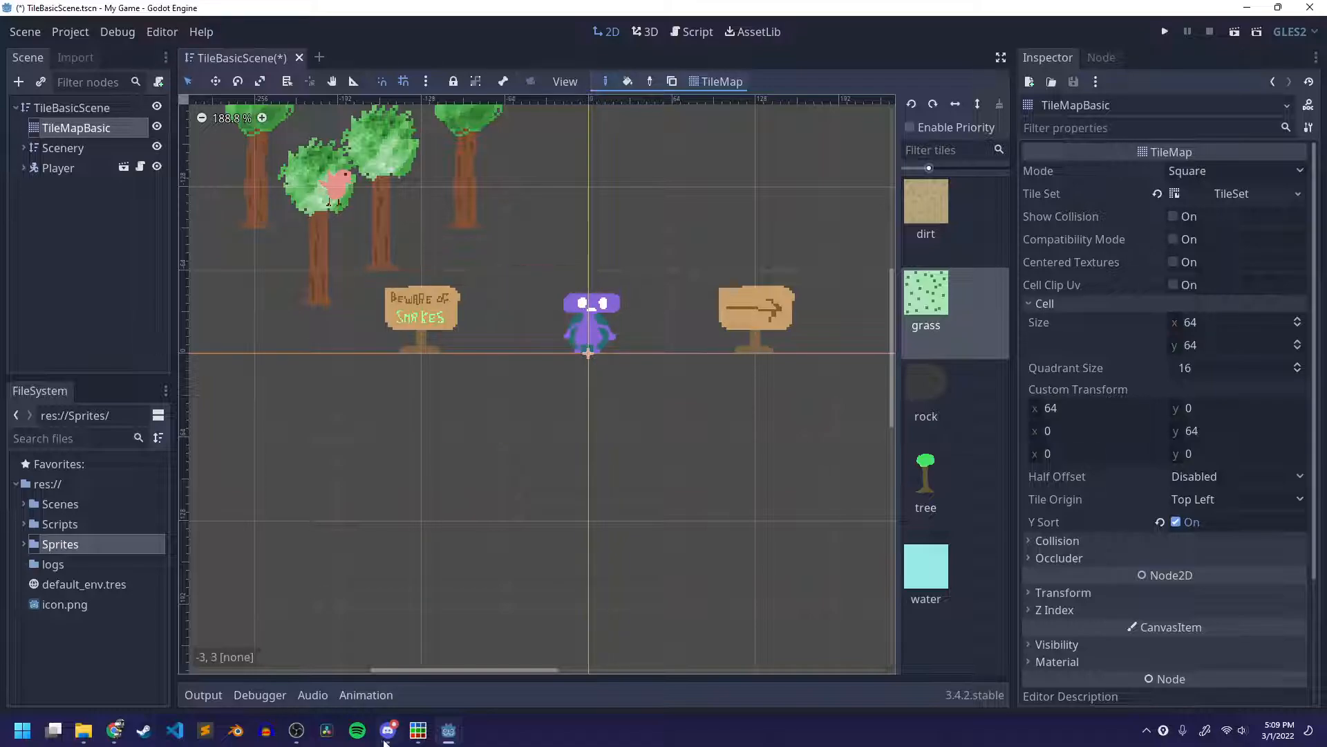
Step: Try a finer canvas snap grid with a grid step of 16 px
scroll(479, 508, "down", 1)
scroll(479, 508, "down", 3)
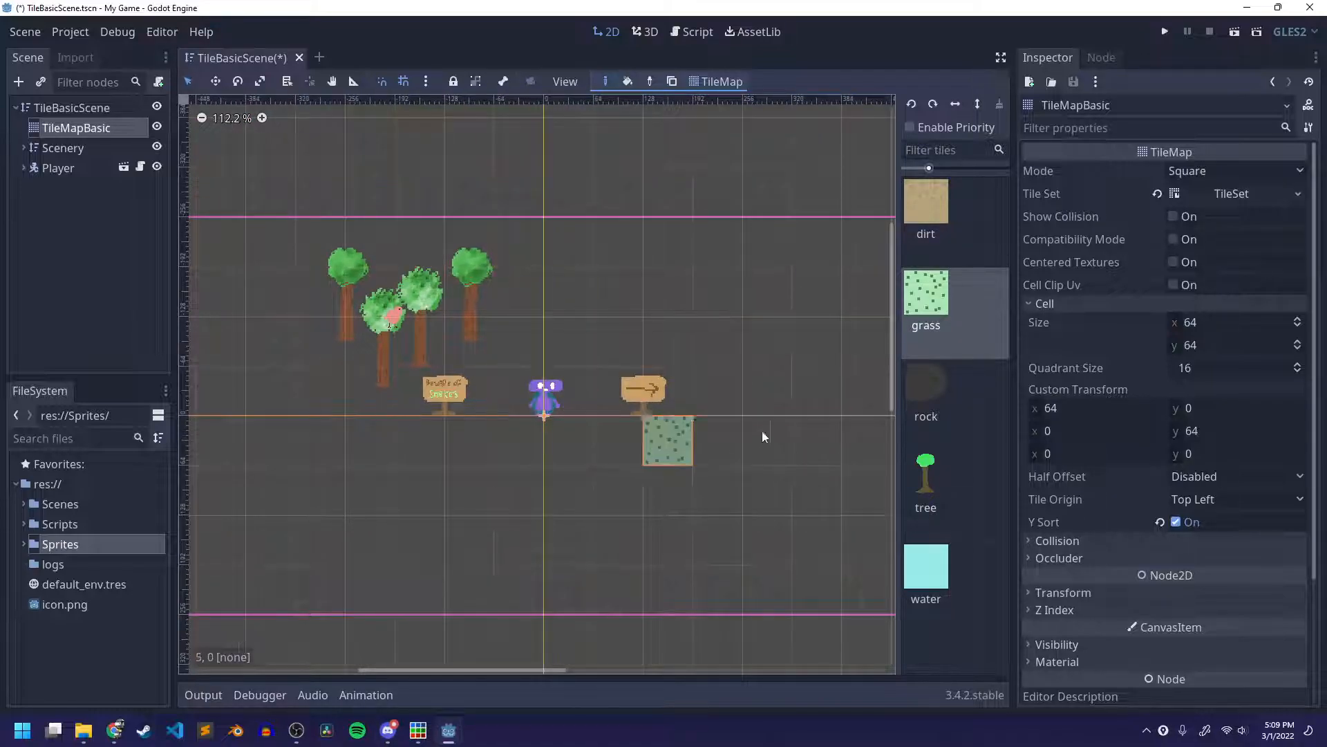
left_click(426, 81)
mouse_move(444, 177)
left_click(448, 212)
double_click(661, 313)
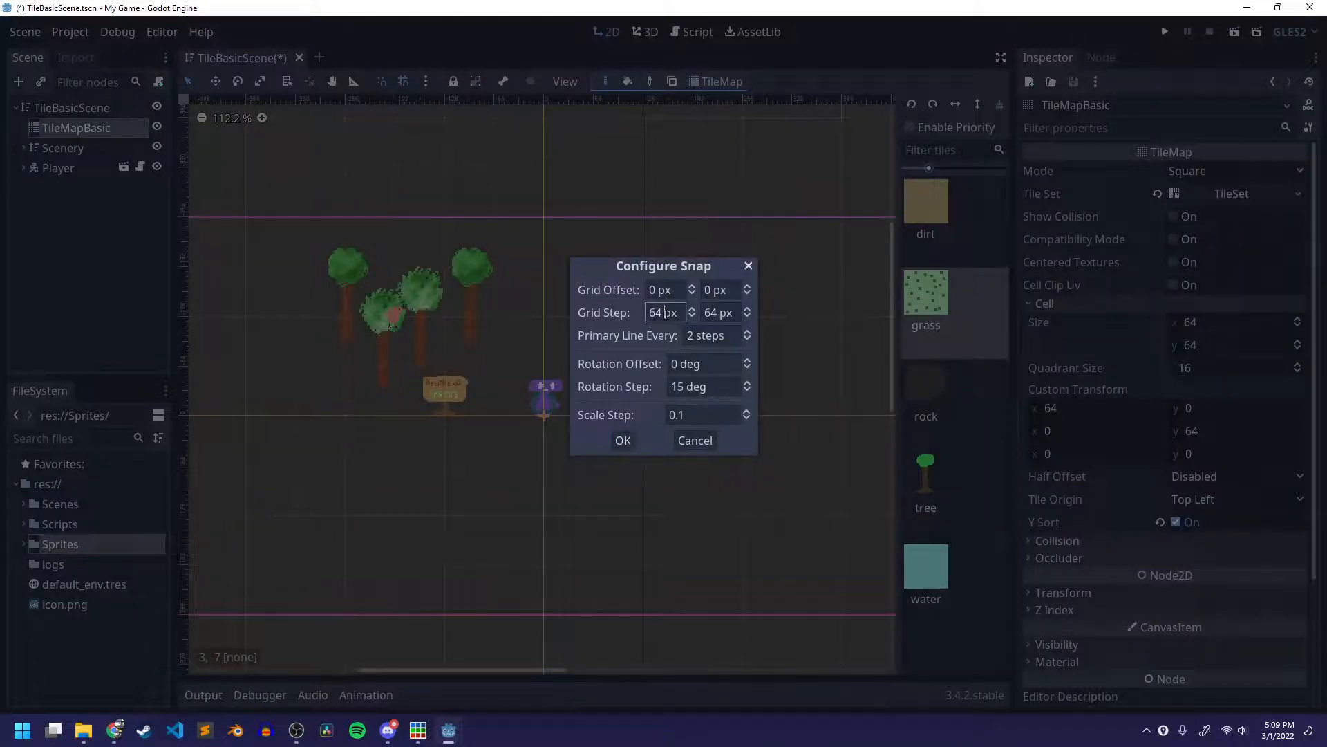
type("32")
key("Tab")
type("32")
left_click(623, 441)
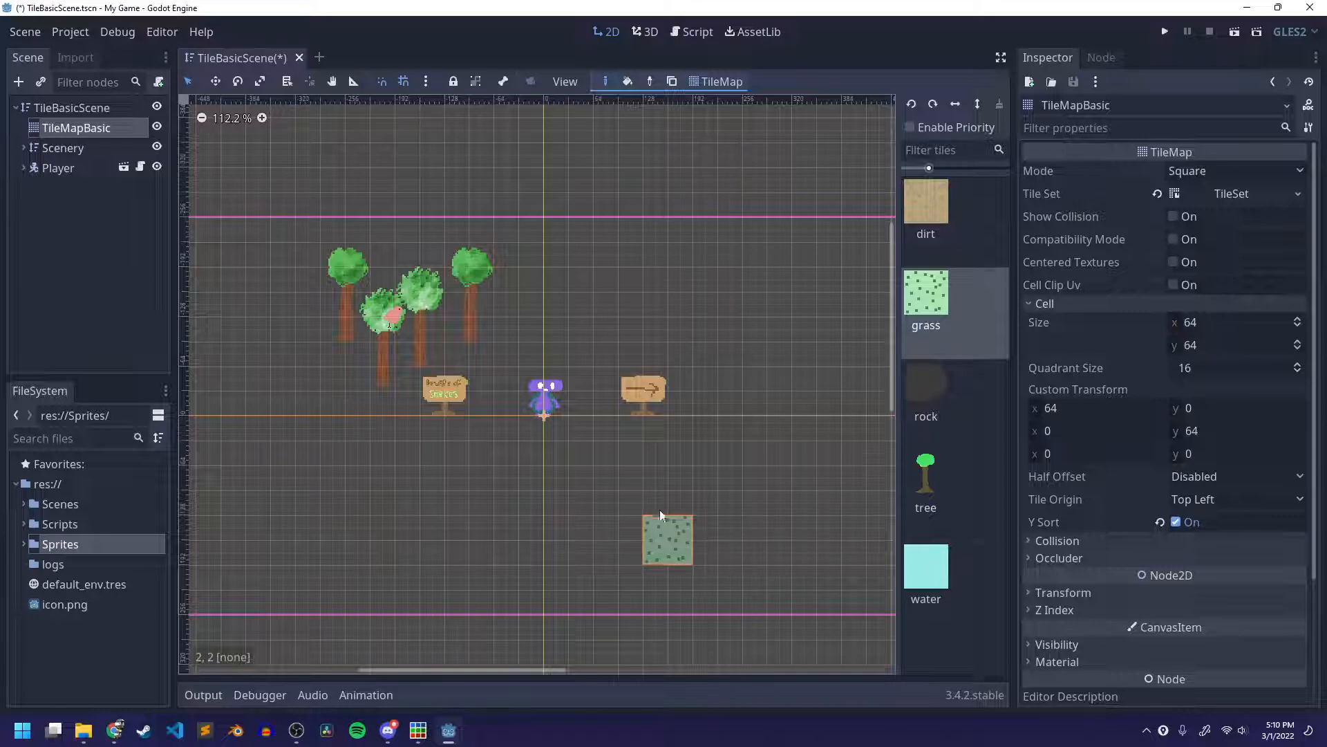
Step: Restore the canvas snap grid step to 64 × 64 px
scroll(605, 444, "up", 3)
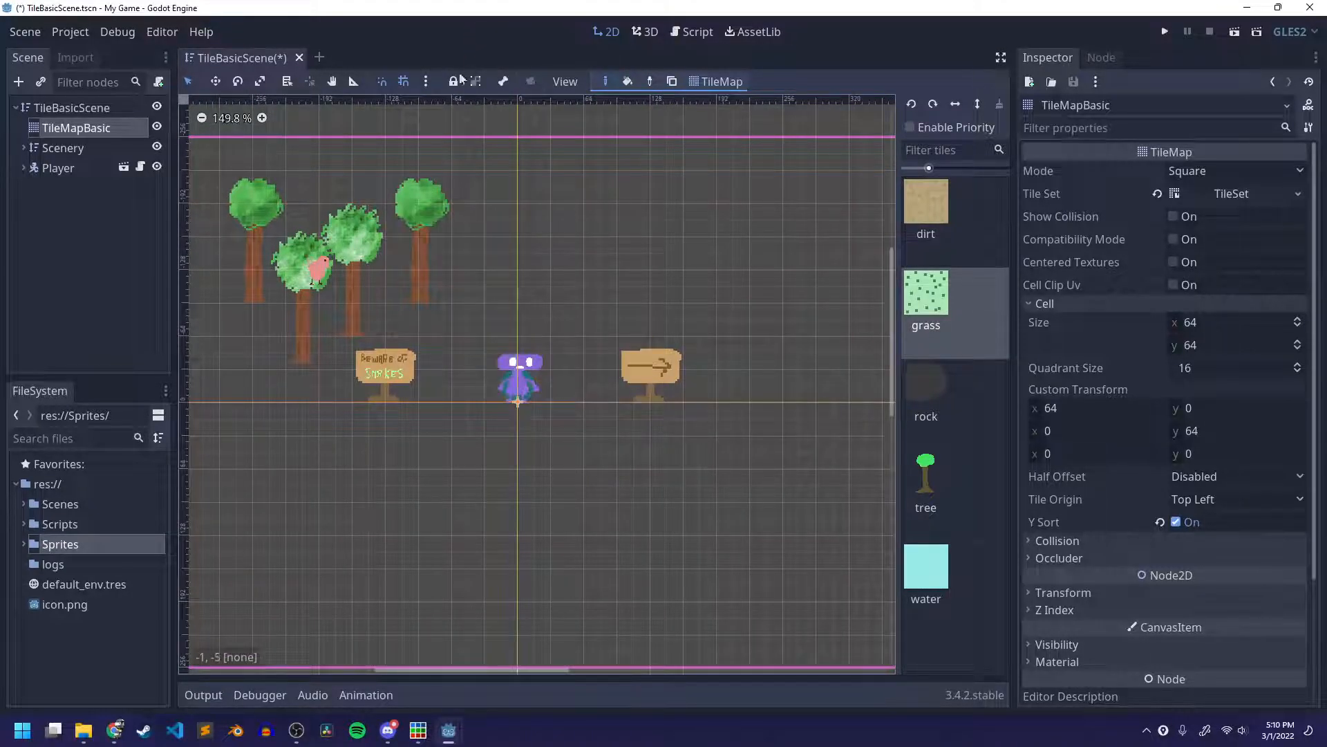
left_click(426, 81)
left_click(462, 213)
left_click(657, 313)
type("64")
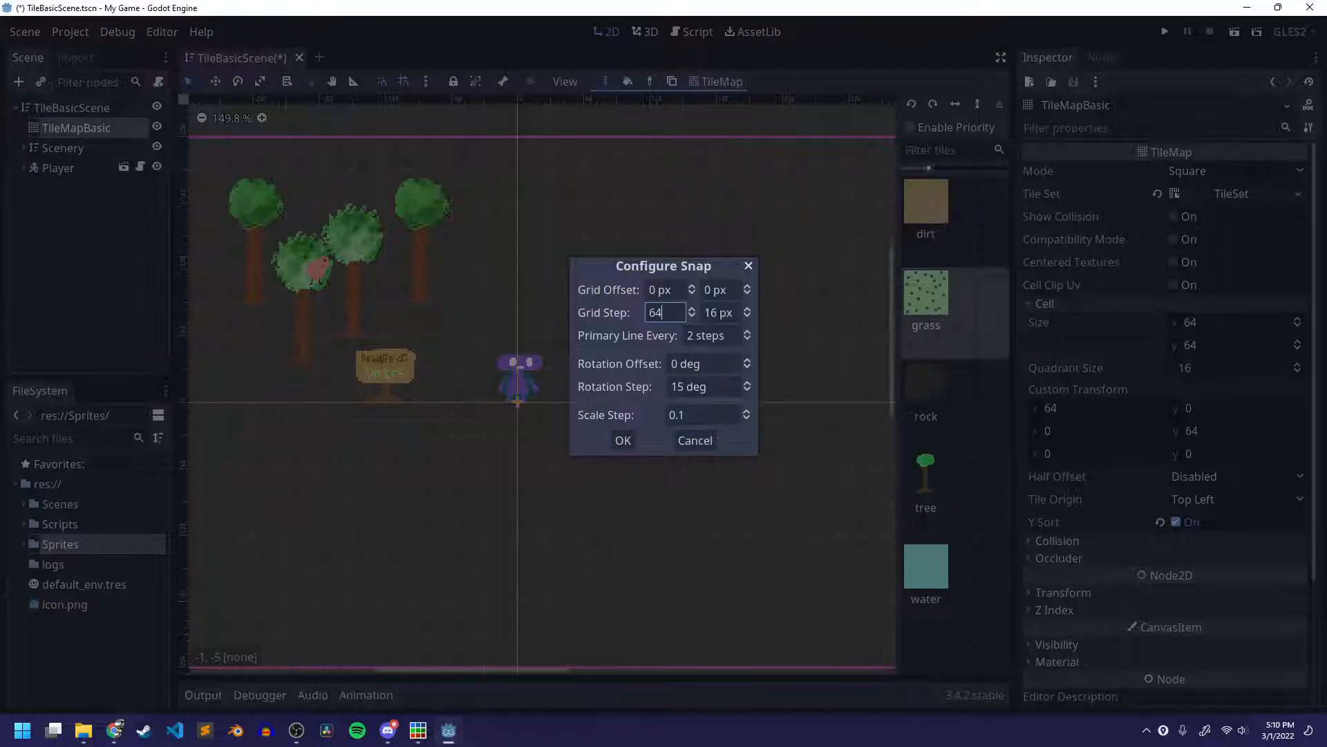
key("Tab")
type("64")
left_click(621, 442)
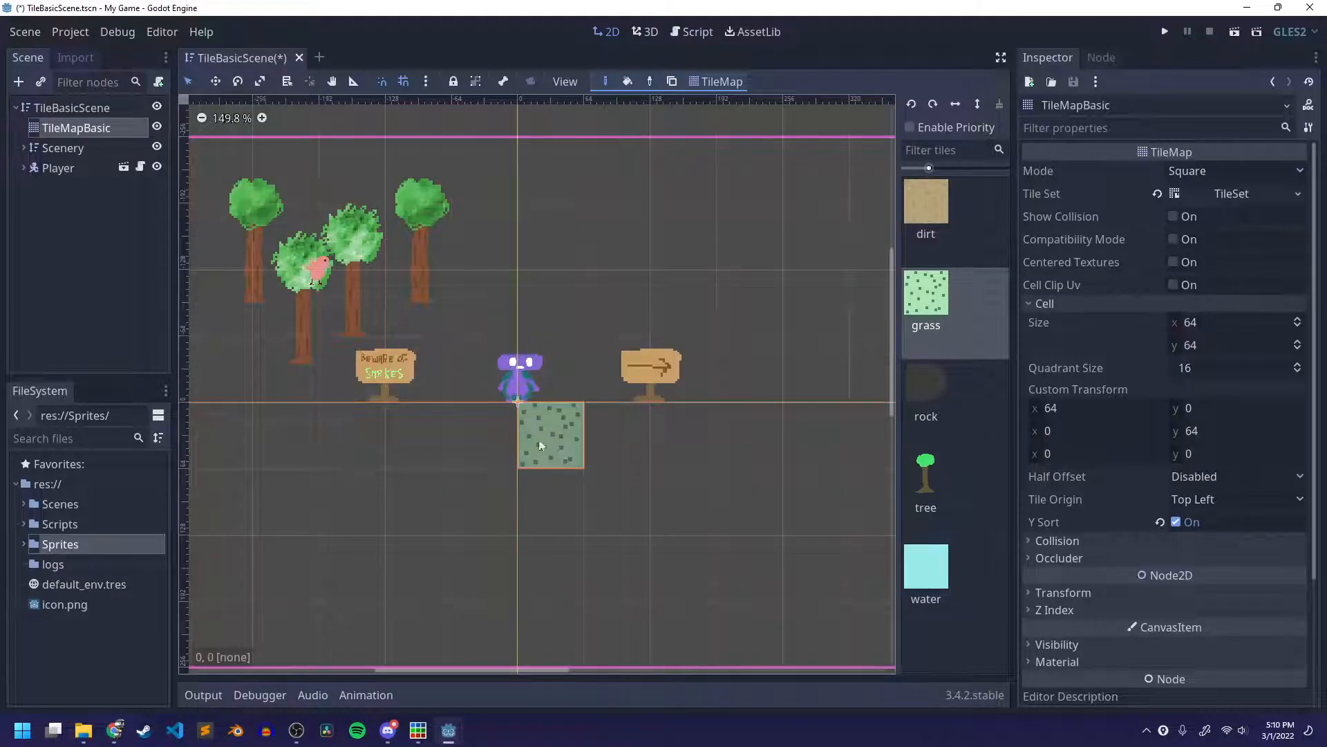
Step: Paint grass tiles around the player and across the whole area inside the purple viewport outline
scroll(530, 410, "up", 5)
scroll(526, 398, "down", 5)
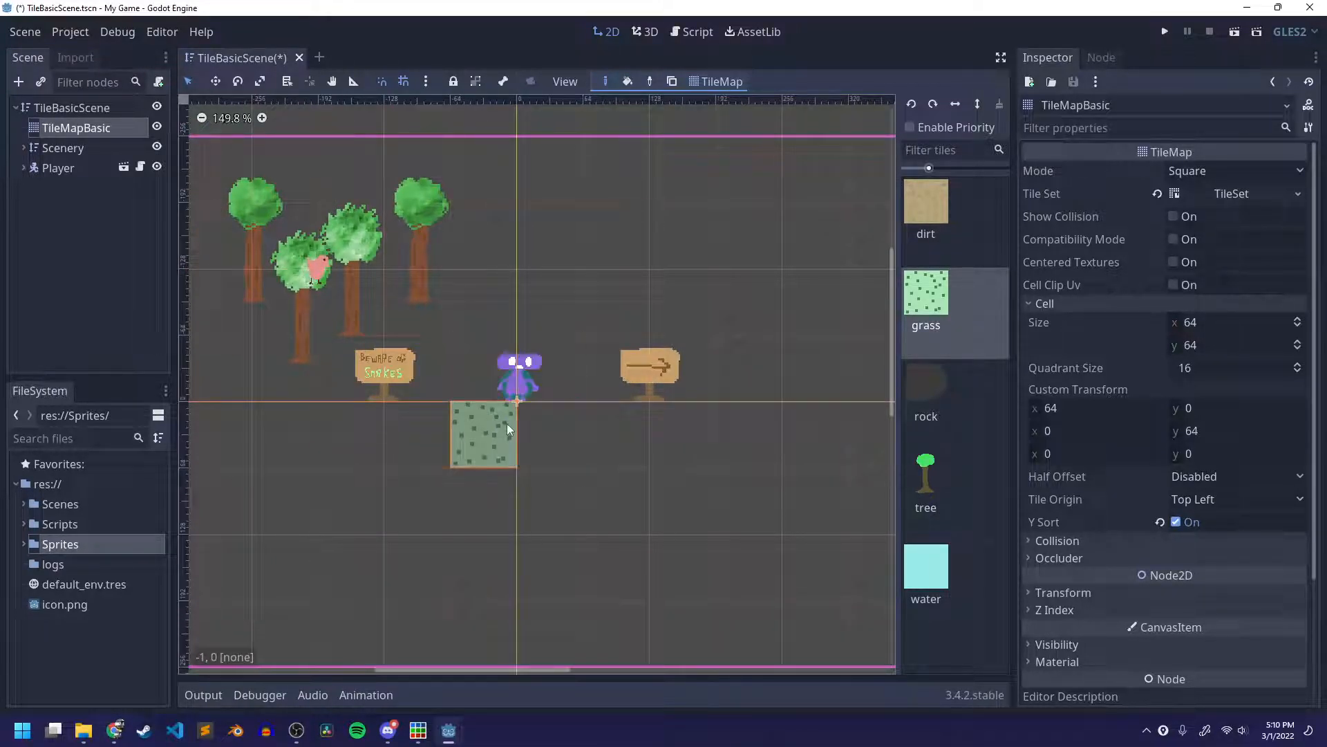
scroll(508, 424, "down", 3)
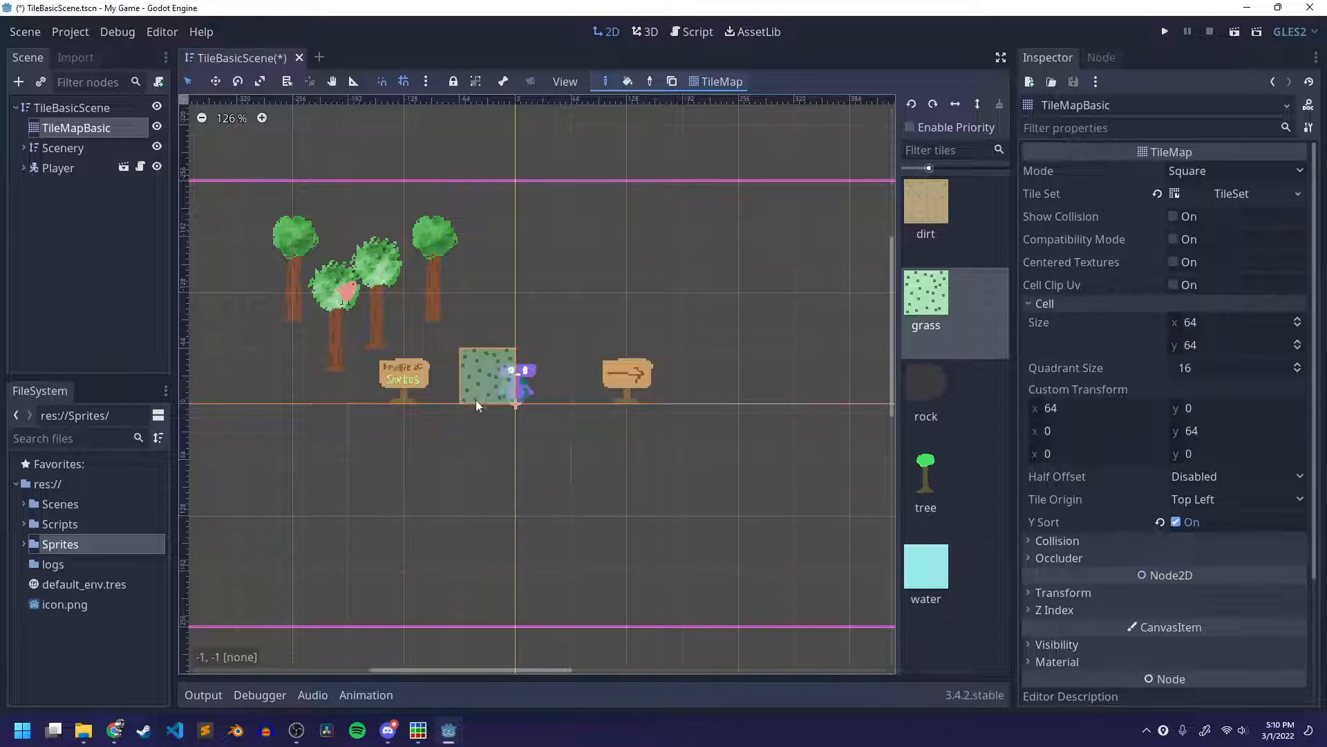
left_click(503, 392)
right_click(510, 395)
left_click_drag(510, 397, 524, 395)
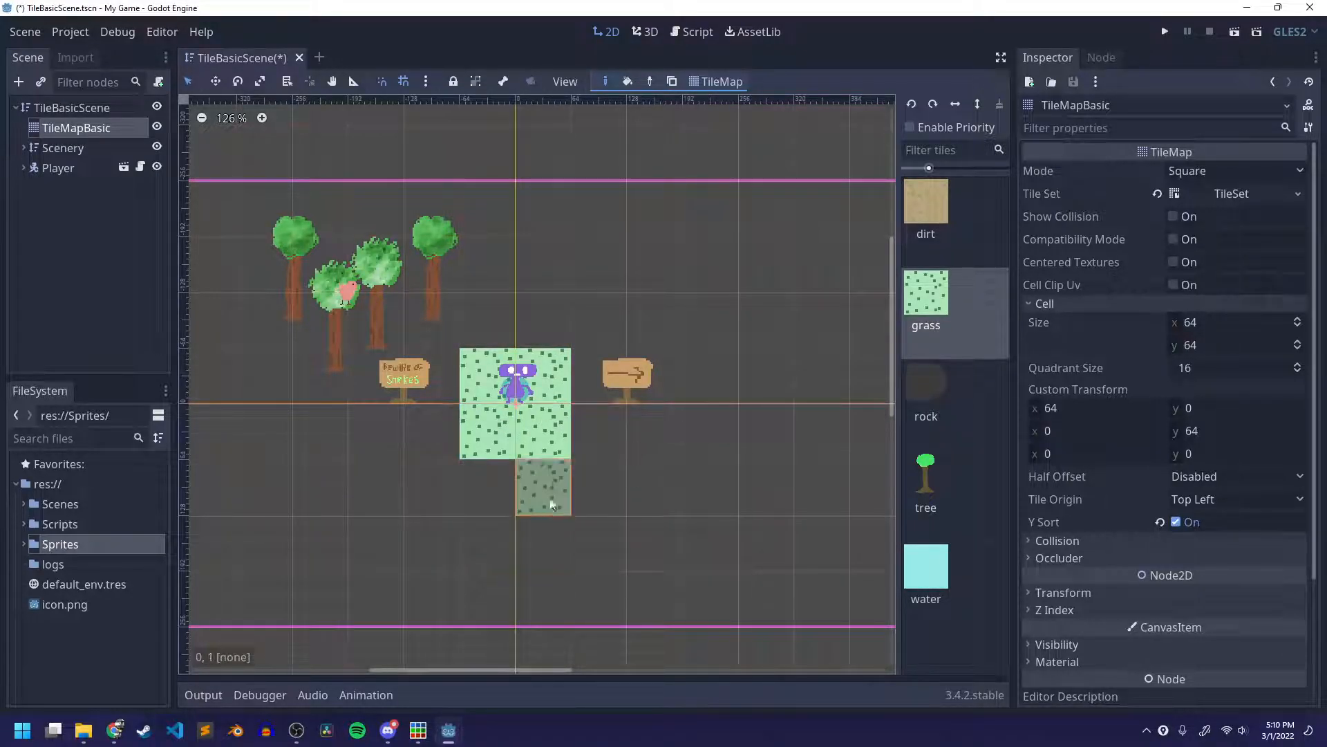
scroll(552, 510, "down", 5)
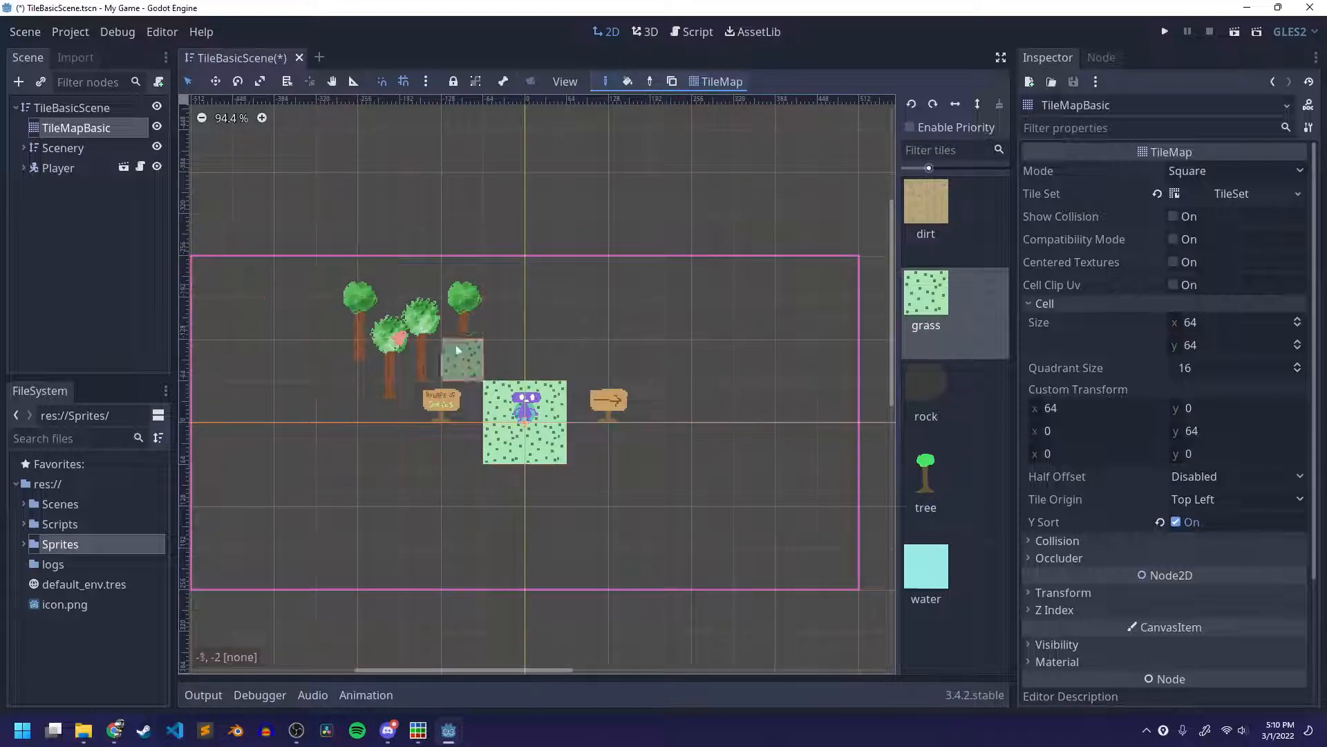
scroll(455, 383, "down", 2)
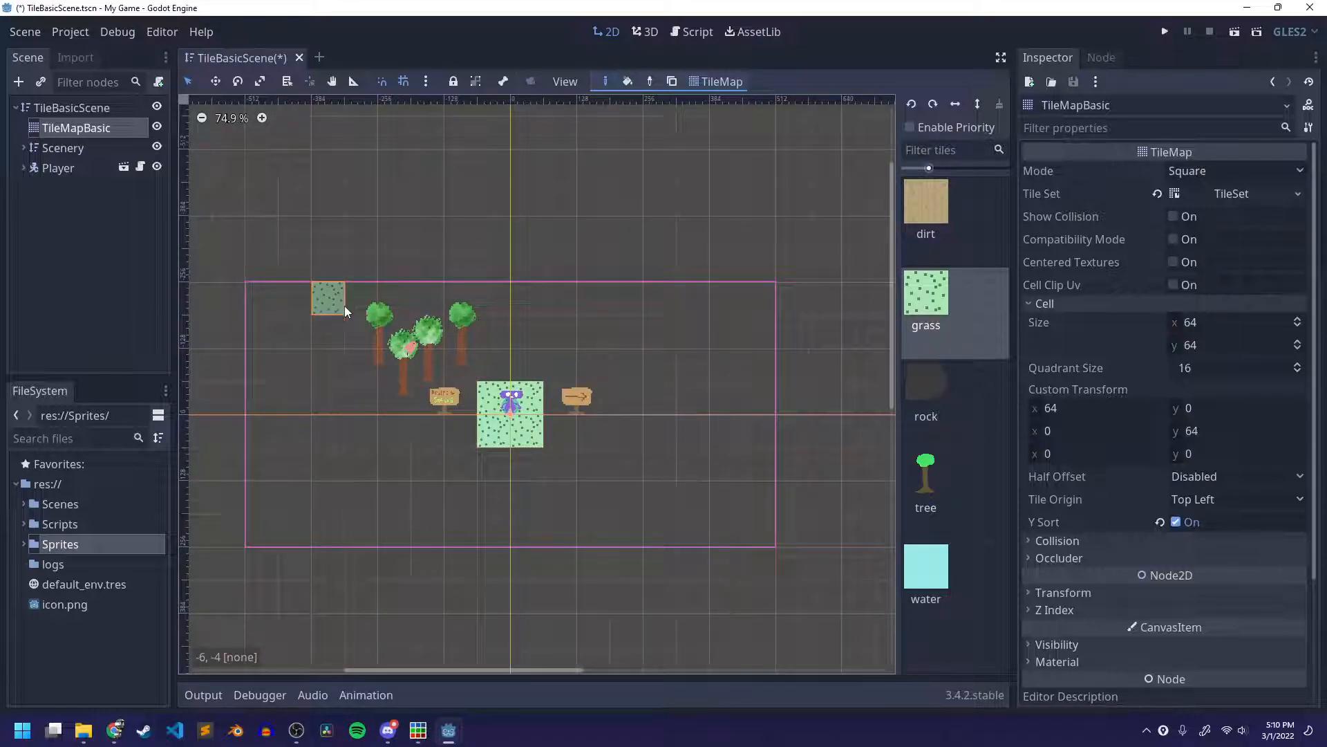
left_click_drag(268, 538, 268, 306, "shift")
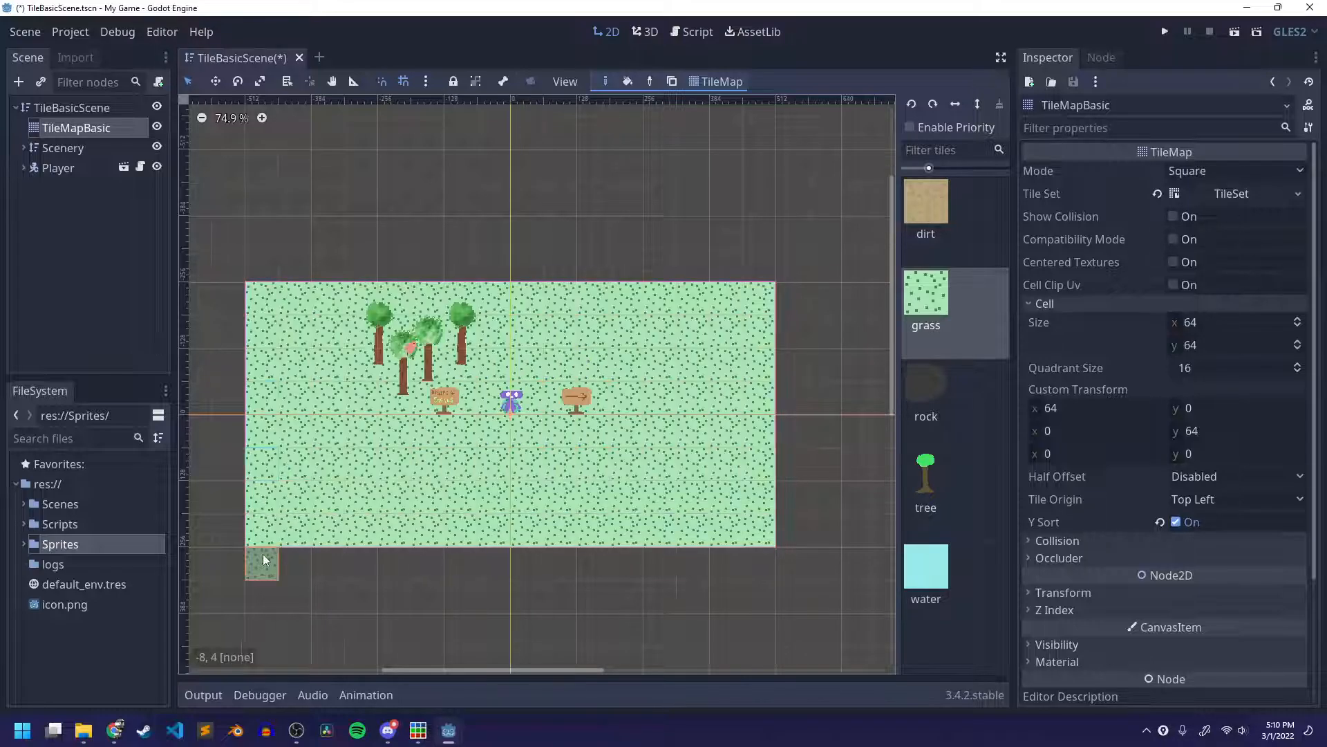
scroll(459, 435, "up", 2)
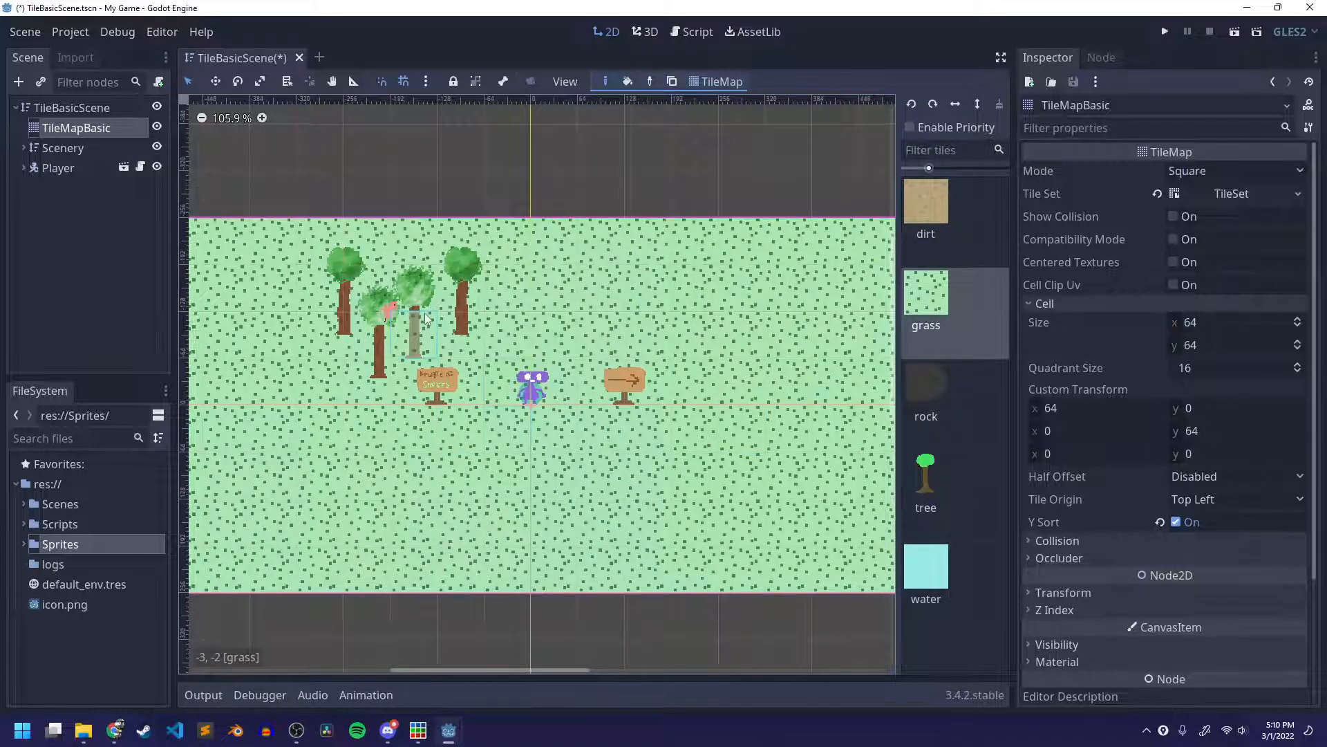
scroll(420, 311, "up", 4)
scroll(443, 424, "down", 5)
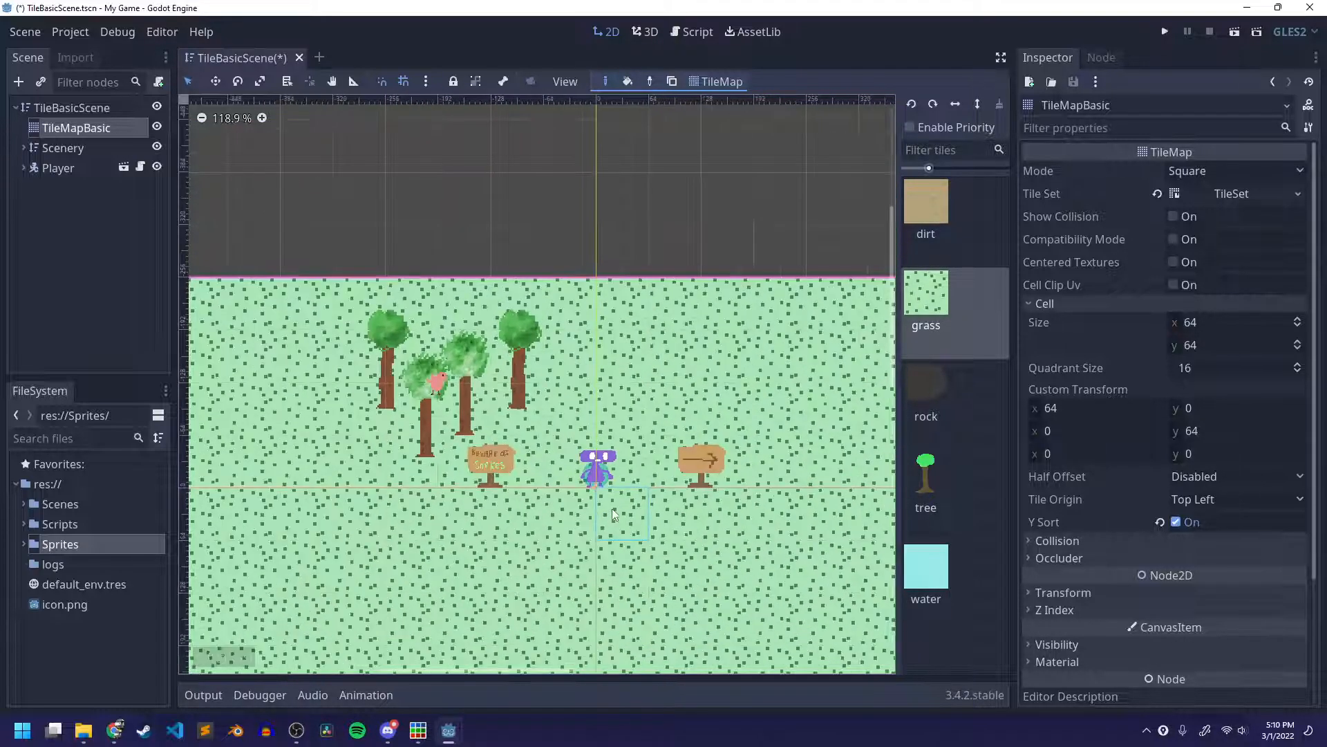
Step: Toggle the tile map's Y Sort repeatedly to compare how the trees are drawn over the grass, leaving it off
left_click(1176, 523)
left_click(1177, 523)
left_click(1177, 523)
left_click(1176, 523)
left_click(1176, 523)
left_click(1177, 523)
left_click(1176, 522)
left_click(1177, 523)
left_click(1177, 523)
left_click(1176, 522)
scroll(540, 528, "down", 1)
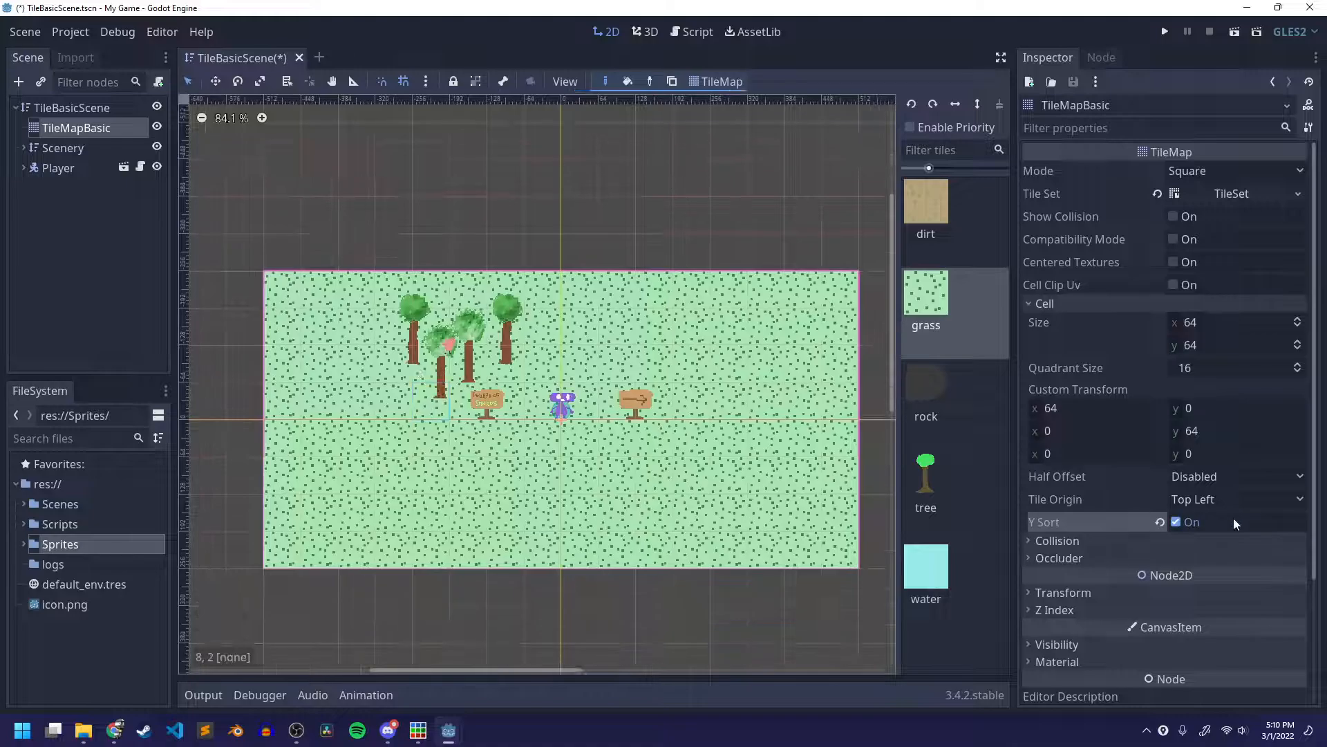
left_click(1176, 523)
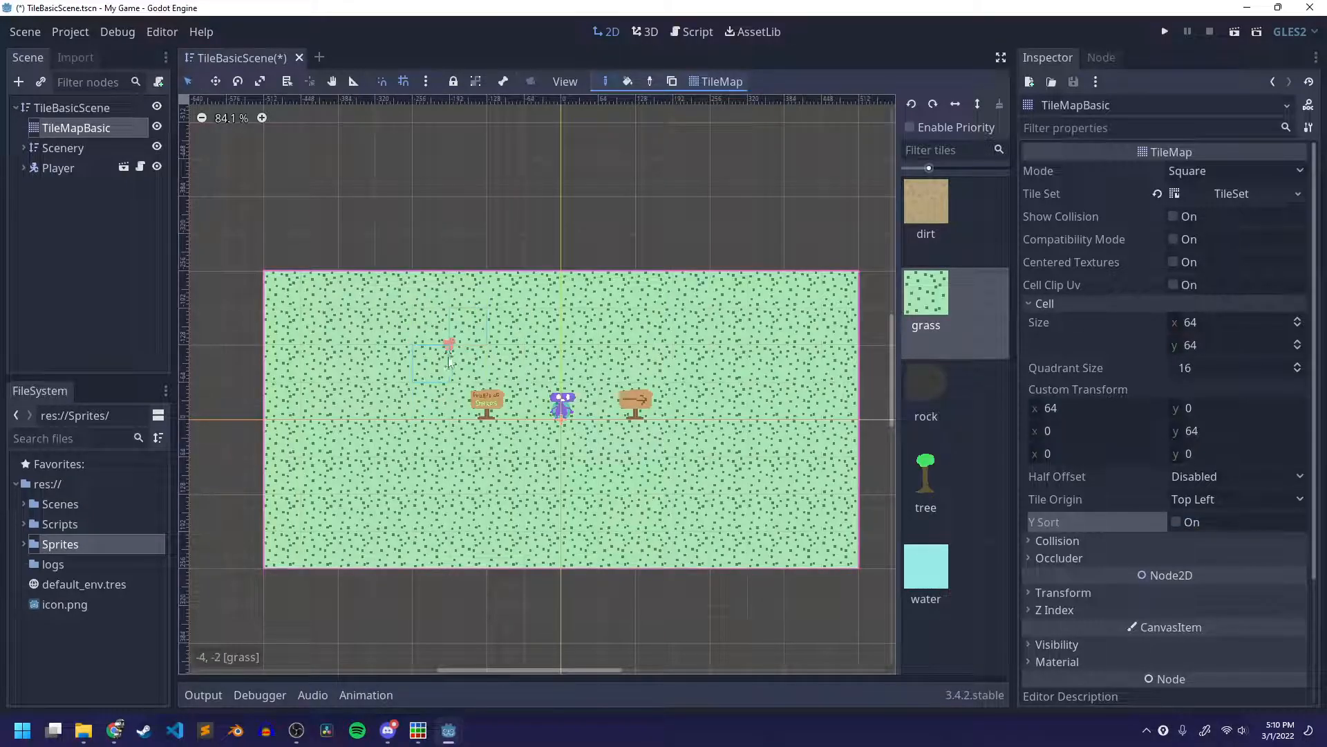
scroll(448, 357, "up", 5)
scroll(448, 356, "down", 5)
middle_click_drag(510, 452, 523, 400)
Step: Set the tile map's Z Index to -1 so the grass is drawn behind the scenery
left_click(1044, 610)
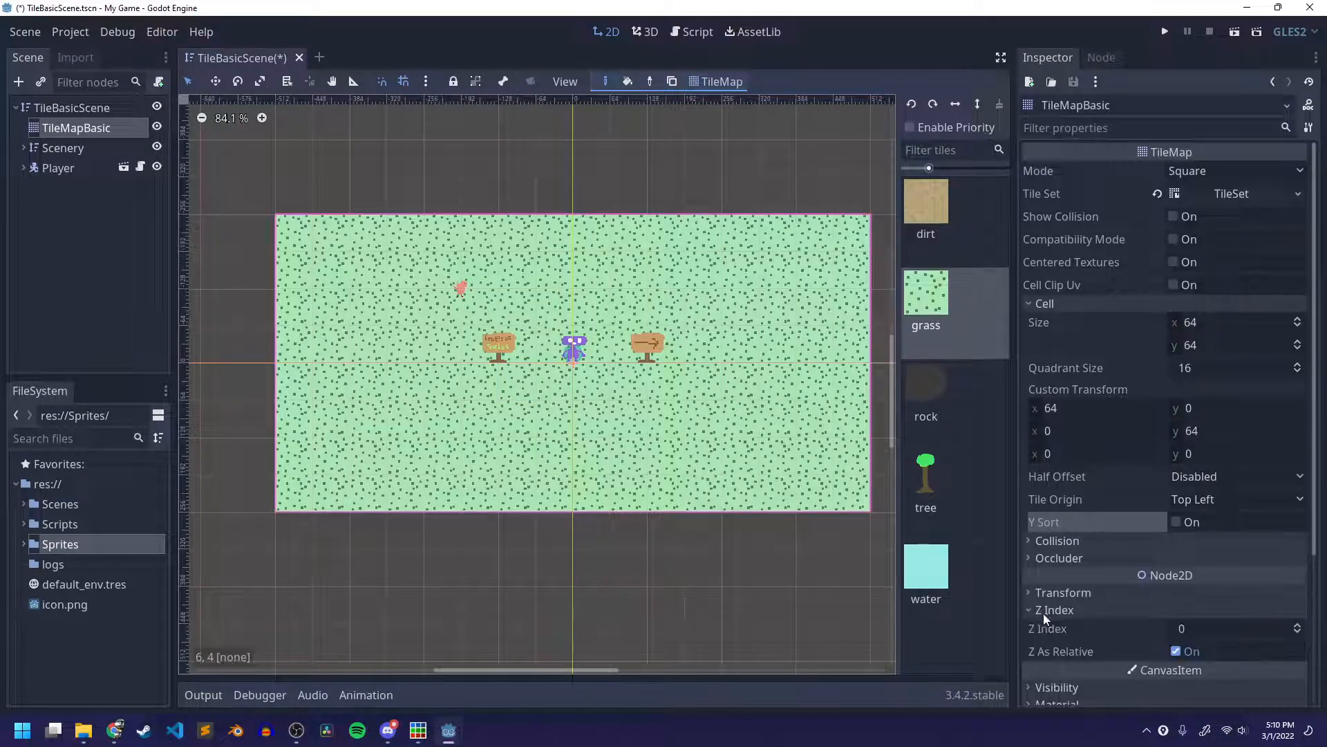
left_click(1301, 634)
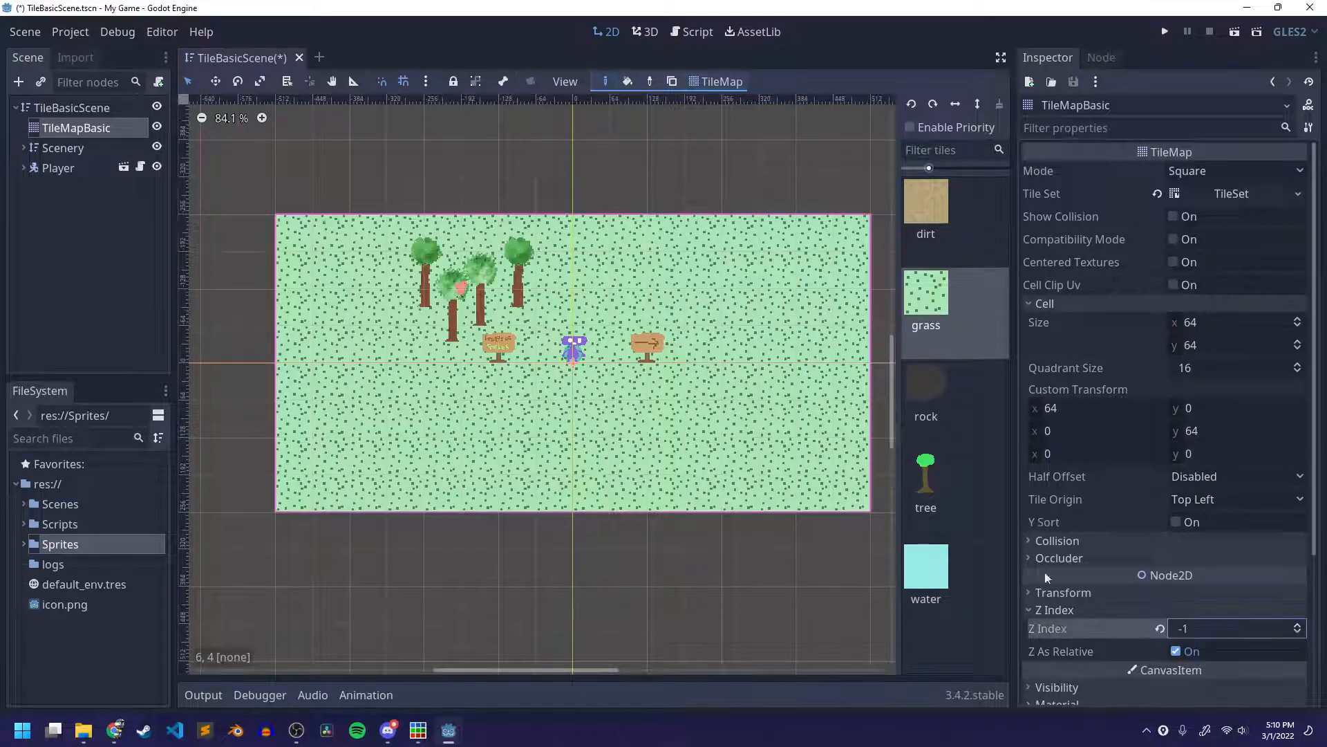
scroll(458, 452, "up", 2)
scroll(523, 398, "up", 2)
scroll(522, 398, "down", 2)
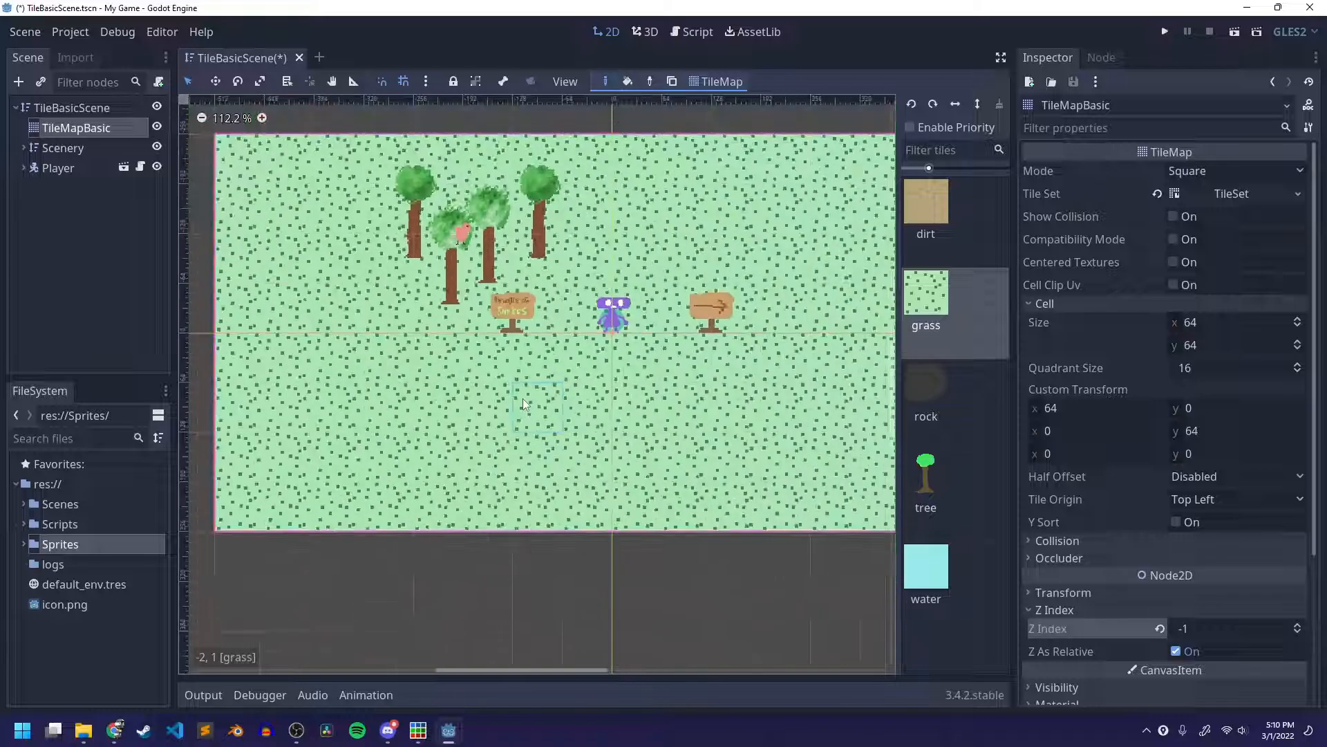
scroll(523, 398, "down", 1)
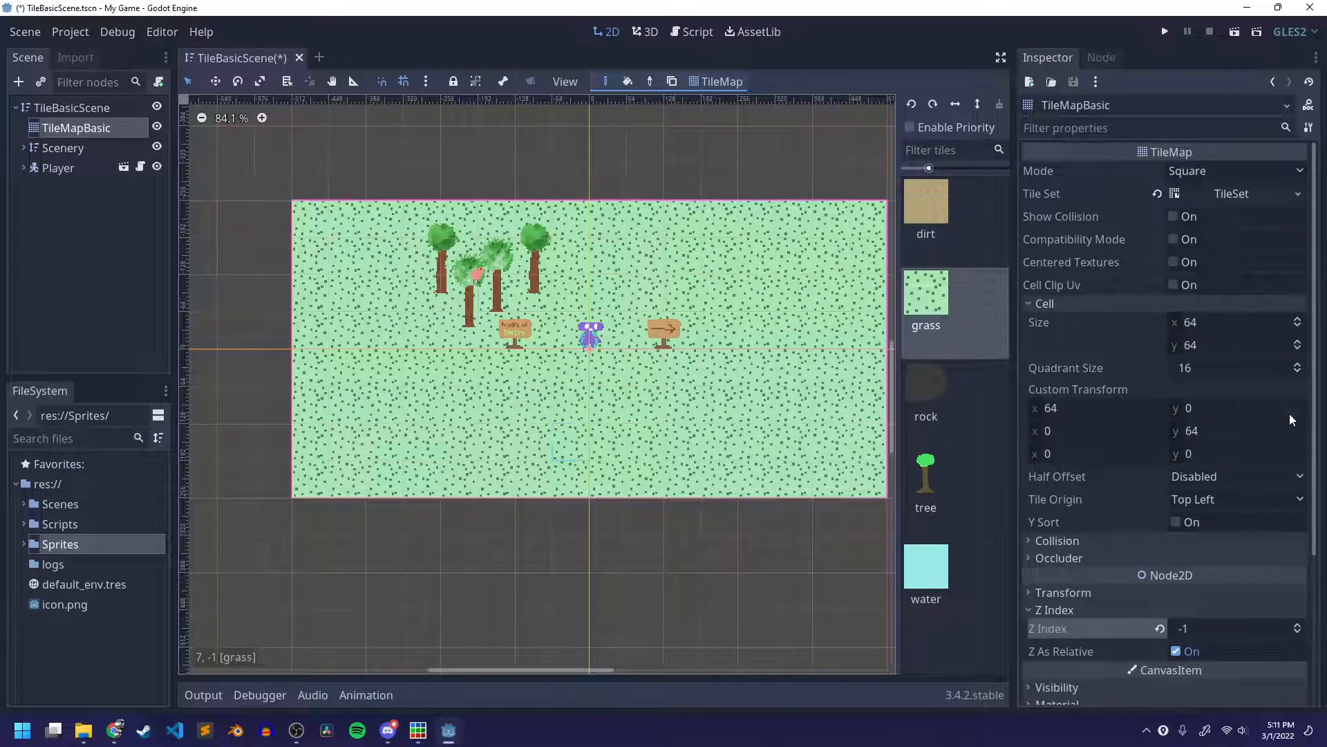
Step: Set the tile map's Z Index back to 0, enable Y Sort and save the scene
left_click(1300, 625)
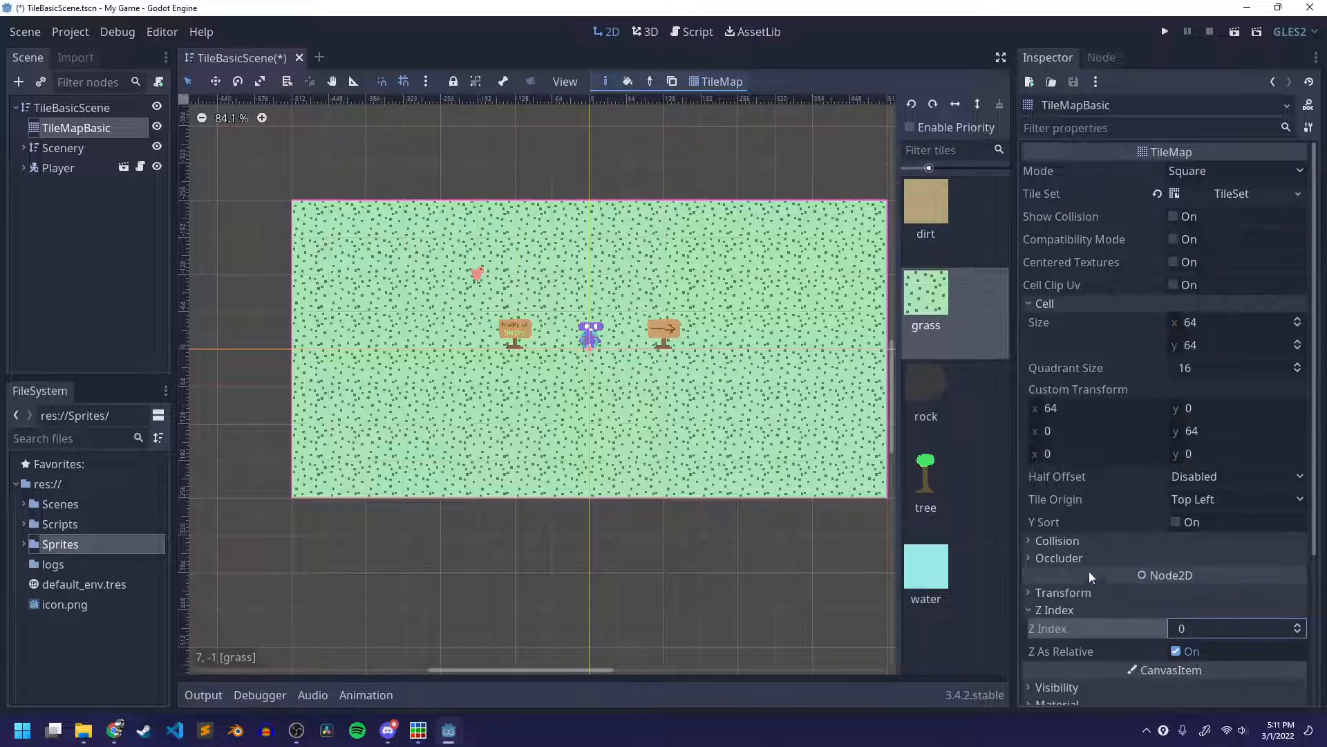
left_click(1175, 522)
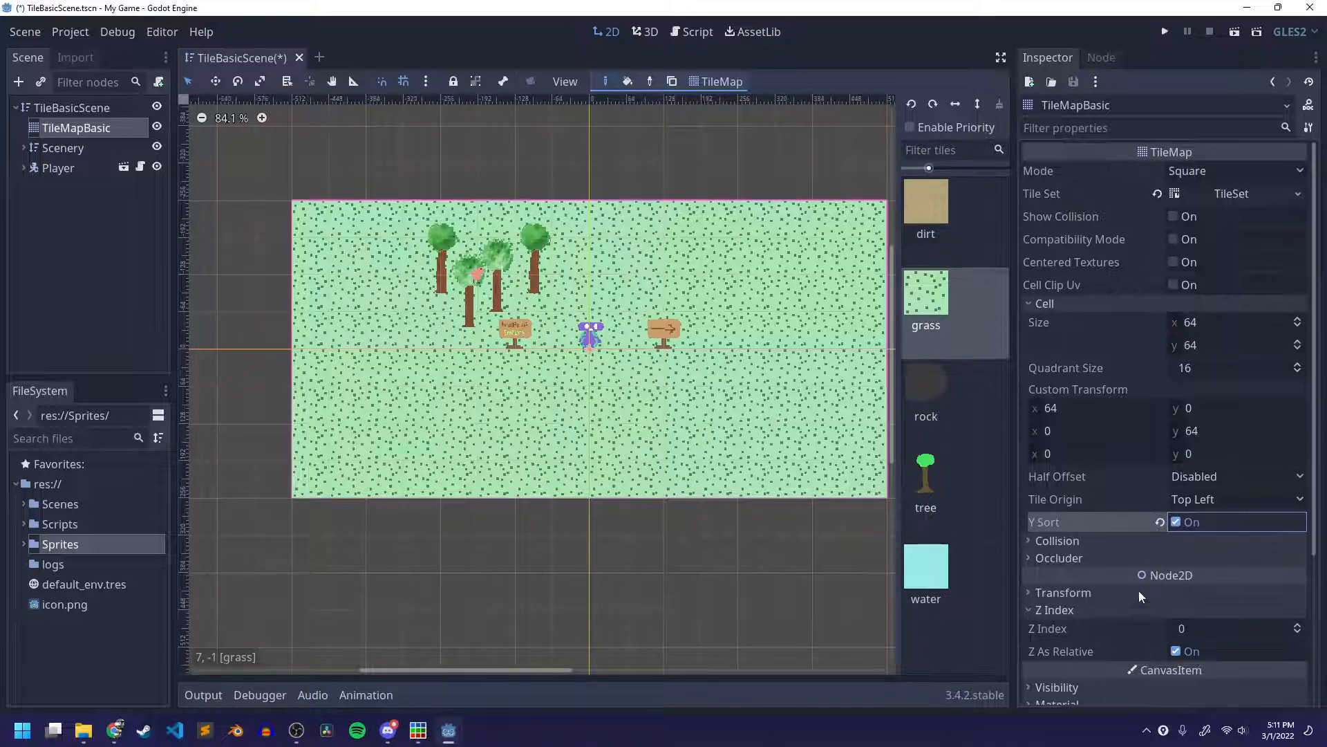
scroll(576, 377, "up", 2)
middle_click_drag(607, 436, 587, 414)
key("ctrl+s")
Step: Fill a rectangle of water tiles, 16 wide and 6 high, directly below the grass and save the scene
scroll(593, 424, "down", 3)
middle_click_drag(553, 320, 624, 265)
scroll(546, 359, "down", 1)
scroll(603, 385, "down", 4)
scroll(600, 385, "up", 4)
left_click(927, 548)
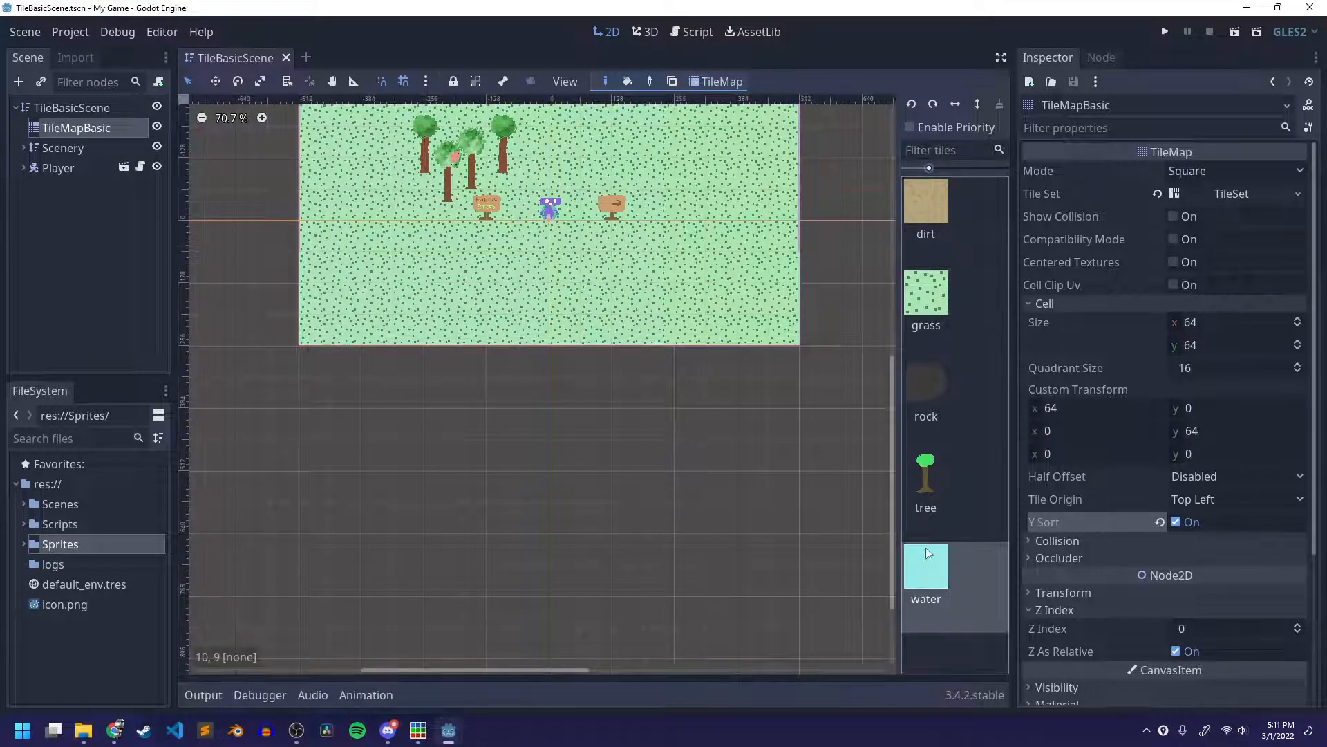
mouse_move(312, 366)
left_mouse_down()
mouse_move(377, 423)
mouse_move(451, 449)
left_mouse_up()
key("ctrl+z")
left_click_drag(308, 359, 784, 539, "ctrl+shift")
scroll(647, 515, "up", 1)
scroll(647, 516, "up", 1)
scroll(645, 515, "down", 2)
middle_click_drag(637, 332, 664, 388)
key("ctrl+s")
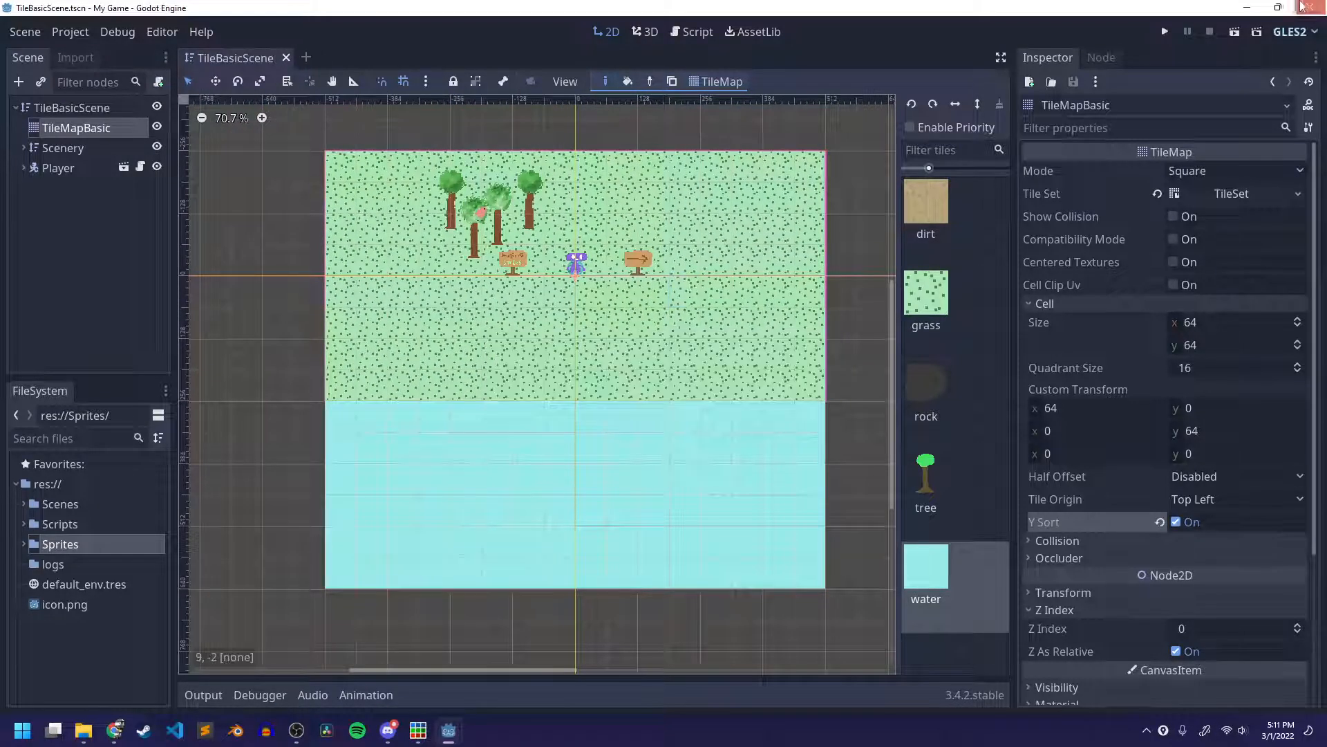
Step: Run the current scene, walk the player along the water's edge to test its collision, and close the game
key("F6")
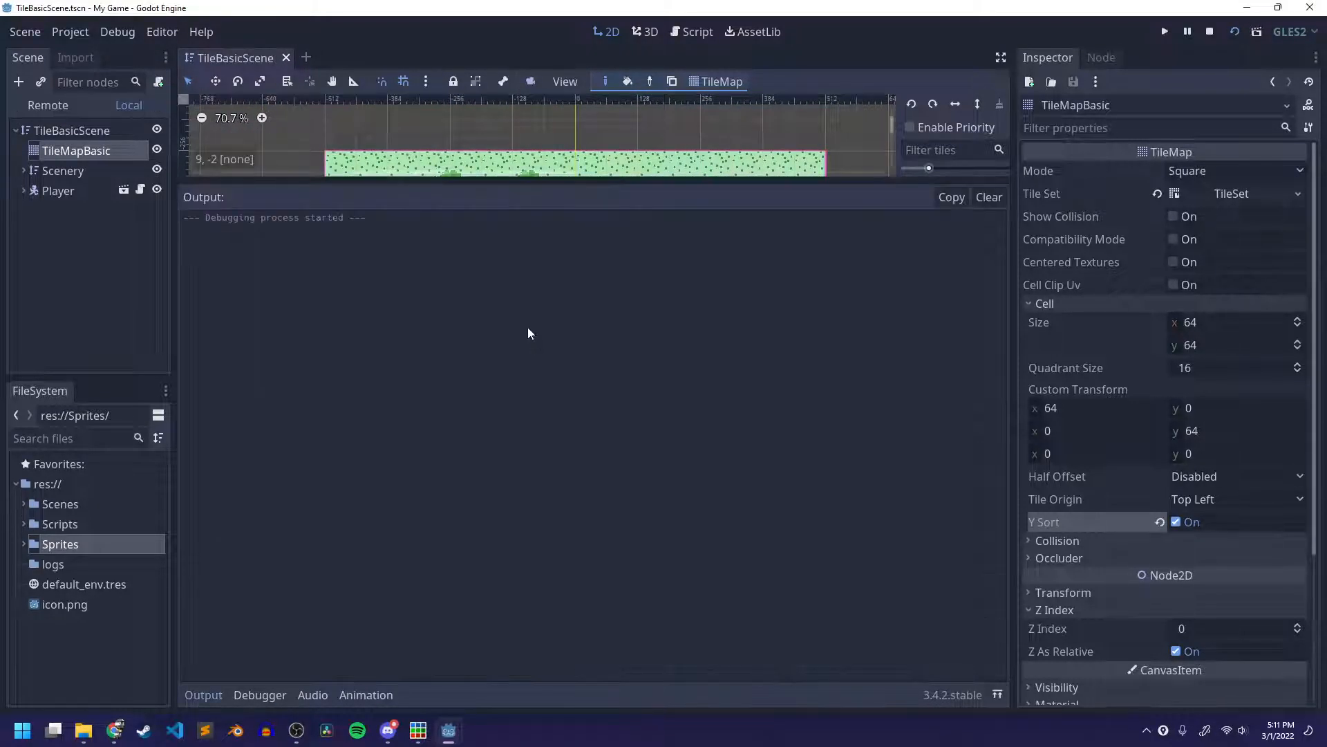
key("Down")
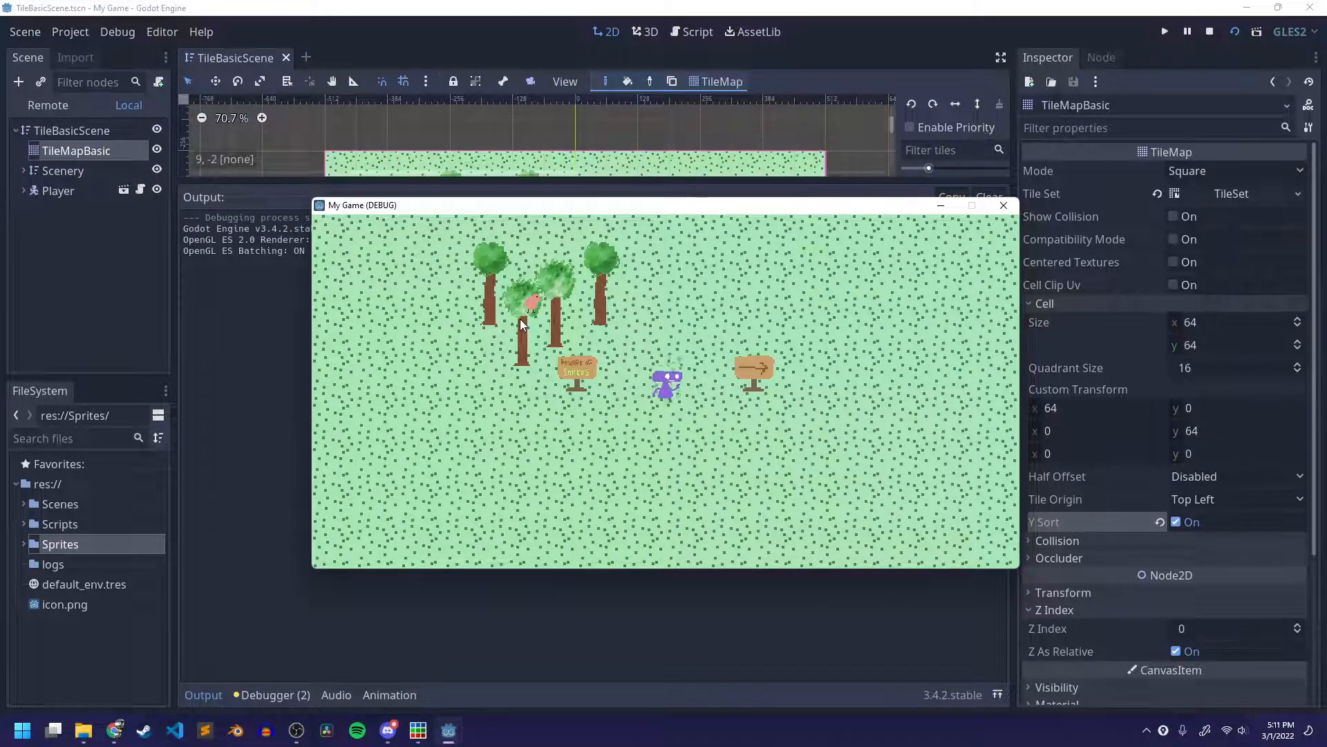
key("Up")
key("Down")
key("Left")
key("Right")
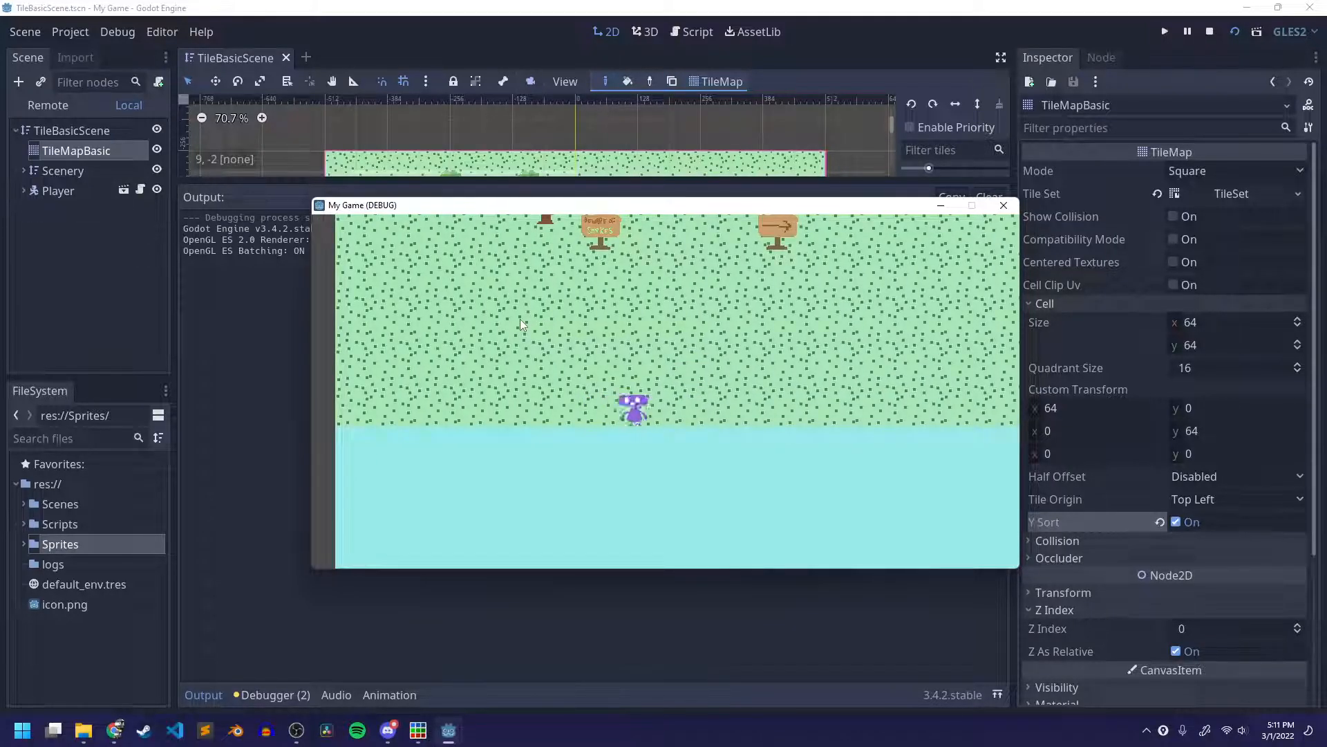
key("Right")
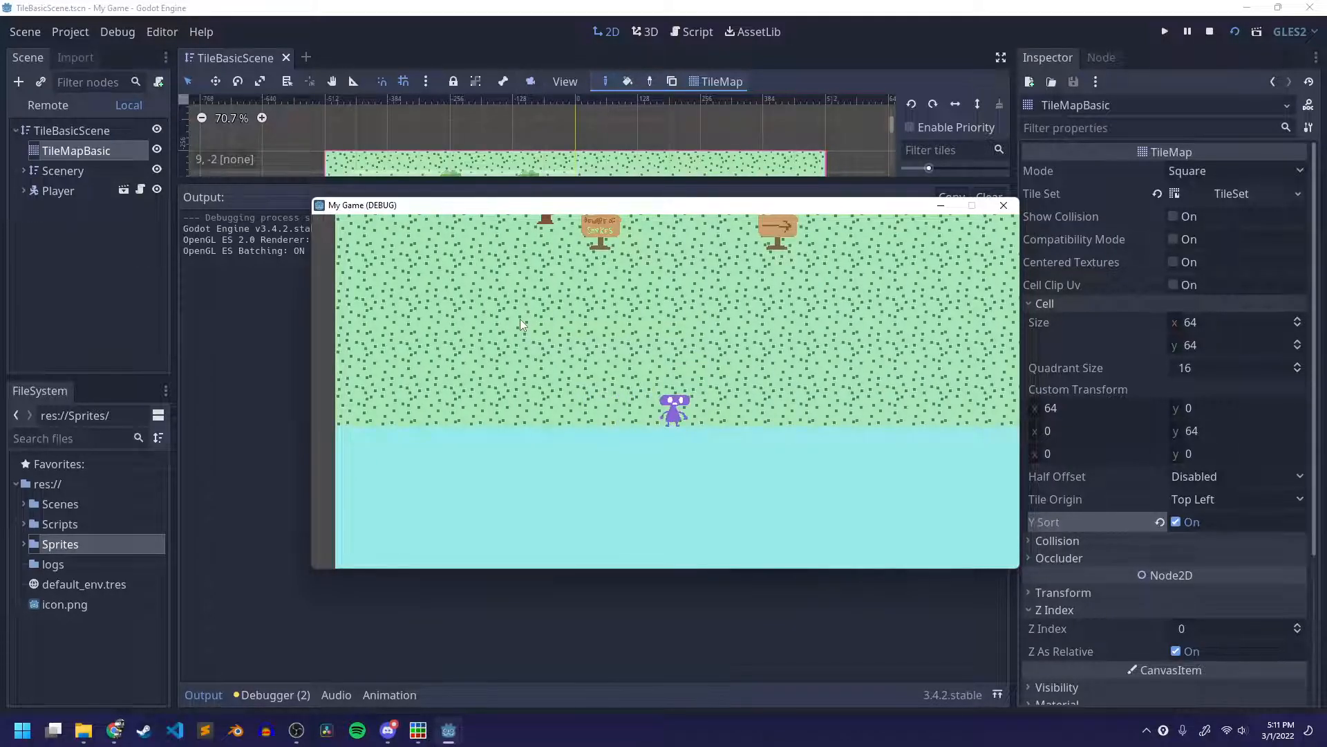
key("Right")
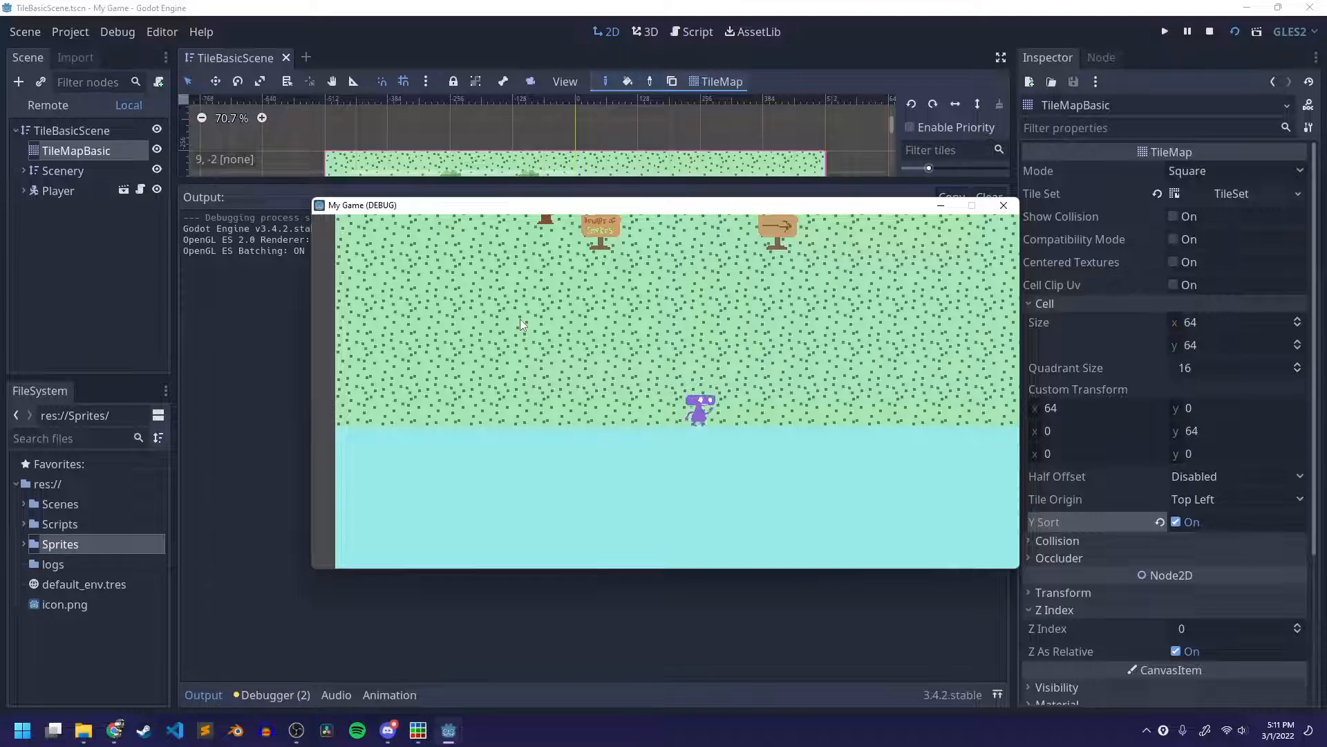
key("Left")
key("Right")
key("Right")
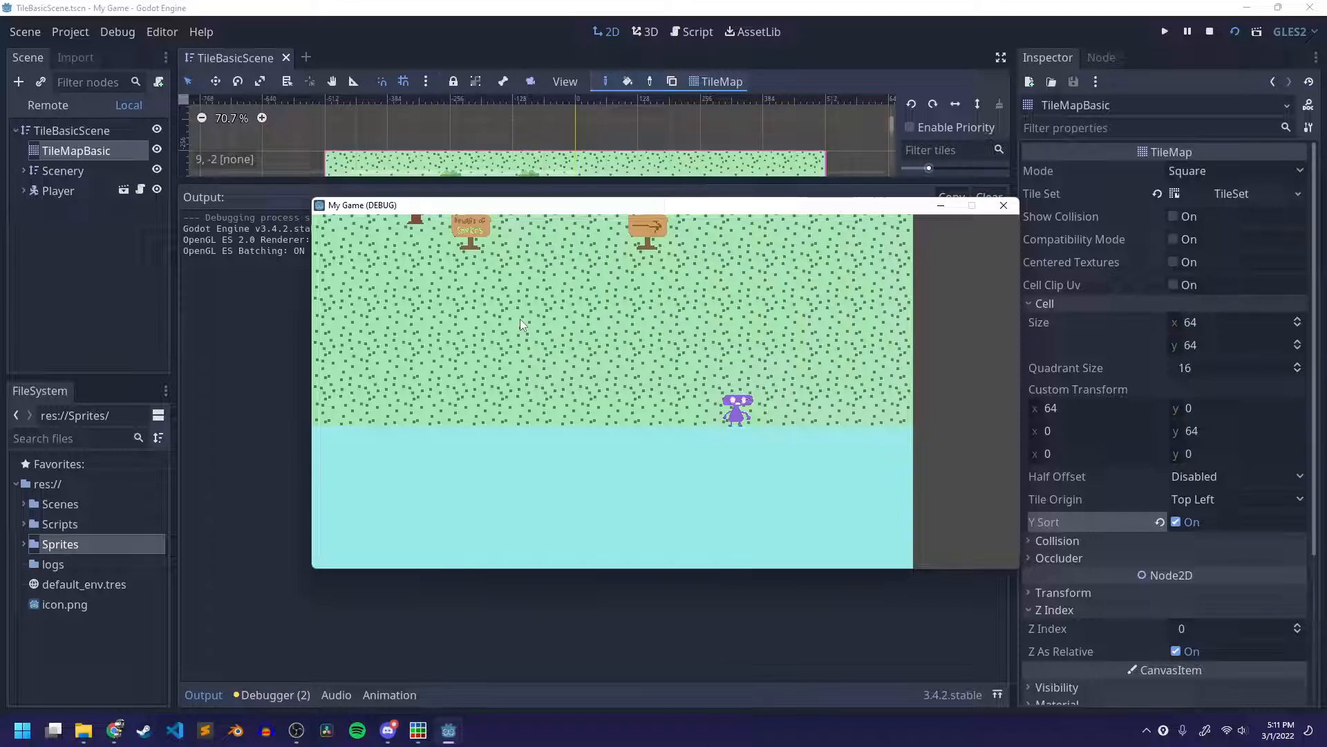
left_click(1003, 206)
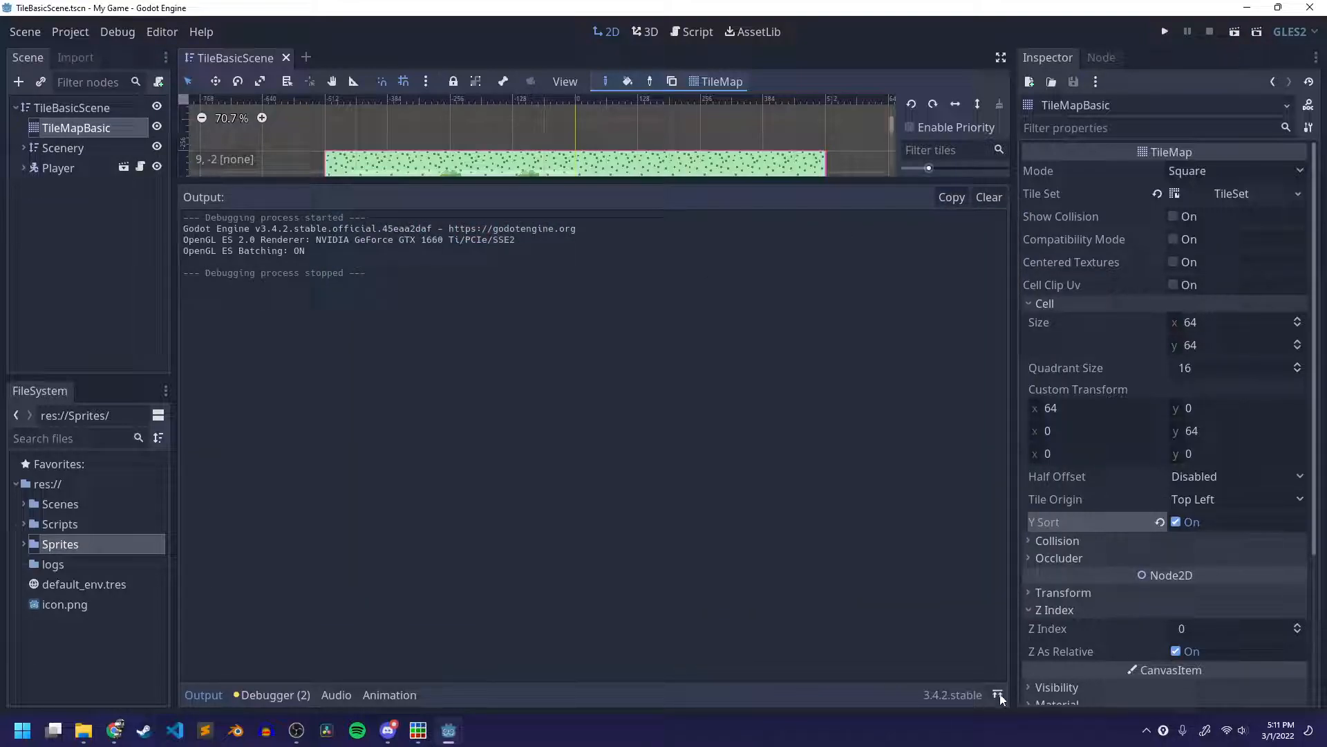
Step: Collapse the output log to bring the full canvas back and save the scene
left_click(206, 695)
key("ctrl+s")
scroll(618, 414, "up", 5)
scroll(618, 408, "down", 5)
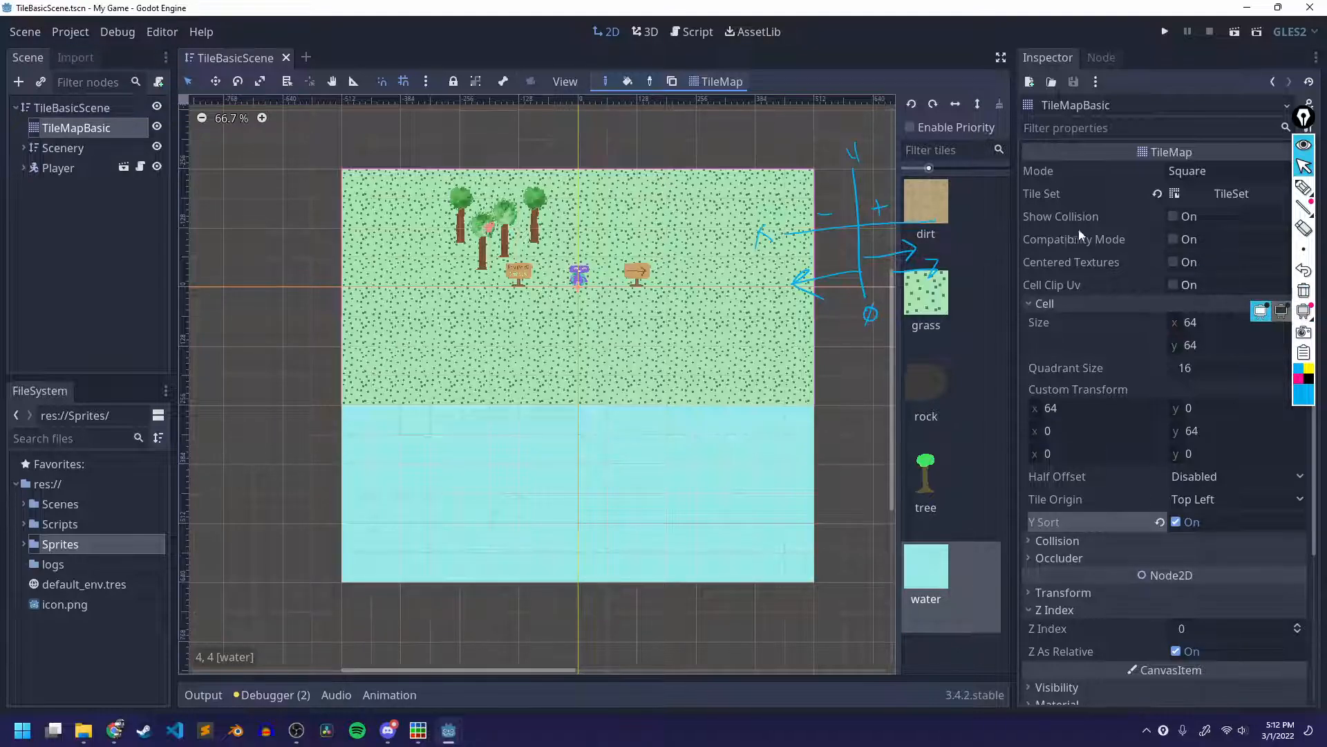
Step: Close the Epic Pen overlay to clear the old drawings and reopen it through a Windows search for "epic pen"
left_click(1304, 228)
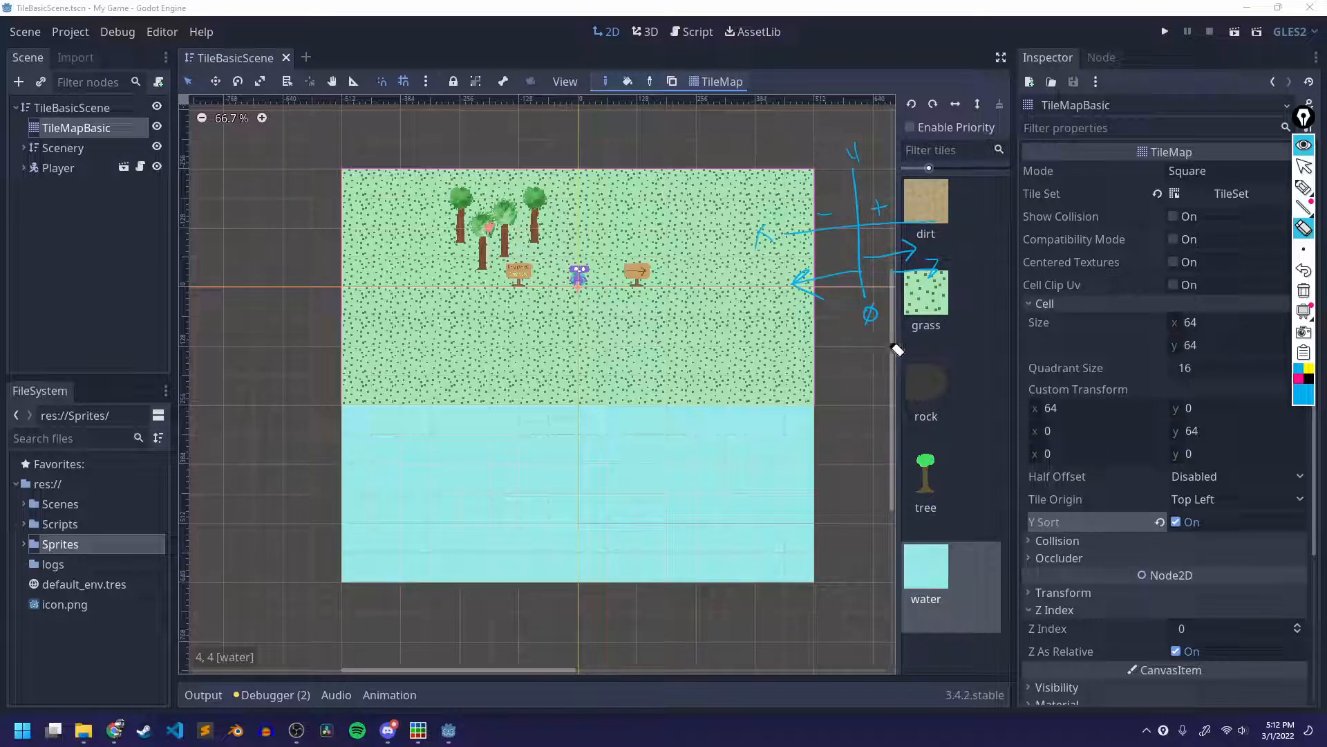
left_click(1164, 730)
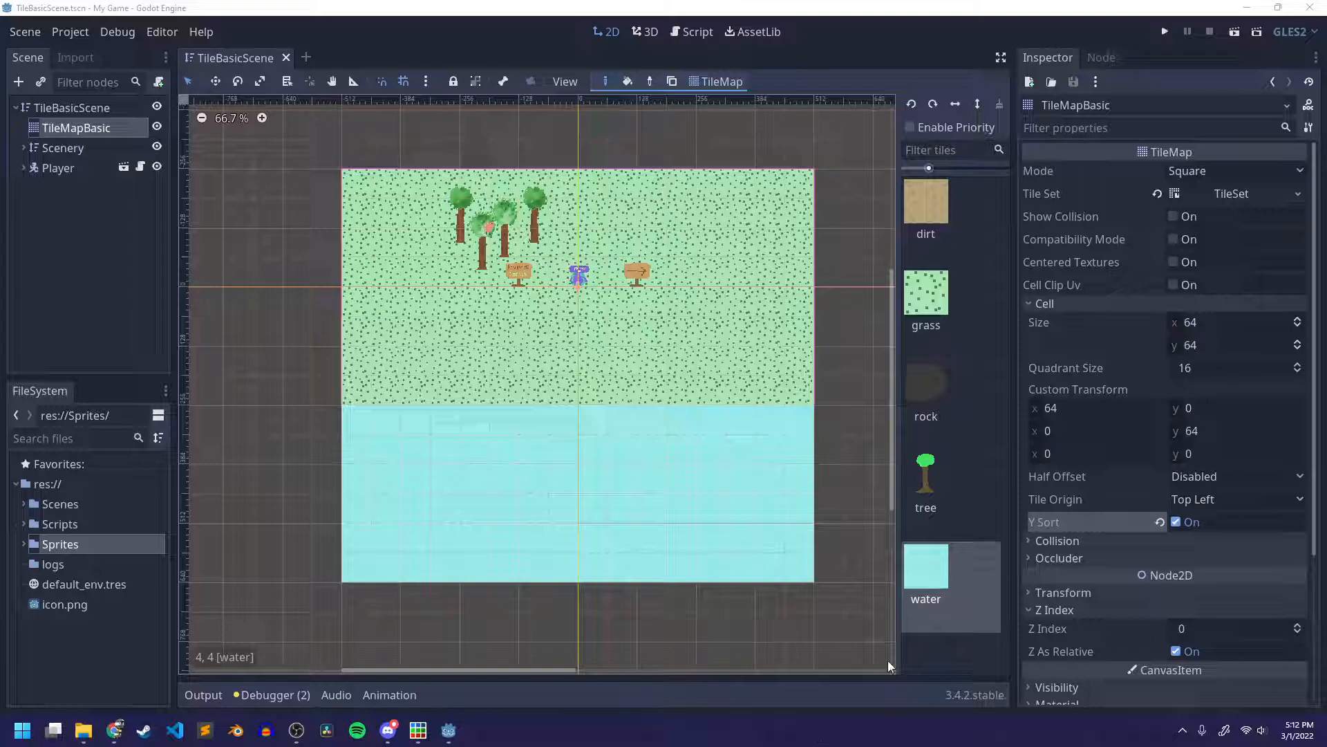
left_click(28, 737)
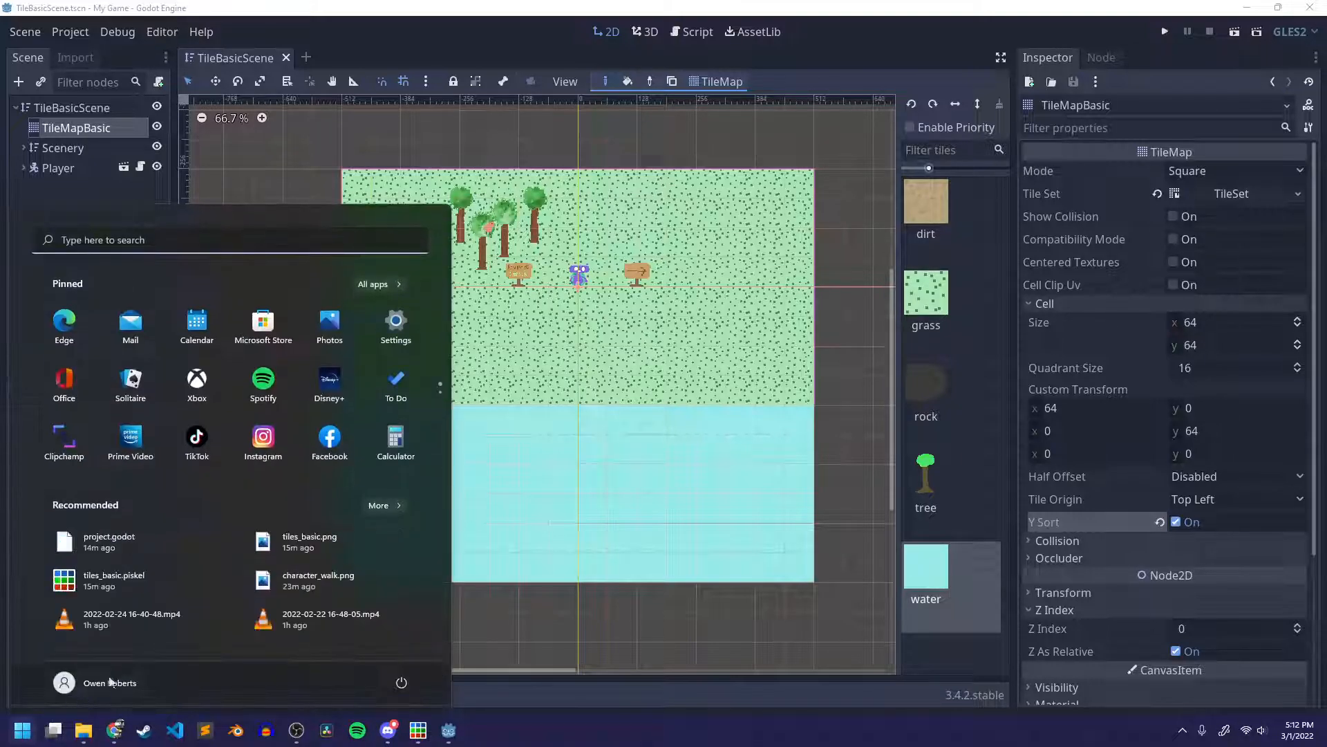
left_click(245, 239)
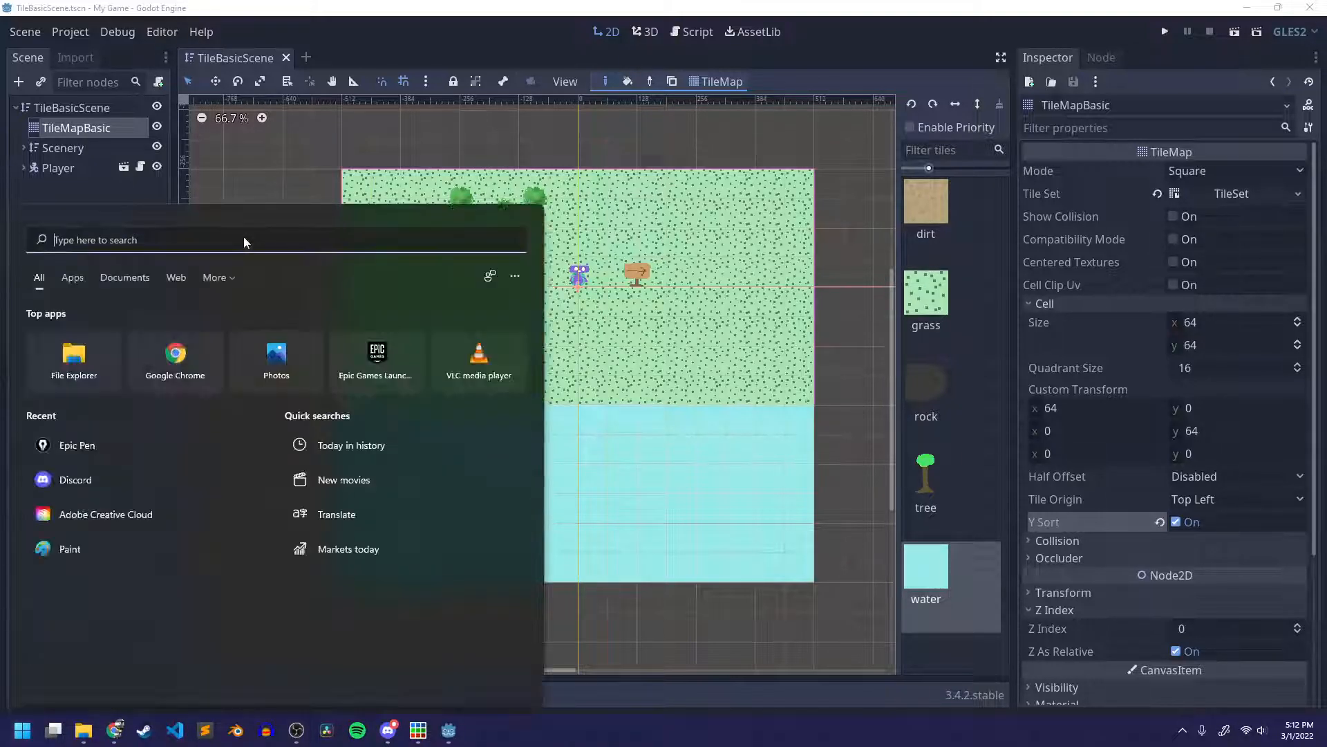
type("epic pen")
key("Return")
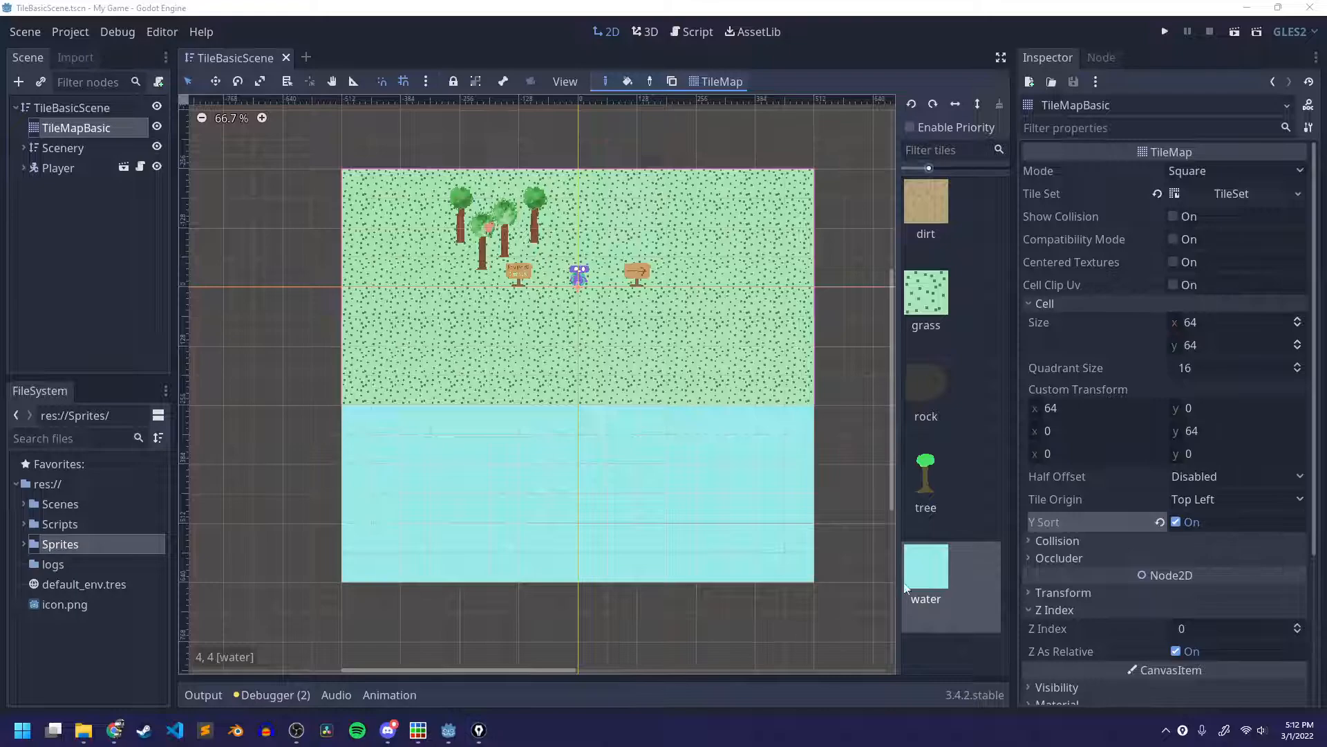
left_click(1302, 187)
left_click_drag(765, 309, 756, 374)
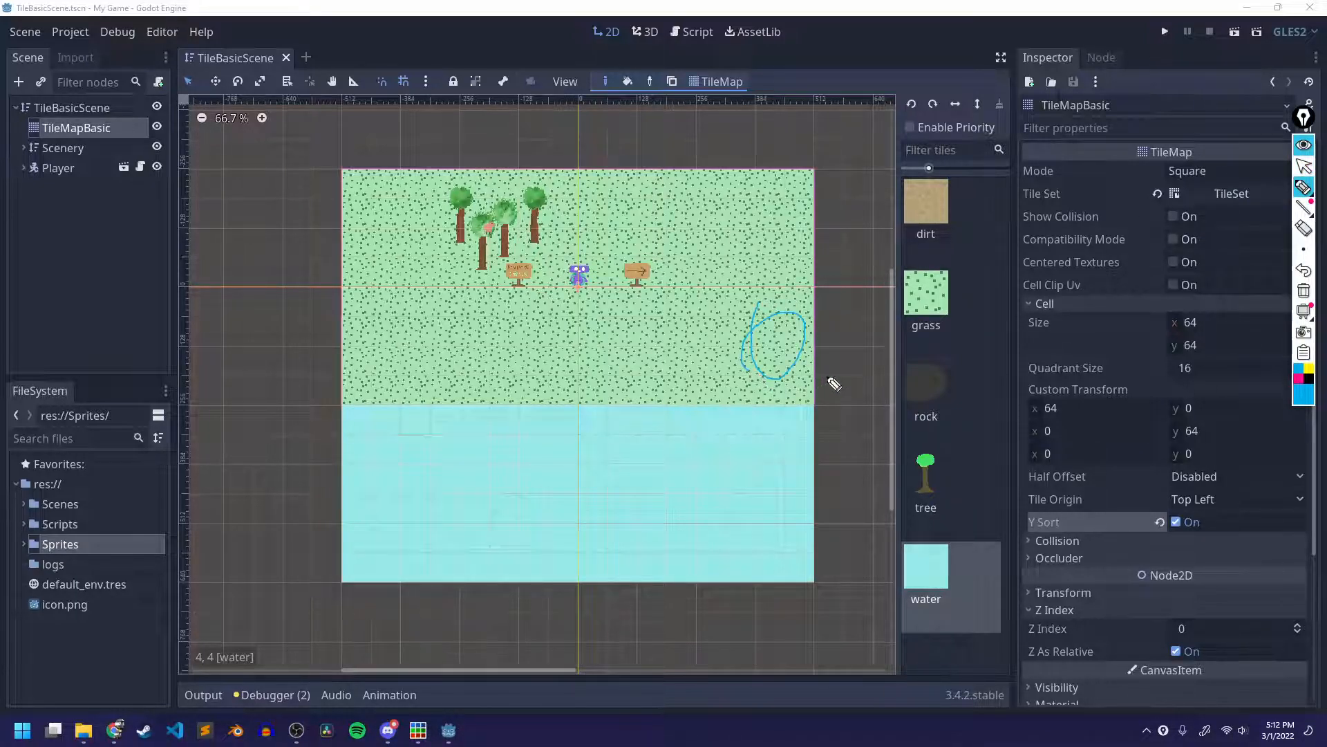
left_click(1304, 270)
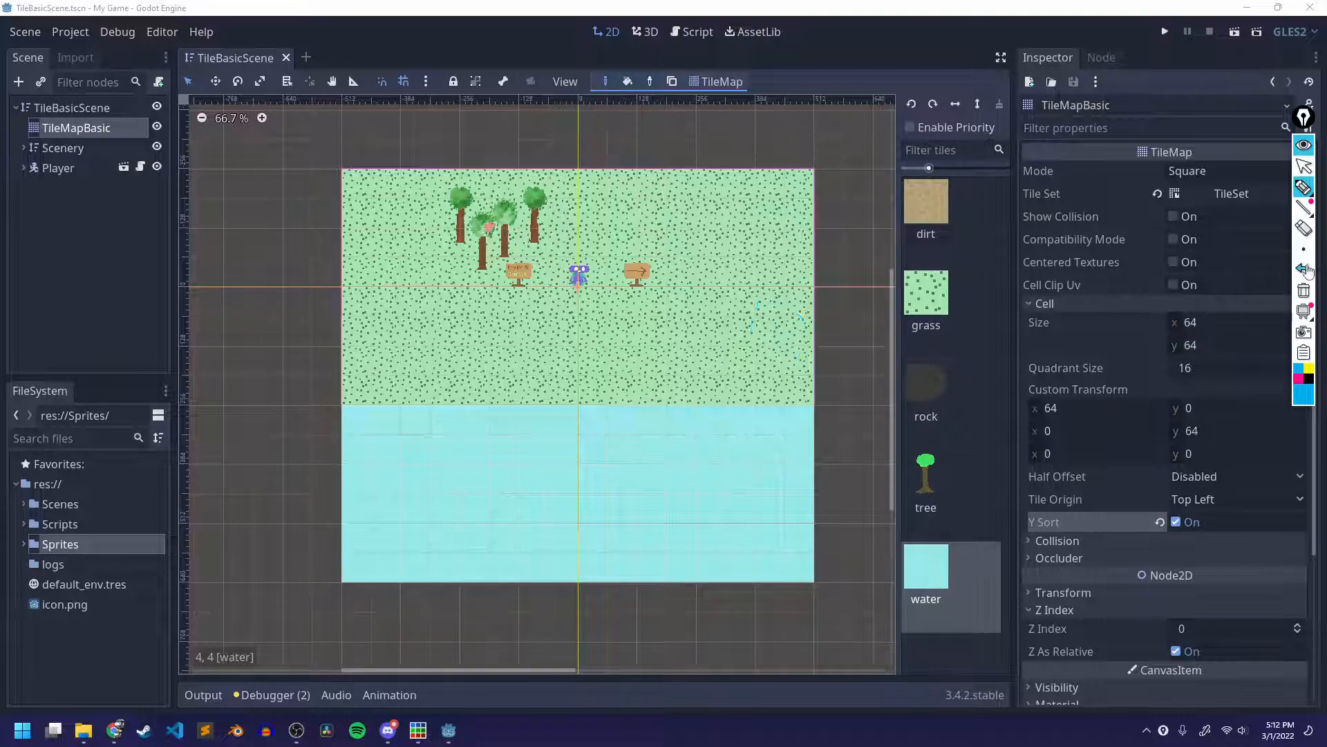
Step: Mark the border between grass and water with a thicker magenta pen line across the full map width
mouse_move(1304, 247)
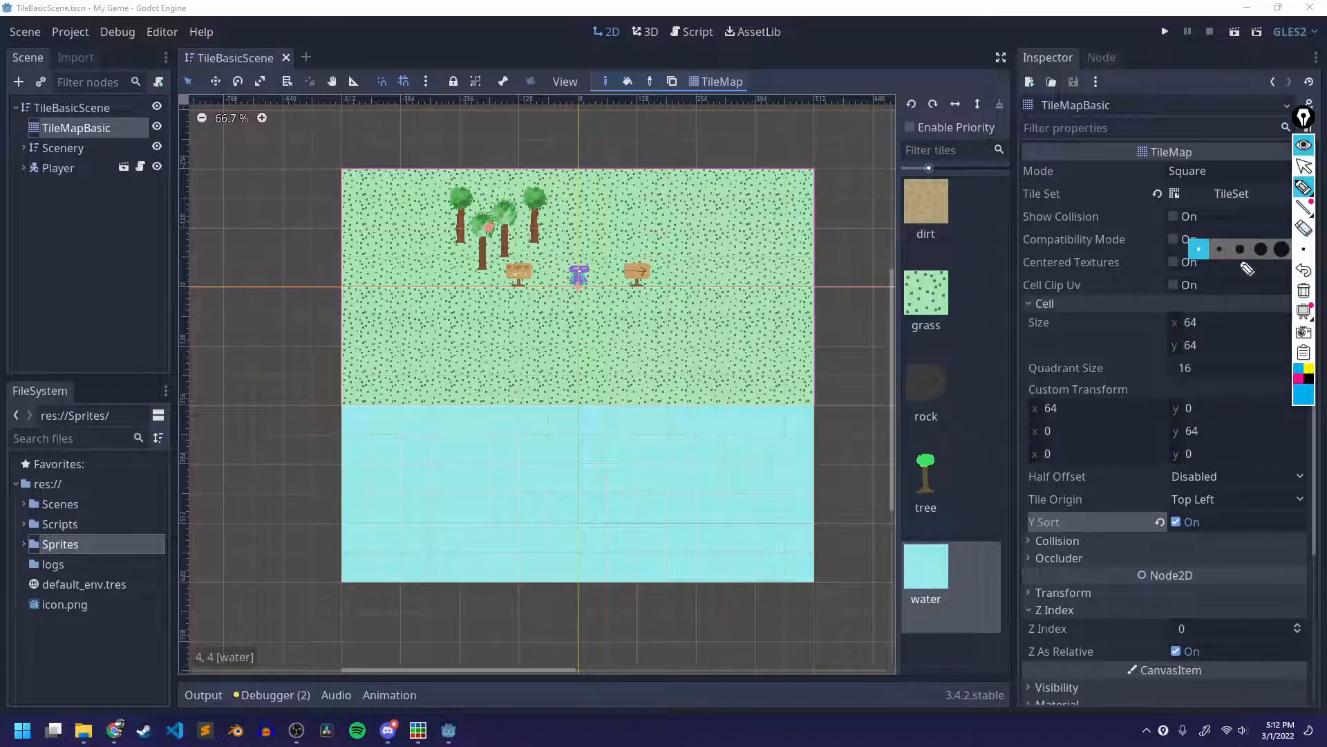
left_click(1221, 251)
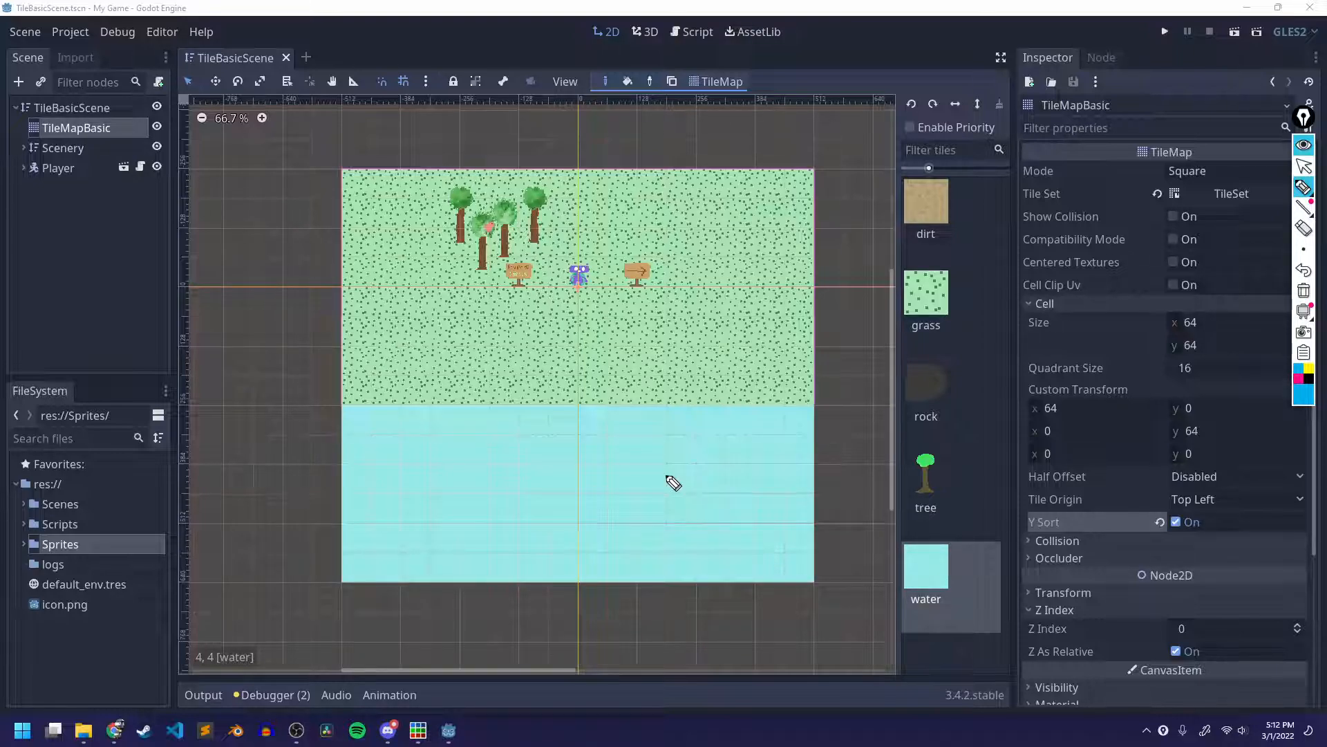
left_click(1300, 380)
mouse_move(366, 410)
left_mouse_down()
mouse_move(353, 408)
mouse_move(814, 419)
left_mouse_up()
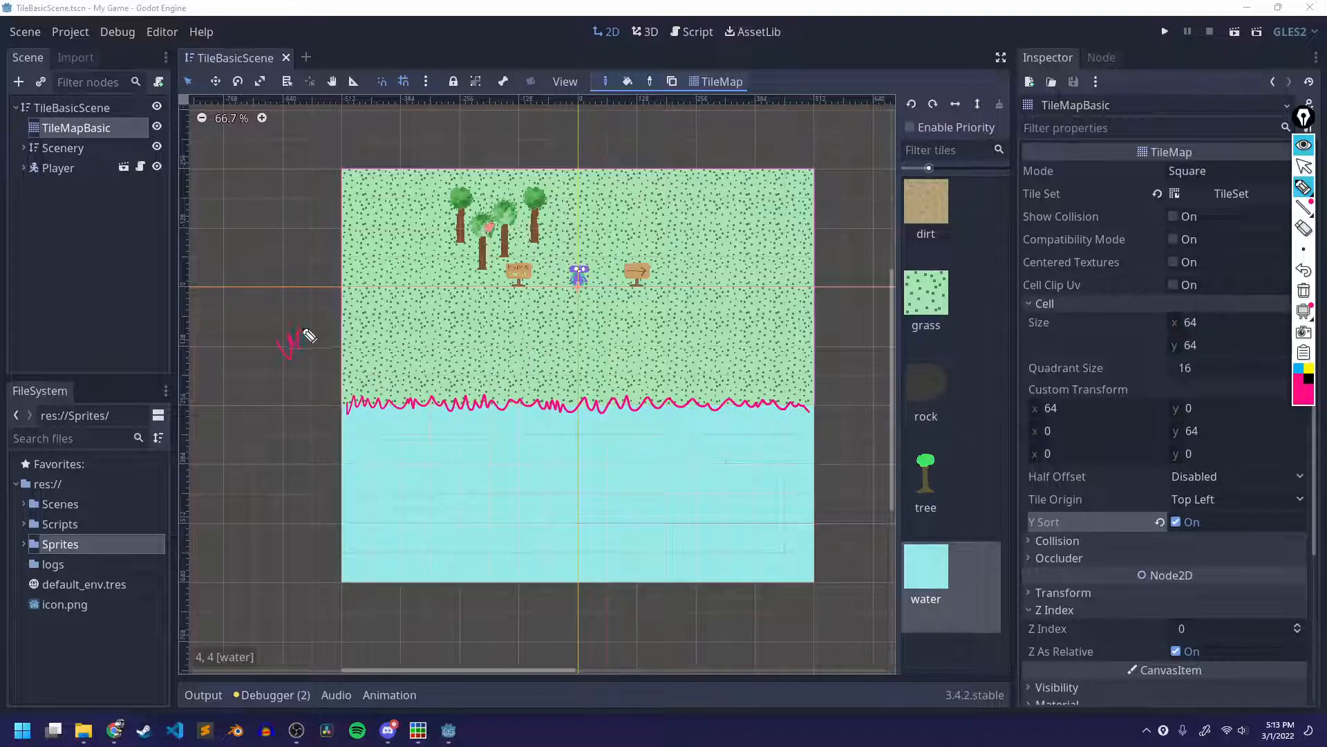
Step: Annotate the grass's left and top edges in magenta and draw a labelled box around the player and signs
left_click_drag(345, 362, 349, 318)
left_click_drag(570, 130, 582, 138)
left_click_drag(519, 179, 628, 172)
left_click_drag(536, 294, 614, 301)
mouse_move(527, 333)
left_mouse_down()
mouse_move(669, 331)
mouse_move(520, 268)
mouse_move(551, 337)
left_mouse_up()
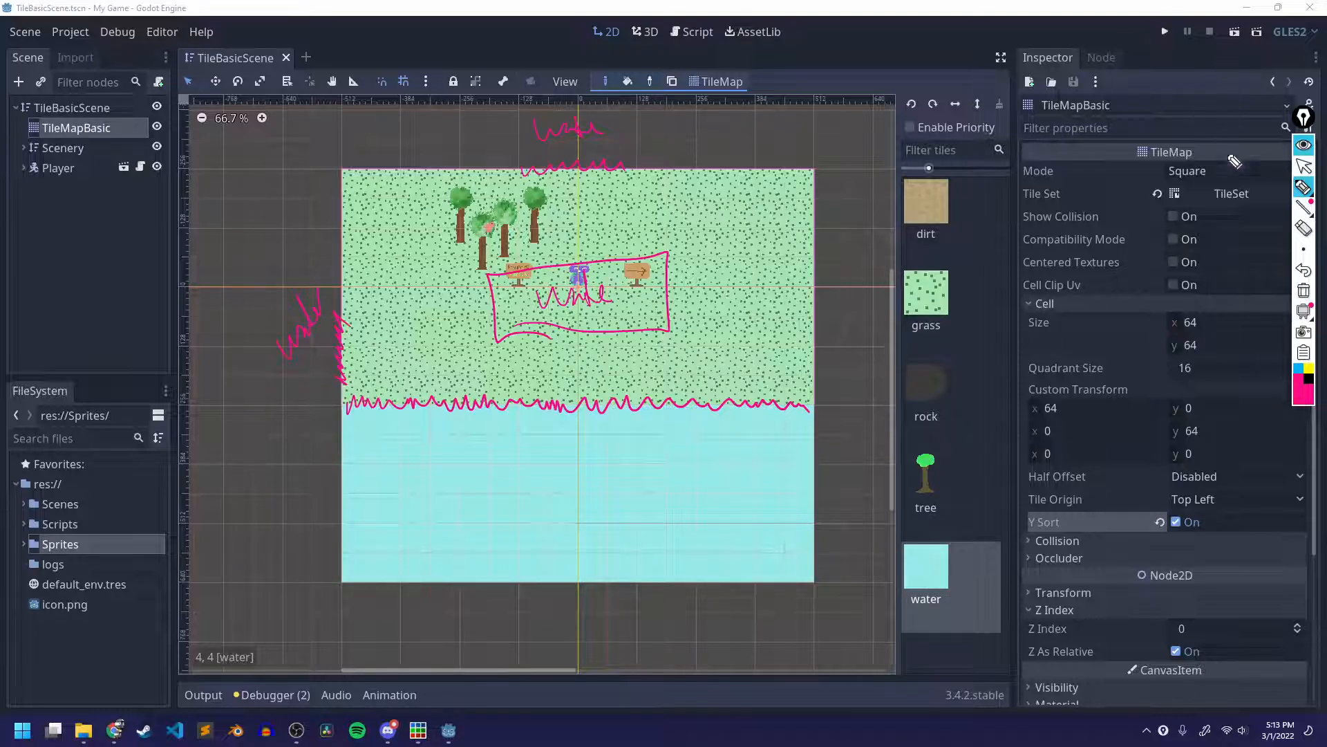
Step: Erase all the magenta annotations from the canvas and leave the drawing overlay
left_click(1304, 228)
mouse_move(721, 376)
left_mouse_down()
mouse_move(589, 358)
mouse_move(569, 177)
mouse_move(595, 131)
mouse_move(355, 311)
left_mouse_up()
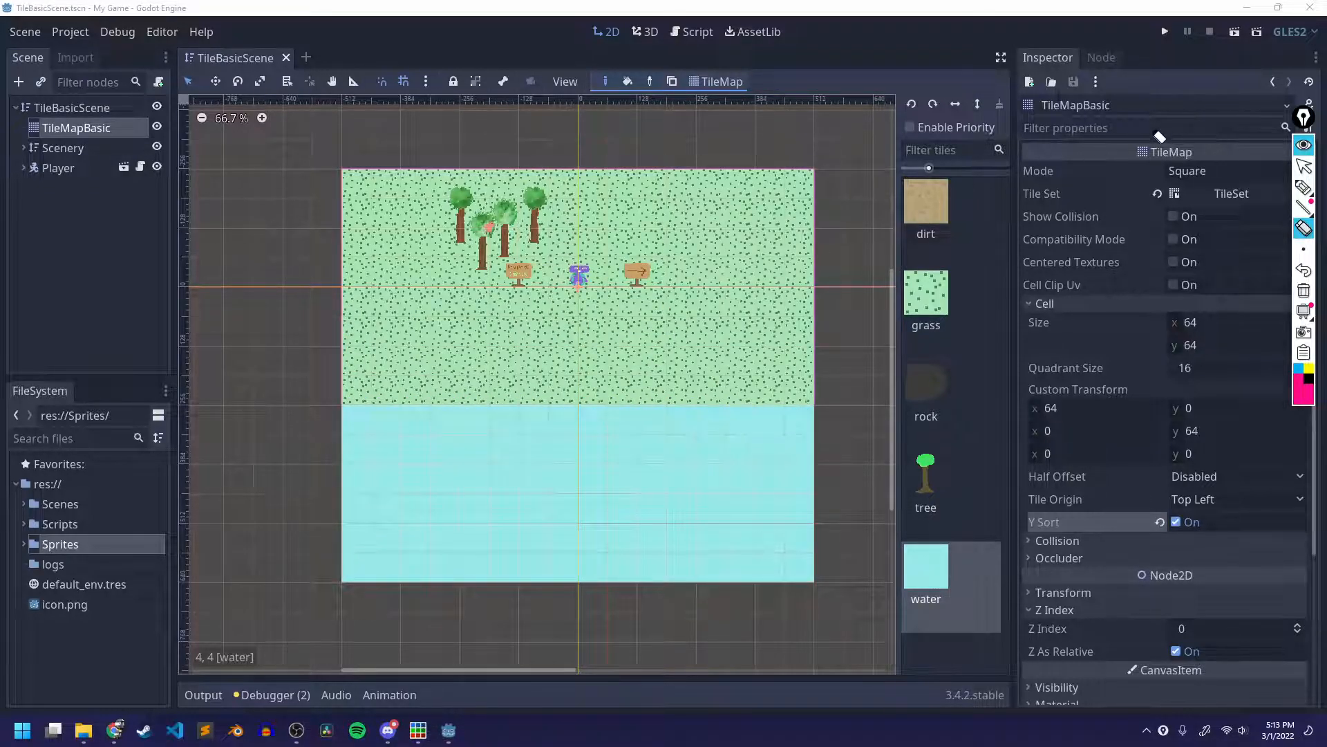
key("ctrl+shift+1")
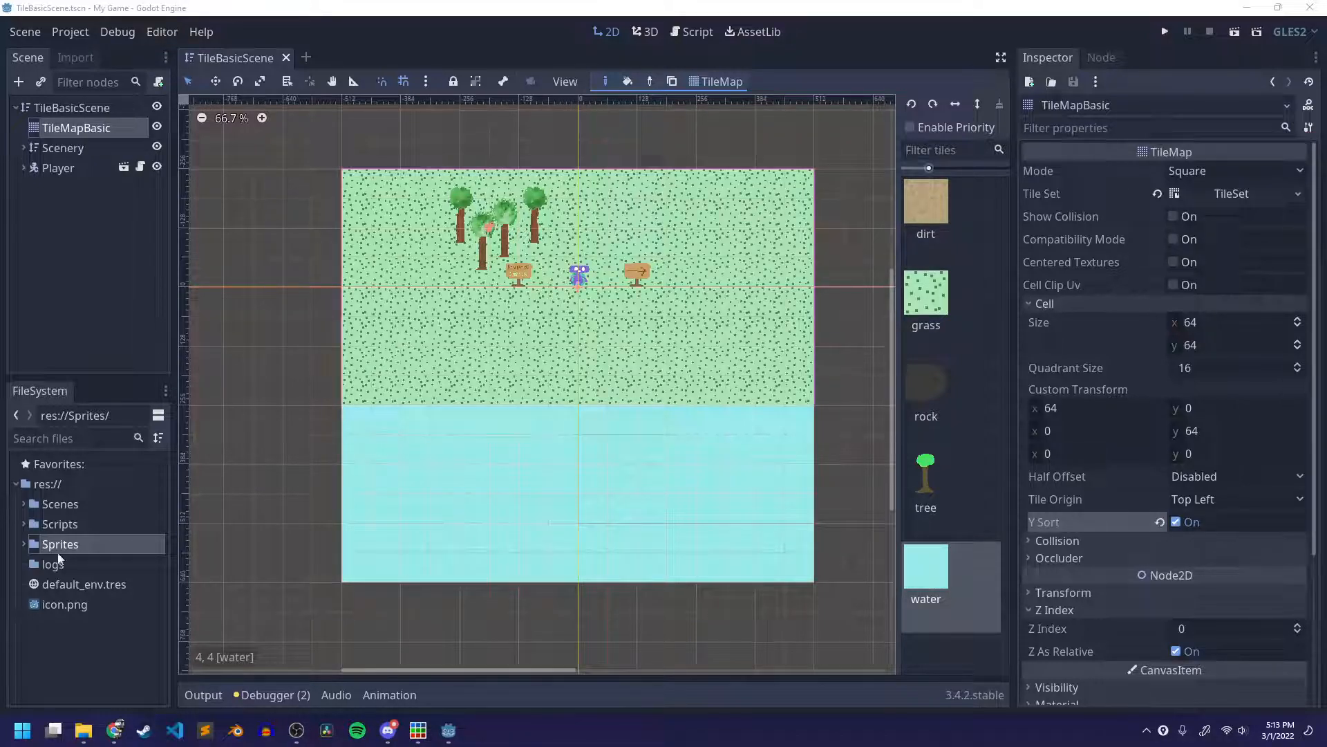
Step: Paint a block of dirt tiles, 6 wide and 8 high, directly right of the grass
scroll(614, 420, "down", 1)
scroll(615, 424, "up", 1)
middle_click_drag(771, 430, 725, 461)
scroll(724, 460, "down", 1)
scroll(724, 460, "down", 1)
left_click(949, 250)
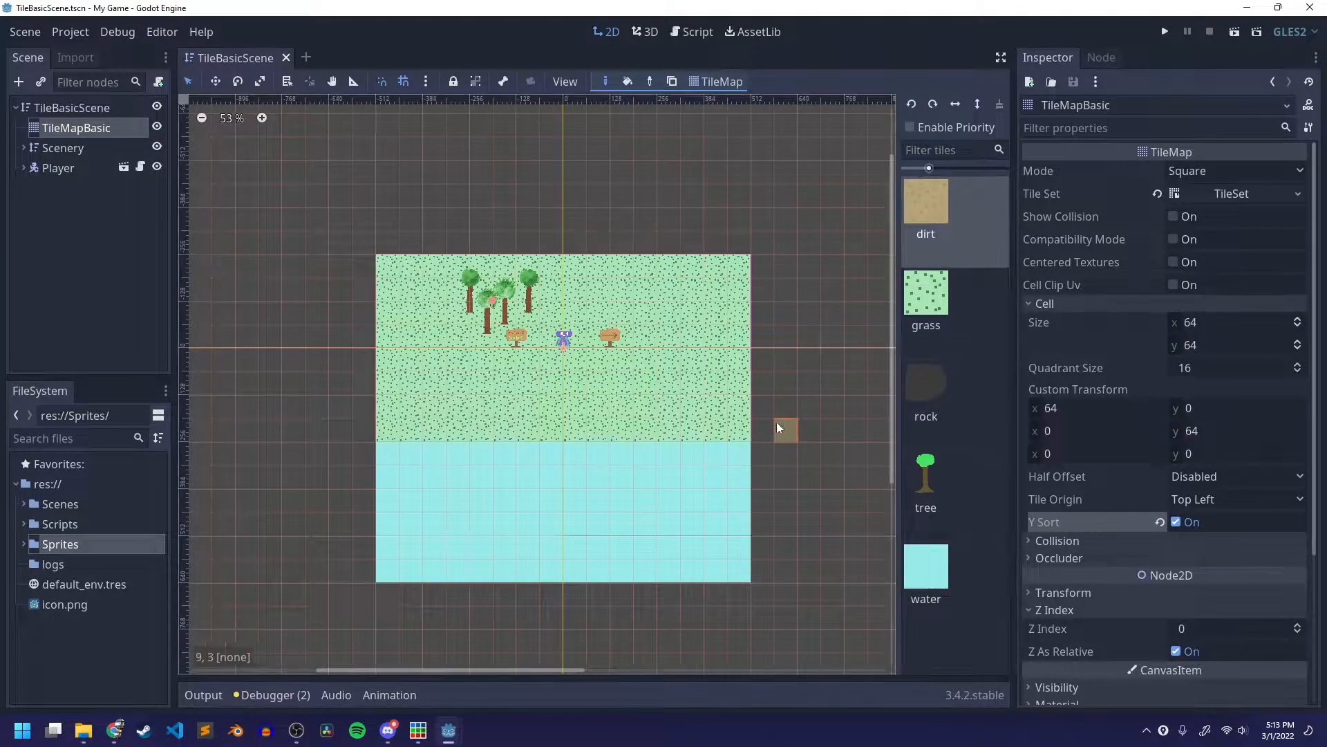
left_click_drag(762, 429, 773, 275)
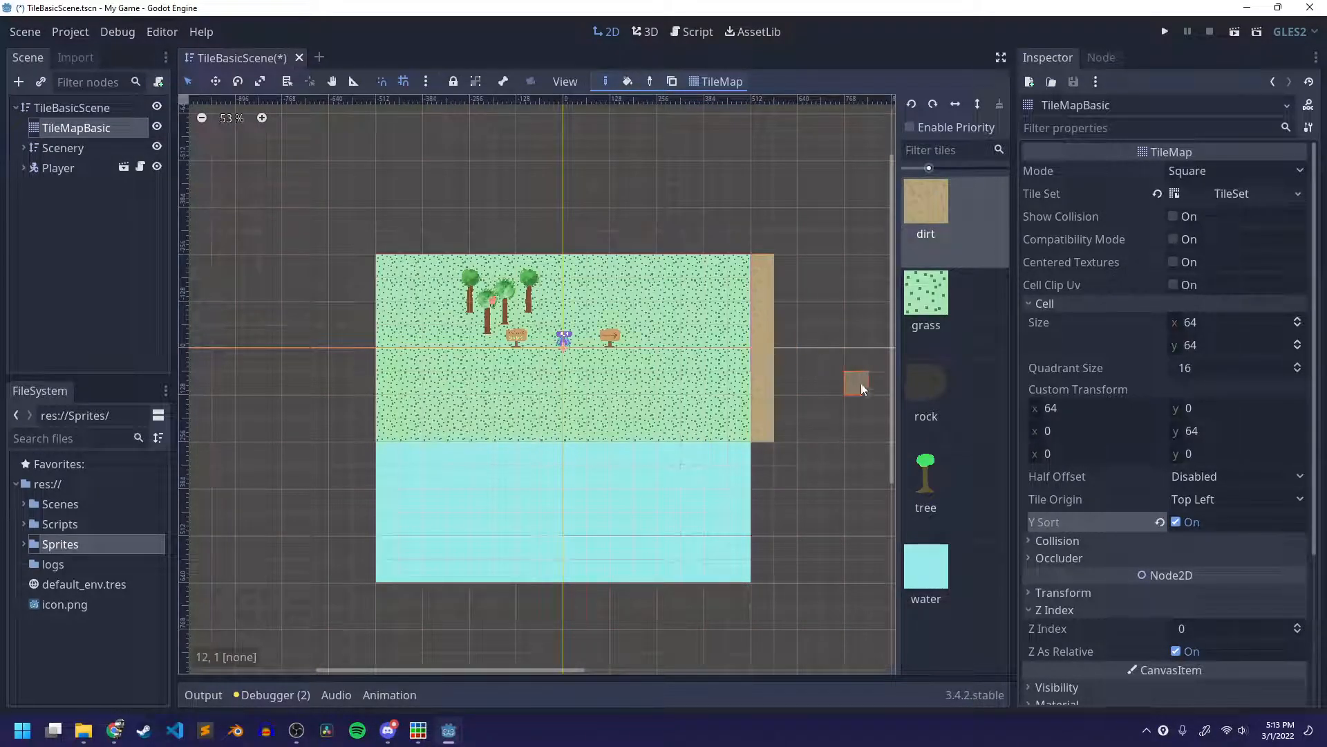
mouse_move(777, 434)
left_mouse_down("shift")
mouse_move(812, 392)
mouse_move(797, 430)
left_mouse_up("shift")
left_click_drag(804, 317, 806, 459, "shift")
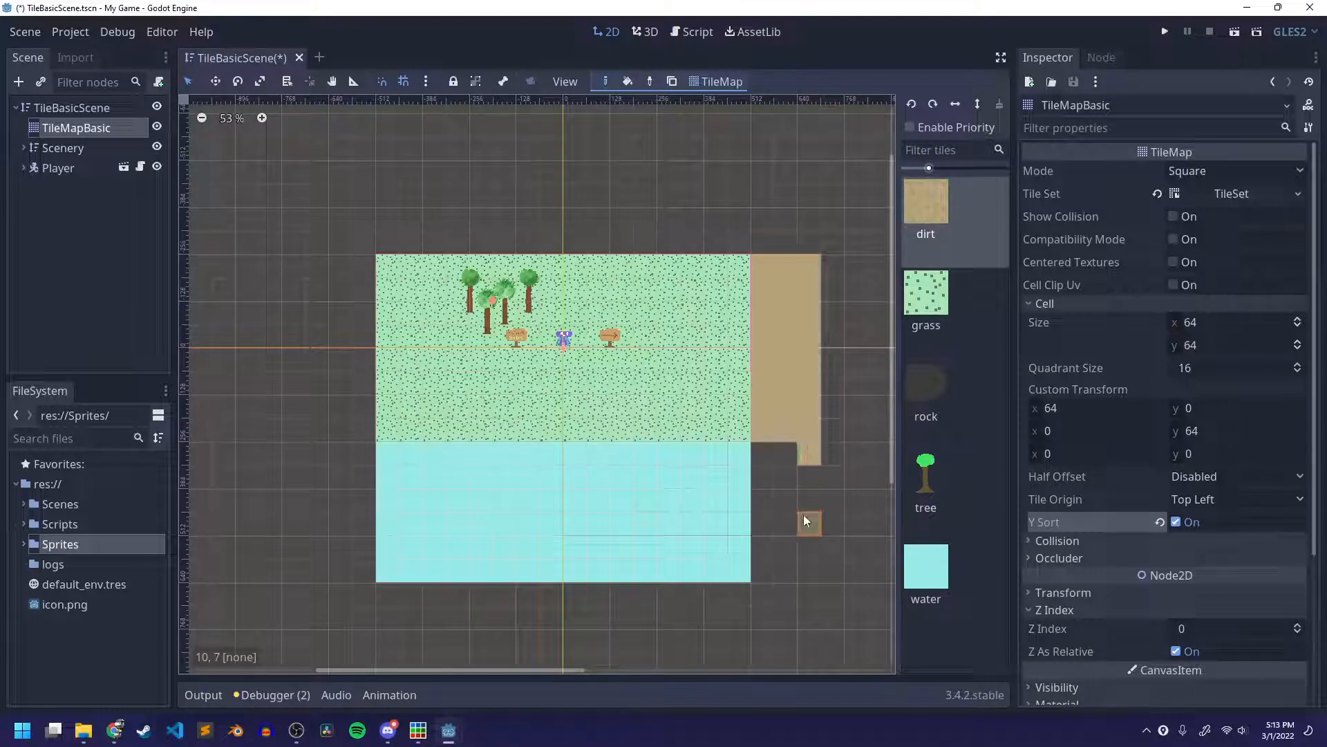
middle_click_drag(803, 515, 631, 513)
mouse_move(690, 428)
left_mouse_down()
mouse_move(662, 430)
mouse_move(721, 274)
left_mouse_up()
scroll(645, 510, "down", 1)
scroll(657, 494, "up", 1)
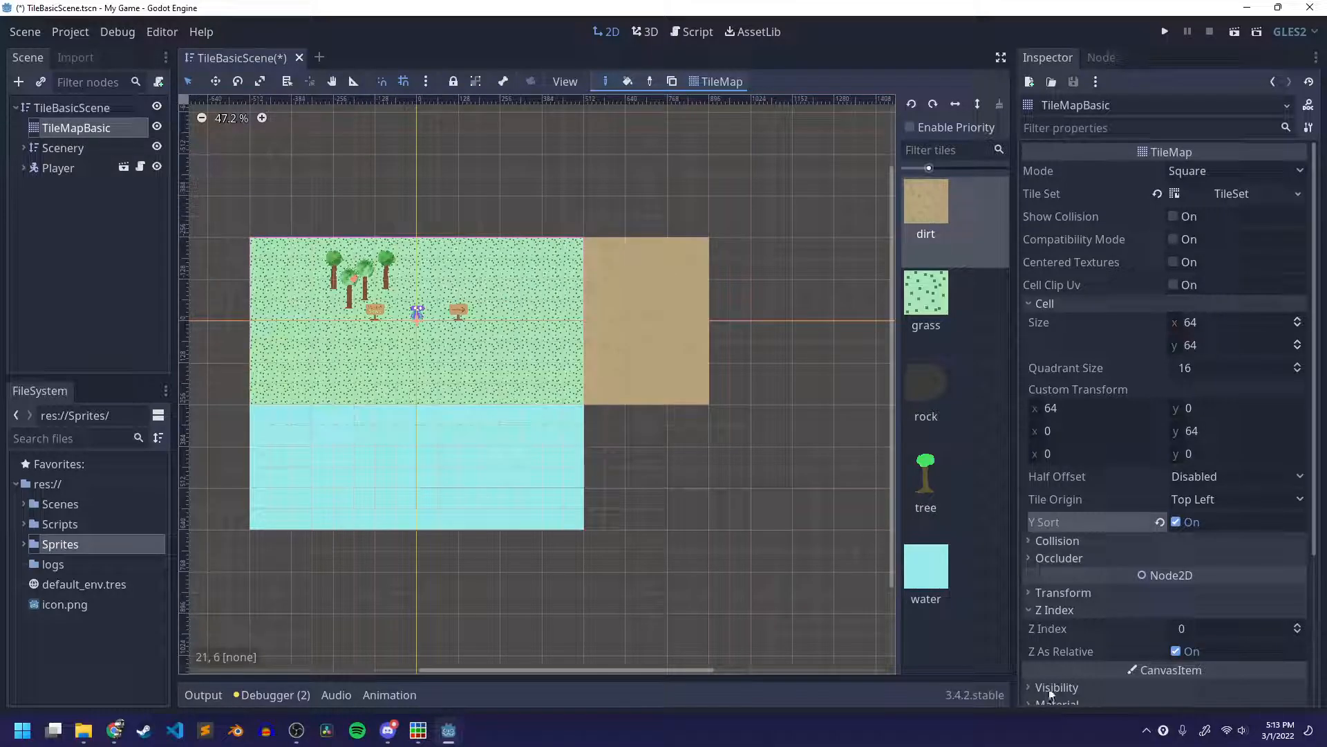
Step: Fill a rectangle of water tiles, 6 wide and 6 high, directly below the dirt
left_click(914, 575)
left_click_drag(596, 423, 701, 529, "ctrl+shift")
middle_click_drag(782, 527, 811, 552)
Step: Fill a grass rectangle 5 tiles wide and 8 high right of the dirt, and a 5 by 6 water rectangle beneath it
left_click(925, 304)
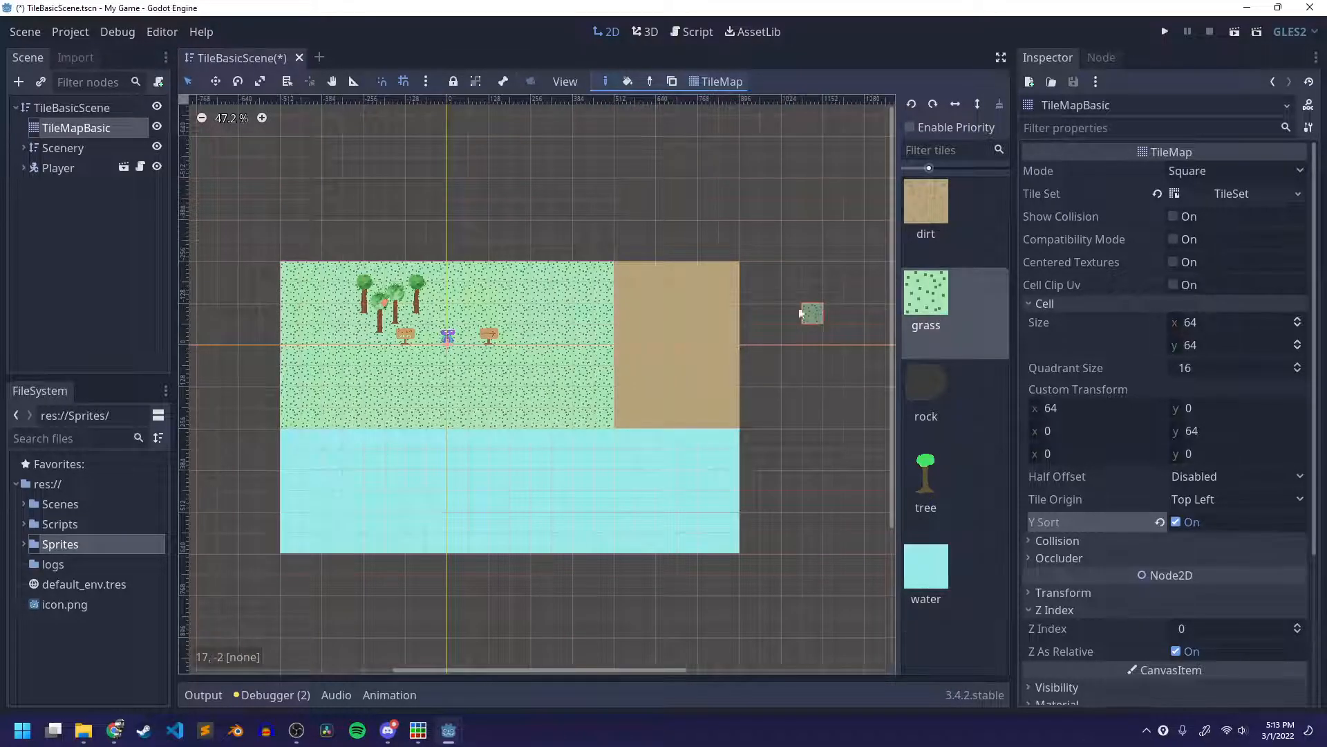
left_click_drag(746, 275, 832, 423, "ctrl+shift")
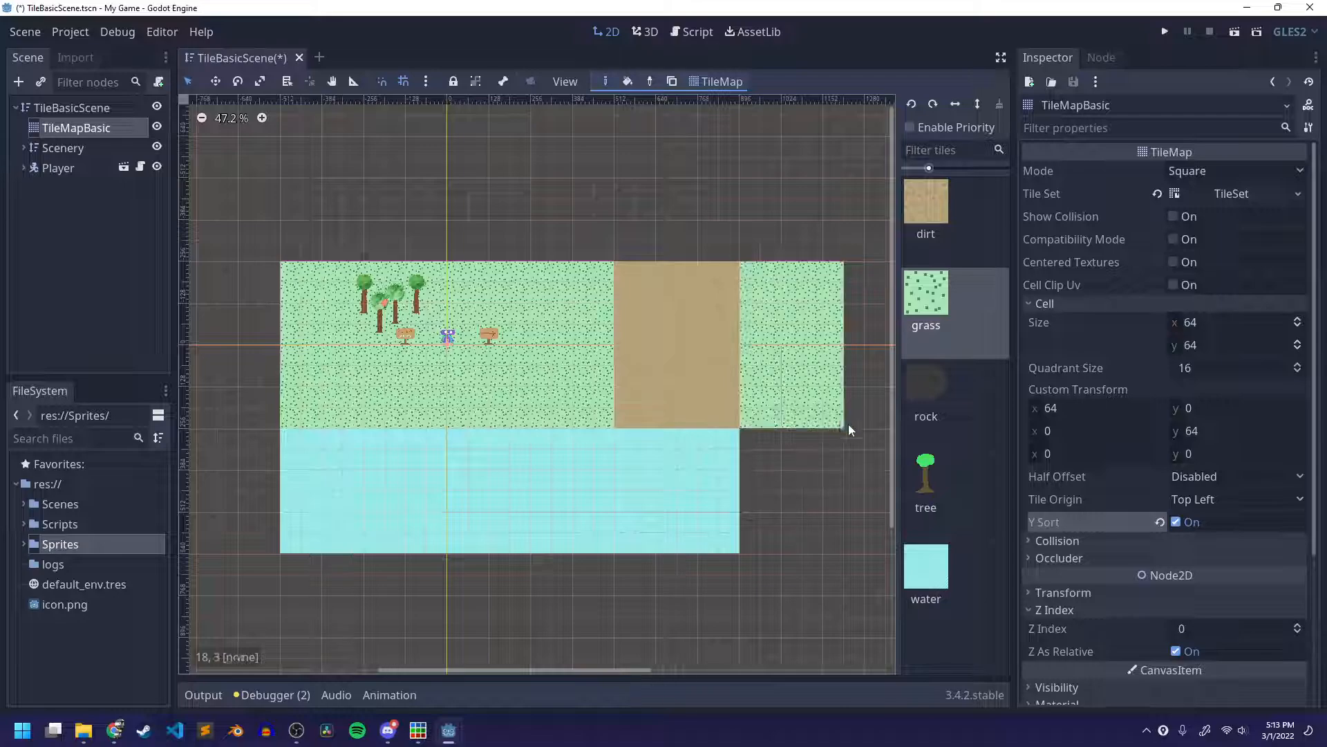
middle_click_drag(830, 497, 653, 495)
left_click(961, 587)
left_click_drag(566, 442, 661, 543, "ctrl+shift")
scroll(740, 606, "down", 2)
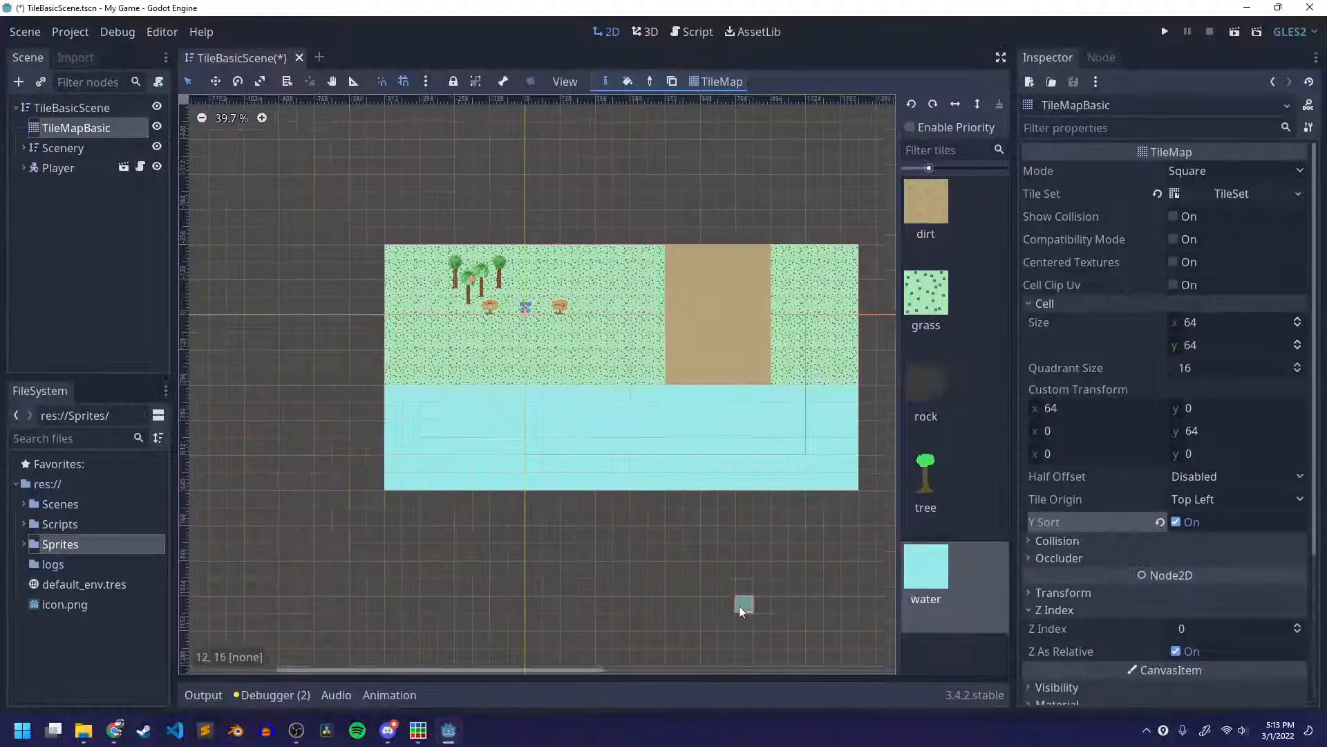
middle_click_drag(740, 607, 722, 606)
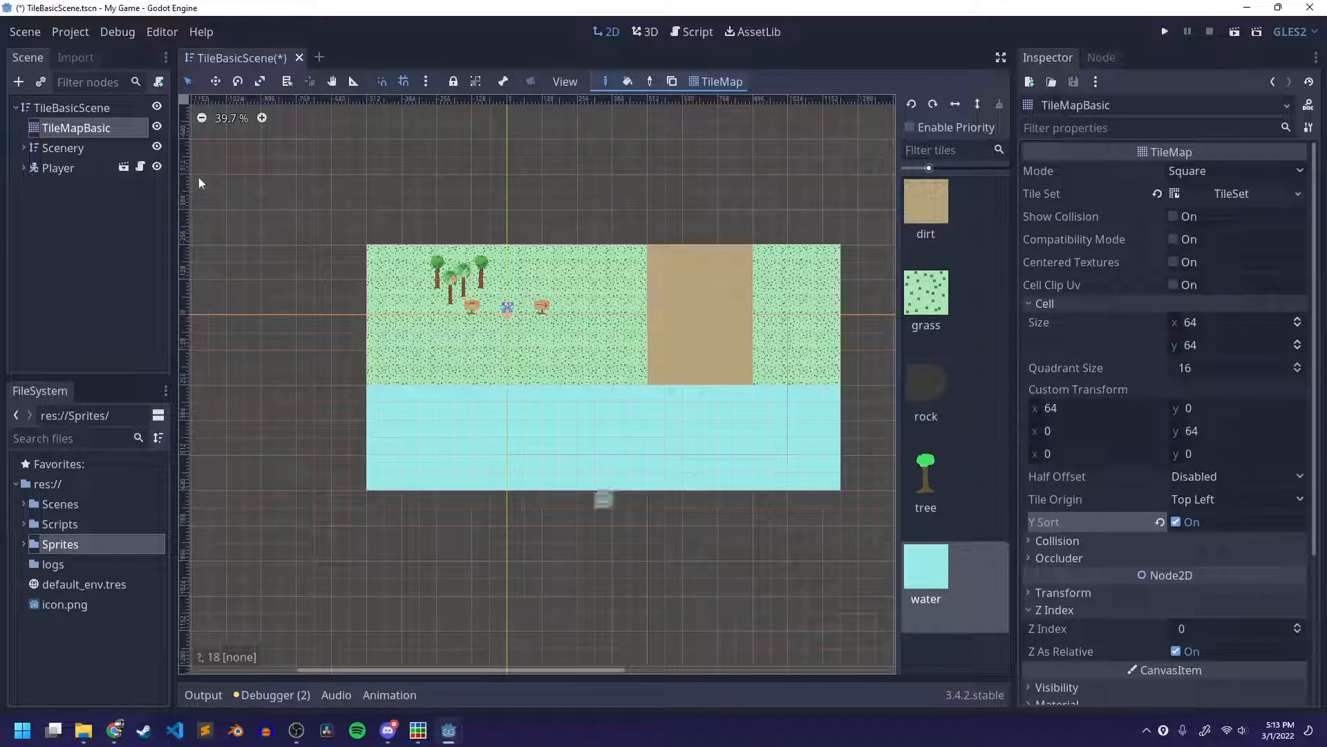
Step: Place a rock tile on the grass near the dirt and inspect the background around it up close
scroll(553, 518, "up", 6)
middle_click_drag(573, 433, 701, 641)
scroll(864, 449, "down", 5)
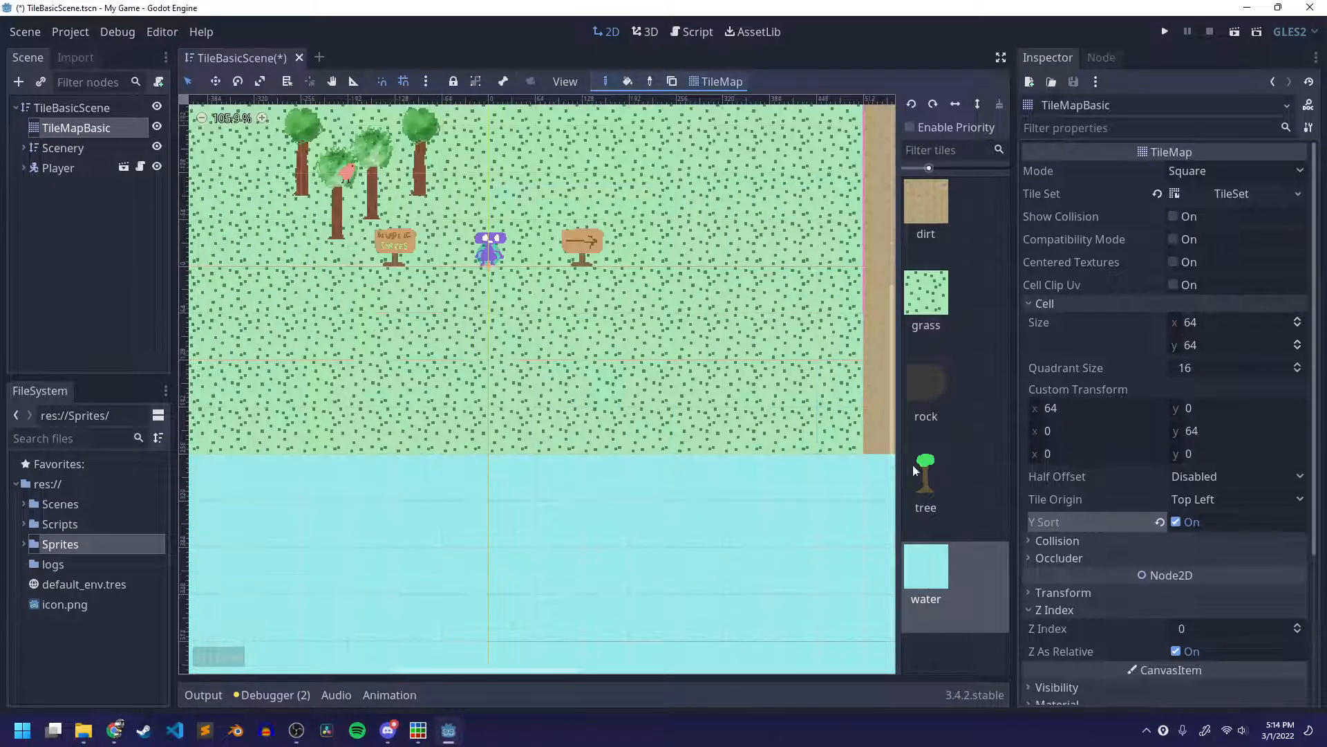
scroll(562, 387, "down", 6)
left_click(927, 391)
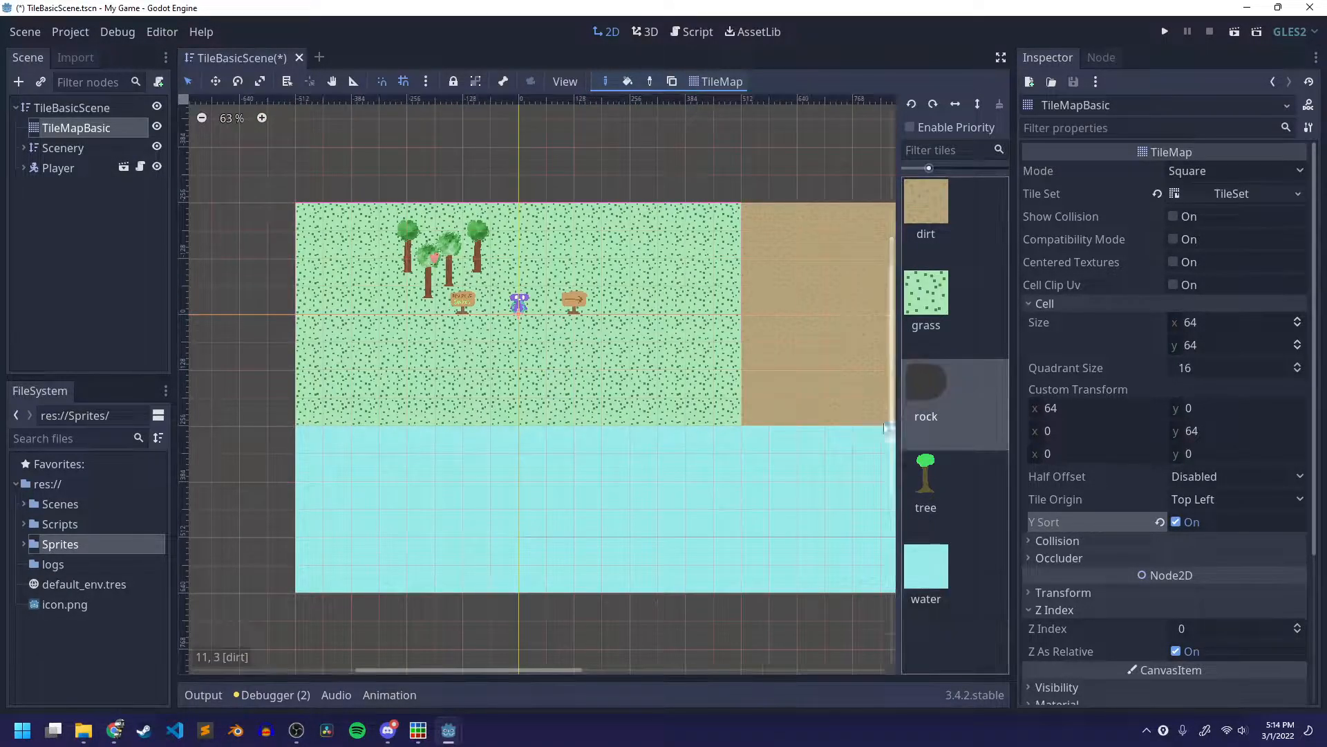
left_click(672, 356)
scroll(698, 387, "up", 6)
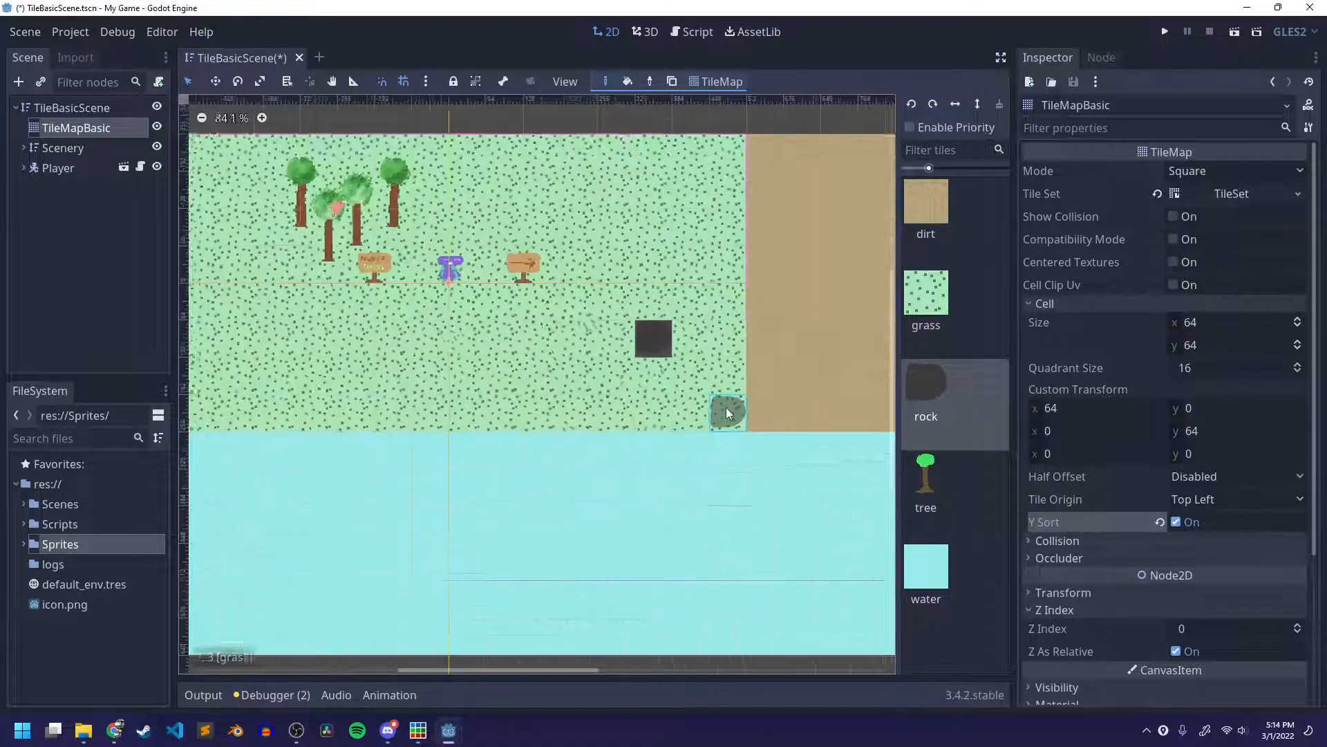
scroll(671, 365, "up", 2)
middle_click_drag(671, 365, 678, 600)
scroll(669, 531, "up", 11)
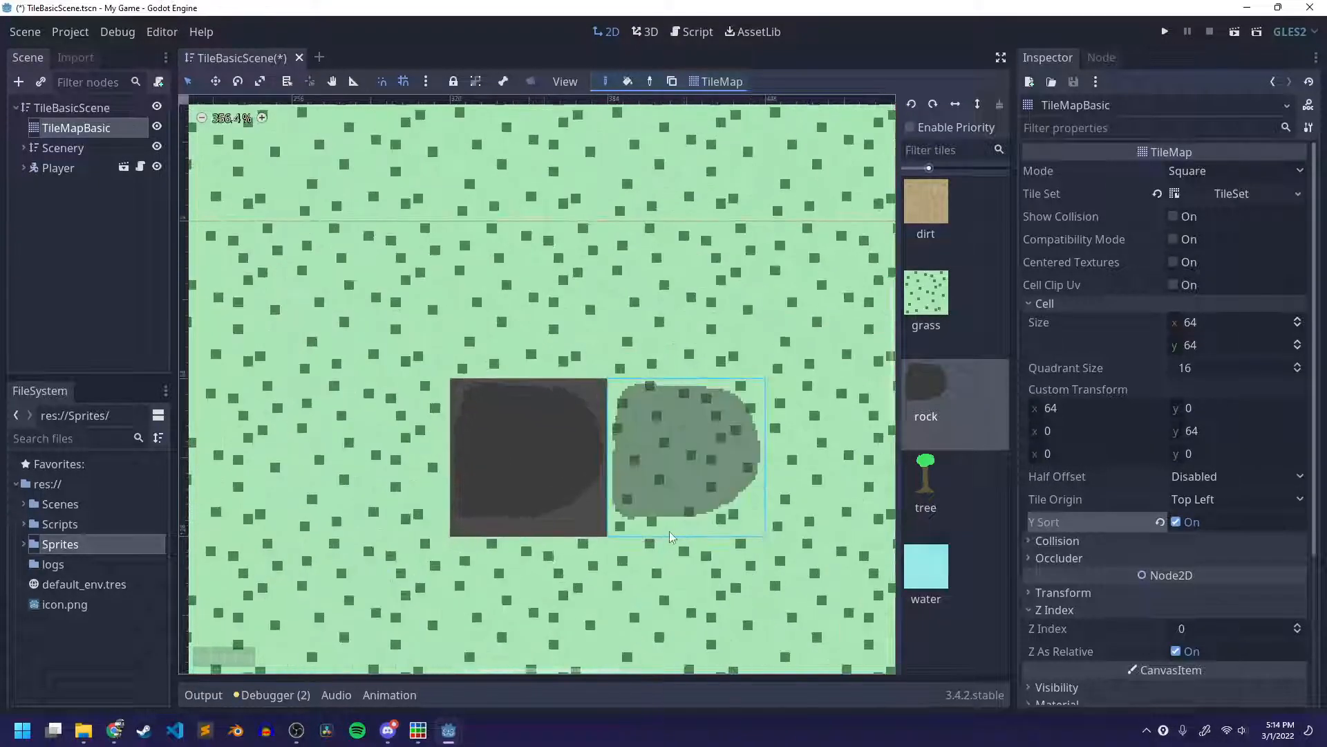
scroll(507, 470, "down", 2)
scroll(503, 467, "down", 6)
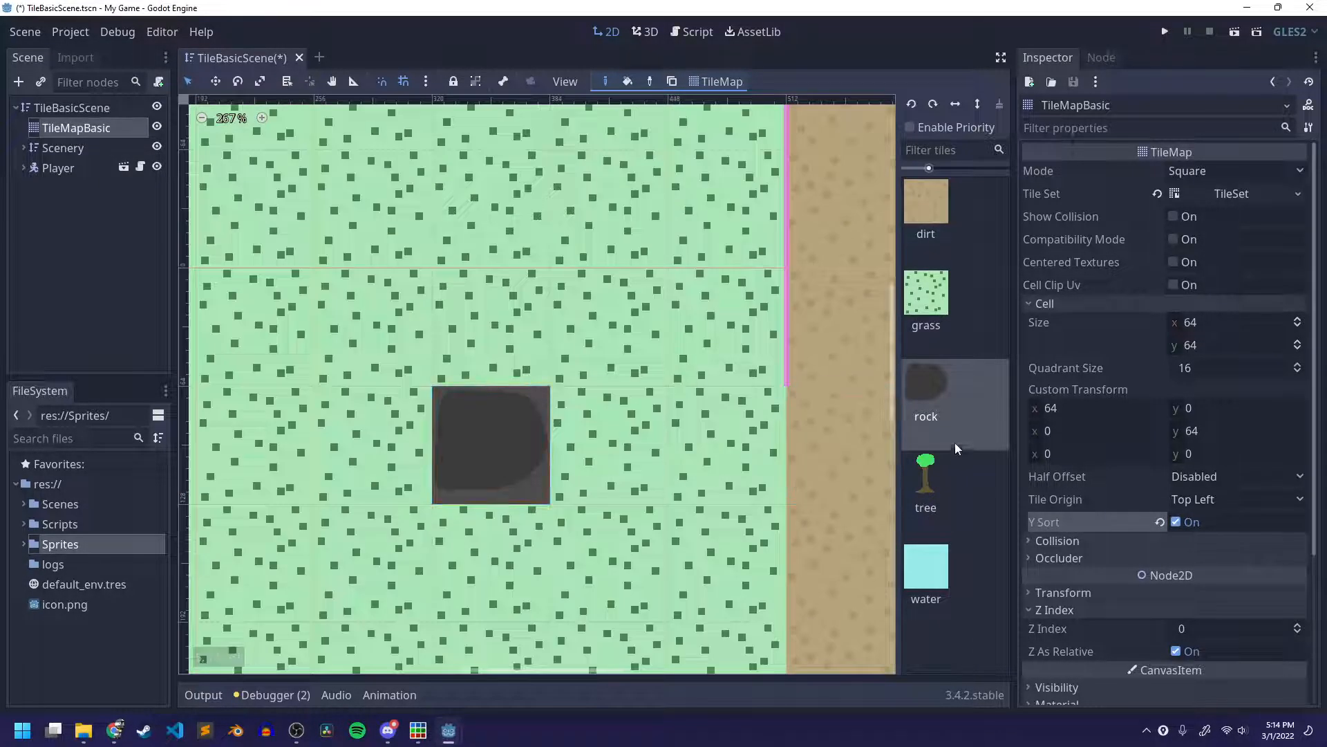
Step: Place a tree tile directly right of the rock, and repaint both cells with grass
left_click(924, 484)
scroll(513, 576, "down", 11)
middle_click_drag(513, 578, 607, 462)
scroll(607, 462, "down", 2)
scroll(608, 462, "down", 5)
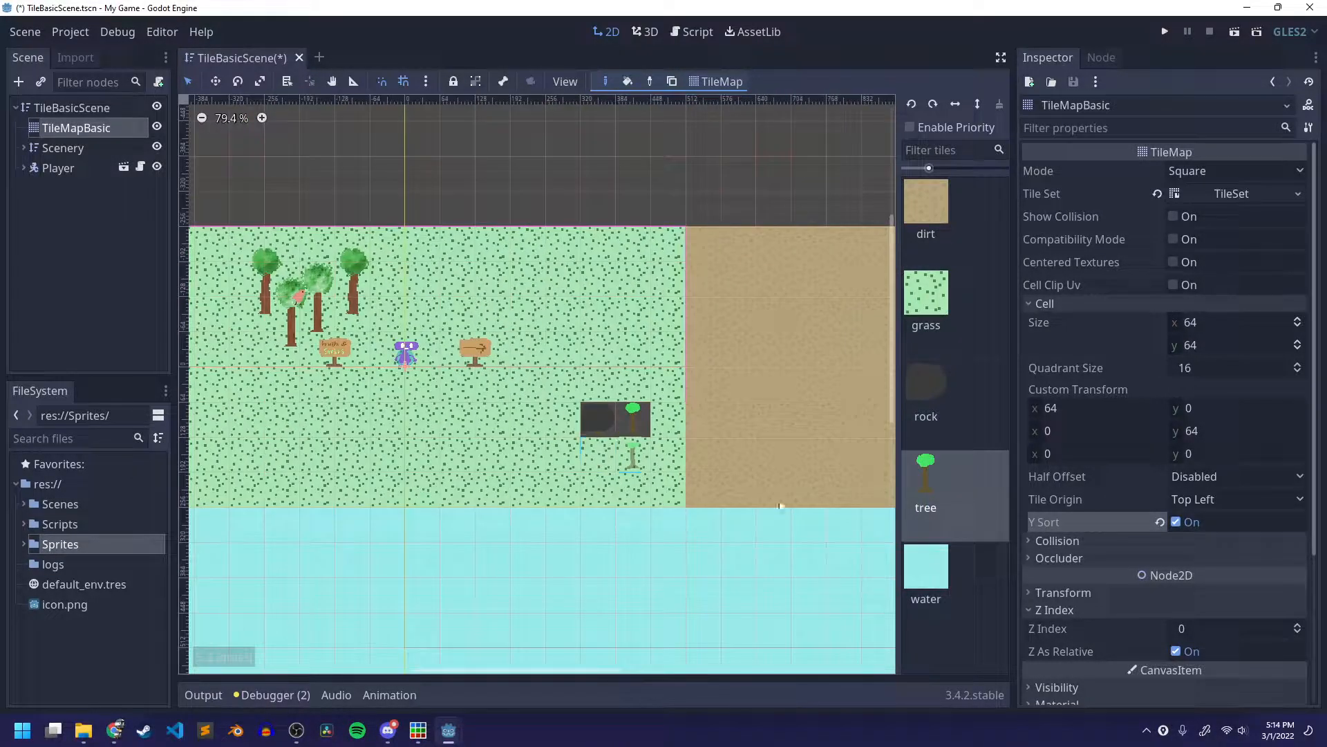
left_click(927, 302)
left_click_drag(621, 432, 598, 423)
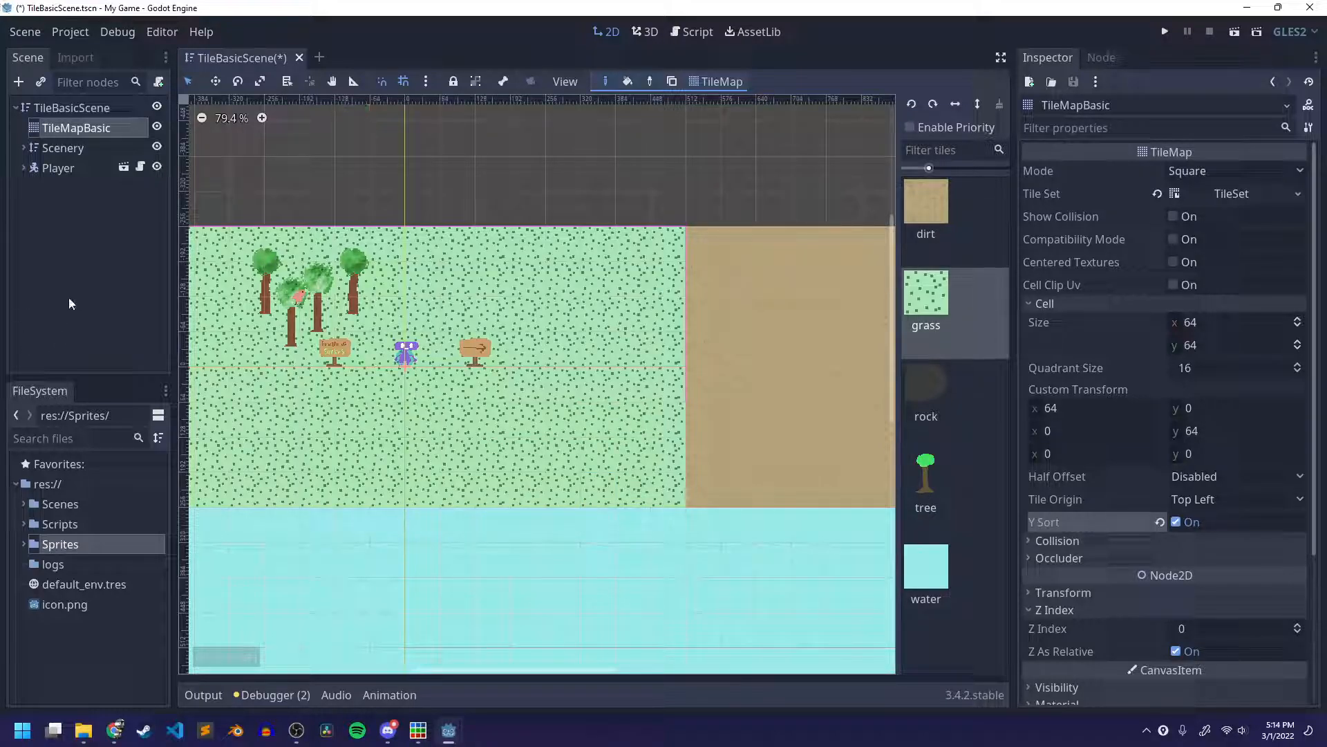
Step: Duplicate the TileMapBasic node and hide the original tile map
right_click(74, 129)
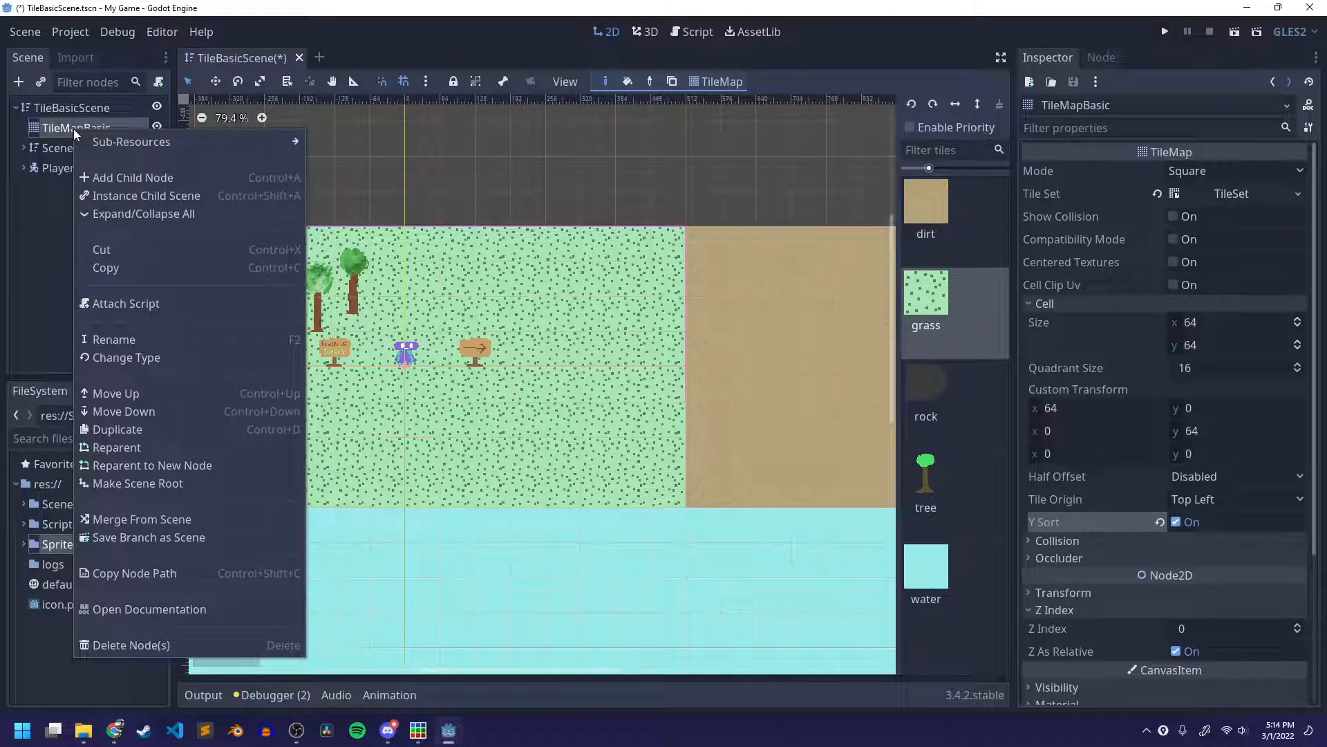
left_click(117, 429)
scroll(599, 443, "down", 6)
scroll(692, 370, "down", 1)
middle_click_drag(691, 370, 663, 285)
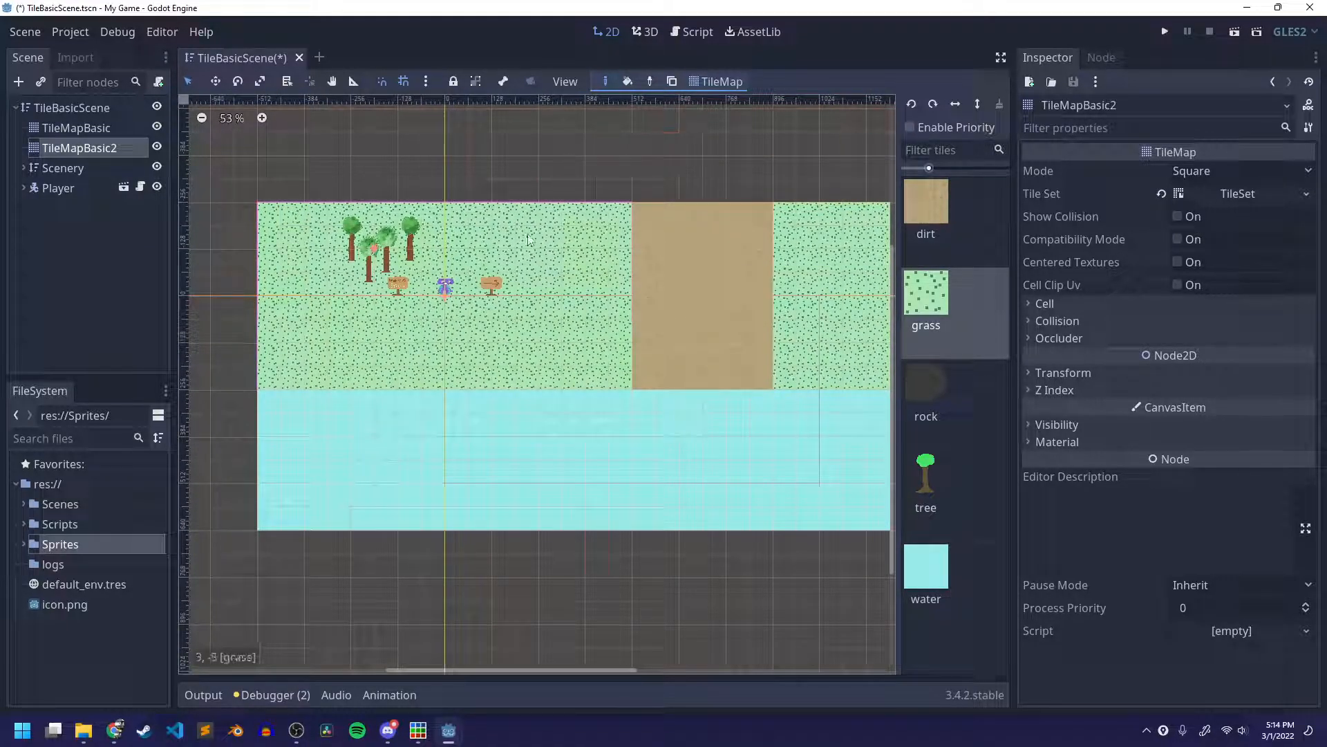
left_click(156, 128)
Step: Erase all the copied grass, dirt and water tiles from TileMapBasic2, keeping the original tile map hidden
mouse_move(266, 220)
right_mouse_down()
mouse_move(268, 522)
mouse_move(386, 378)
mouse_move(309, 390)
mouse_move(292, 329)
right_mouse_up()
right_click_drag(363, 282, 696, 513, "ctrl+shift")
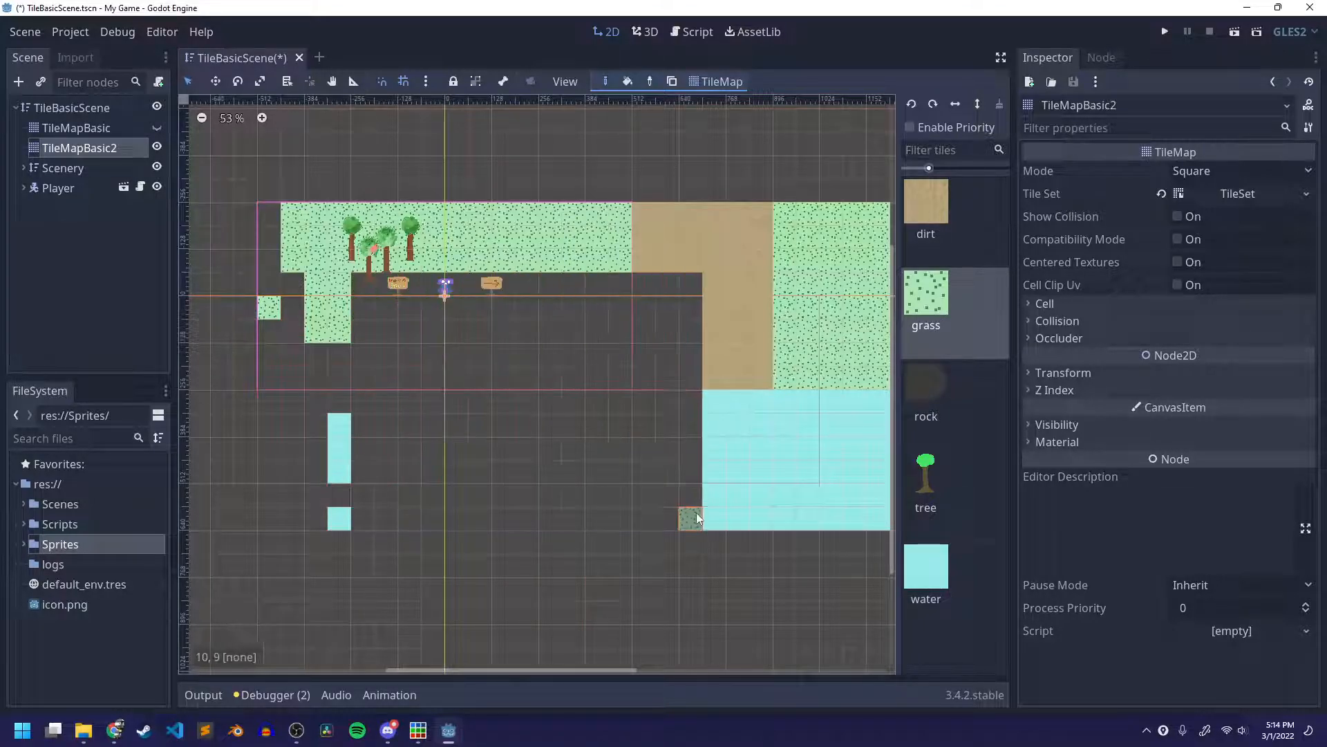
mouse_move(280, 173)
right_mouse_down("ctrl+shift")
mouse_move(418, 384)
mouse_move(678, 567)
mouse_move(757, 560)
right_mouse_up("ctrl+shift")
mouse_move(668, 564)
middle_mouse_down()
mouse_move(614, 537)
mouse_move(714, 566)
middle_mouse_up()
right_click_drag(293, 264, 404, 366, "ctrl+shift")
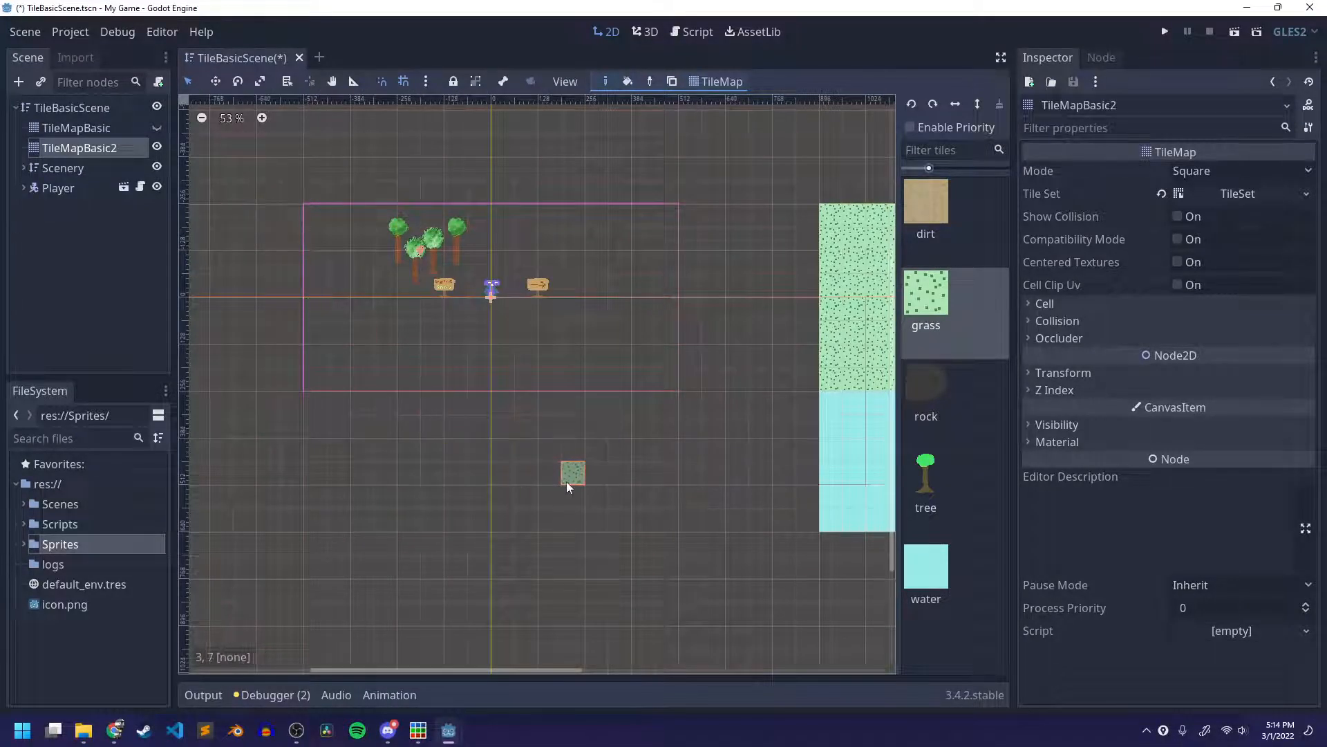
middle_click_drag(567, 481, 192, 500)
right_click_drag(387, 187, 778, 632, "ctrl+shift")
middle_click_drag(474, 479, 847, 483)
left_click(156, 127)
left_click(155, 130)
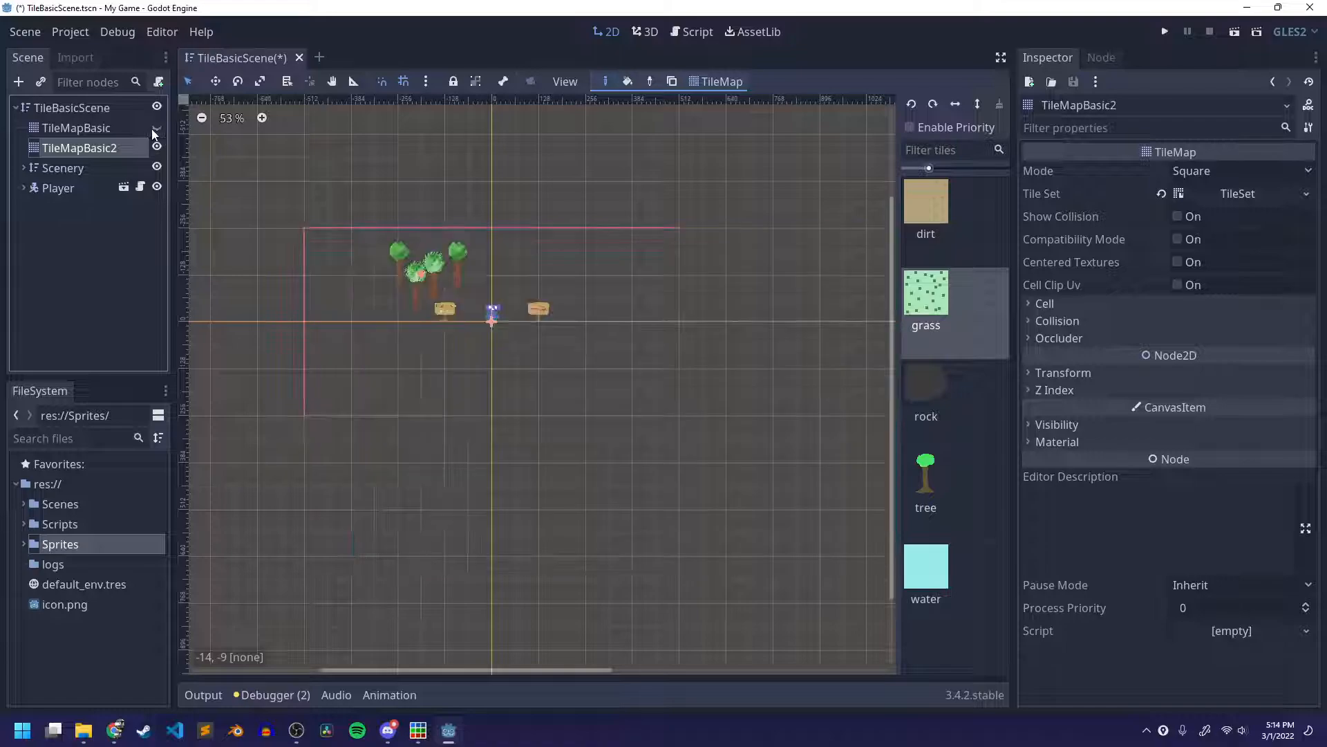
Step: Paint a column of rock tiles along the first grass area's right edge, three above and three below a two-tile gap
scroll(657, 425, "up", 2)
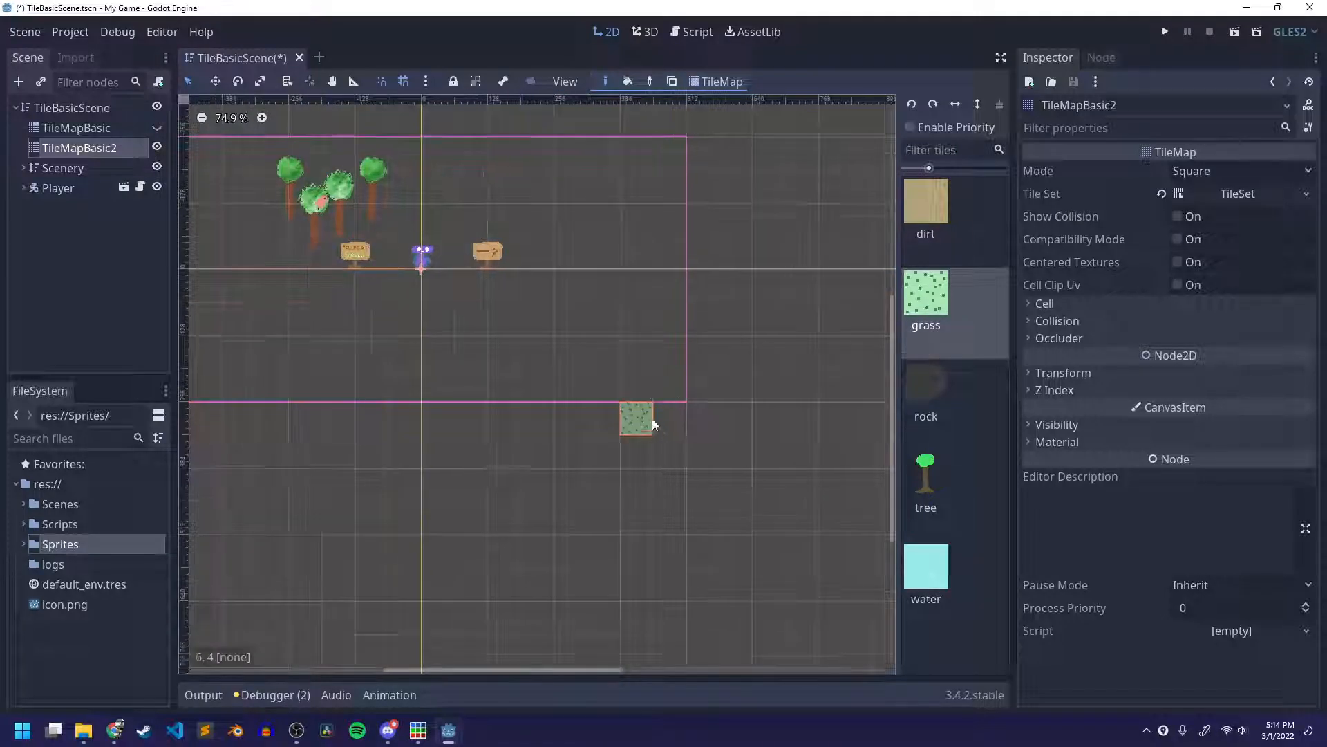
left_click(909, 405)
middle_click_drag(651, 296, 667, 405)
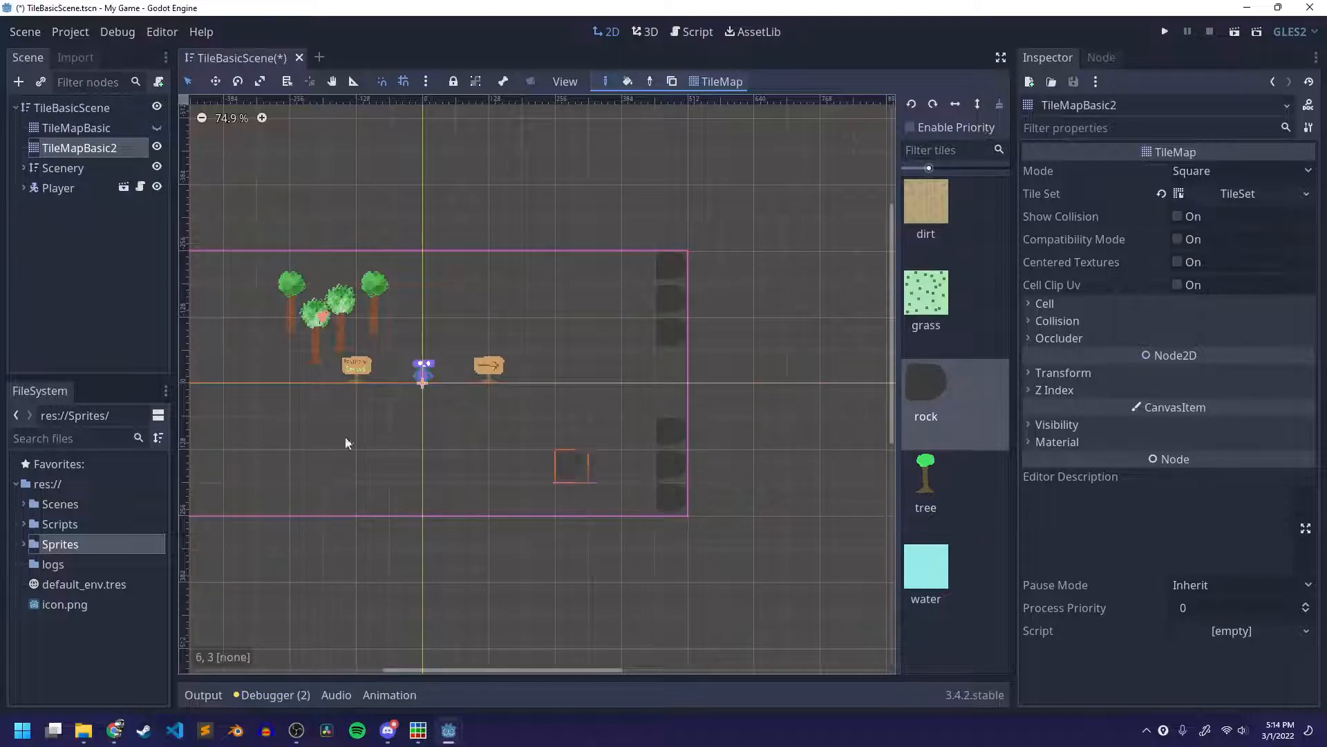
Step: Show the original tile map again and paint rock tiles along the first grass area's left and upper edges on TileMapBasic2
left_click(156, 128)
scroll(553, 365, "down", 1)
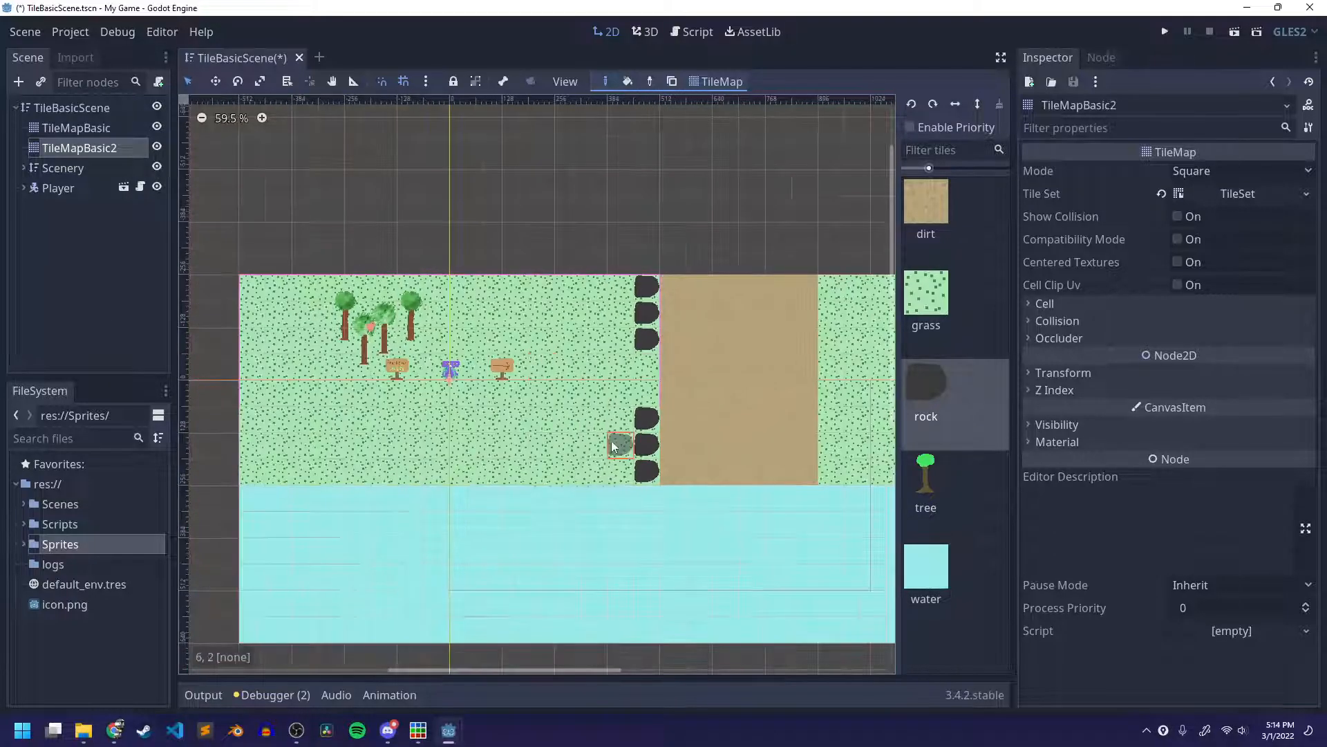
mouse_move(253, 313)
left_mouse_down()
mouse_move(252, 291)
mouse_move(252, 474)
left_mouse_up()
left_click_drag(280, 288, 610, 299)
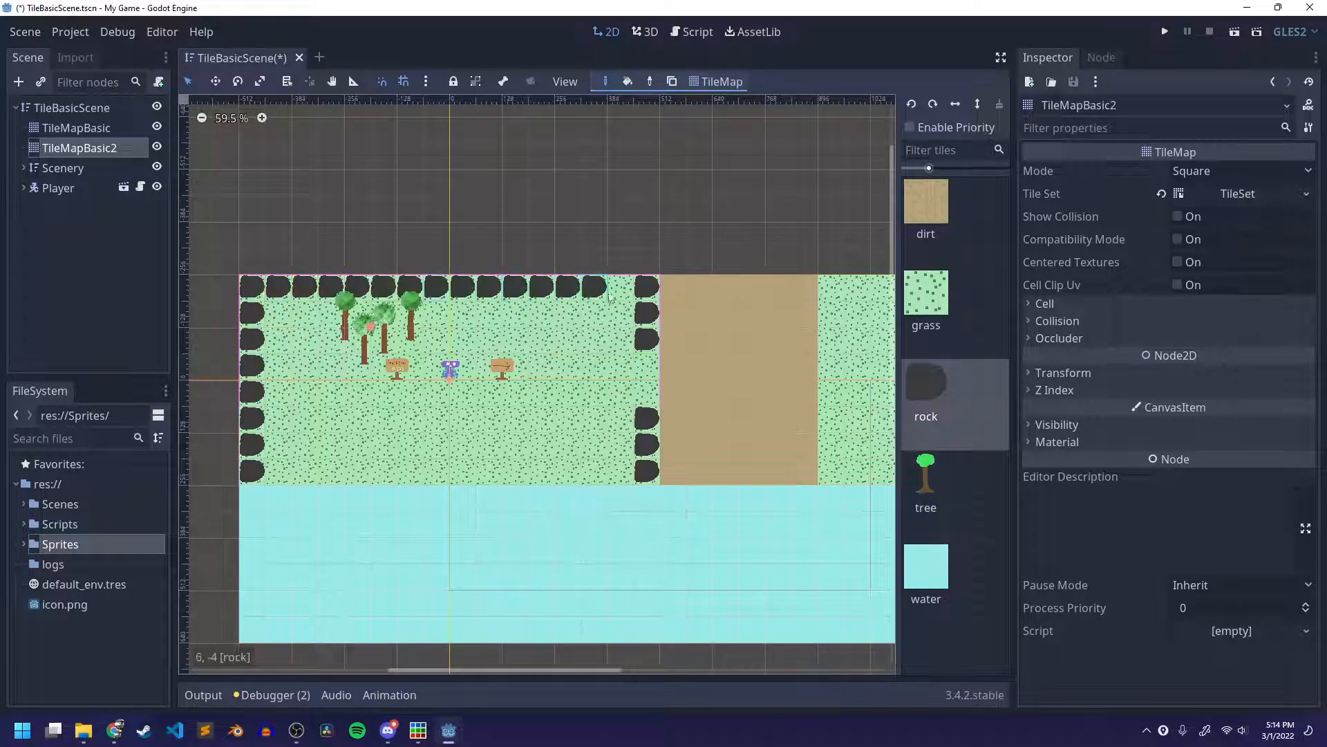
Step: Paint tree tiles along the second grass area's upper and right edges, with three more trees in the column just inside the right edge
scroll(626, 387, "right", 3)
left_click(944, 470)
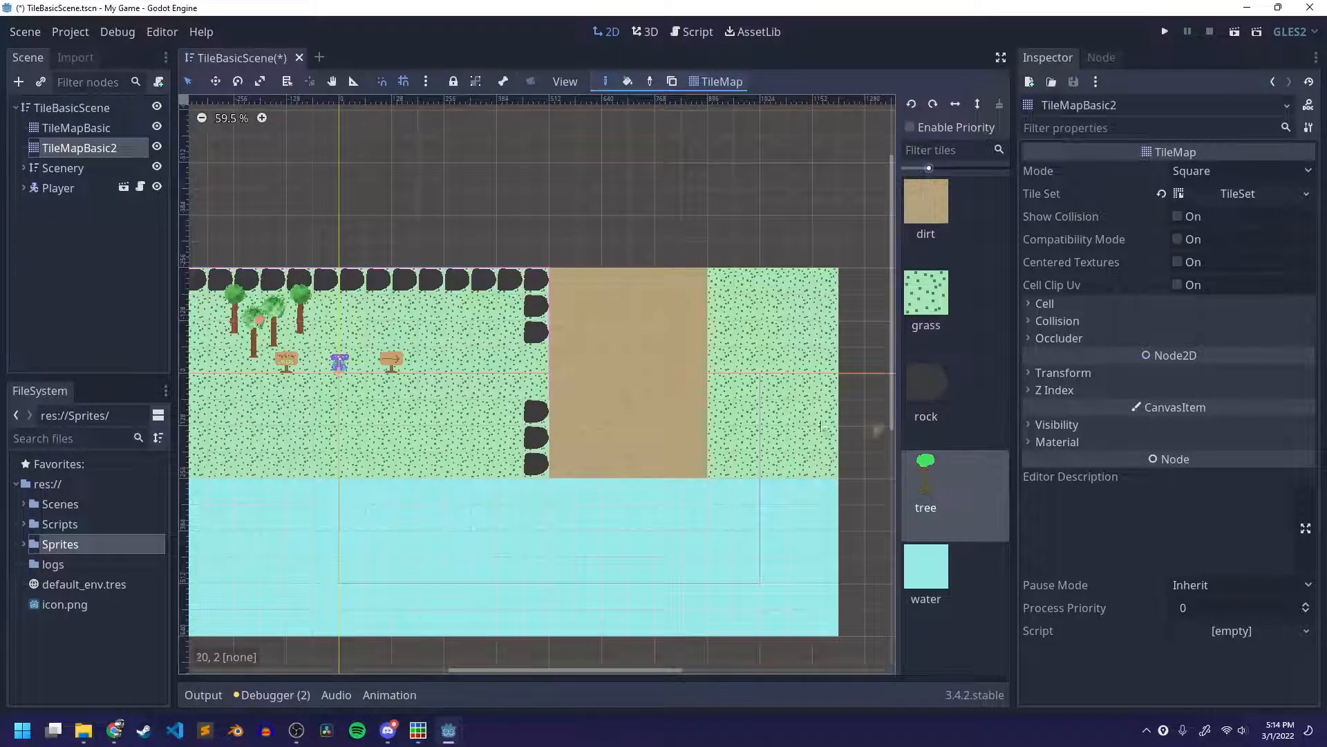
left_click_drag(736, 296, 804, 297)
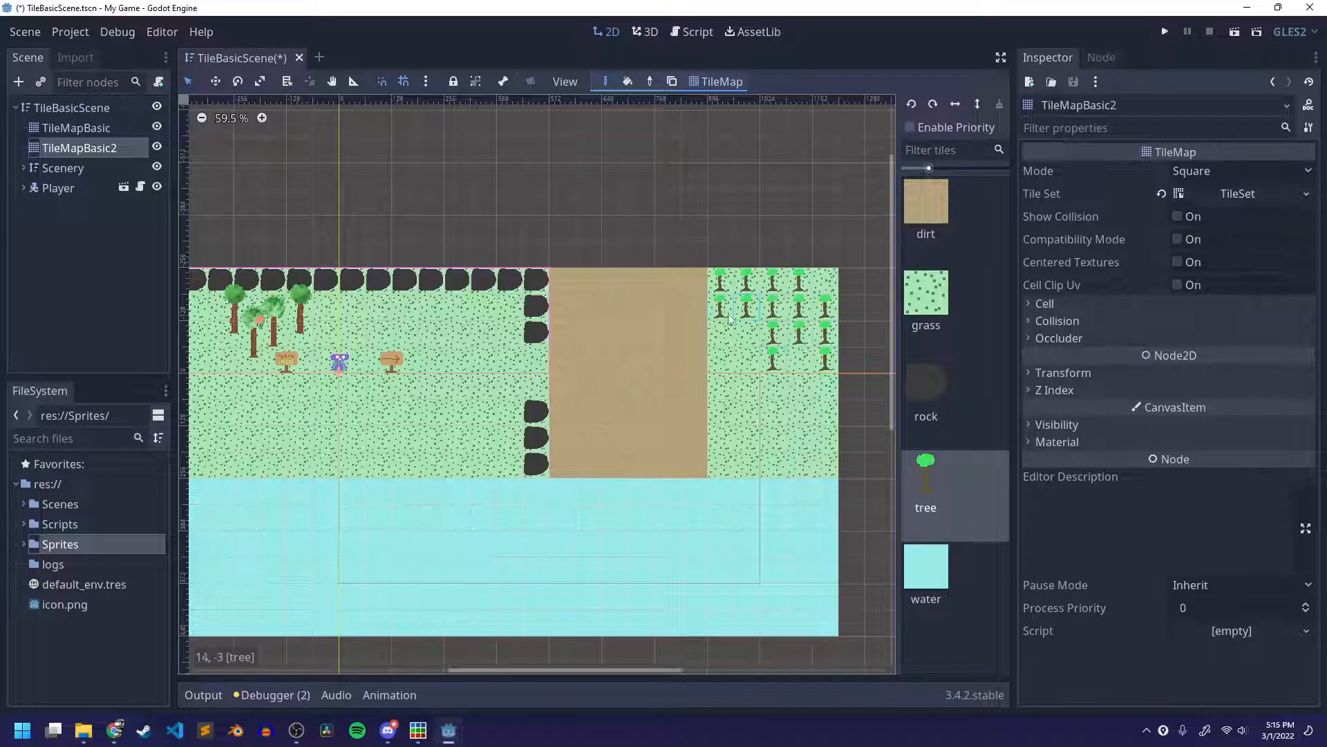
key("ctrl+z")
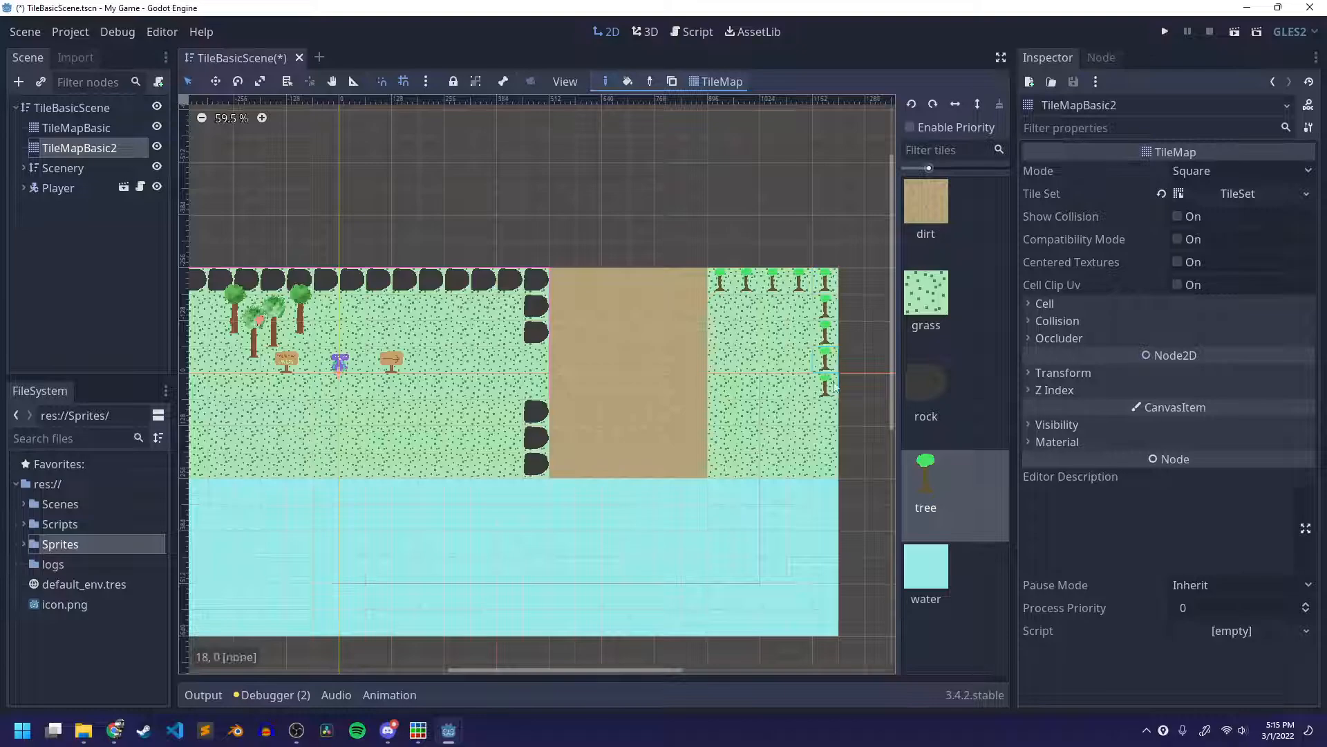
key("ctrl+z")
left_click_drag(833, 476, 811, 333)
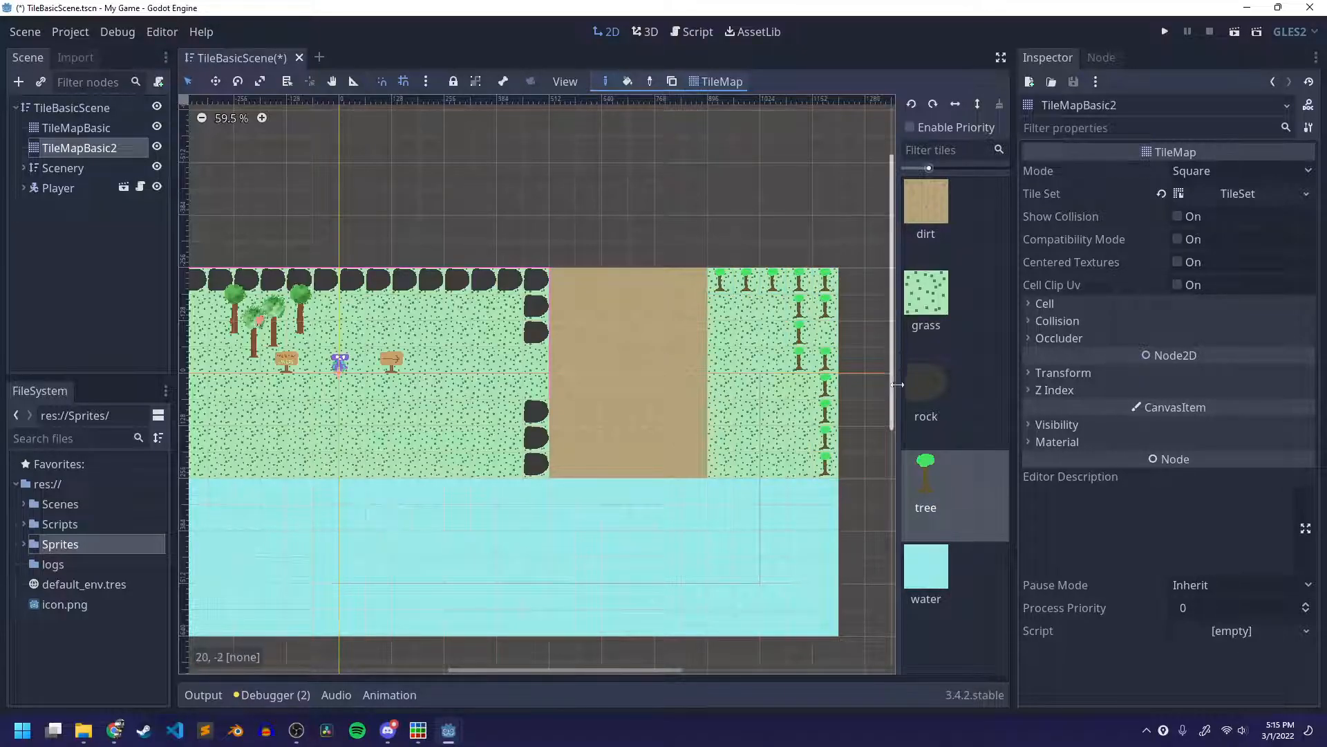
Step: Paint a row of rock tiles along the dirt area's upper edge and save the scene
left_click(926, 384)
left_click(563, 280)
left_click_drag(591, 289, 695, 286)
scroll(576, 442, "down", 4)
mouse_move(577, 450)
middle_mouse_down()
mouse_move(574, 413)
mouse_move(674, 401)
mouse_move(665, 394)
middle_mouse_up()
key("ctrl+s")
Step: Run the current scene and walk the player along the upper rock wall, through the two-tile gap and onto the dirt
left_click(1235, 32)
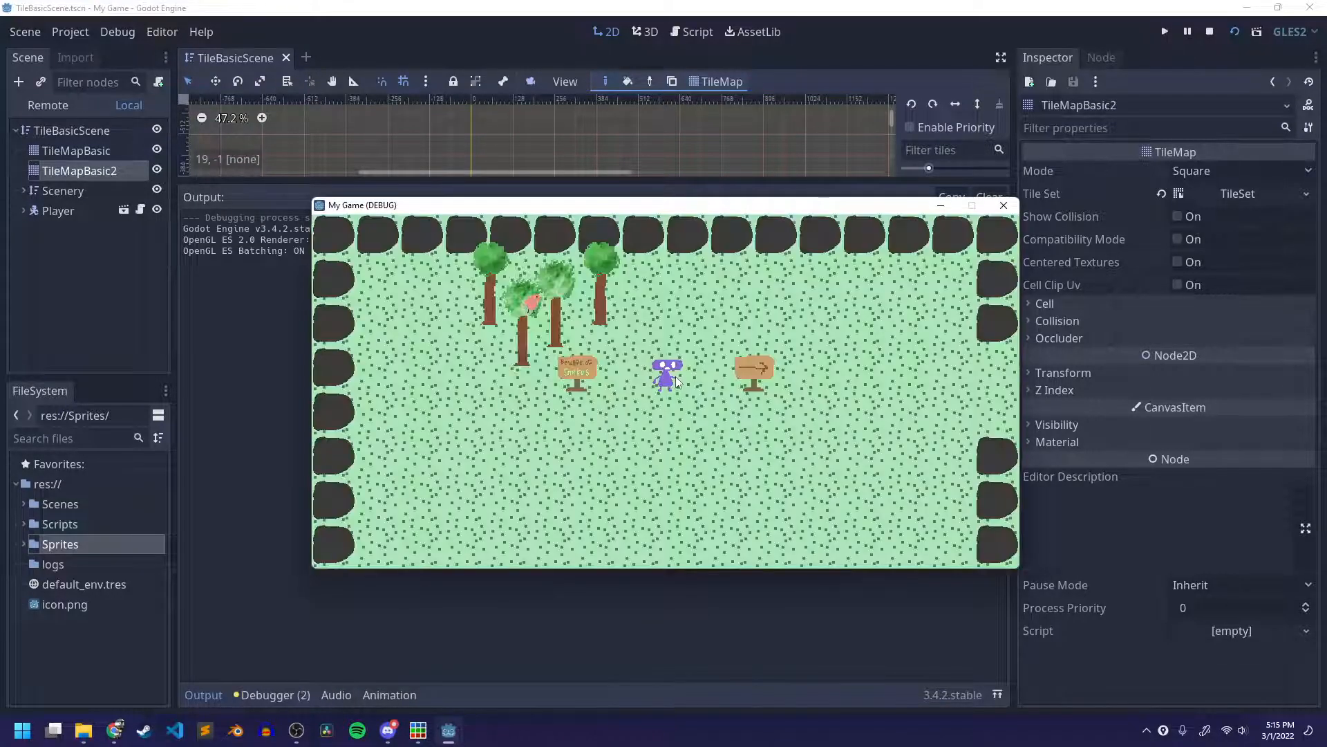
key("Up")
key("Right")
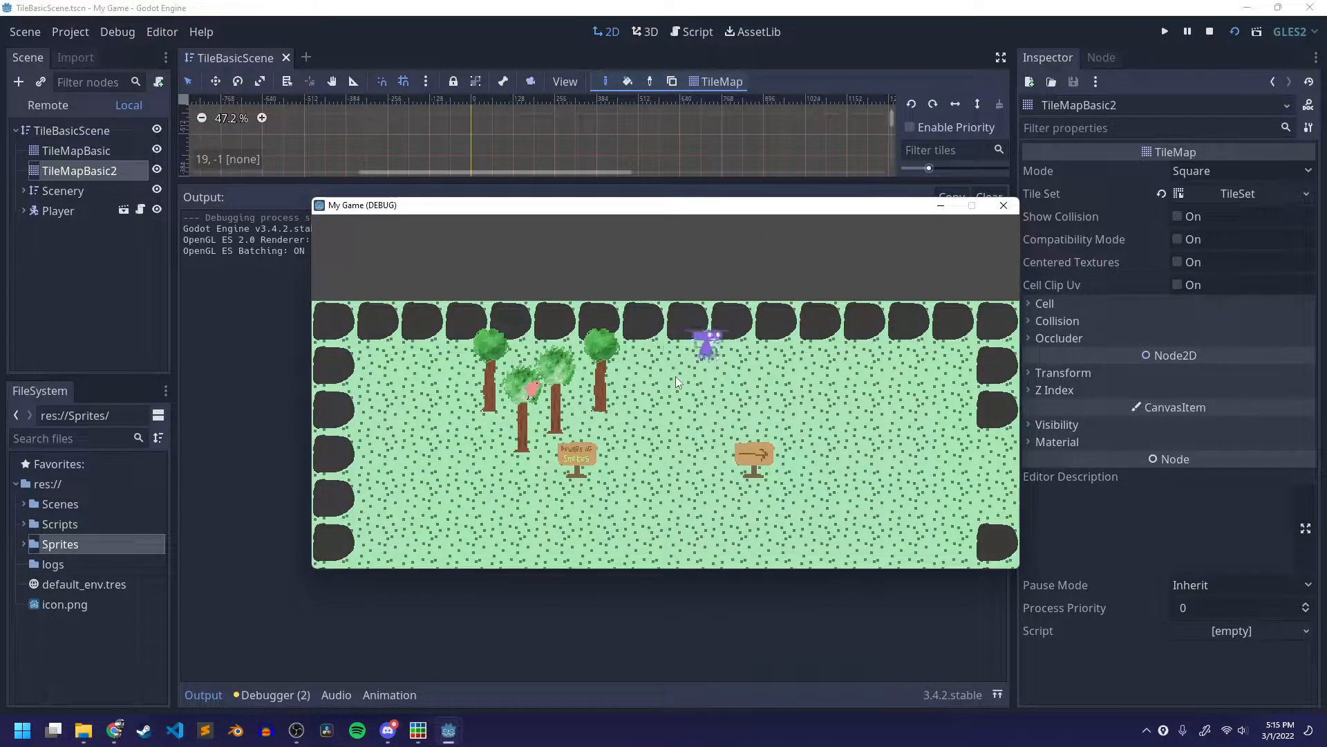
key("Right")
key("Down")
key("Up")
key("Down")
key("Up")
key("Right")
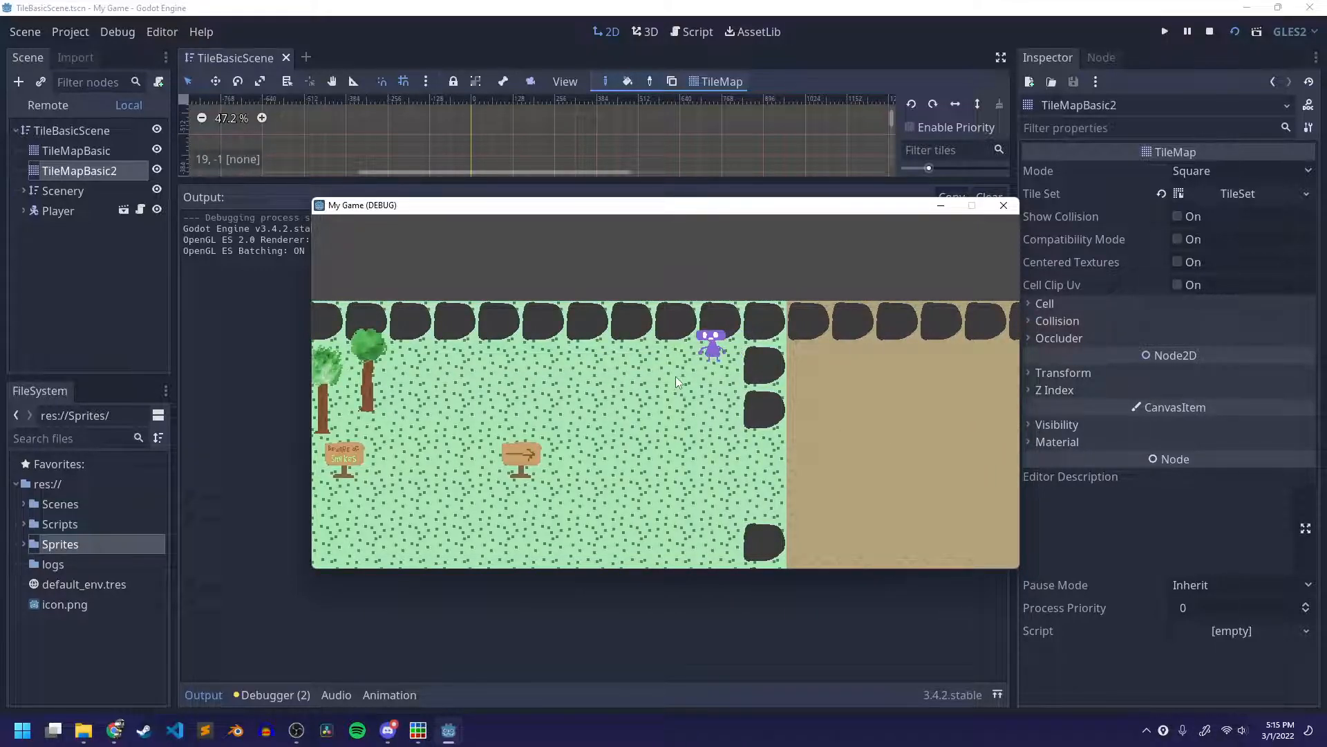
key("Down")
key("Right")
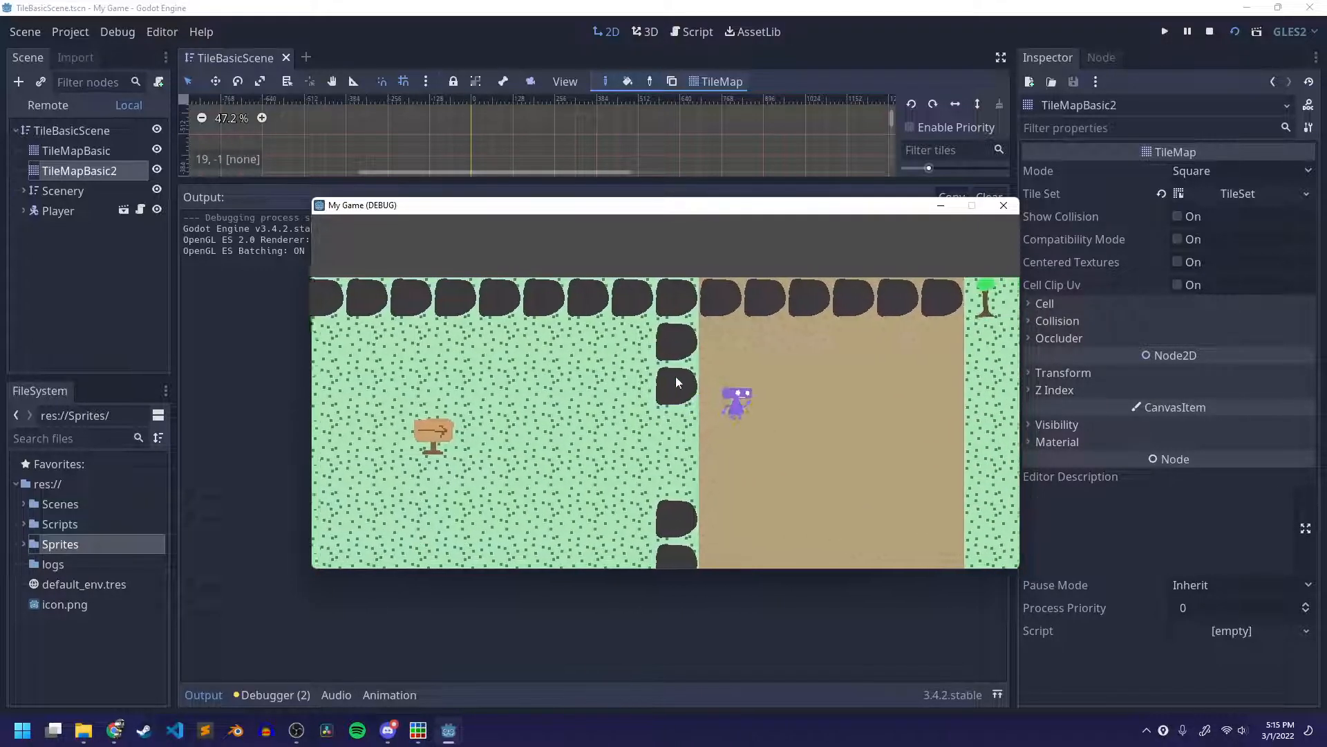
Step: Walk the player across the dirt to the second grass area and test collisions against the upper and right-hand trees
key("Up")
key("Right")
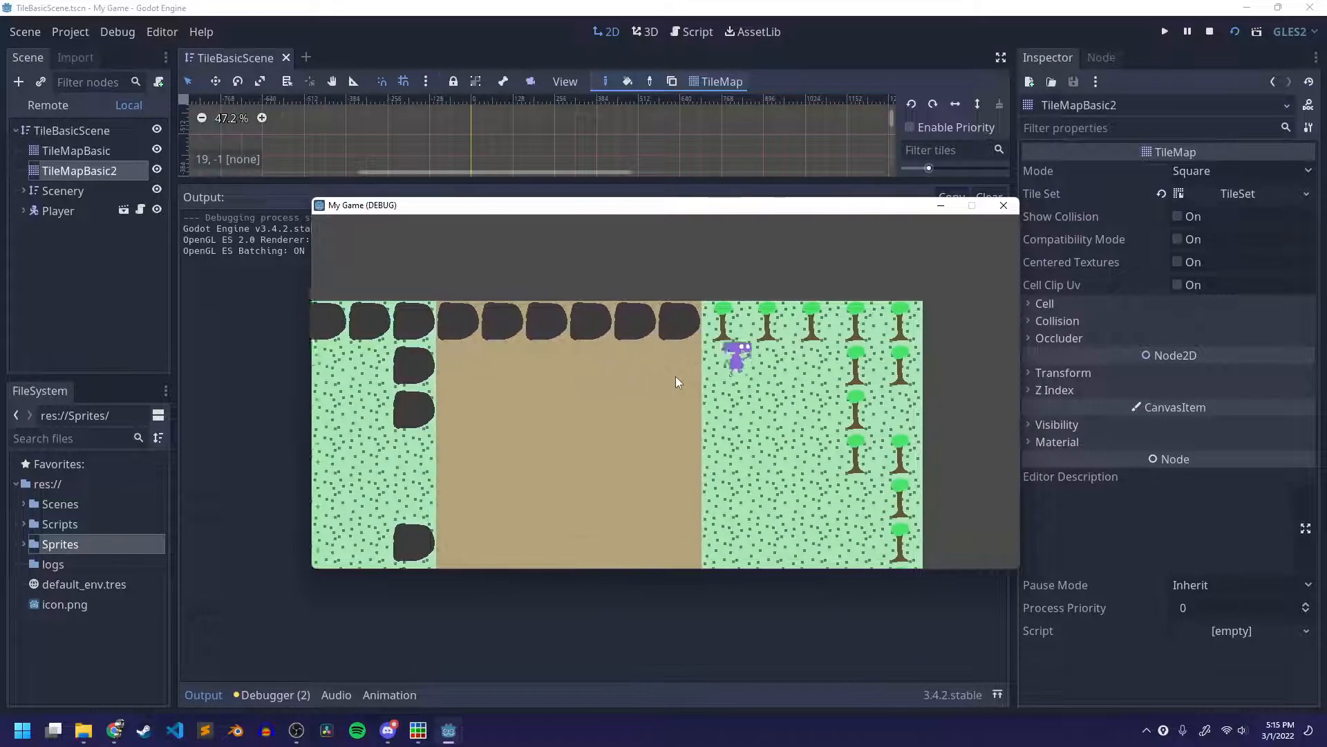
key("Up")
key("Right")
key("Down")
key("Right")
key("Up")
key("Down")
key("Right")
key("Right")
key("Down")
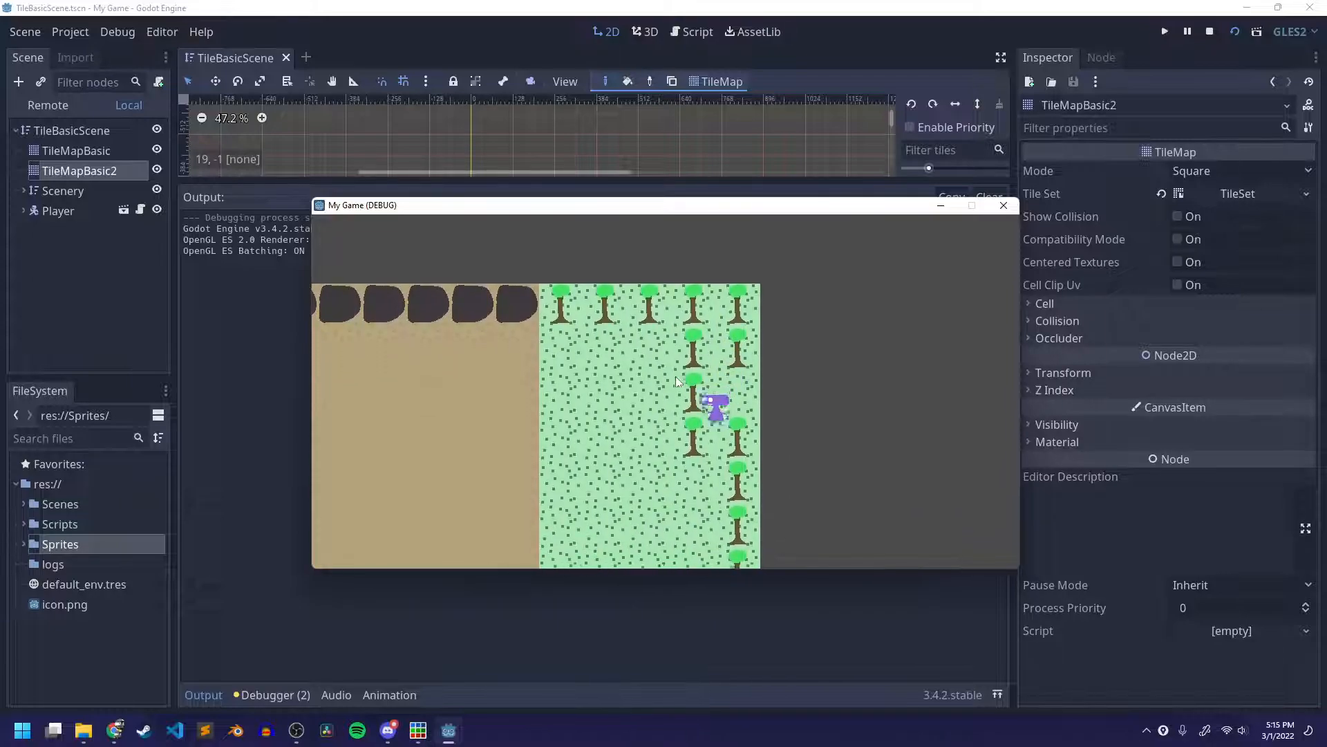
Step: Walk the player down and back up beside the tree columns, close the running game, and hide the output log
key("Down")
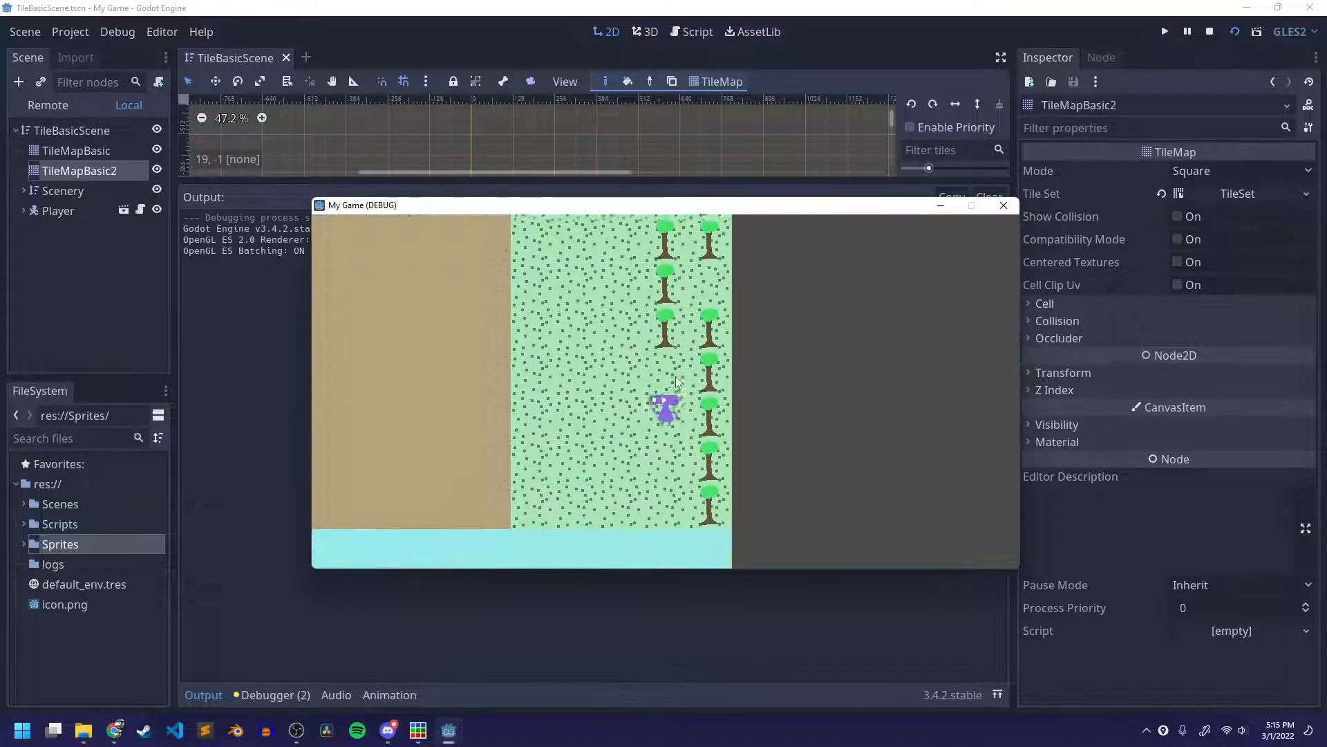
key("Right")
key("Up")
key("Left")
key("Up")
key("Up")
key("Left")
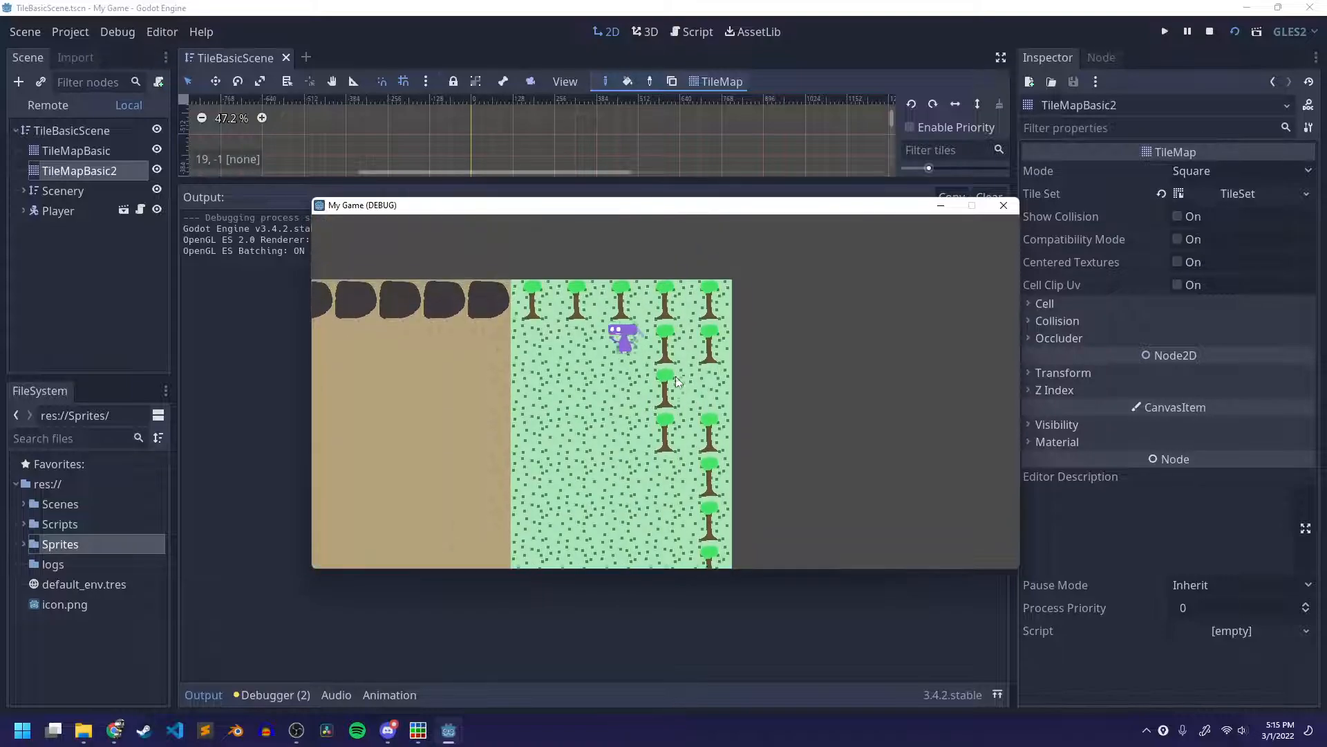
left_click(1004, 205)
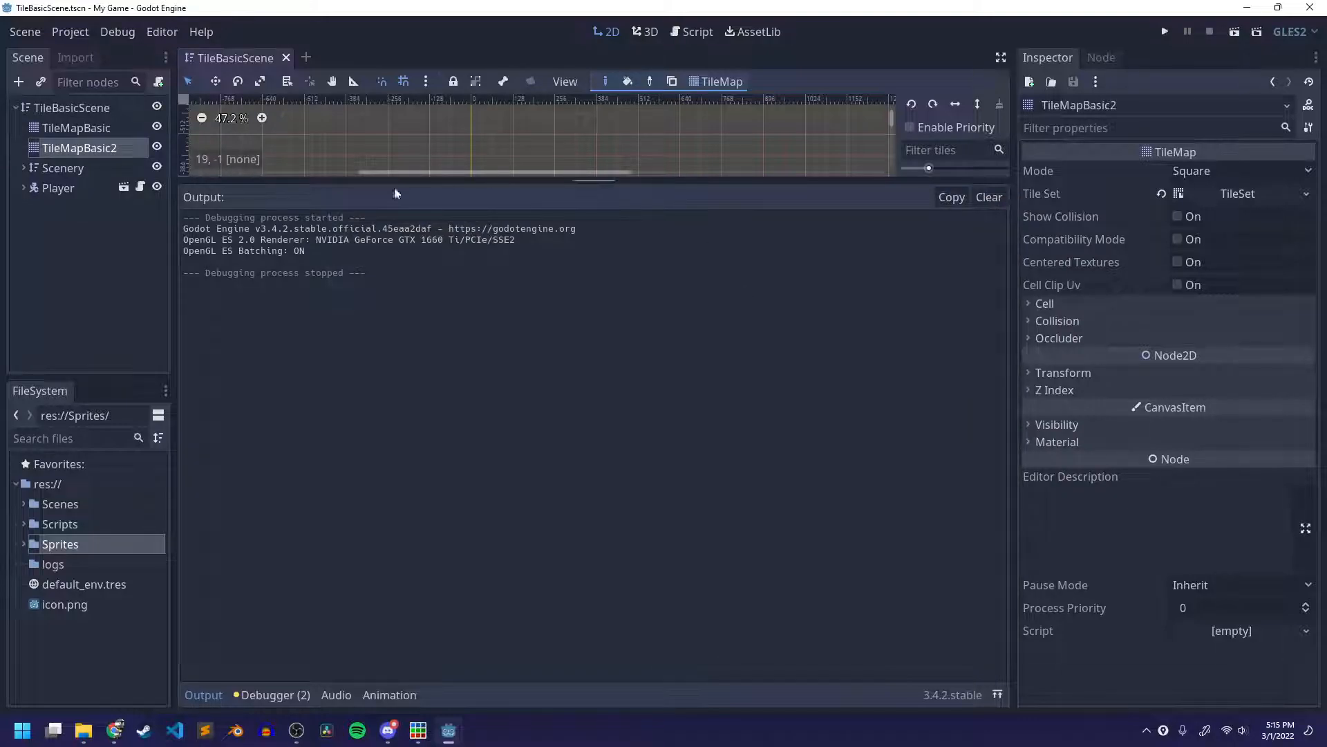
left_click(199, 695)
Step: Try a red Modulate tint (e97777) and a green hue on TileMapBasic2, and return the color to white
scroll(419, 387, "down", 5)
scroll(426, 389, "up", 4)
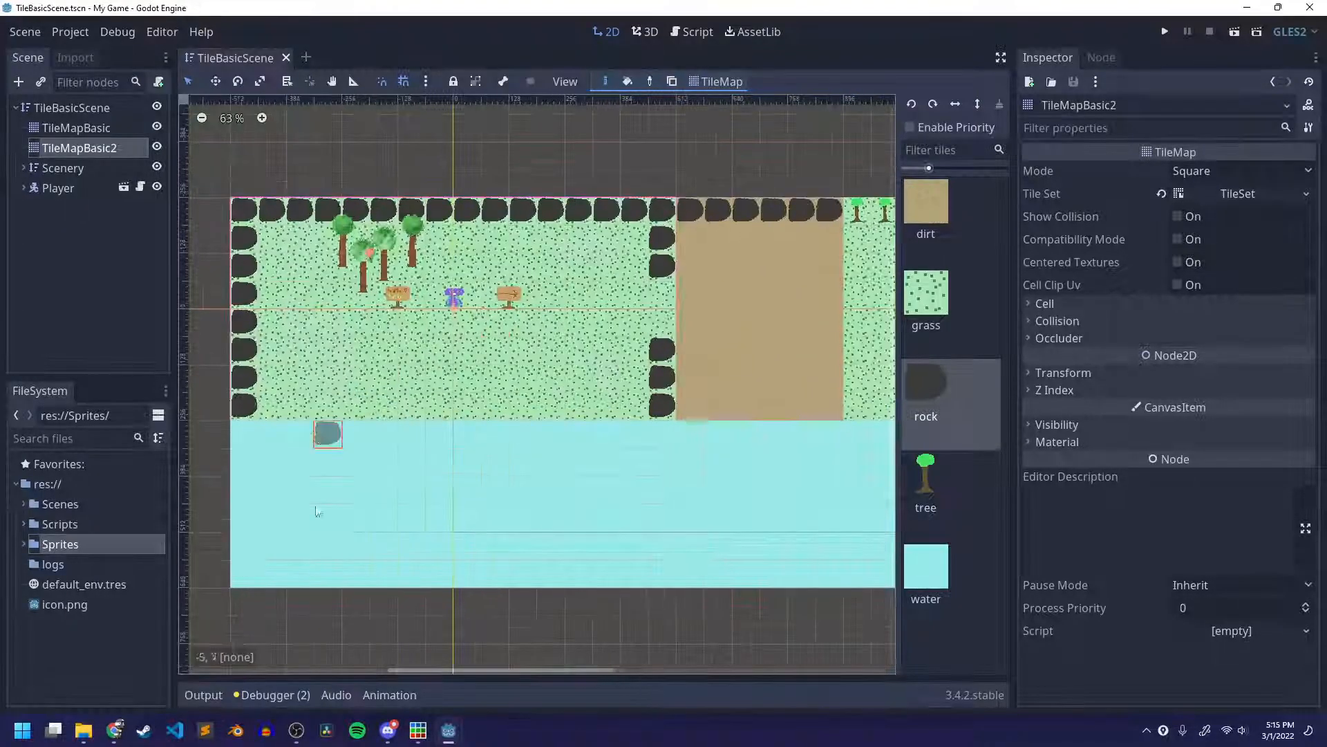
scroll(566, 560, "up", 7)
scroll(529, 363, "up", 3)
middle_click_drag(529, 333, 487, 429)
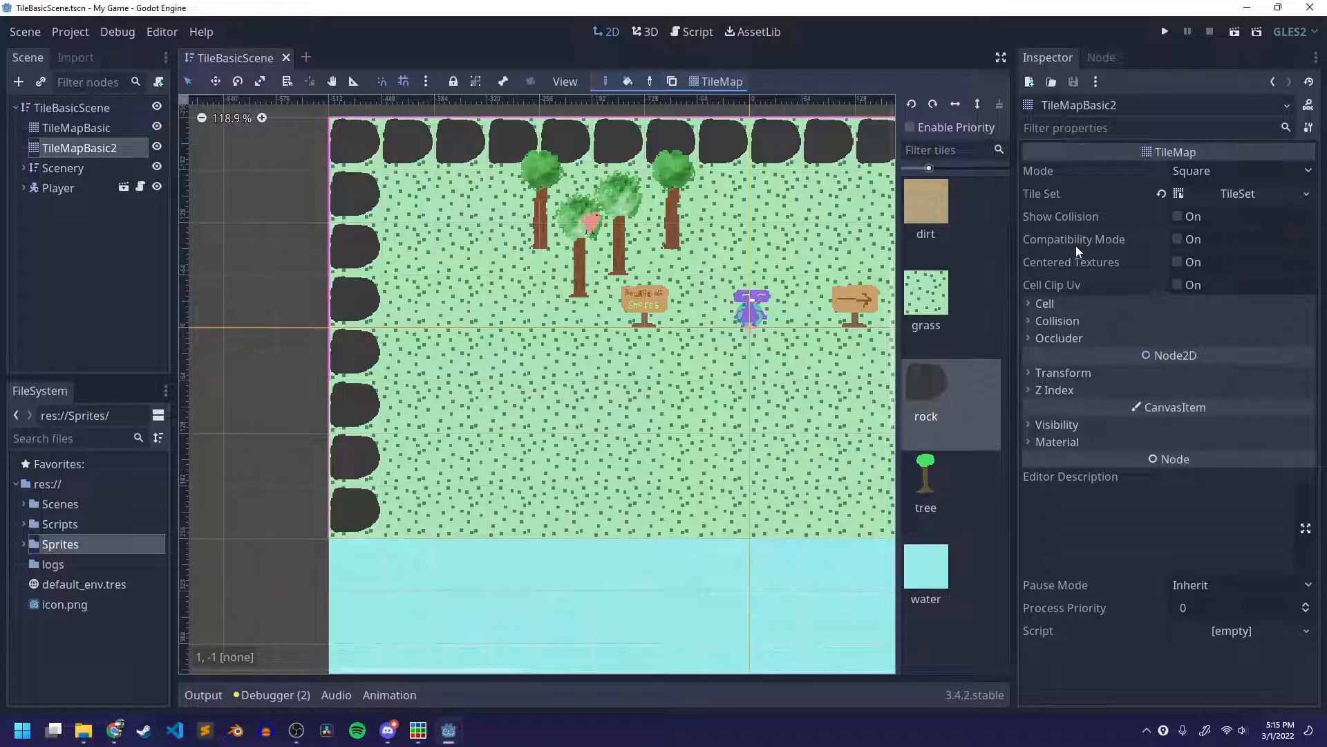
left_click(1056, 424)
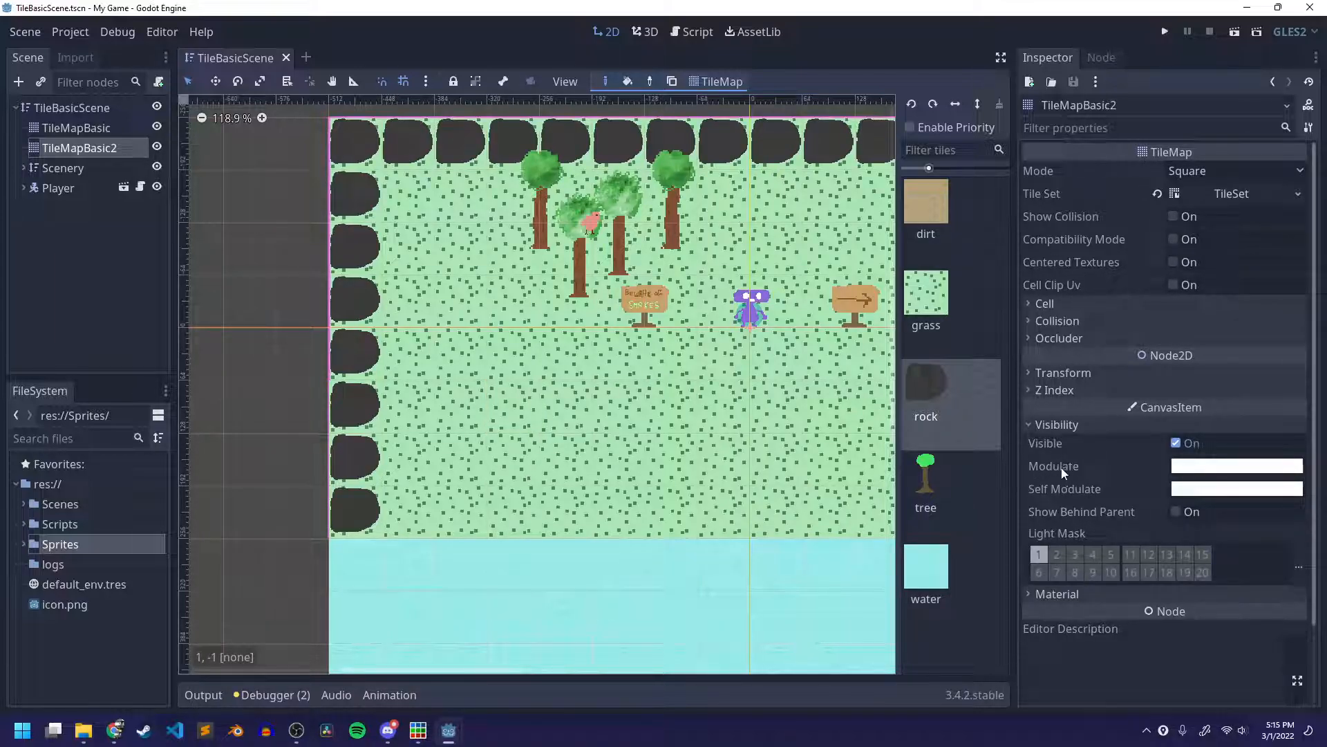
left_click(1190, 466)
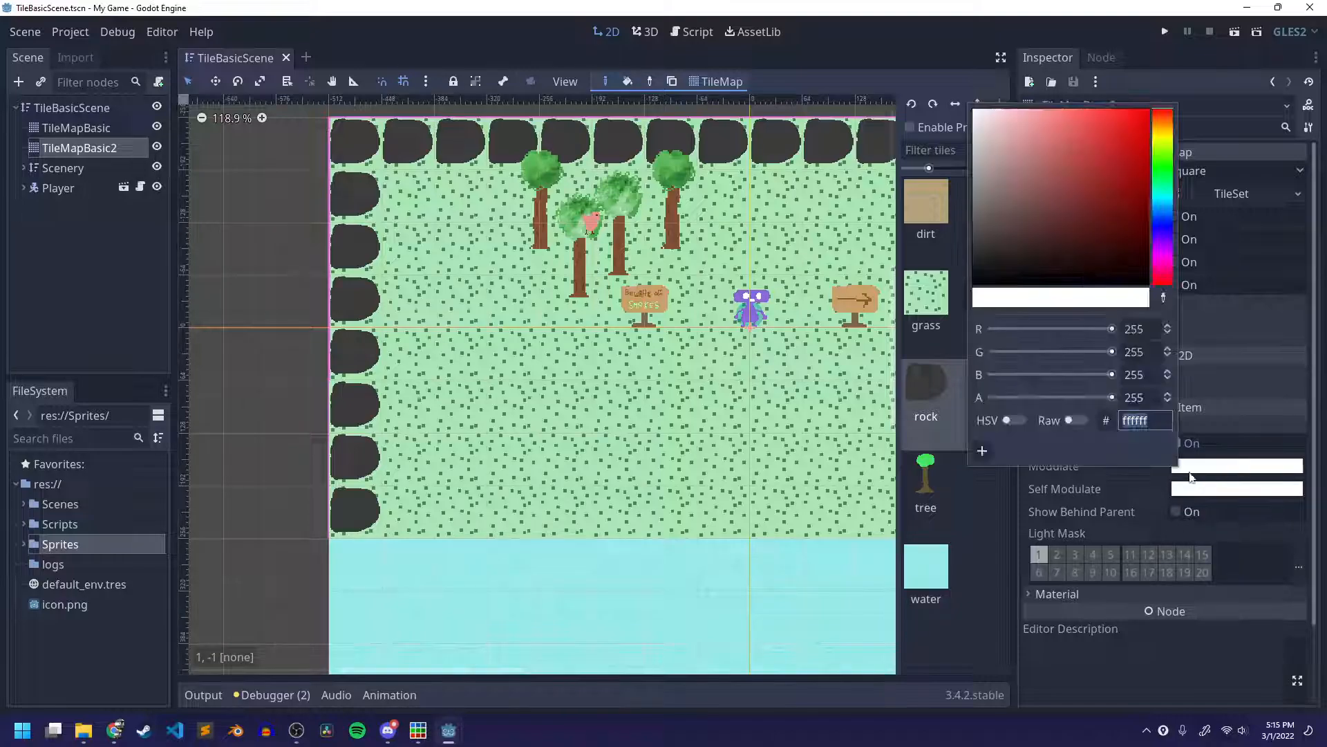
left_click_drag(1063, 280, 1060, 123)
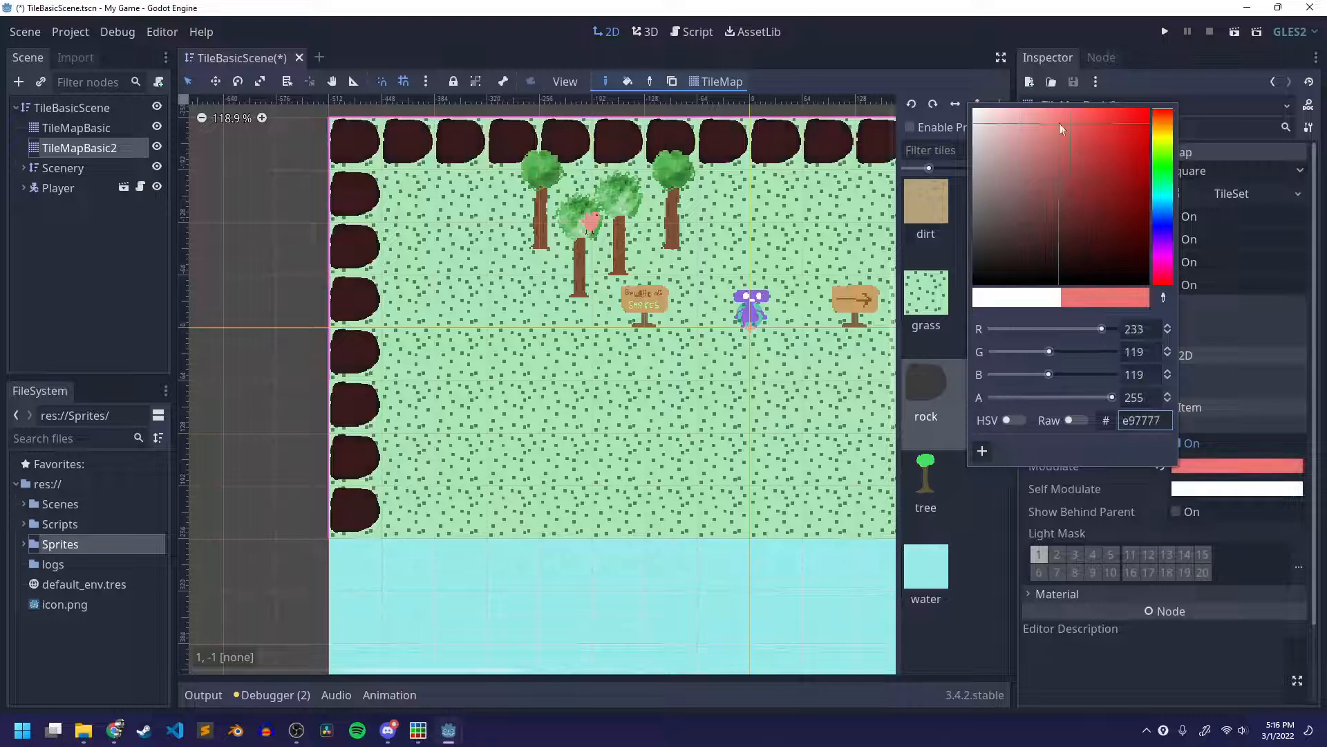
mouse_move(1158, 164)
left_mouse_down()
mouse_move(1166, 225)
mouse_move(1176, 90)
mouse_move(1160, 258)
mouse_move(1162, 170)
left_mouse_up()
left_click_drag(1051, 128, 973, 108)
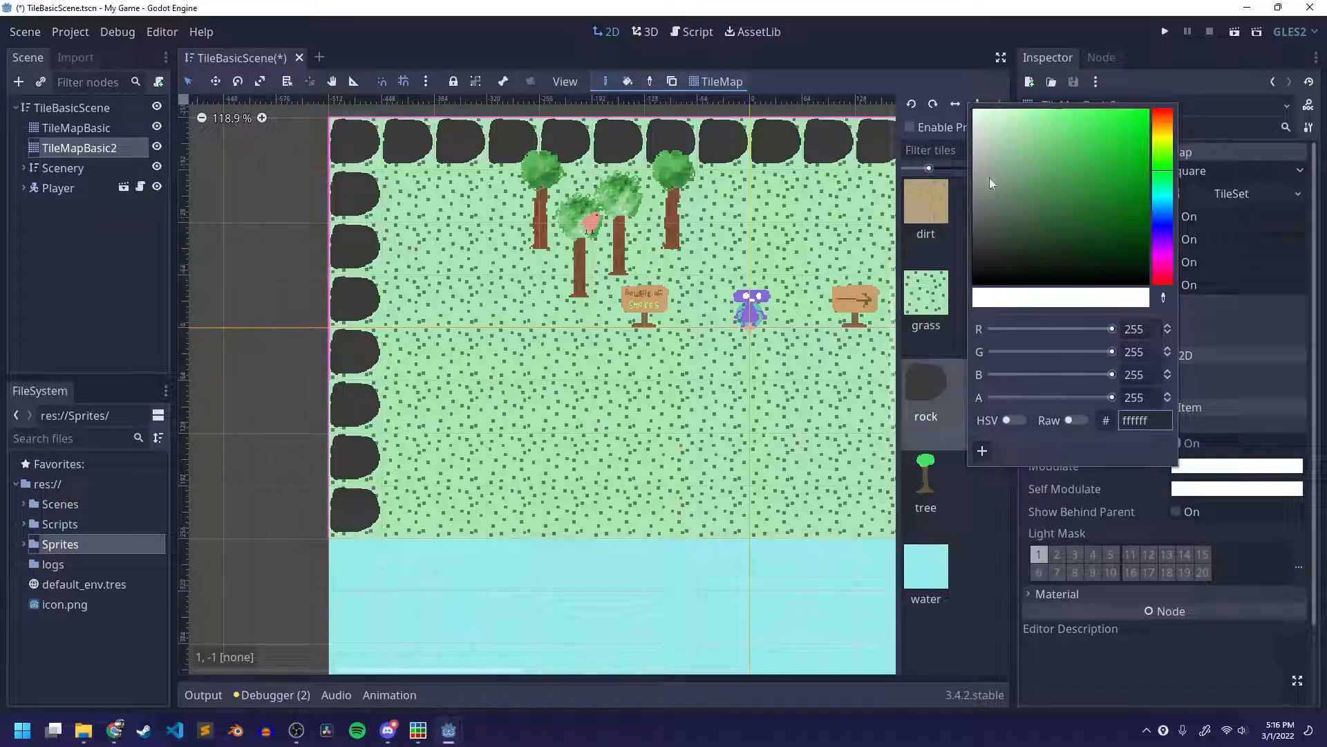
Step: Switch the Modulate color picker to HSV and tint TileMapBasic2 turquoise (1cffe1)
left_click(1017, 420)
left_click_drag(1038, 329, 1098, 331)
left_click_drag(994, 351, 1099, 351)
left_click_drag(1099, 239, 1129, 125)
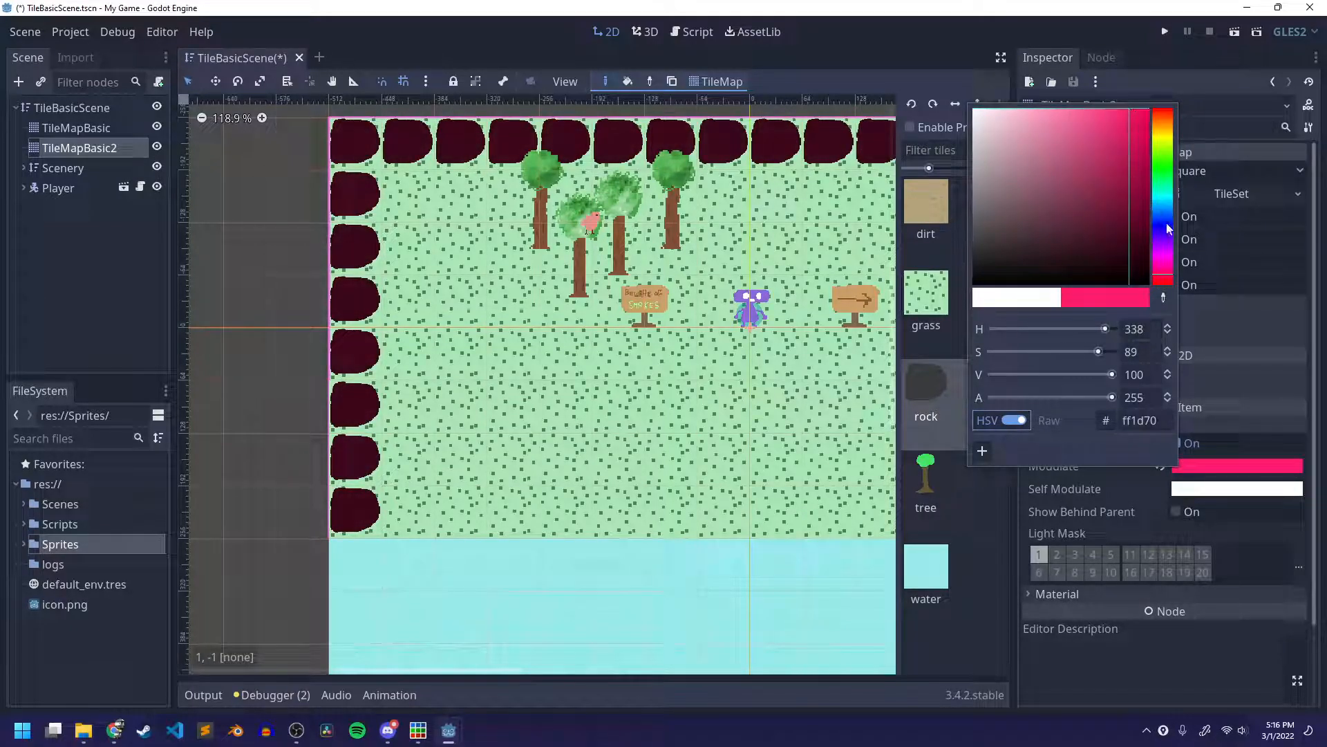
left_click_drag(1167, 228, 1172, 182)
left_click_drag(1082, 374, 1121, 377)
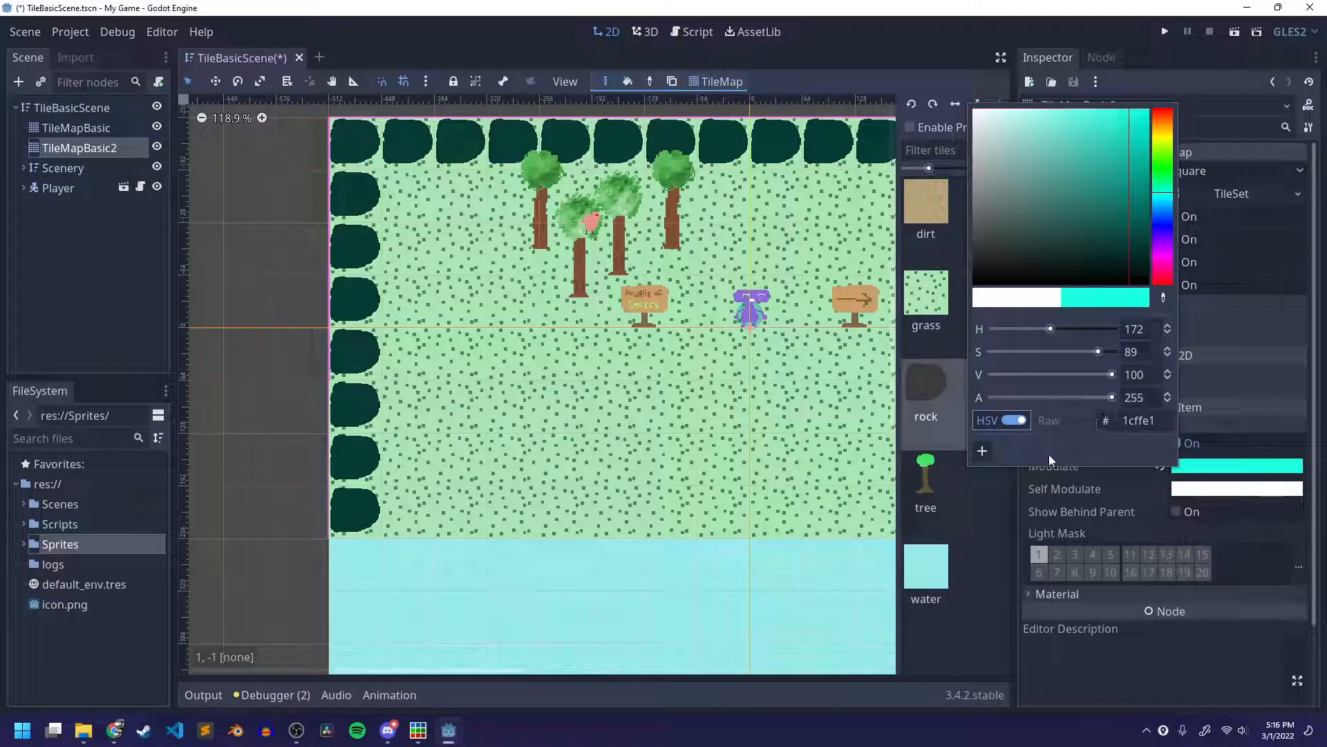
left_click(1230, 445)
key("ctrl+z")
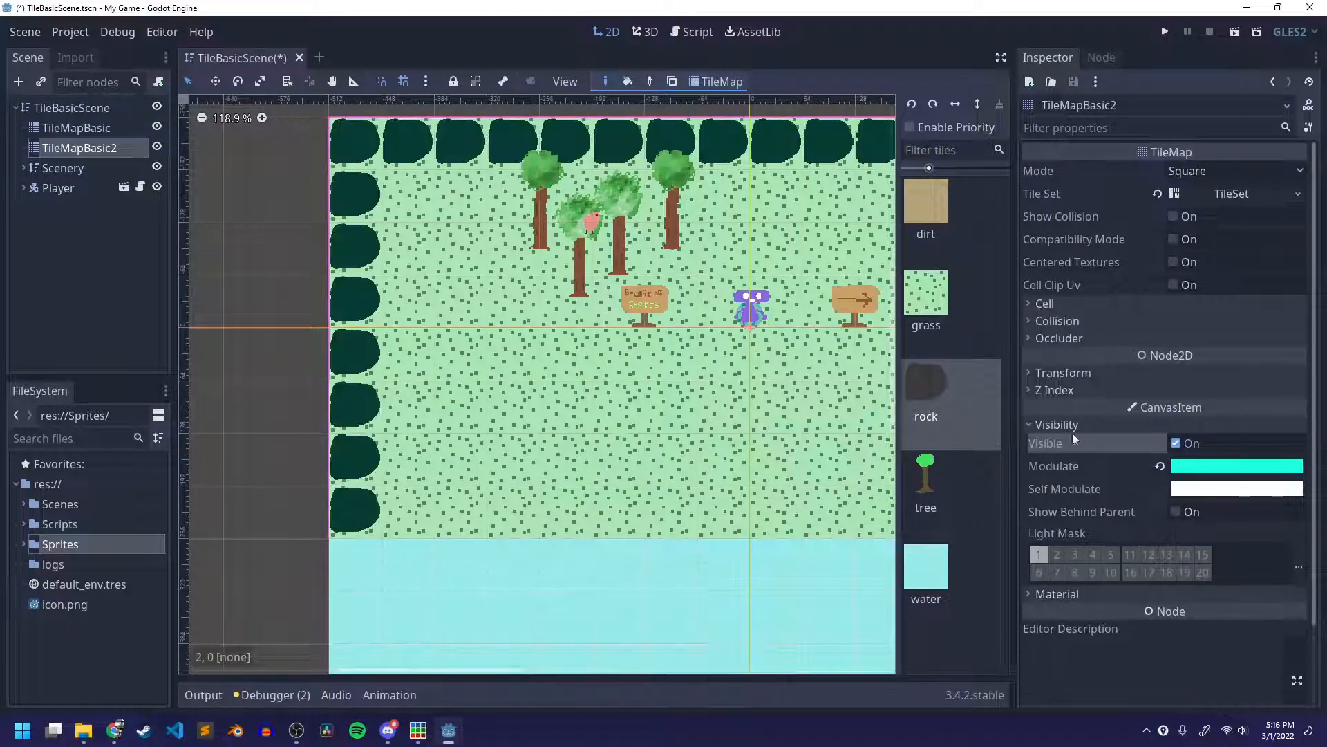
Step: Reset TileMapBasic2's Modulate color to white (ffffff)
scroll(533, 325, "down", 3)
scroll(701, 371, "up", 6)
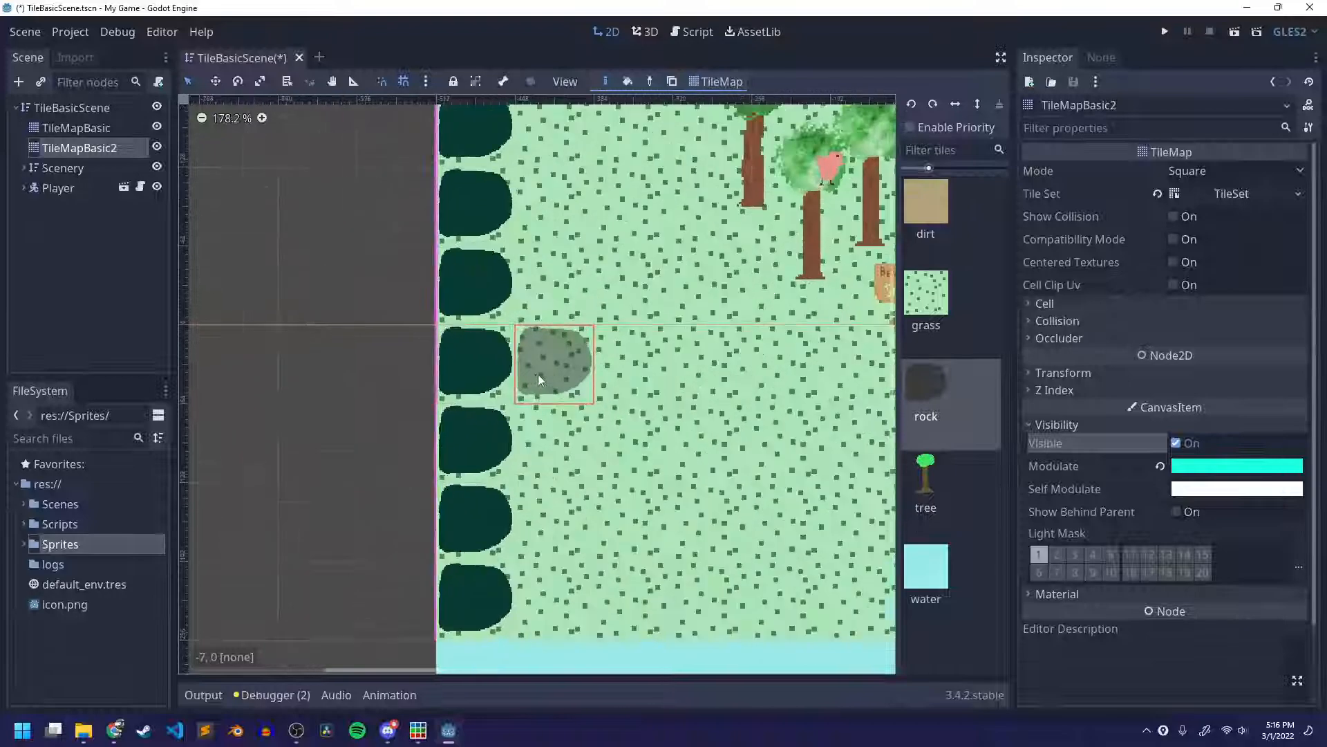
scroll(702, 371, "up", 1)
left_click(1237, 467)
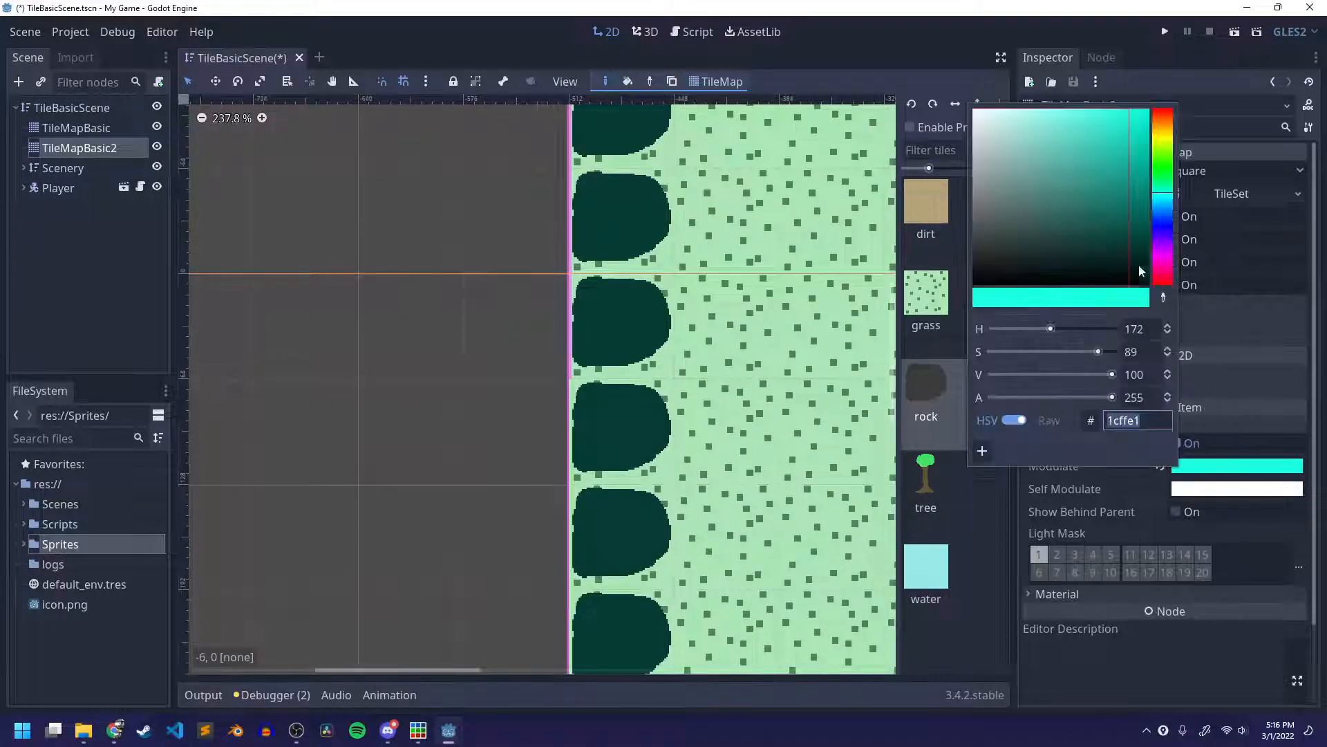
left_click(977, 119)
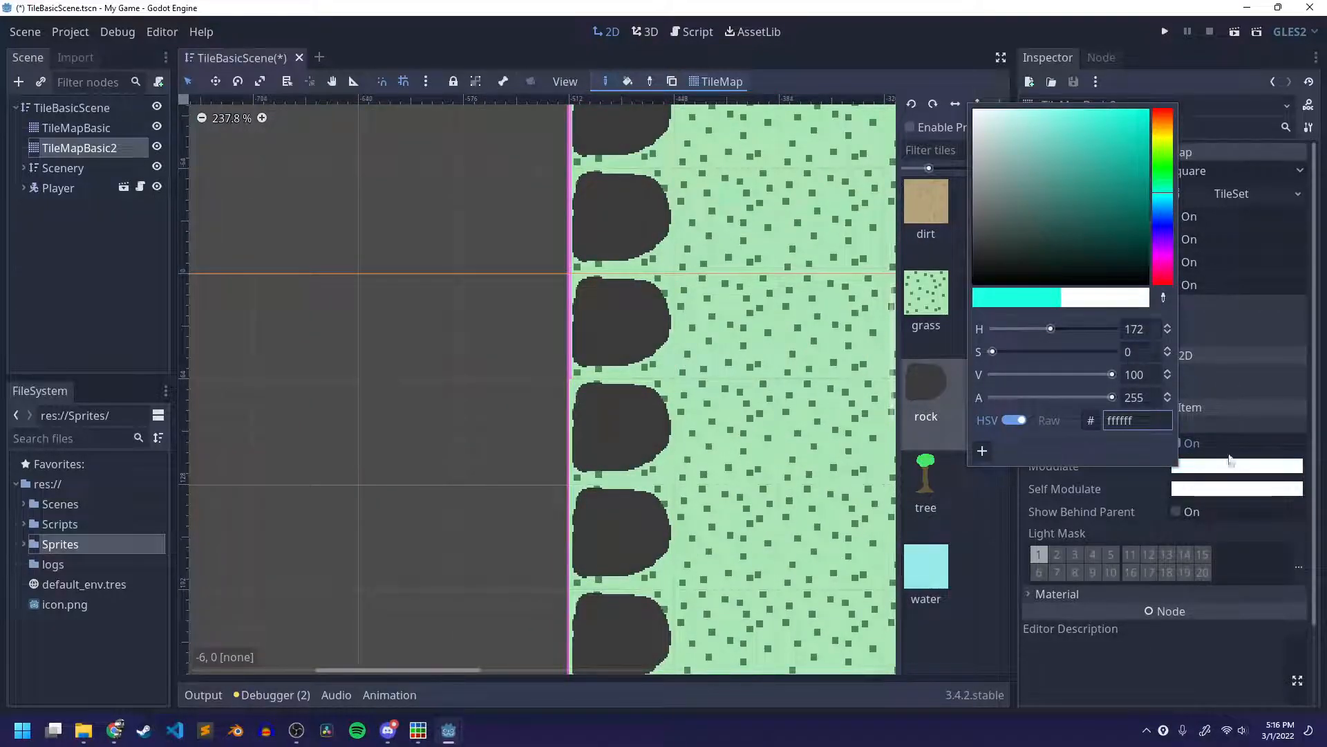
left_click(1230, 452)
key("ctrl+z")
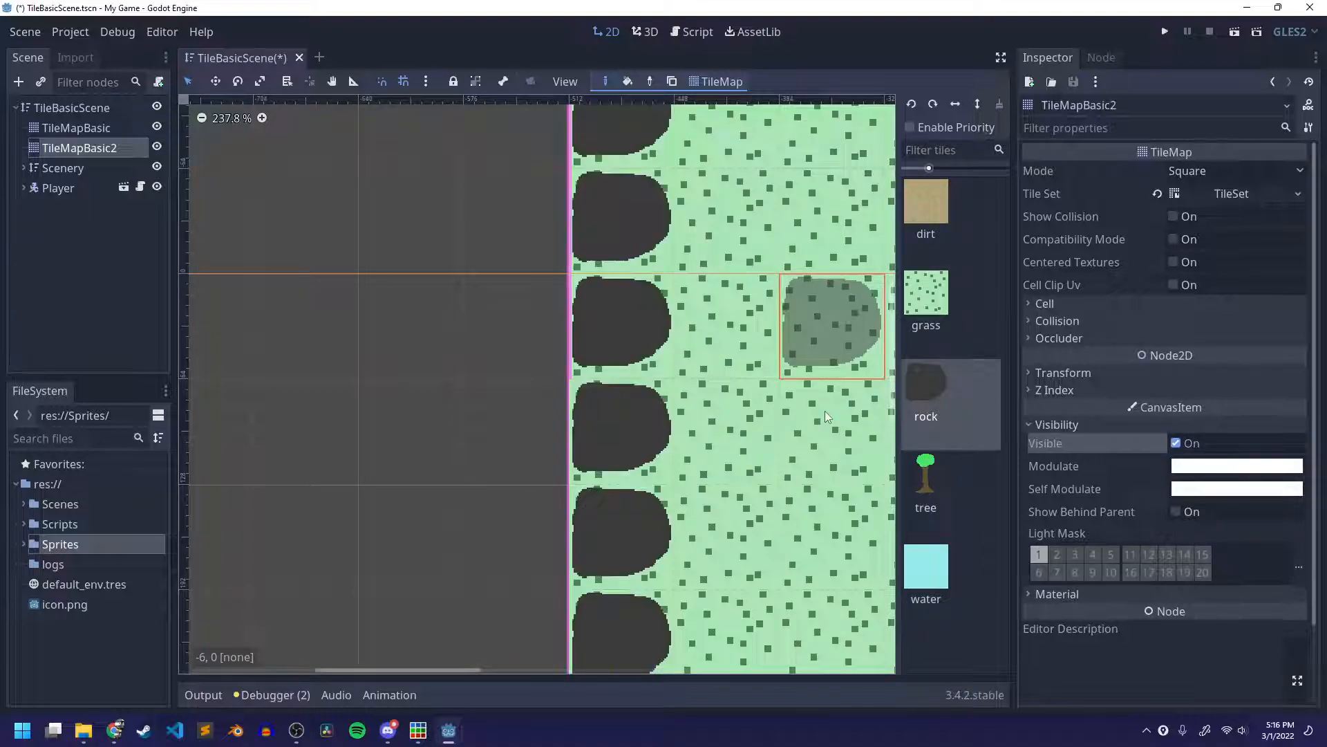
Step: Collapse TileMapBasic2's Visibility properties and save the scene
scroll(824, 411, "down", 1)
left_click(1114, 425)
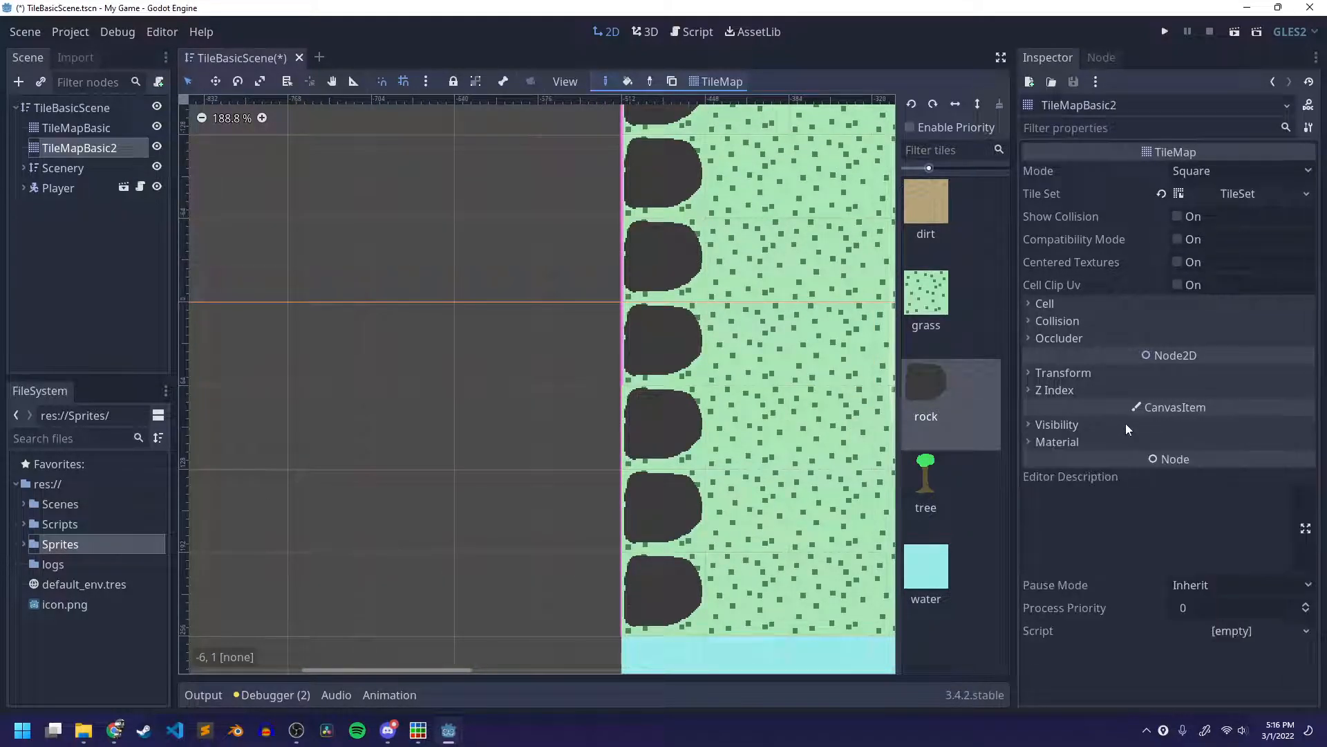
scroll(847, 464, "down", 8)
middle_click_drag(847, 464, 302, 541)
scroll(425, 519, "down", 7)
middle_click_drag(576, 519, 649, 293)
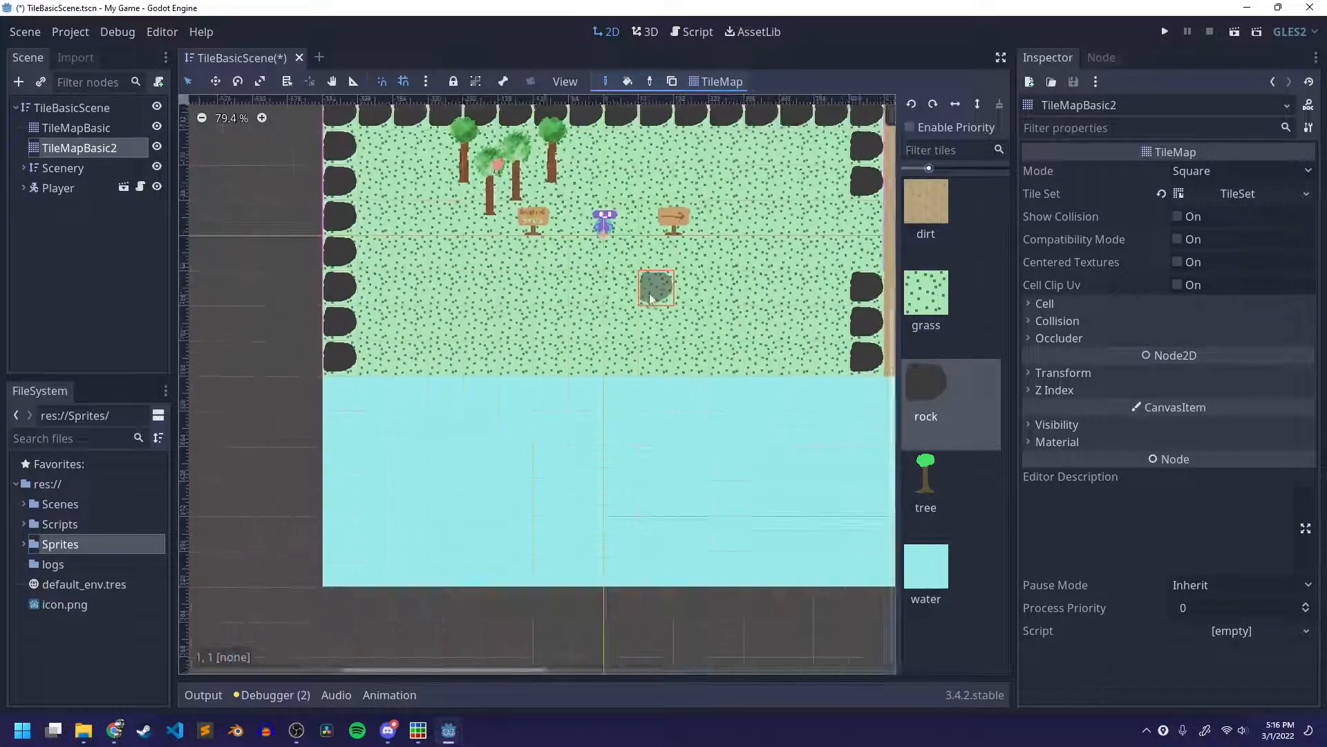
key("ctrl+s")
middle_click_drag(574, 373, 506, 512)
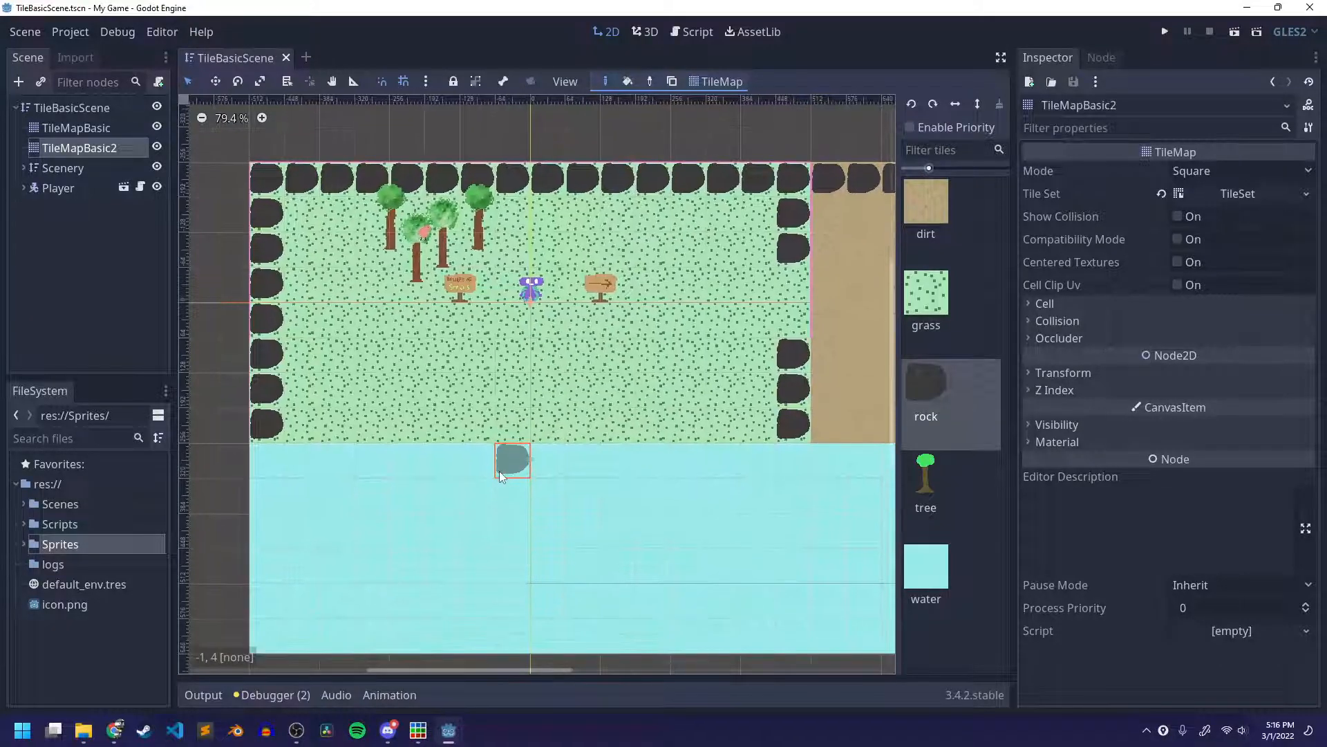
scroll(598, 473, "up", 5)
scroll(599, 472, "up", 4)
middle_click_drag(631, 335, 341, 412)
scroll(698, 529, "down", 10)
middle_click_drag(335, 413, 699, 379)
scroll(493, 418, "down", 1)
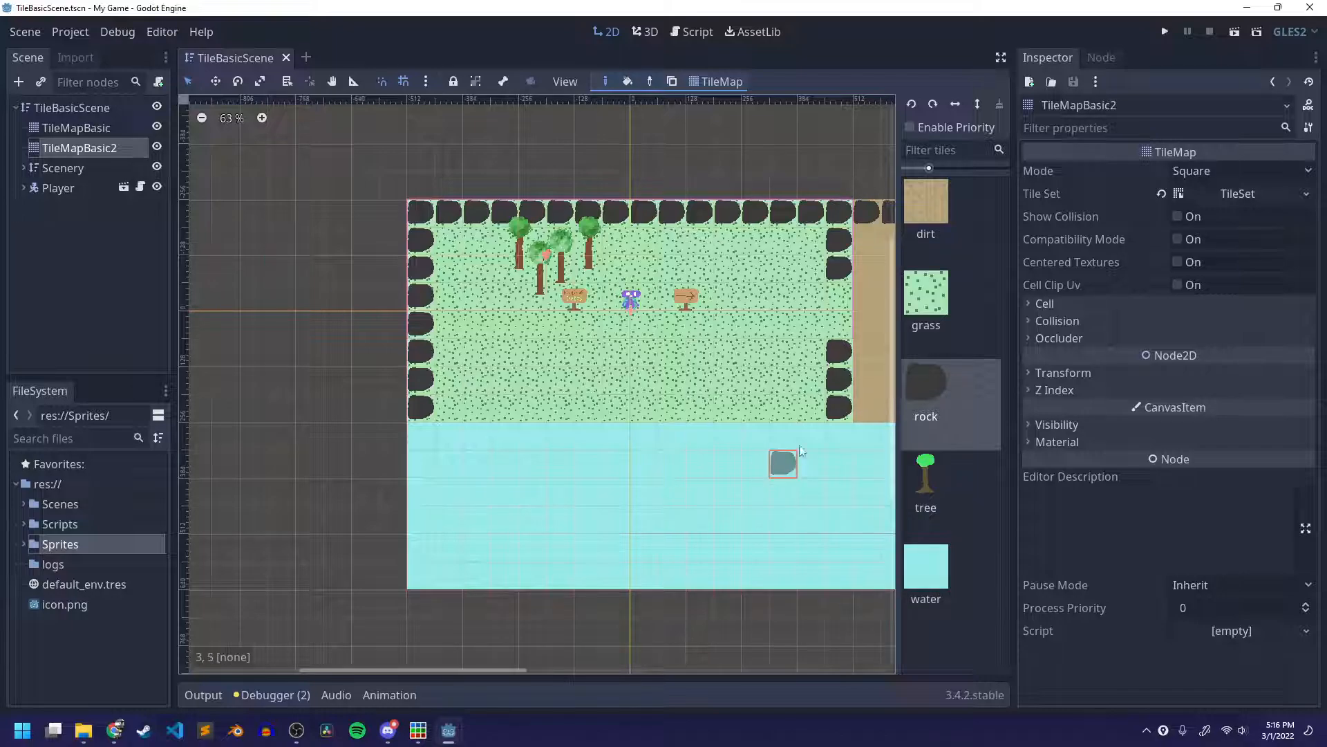
scroll(484, 335, "down", 2)
mouse_move(534, 490)
middle_mouse_down()
mouse_move(325, 455)
mouse_move(370, 449)
middle_mouse_up()
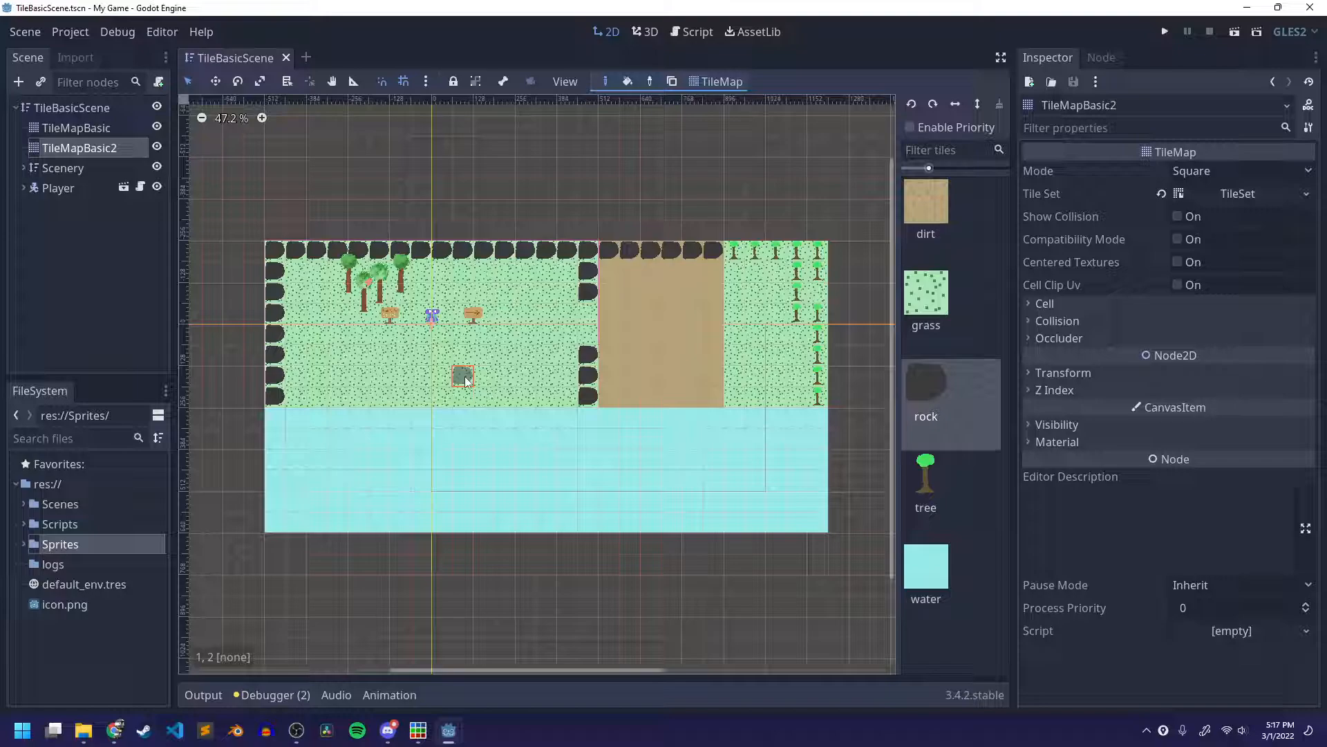
scroll(465, 380, "up", 10)
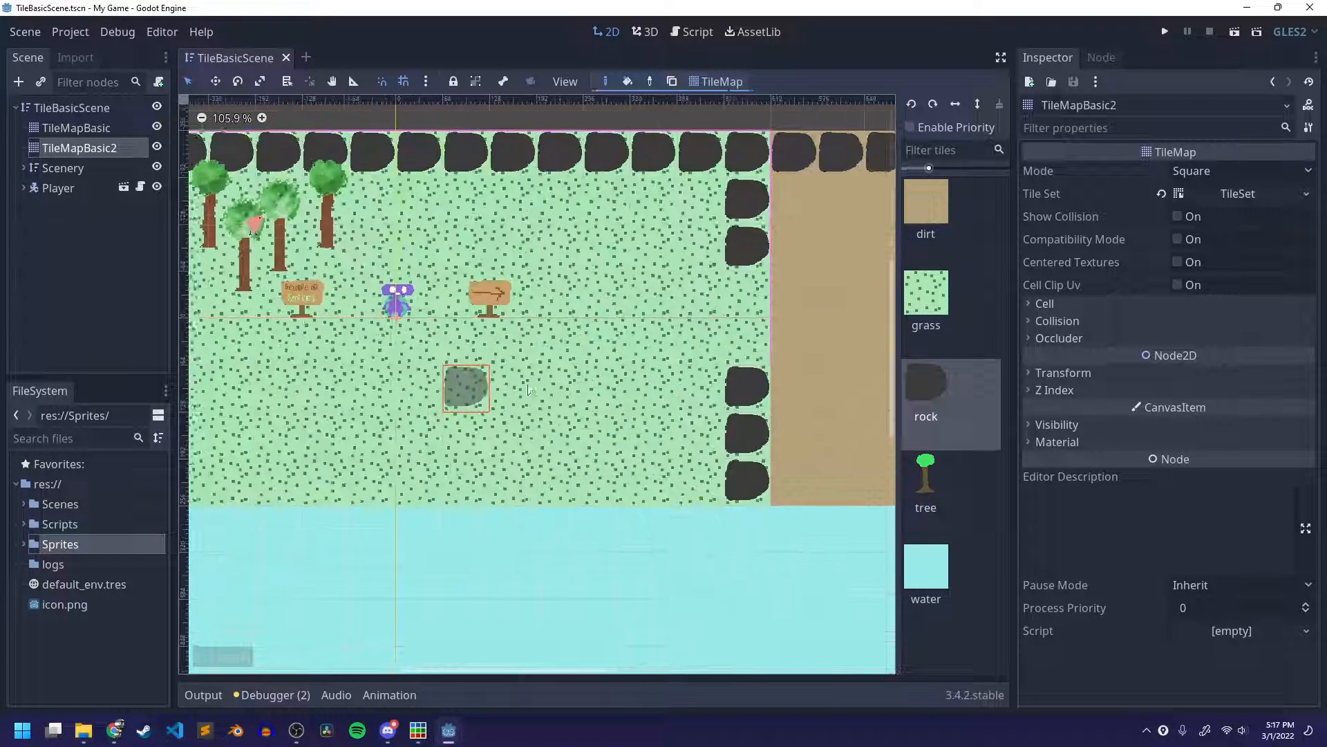
scroll(766, 448, "down", 3)
scroll(629, 422, "up", 3)
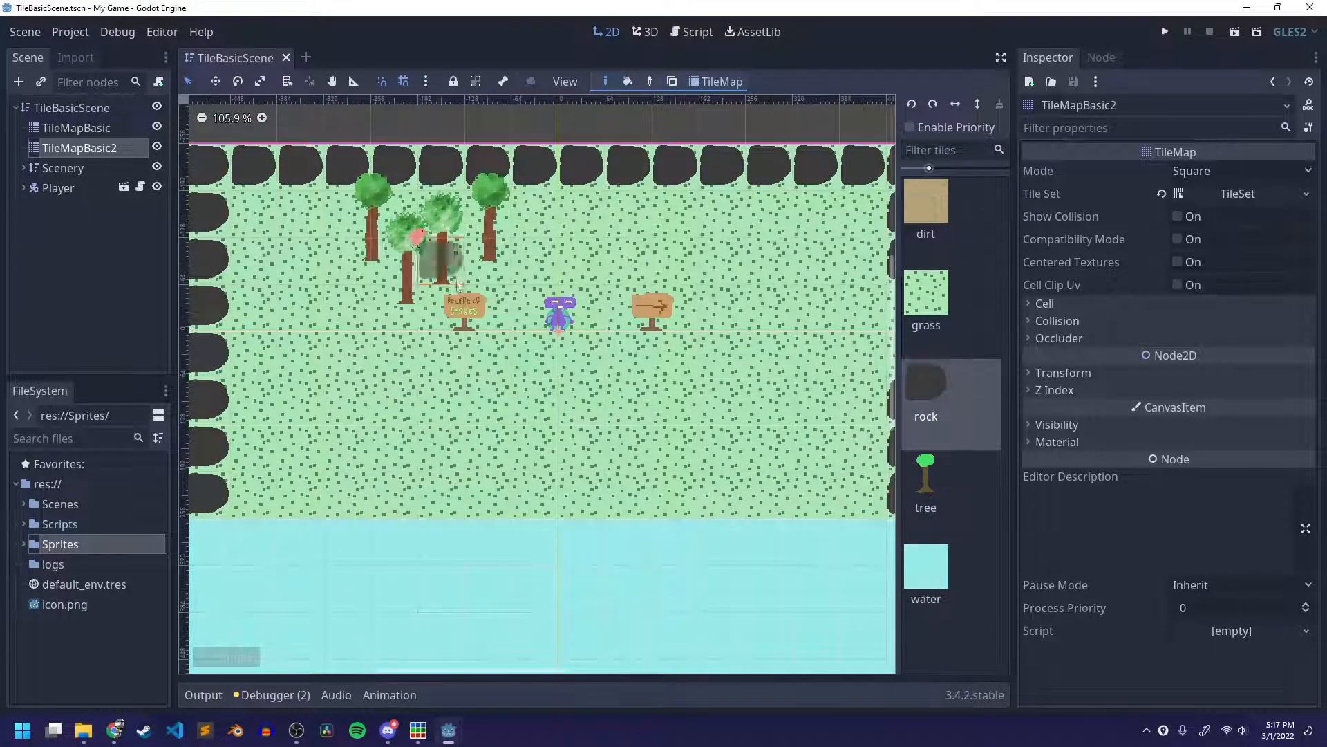
Step: Select TileMapBasic, examine the player and the surrounding grass and water closely, and collapse its Cell properties
scroll(457, 283, "down", 2)
left_click(104, 127)
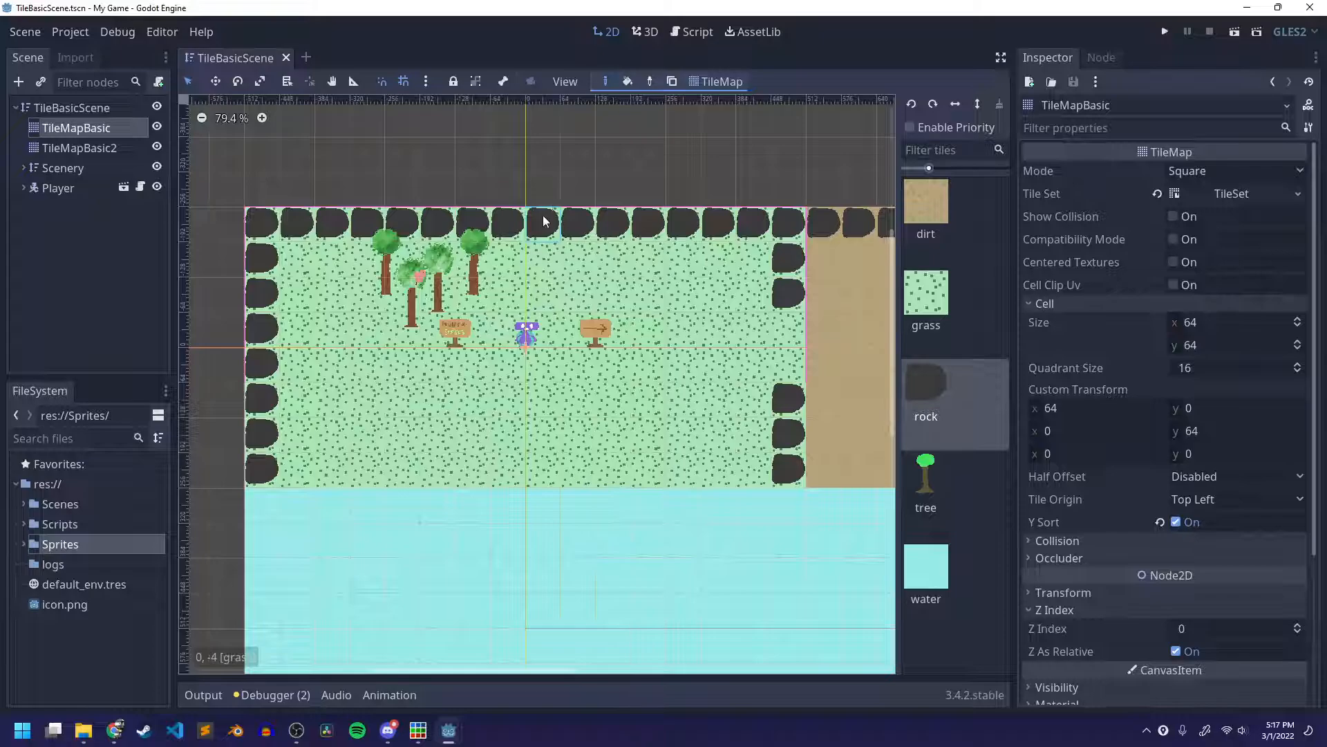
scroll(580, 376, "up", 2)
scroll(581, 376, "up", 18)
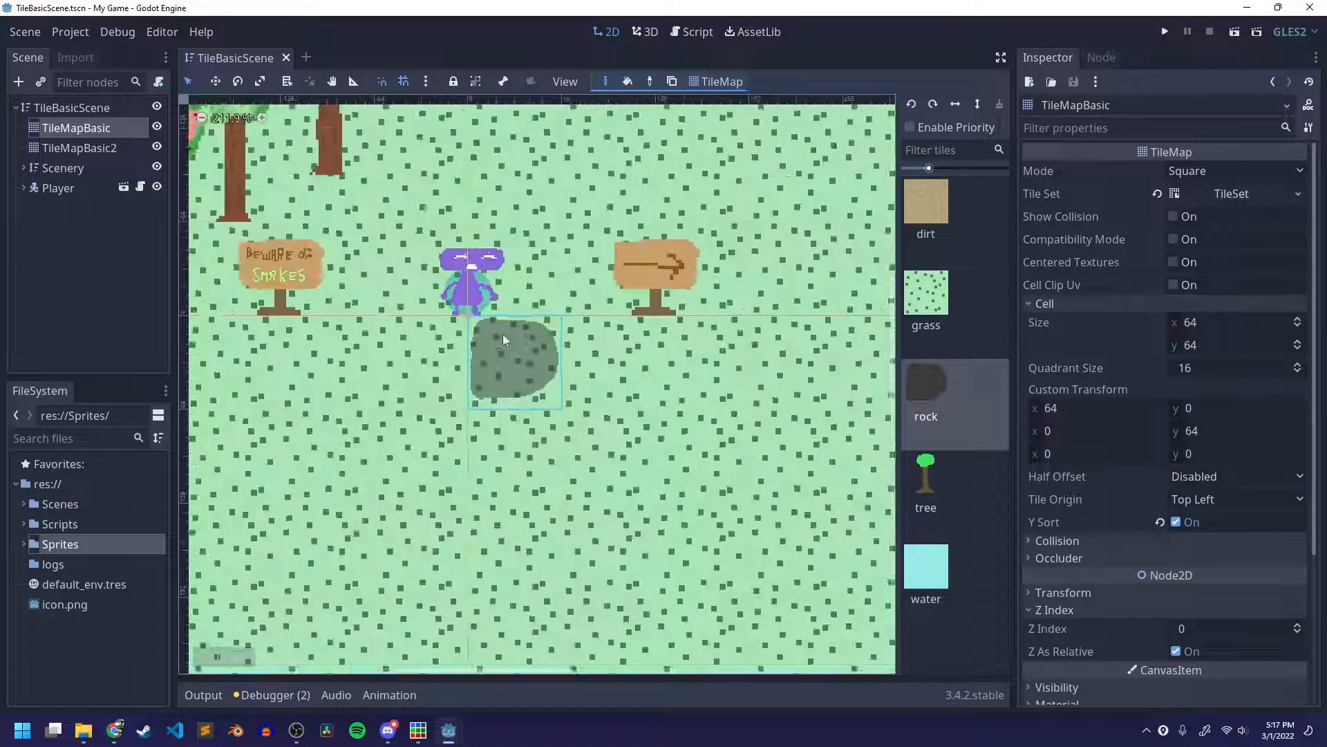
scroll(549, 490, "up", 3)
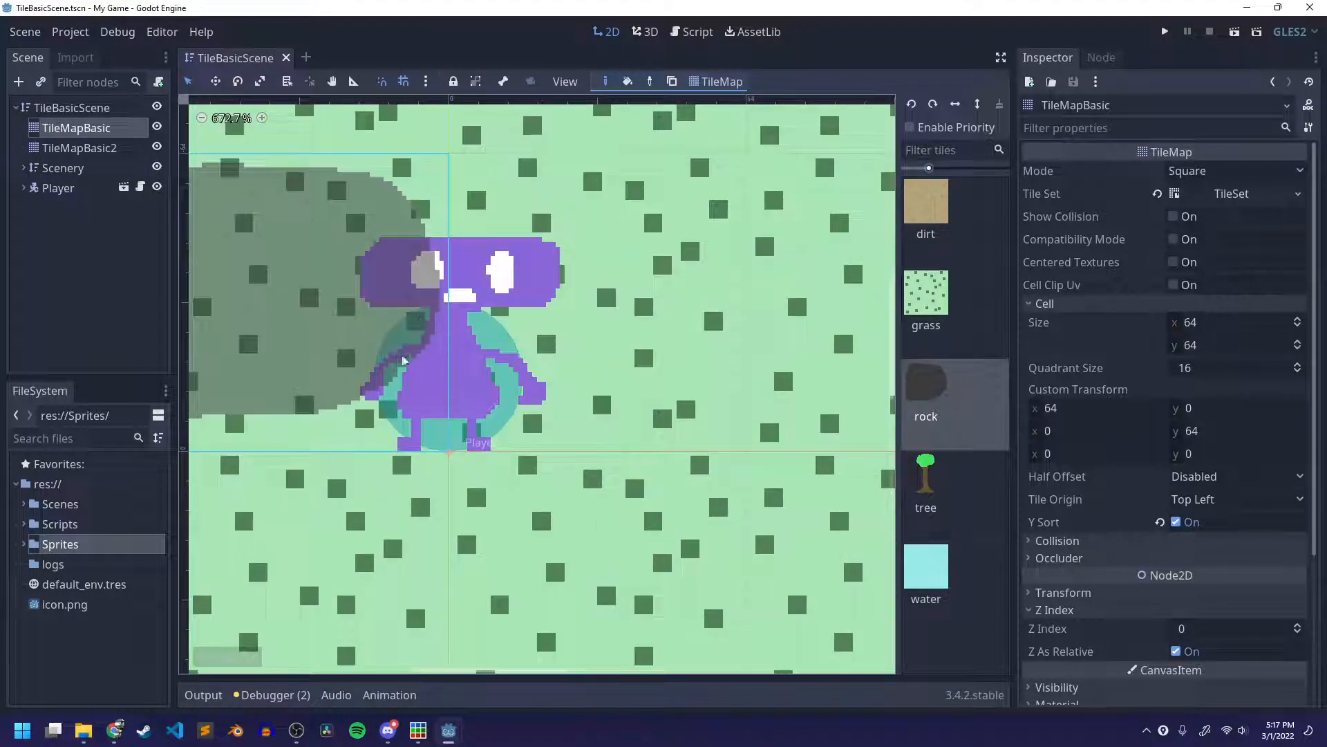
scroll(489, 404, "down", 12)
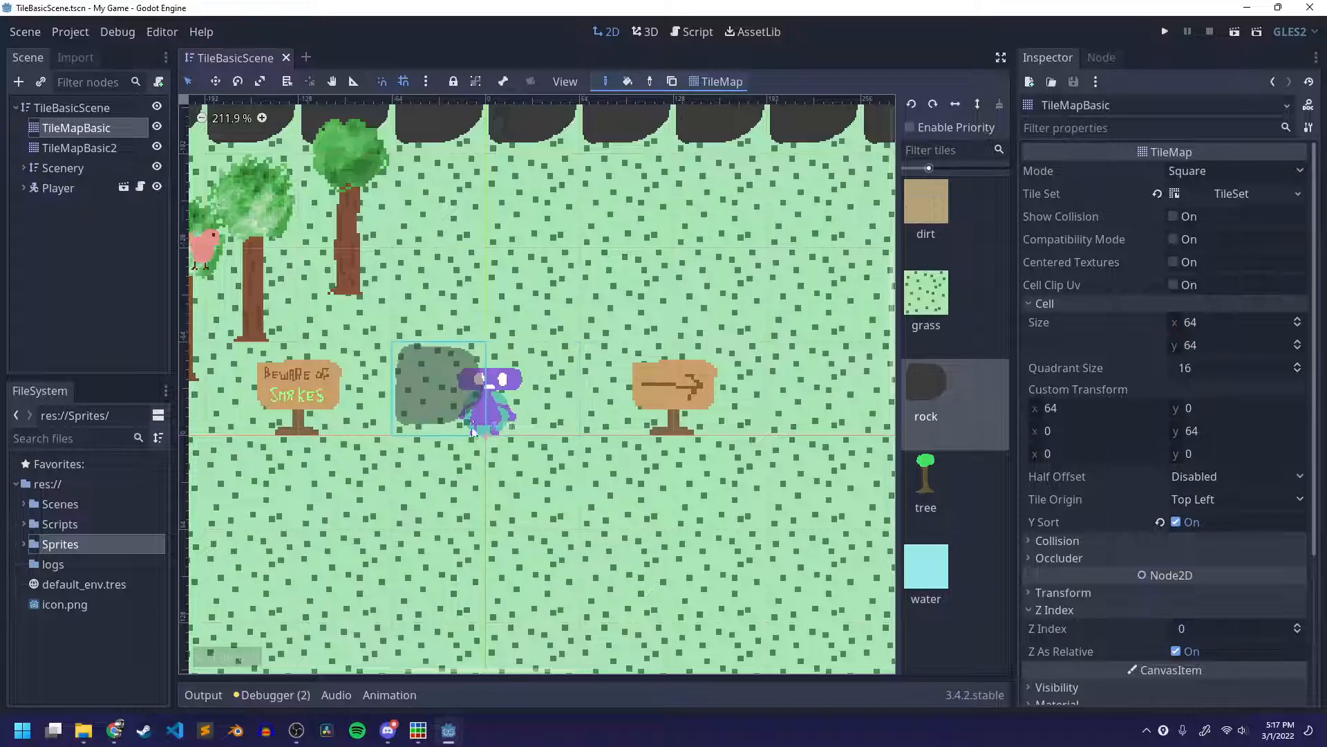
scroll(528, 437, "up", 3)
scroll(525, 401, "down", 16)
middle_click_drag(506, 662, 512, 401)
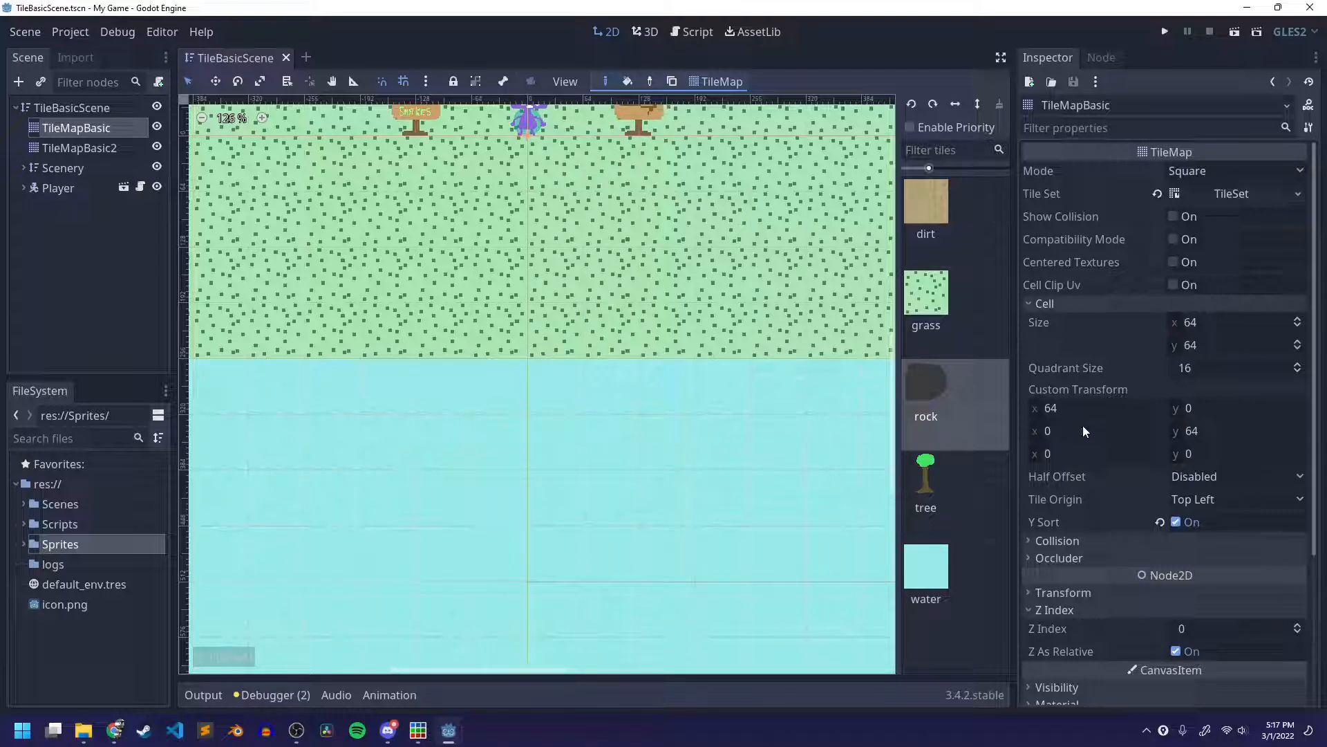
left_click(1062, 302)
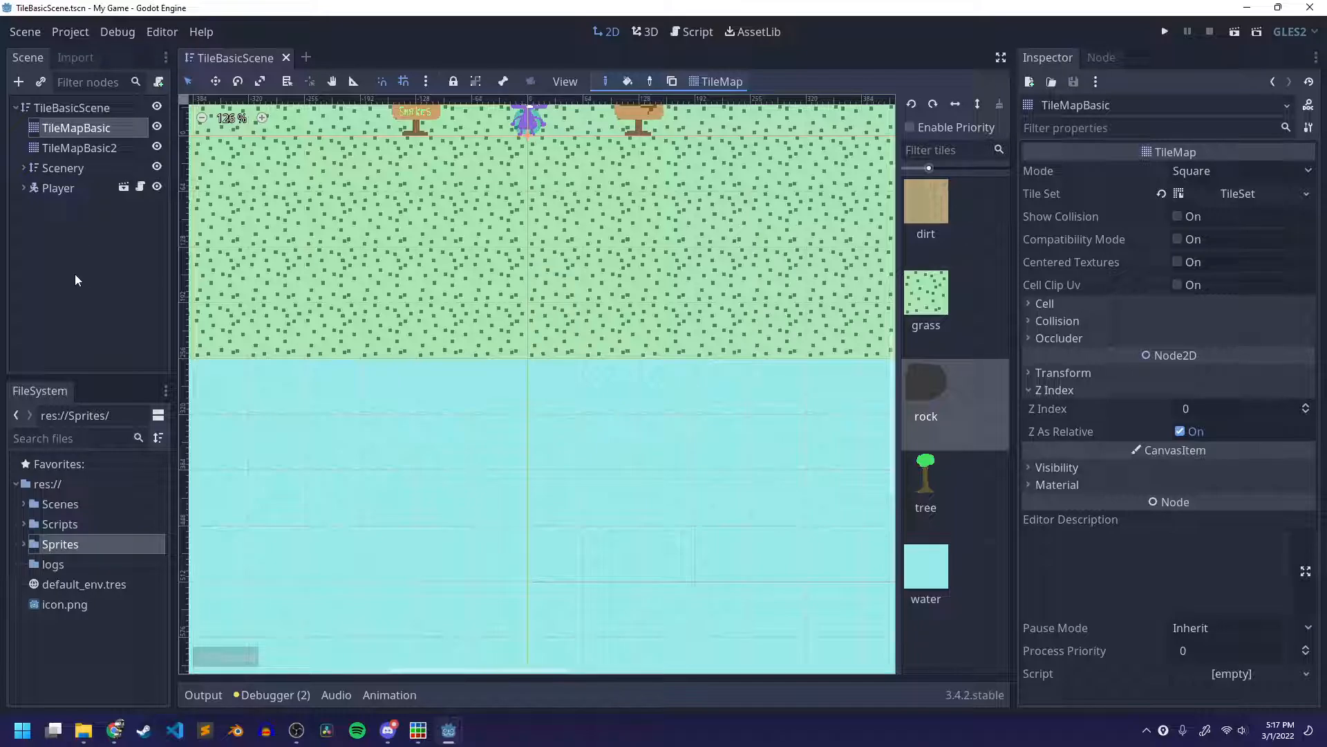
Step: Select the Player node, expand its CollisionObject2D Collision properties and show the list of collision layers
scroll(277, 328, "down", 5)
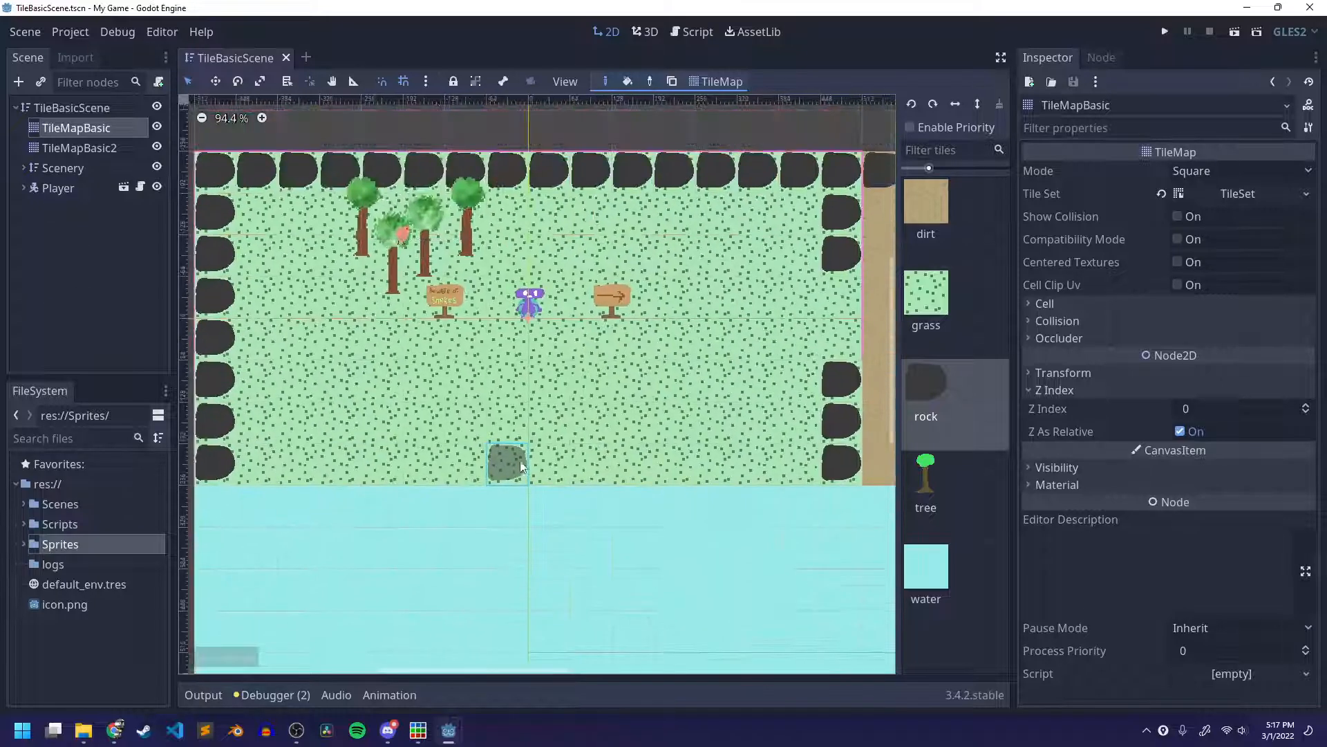
left_click(58, 188)
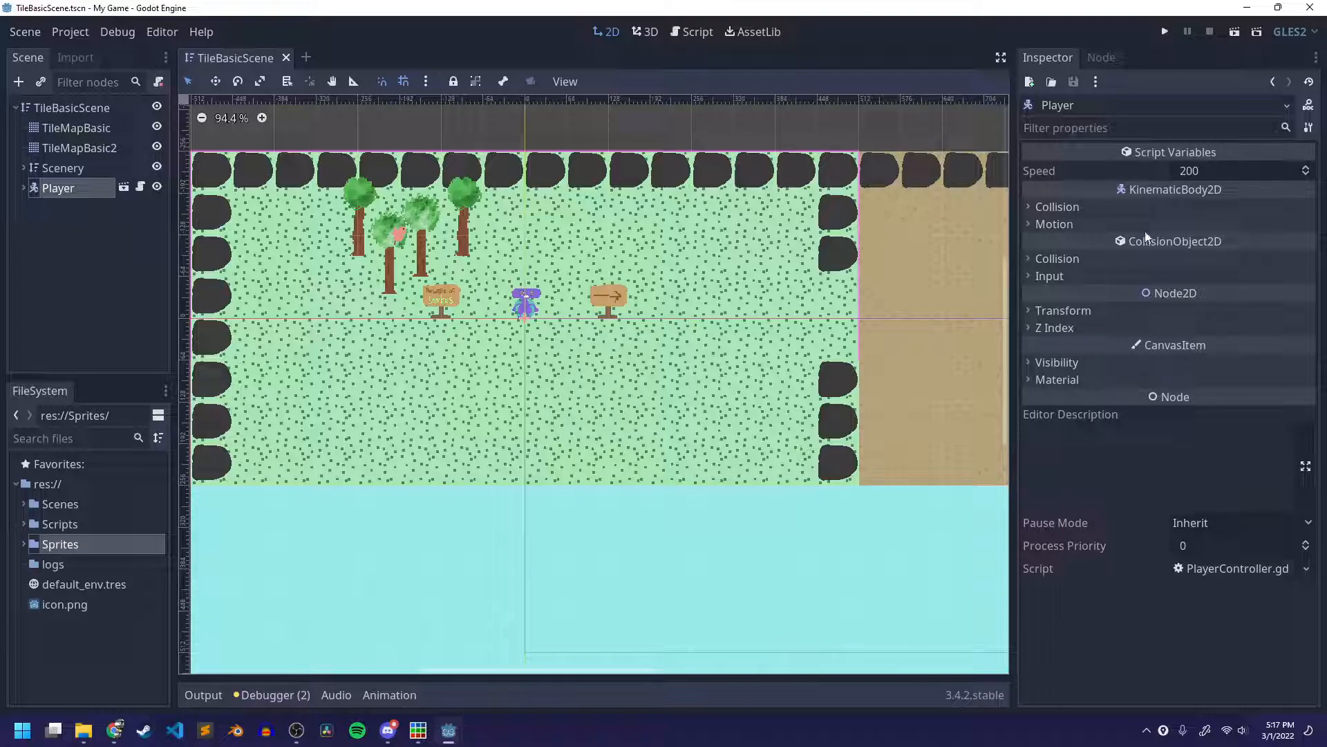
left_click(1058, 258)
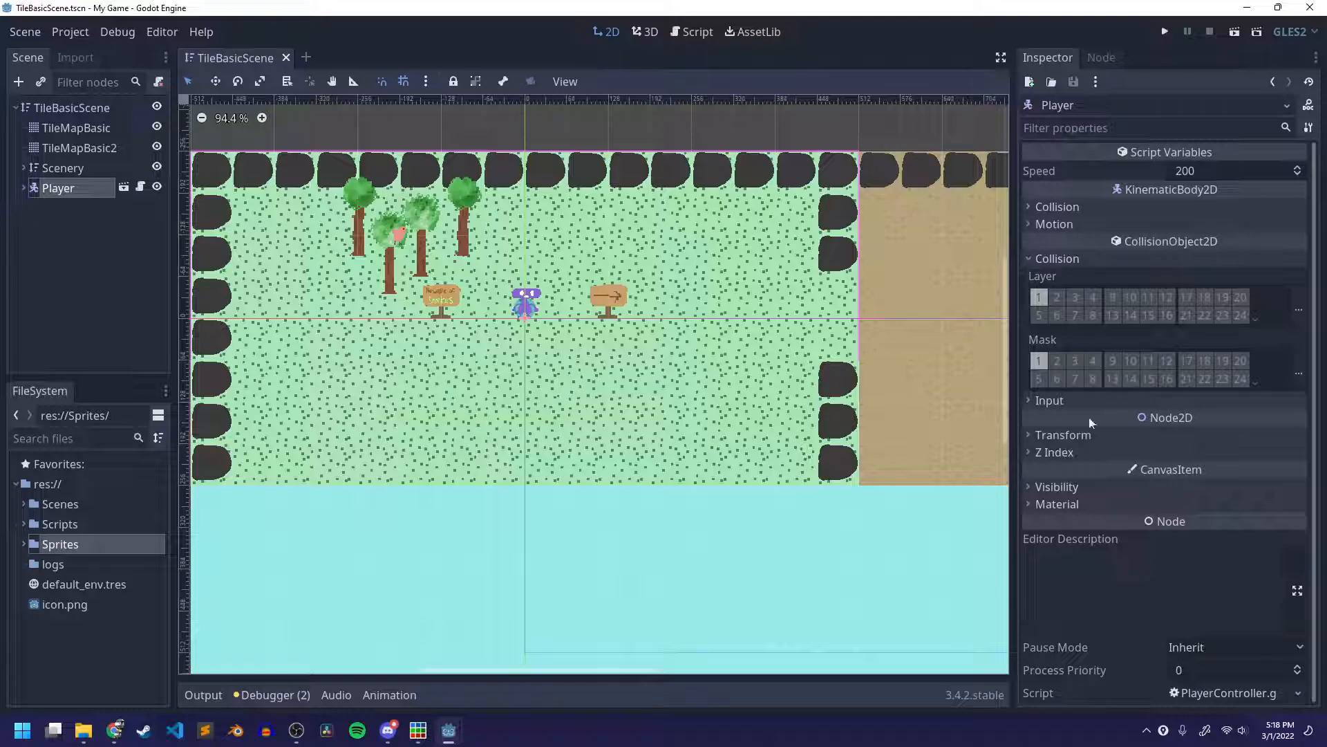
left_click(1298, 310)
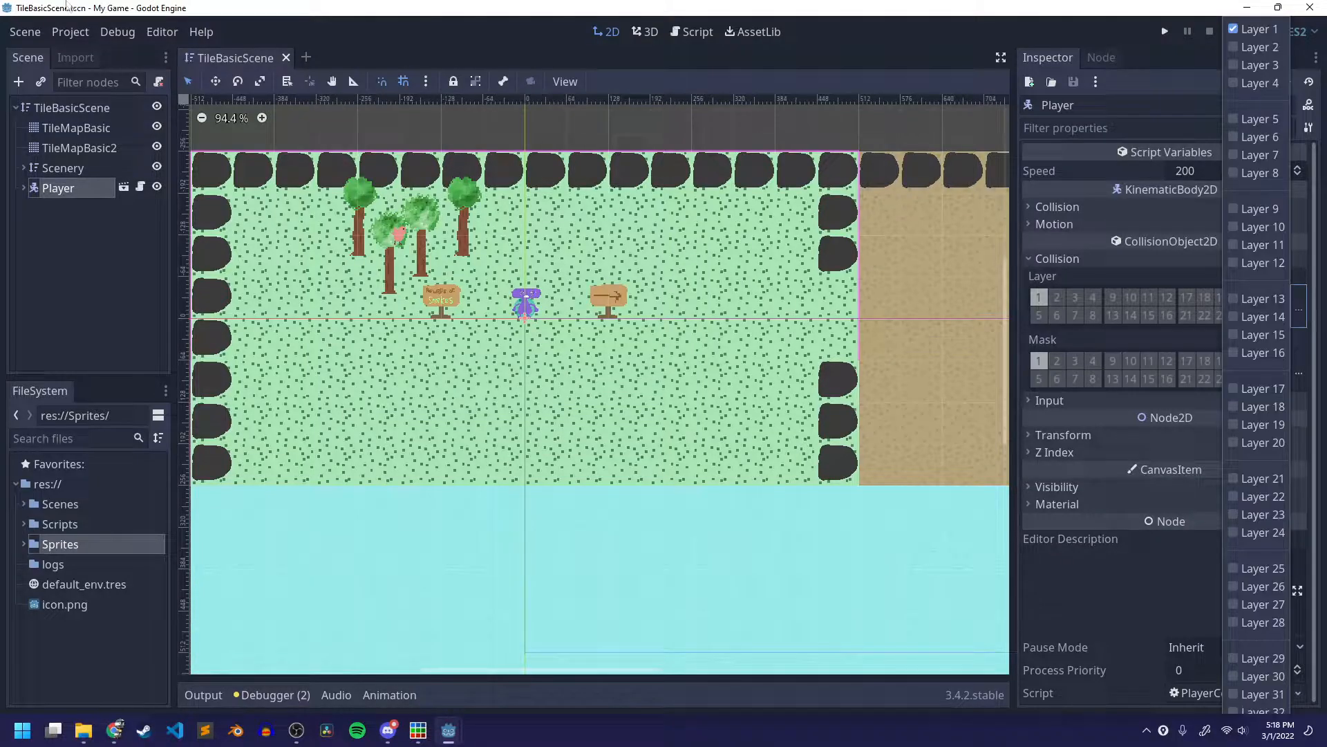
Step: Name 2D physics layer 1 Player and layer 2 Tiles in the project settings, and save the scene
left_click(69, 31)
left_click(77, 55)
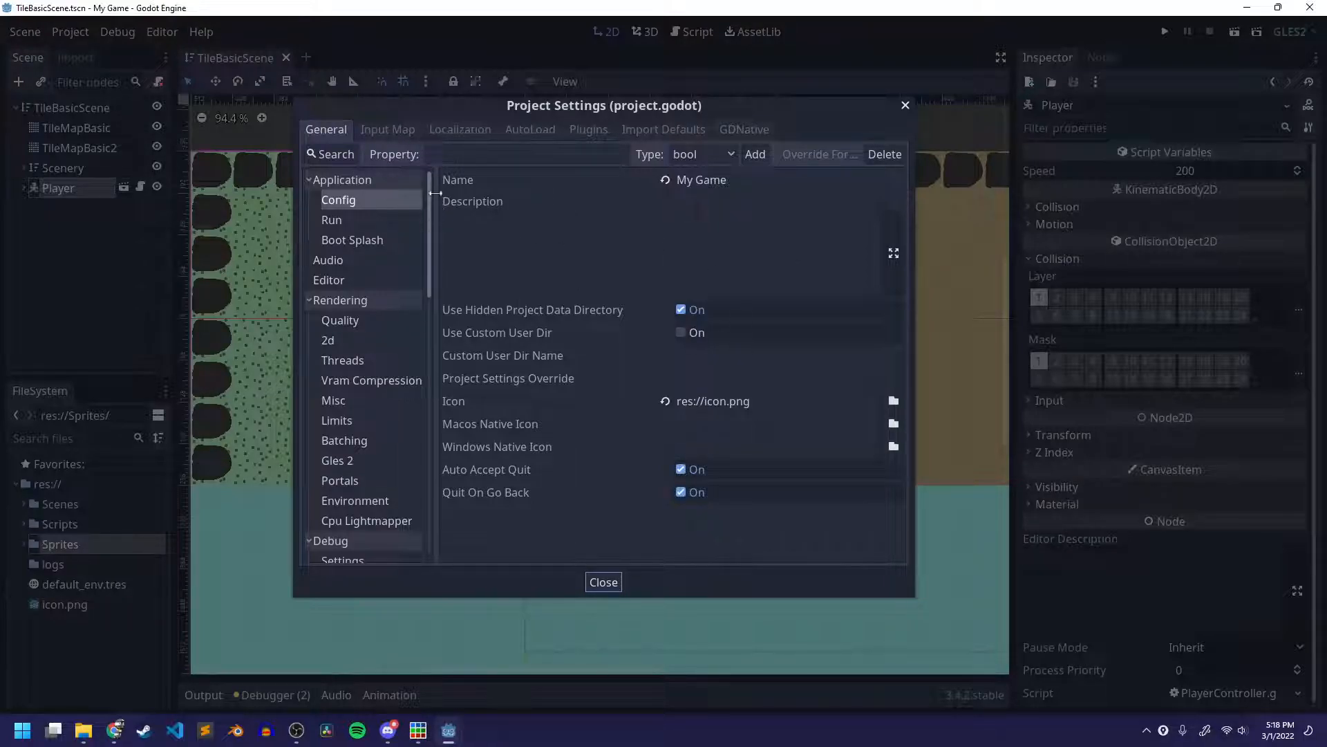
left_click_drag(430, 190, 426, 465)
left_click(334, 411)
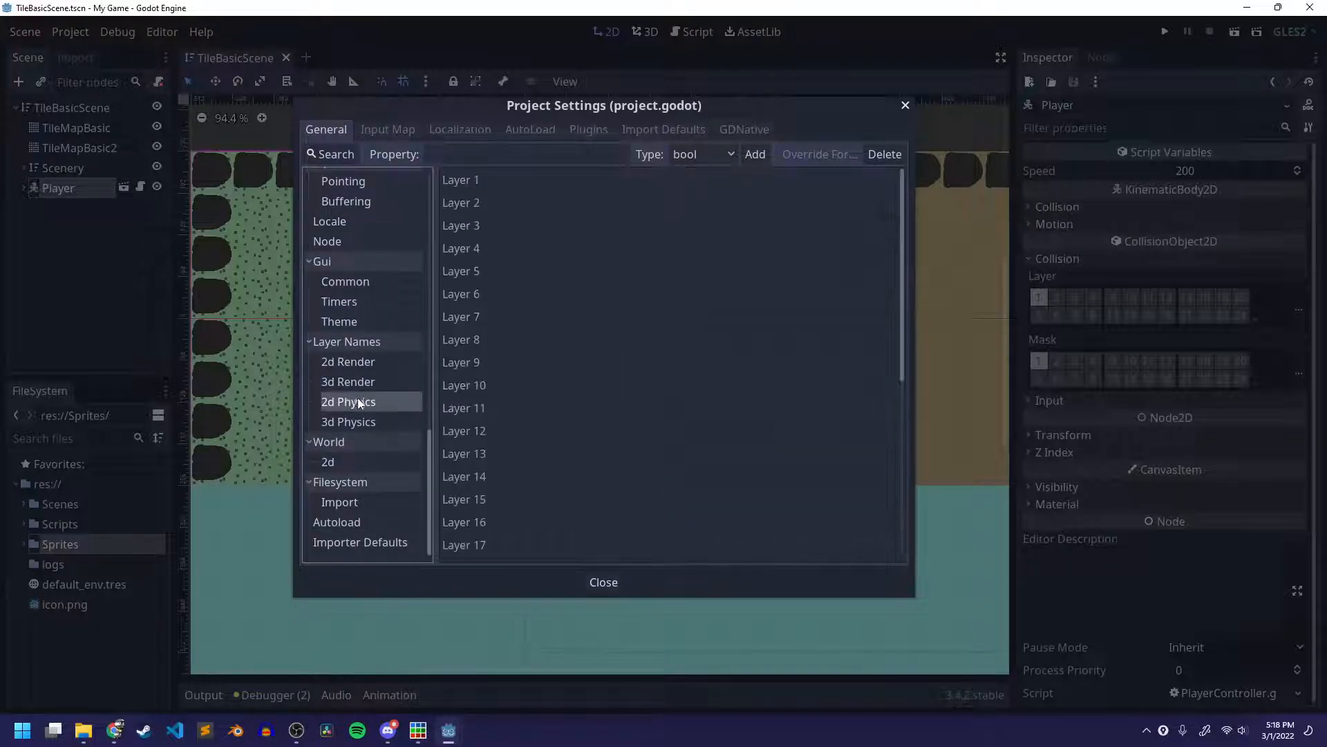
left_click(687, 181)
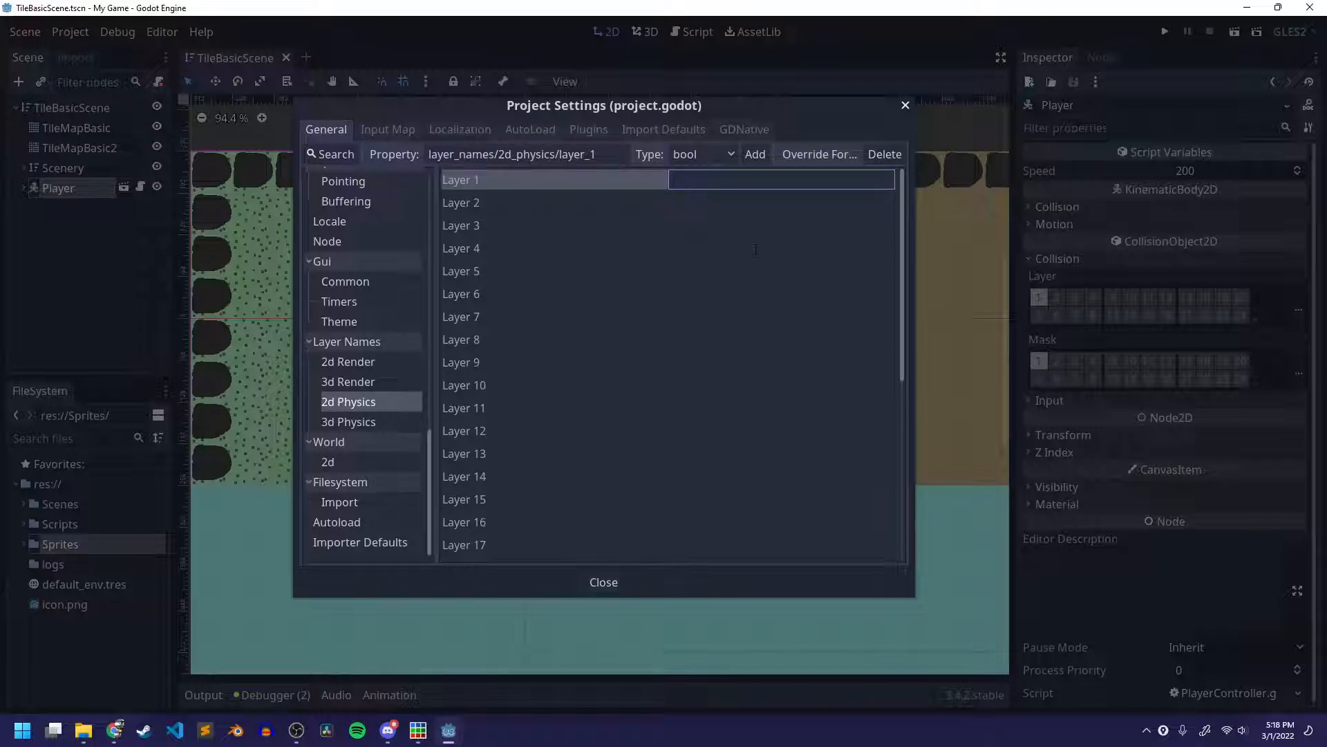
type("Player")
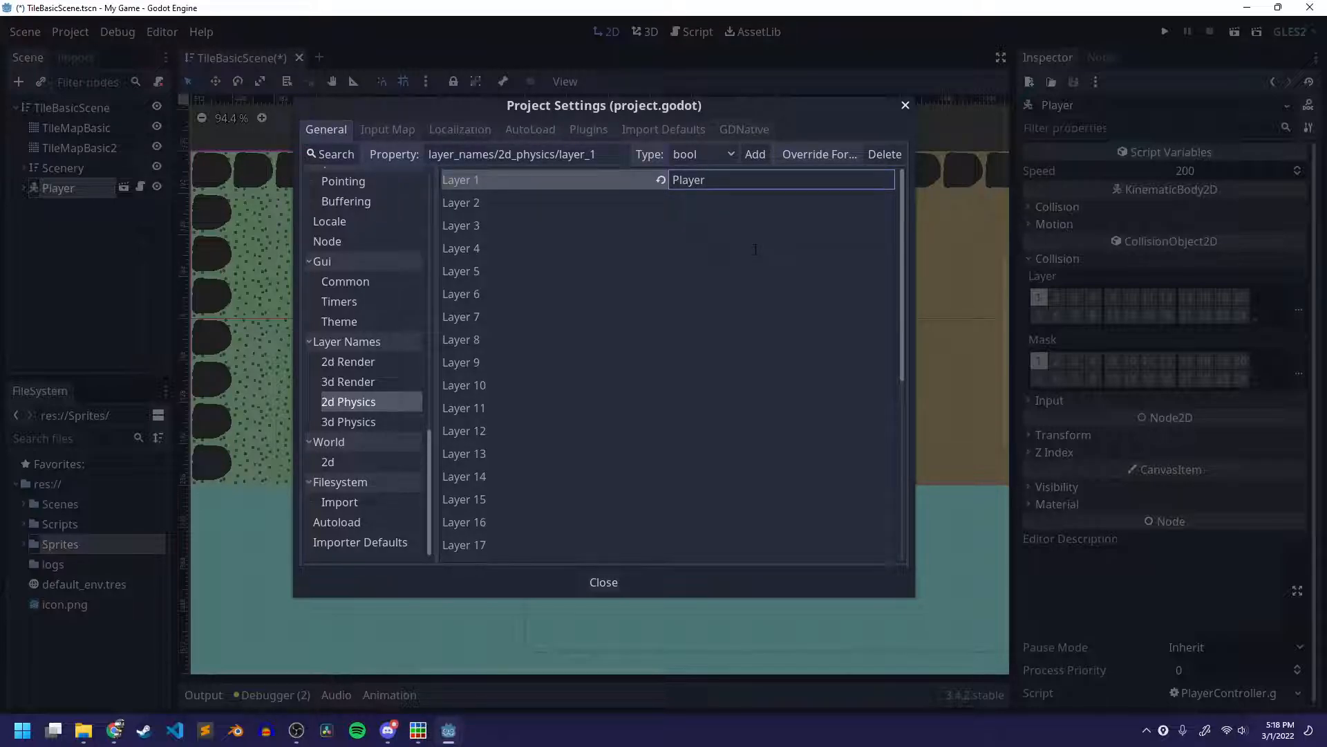
left_click(712, 203)
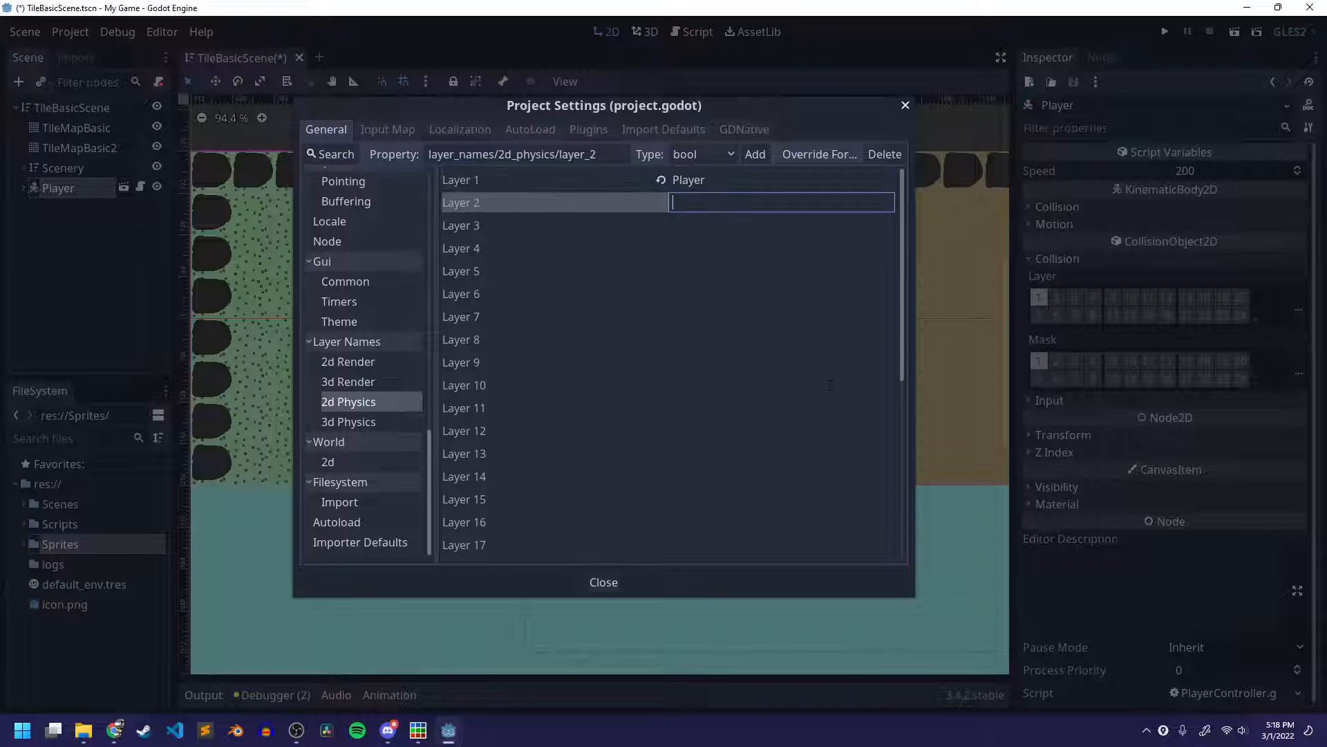
type("Tiles")
left_click(610, 584)
key("ctrl+s")
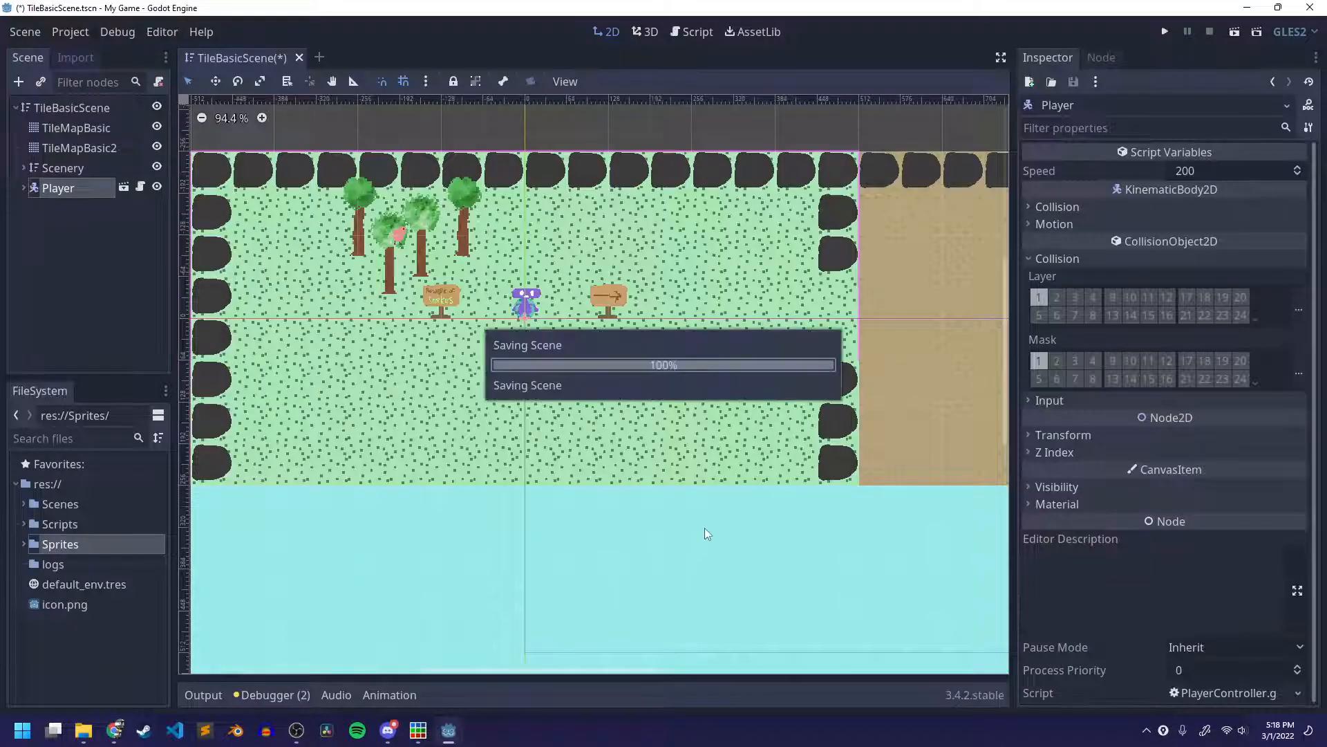
Step: Check the layer names offered for the Player's collision layer
left_click(78, 167)
left_click(69, 188)
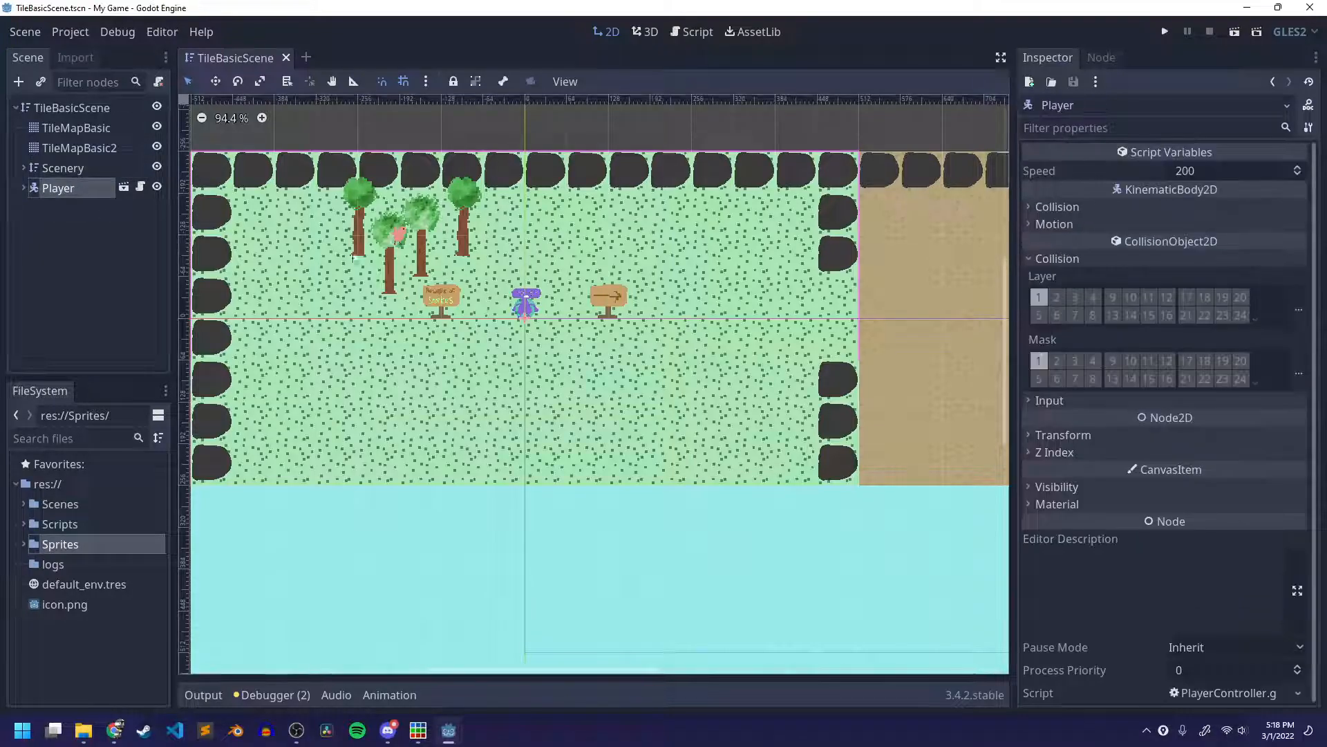
left_click(1302, 318)
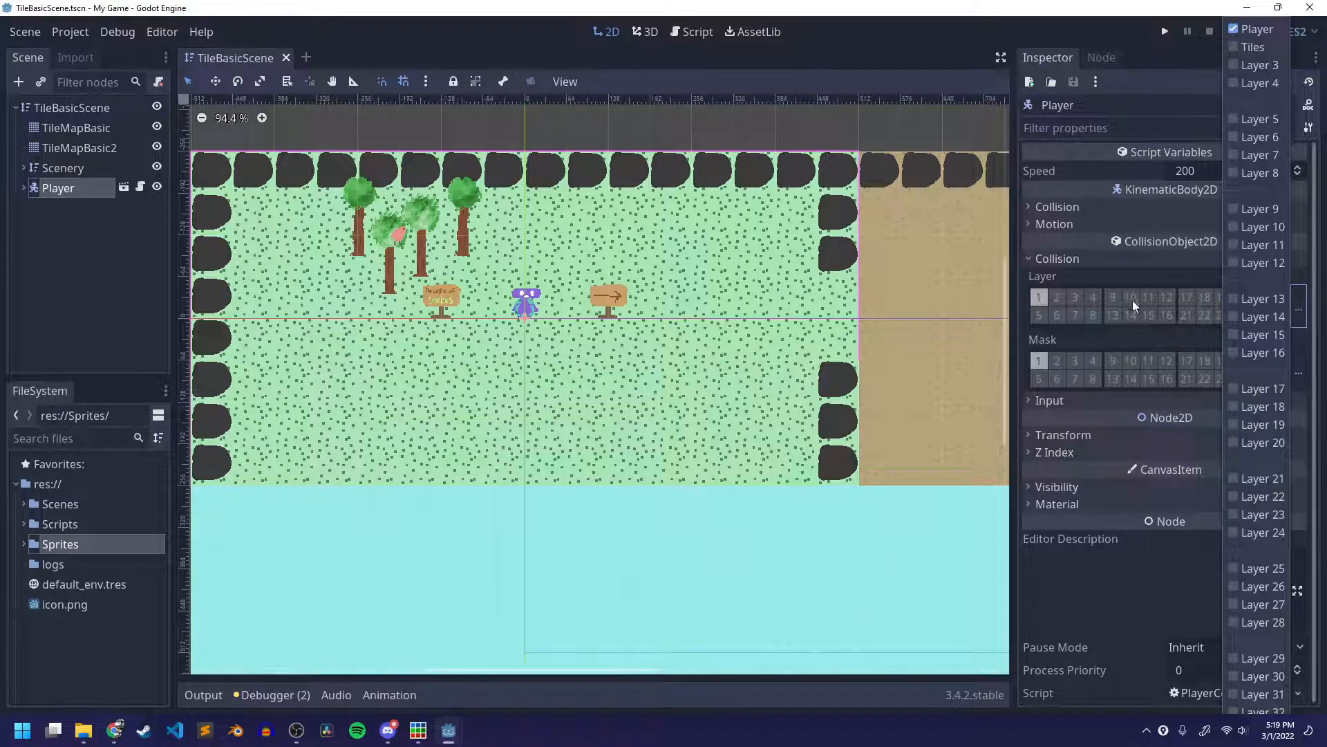
left_click(1121, 336)
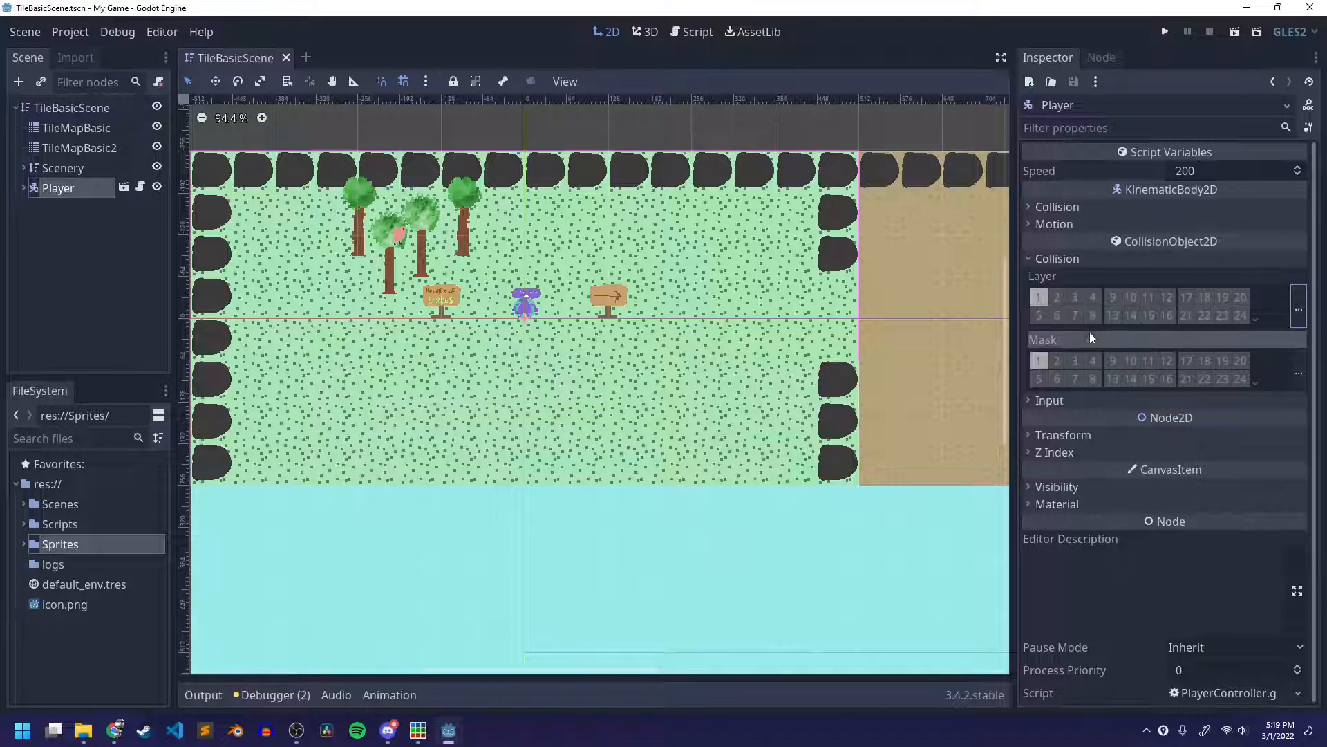
Step: Remove layer 1 from the Player's collision mask and save the scene
left_click(1038, 362)
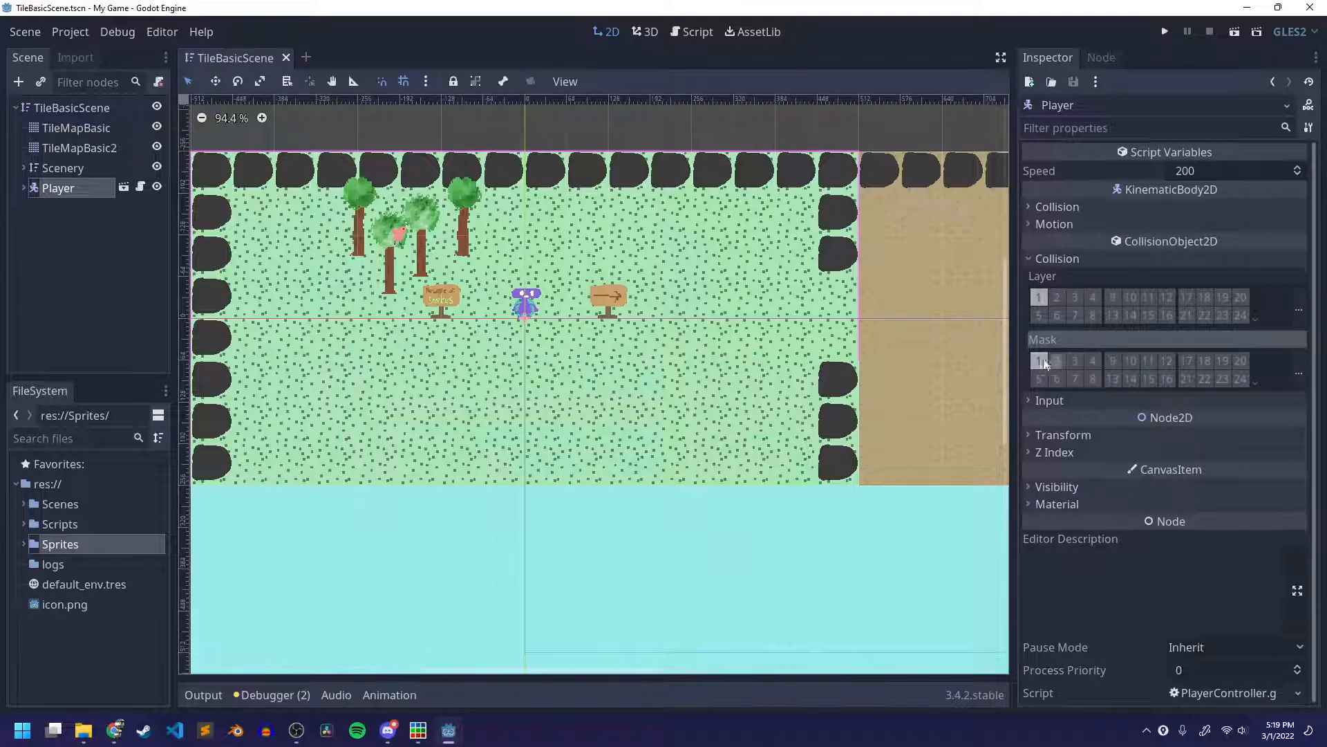
left_click(1036, 362)
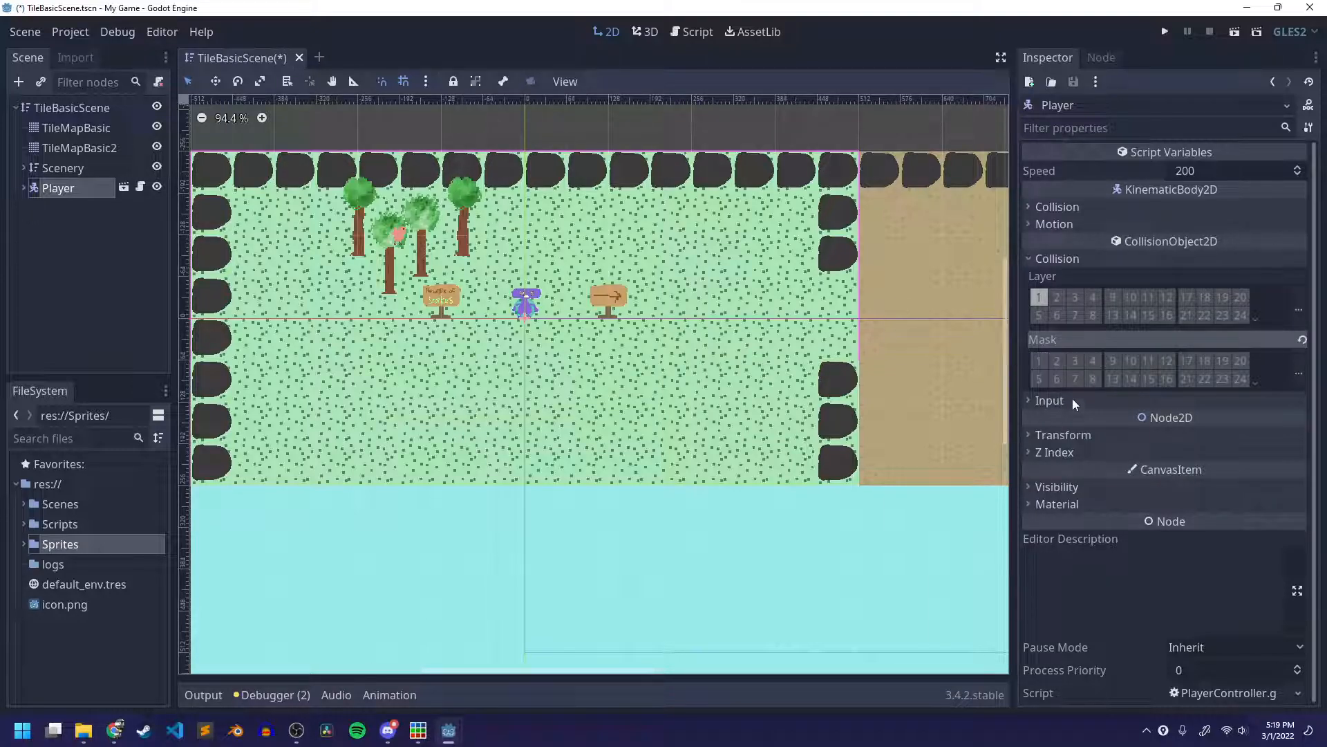
key("ctrl+s")
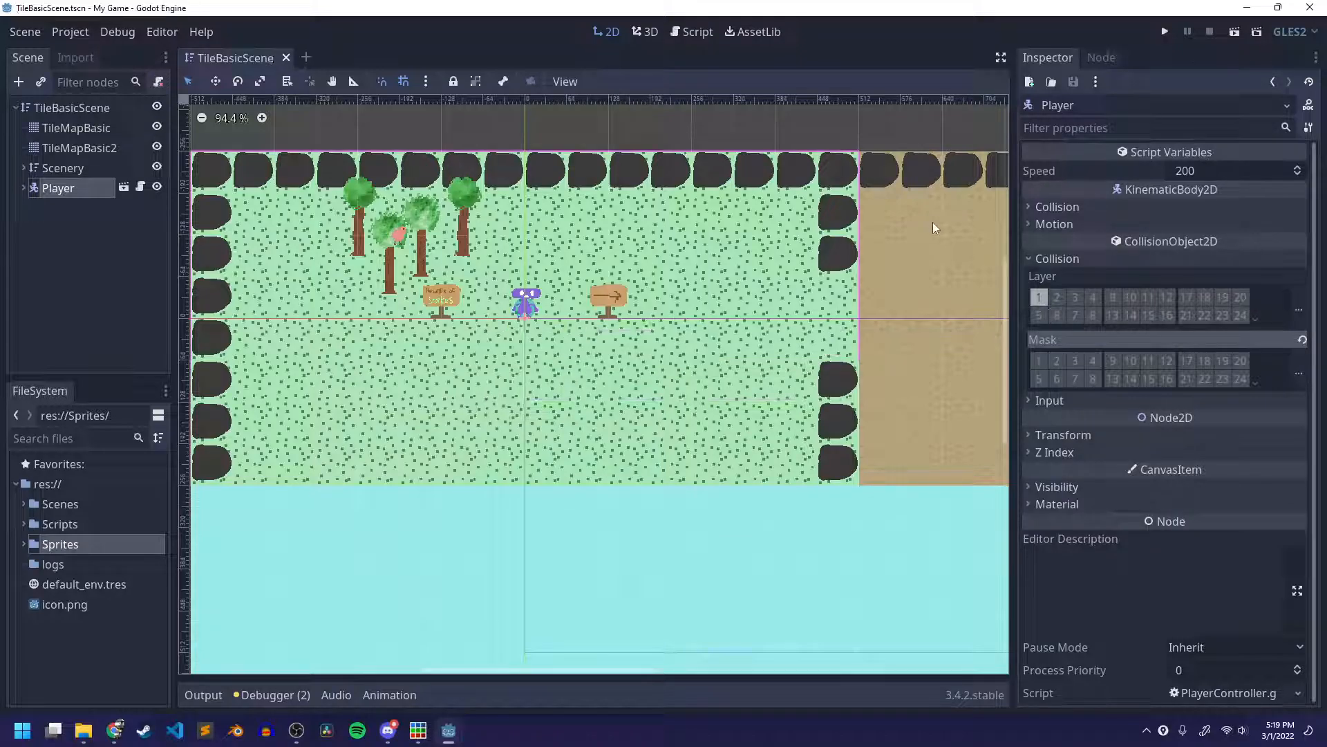
Step: Put TileMapBasic on the Tiles collision layer only, taking it off the Player layer, and save the scene
left_click(76, 129)
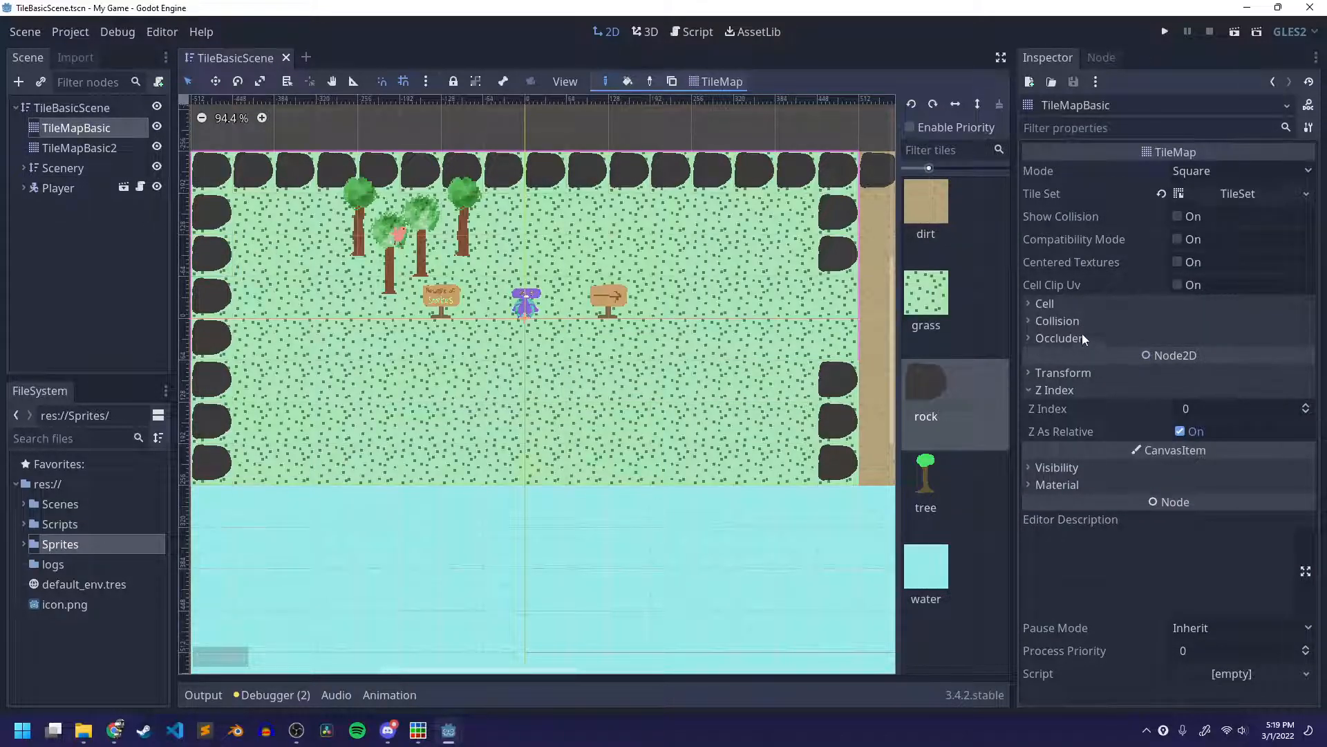
left_click(1058, 322)
scroll(1065, 401, "down", 5)
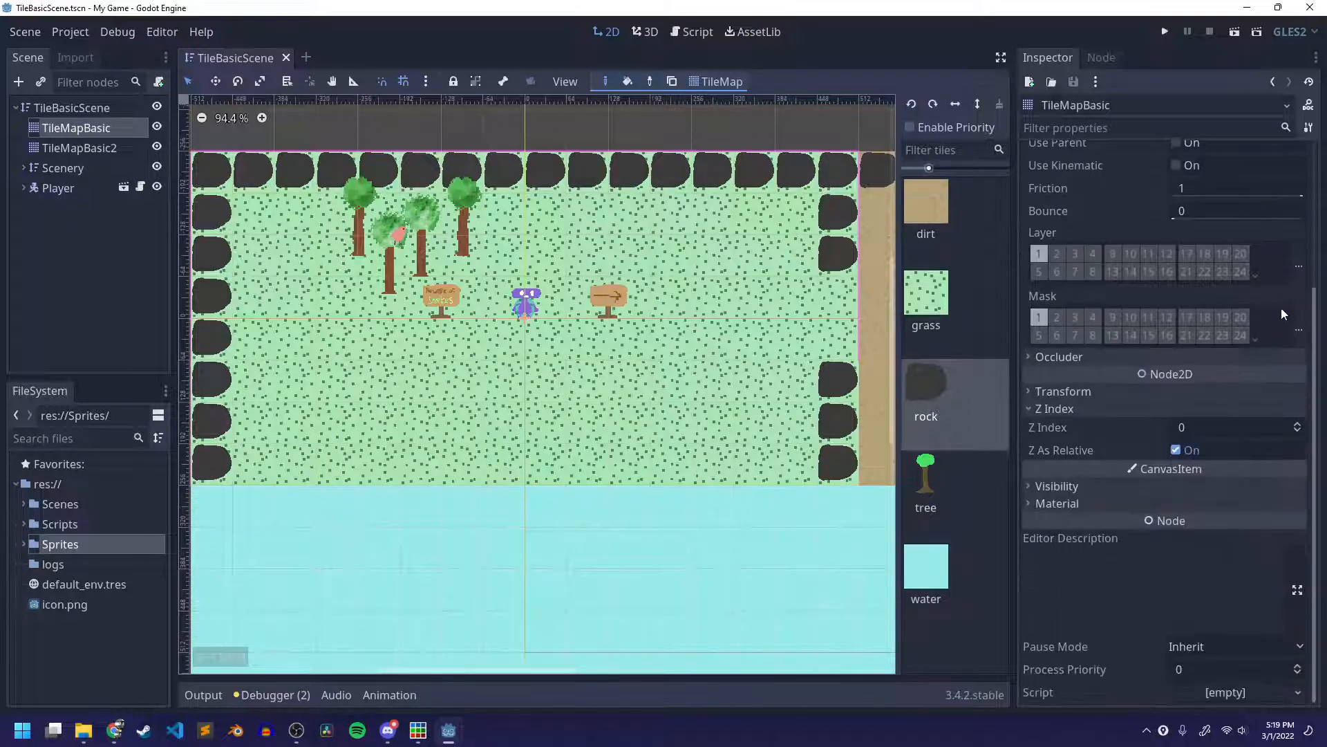
left_click(1300, 266)
left_click(1246, 56)
left_click(1234, 31)
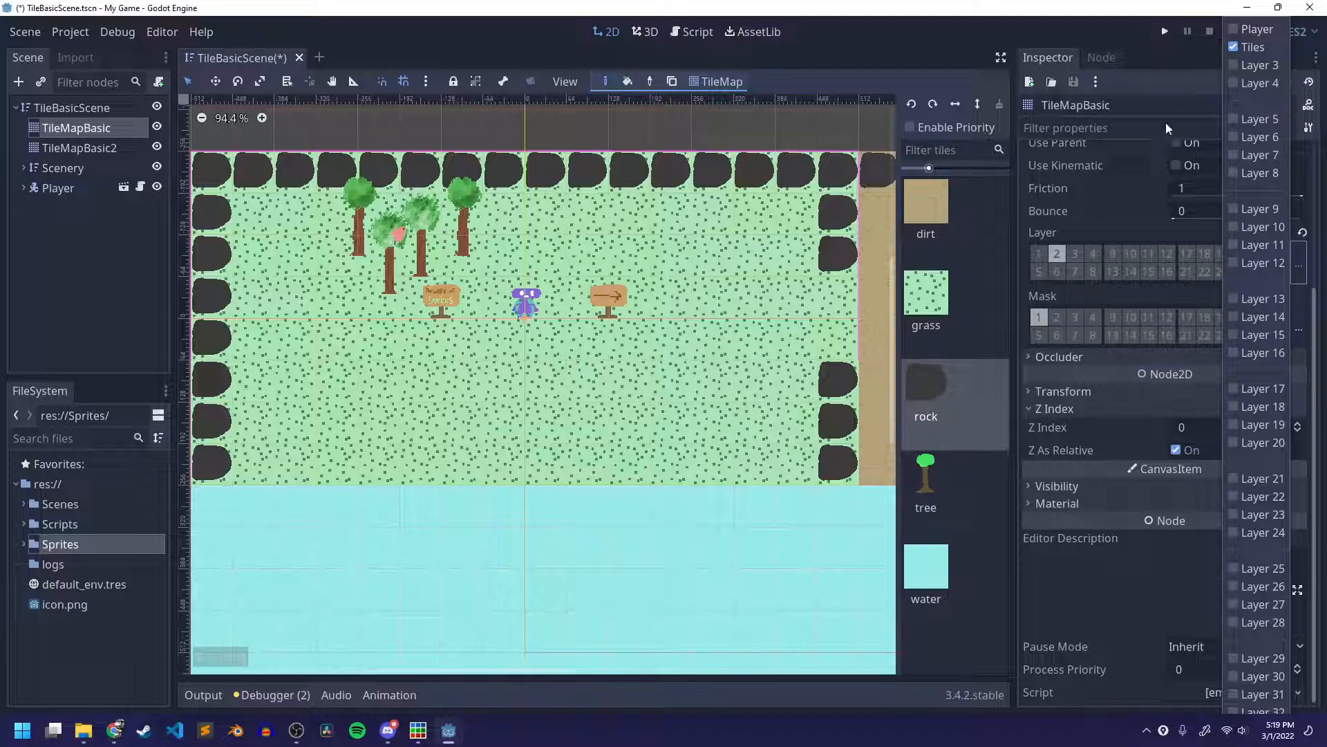
left_click(1103, 216)
left_click(1062, 256)
left_click(1039, 255)
left_click(1062, 255)
key("ctrl+s")
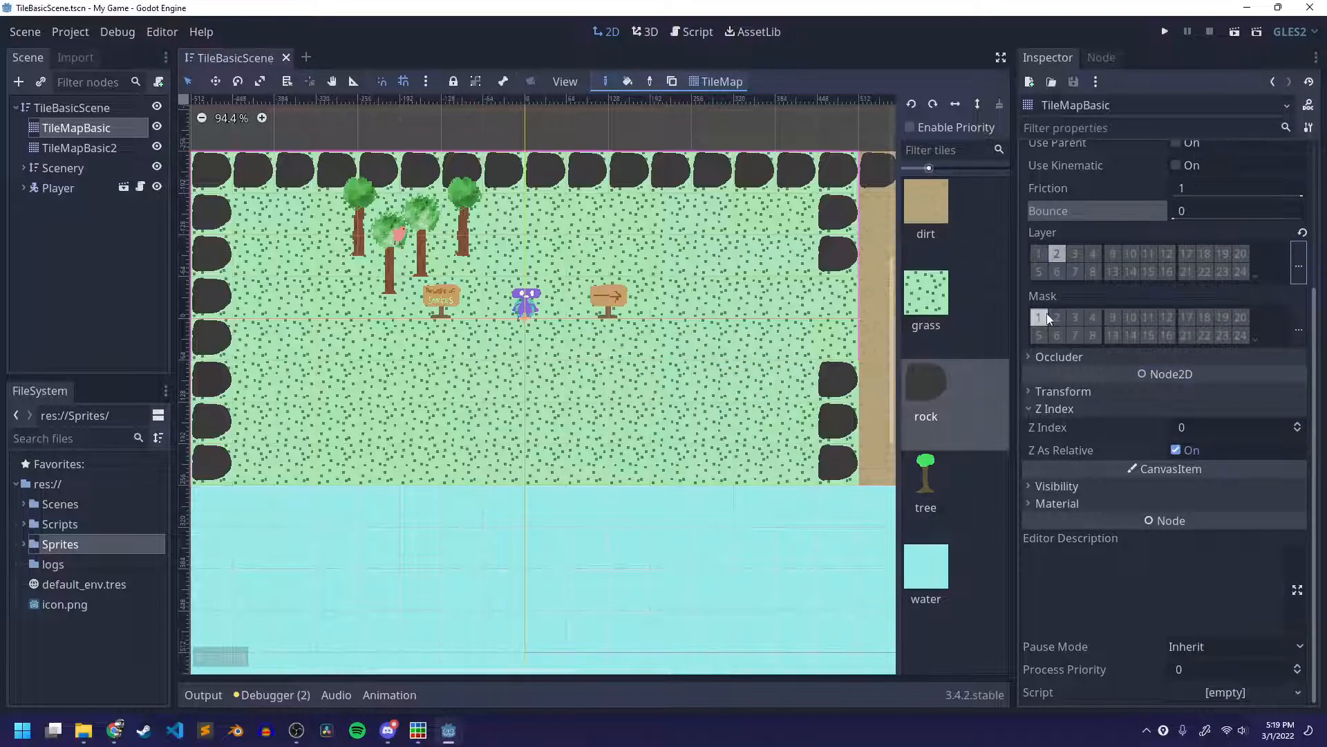
Step: Check which named layers are included in TileMapBasic's collision mask
left_click(1038, 323)
left_click(1299, 329)
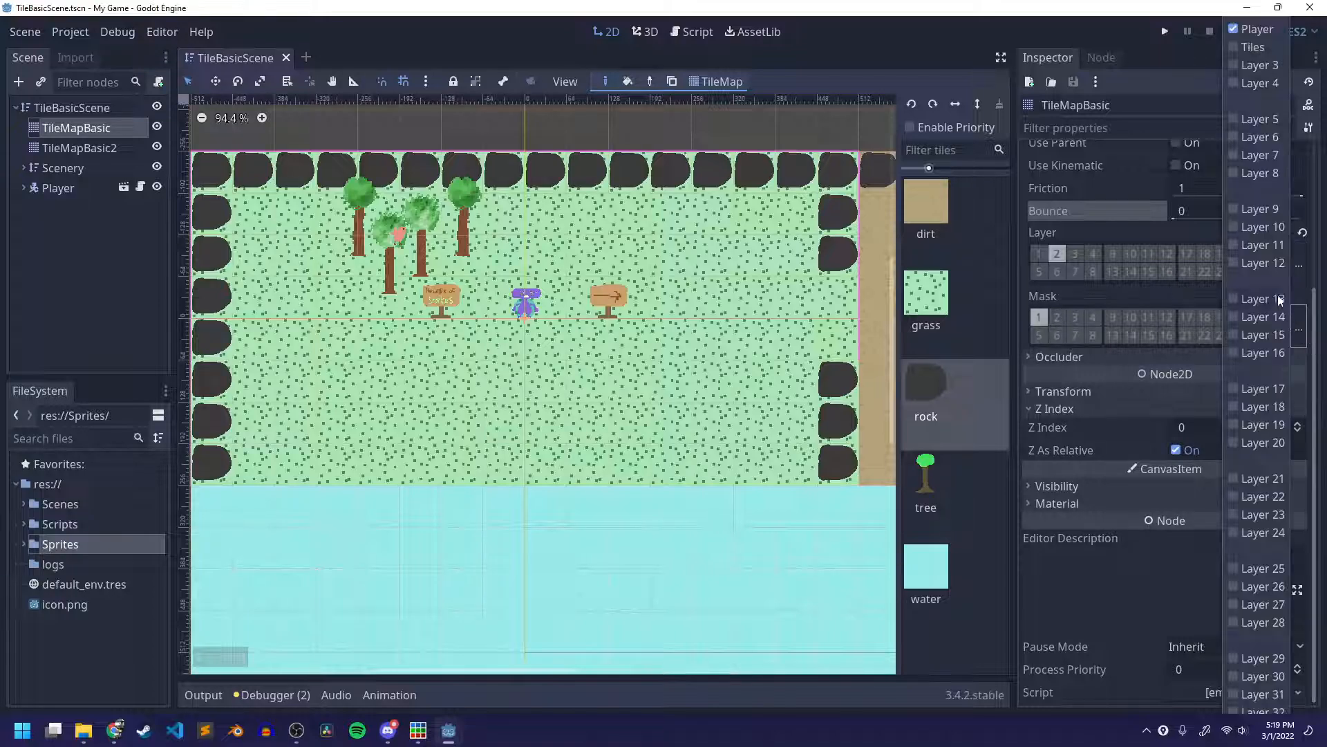
left_click(1084, 294)
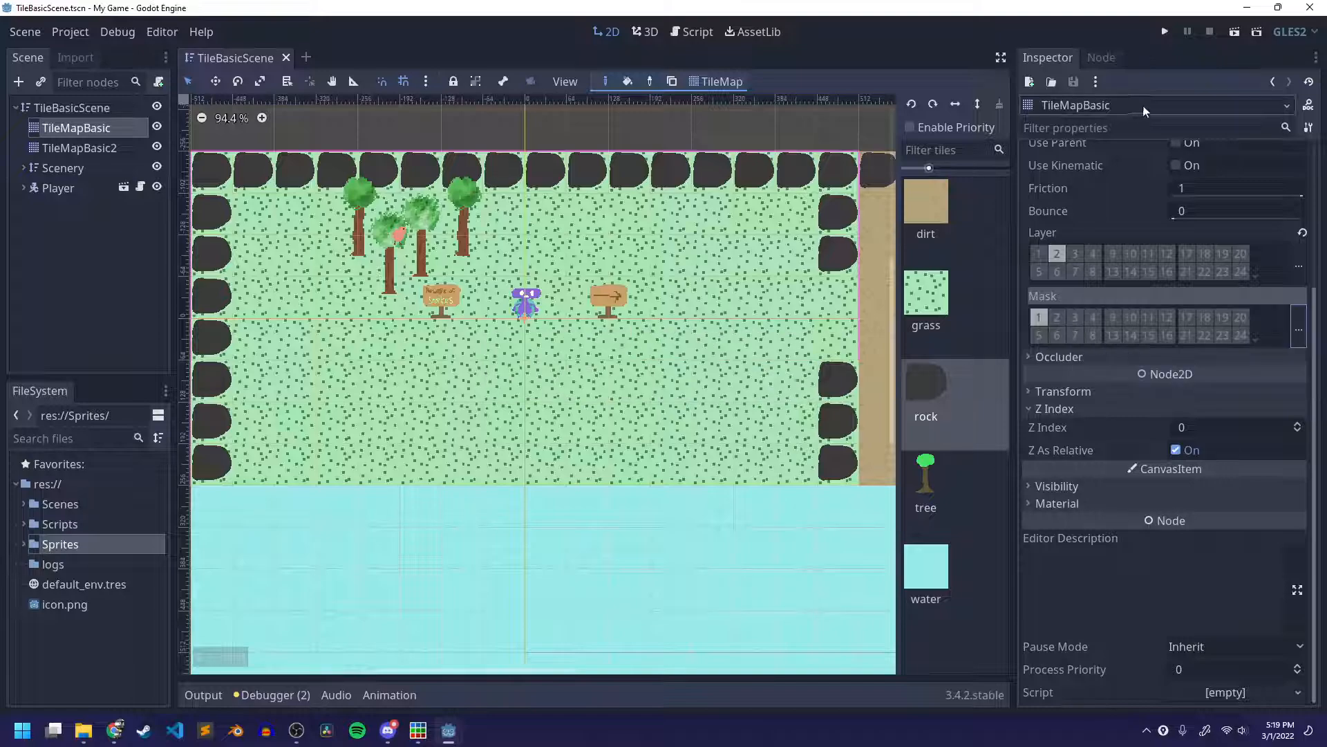
Step: Run the scene, walk the player down to the water's edge to test the collision, and close the game
left_click(1234, 32)
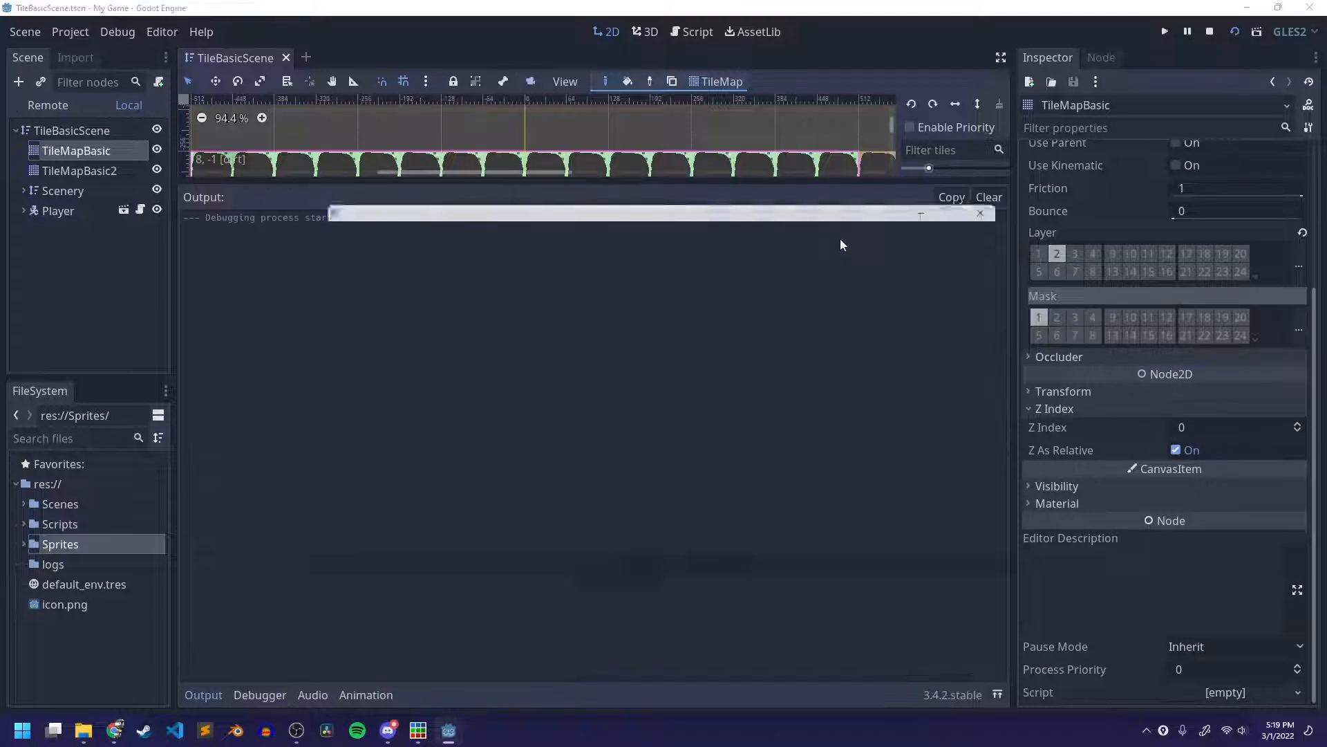
key("Down")
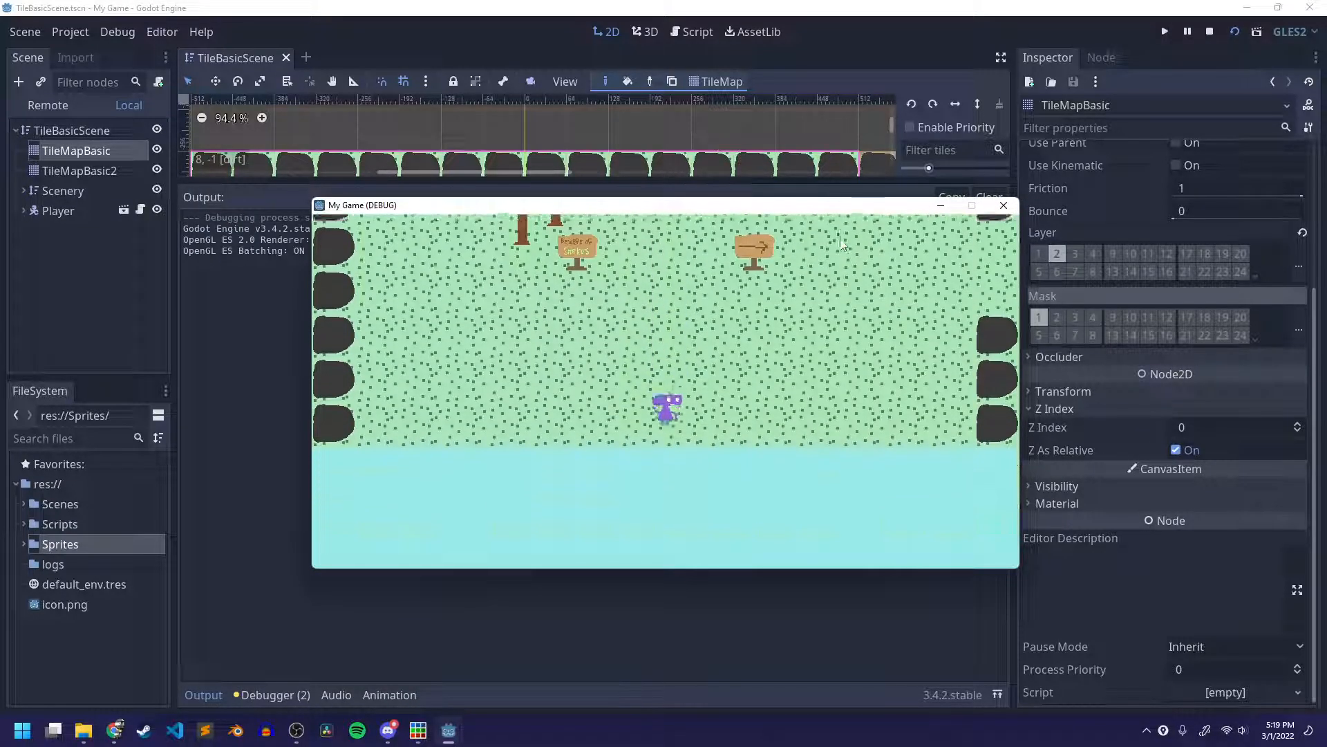
key("Down")
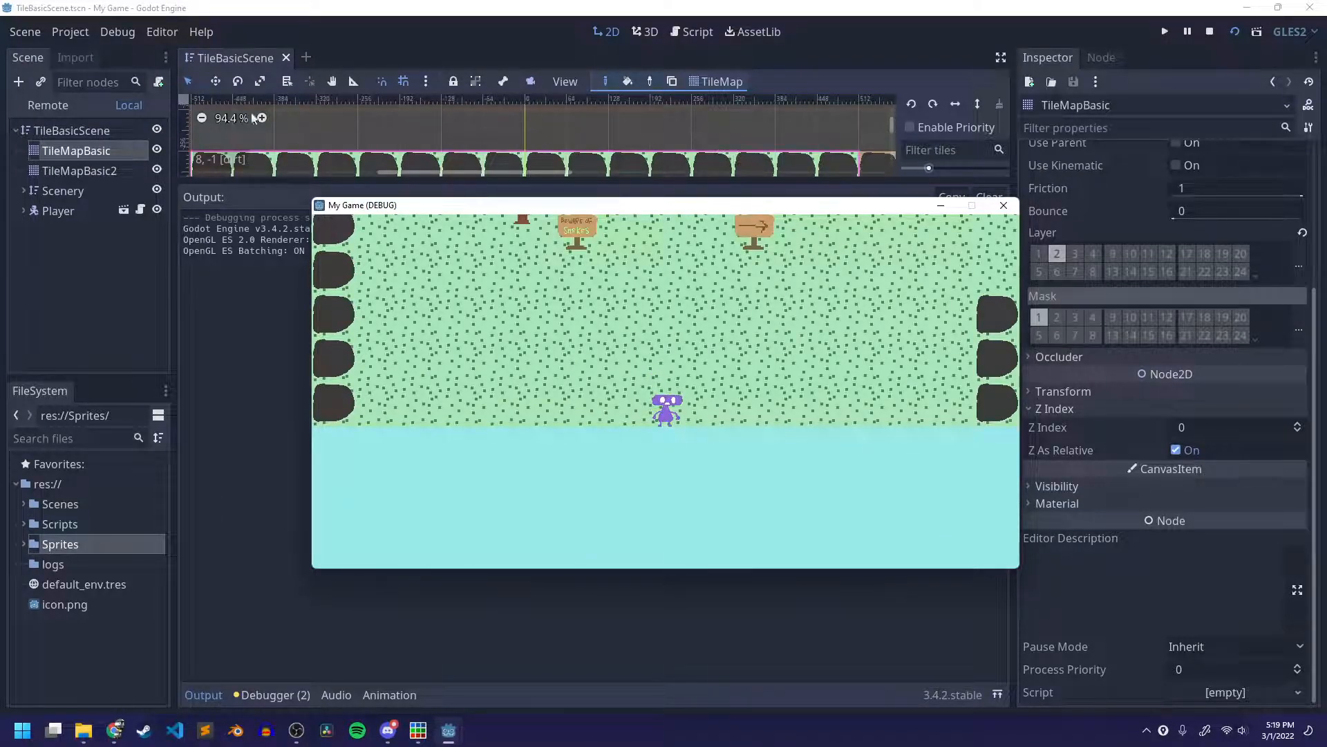
left_click(1004, 206)
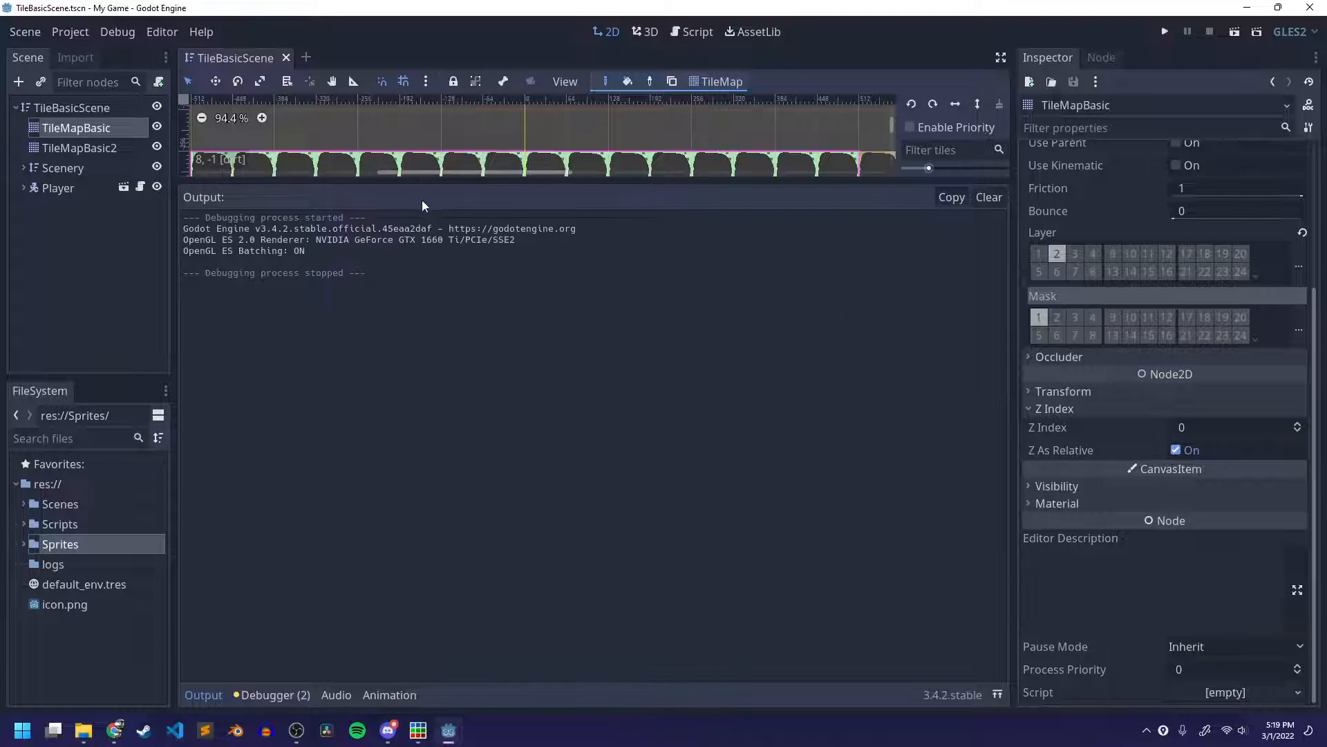
left_click(208, 694)
Step: Remove layer 1 from TileMapBasic's collision mask and test walking the player into the water in the running scene
left_click(1038, 317)
left_click(1235, 32)
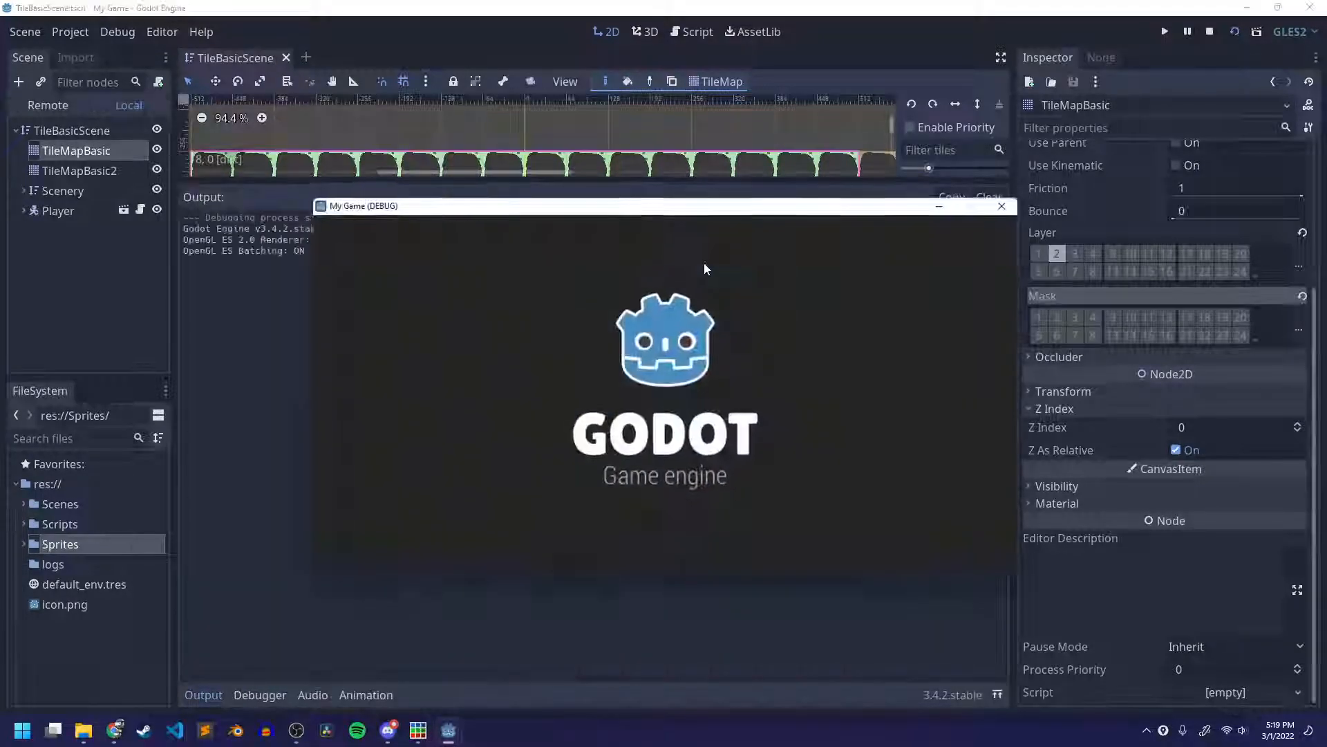
key("Down")
key("Down")
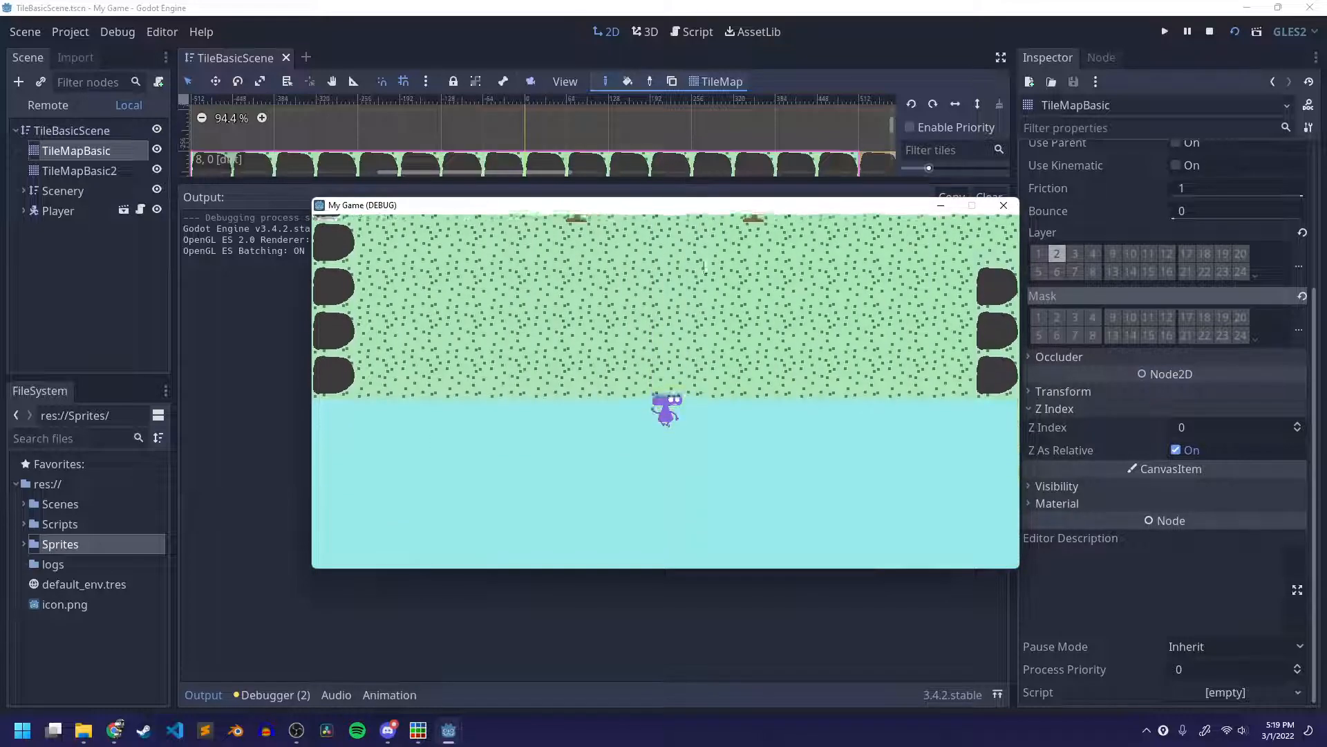
key("Up")
key("Down")
key("Up")
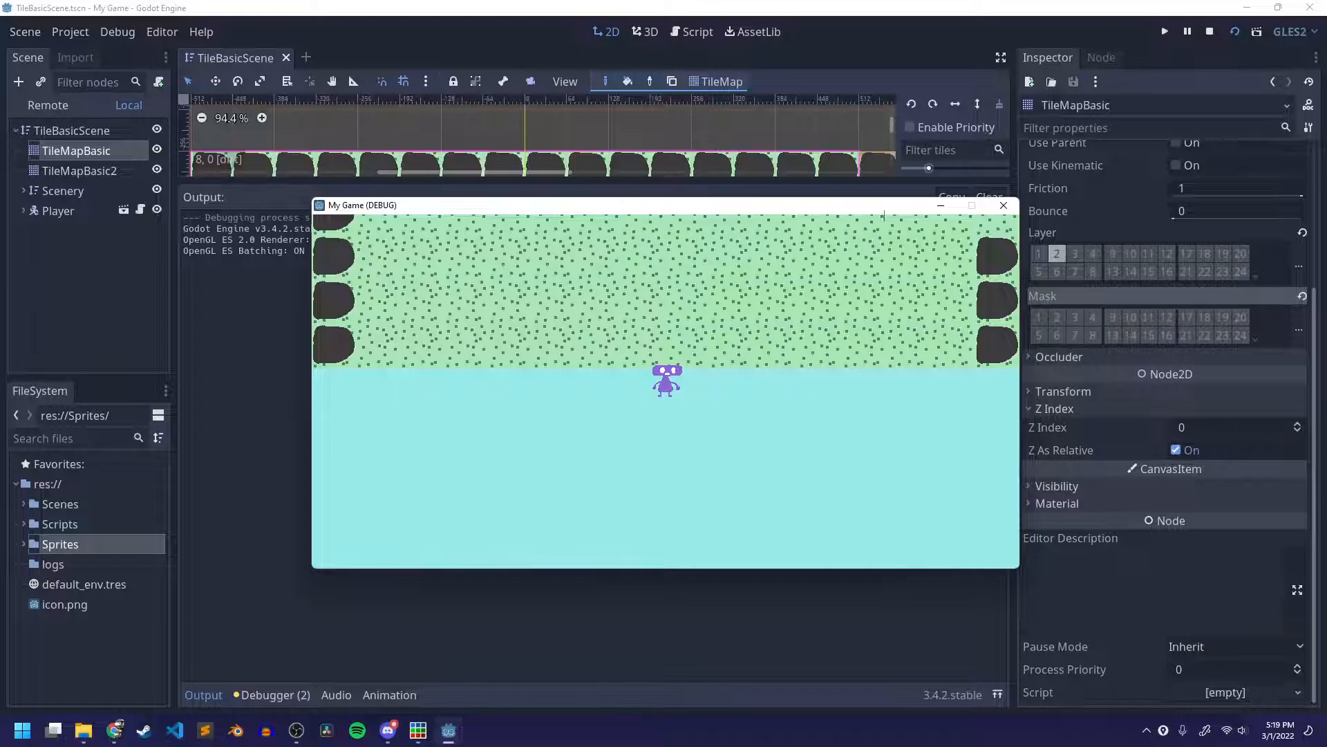
left_click(1004, 205)
Step: Shrink the output log, add layer 1 back to TileMapBasic's collision mask and save the scene
left_click_drag(694, 181, 648, 729)
left_click(1042, 321)
key("ctrl+s")
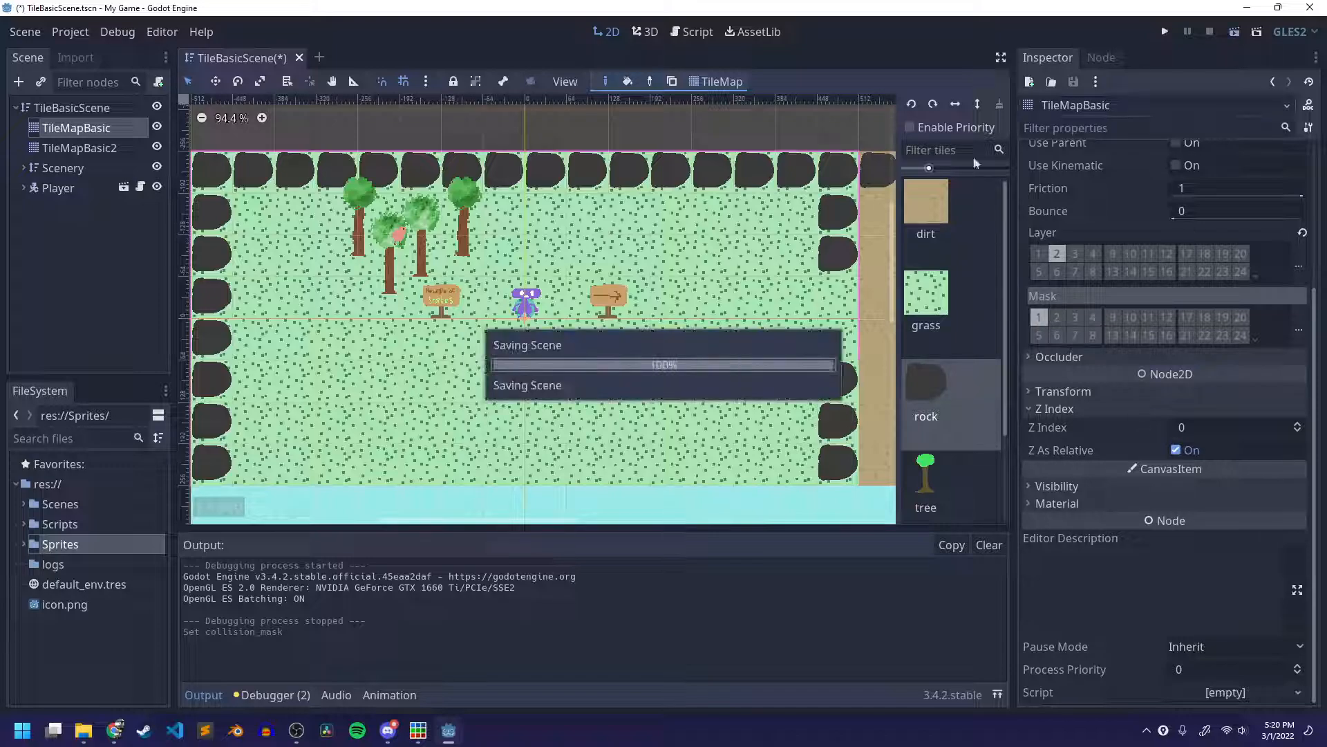
Step: Run the scene again, walk the player up and down against the water's edge, and close the game
key("Down")
key("Down")
key("Up")
key("Down")
key("Up")
key("Down")
key("Down")
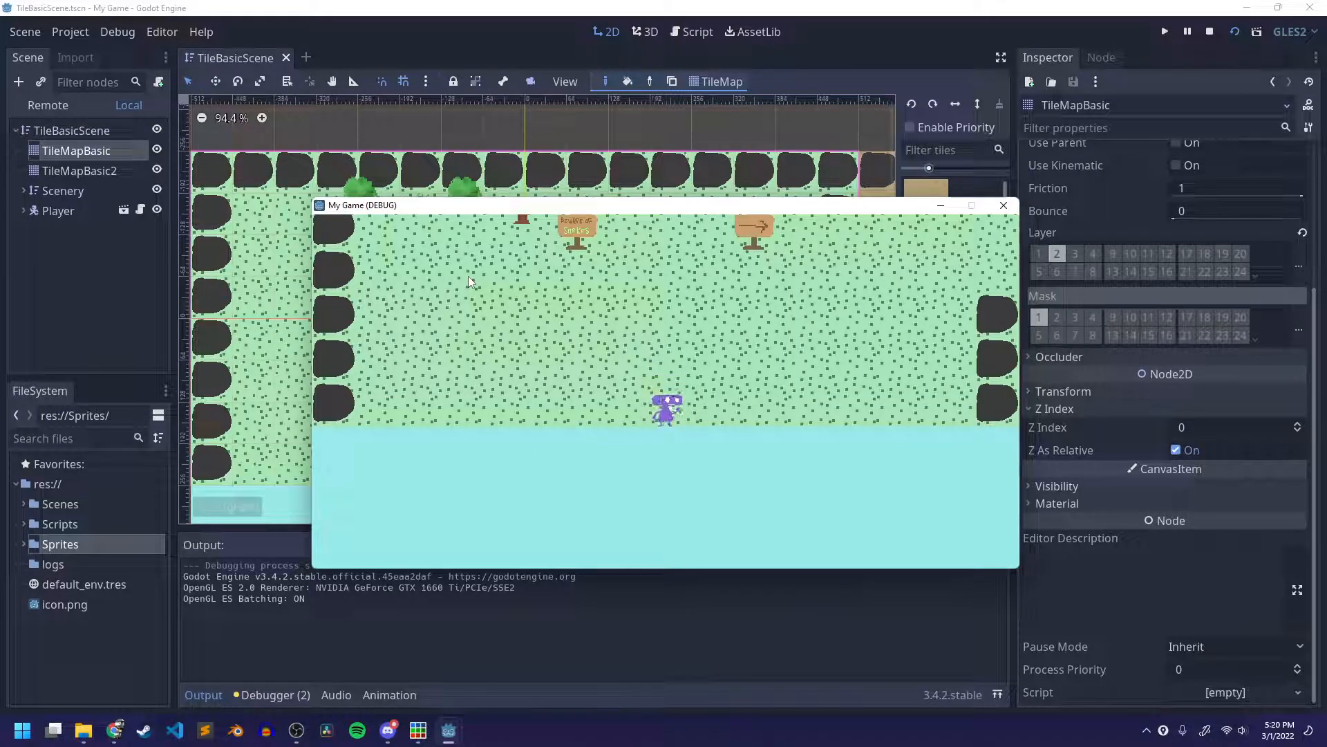
left_click(1003, 205)
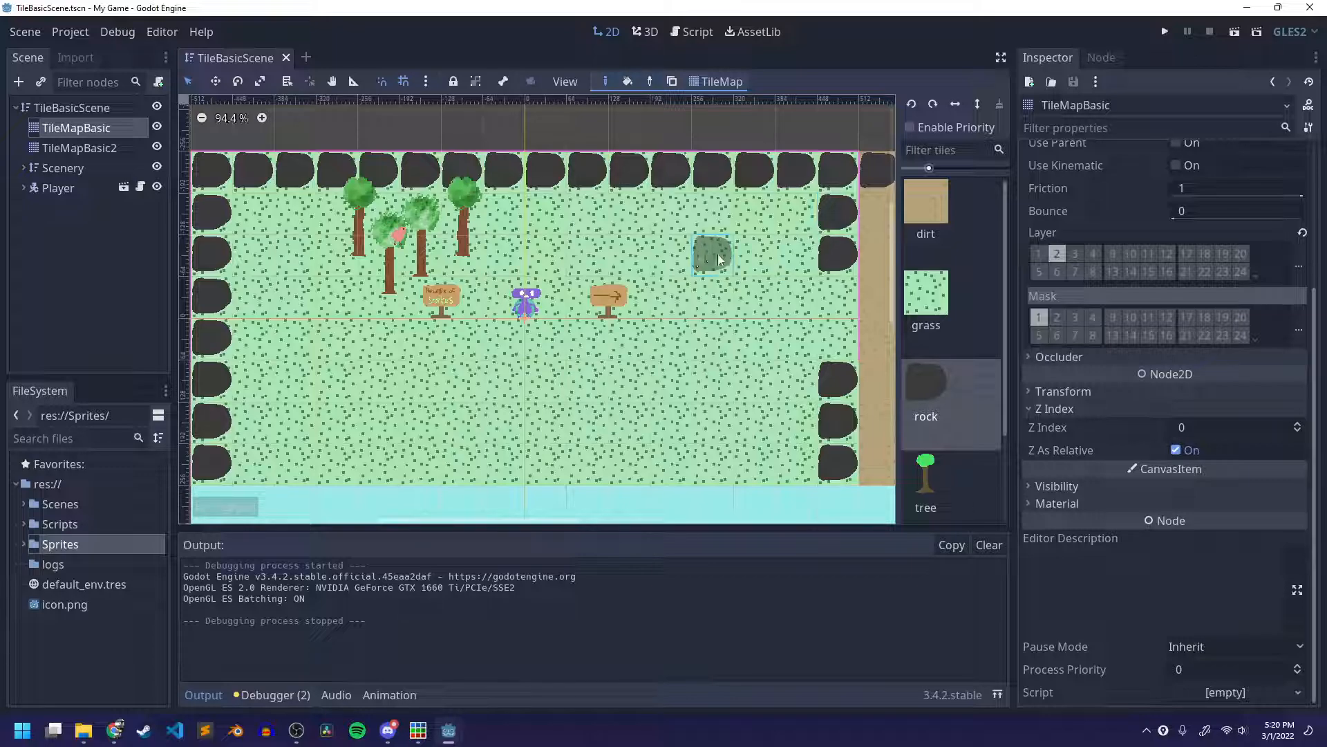
Step: Save the scene and hide the output log
key("ctrl+s")
left_click(206, 695)
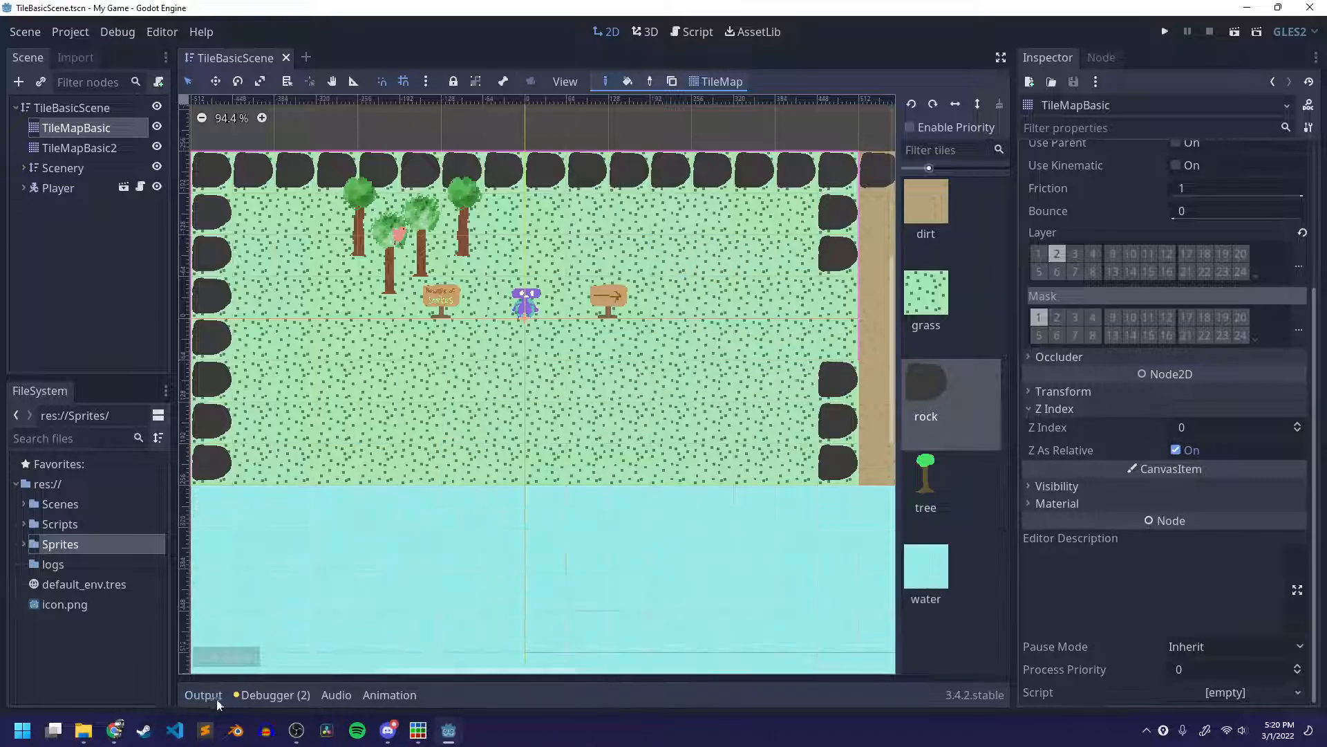
scroll(546, 456, "down", 3)
scroll(503, 346, "up", 1)
middle_click_drag(501, 347, 501, 342)
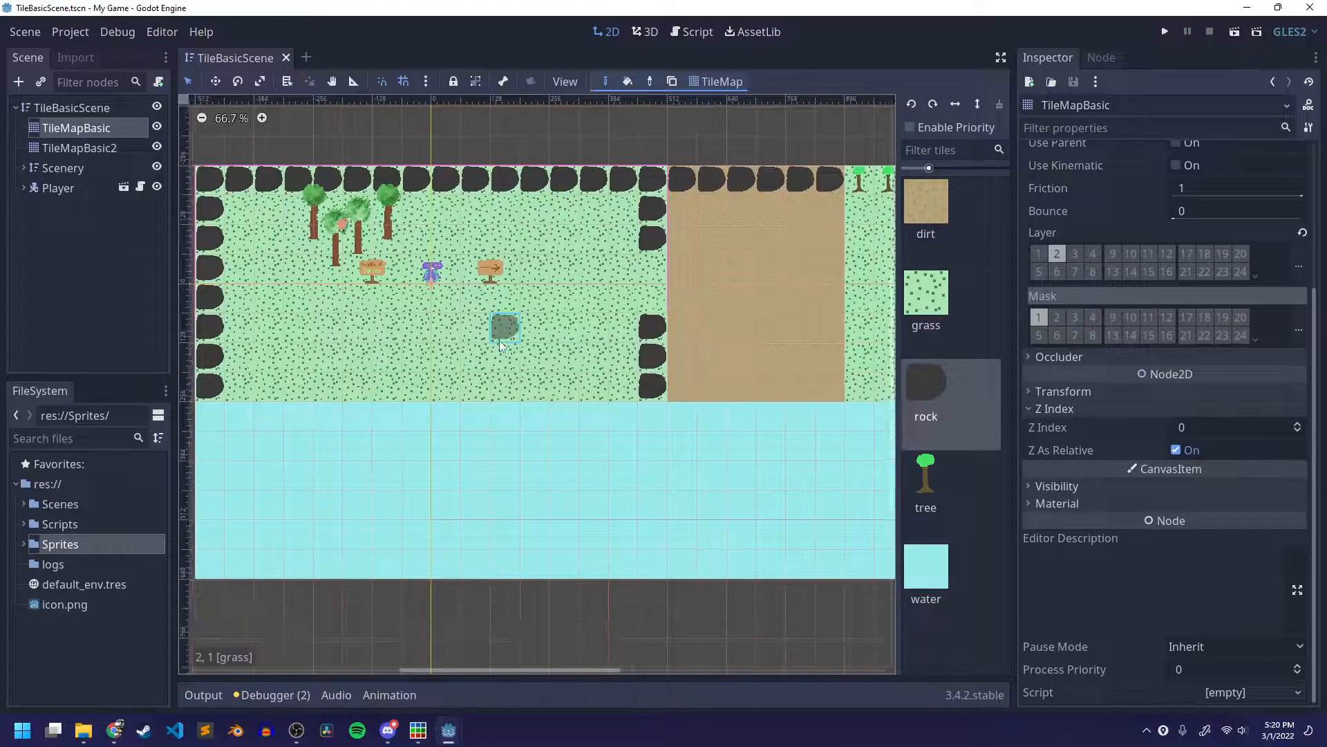